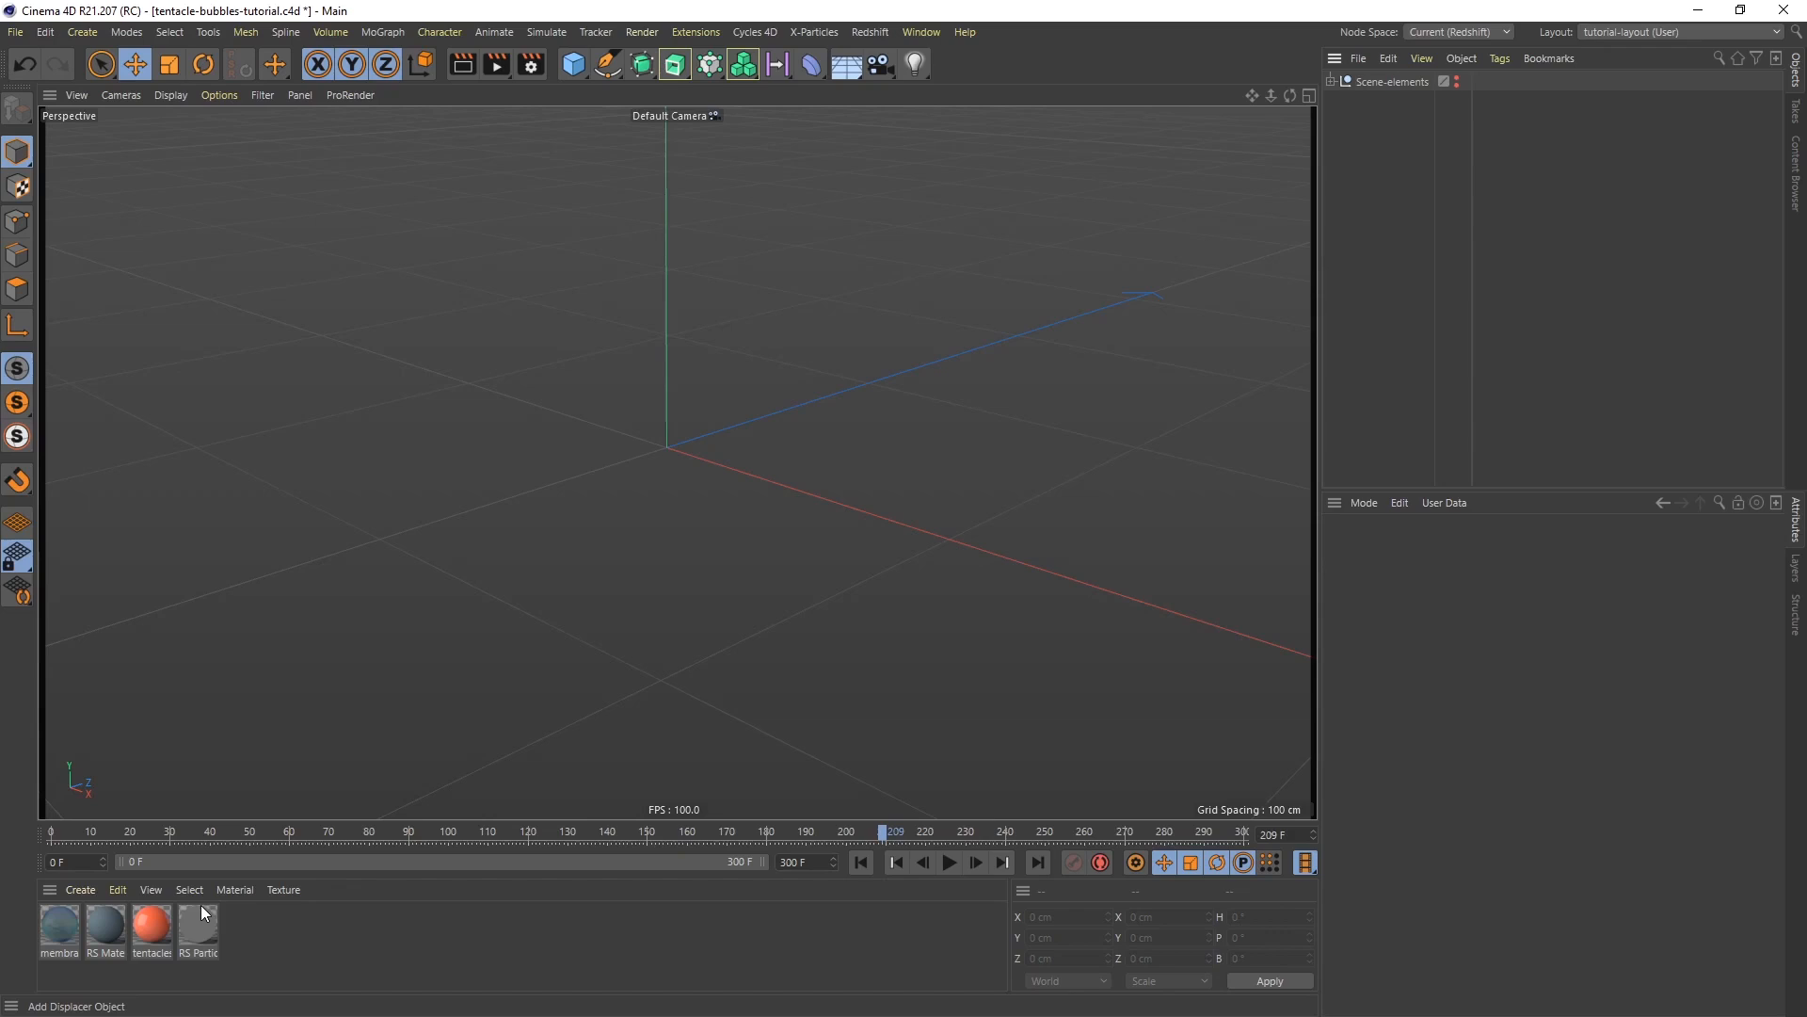
Add a sphere primitive to the scene and rename it Sphere Outer
left_click(573, 64)
left_click(949, 129)
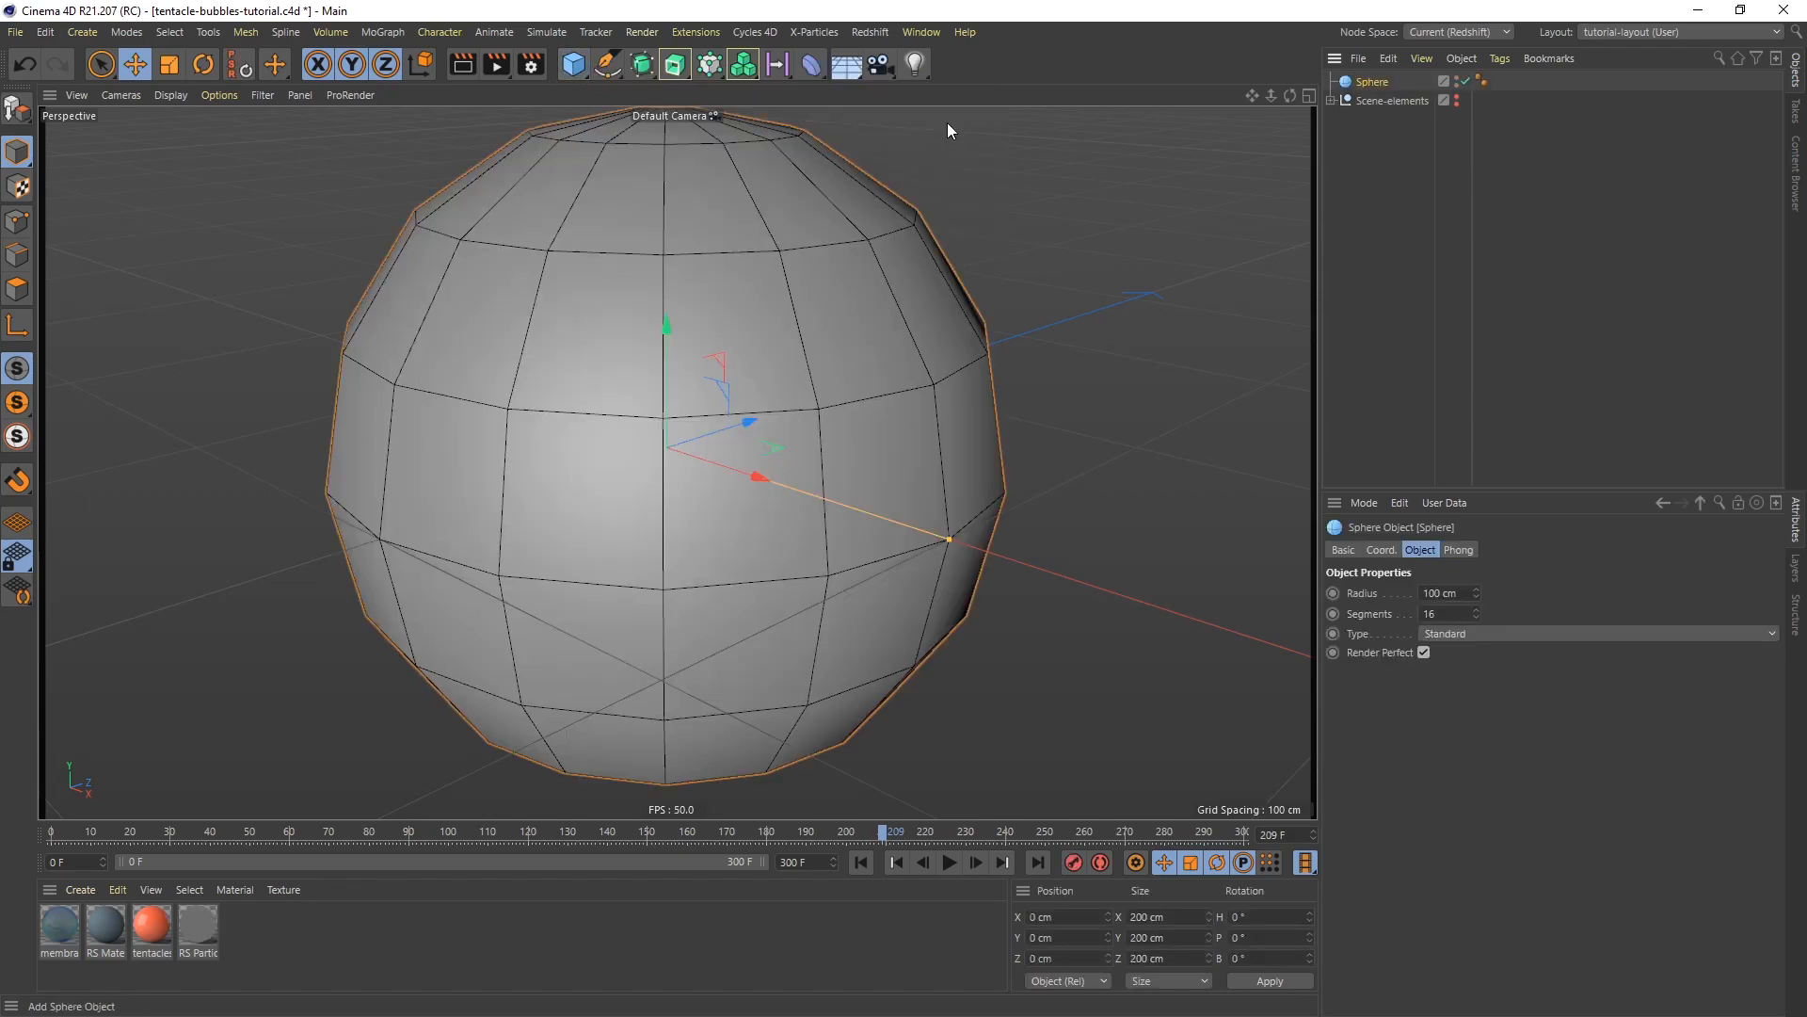
double_click(1384, 82)
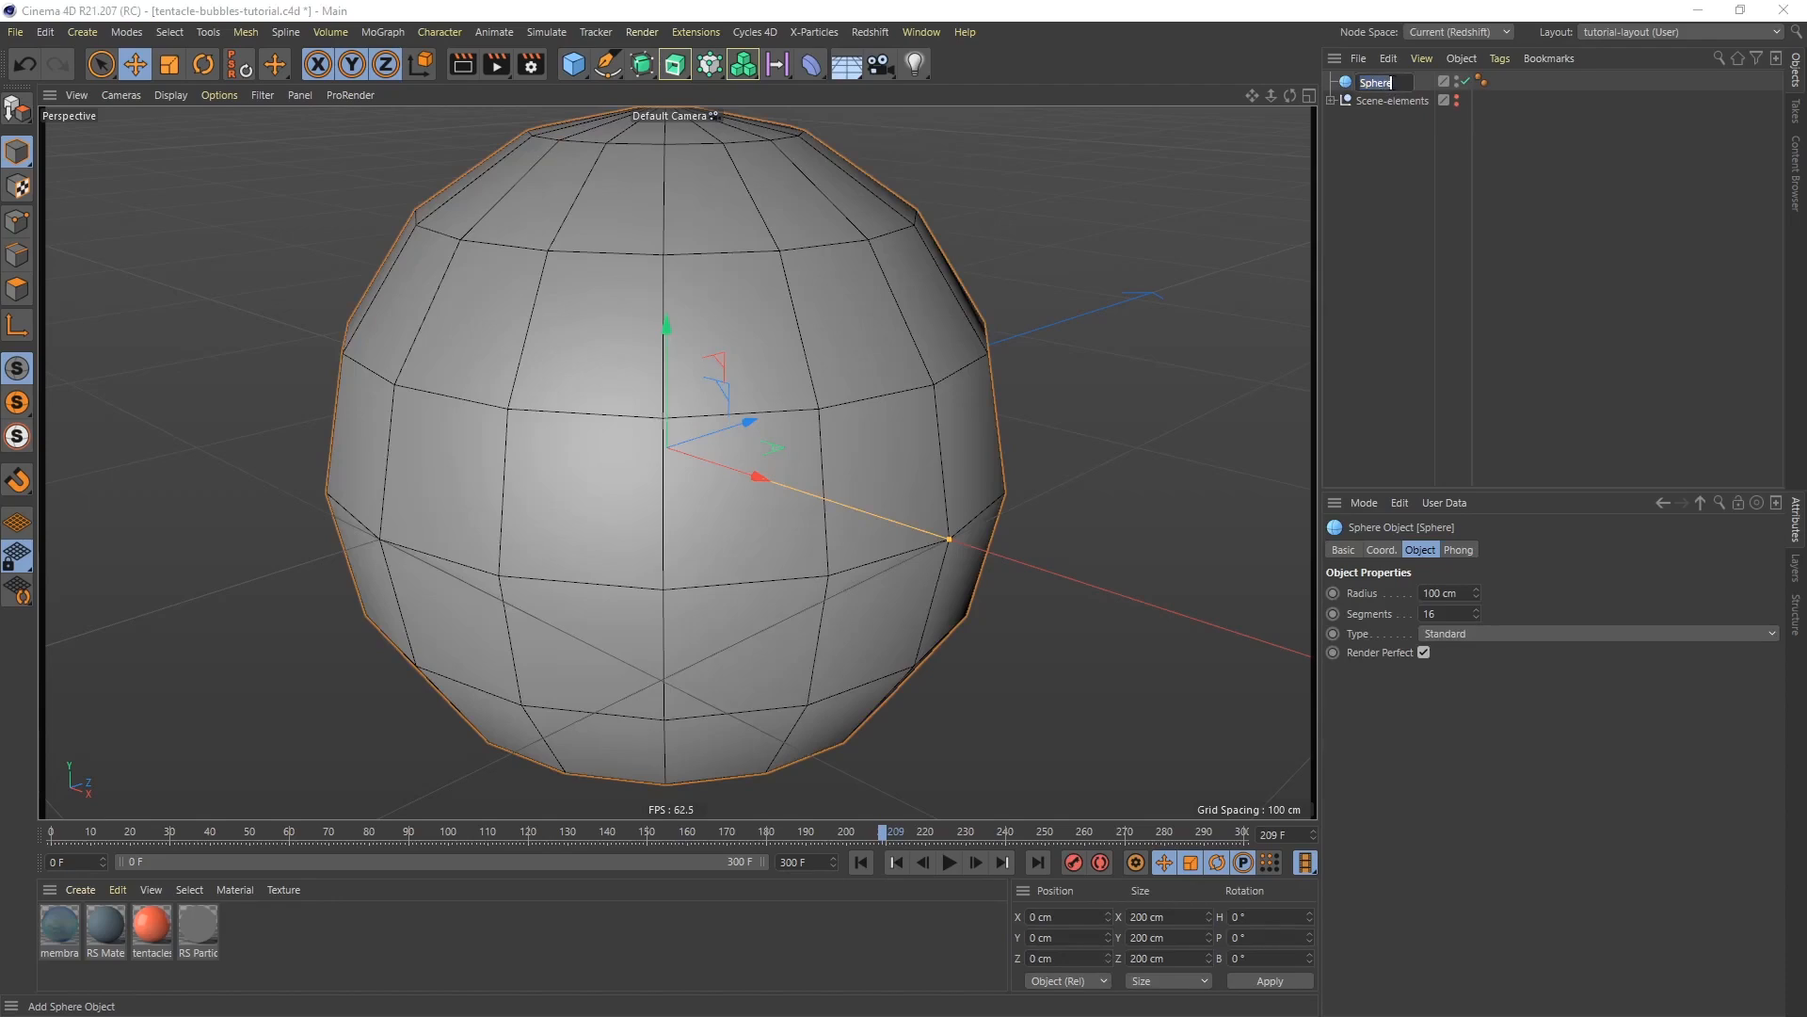
type("Outer")
key("Return")
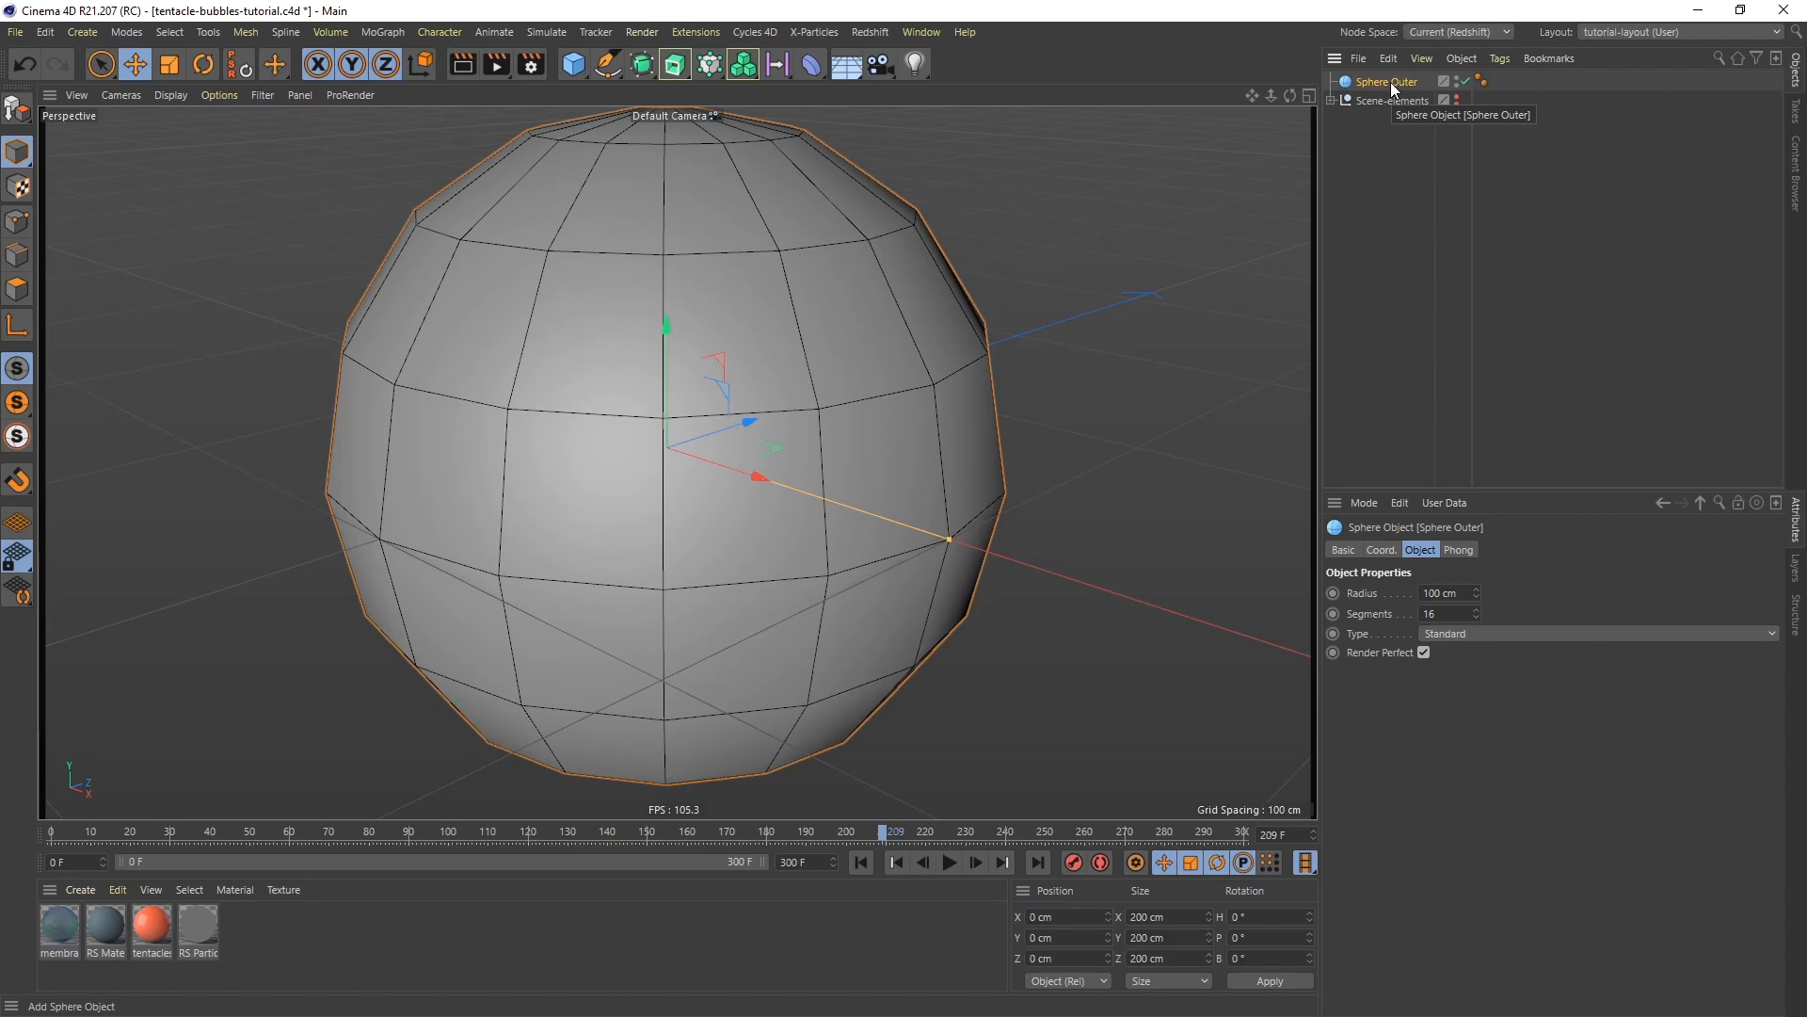
Set Sphere Outer's radius to 65 cm, its type to Icosahedron and its segments to 96
left_click_drag(1456, 595, 1373, 593)
type("65")
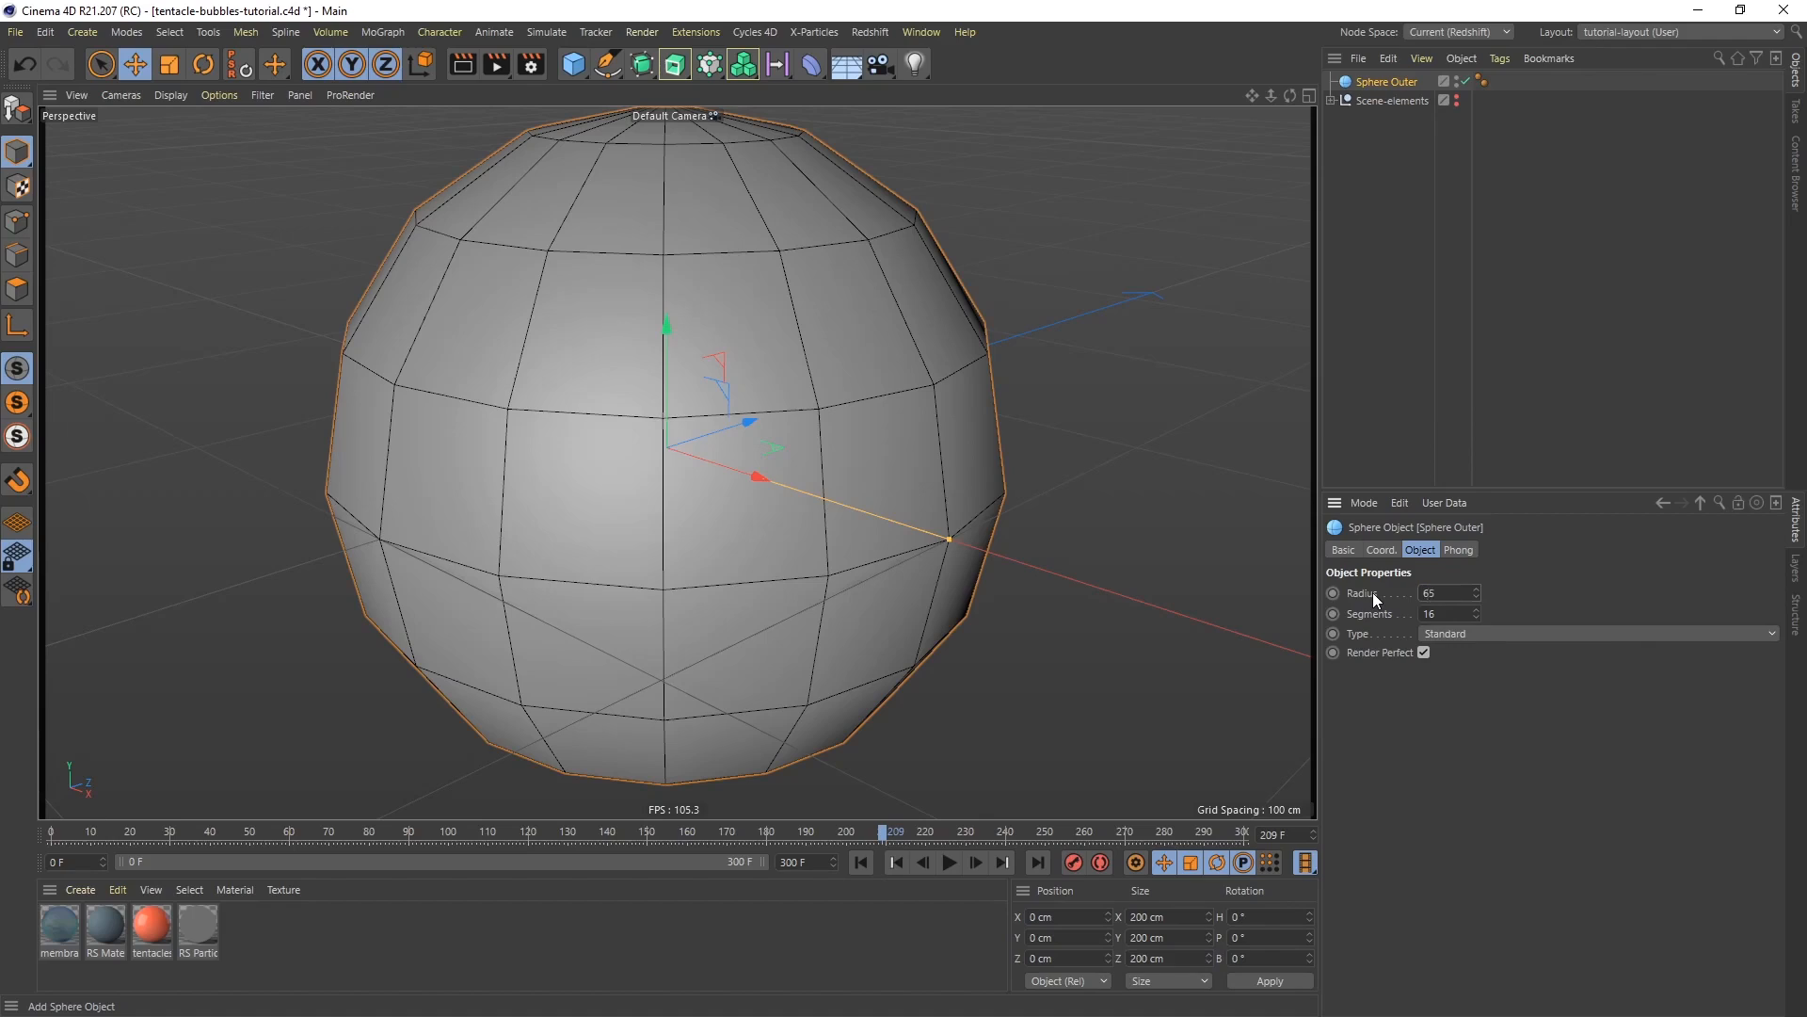
key("Return")
left_click(1488, 636)
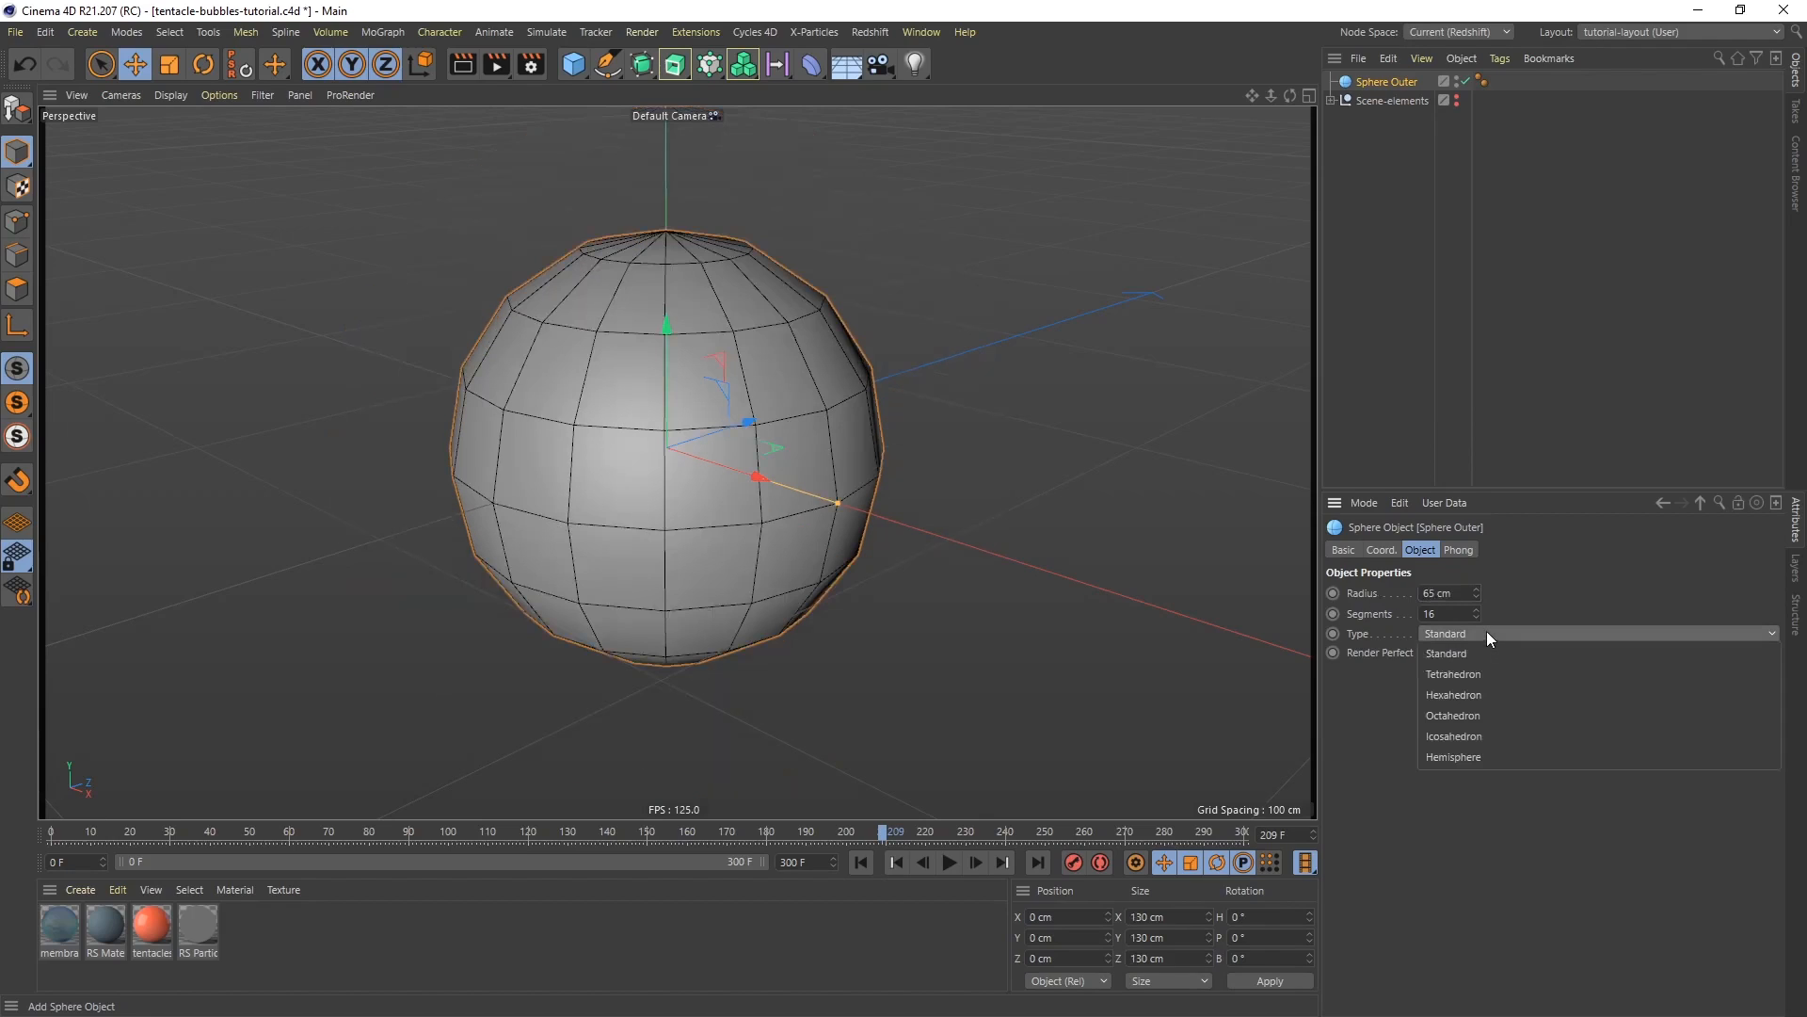
left_click(1475, 737)
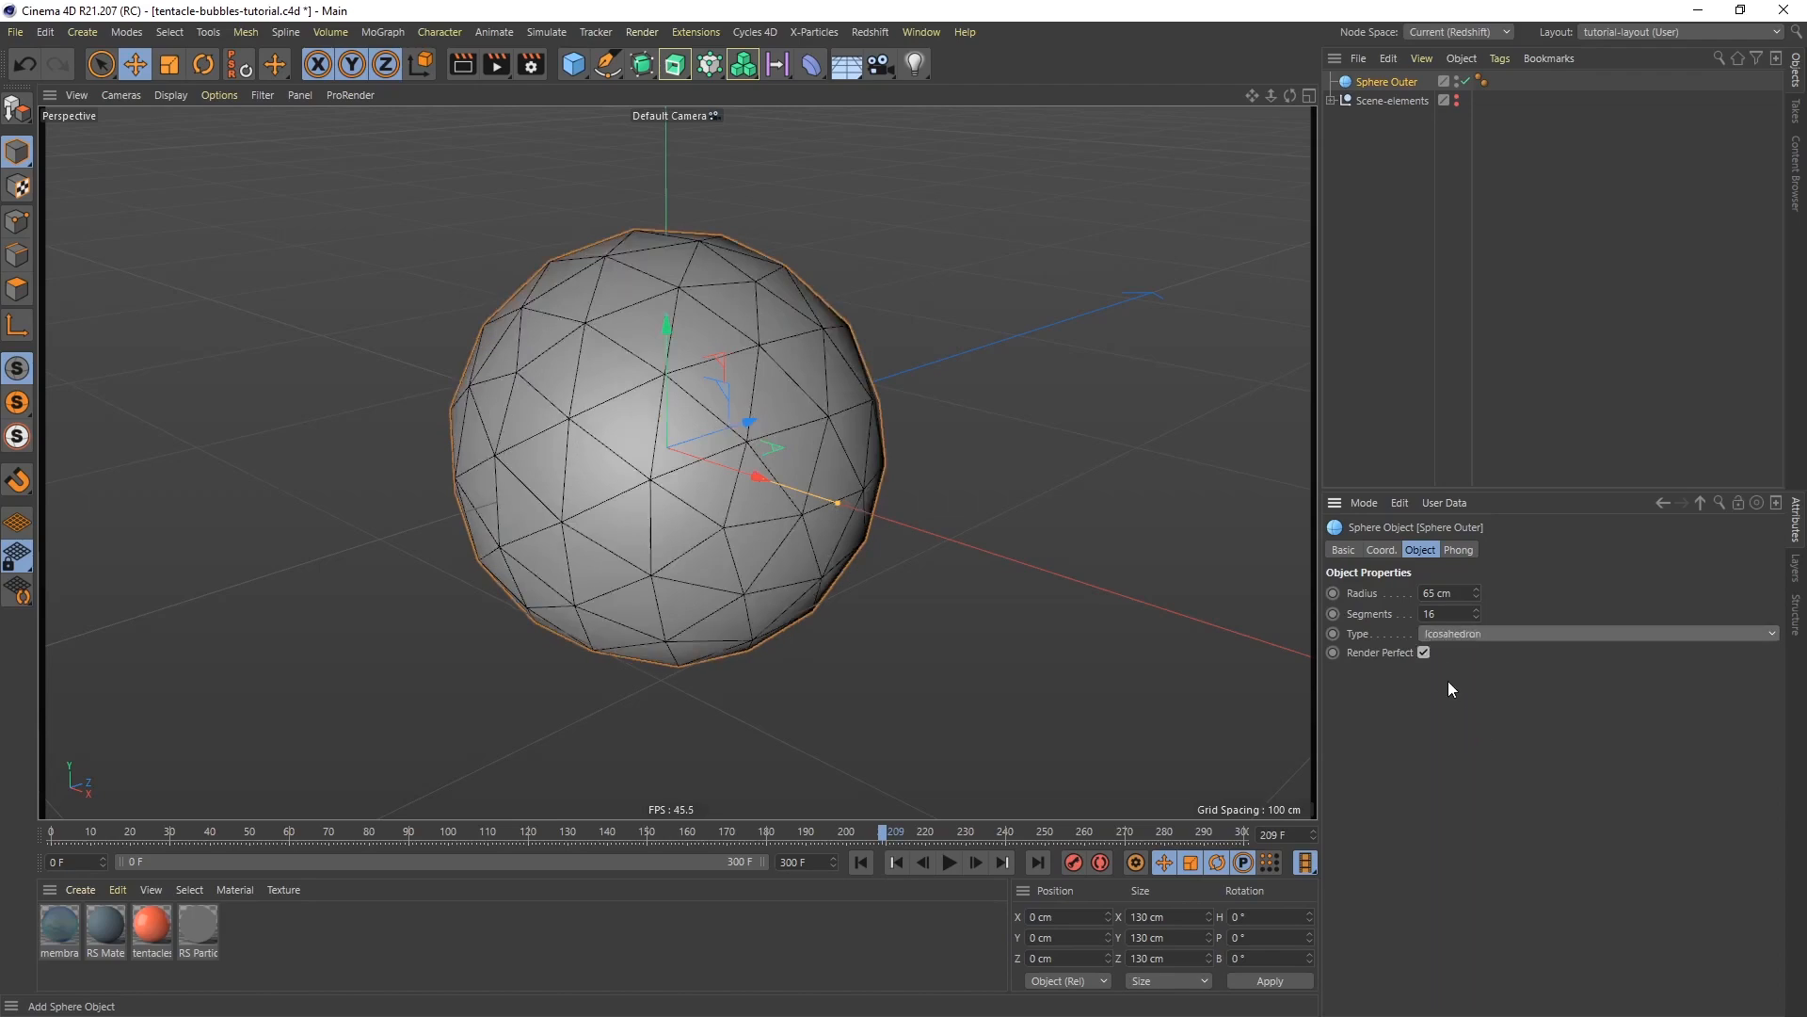
left_click_drag(1450, 615, 1407, 621)
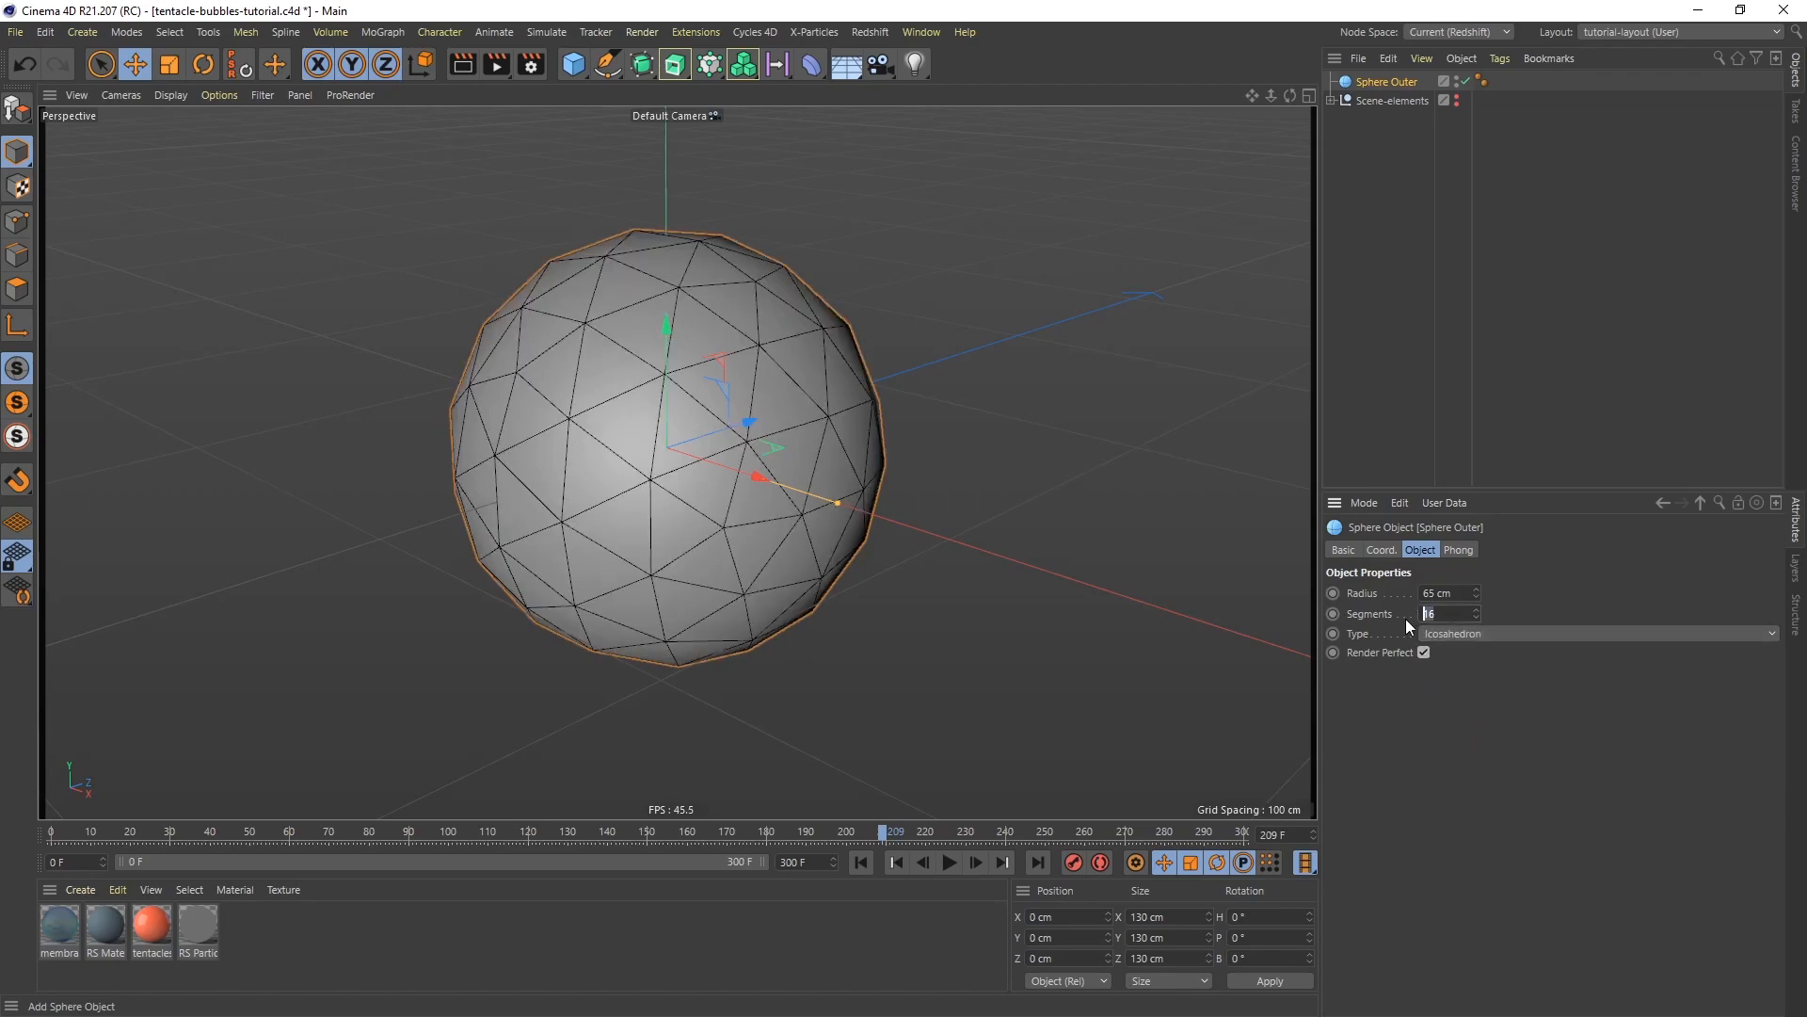
key("Return")
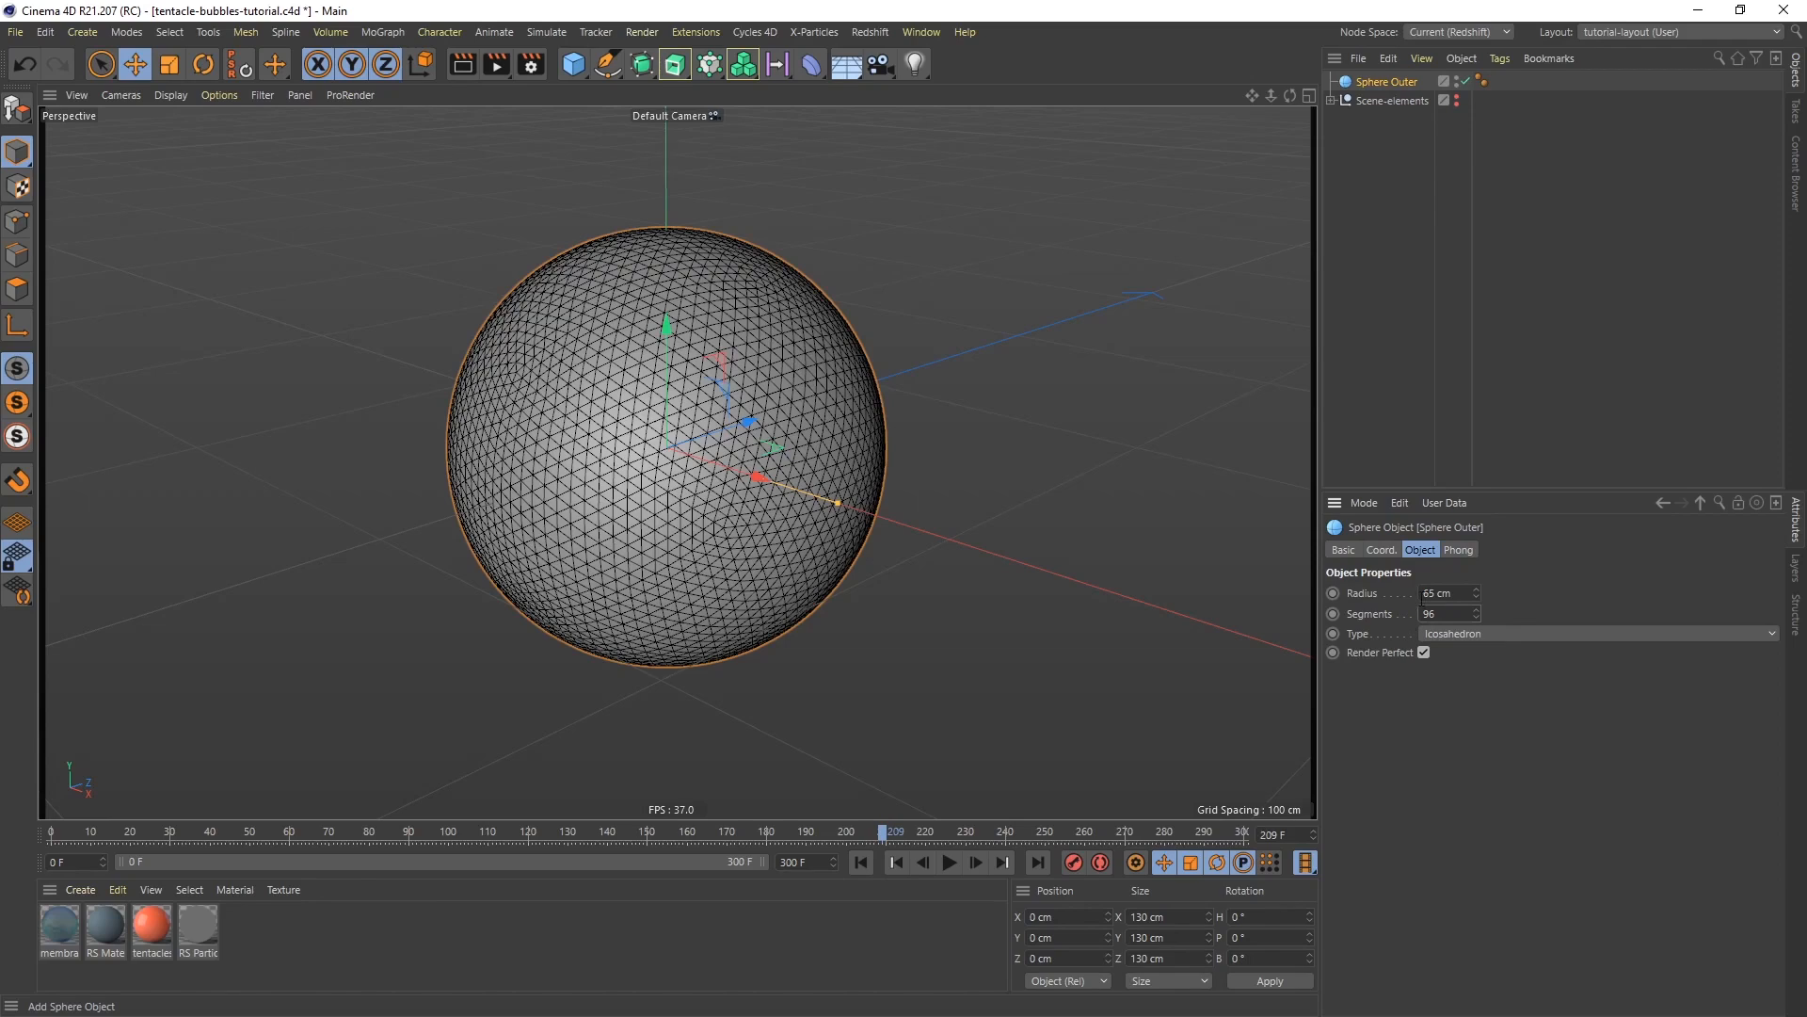
Add a Displacer deformer as a child of Sphere Outer and set its height to 18 cm
left_click(808, 67)
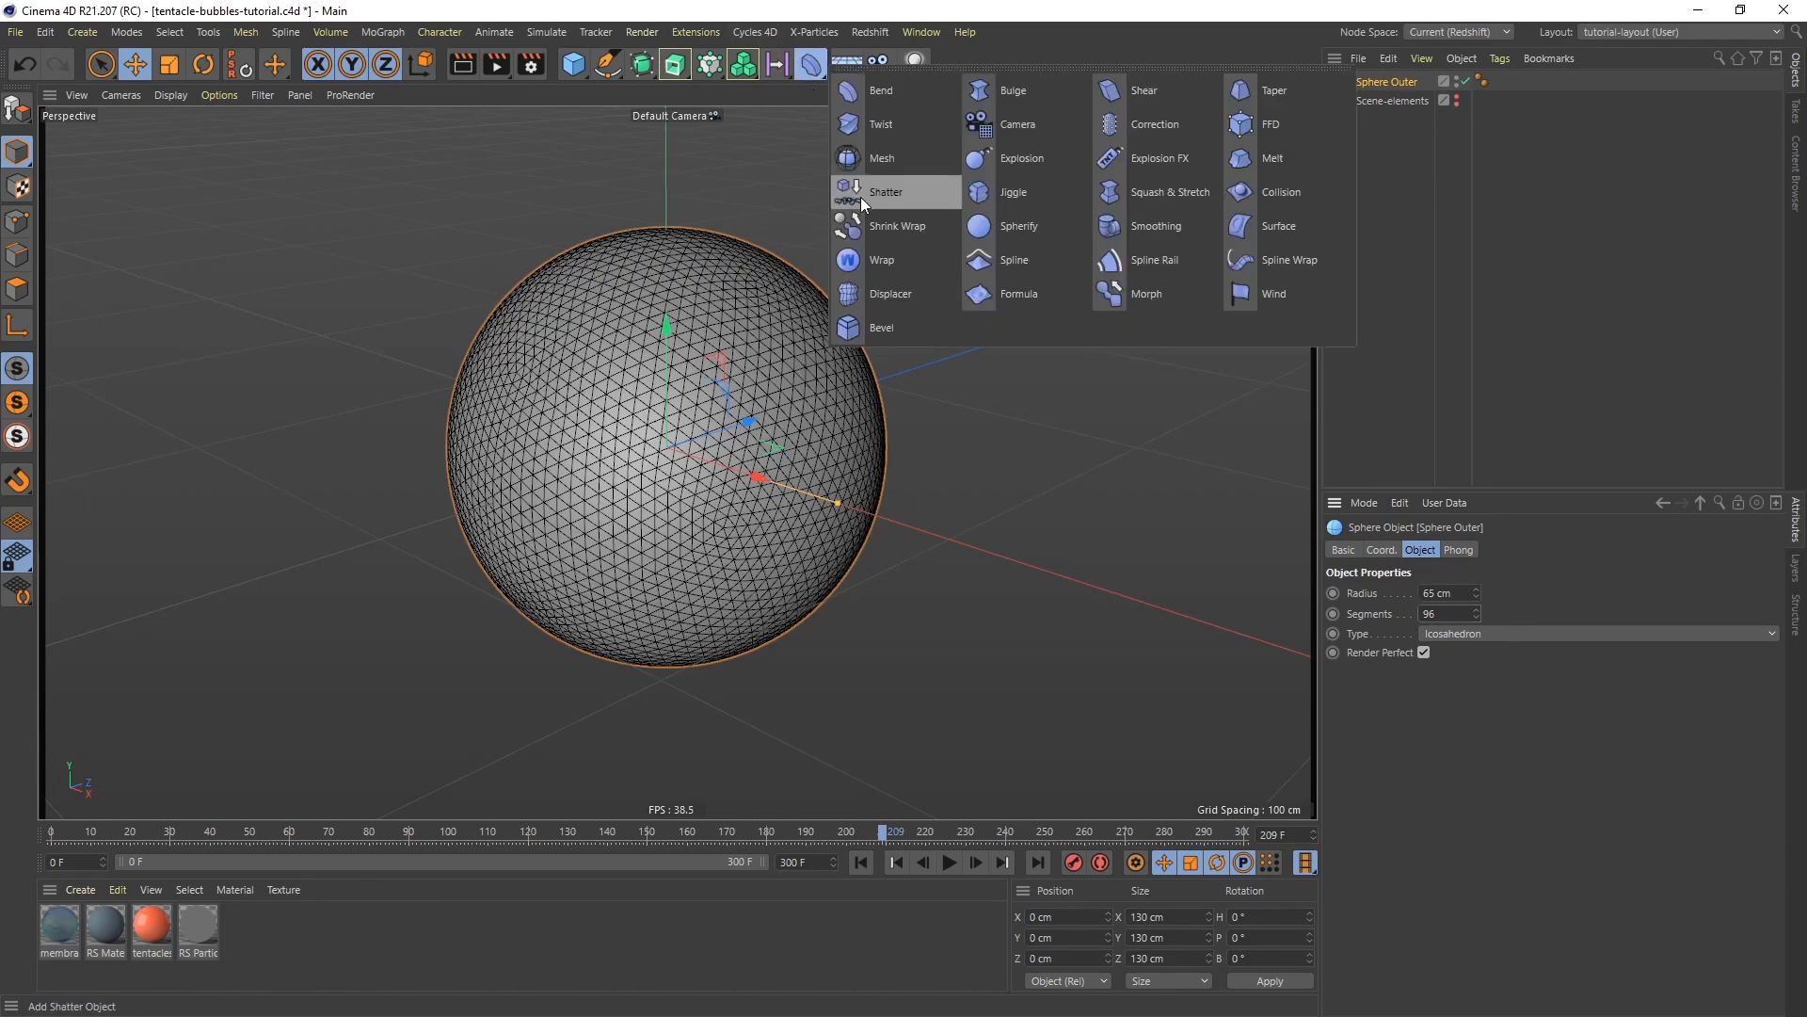
left_click(894, 293)
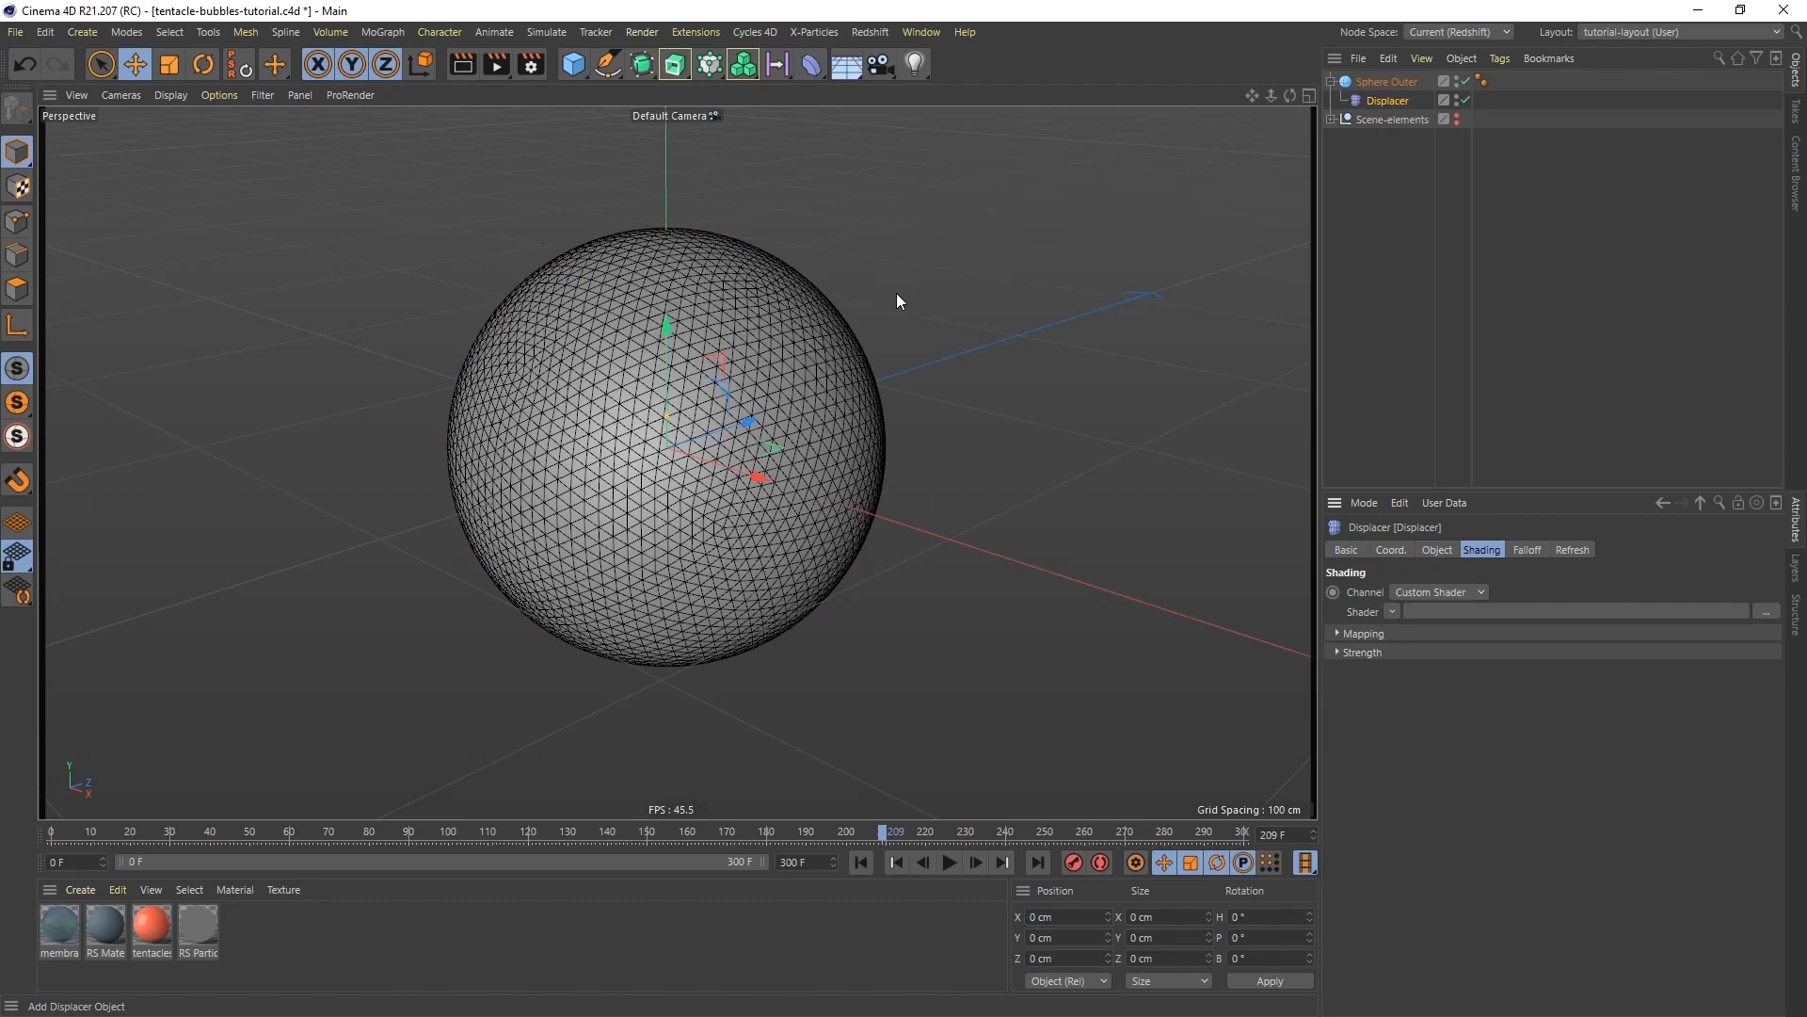
left_click(1437, 550)
double_click(1409, 639)
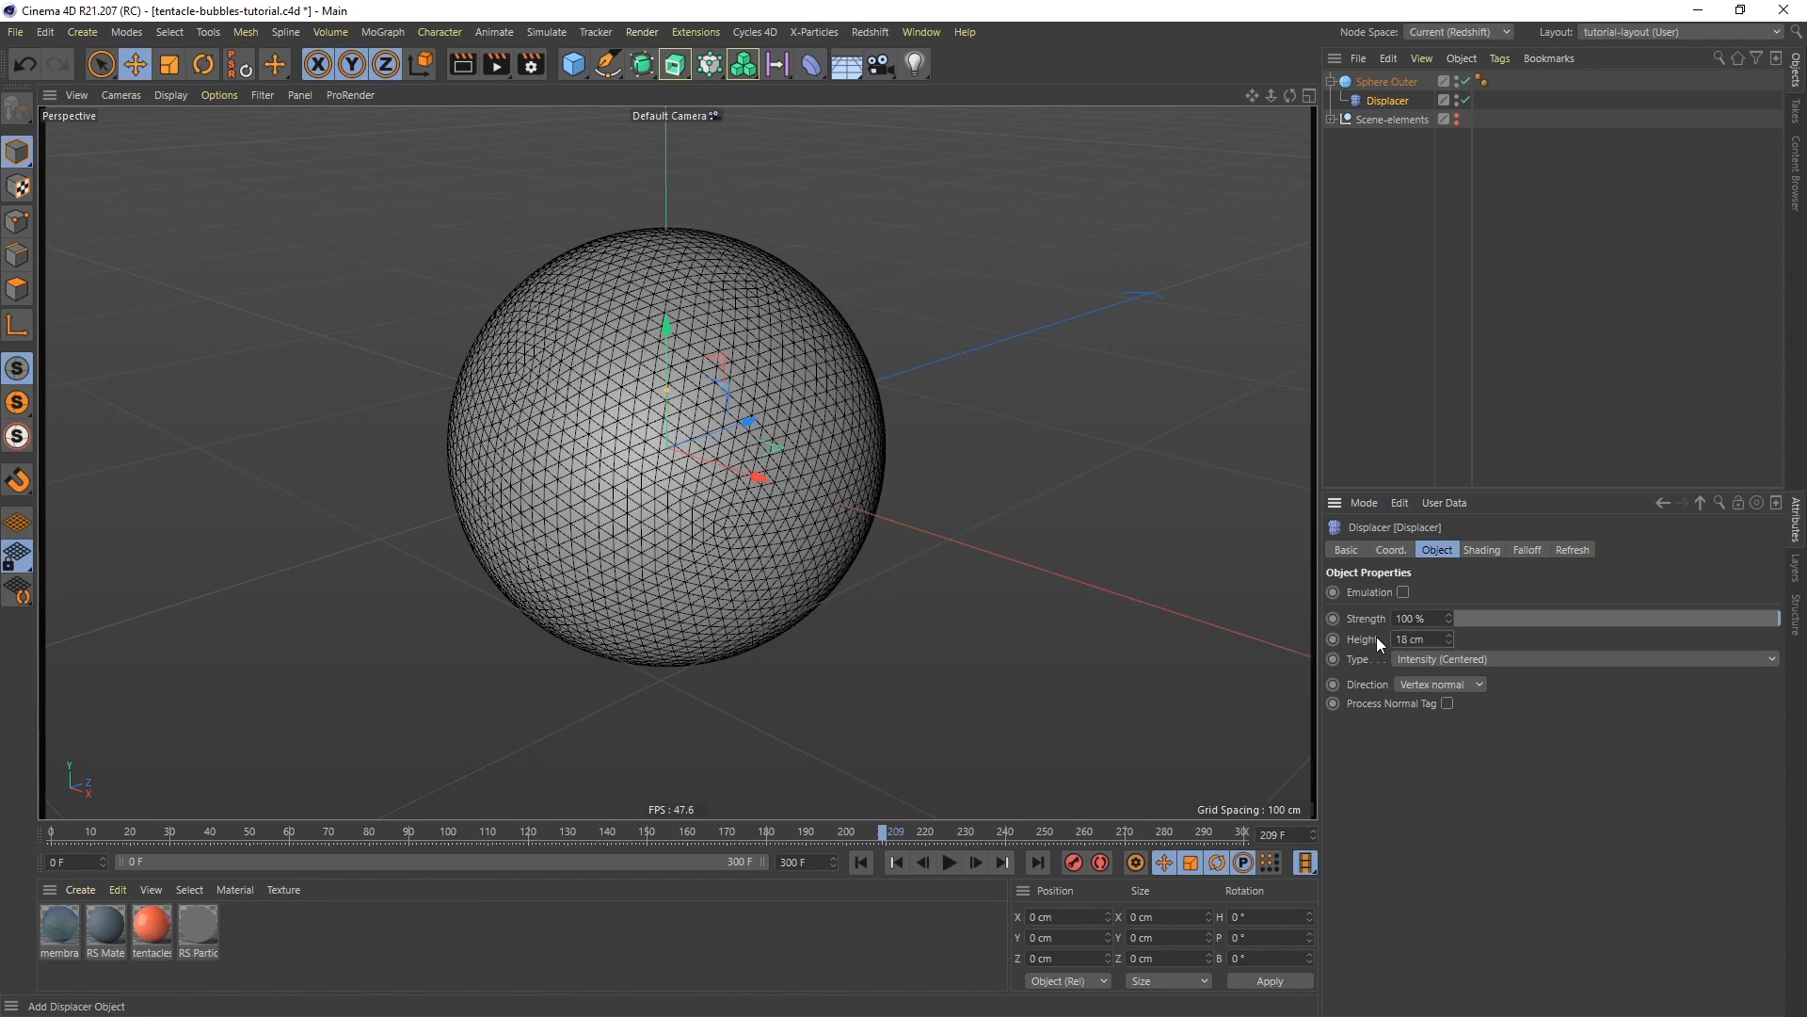
Load a Noise shader as the Displacer's custom shader
left_click(1482, 552)
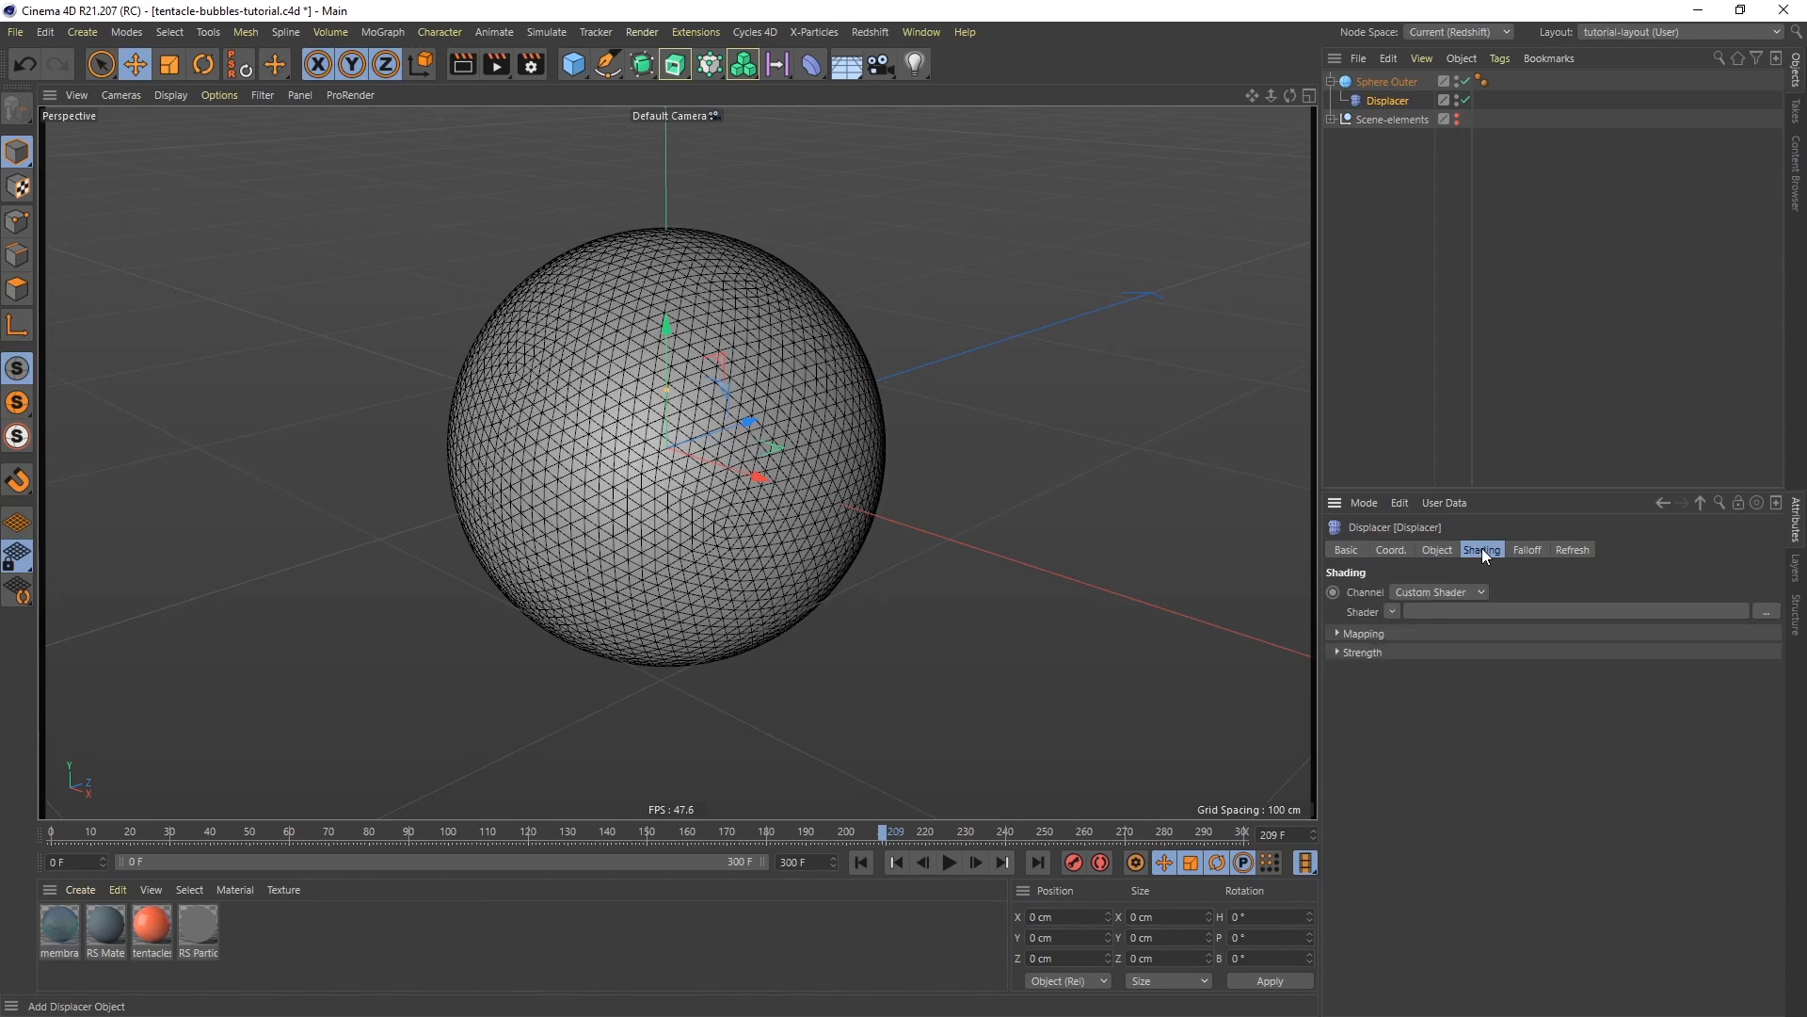
left_click(1394, 612)
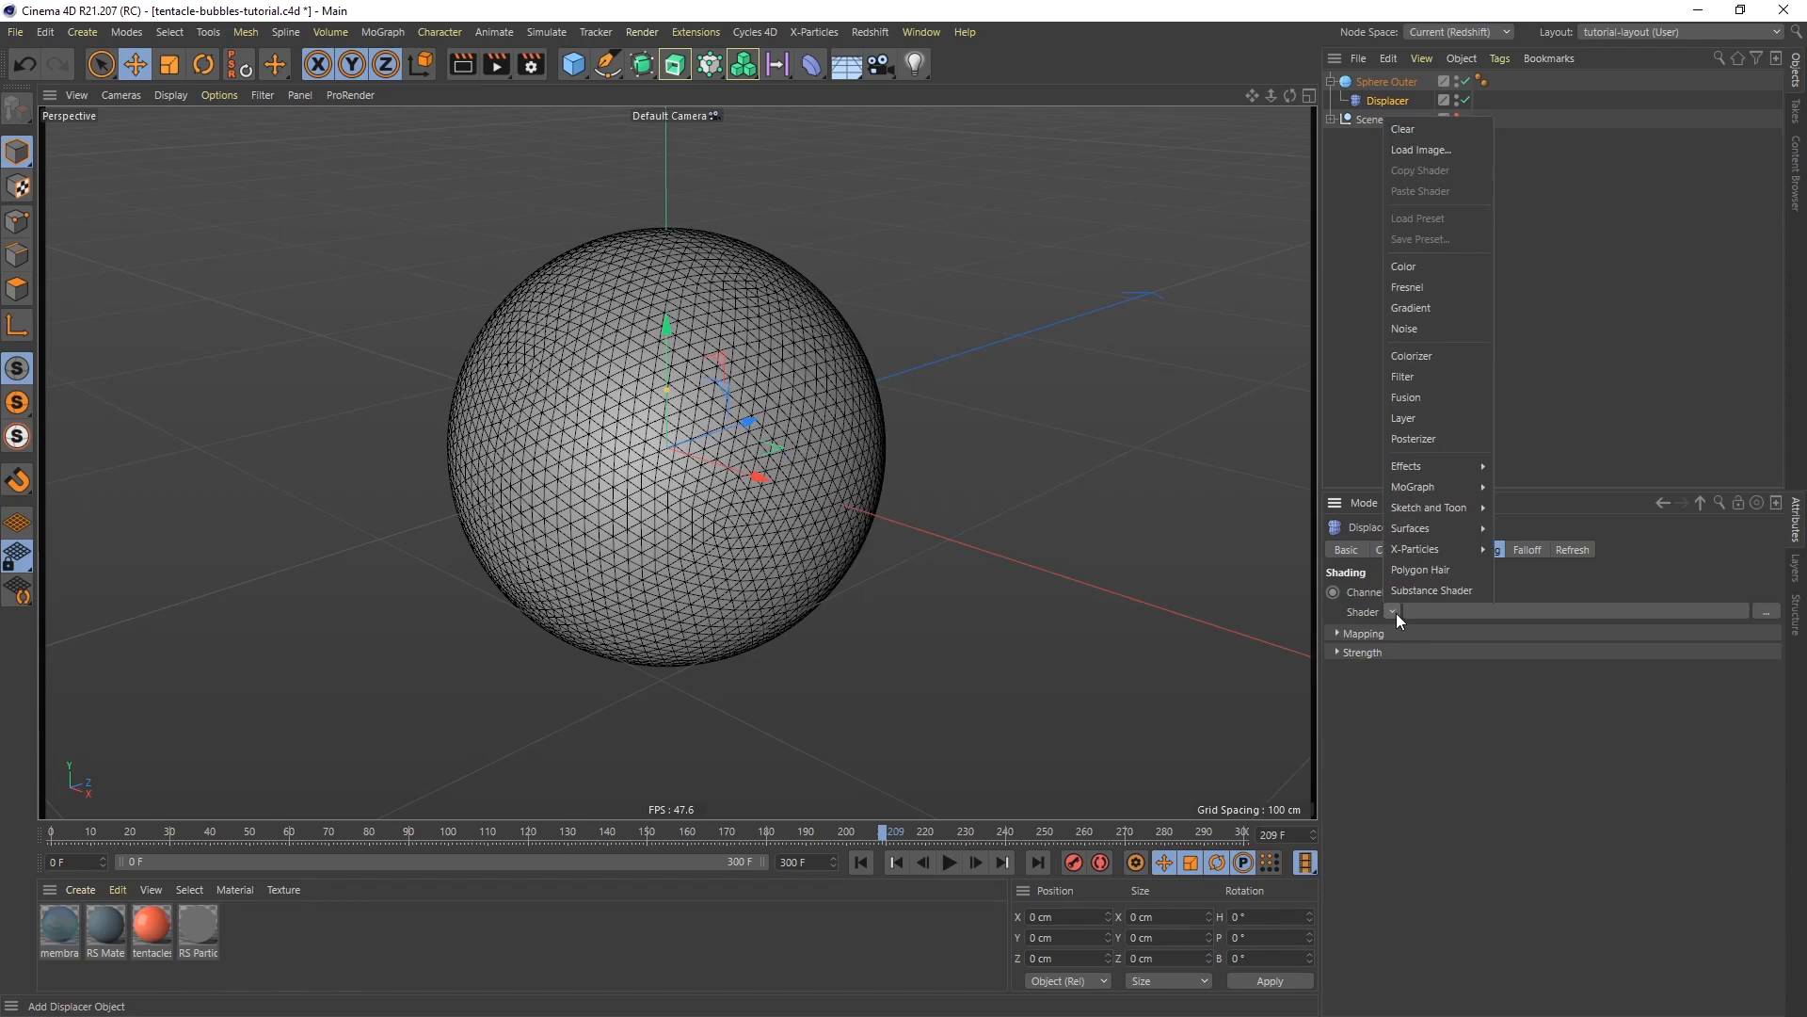
left_click(1459, 328)
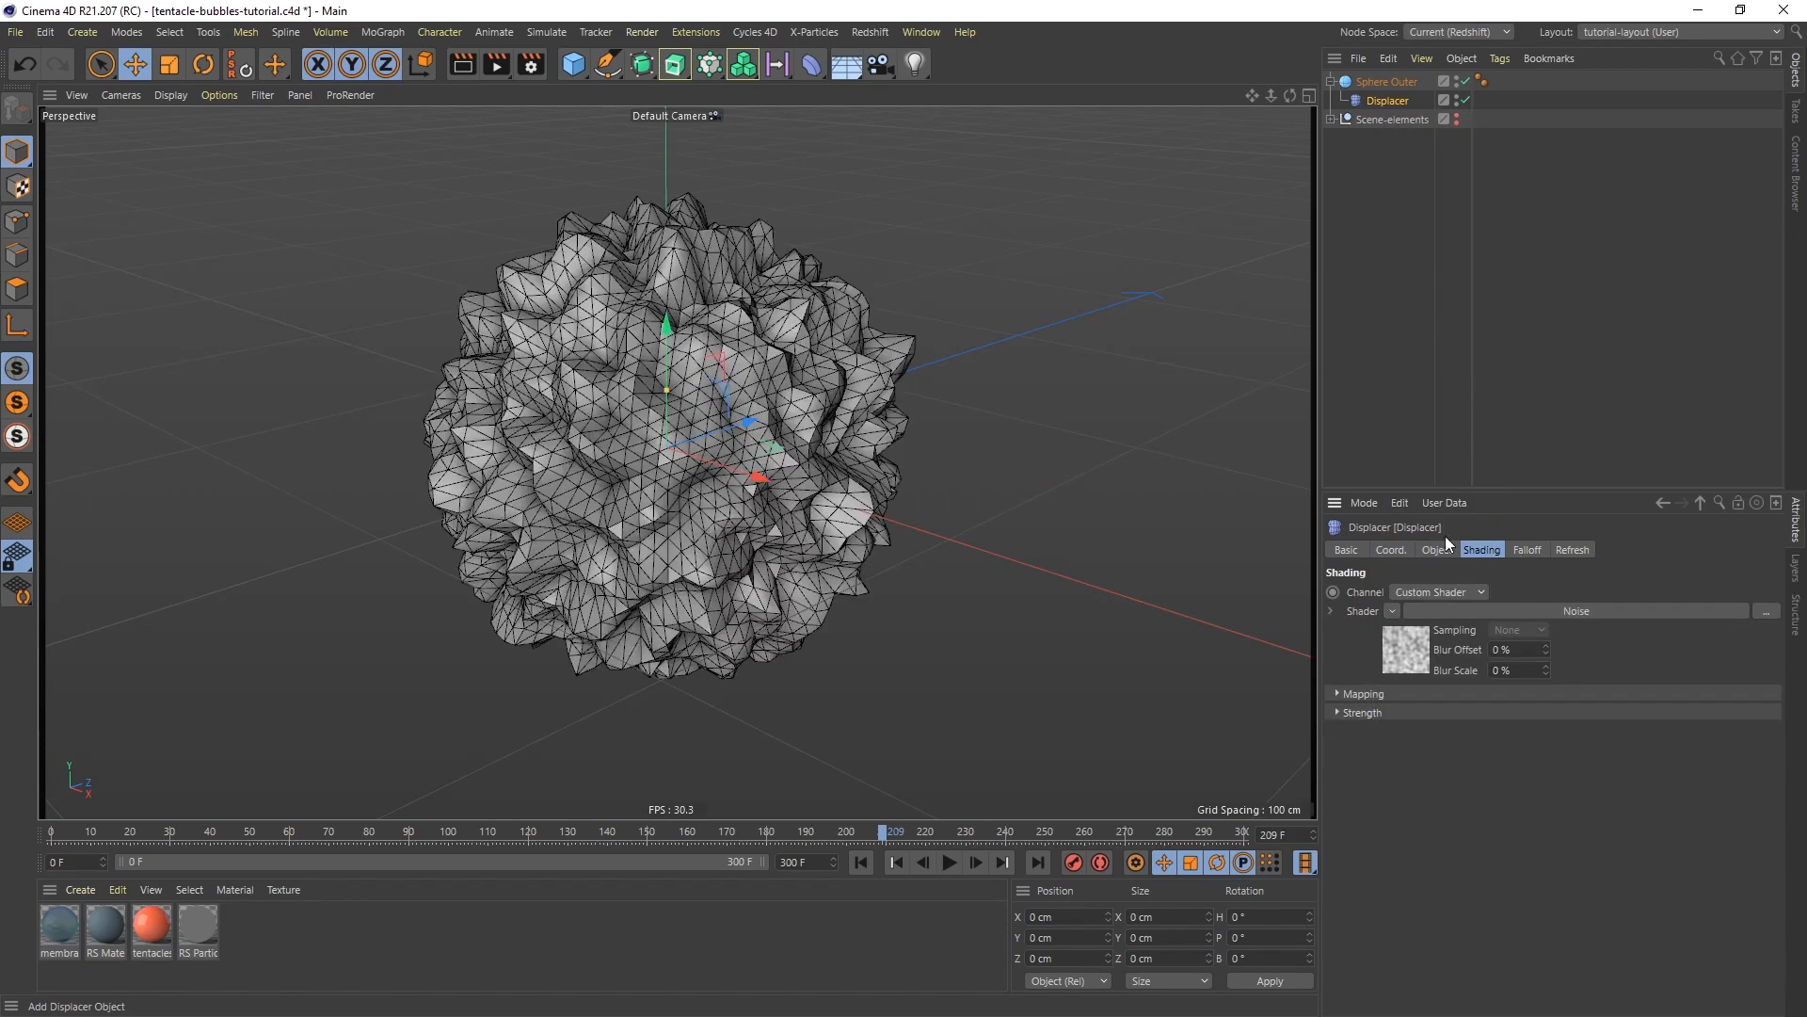
Open the Displacer's Noise shader and set its seed to 667
left_click(1591, 613)
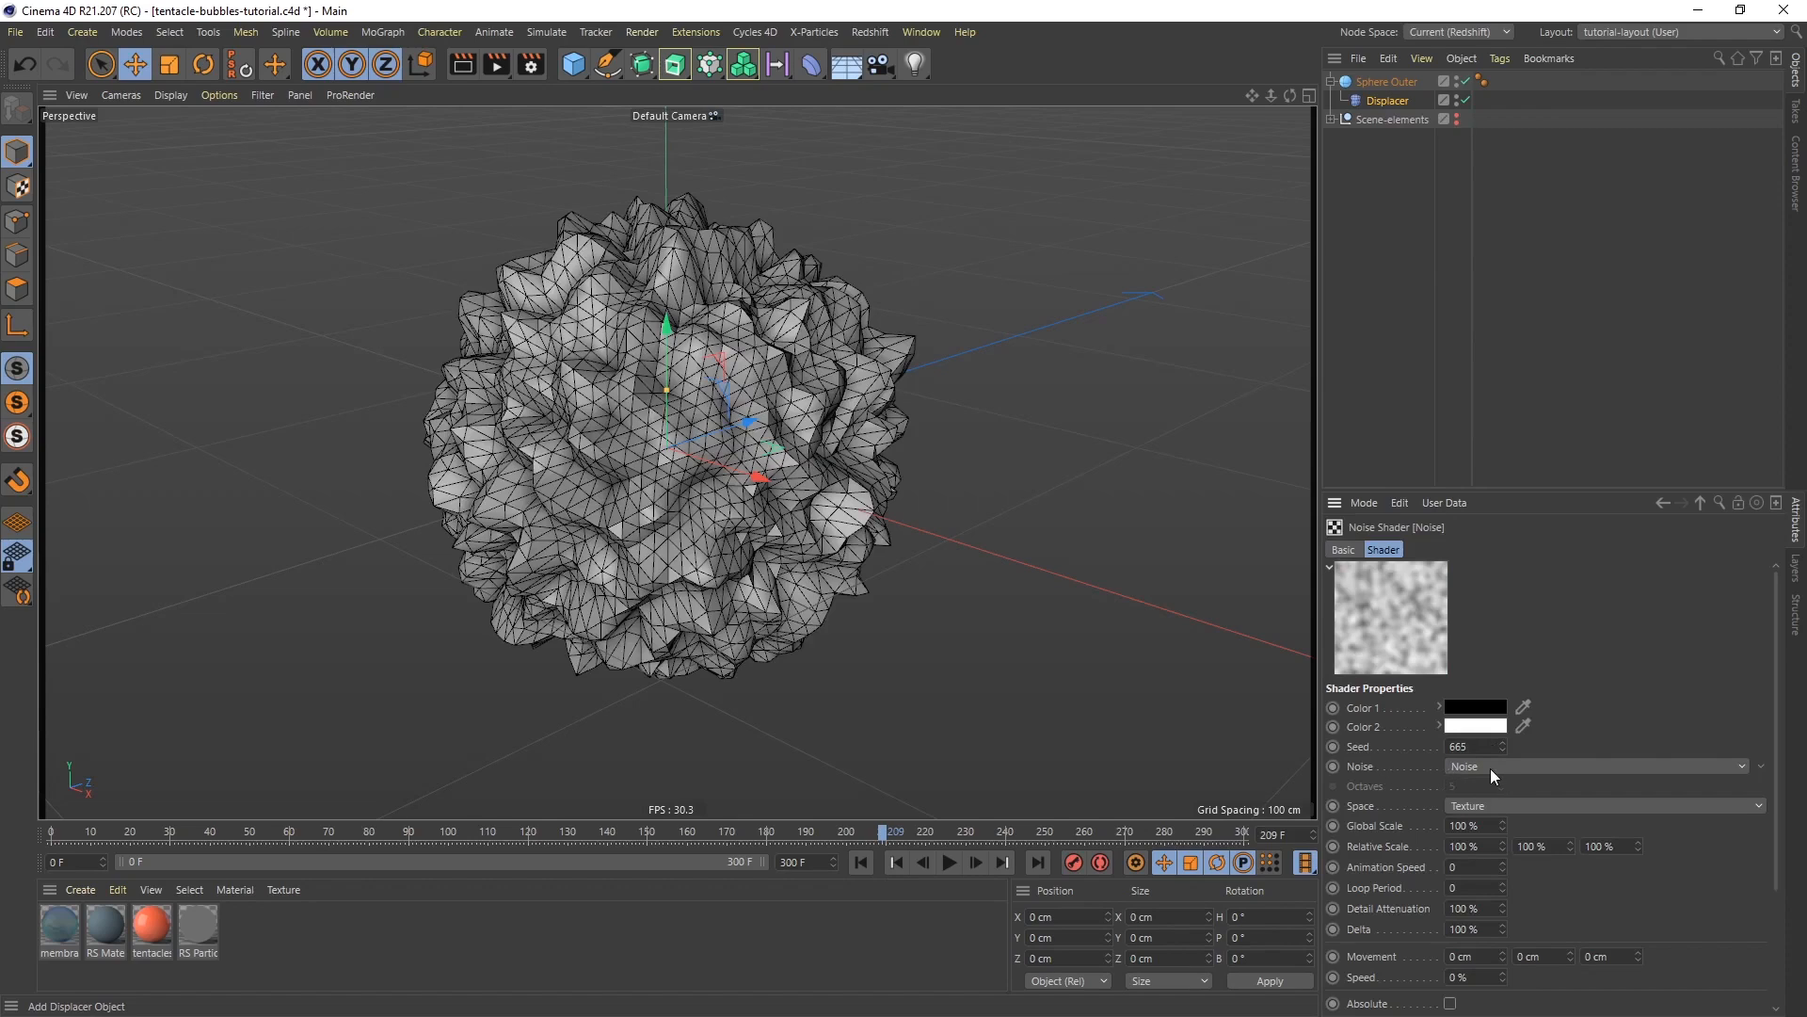
left_click(1503, 742)
left_click(1503, 742)
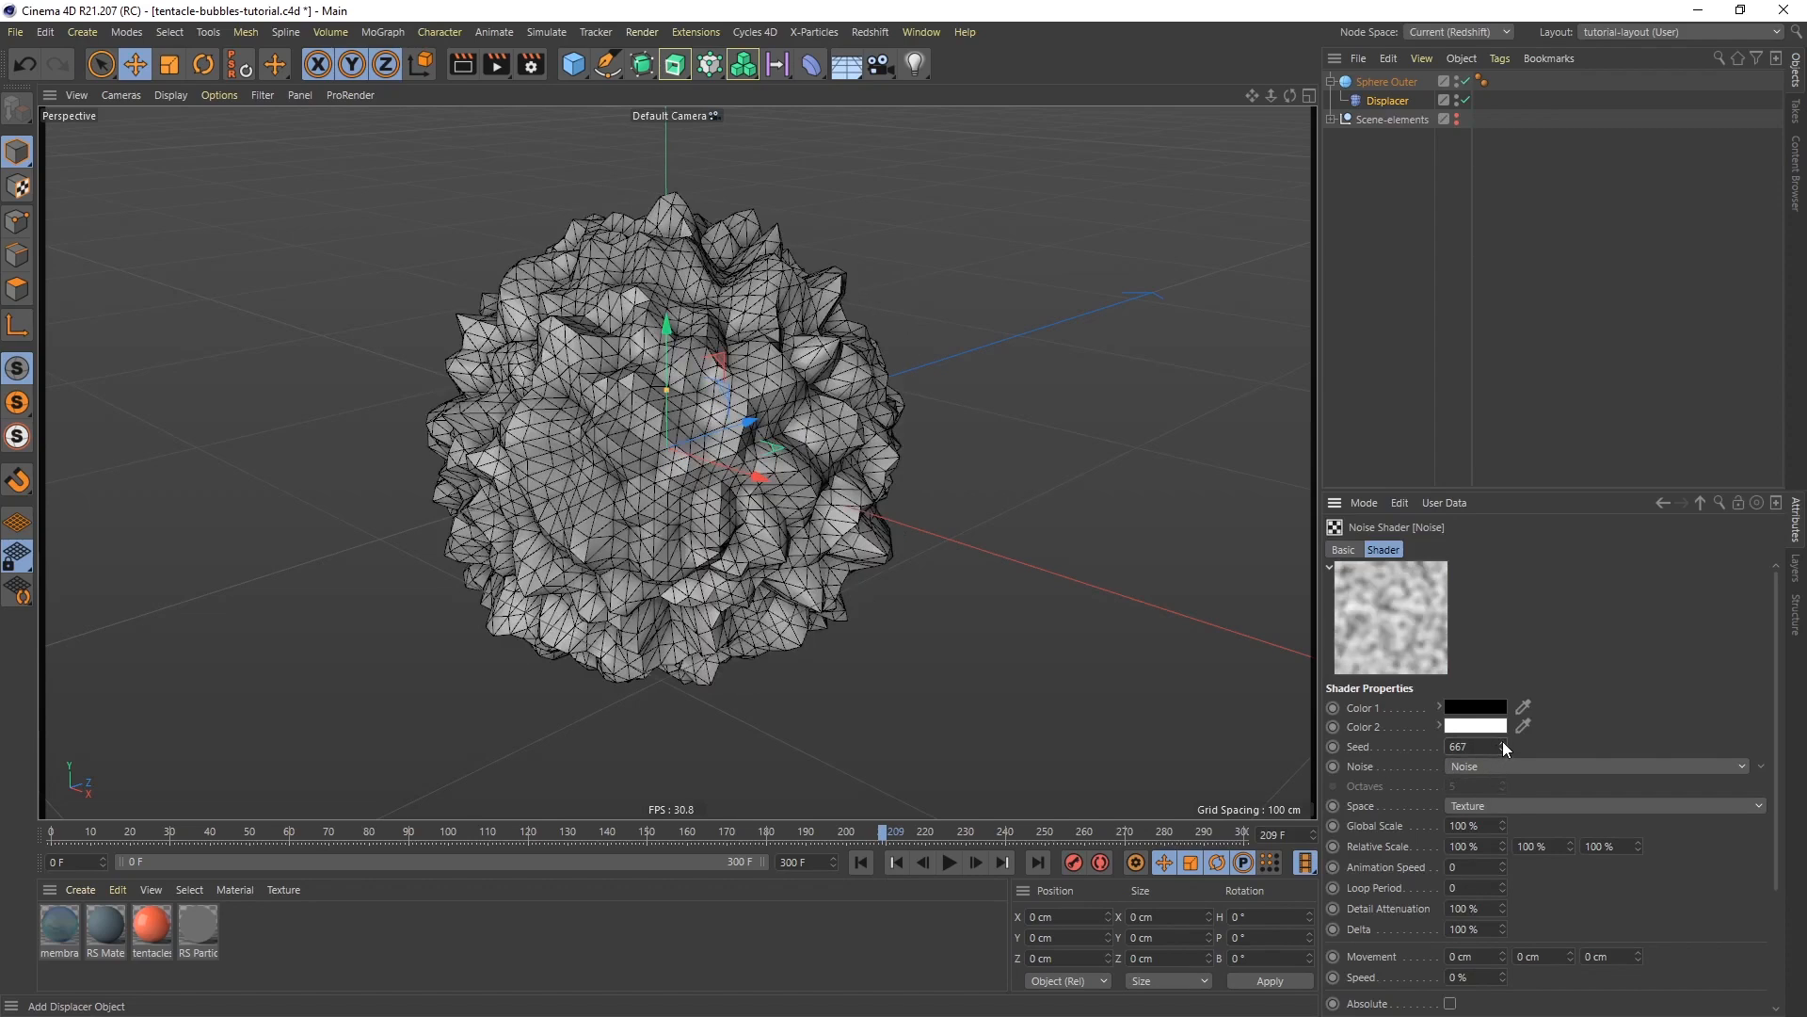
left_click(1502, 741)
left_click(1503, 750)
Set the noise's global scale to 450 % and its space to World
left_click(1486, 832)
type("450")
key("Return")
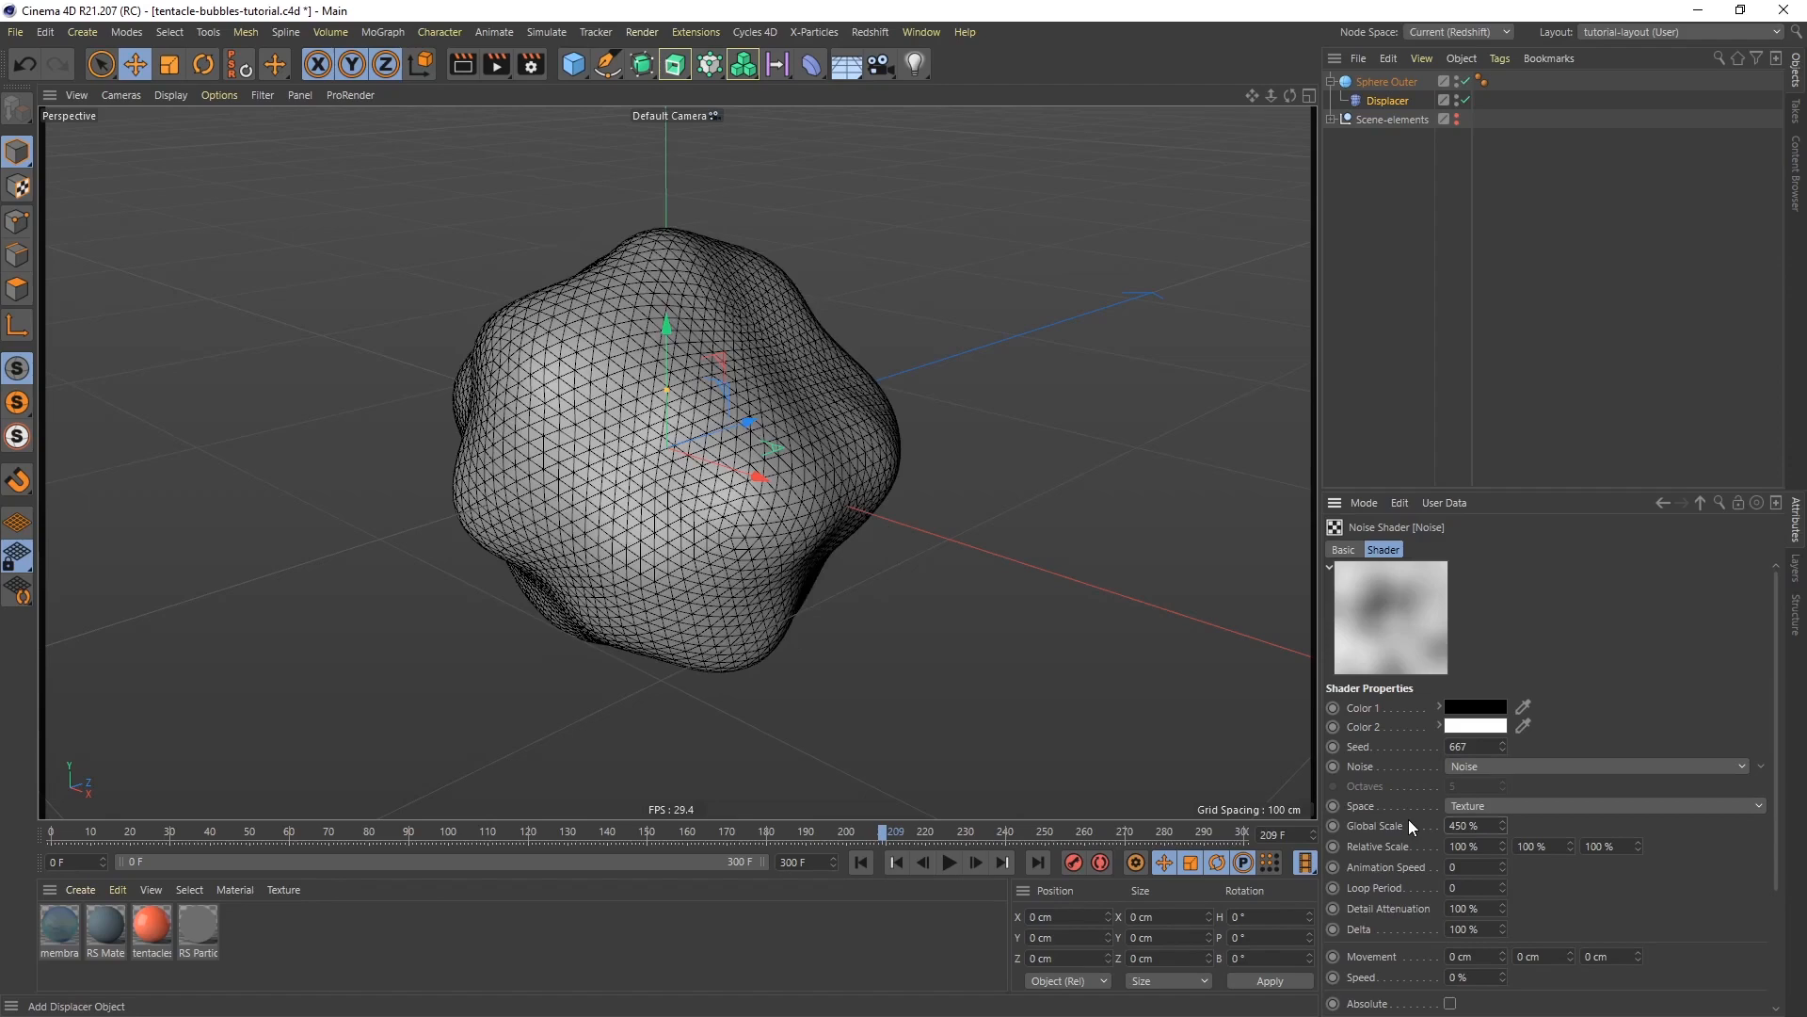
left_click(1487, 802)
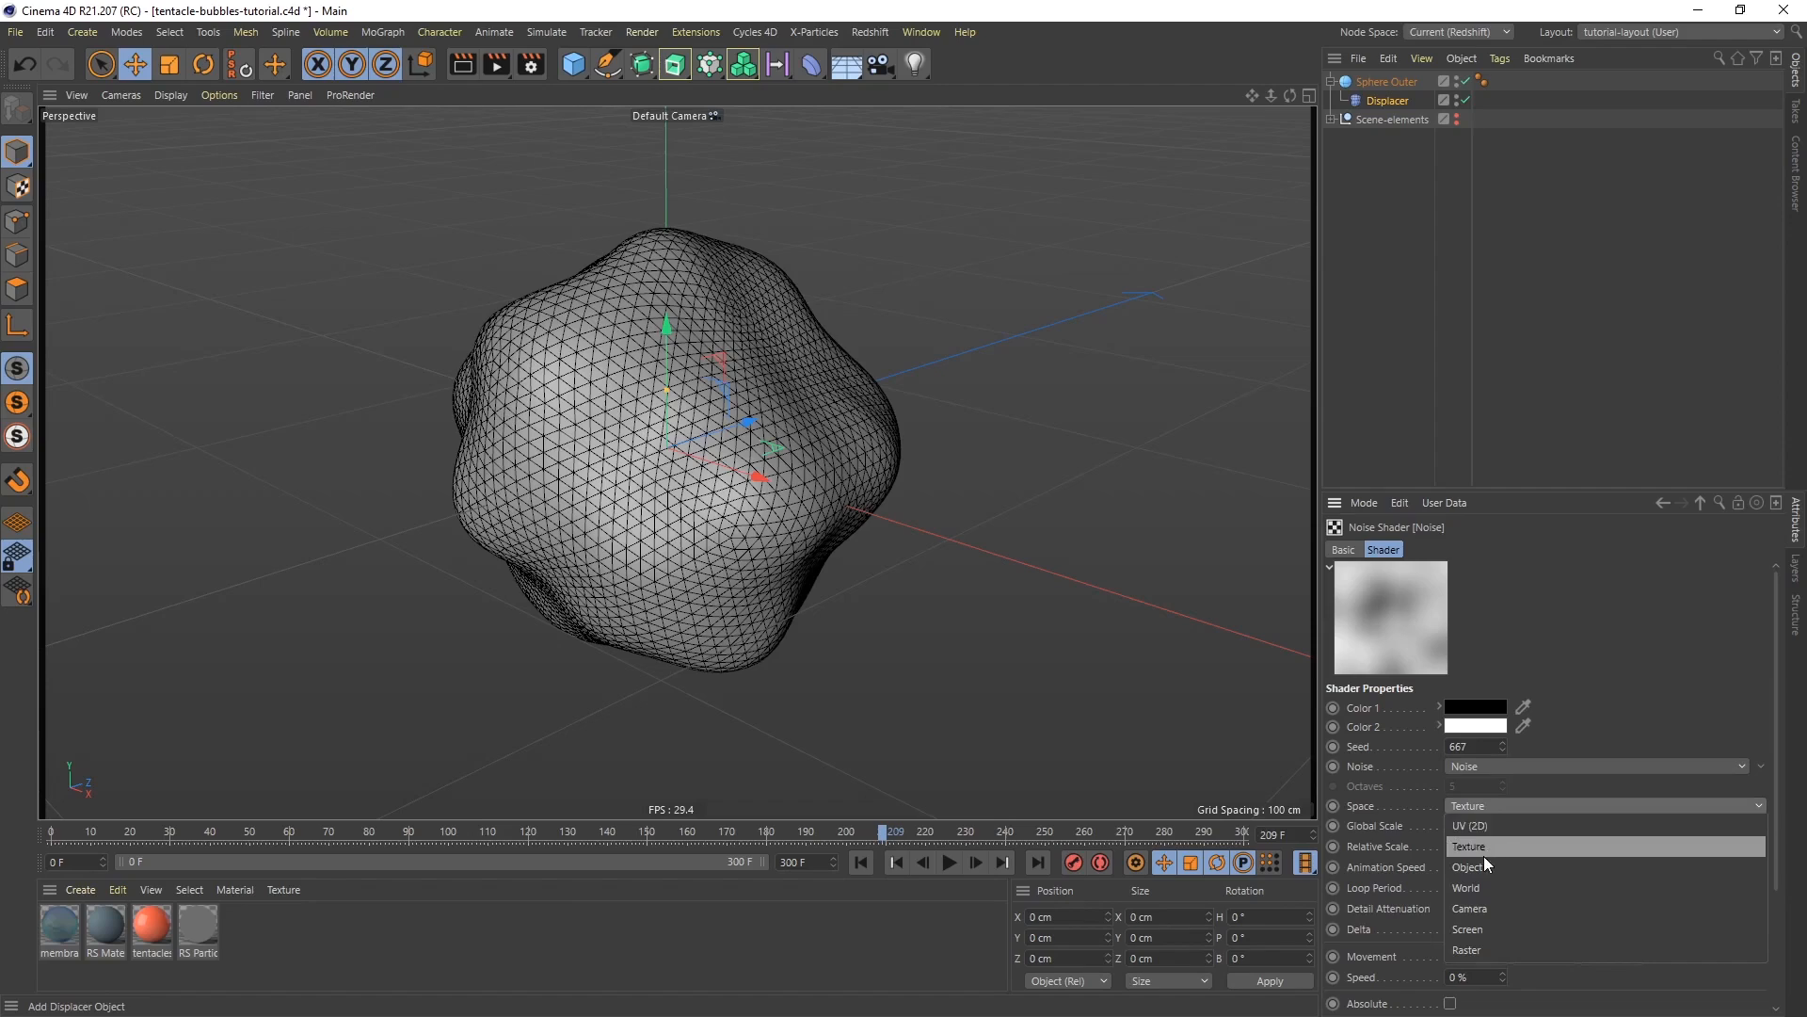
left_click(1482, 886)
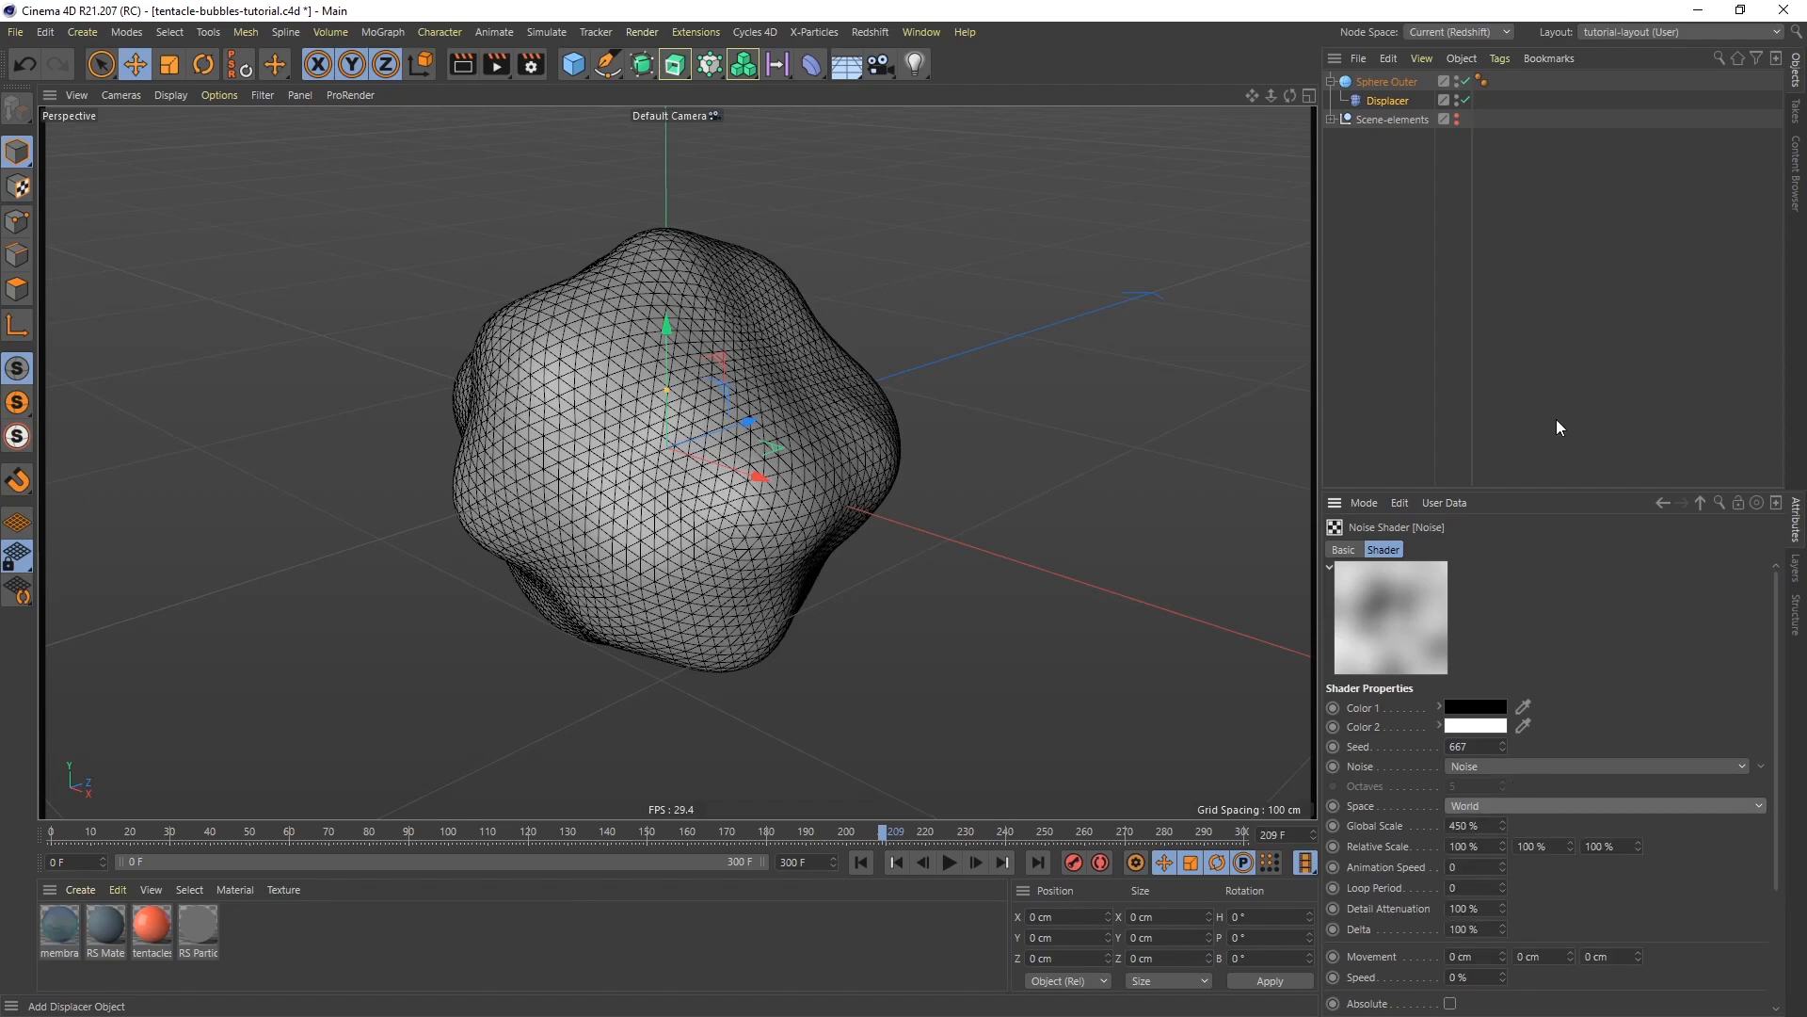
Test the World-space noise on a copy of Sphere Outer moved to about -259 cm in X, and delete the copy
left_click(1381, 84)
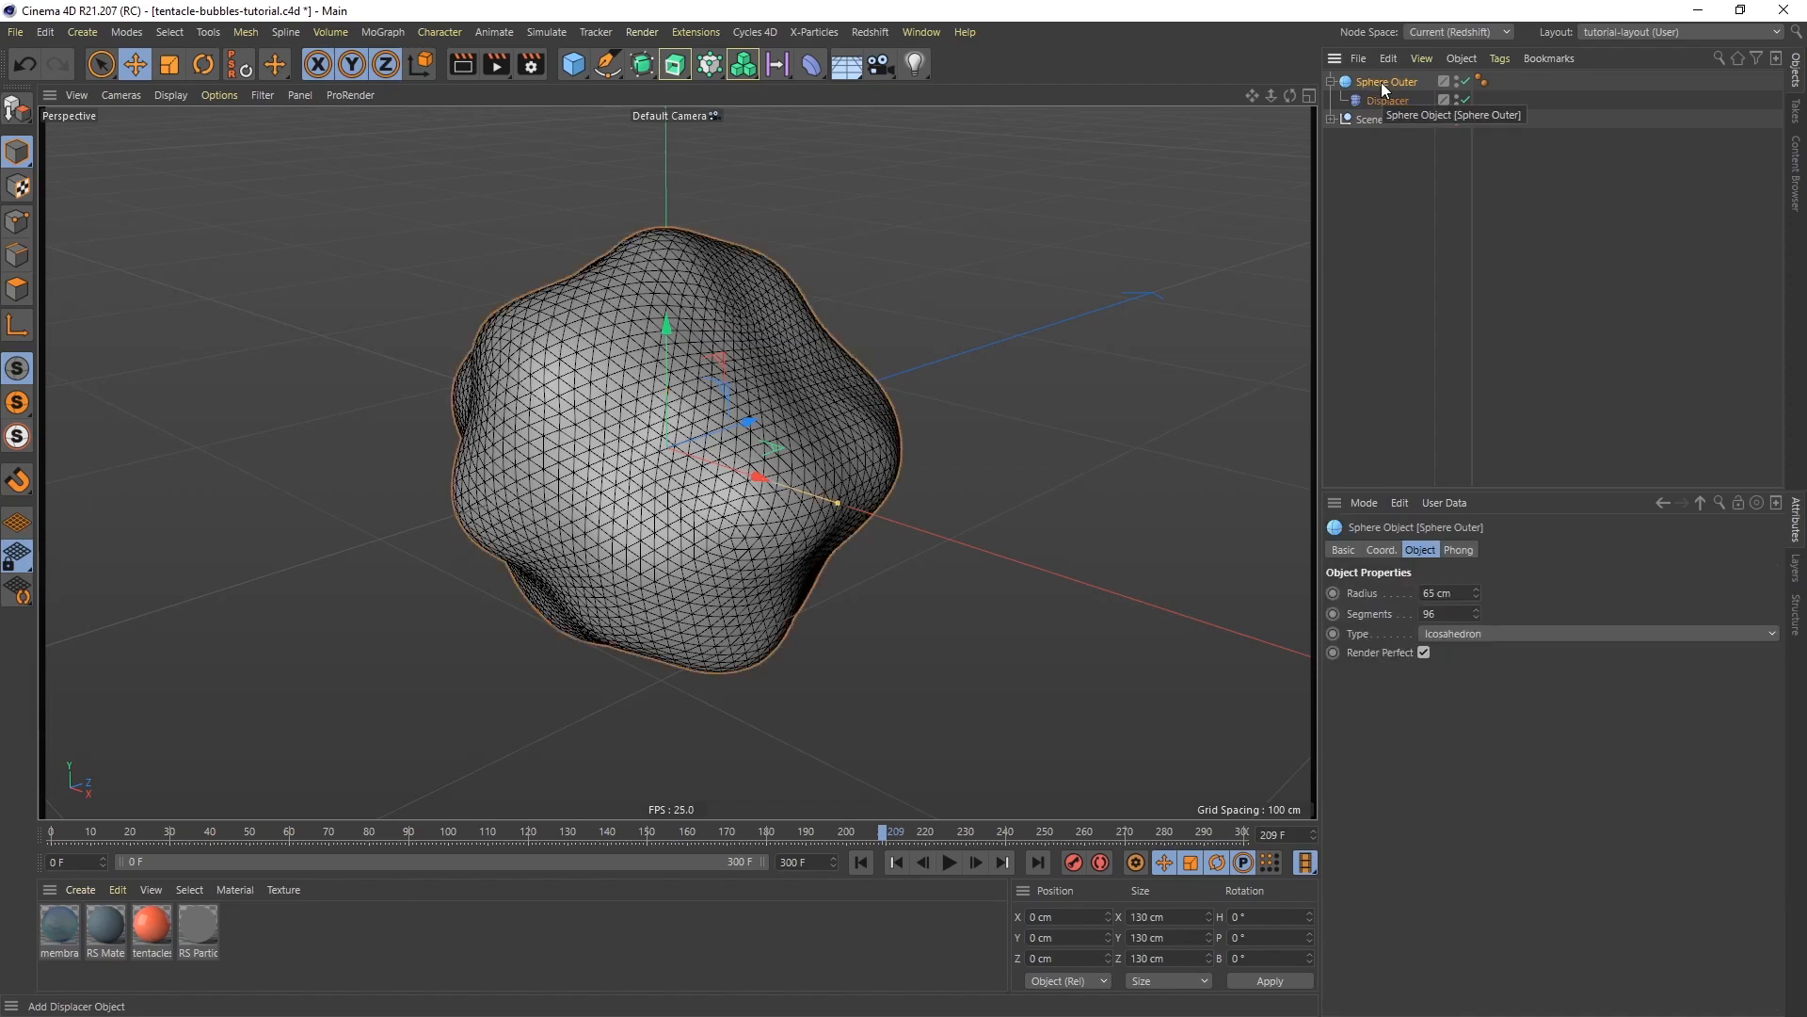
key("ctrl+c")
key("ctrl+v")
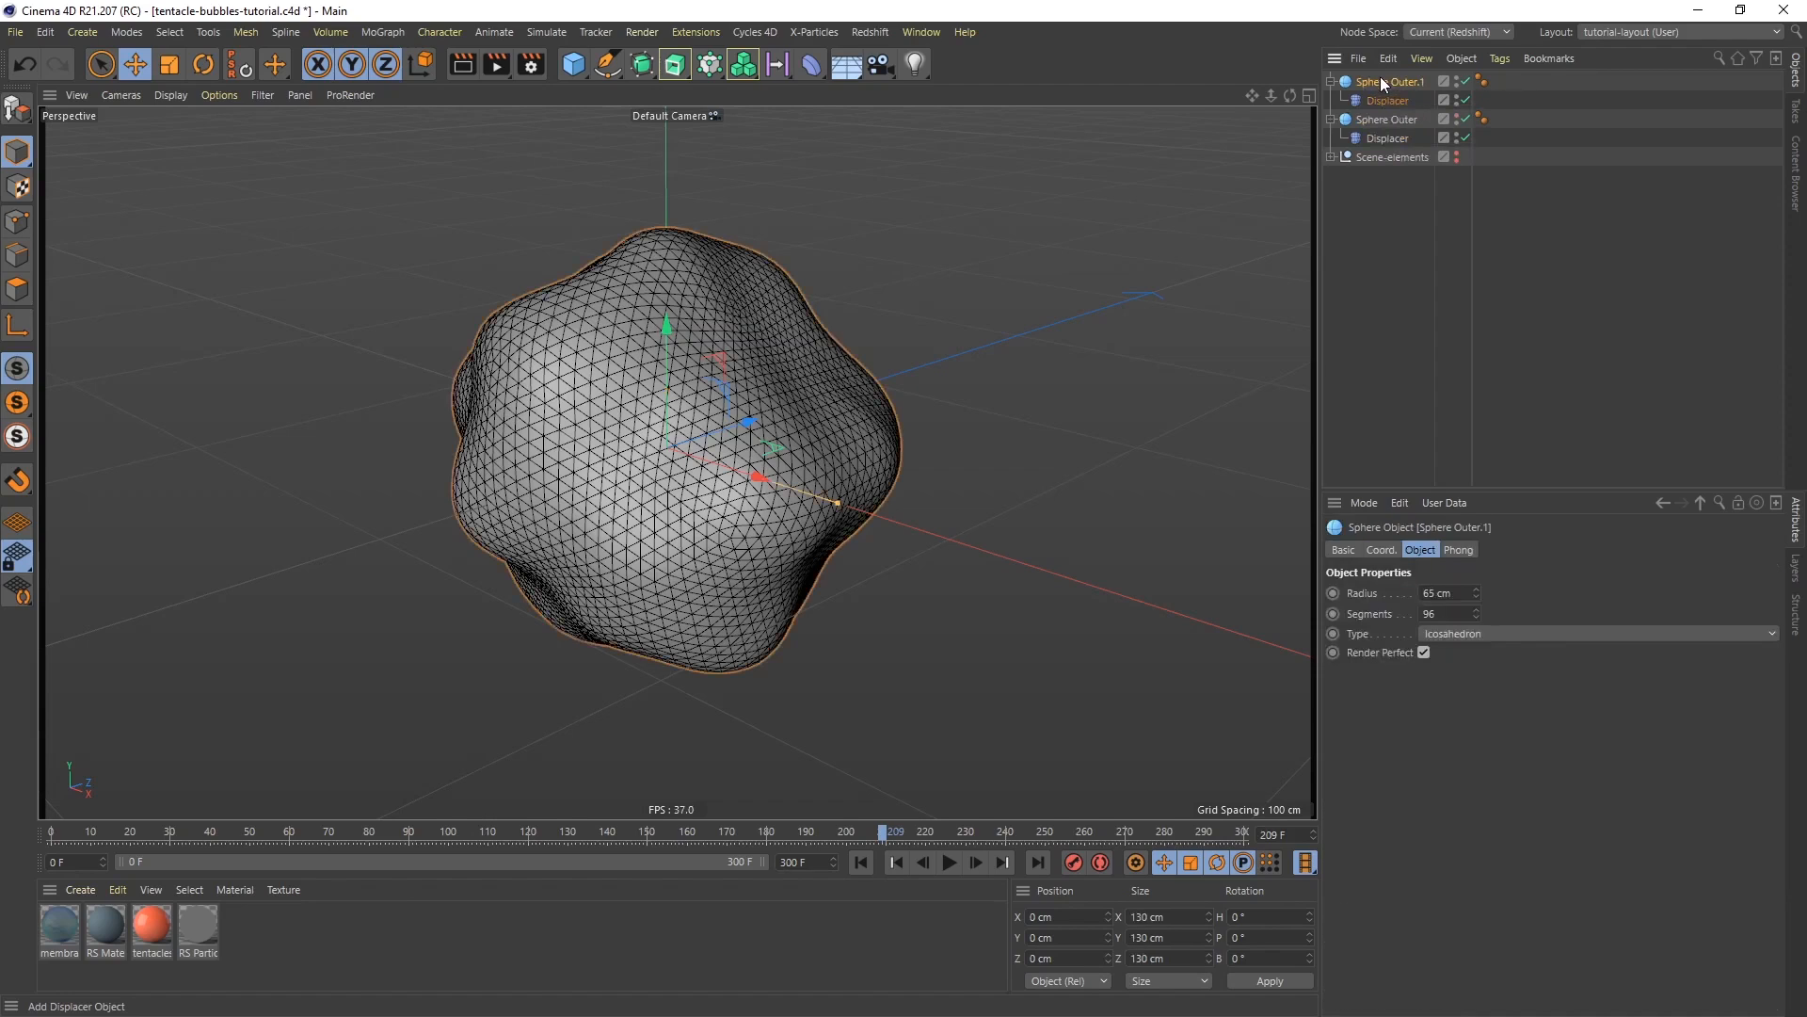
left_click_drag(757, 474, 315, 312)
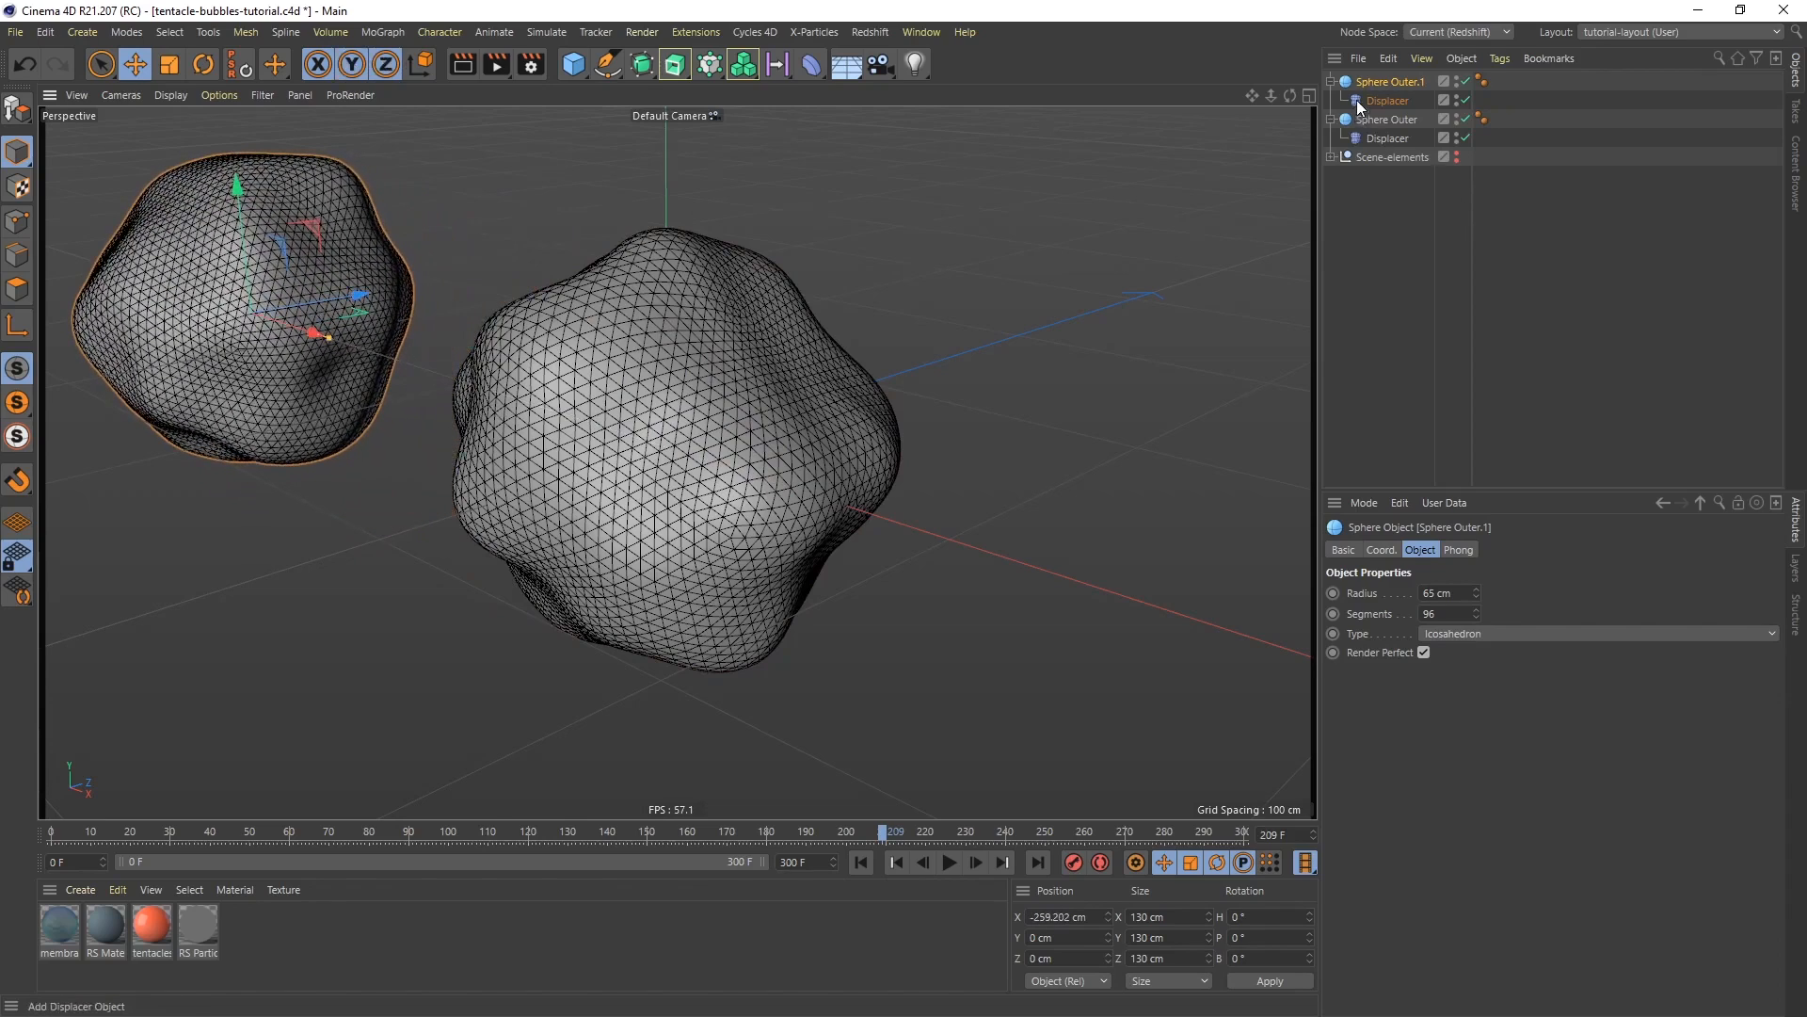
key("Delete")
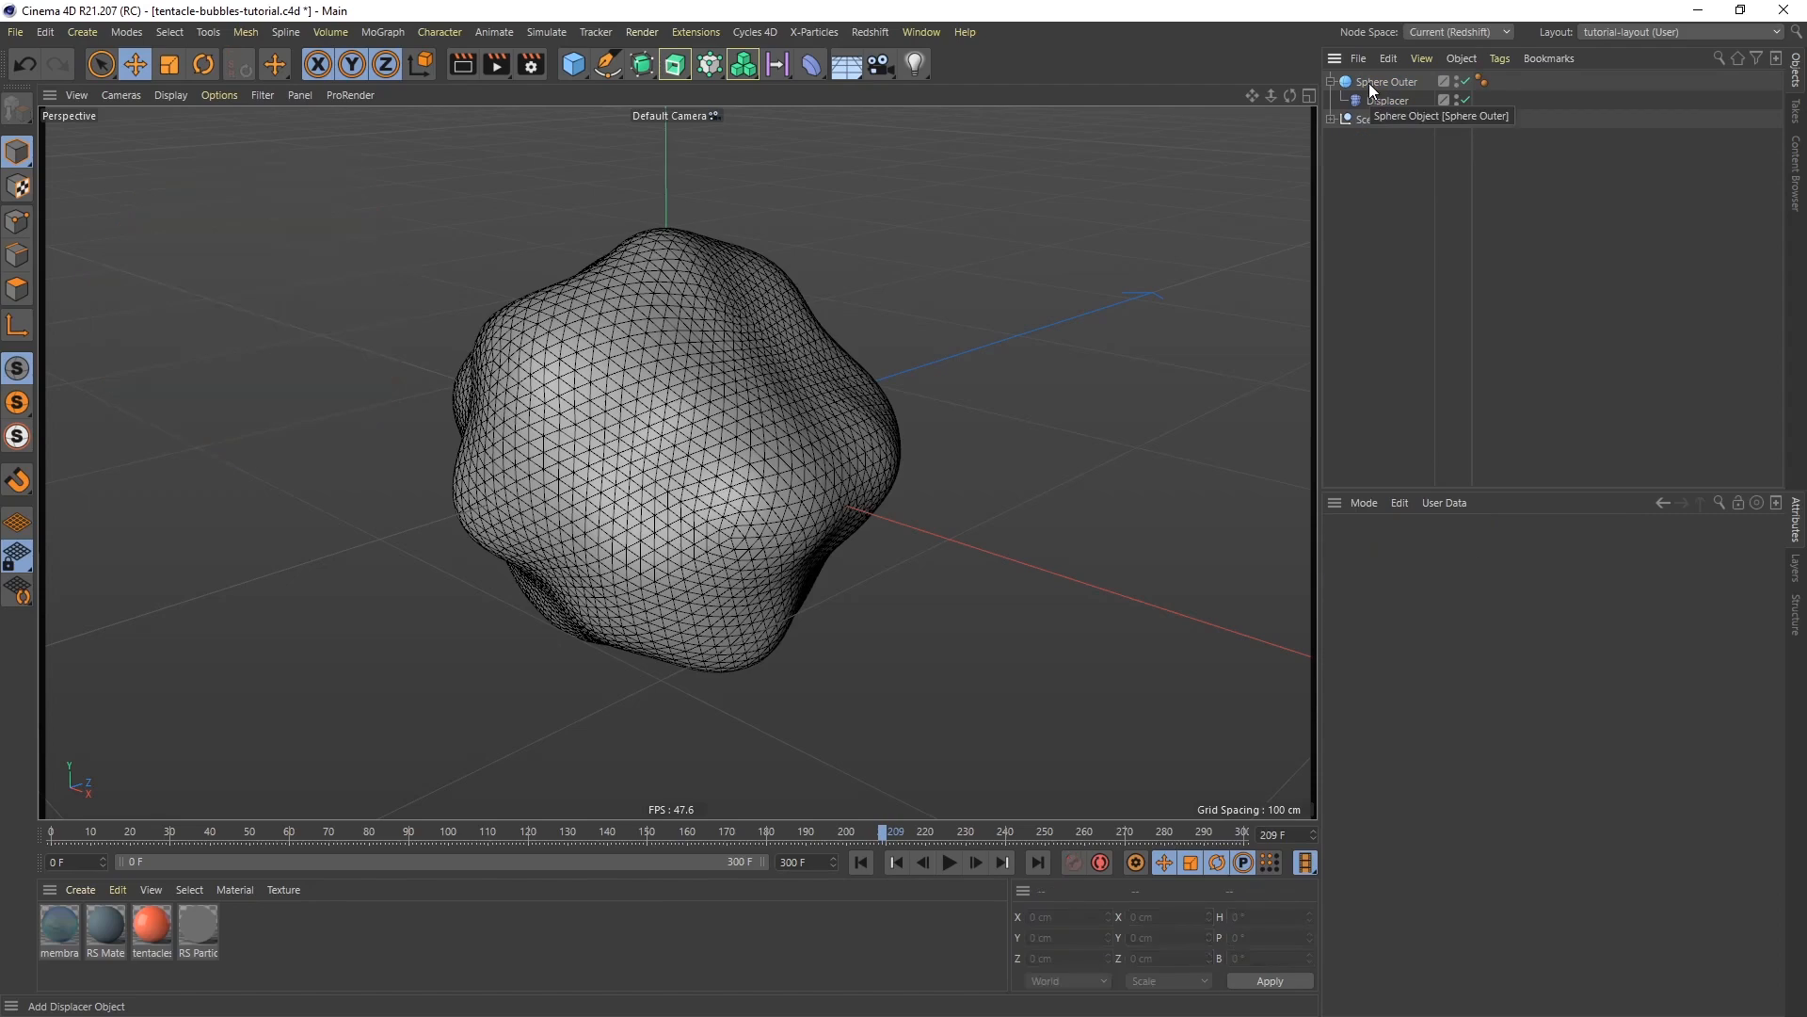
Set the Displacer noise's animation speed to 1 and preview the animation
left_click(1381, 101)
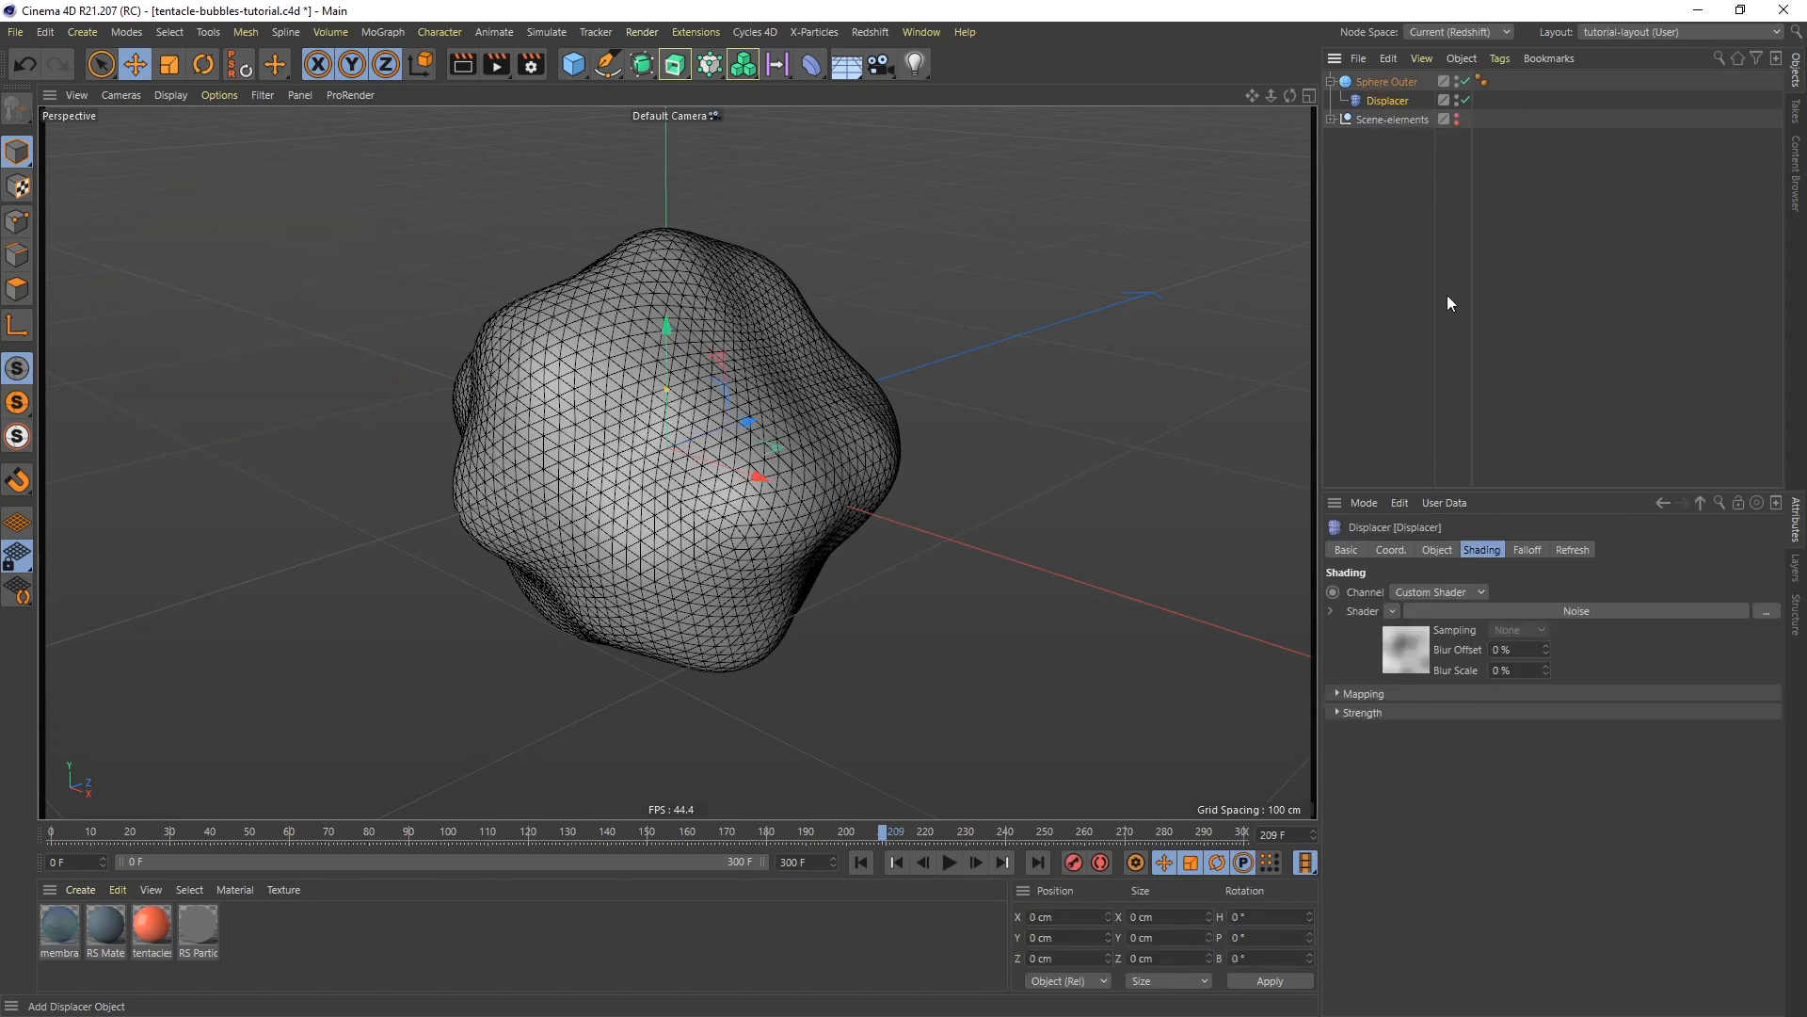
left_click(1570, 611)
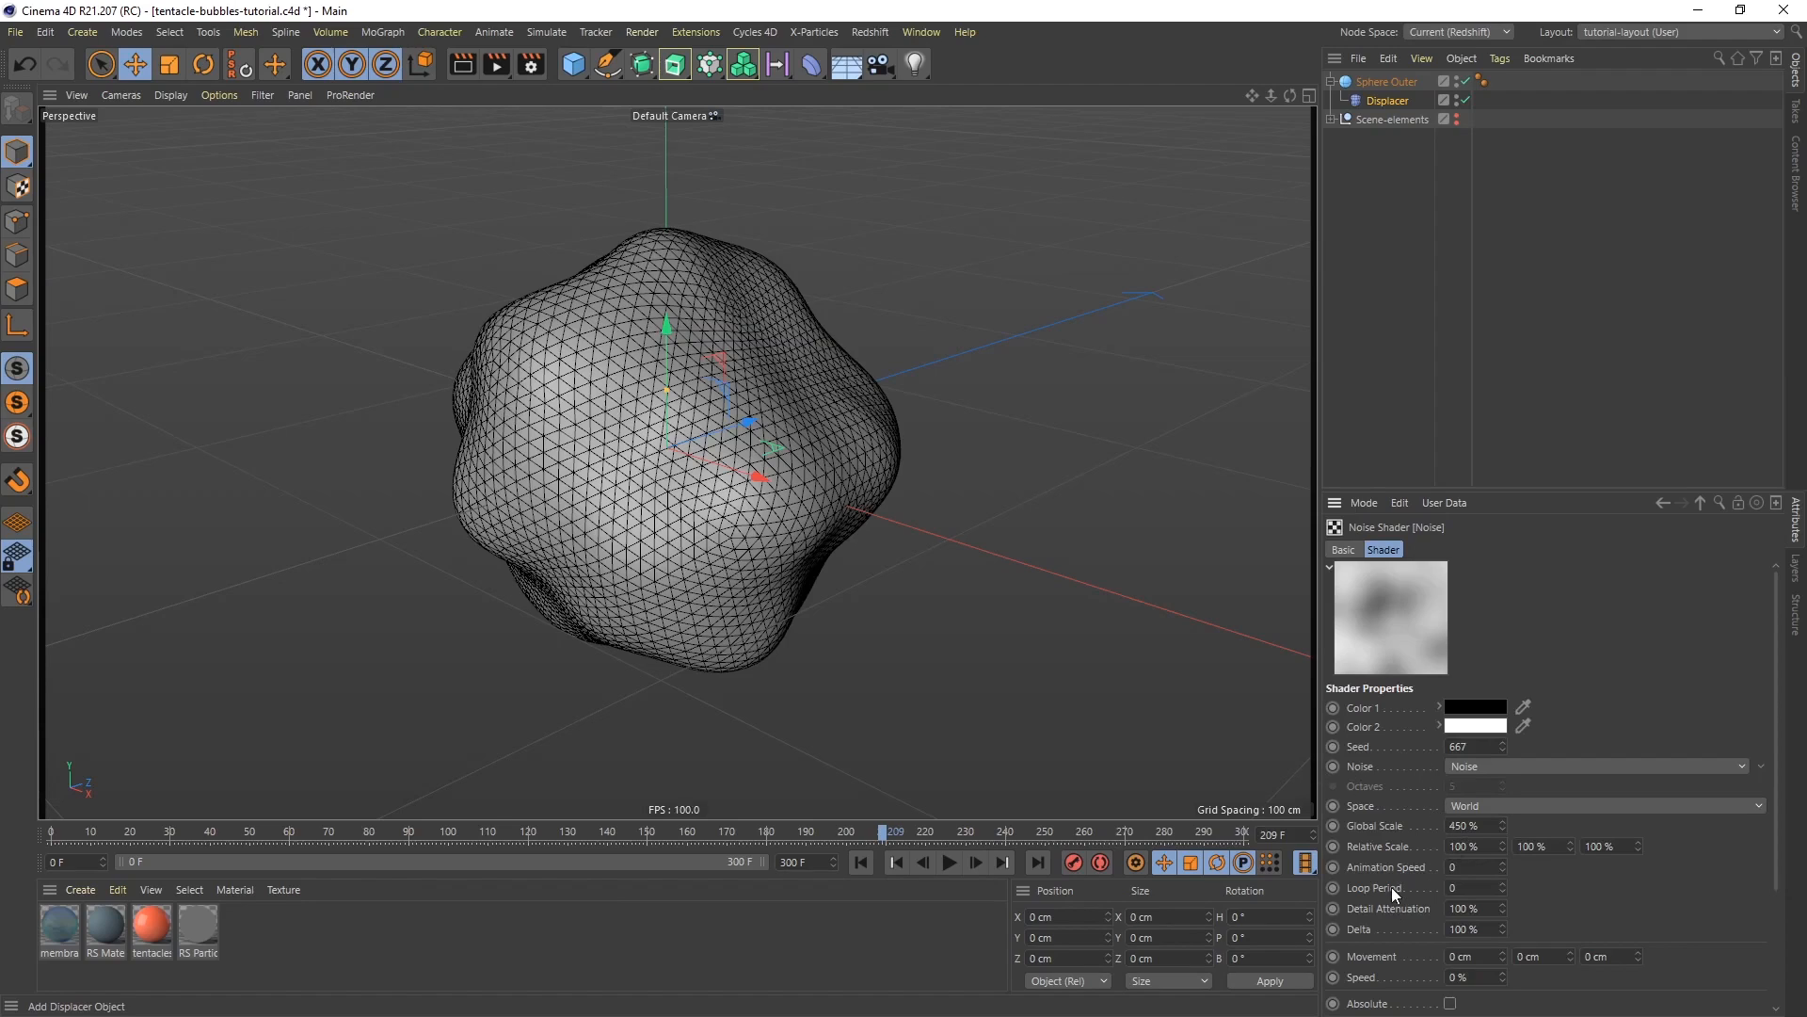
type("1")
key("Return")
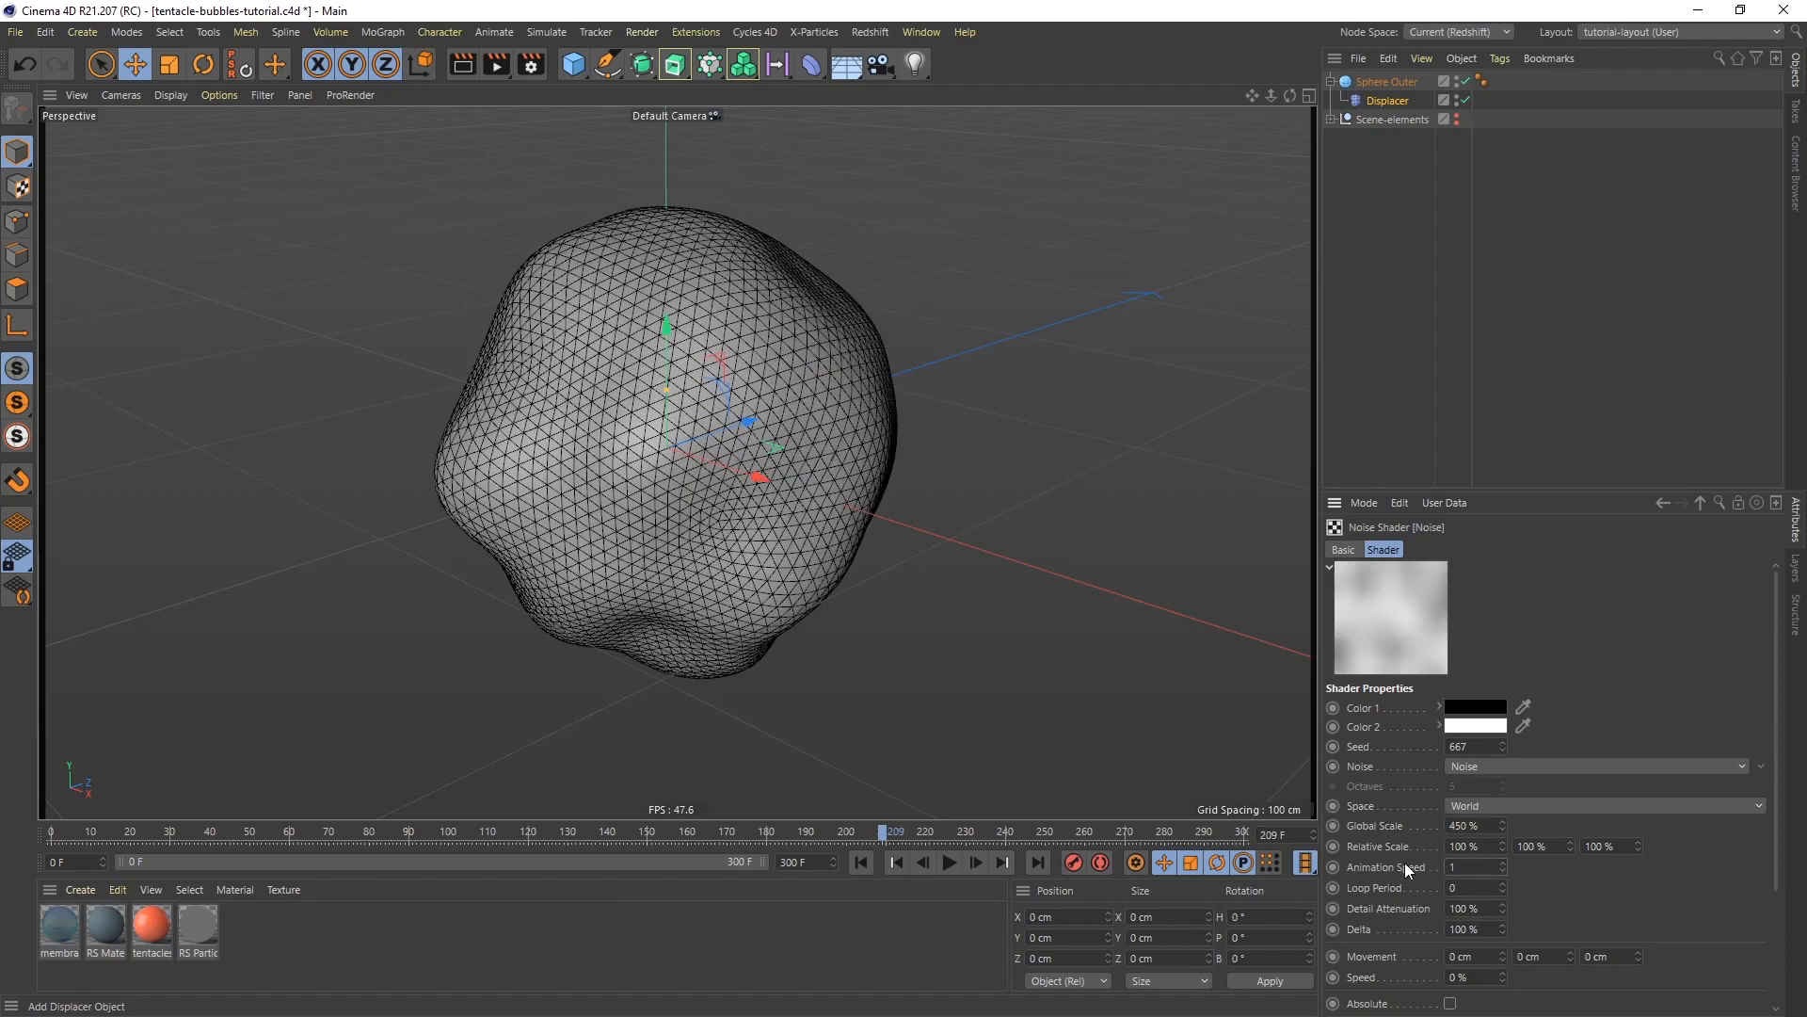
left_click(948, 864)
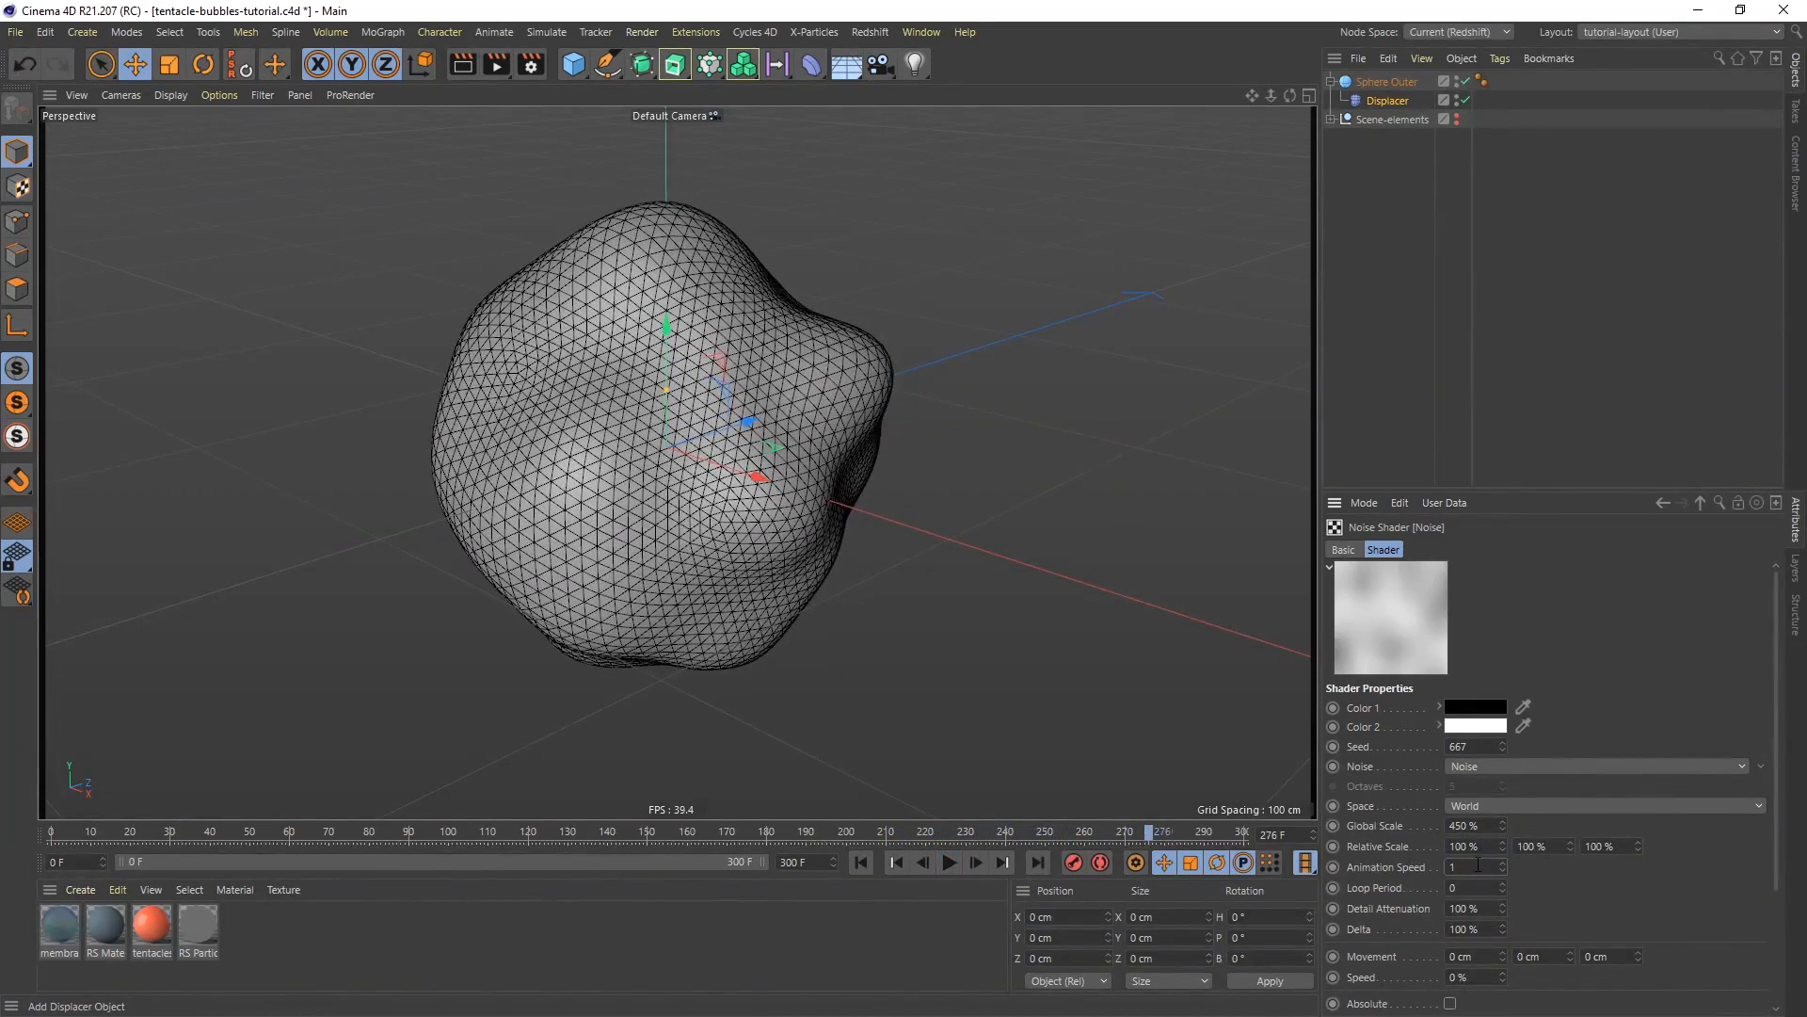
Set the noise's animation speed to 0.3 and preview the animation from the first frame
type("0.3")
key("Return")
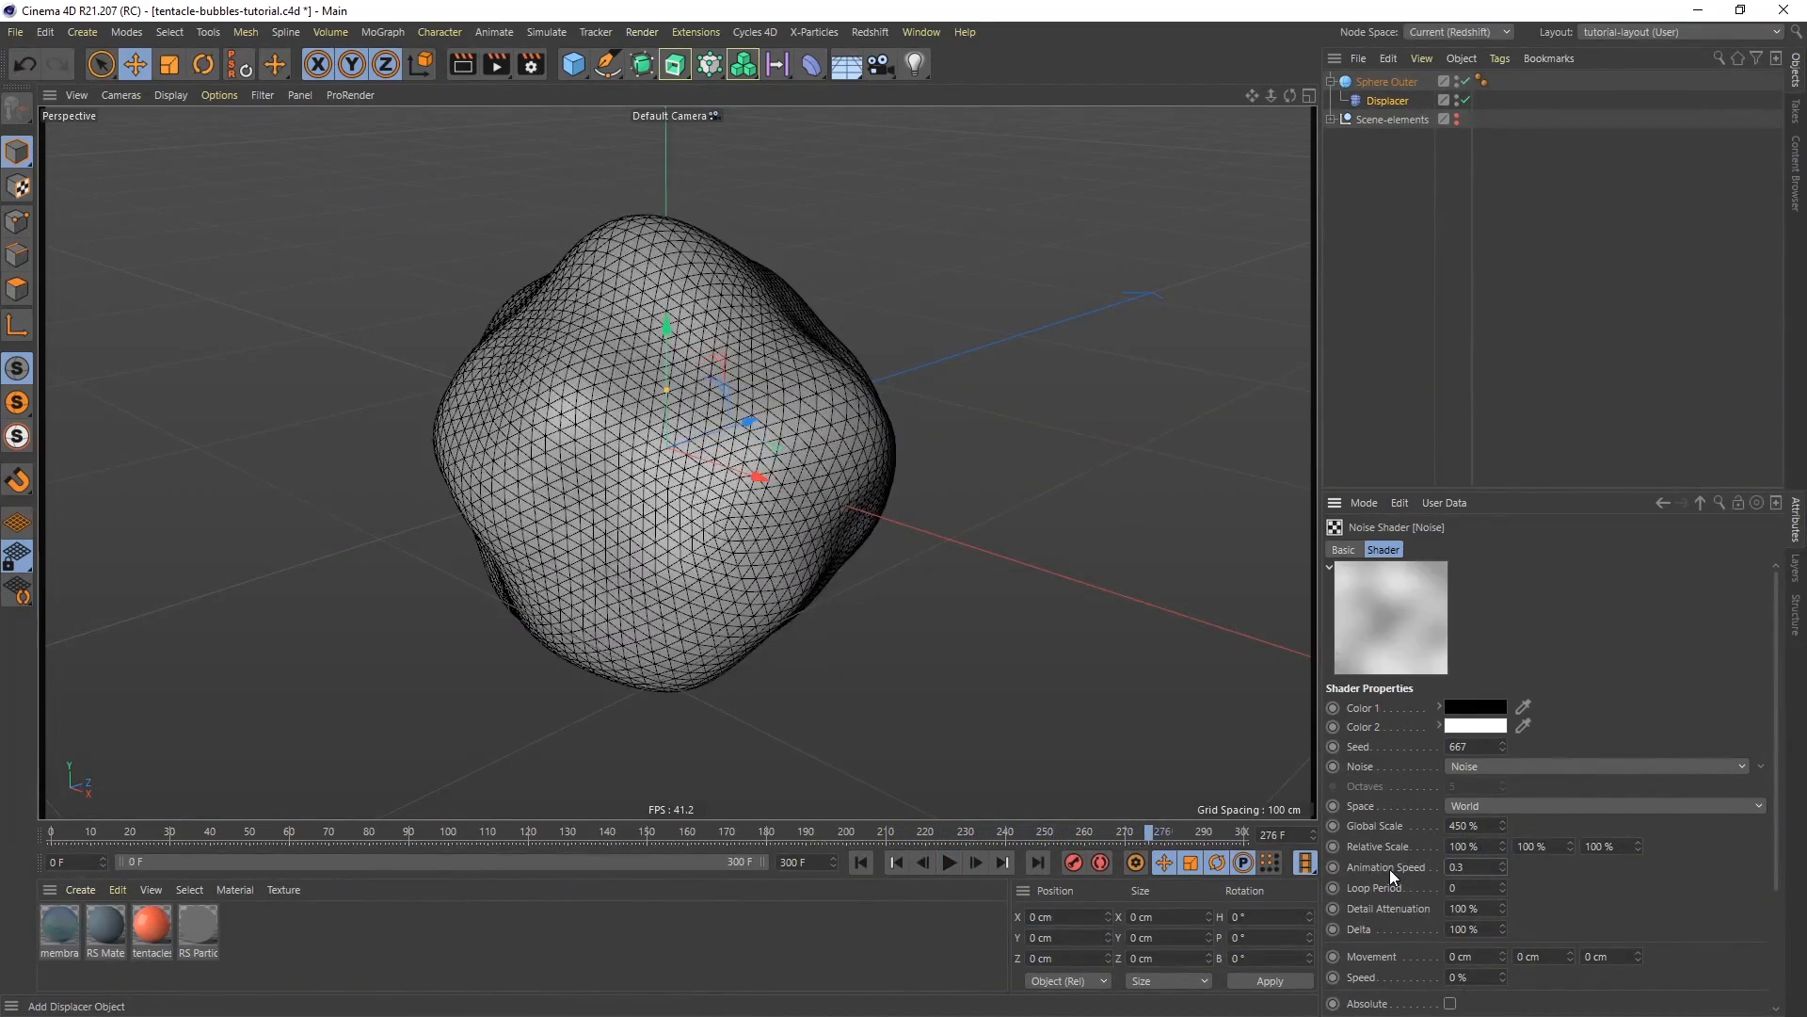
left_click(858, 864)
left_click(950, 863)
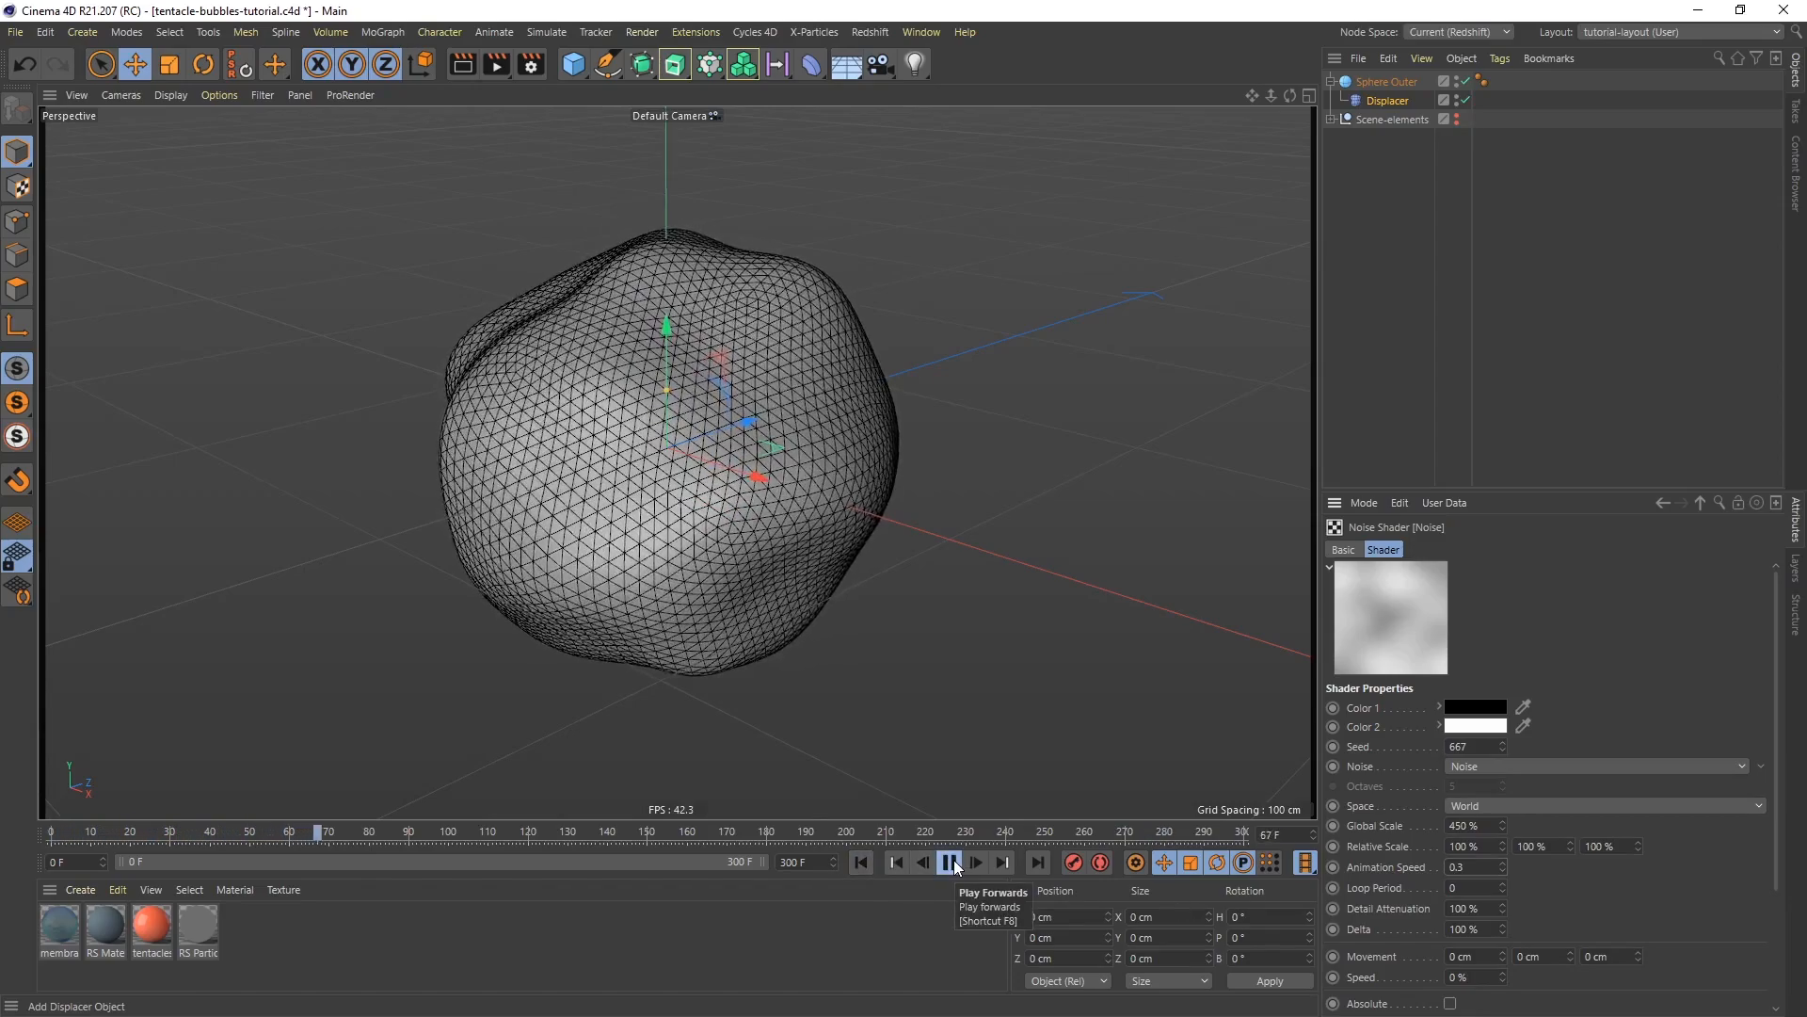
left_click(949, 863)
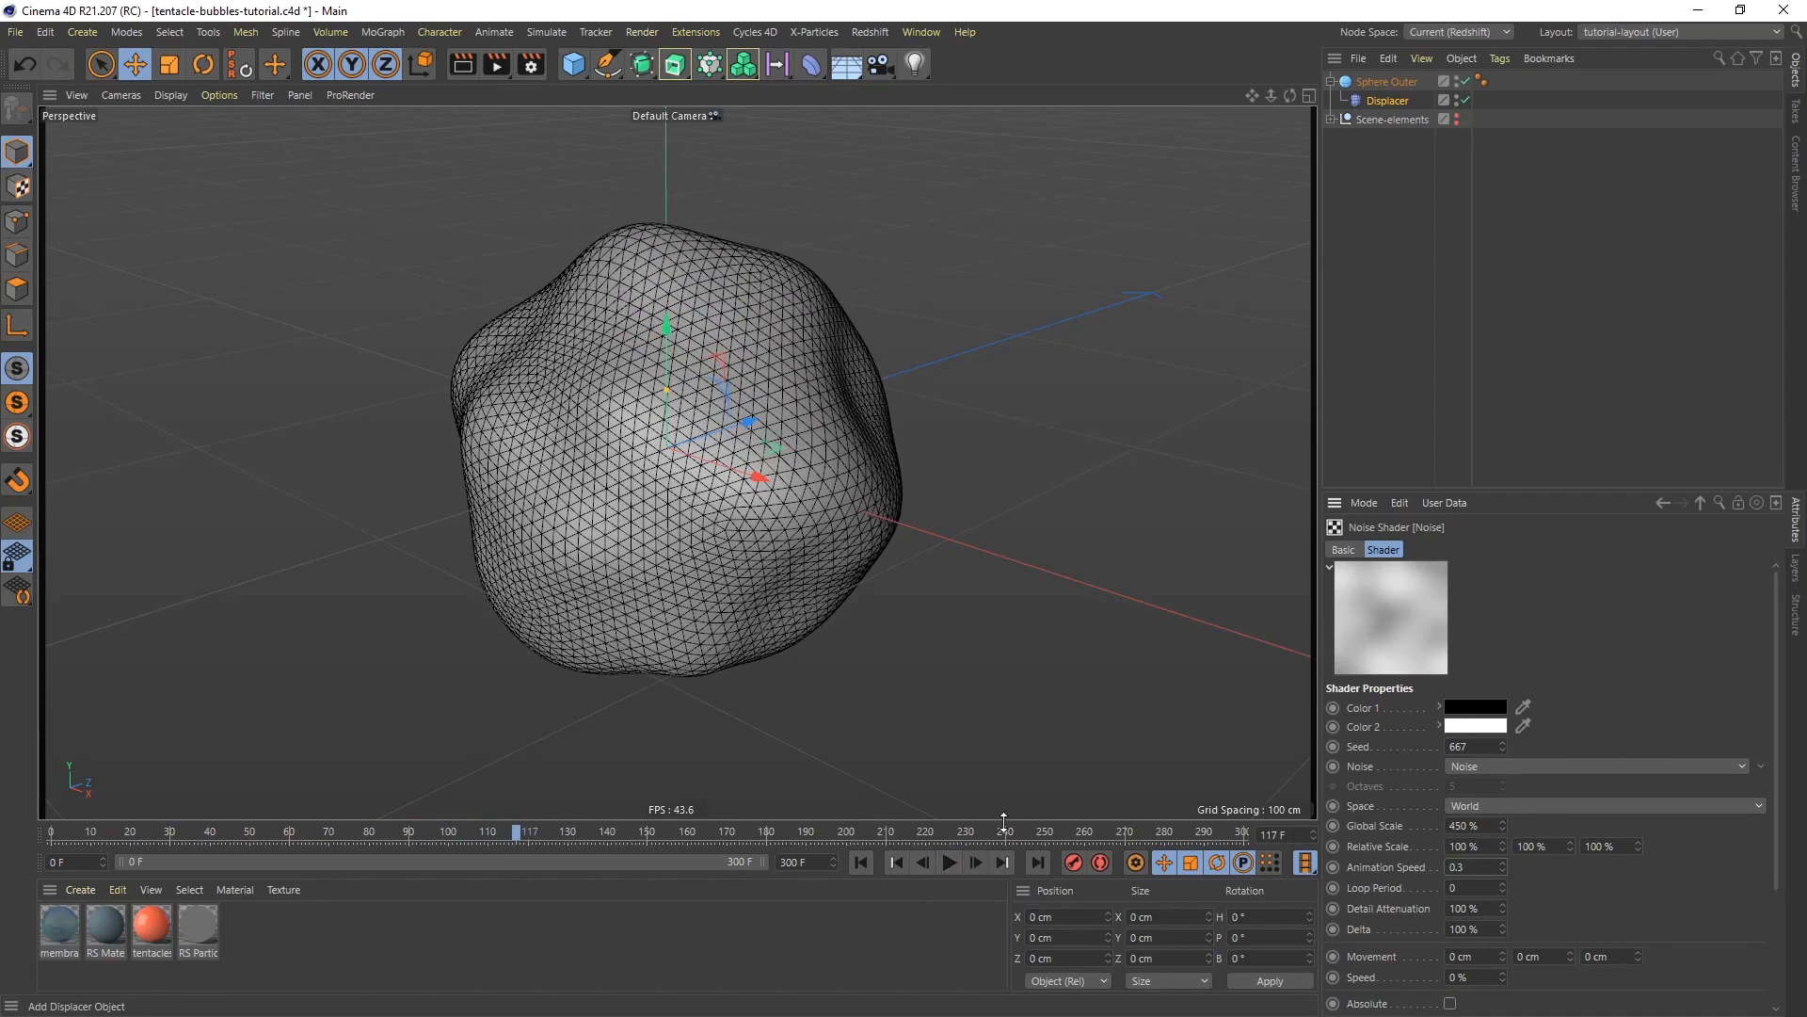
Add a Display tag to Sphere Outer and enable its shading mode override with Lines
left_click(1386, 84)
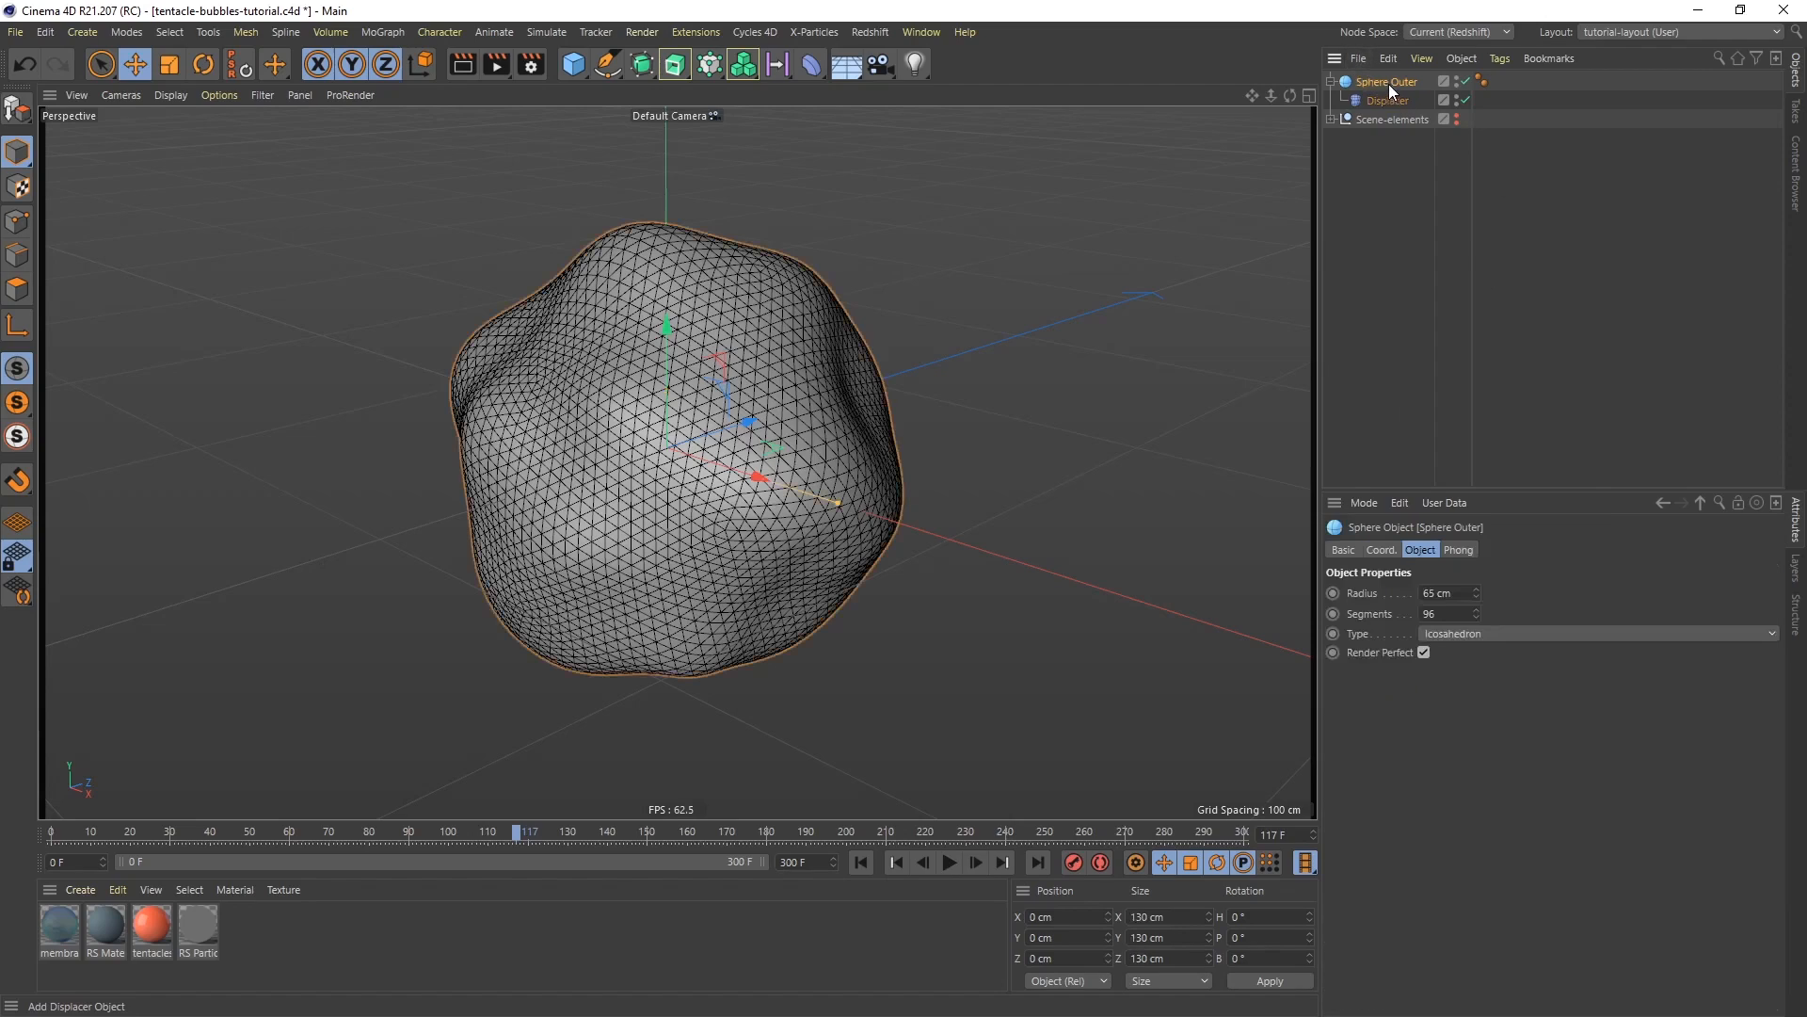
right_click(1387, 83)
mouse_move(1547, 319)
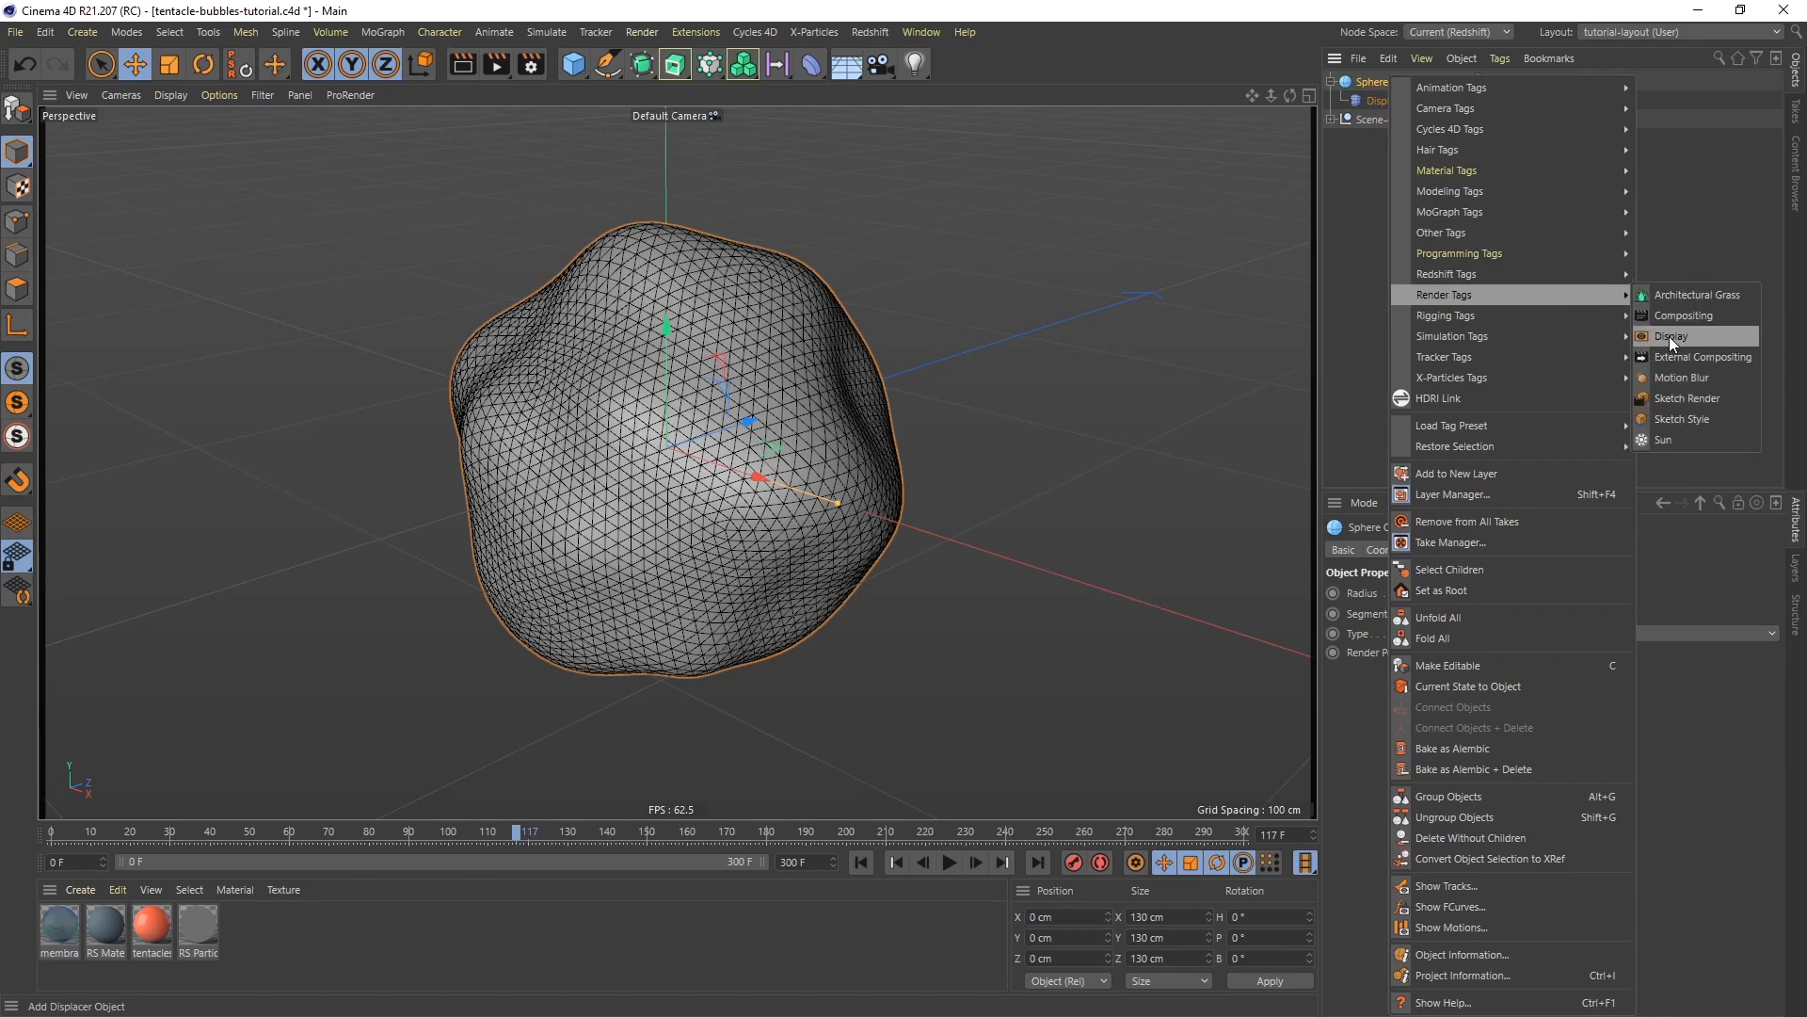
left_click(1669, 336)
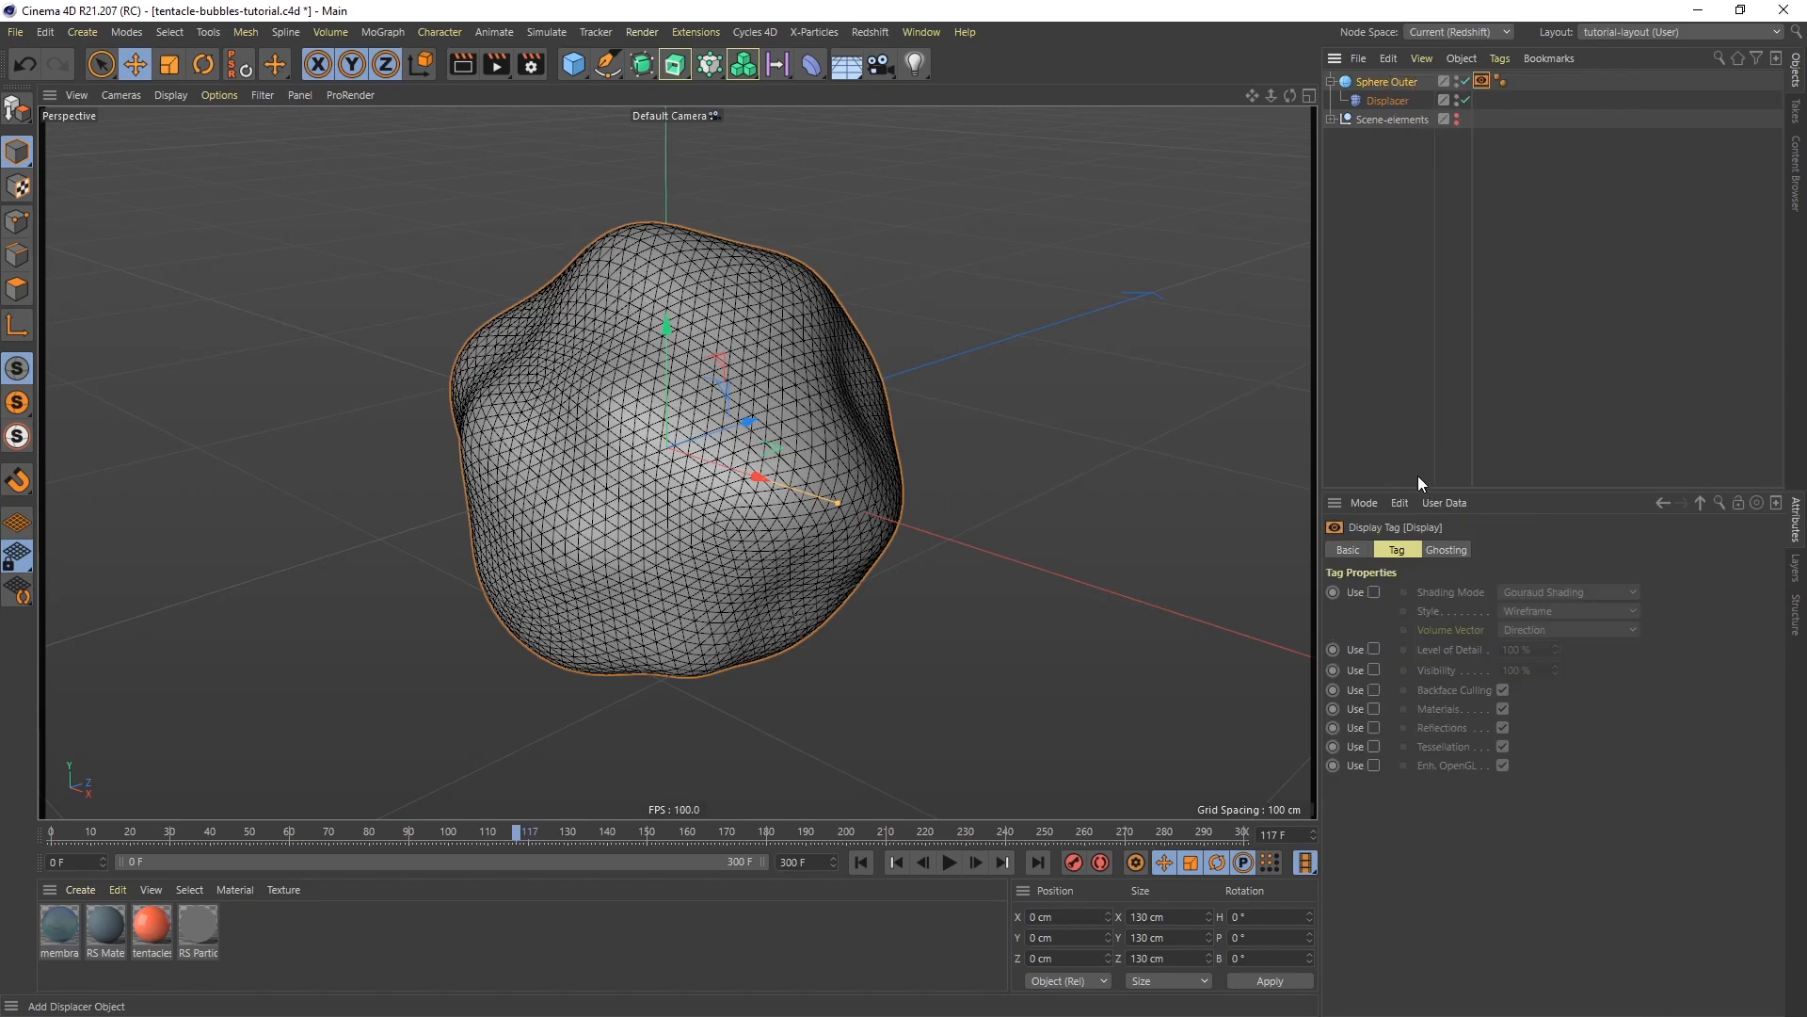
left_click(1375, 592)
left_click(1601, 590)
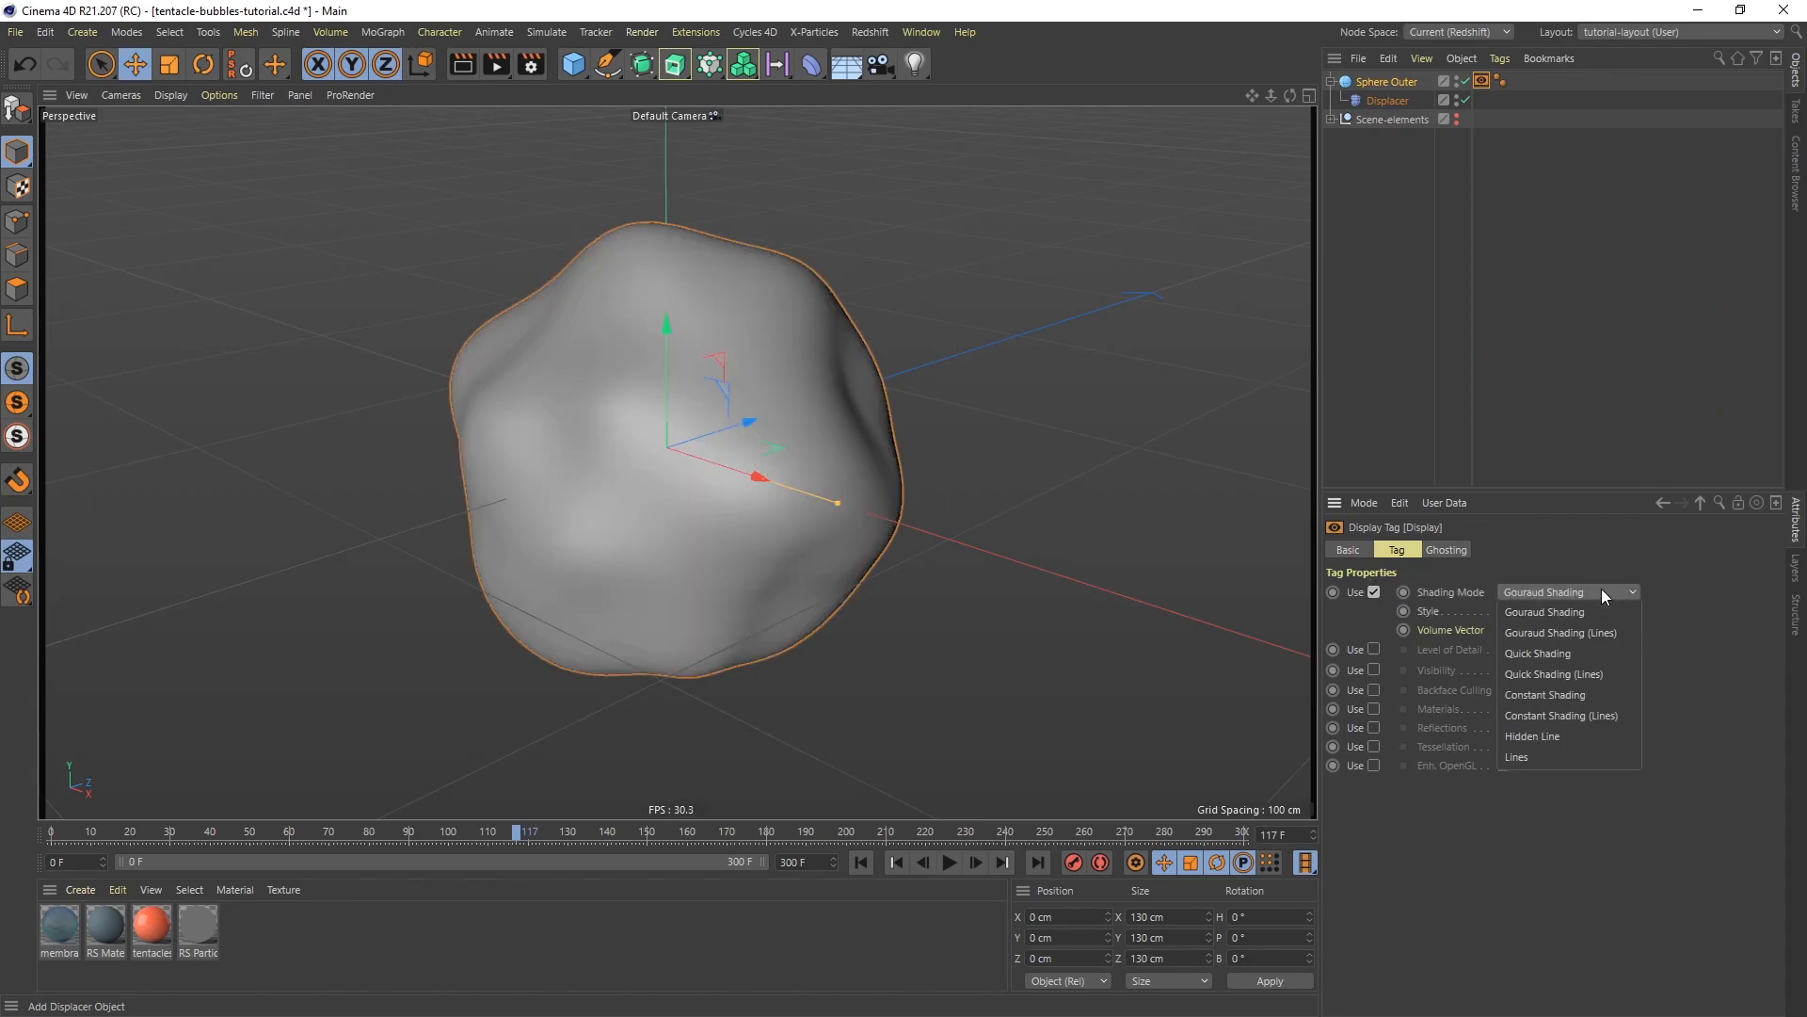
left_click(1523, 757)
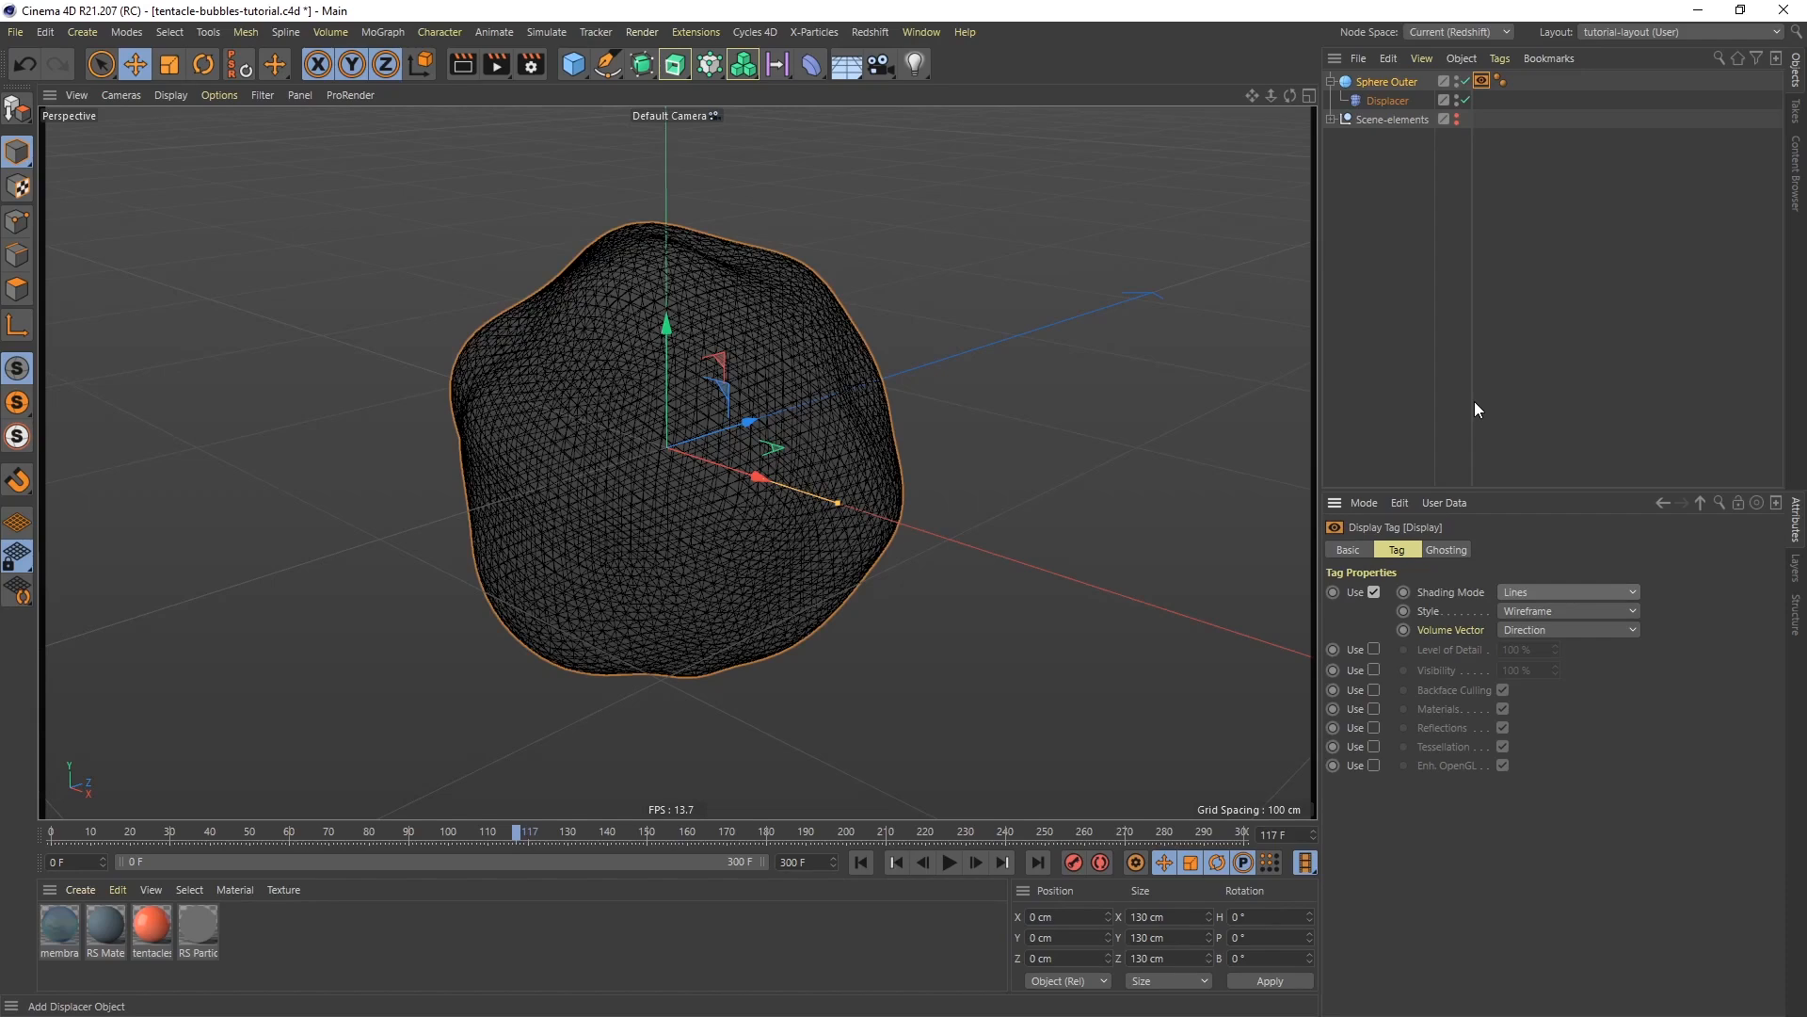
Add a new sphere to the scene with a radius of 1 cm
left_click(573, 64)
left_click(876, 126)
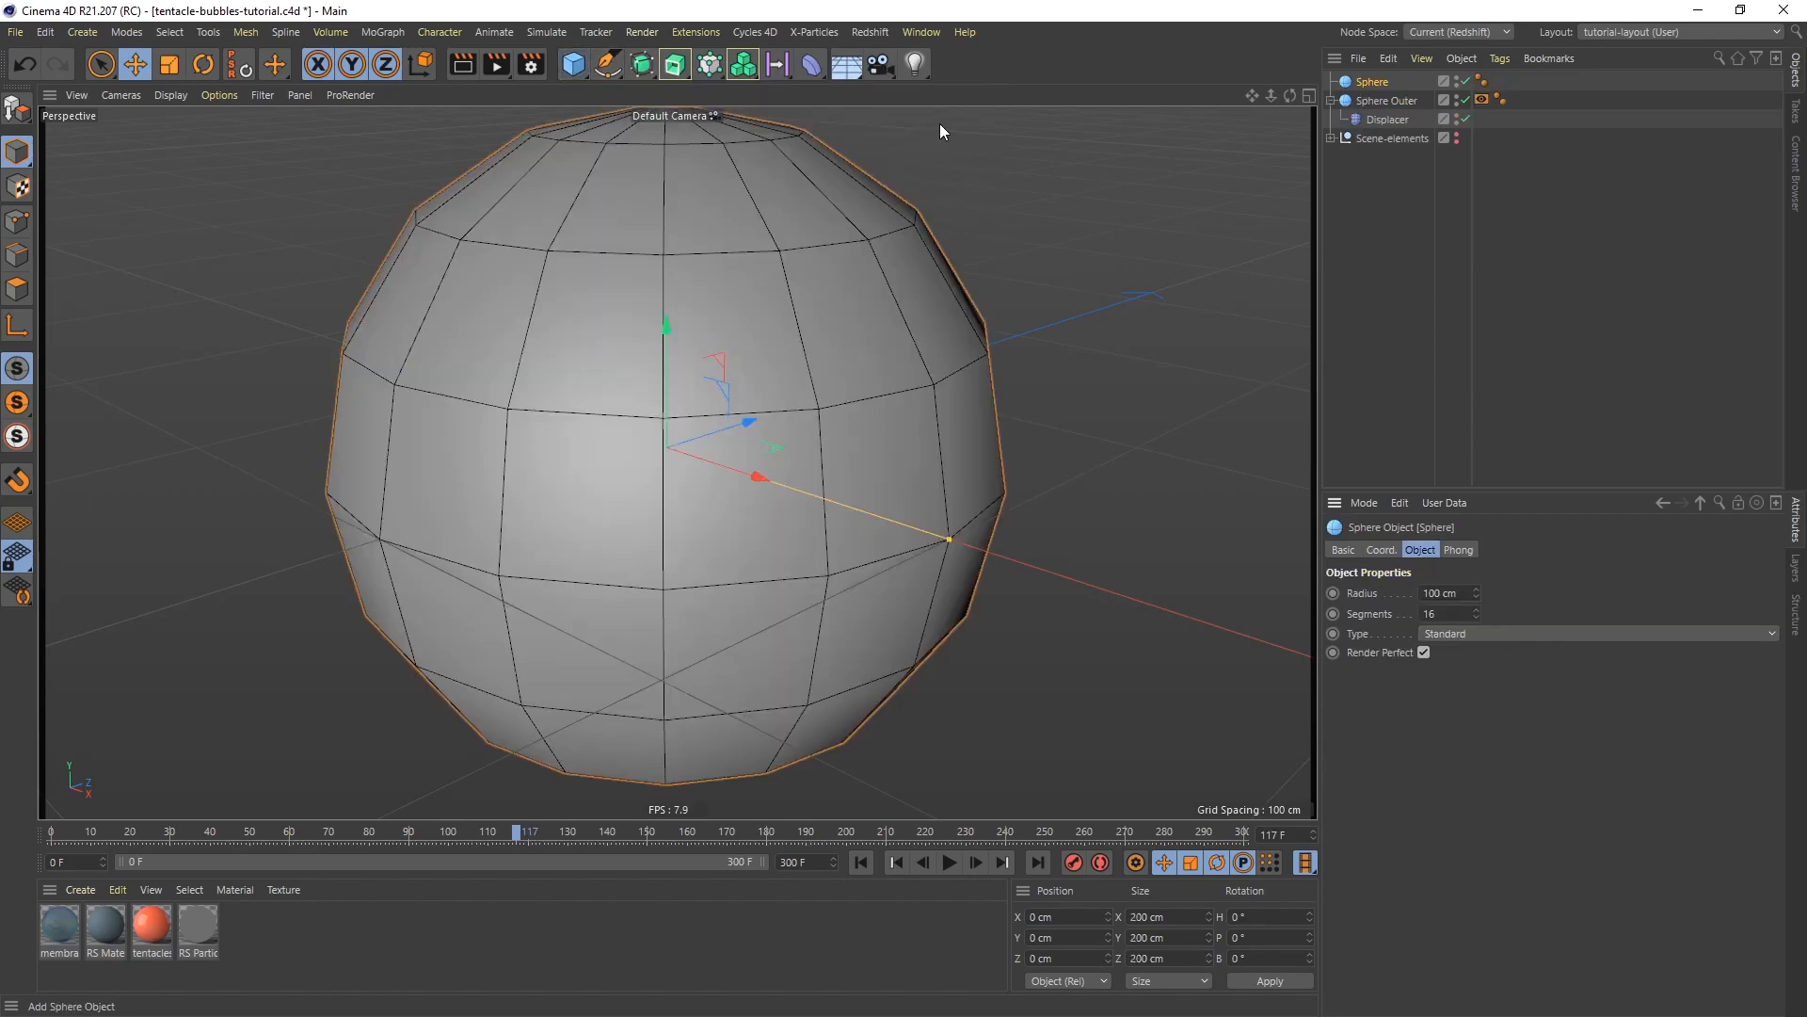
left_click(1462, 593)
key("Return")
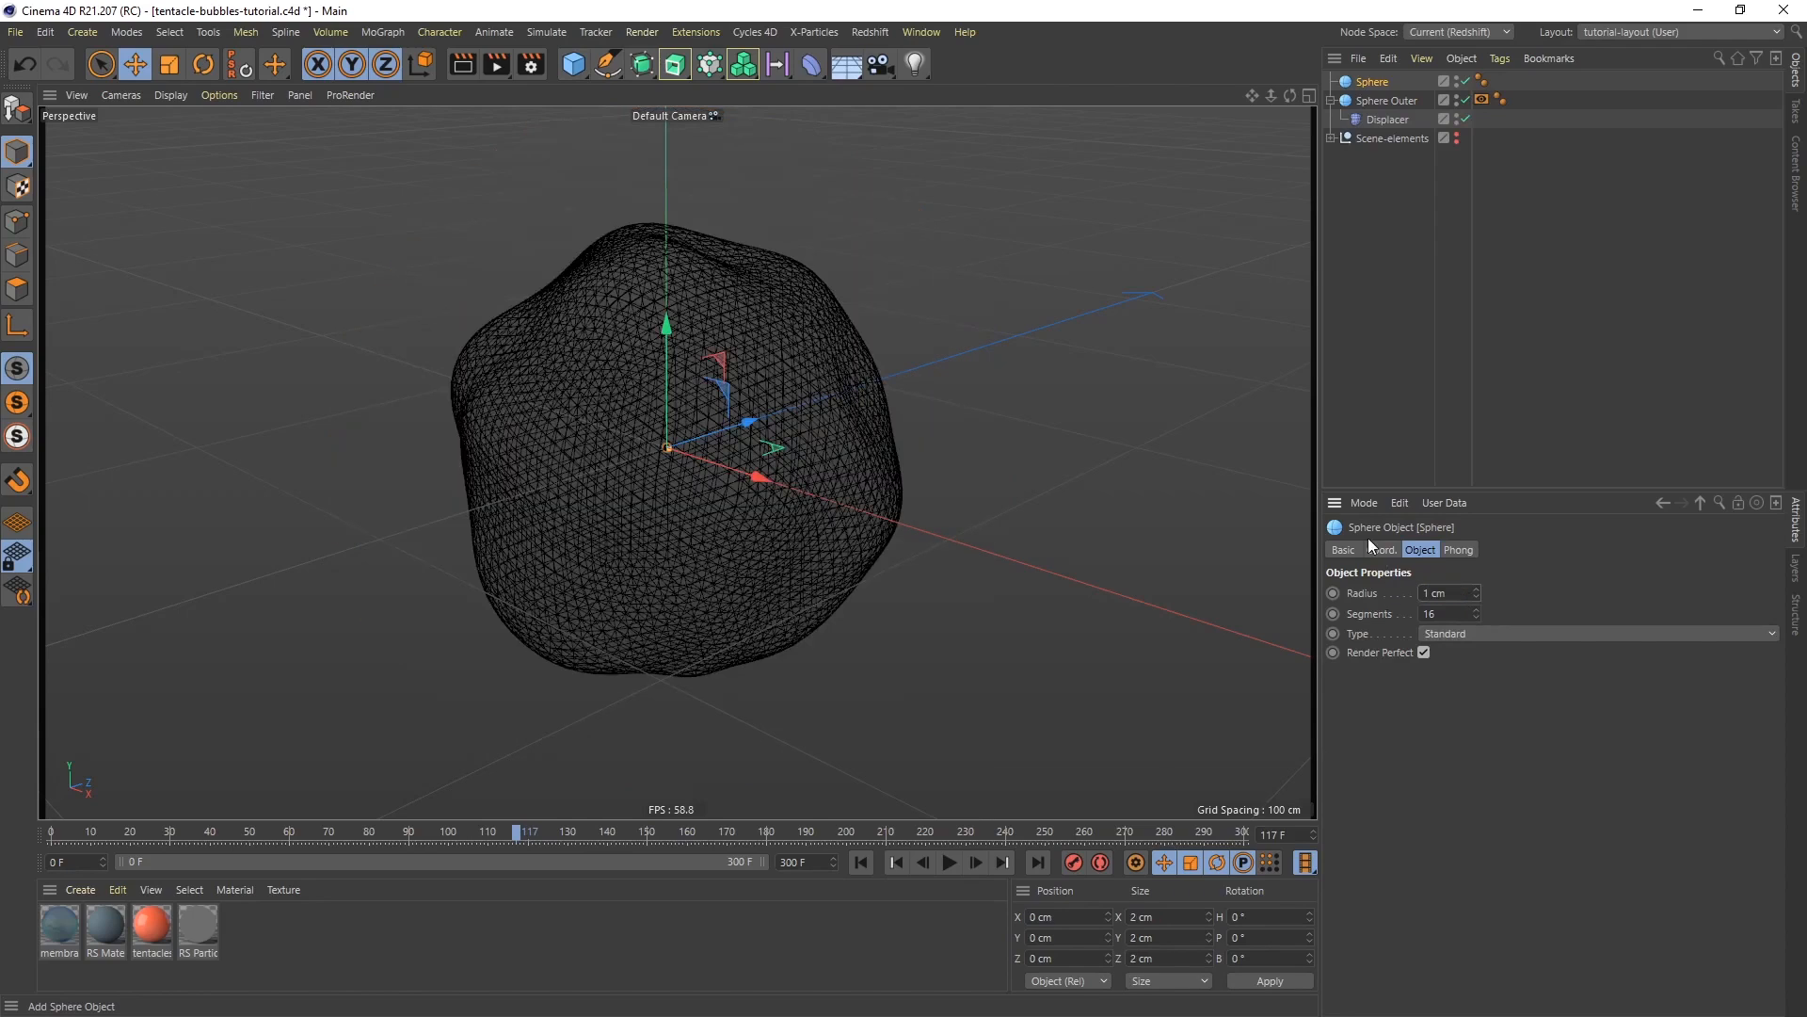
Make Sphere Outer a child of the new sphere and rename the parent sphere to Sphere Inner
left_click(1393, 99)
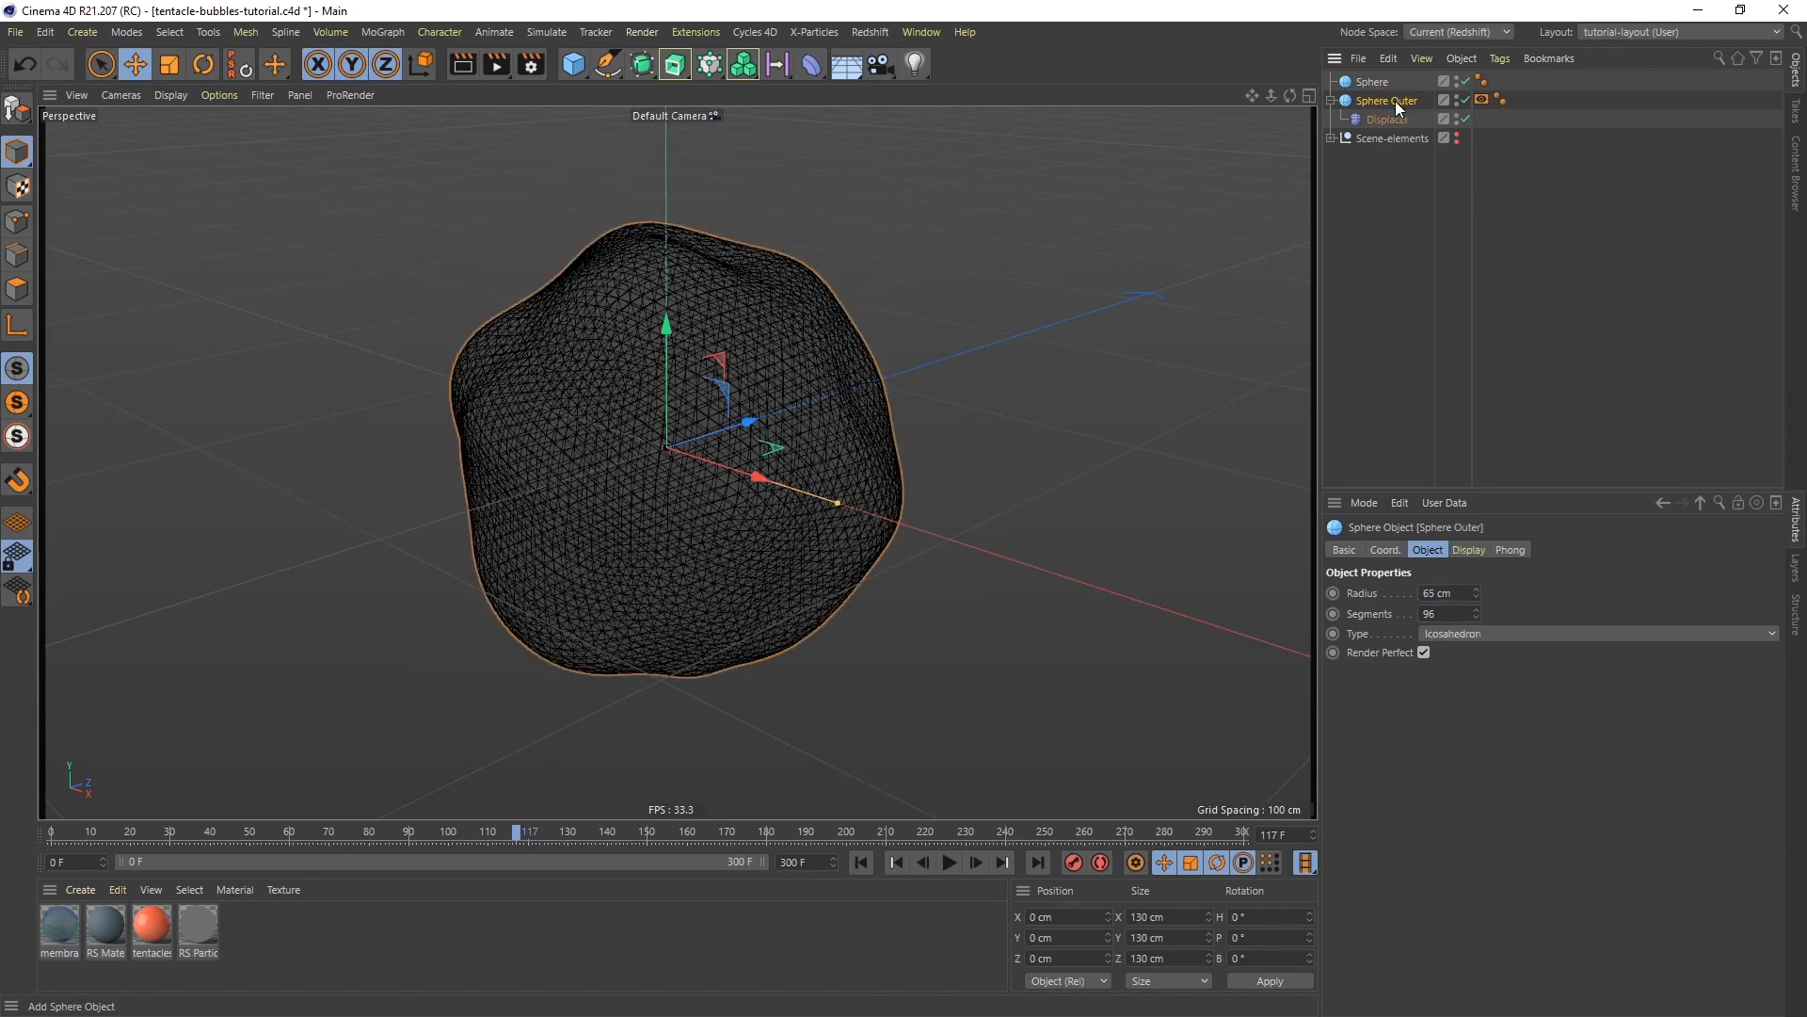
left_click_drag(1376, 87, 1377, 81)
double_click(1377, 82)
left_click(1397, 82)
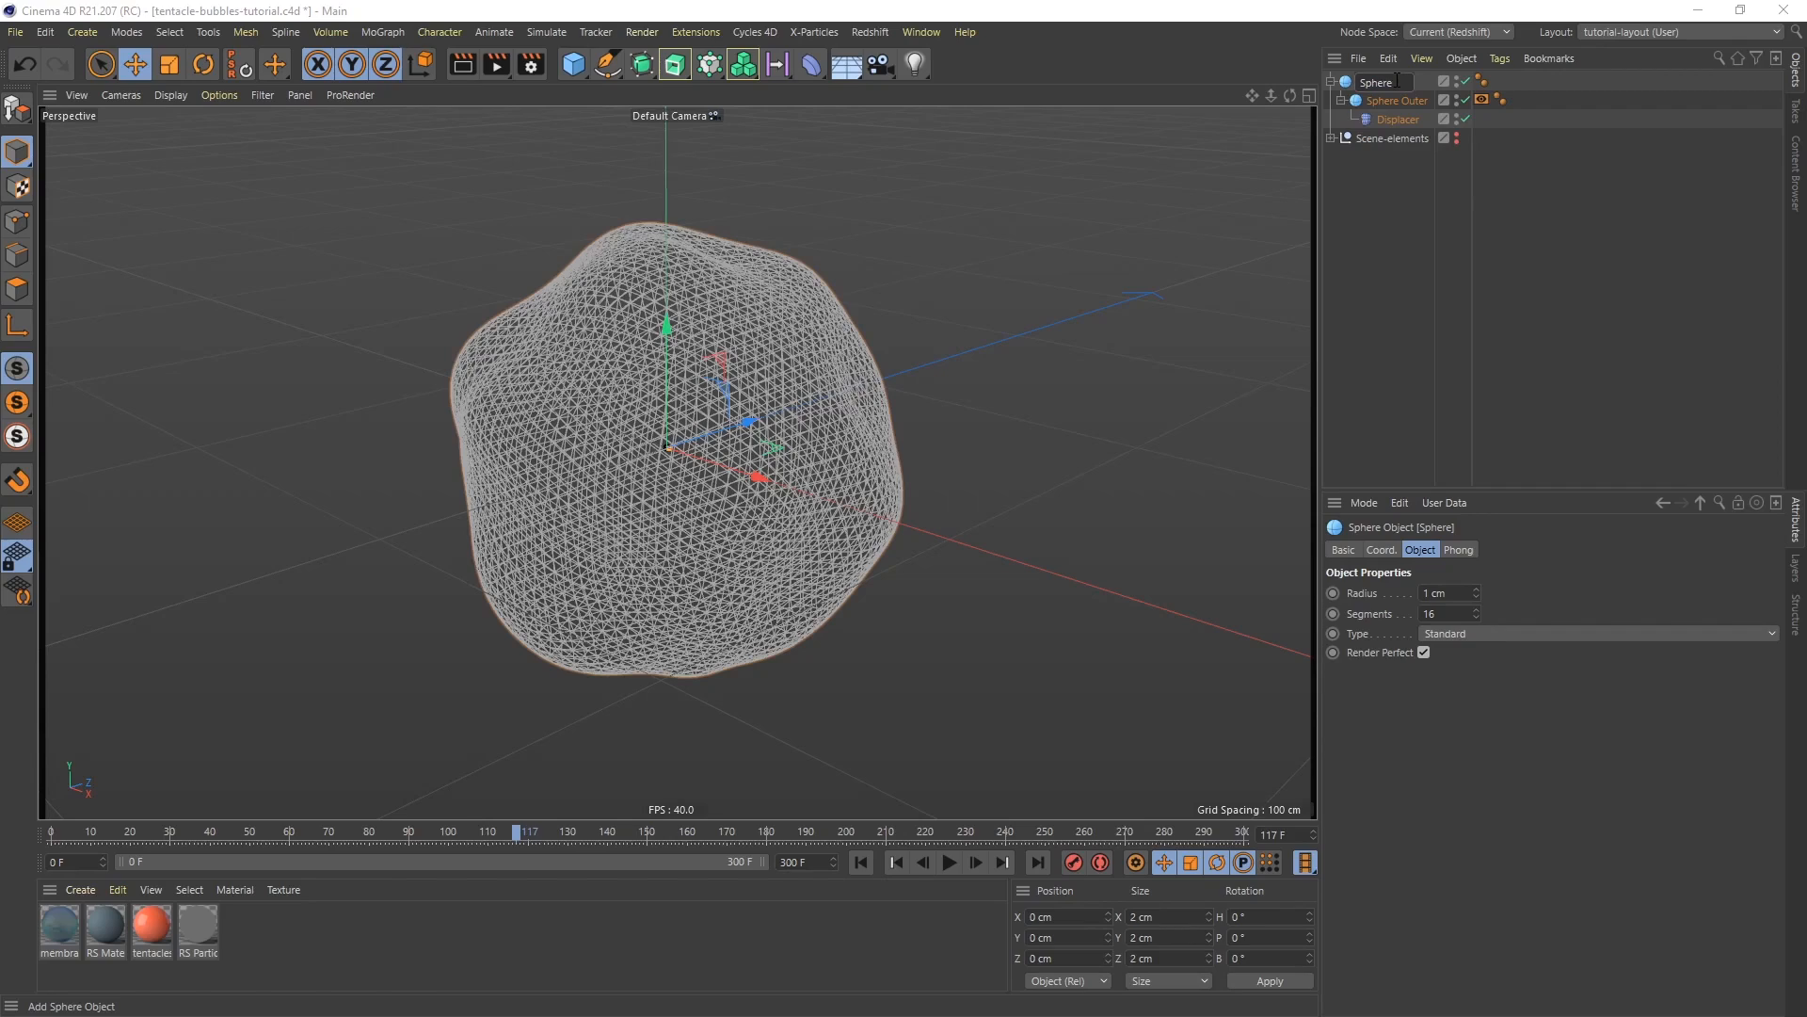
type("Inner")
key("Return")
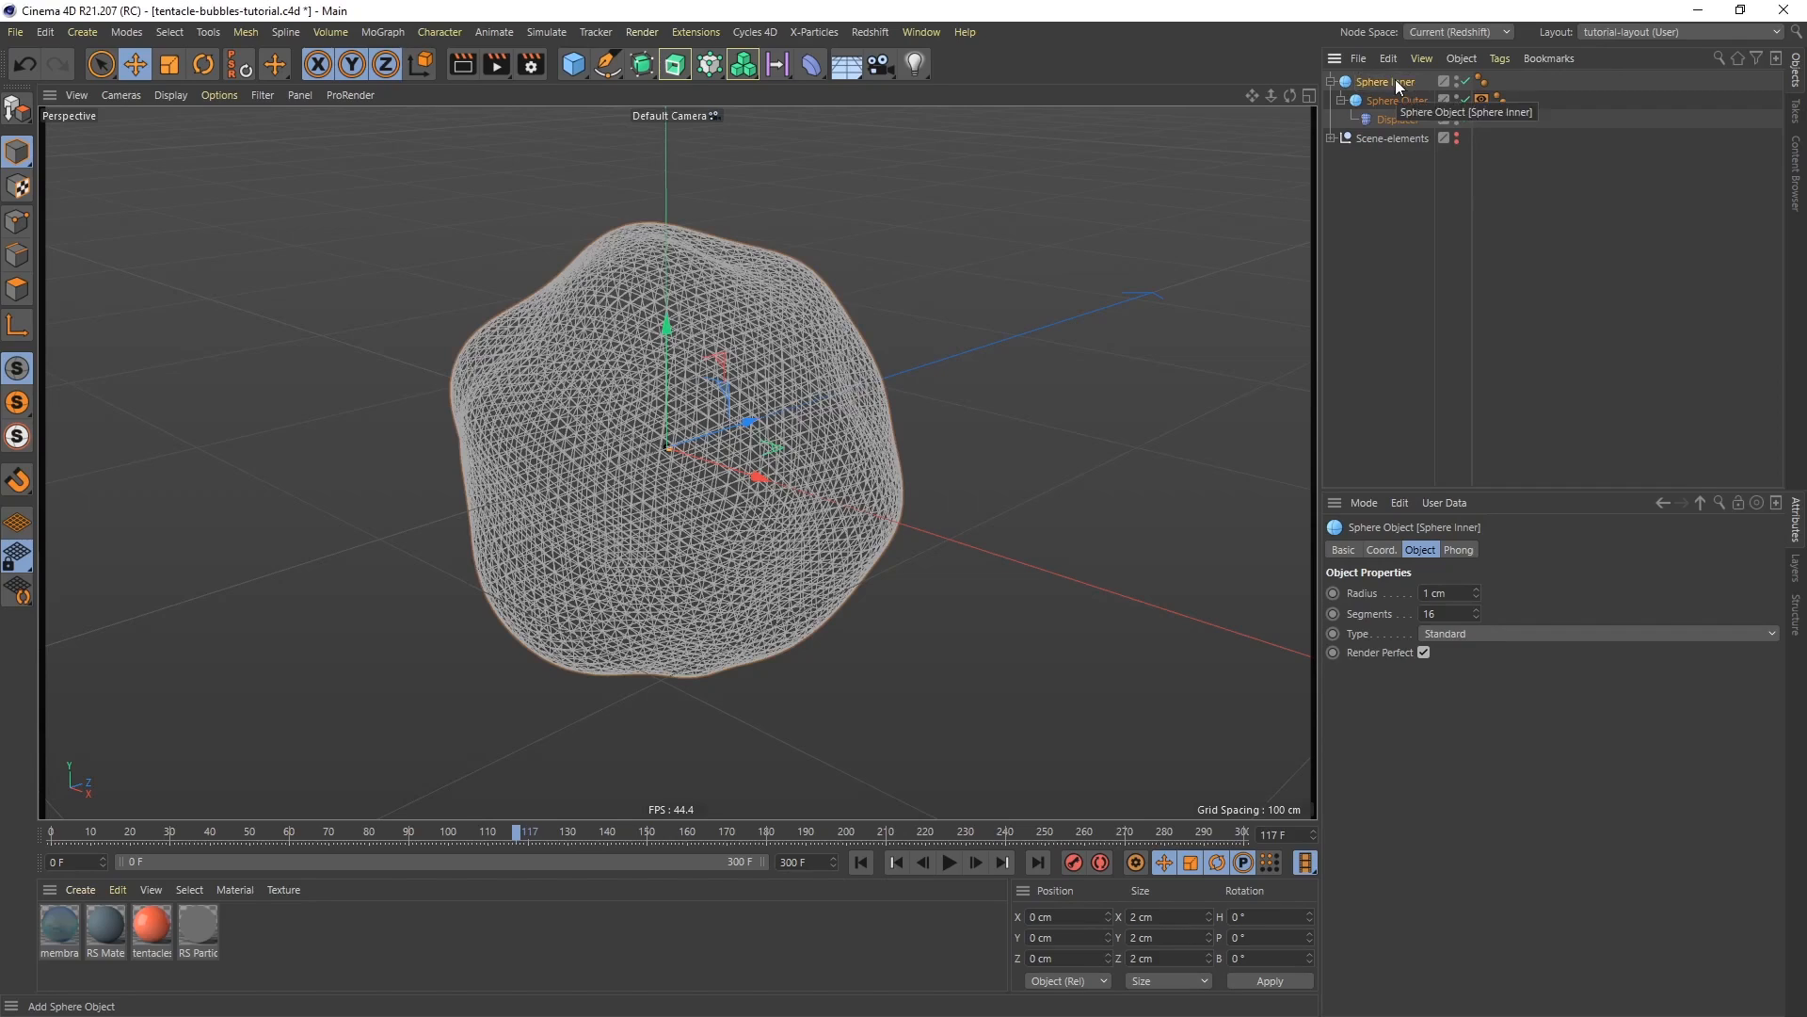
Hide Sphere Inner in the editor and renderer, and force its child Sphere Outer to be visible
left_click(1456, 77)
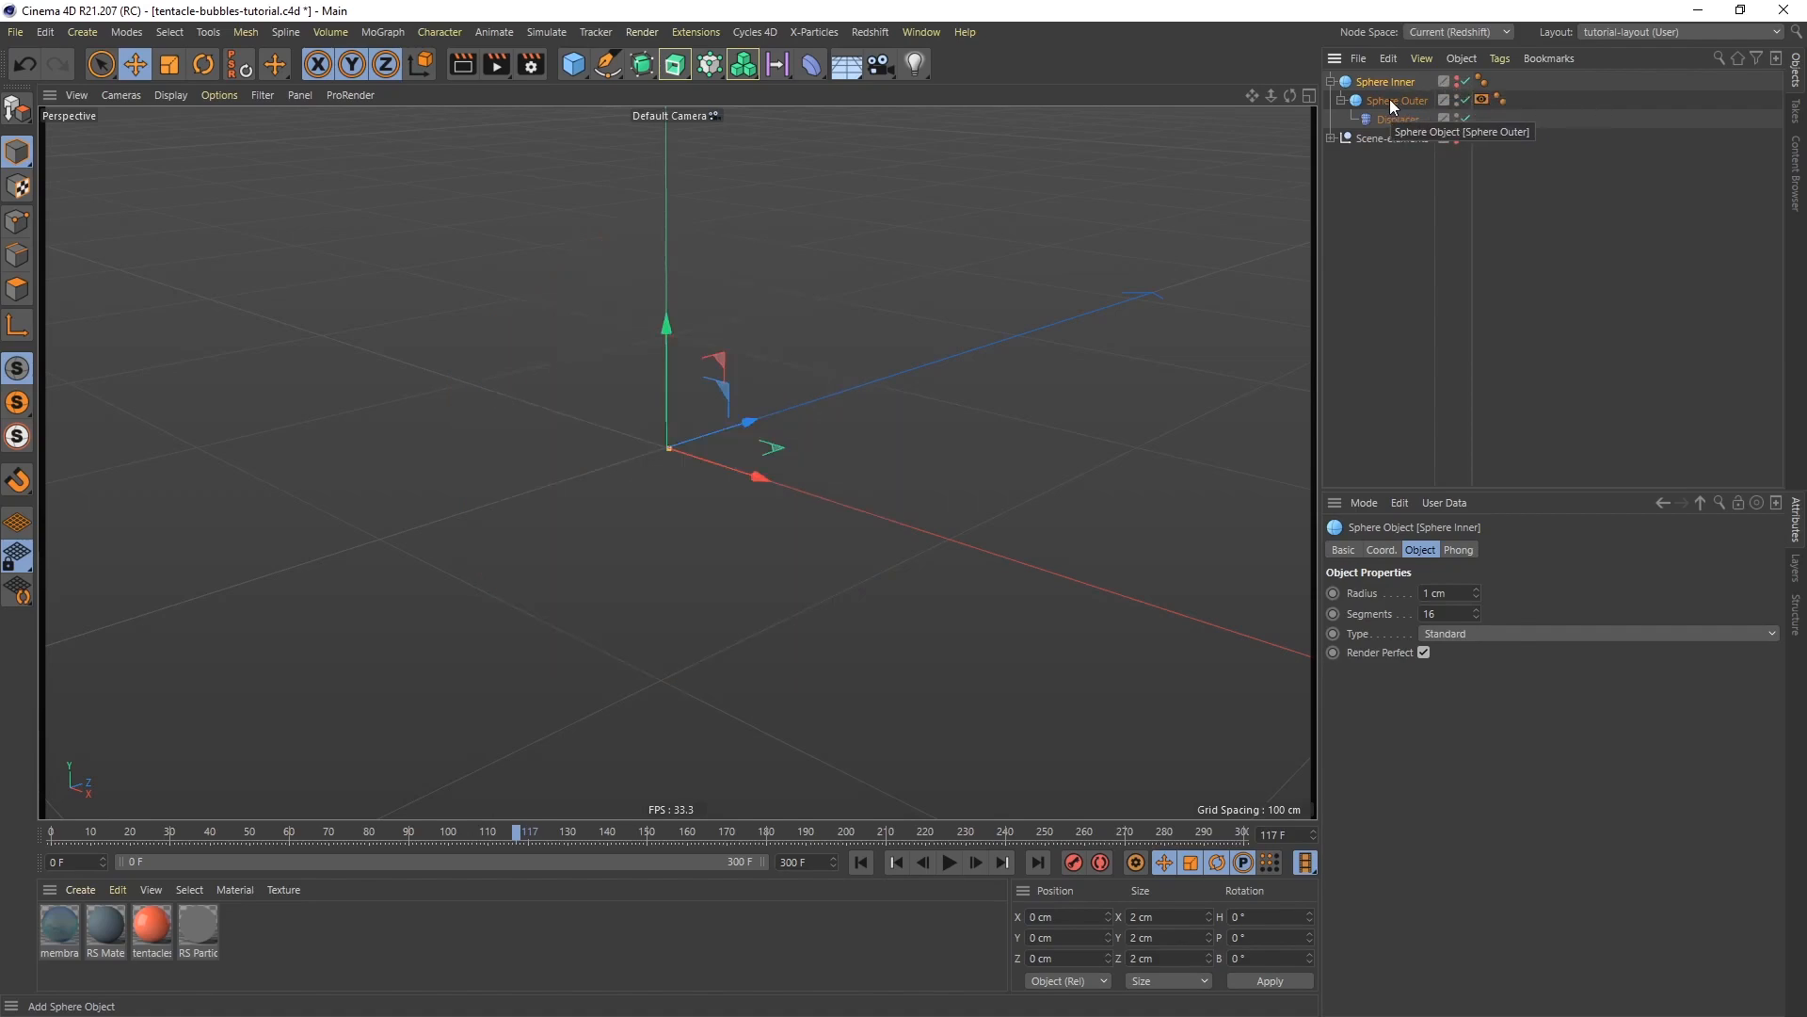
left_click(1457, 98)
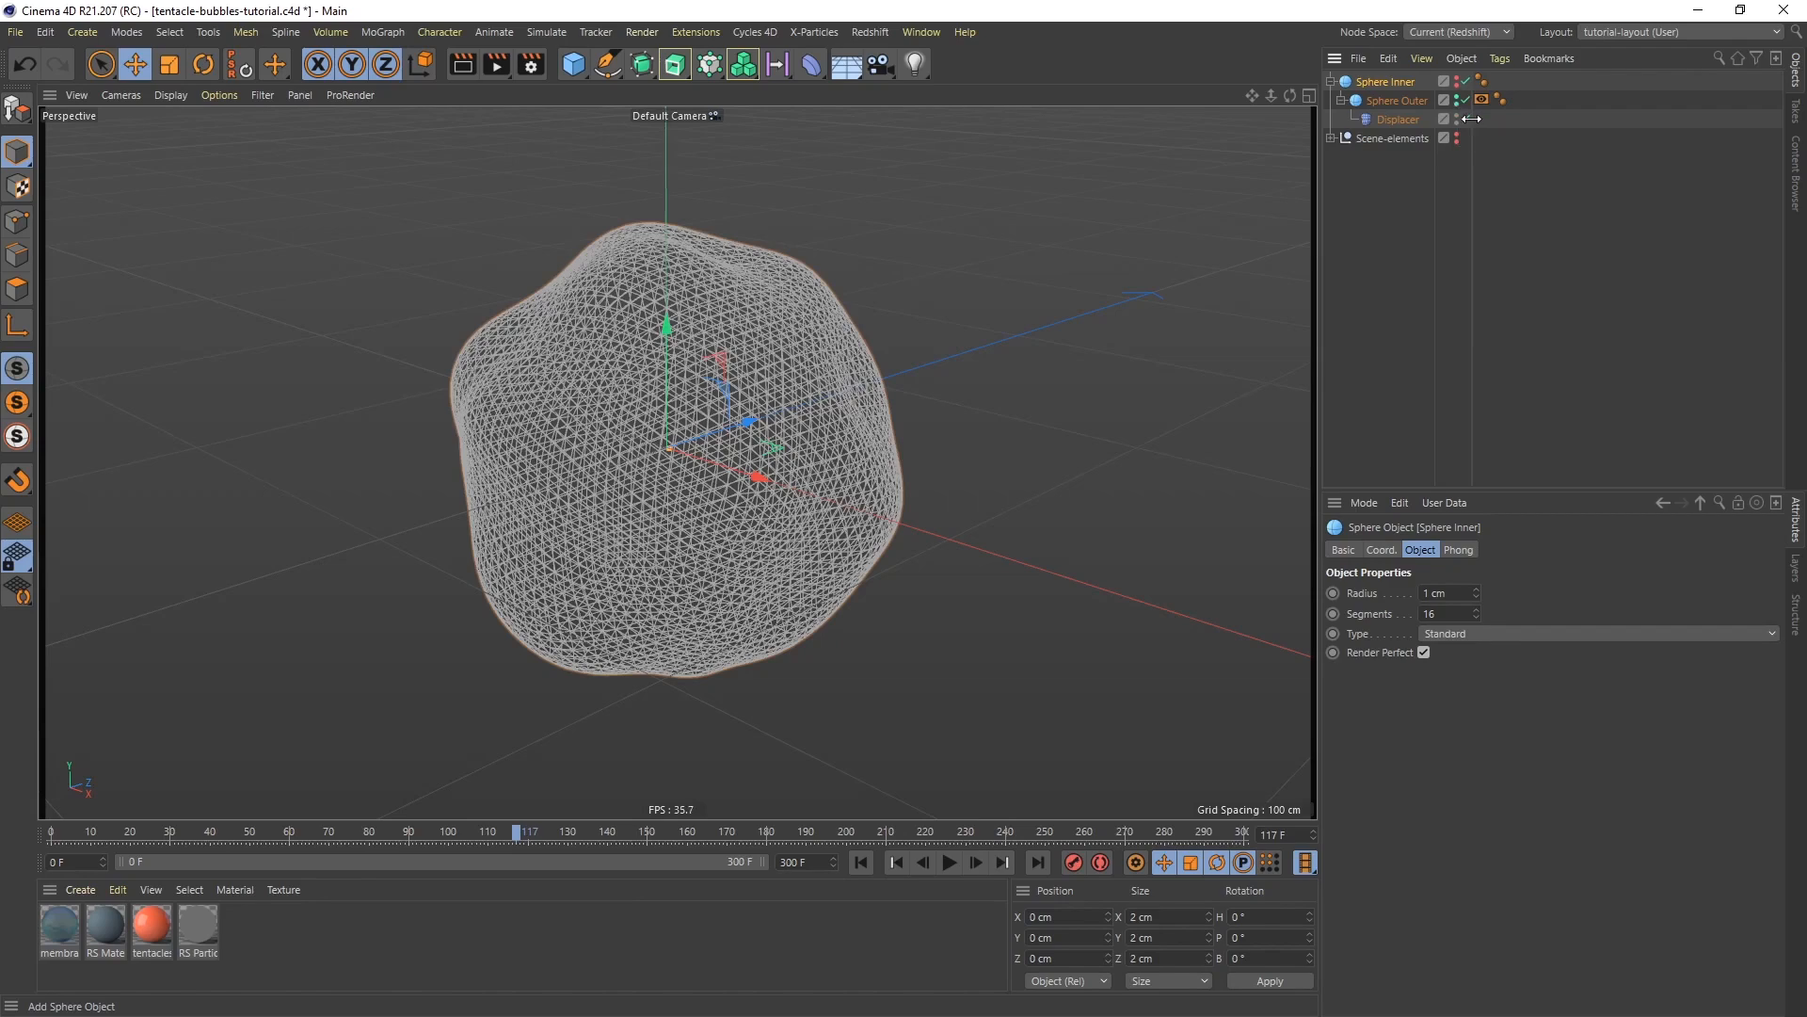
Add a Vibrate tag to Sphere Inner and enable its position and rotation
right_click(1385, 83)
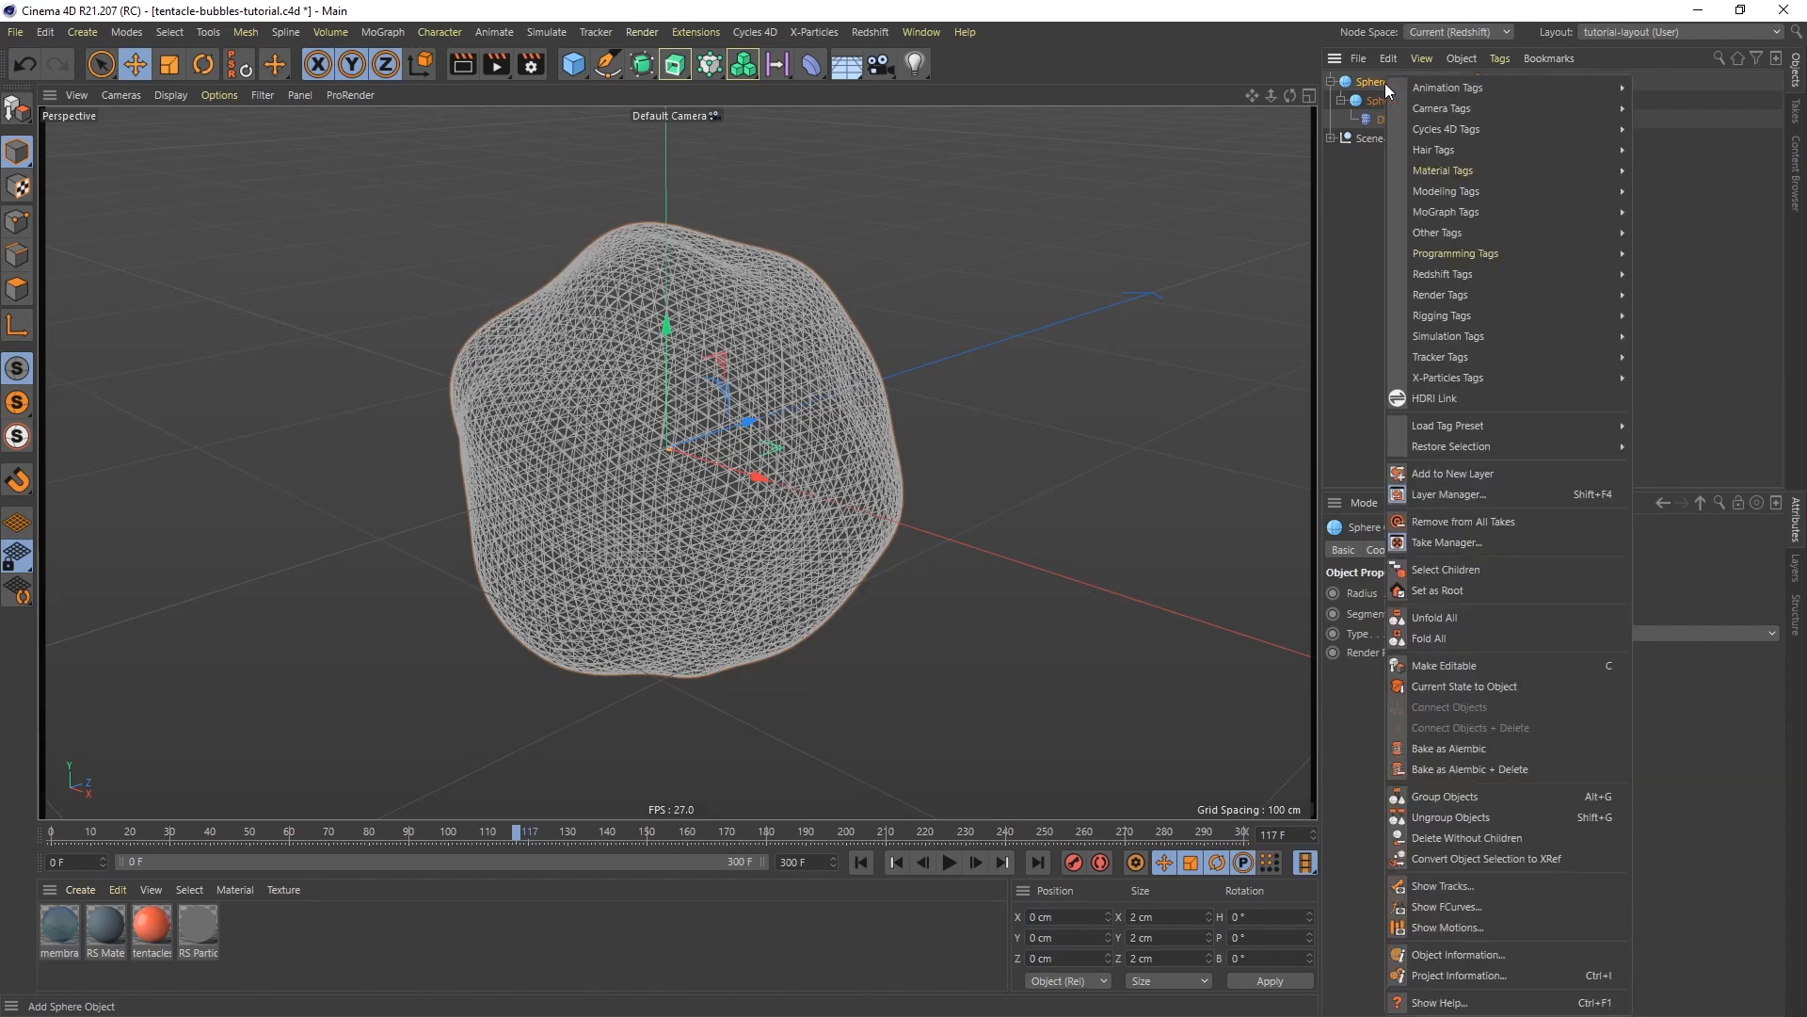
mouse_move(1480, 107)
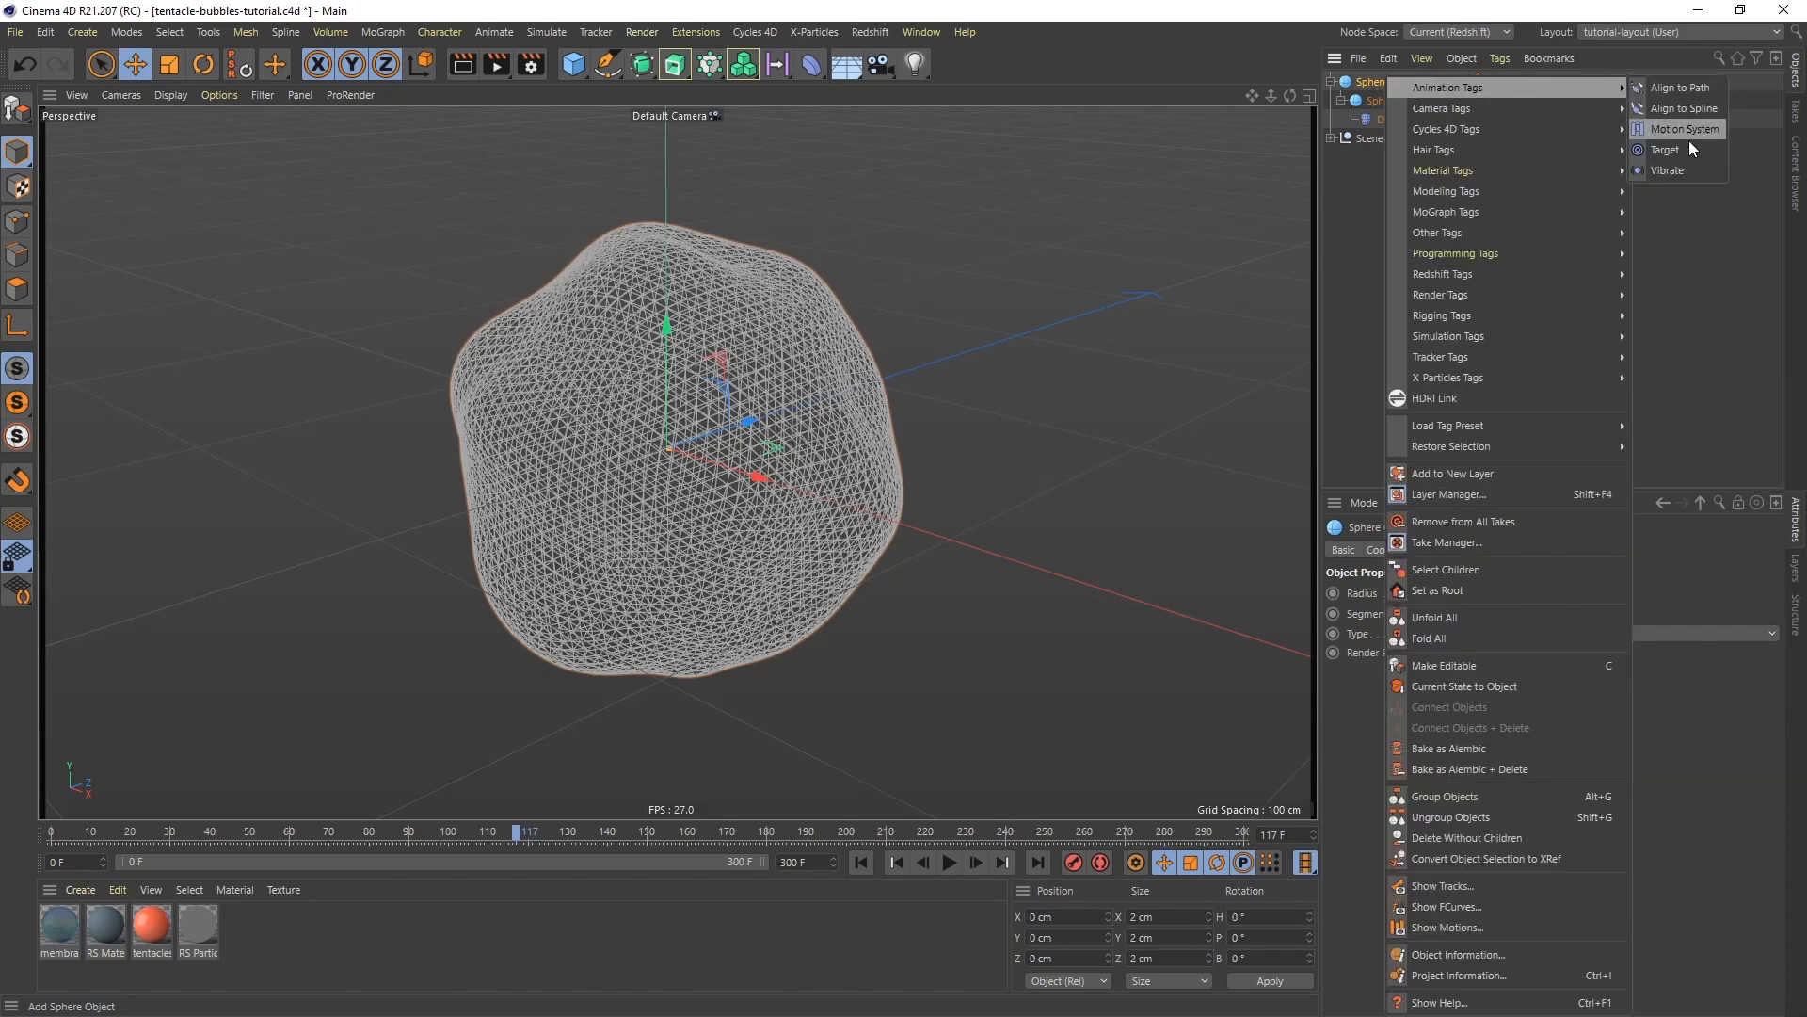
left_click(1668, 171)
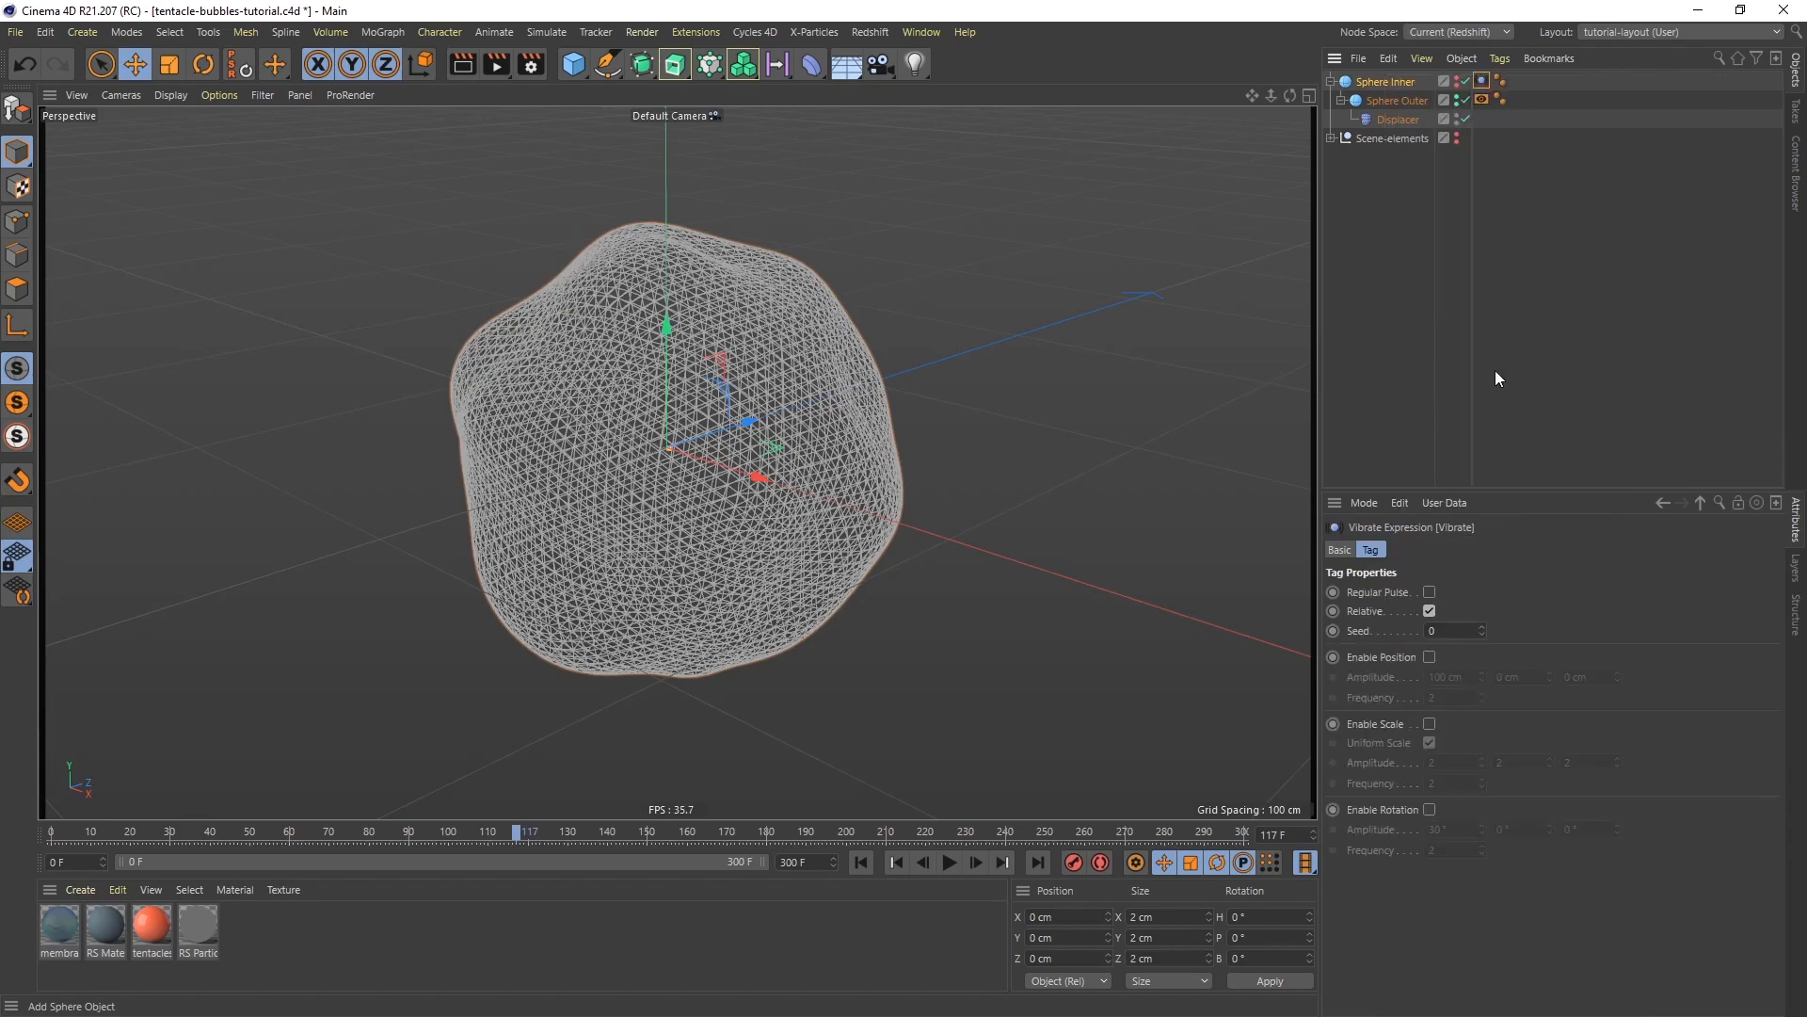
left_click(1429, 657)
left_click(1429, 809)
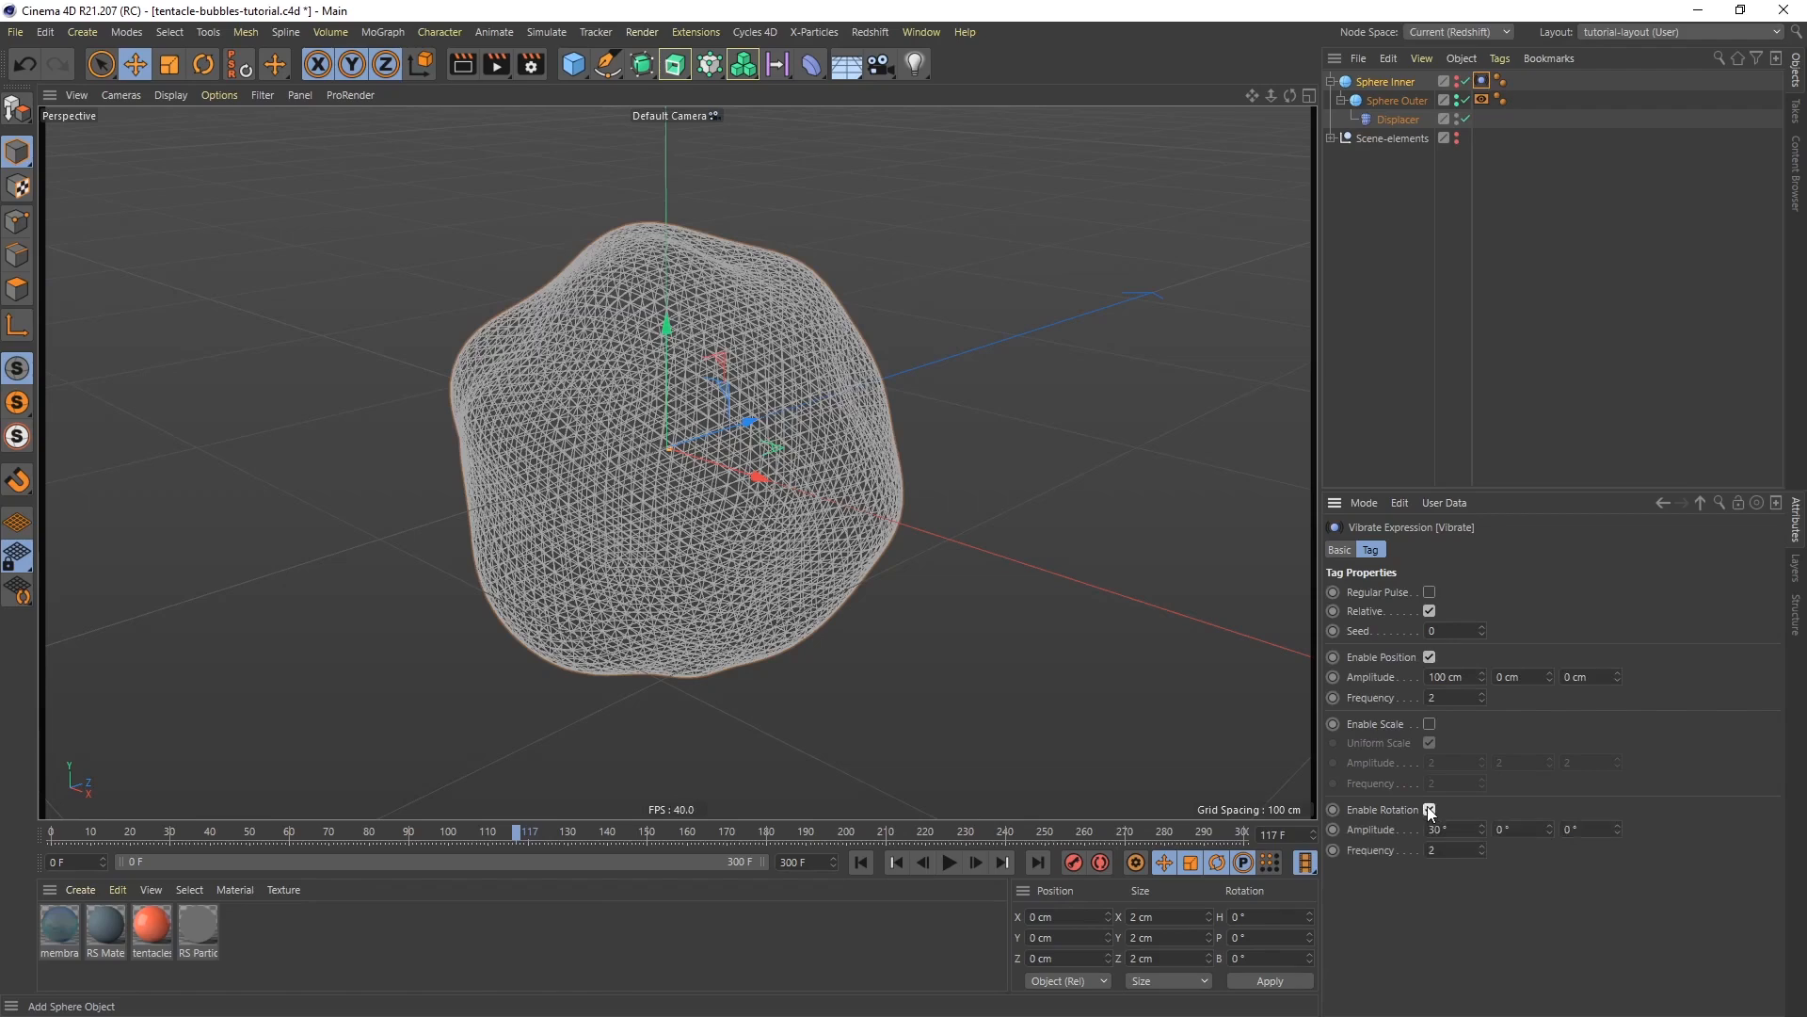
Set the Vibrate tag's position amplitude to 75 cm on all three axes with a frequency of 0.1
left_click_drag(1464, 676, 1429, 677)
type("75")
key("Tab")
type("75")
key("Tab")
type("75")
key("Return")
type("0.1")
Set the Vibrate tag's rotation amplitude to 90° on all three axes with a frequency of 0.1
left_click_drag(1454, 825, 1395, 833)
type("90")
key("Tab")
type("90")
key("Tab")
type("90")
key("Tab")
Preview the vibrating sphere animation from the first frame and return to the start
left_click(863, 862)
left_click(950, 863)
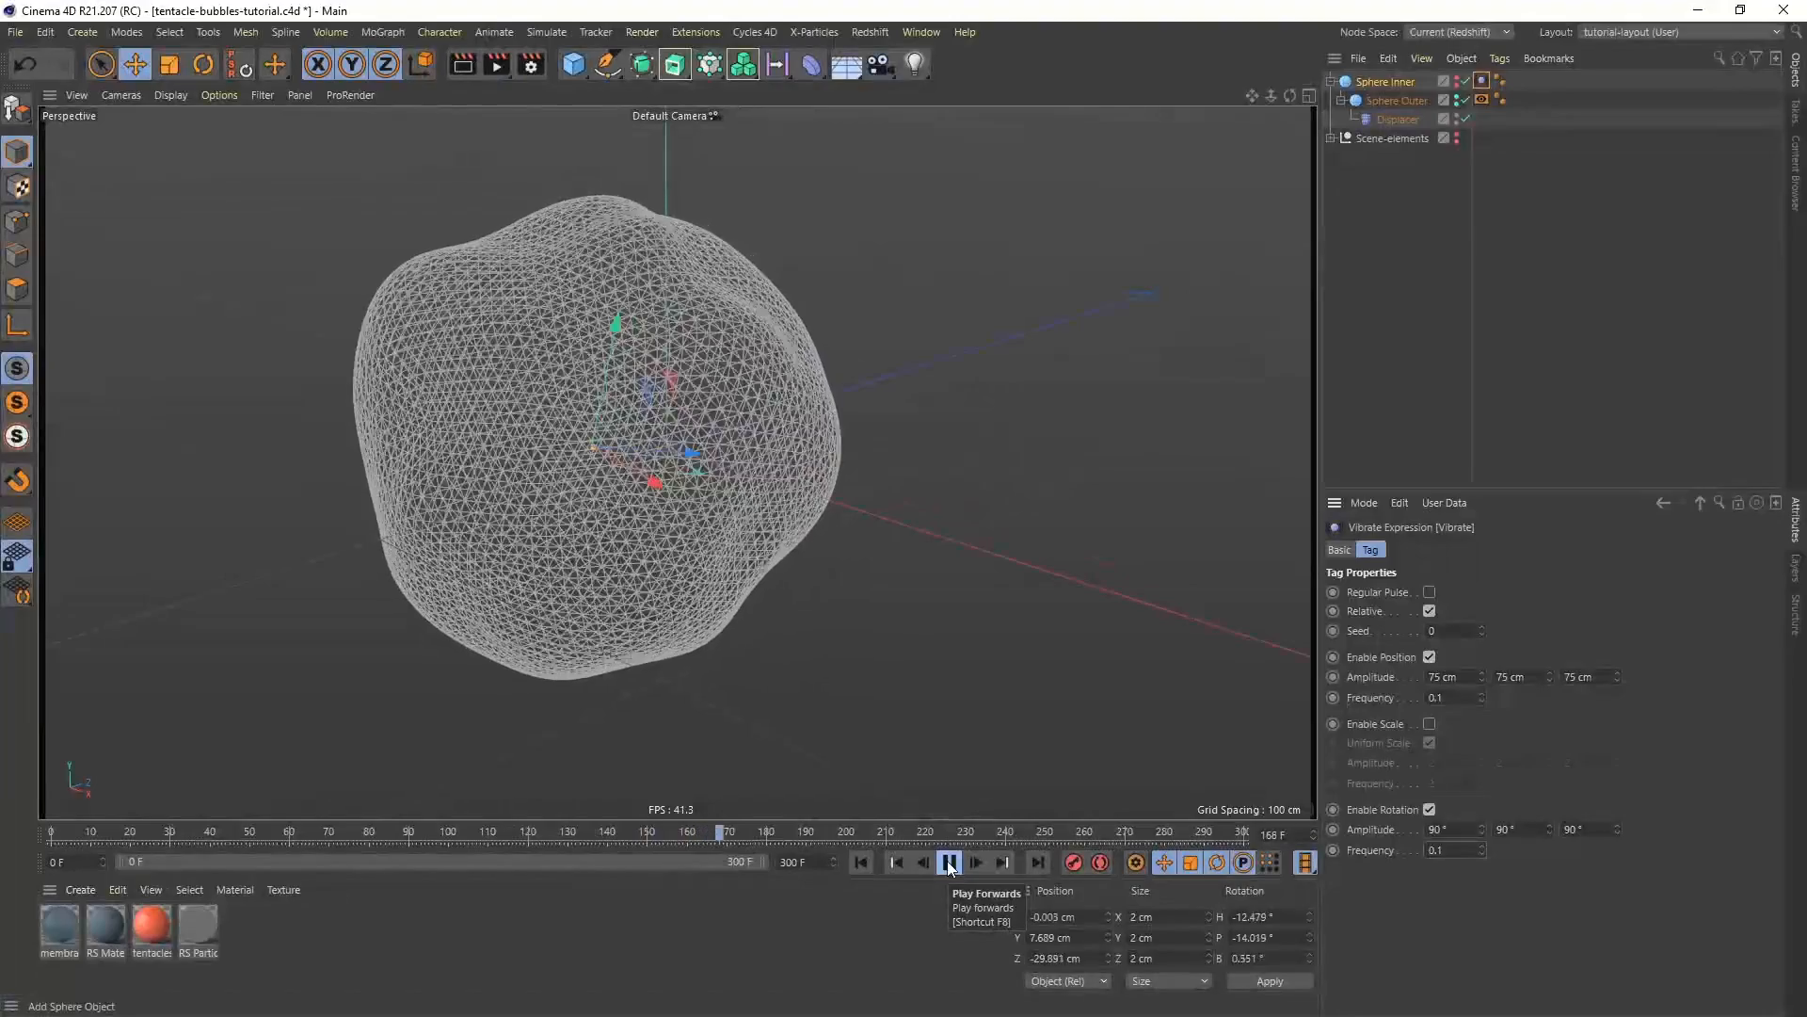
left_click(949, 863)
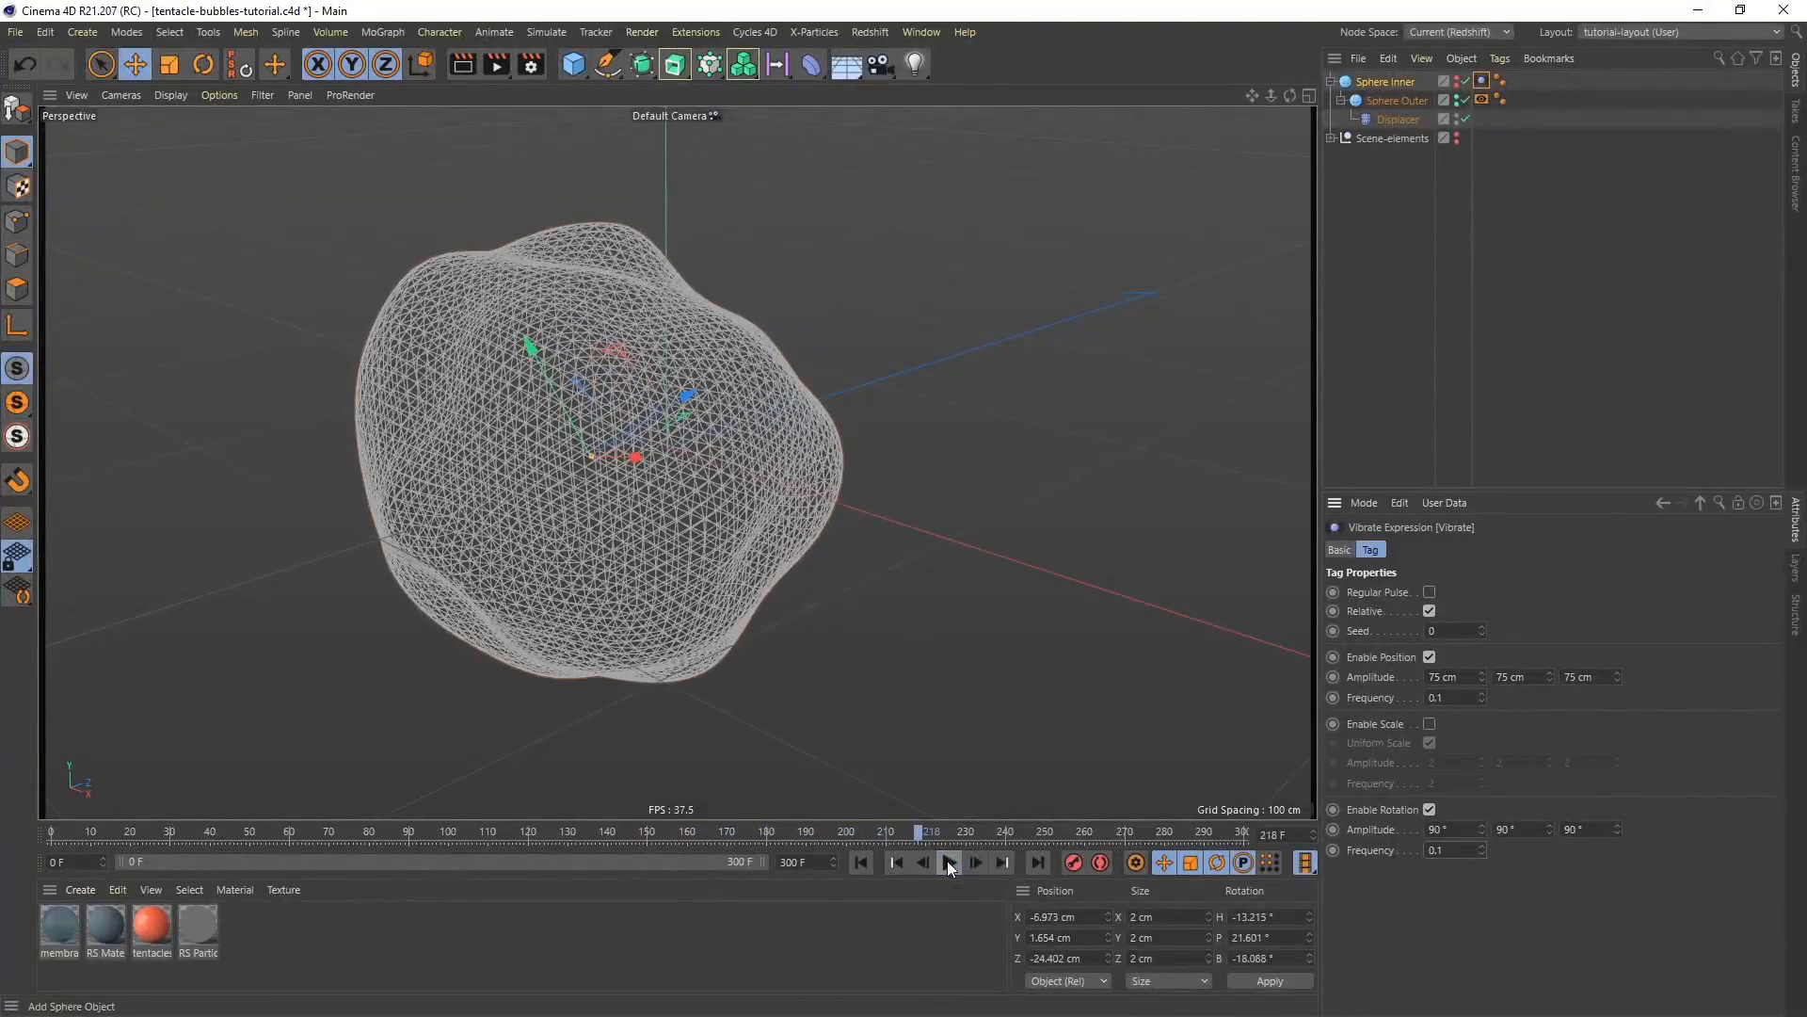
left_click(859, 863)
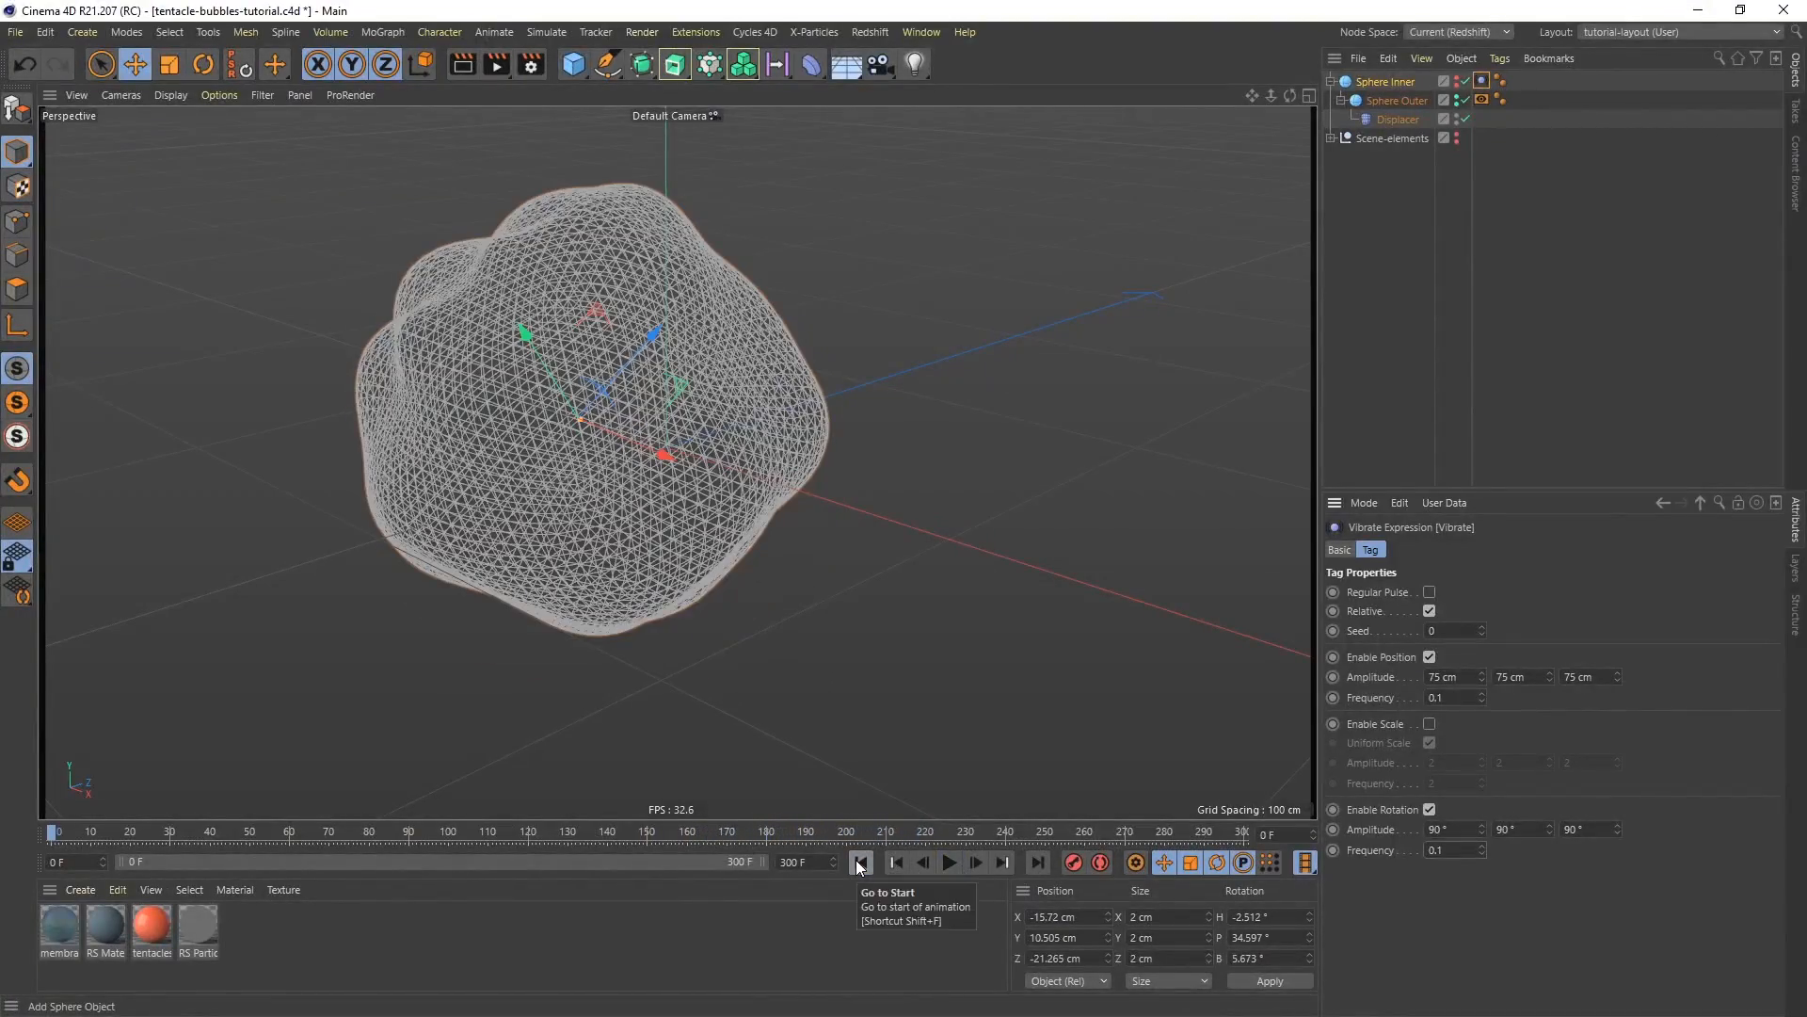
Add an X-Particles xpSystem and move the Sphere Inner hierarchy above it in the object list
left_click(813, 34)
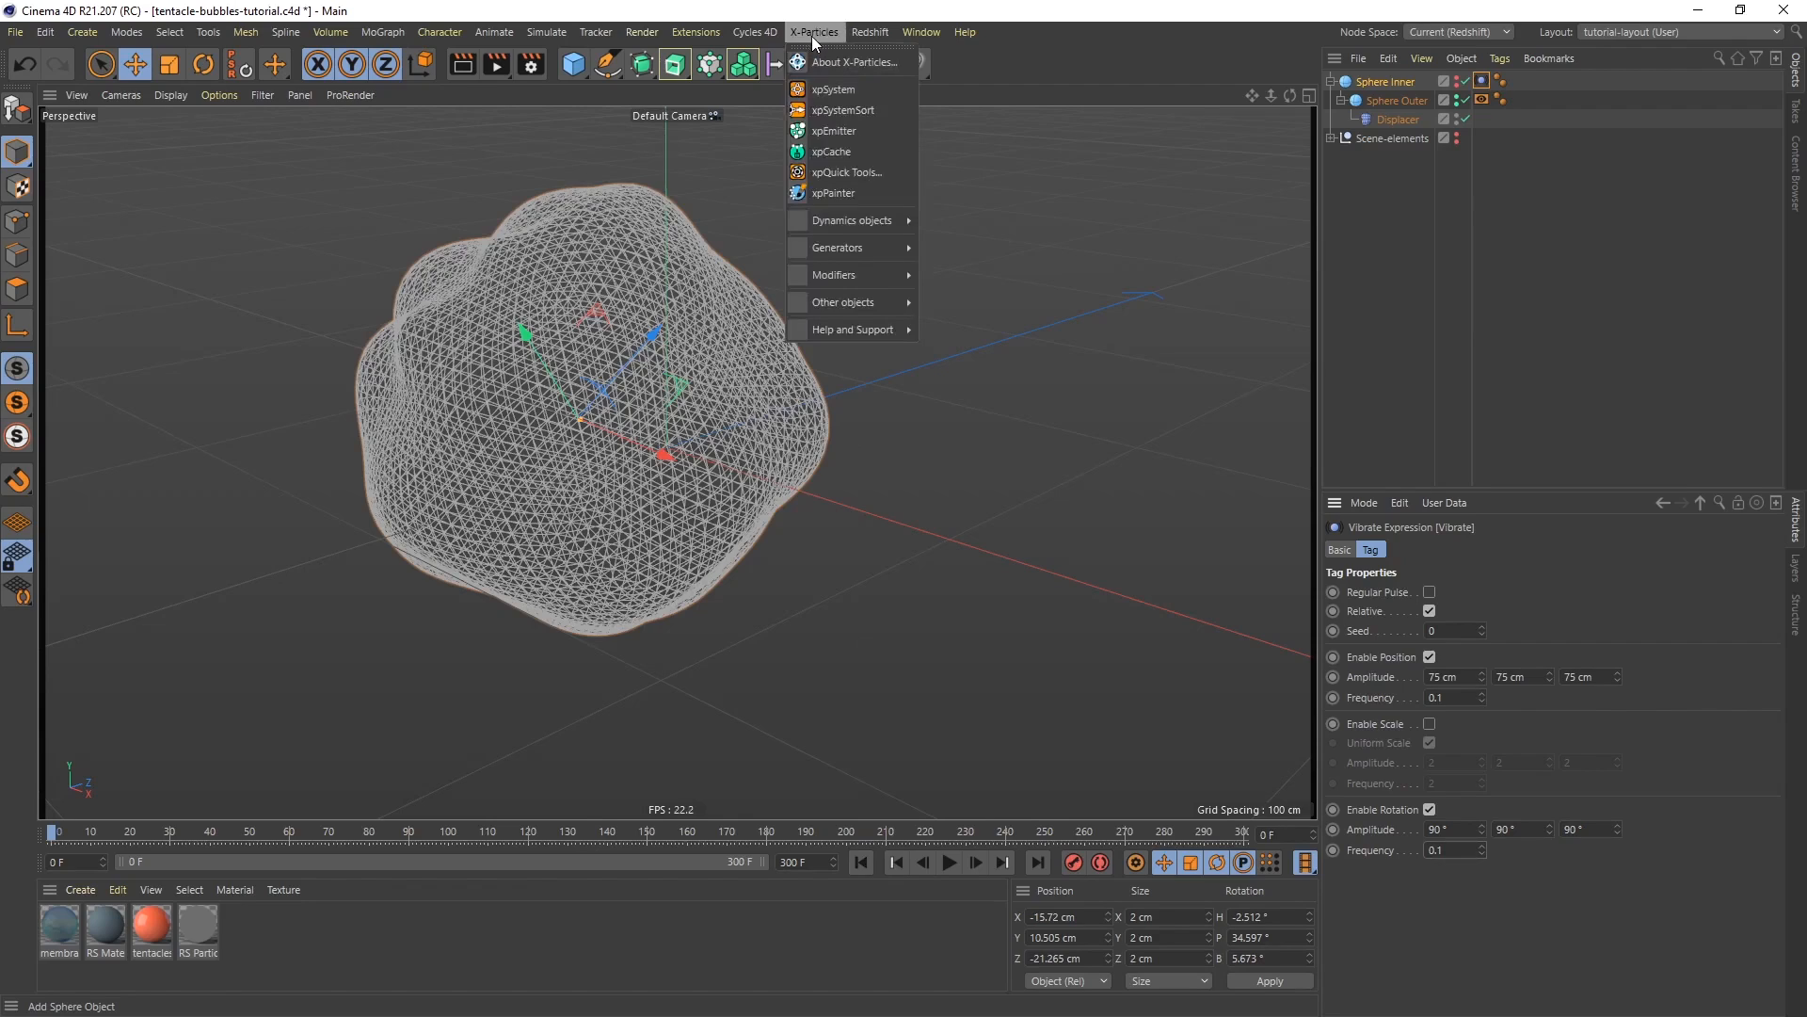
left_click(842, 88)
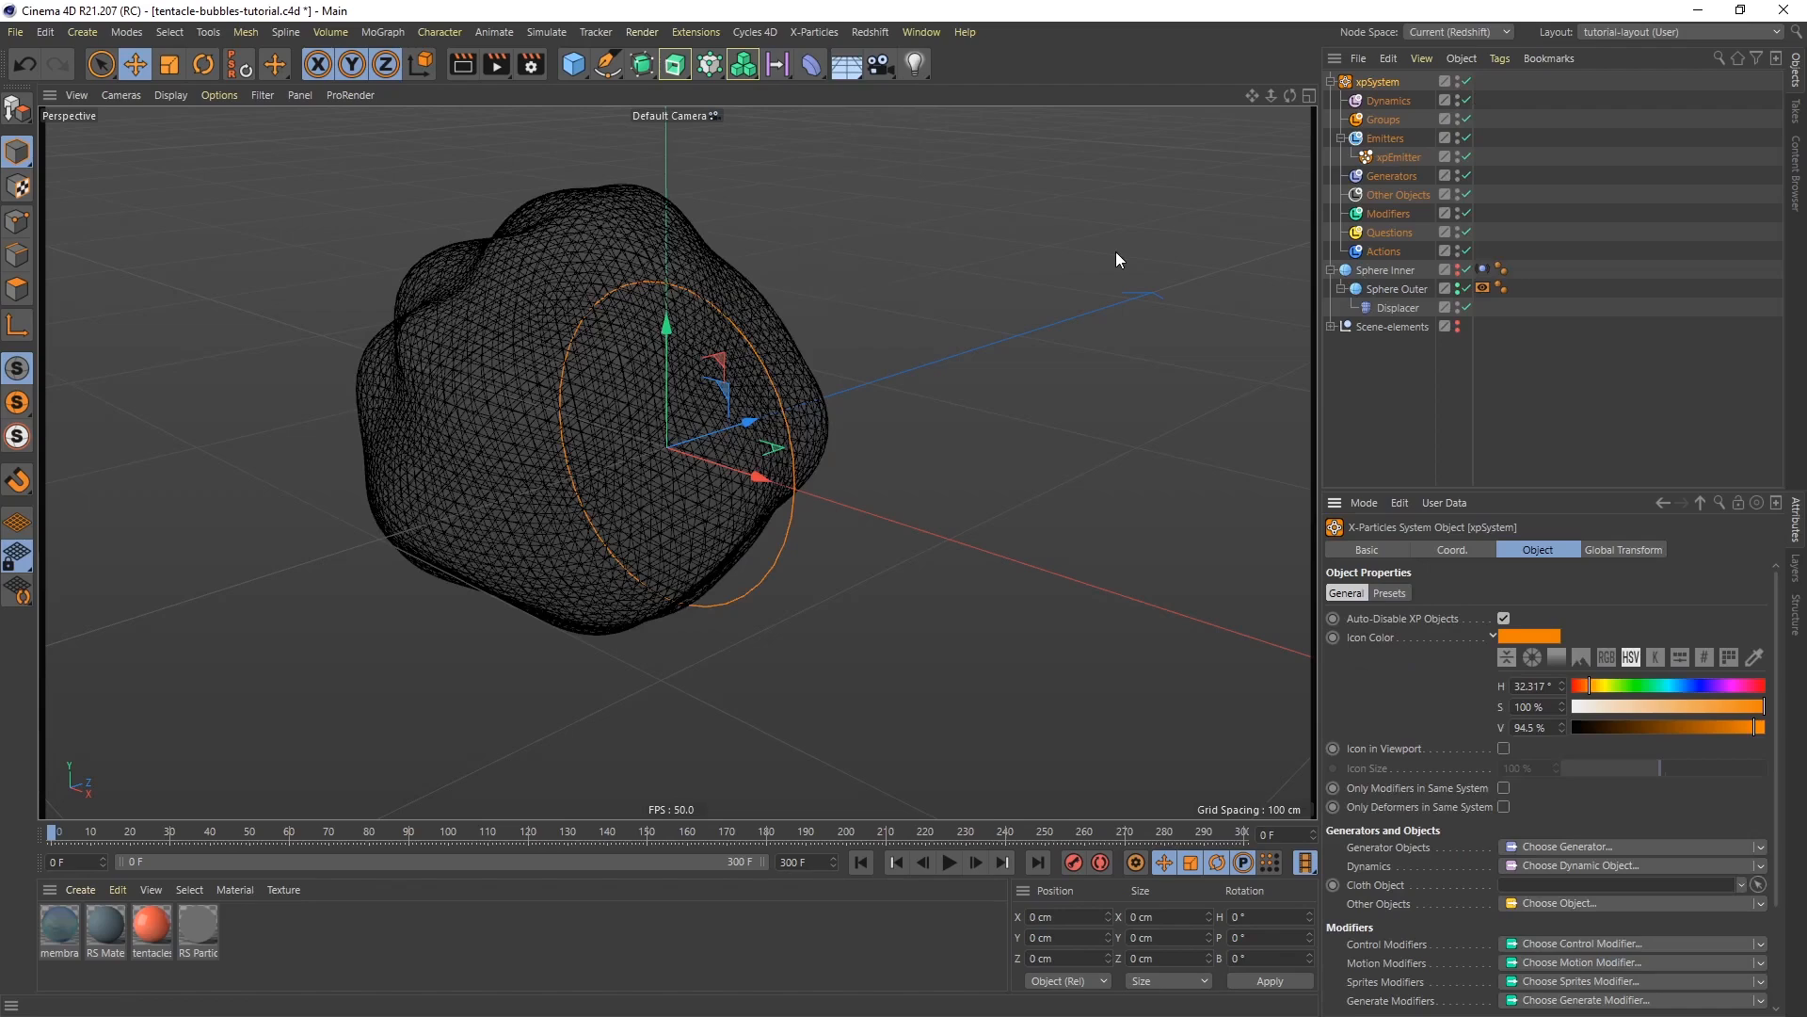
left_click(1384, 271)
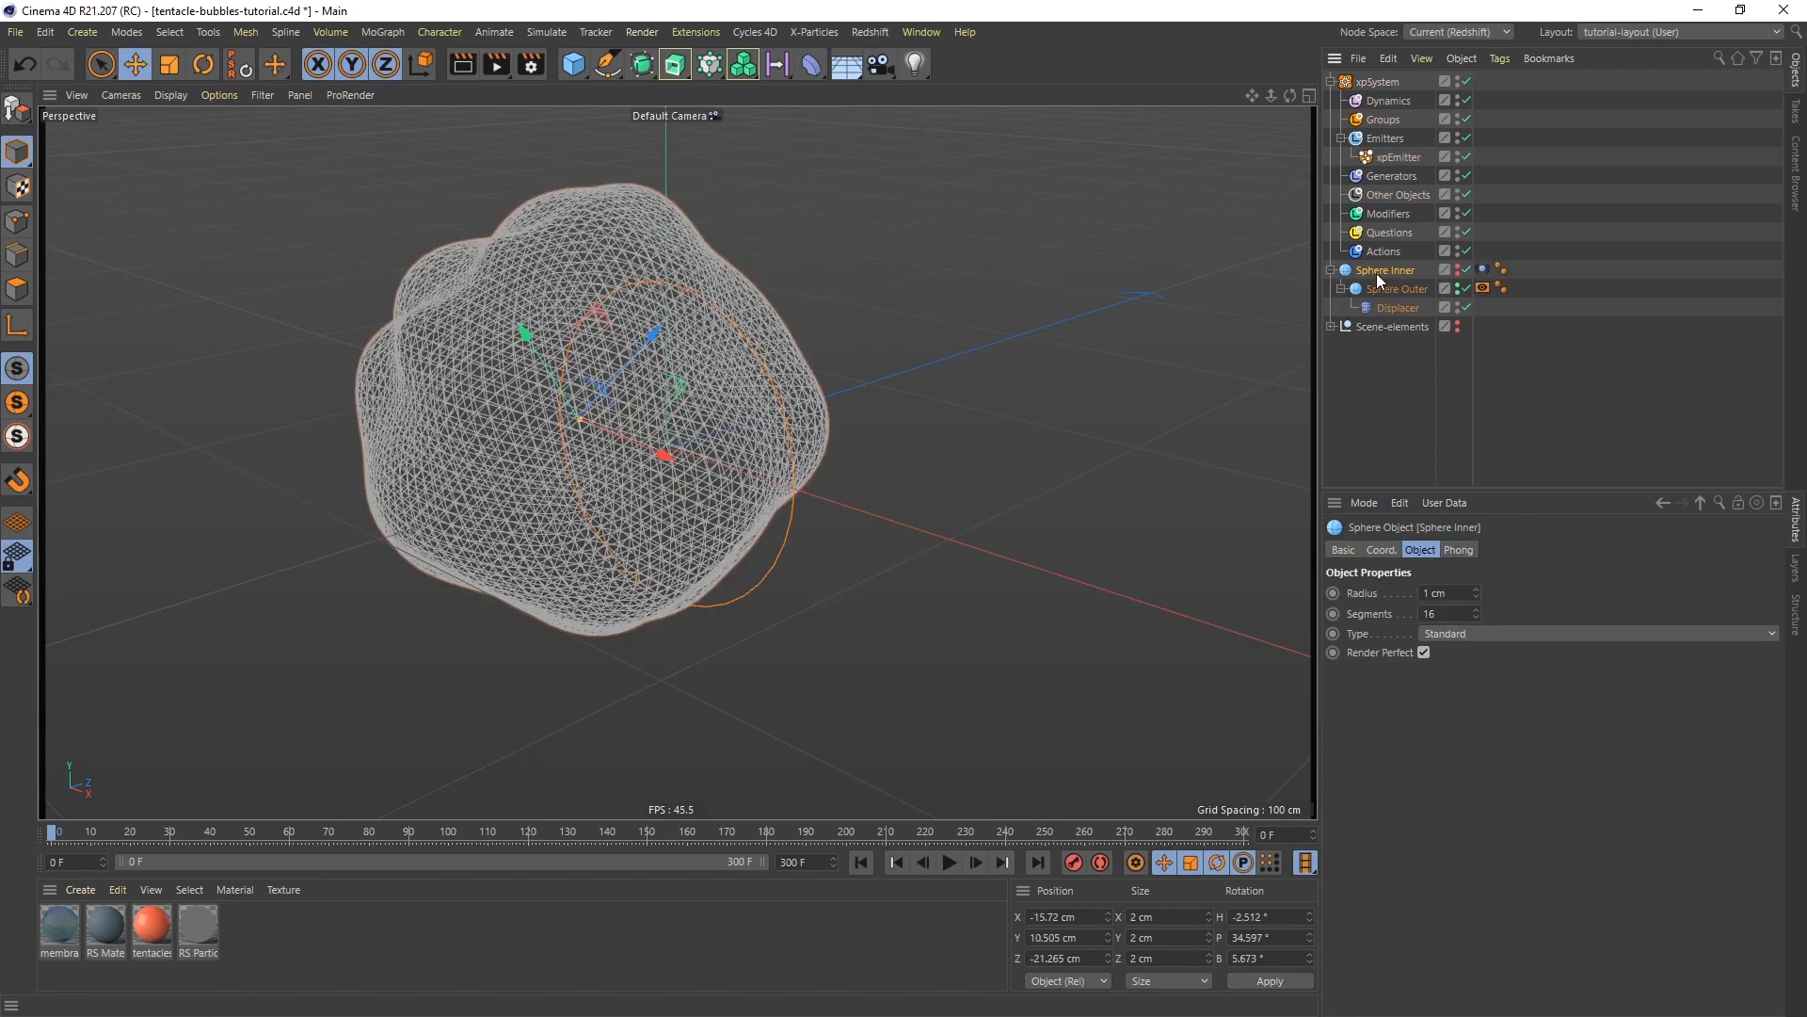
left_click_drag(1377, 271, 1376, 73)
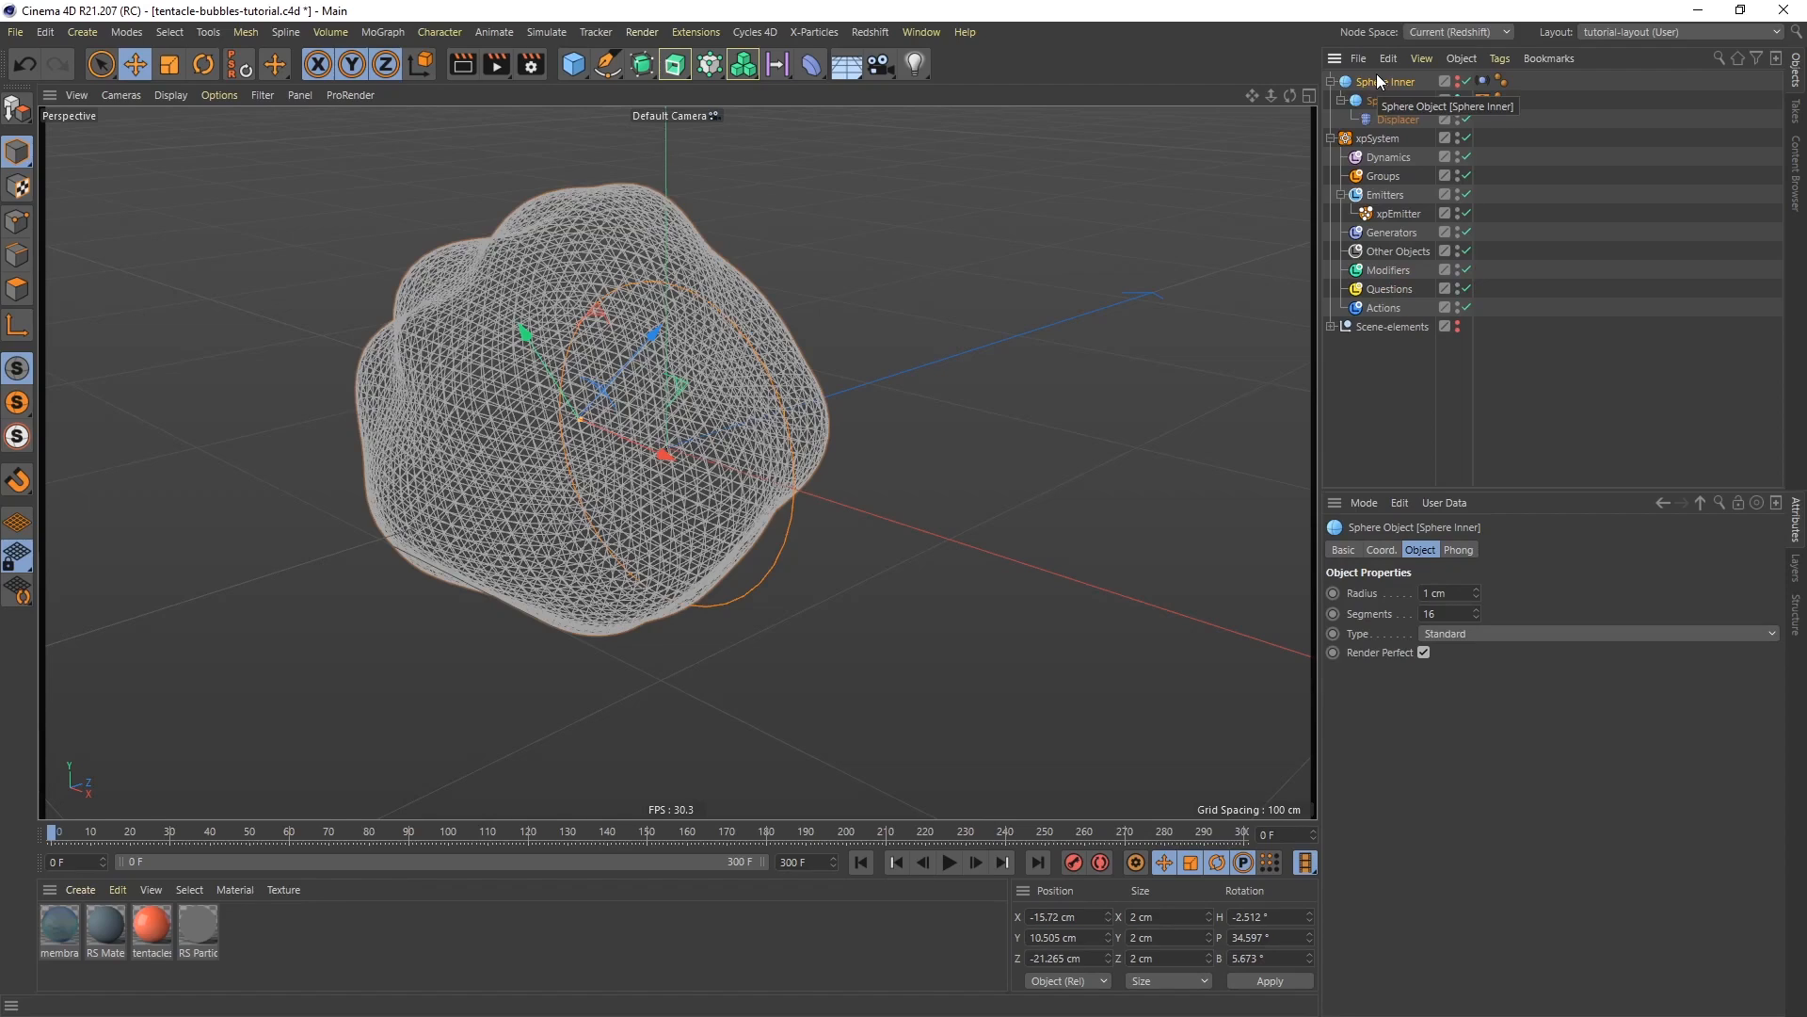
Rename the particle emitter to xpEmitter outer
left_click(1398, 211)
double_click(1398, 213)
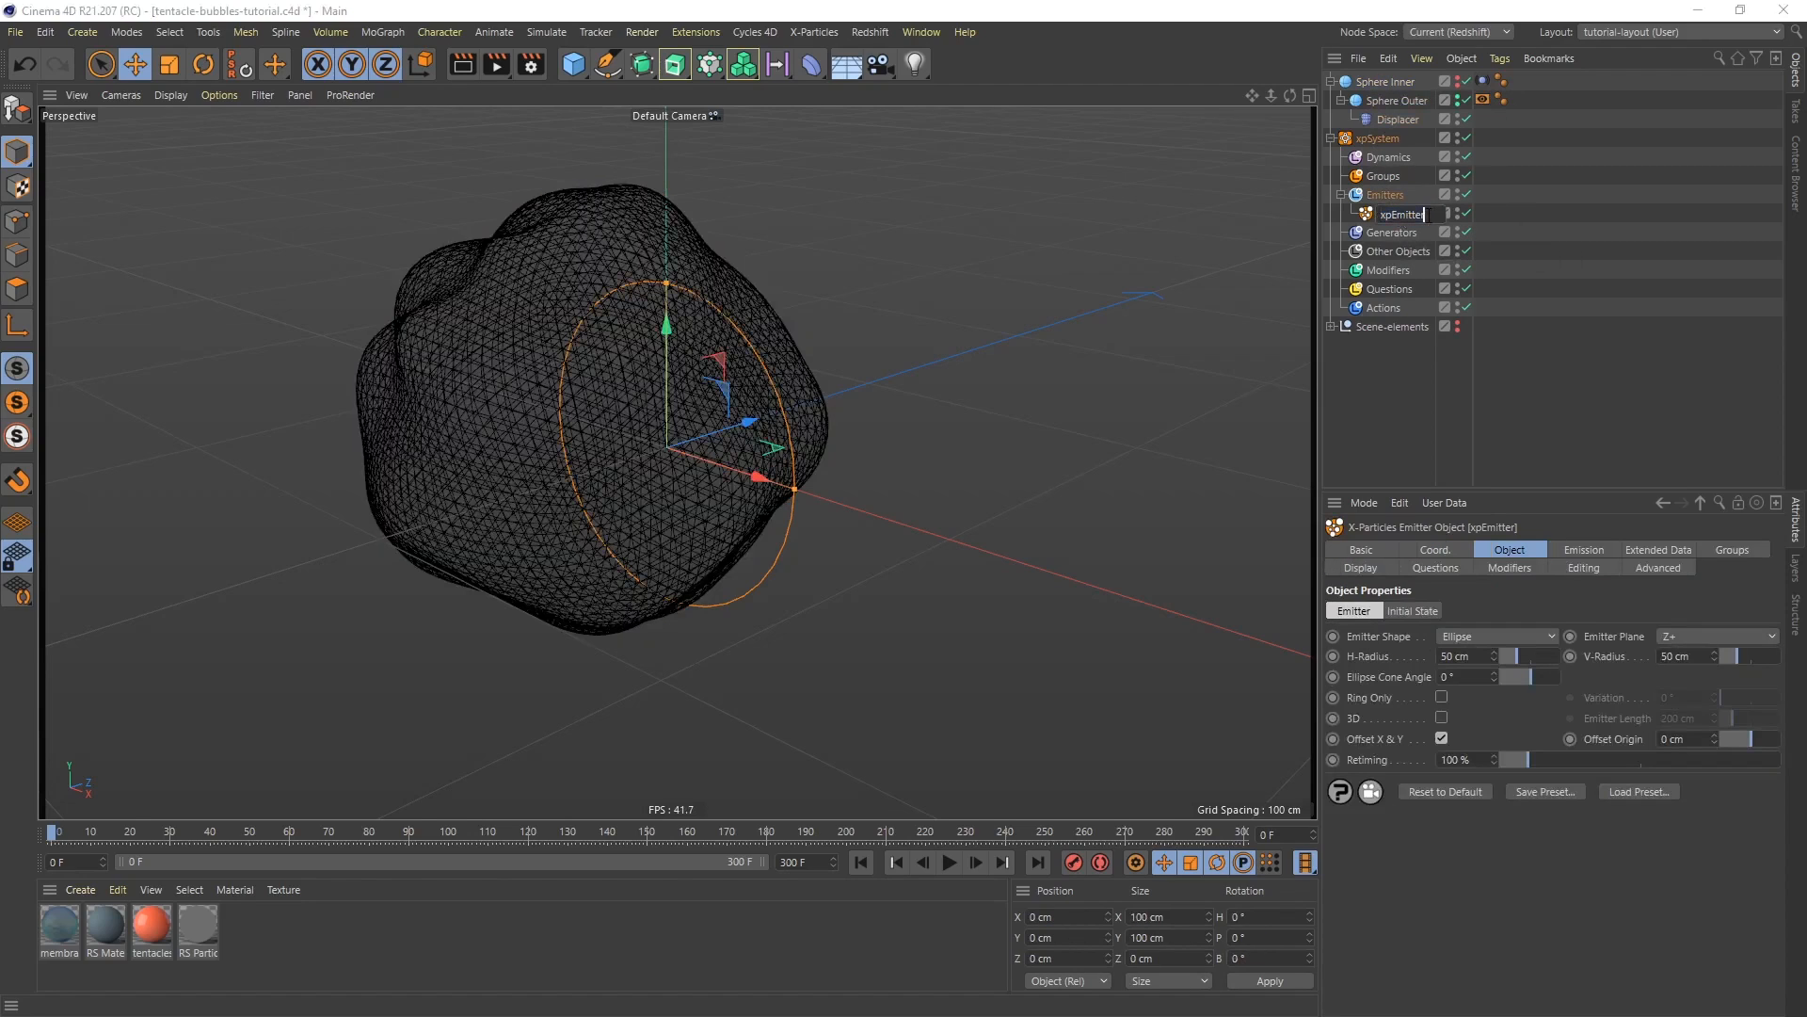
type("outer")
key("Return")
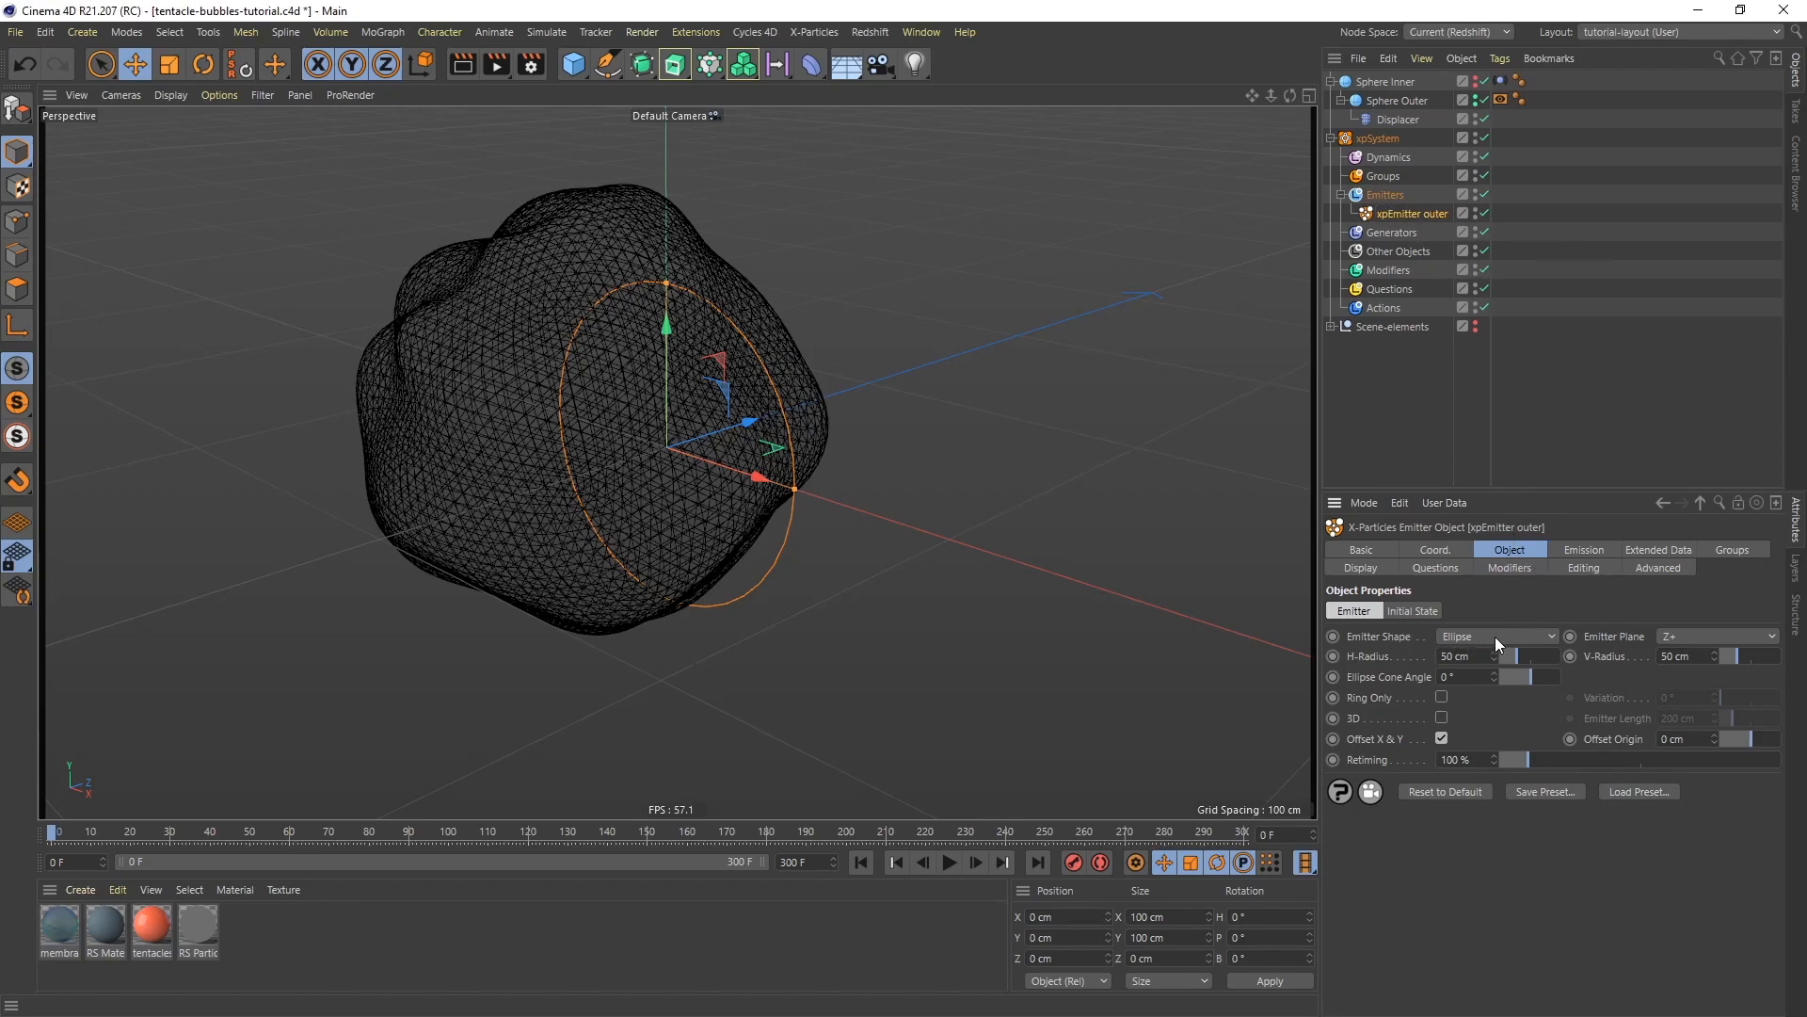
Set the emitter shape to Object with Sphere Outer as the source, keeping emission from Polygon Centre
left_click(1525, 635)
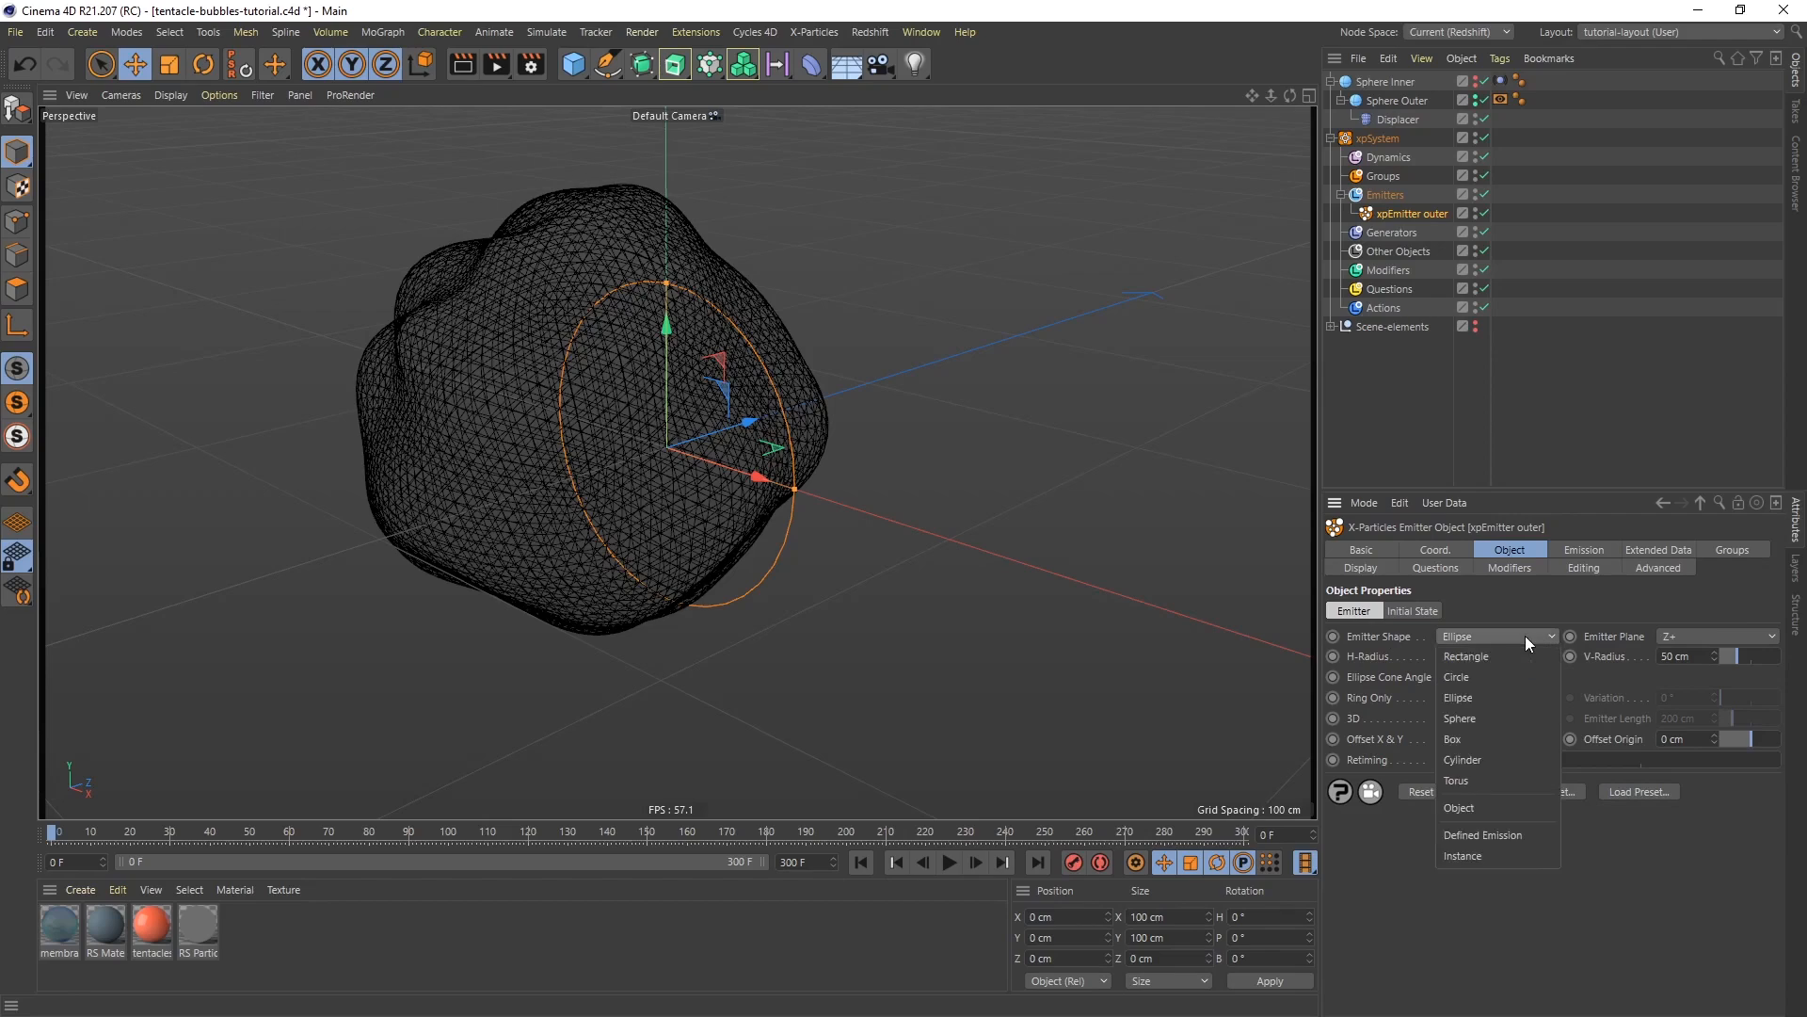
left_click(1481, 810)
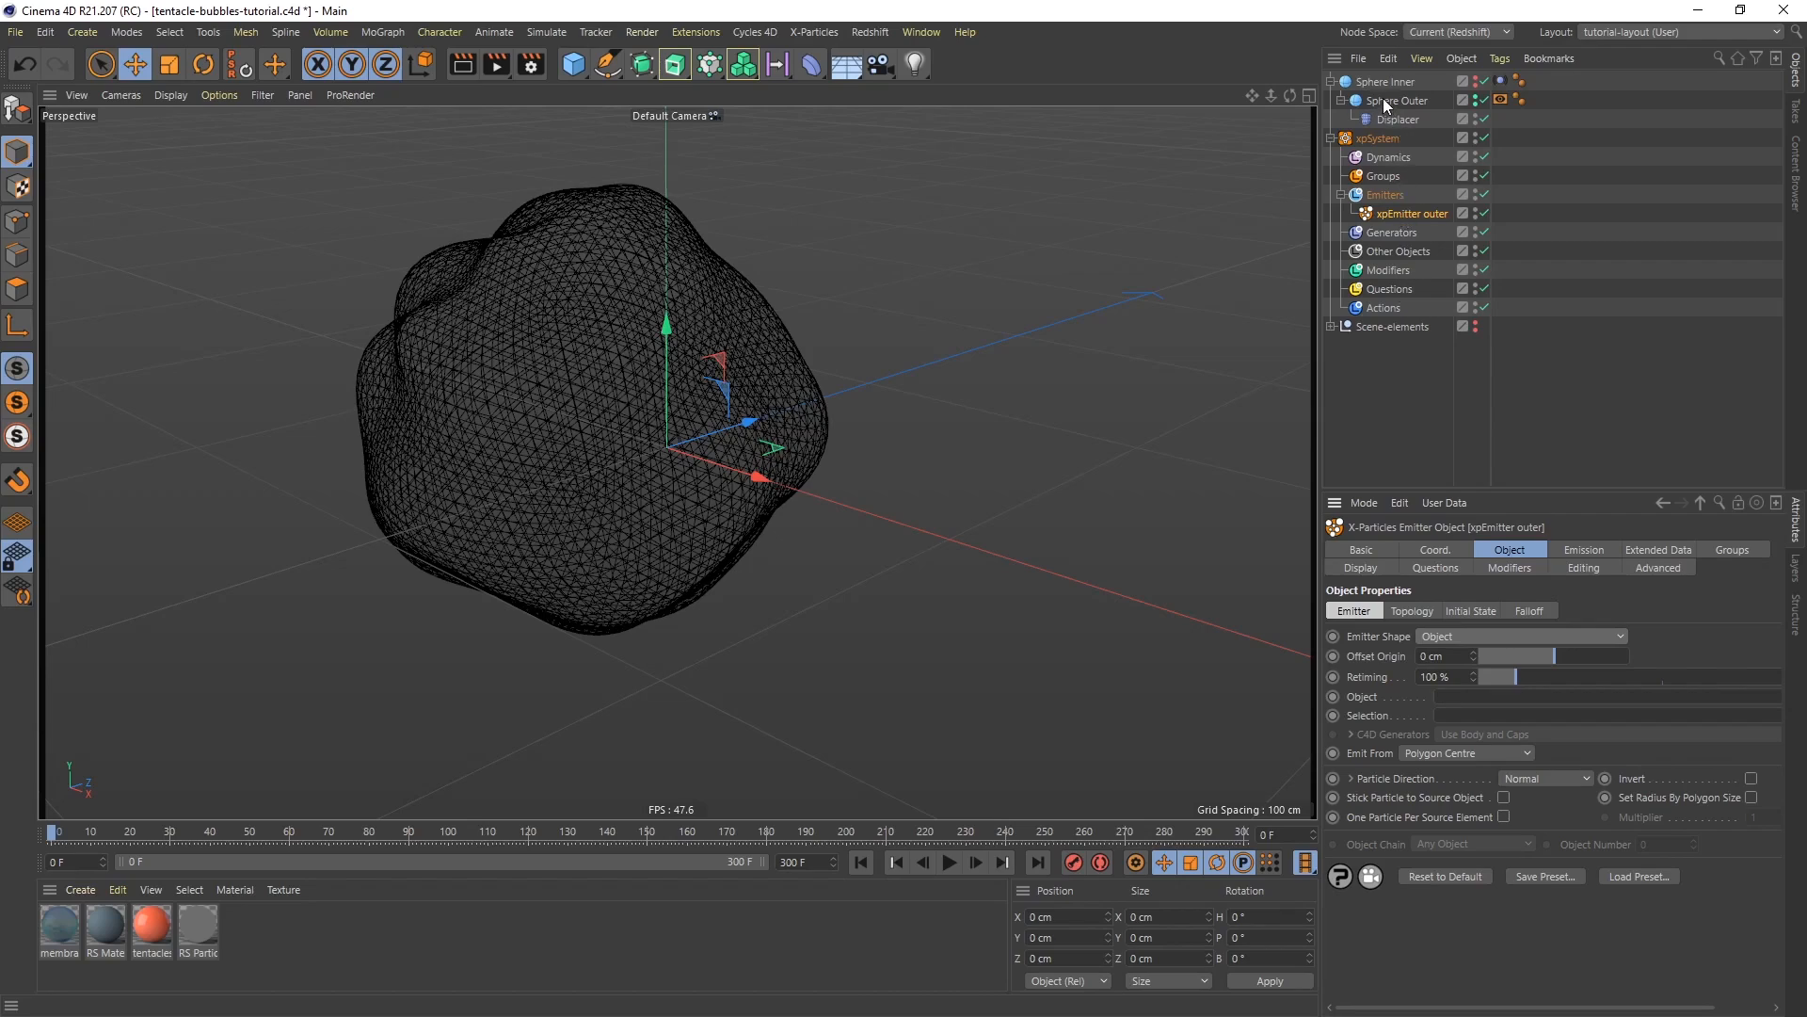
left_click_drag(1382, 99, 1465, 699)
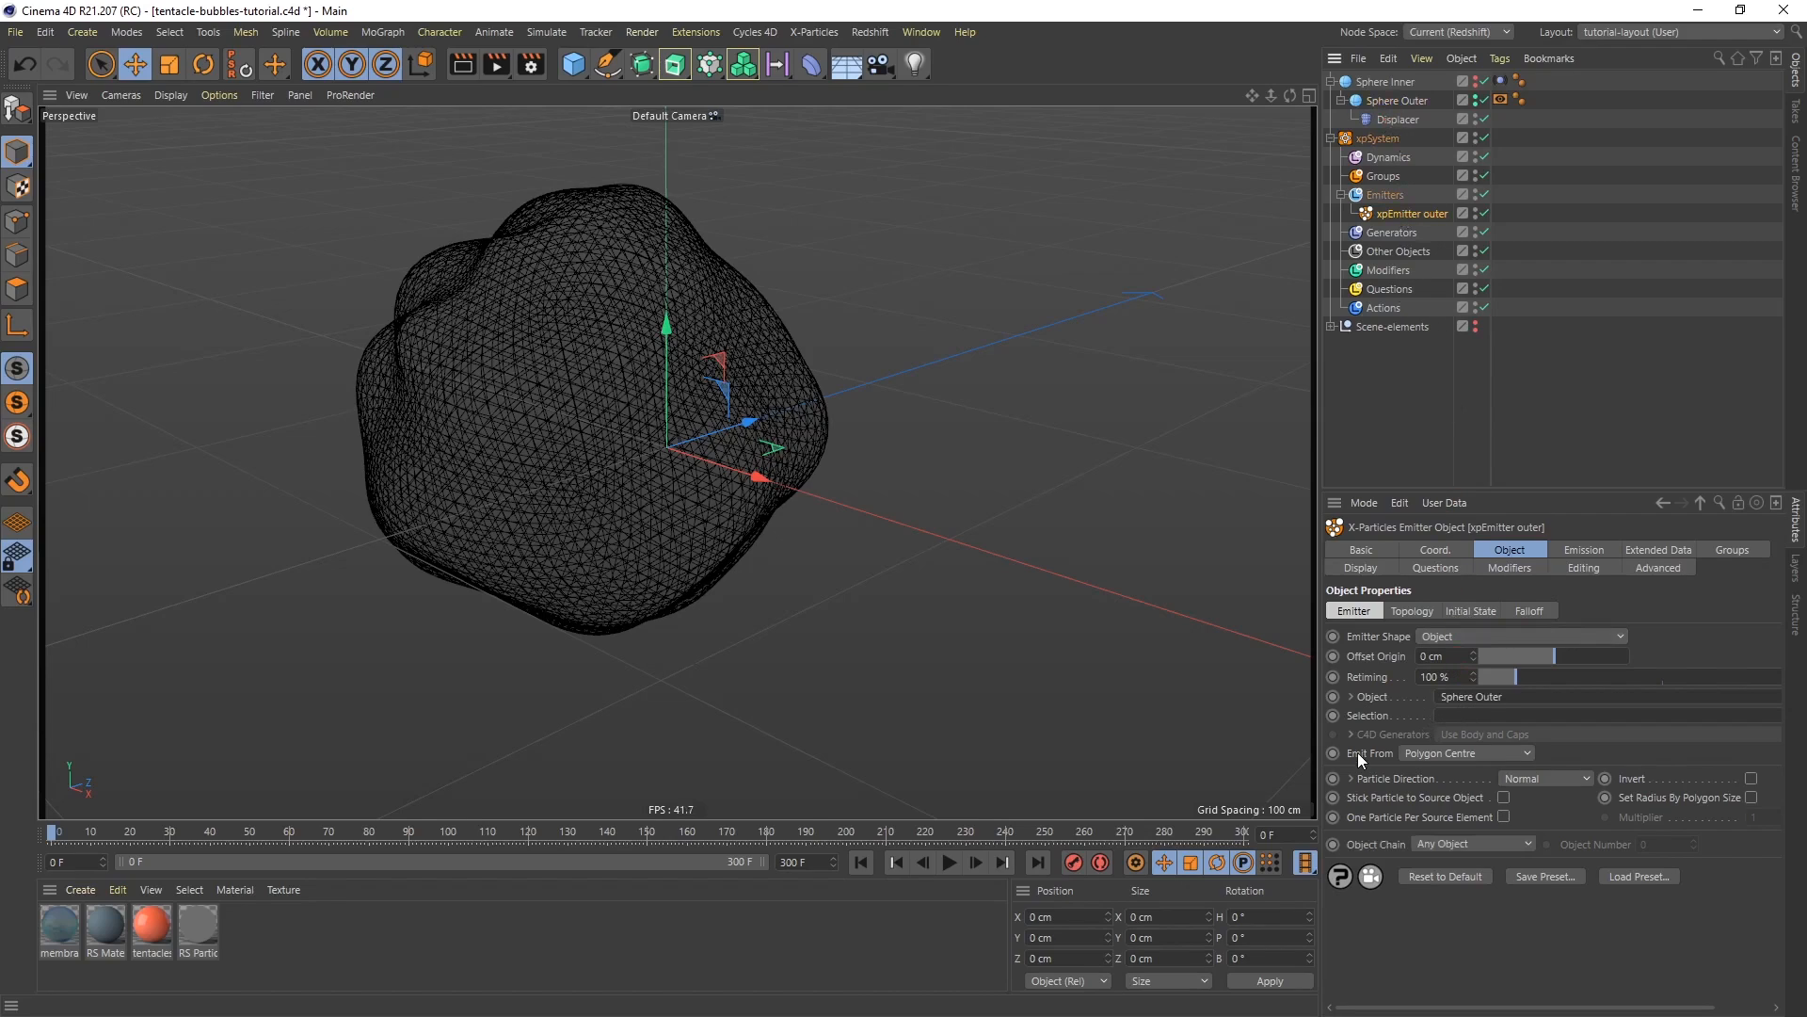
left_click(1499, 754)
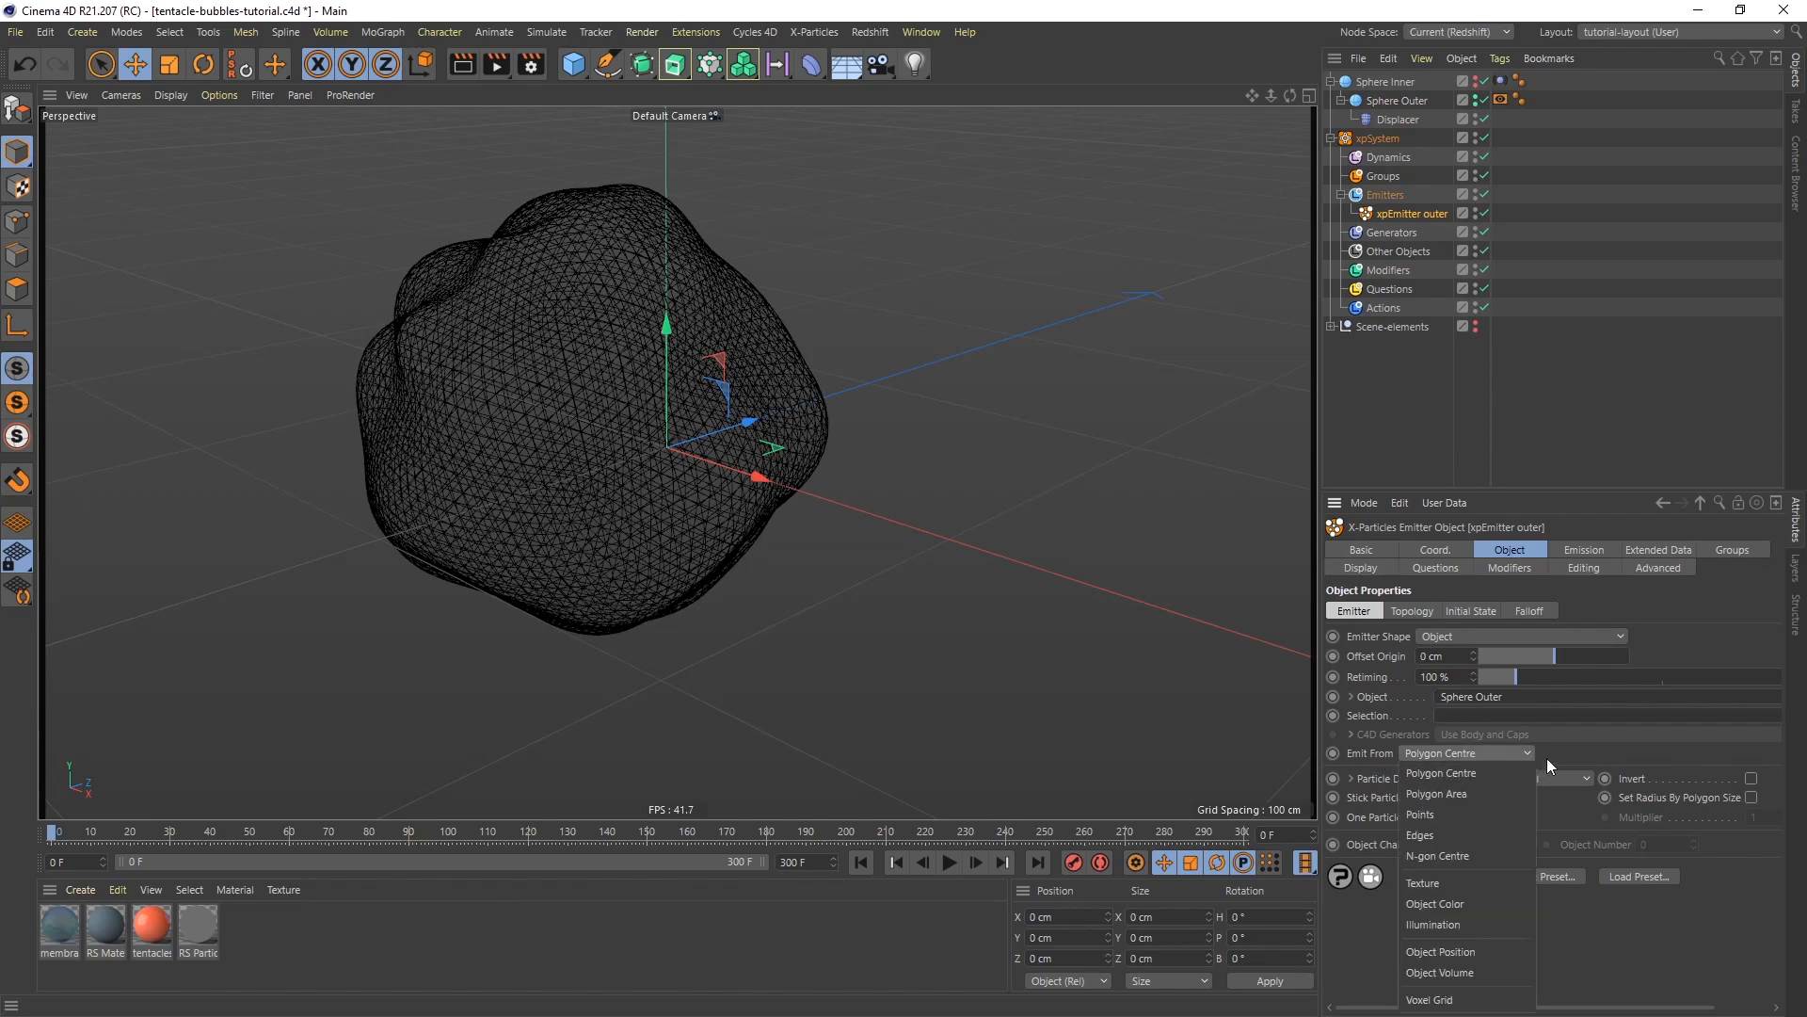
left_click(1589, 751)
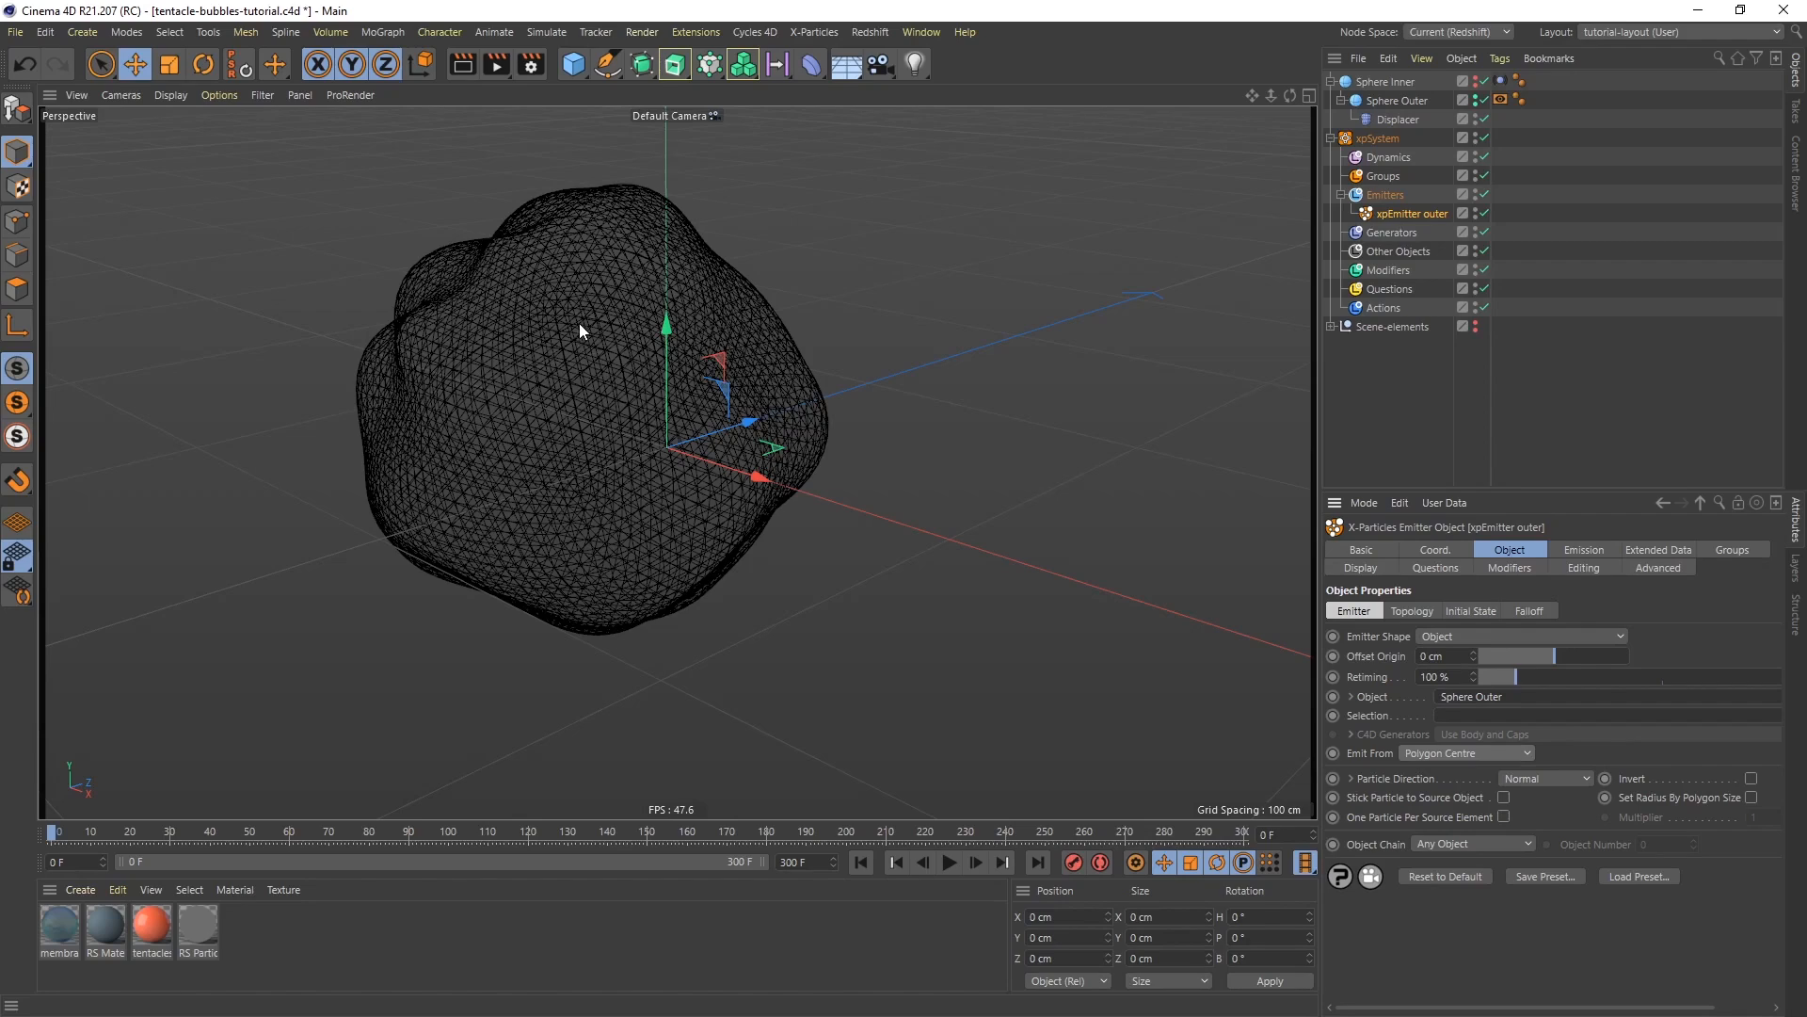
Set the emitter's emission mode to Shot with a shot count of 200
left_click(1590, 555)
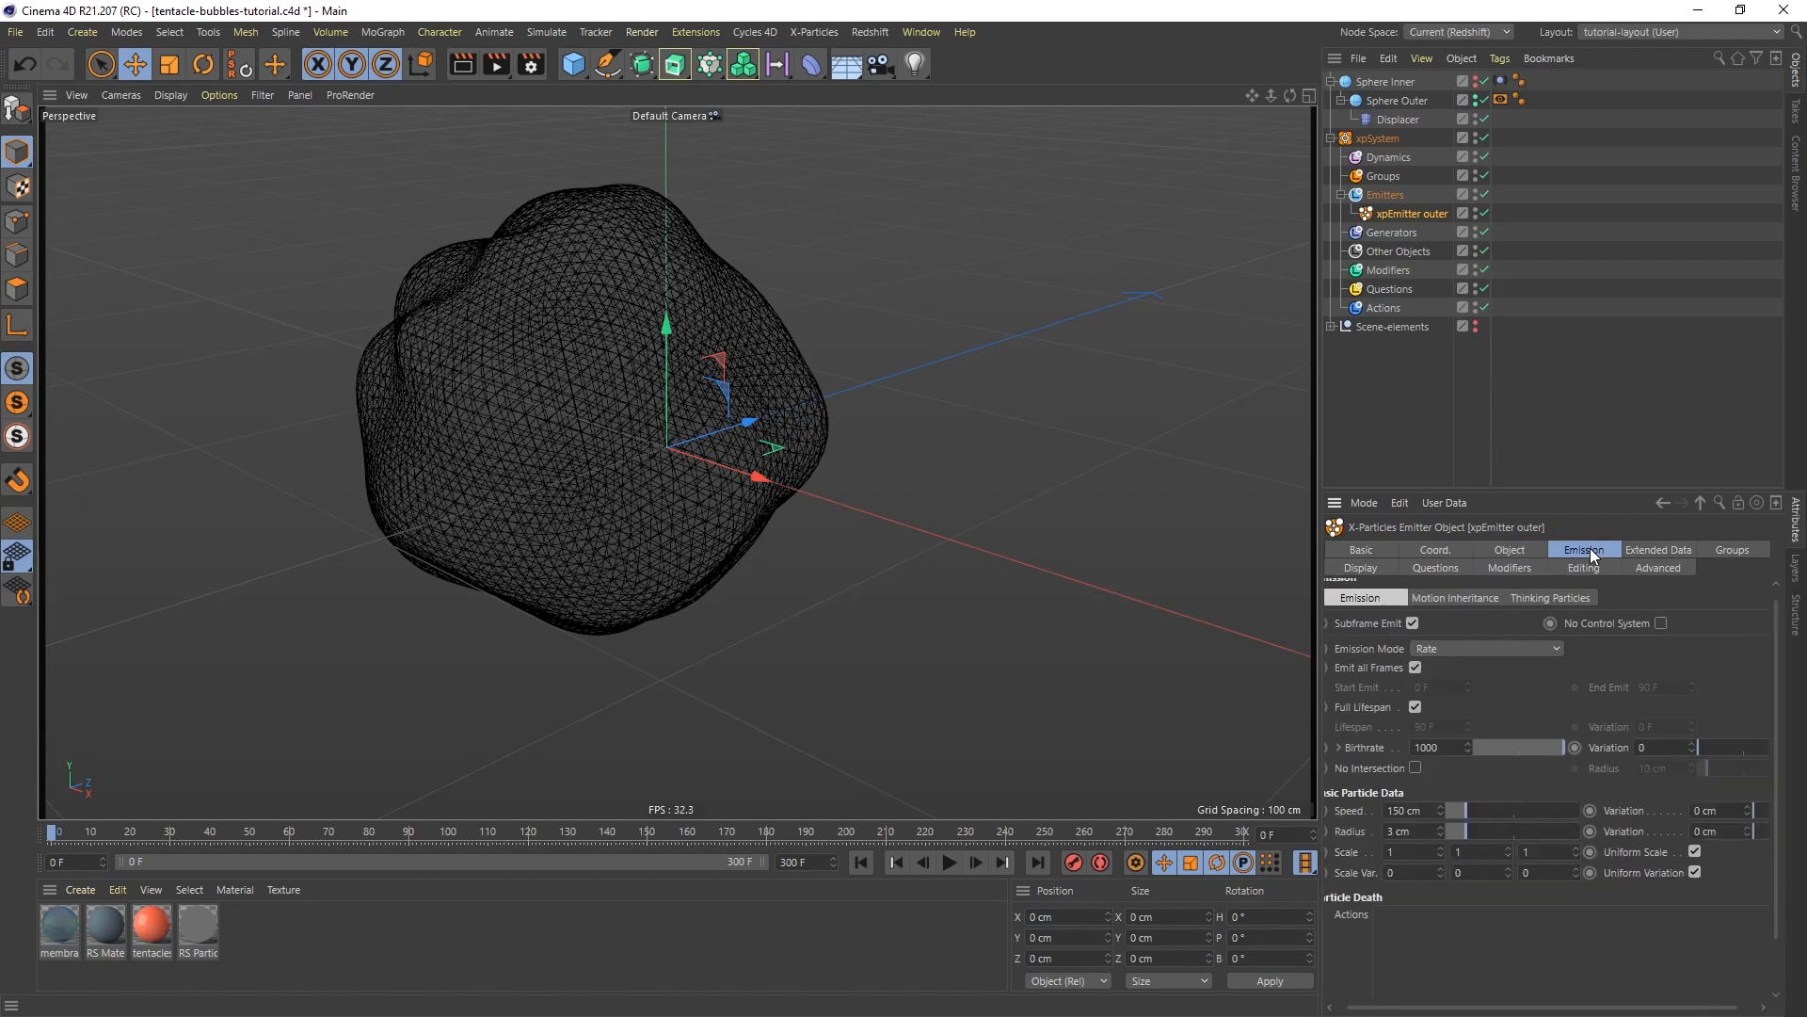
left_click(1507, 650)
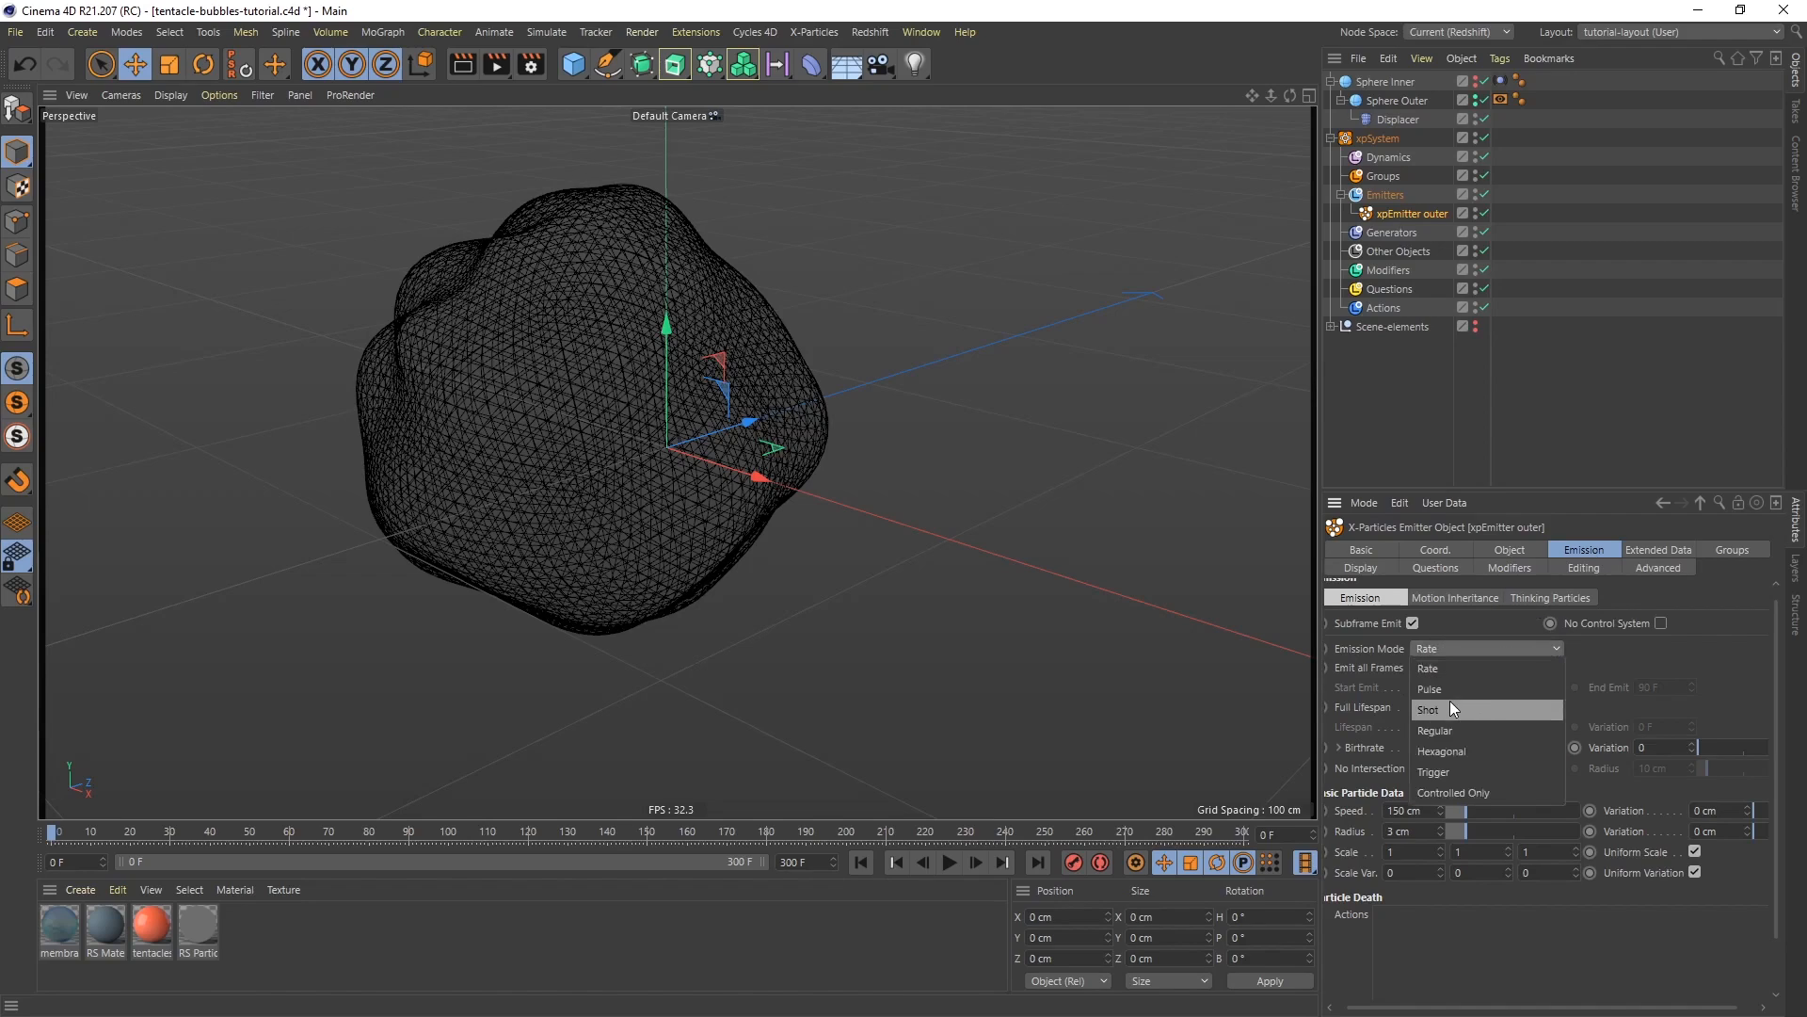
left_click(1416, 709)
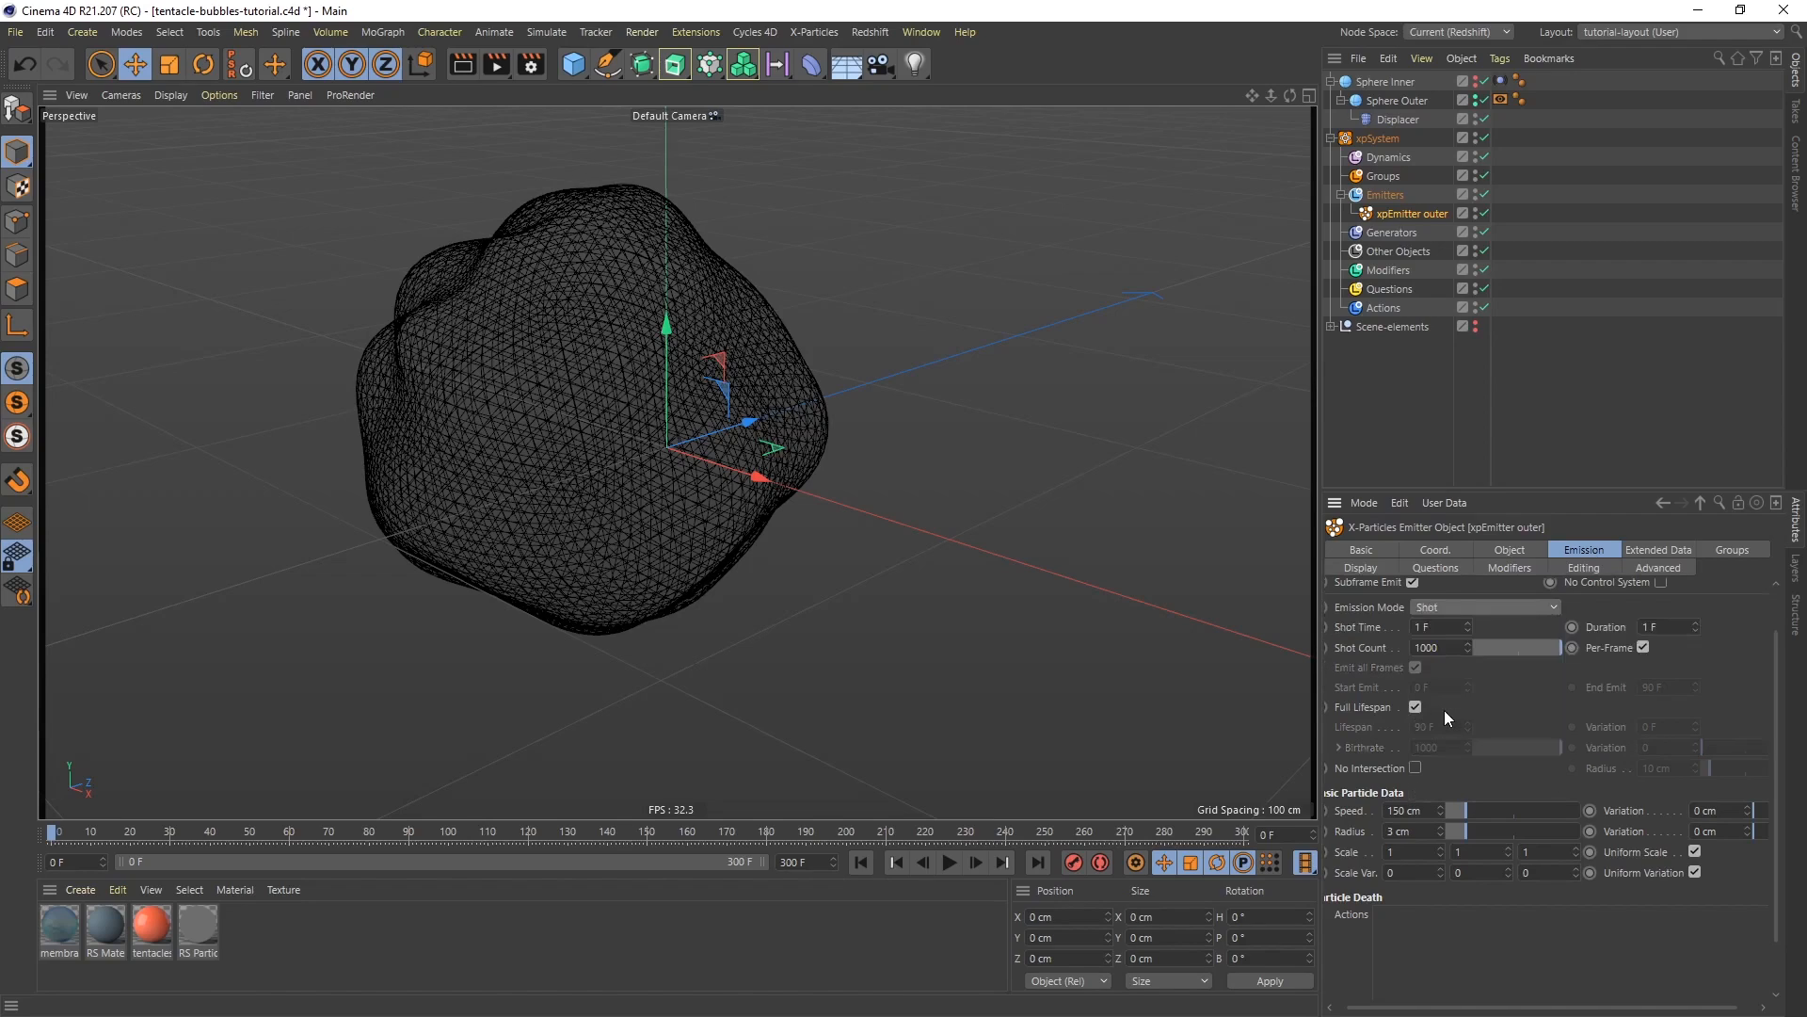
left_click(1440, 648)
type("200")
key("Return")
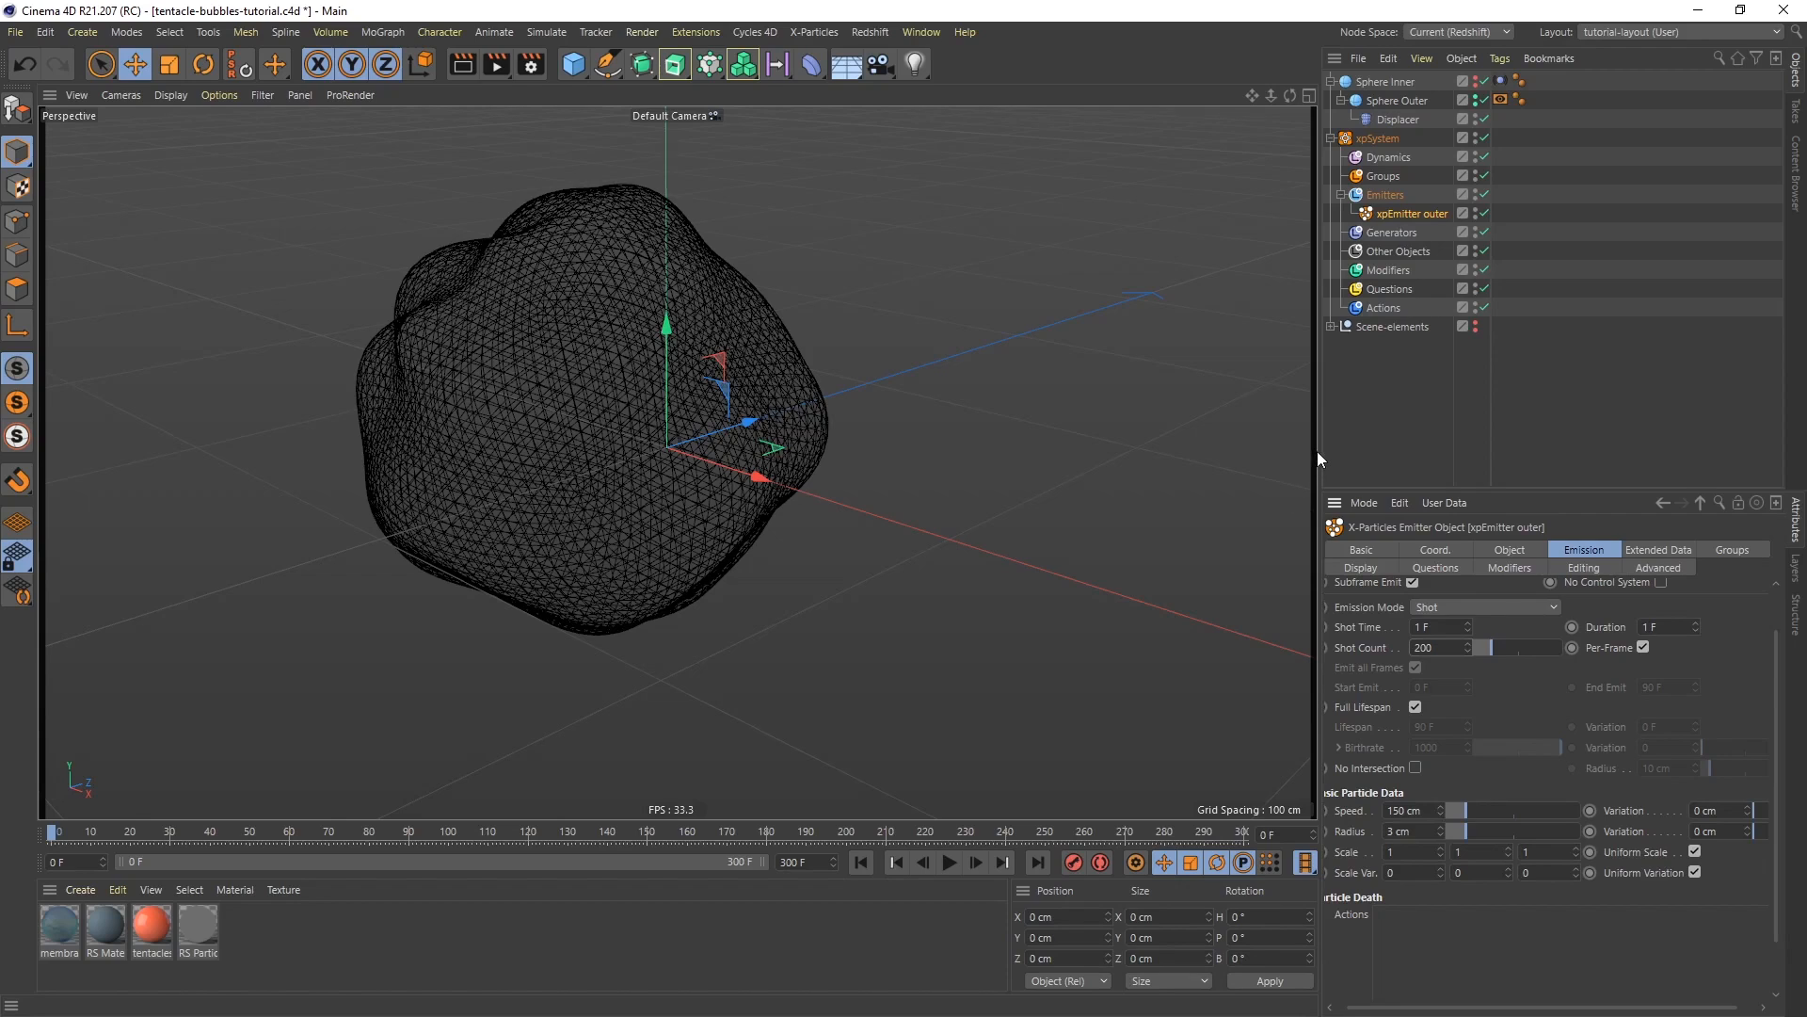
Set the emitted particles' speed to 0 cm and radius variation to 2 cm, and preview the animation
left_click_drag(1319, 451, 1255, 451)
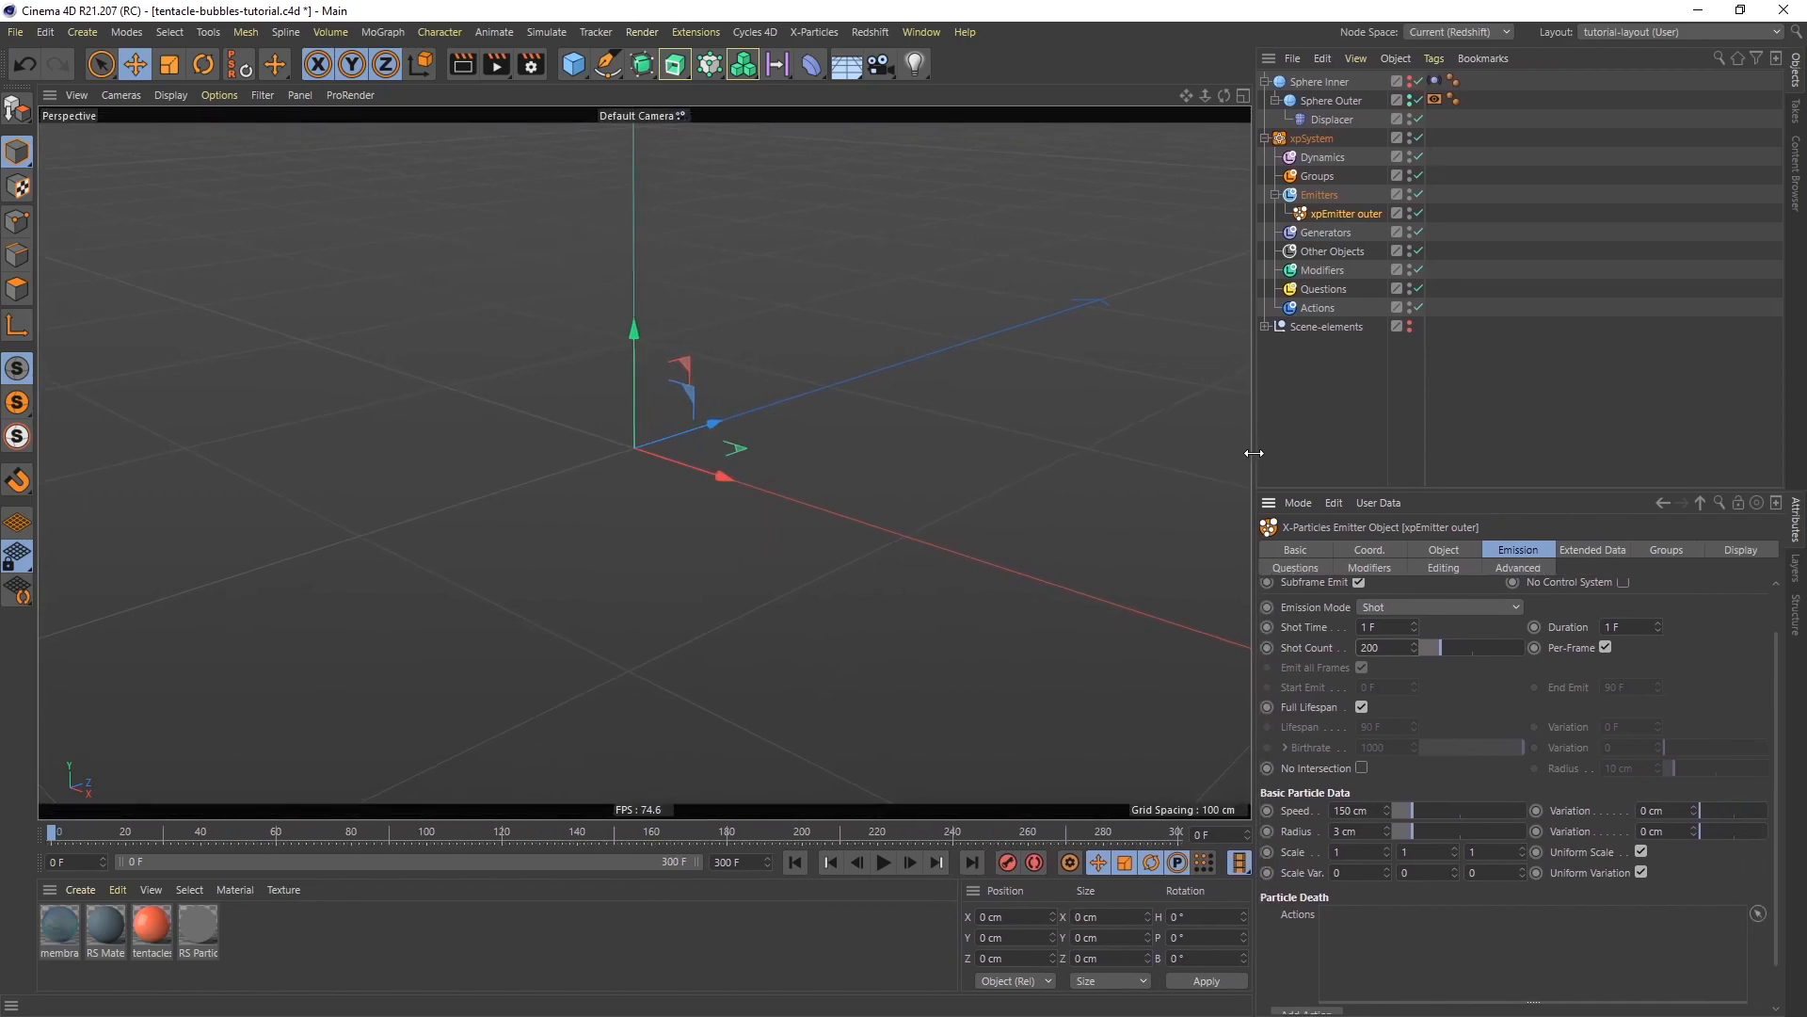
left_click(1360, 810)
type("0")
key("Return")
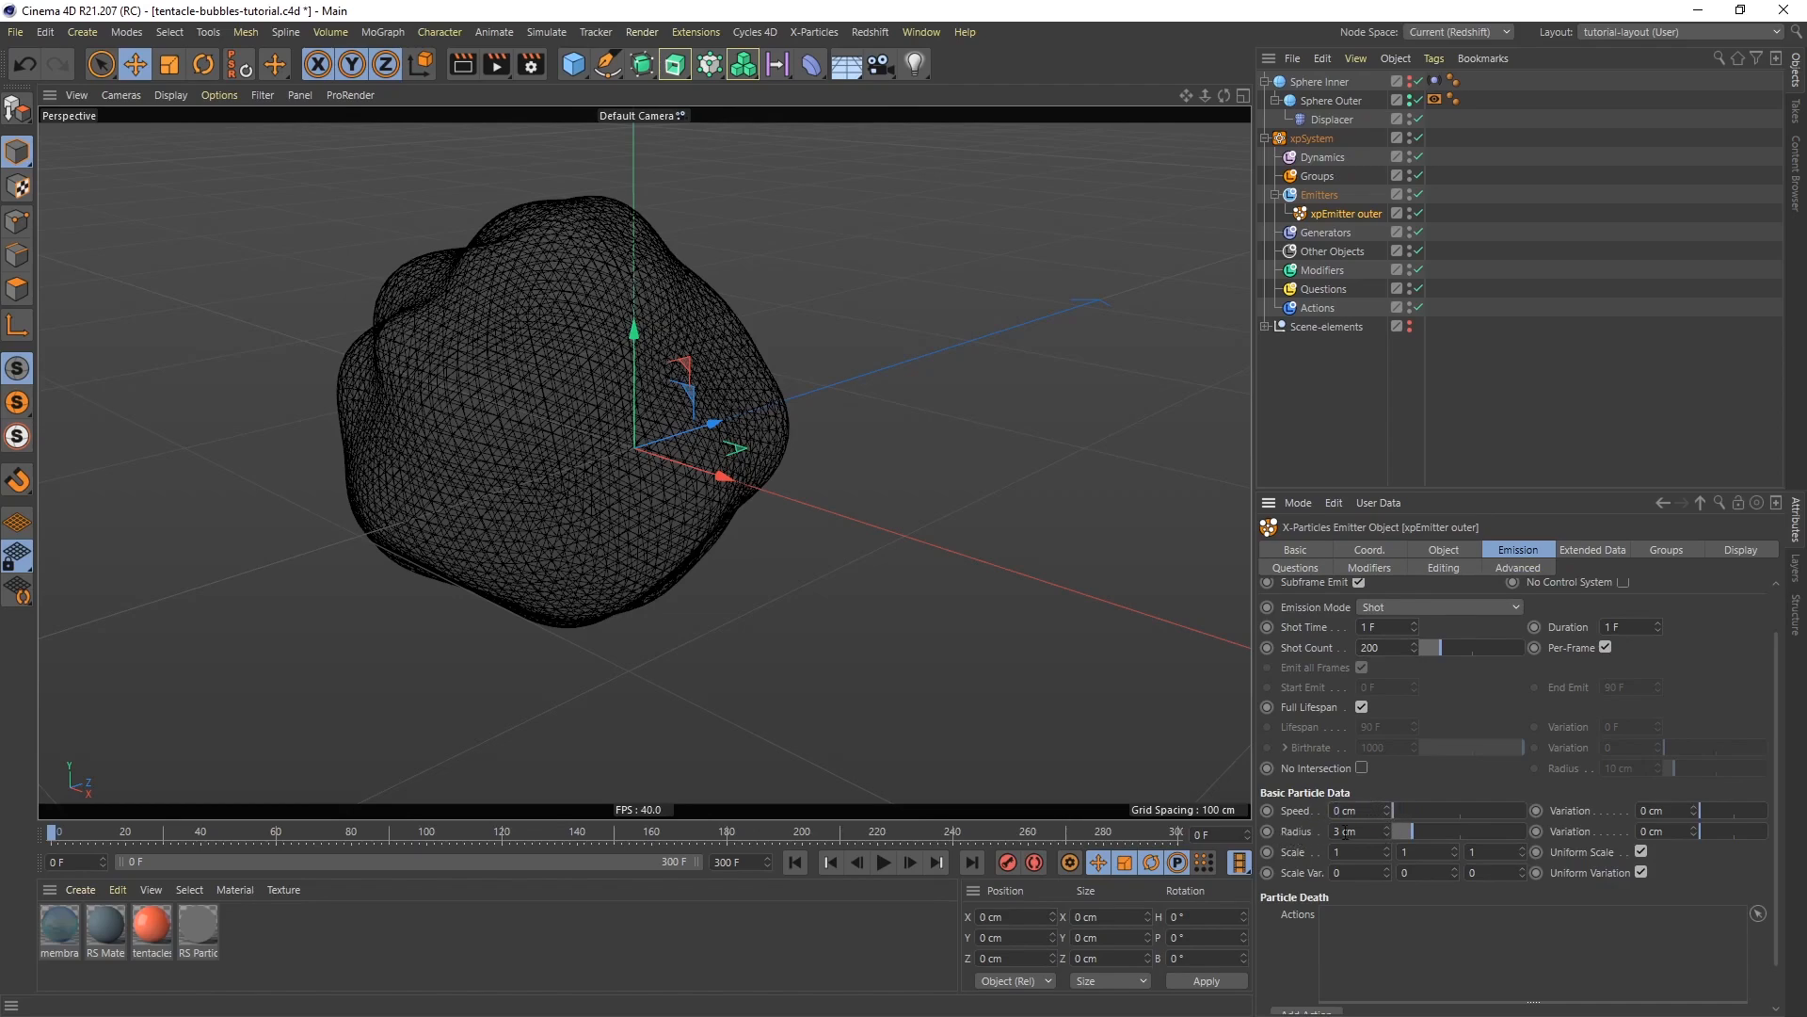
left_click_drag(1666, 831, 1598, 834)
type("2")
key("Return")
left_click(883, 862)
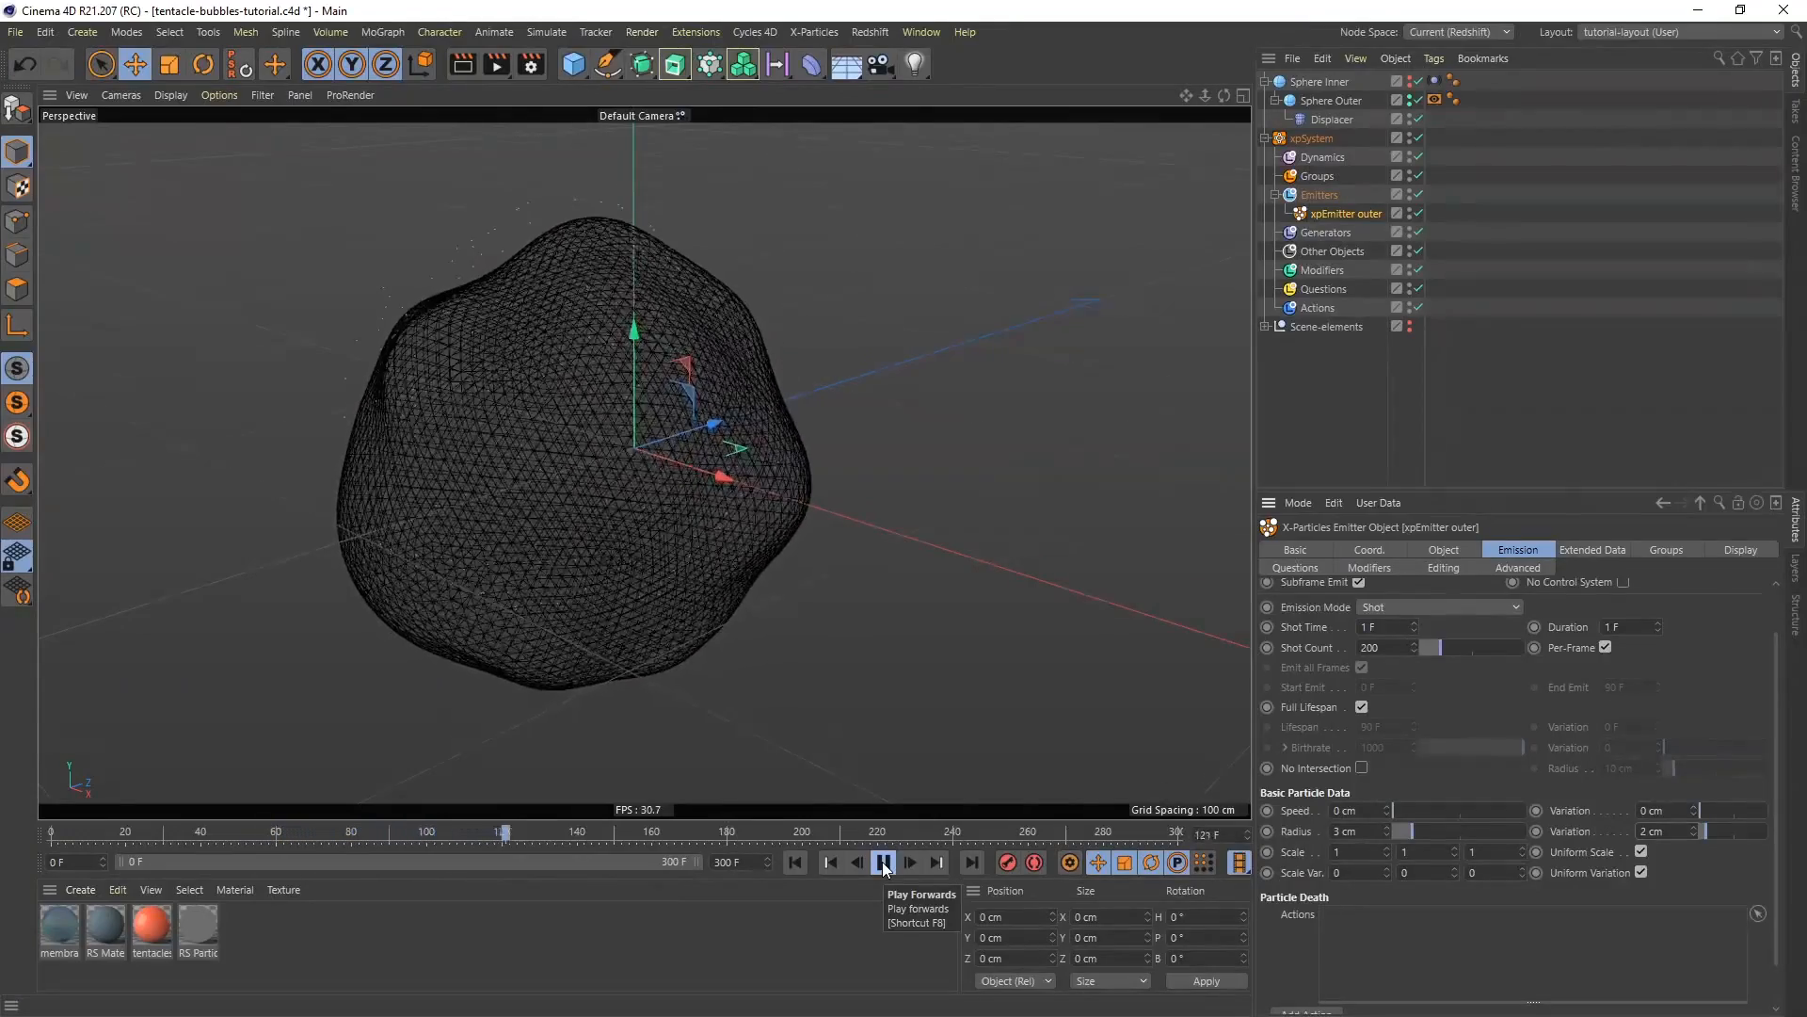
left_click(883, 863)
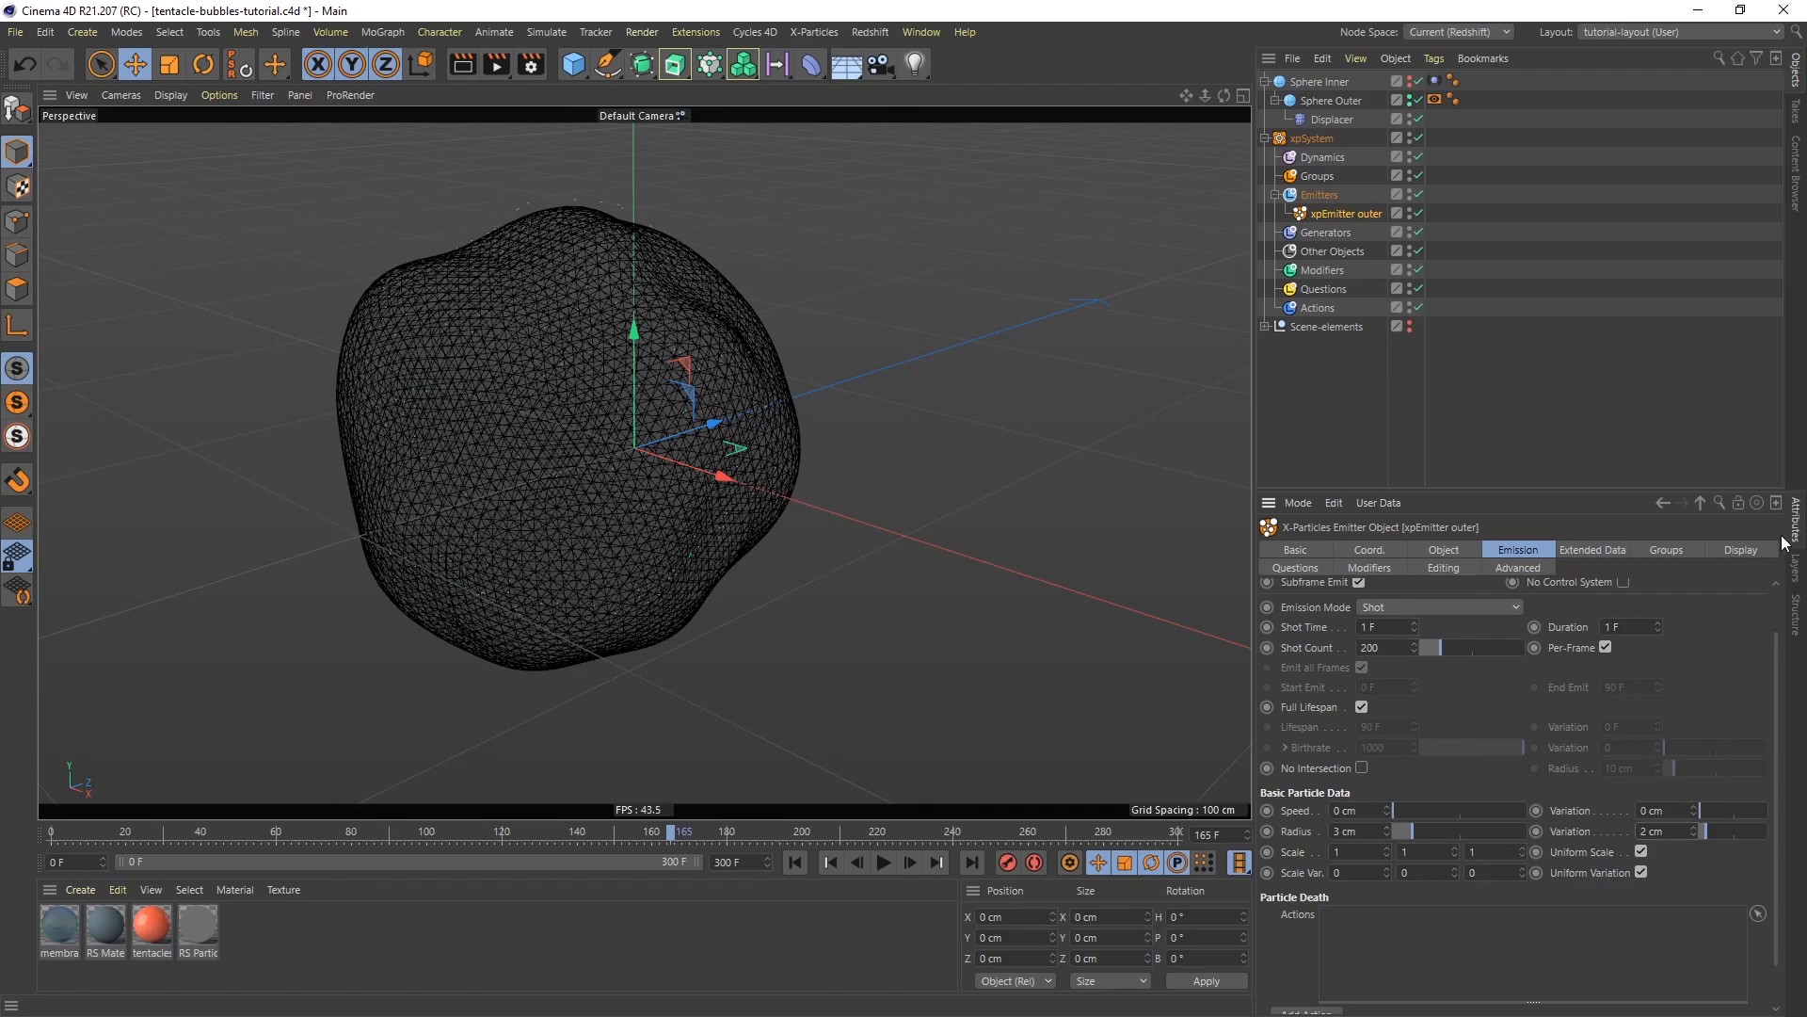
Set the outer emitter's editor display to Circle and its color mode to Gradient (Random)
left_click(1742, 550)
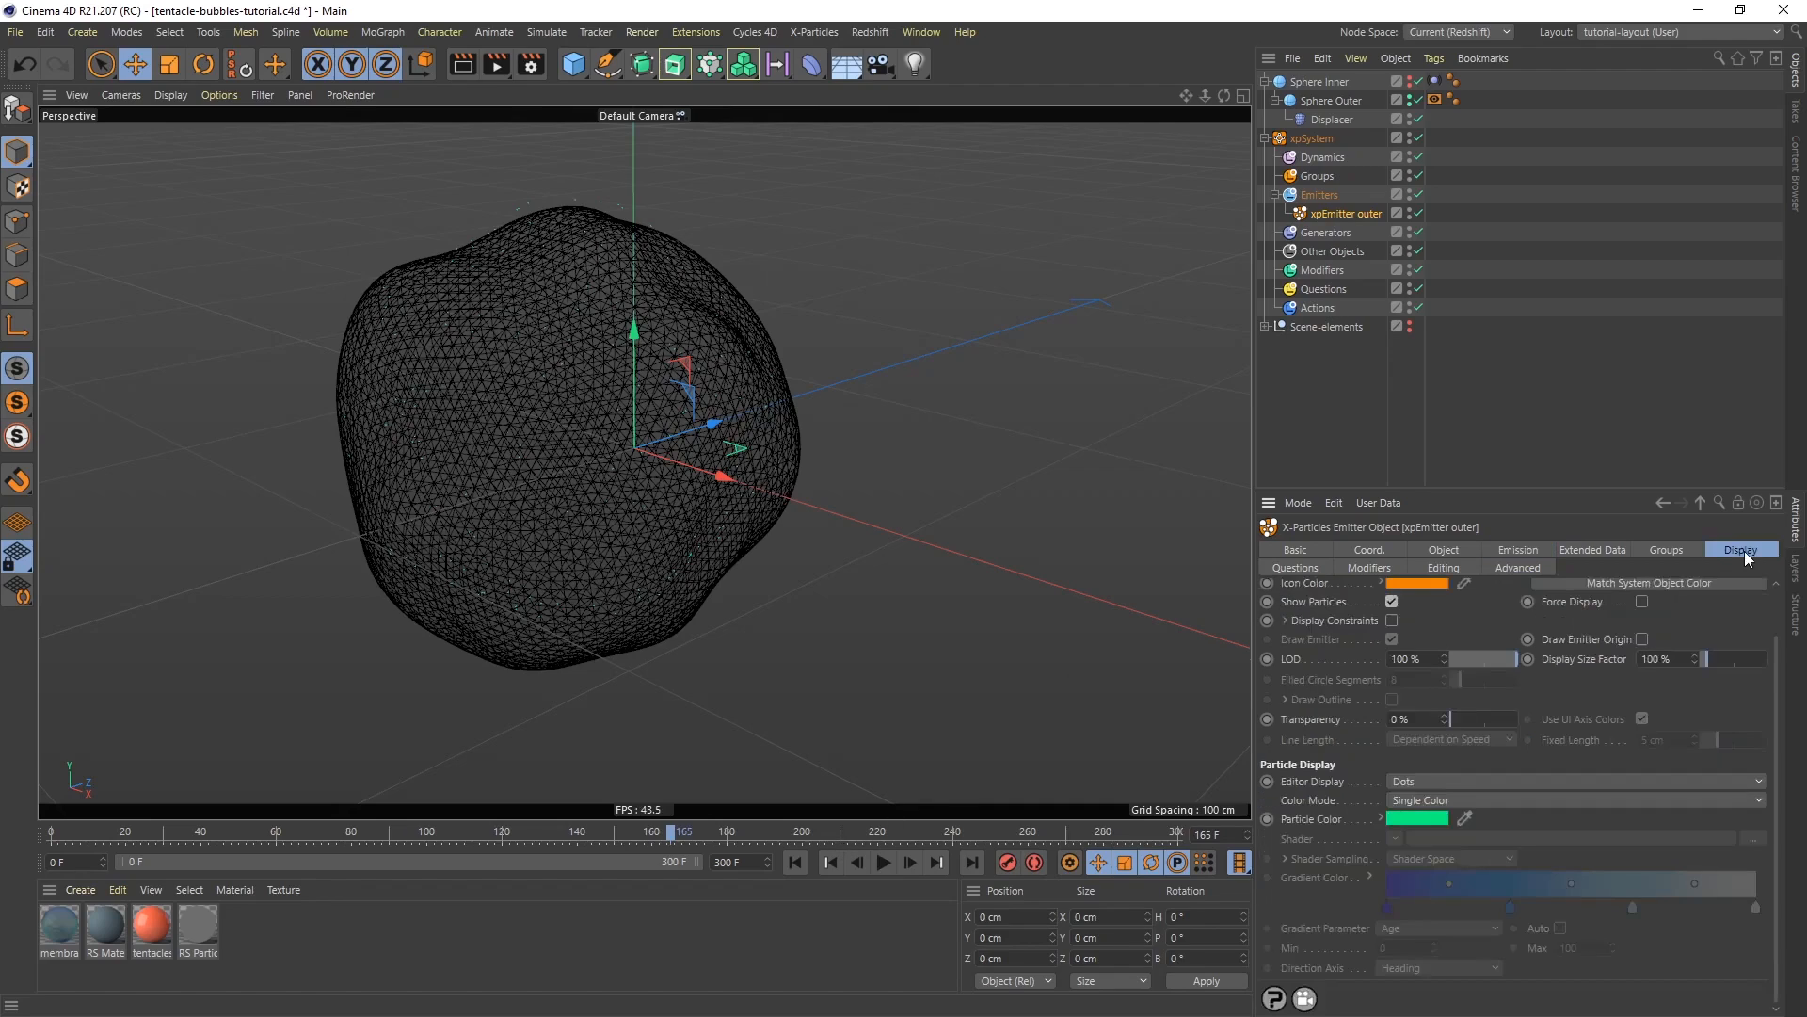
left_click(1427, 782)
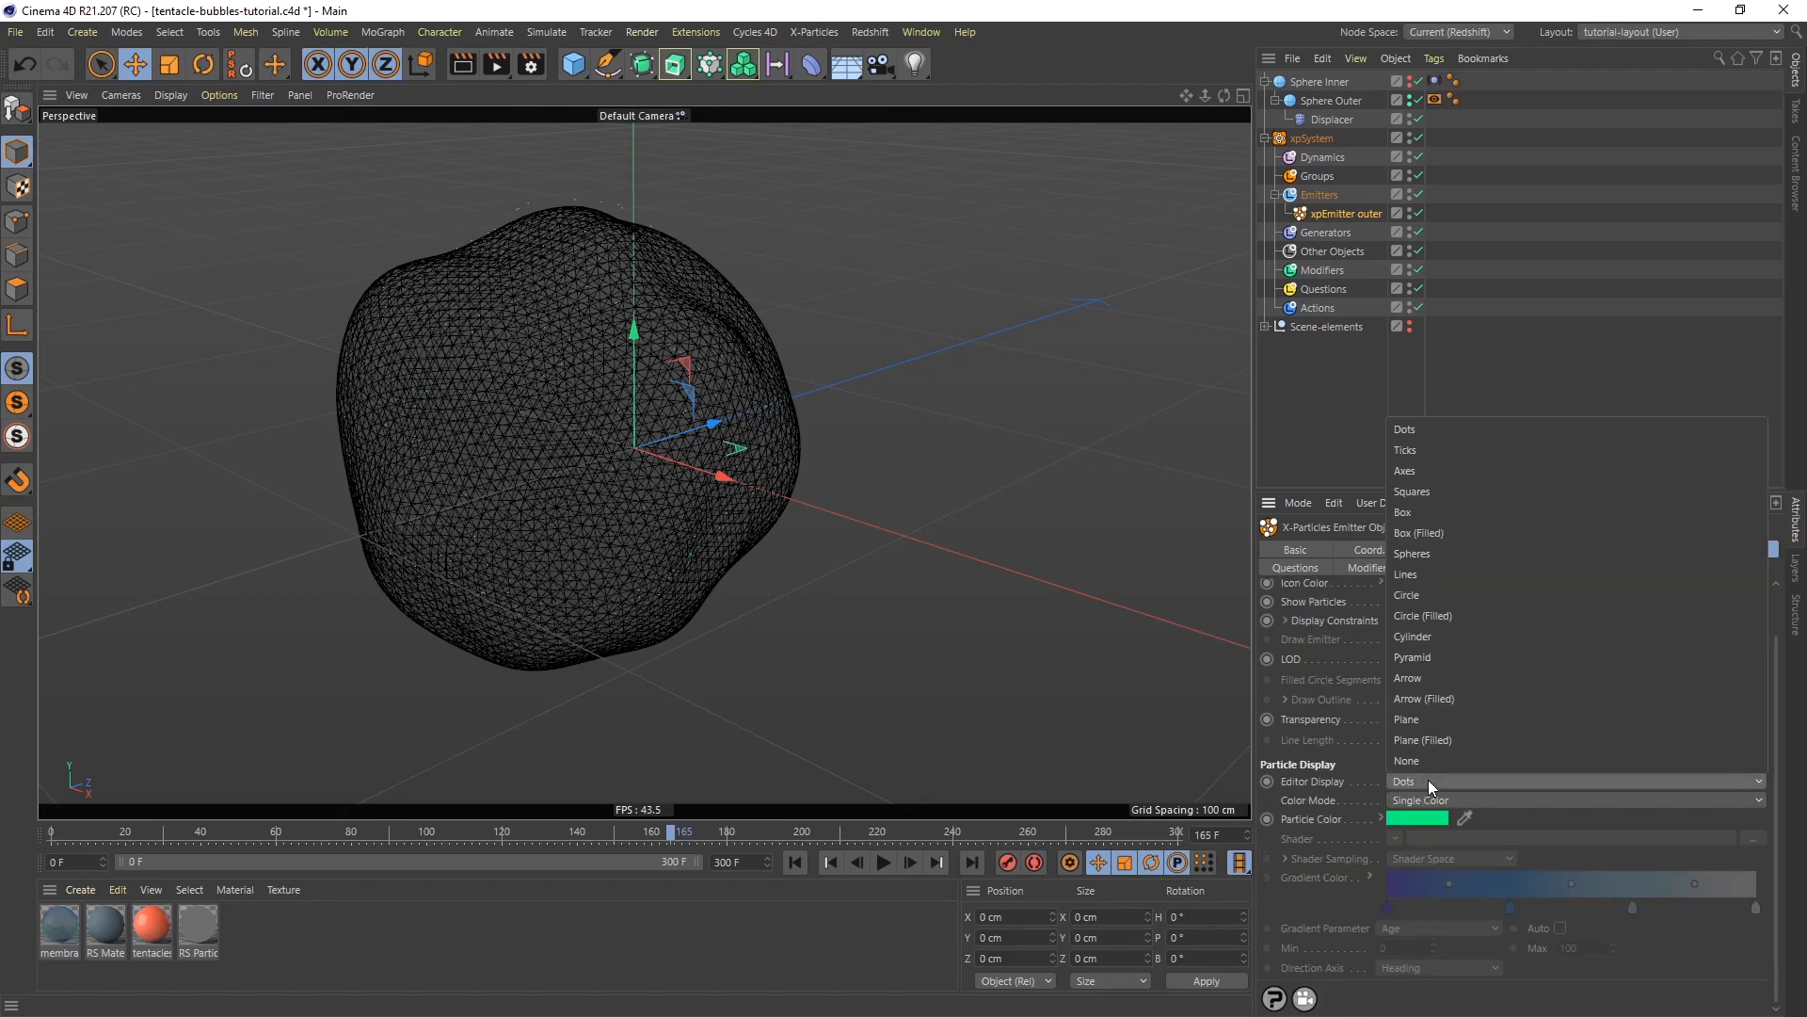
left_click(1421, 593)
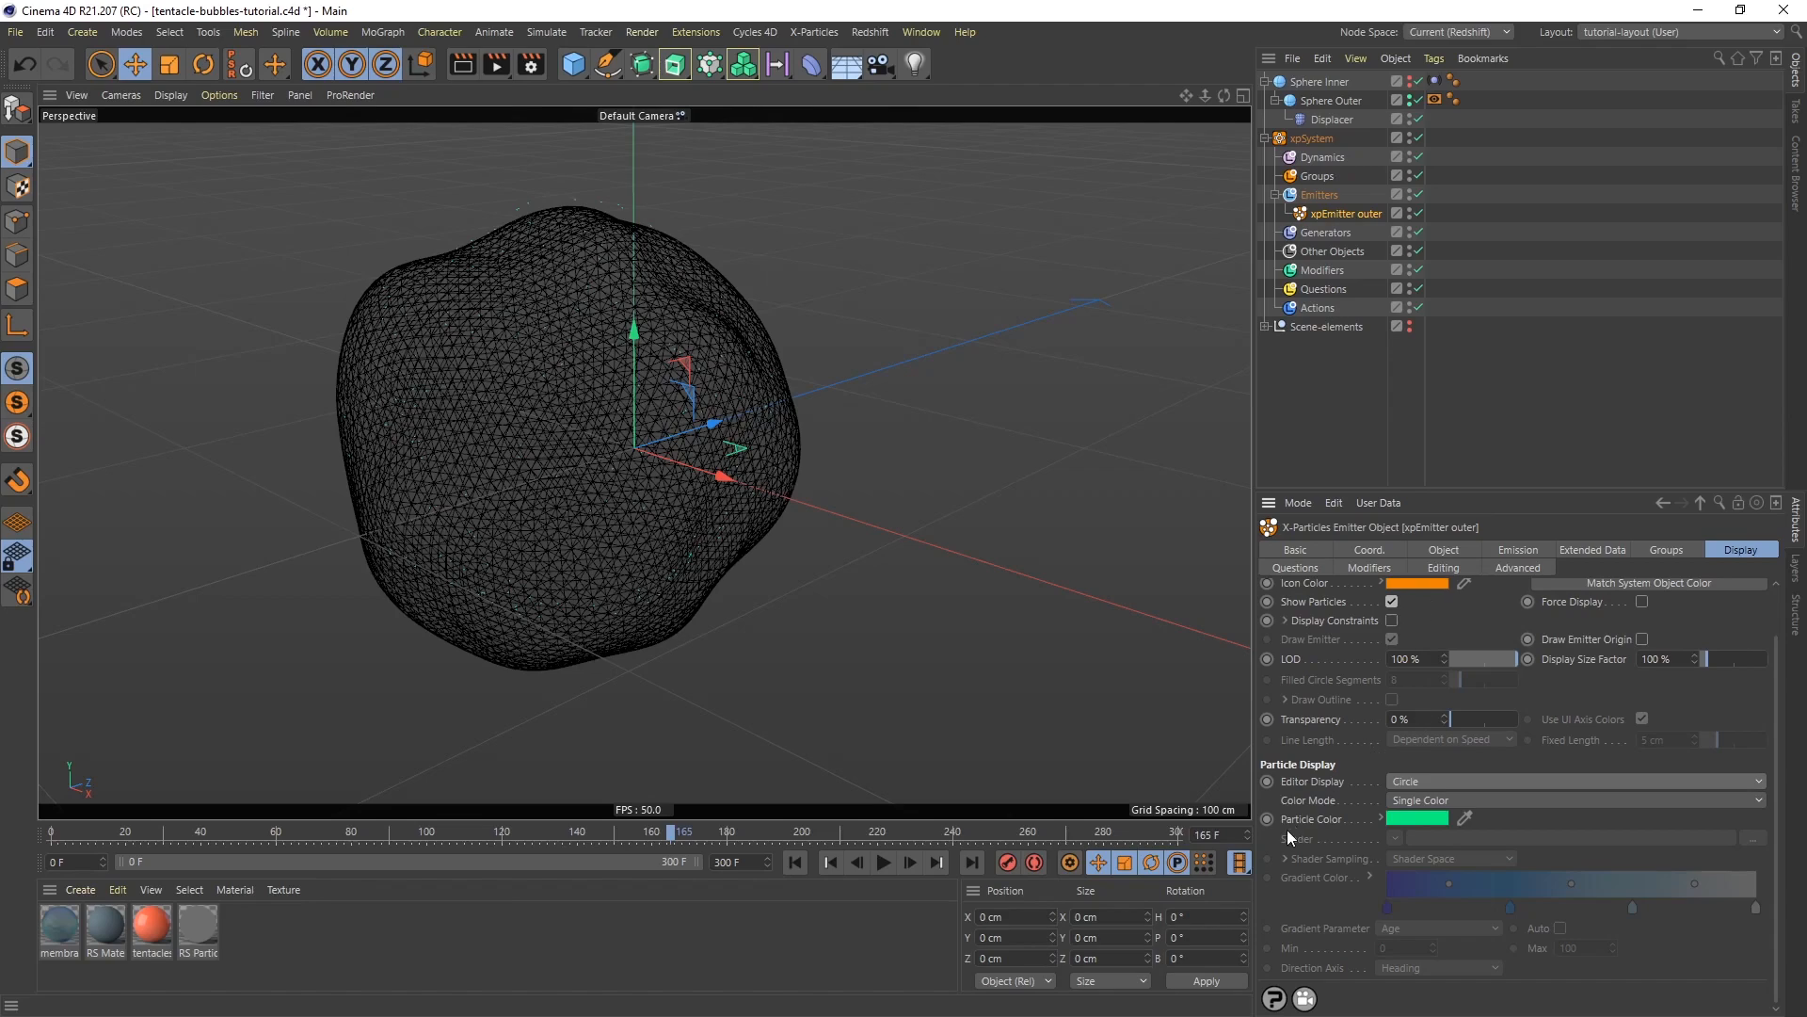
left_click(1421, 797)
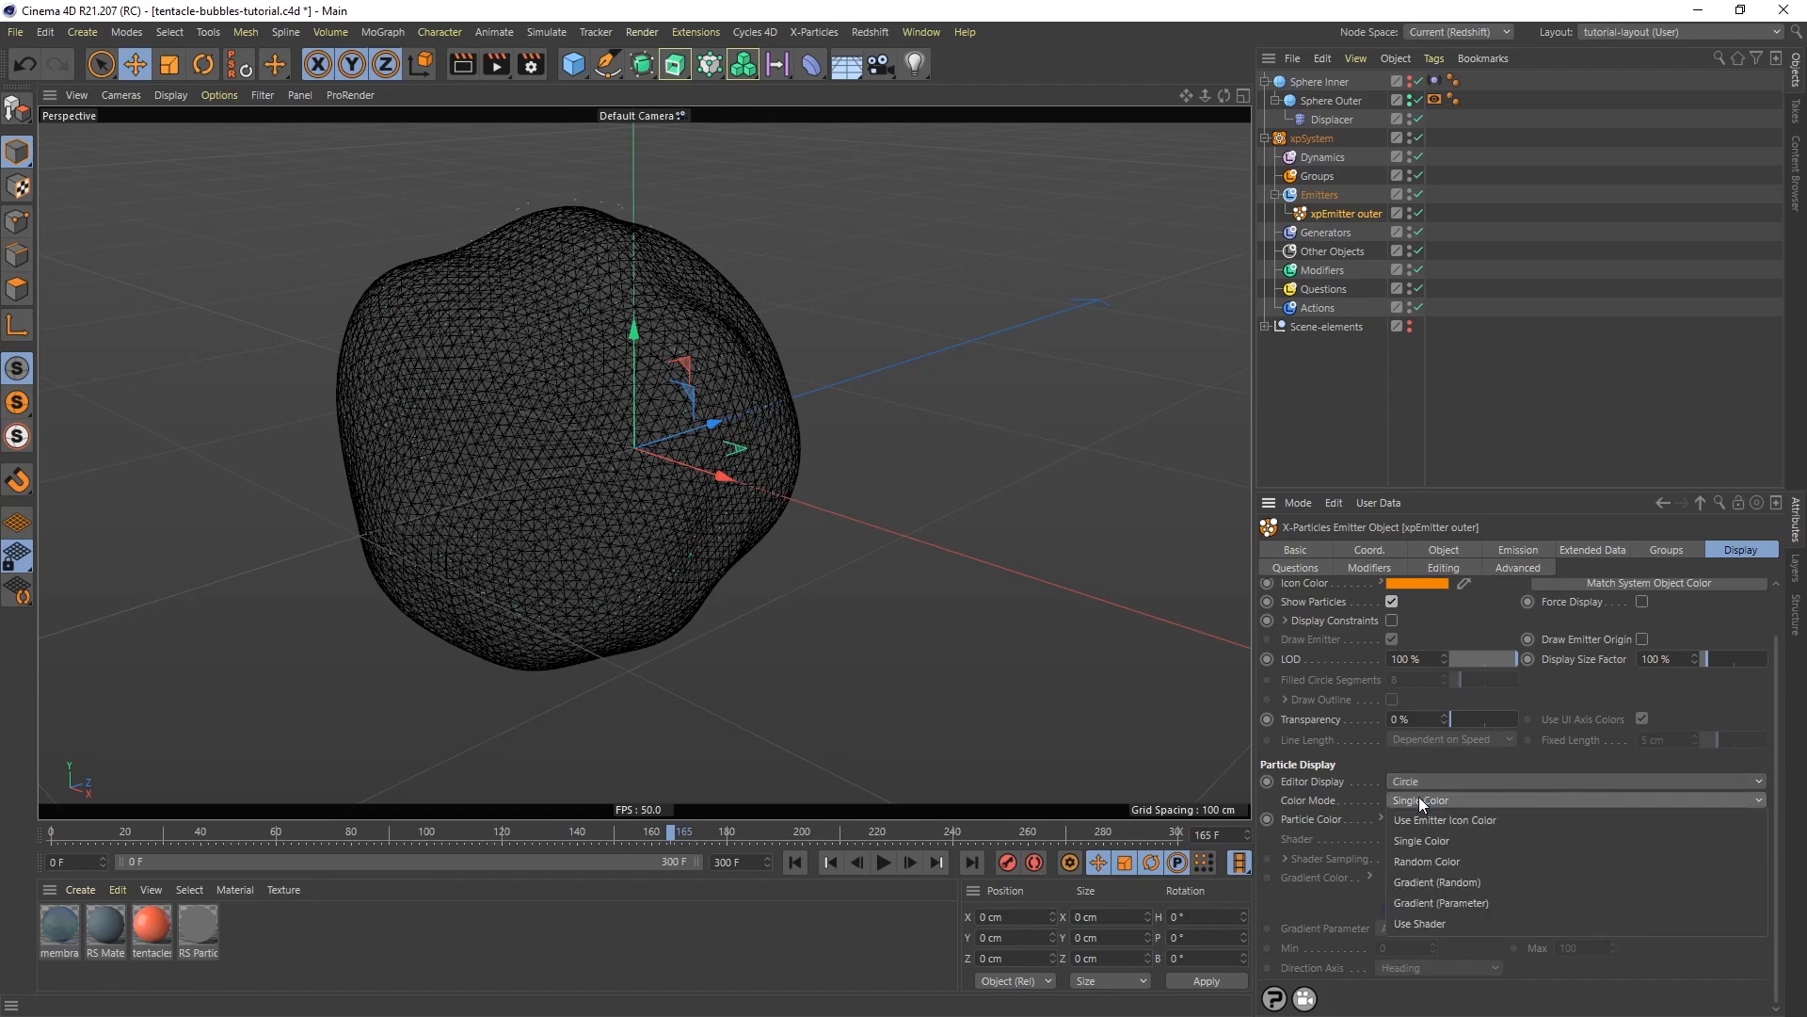
left_click(1410, 879)
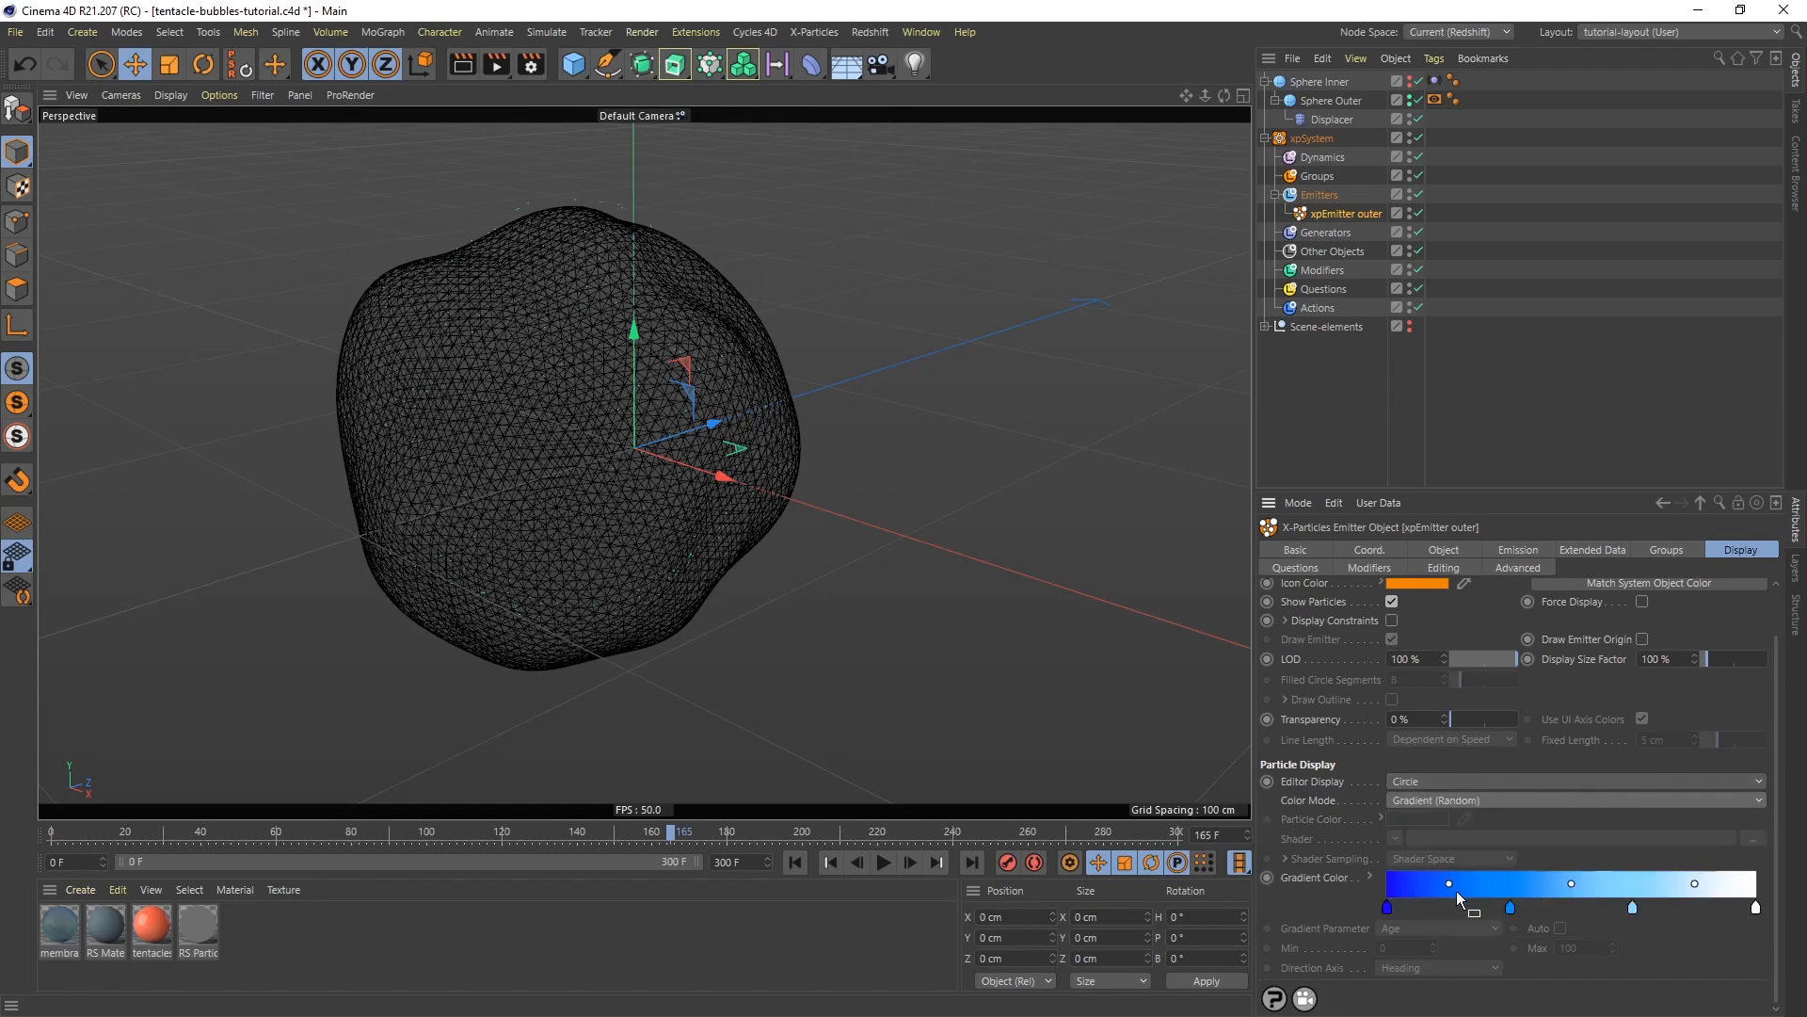
Remove the two middle knots from the particle gradient and recolor the first knot pink with hue 326° and saturation 65%
left_click_drag(1634, 911, 1648, 979)
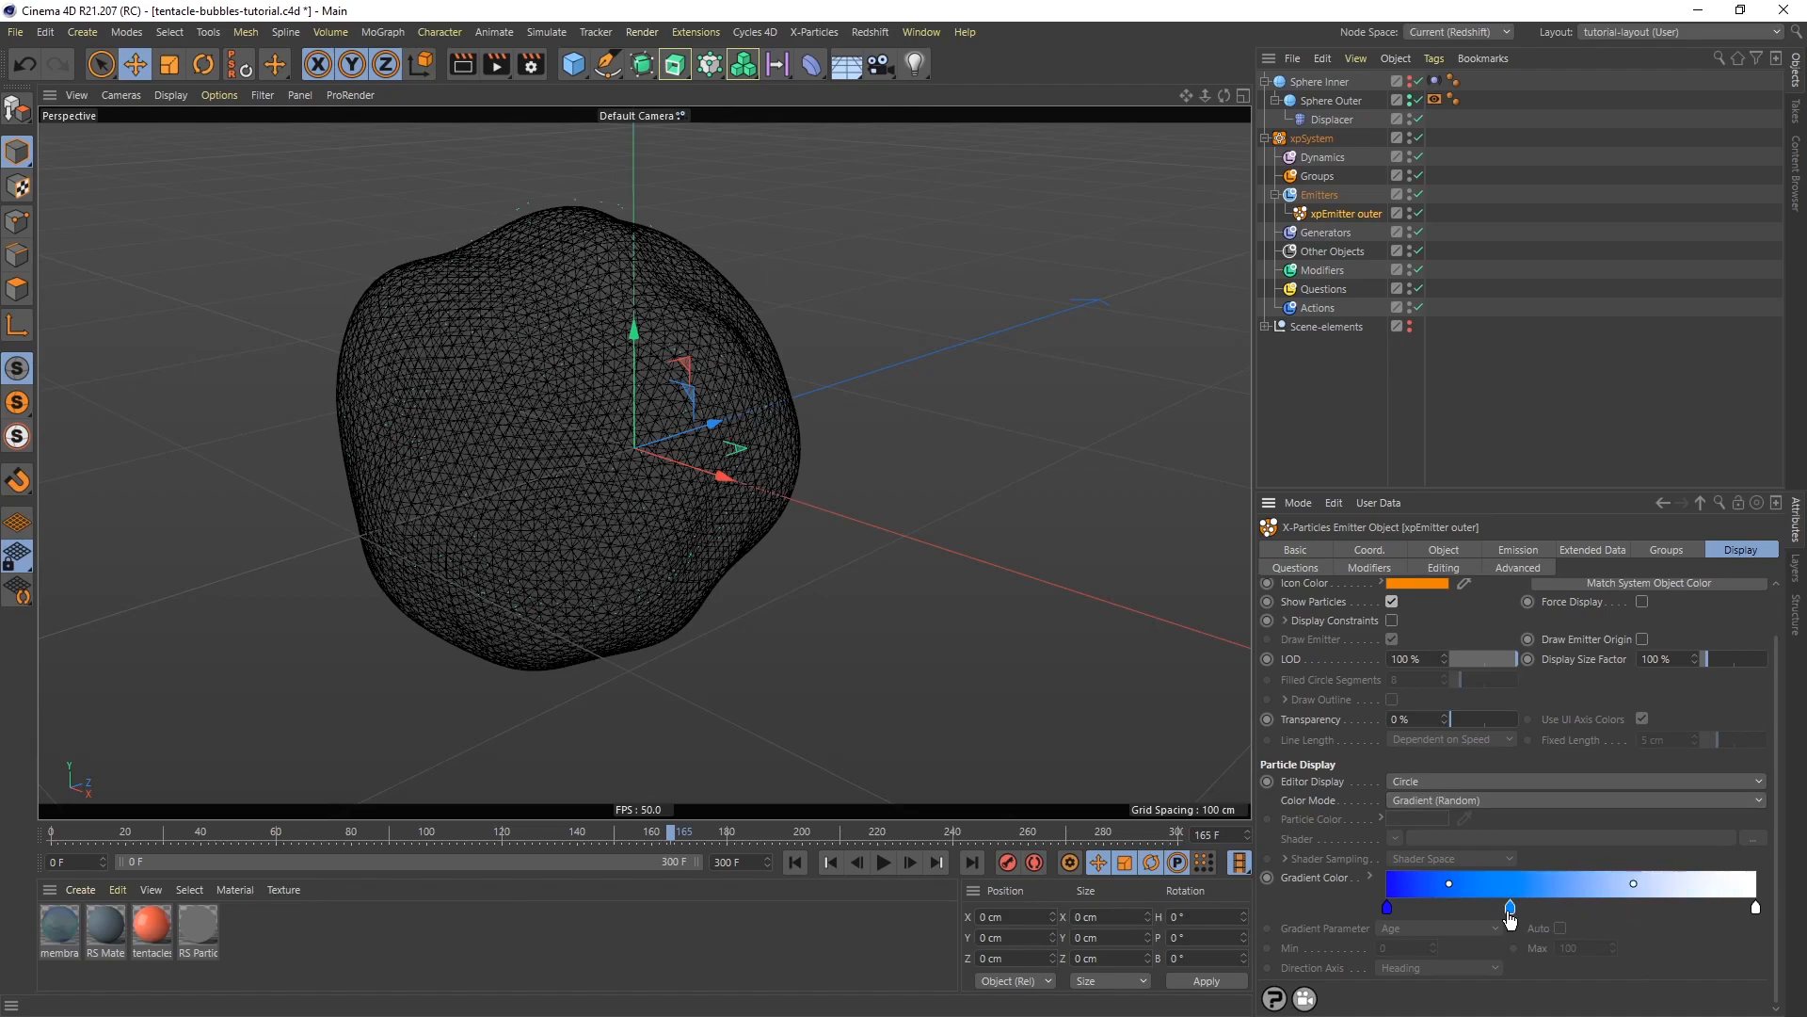
left_click_drag(1511, 912, 1643, 986)
left_click(1389, 909)
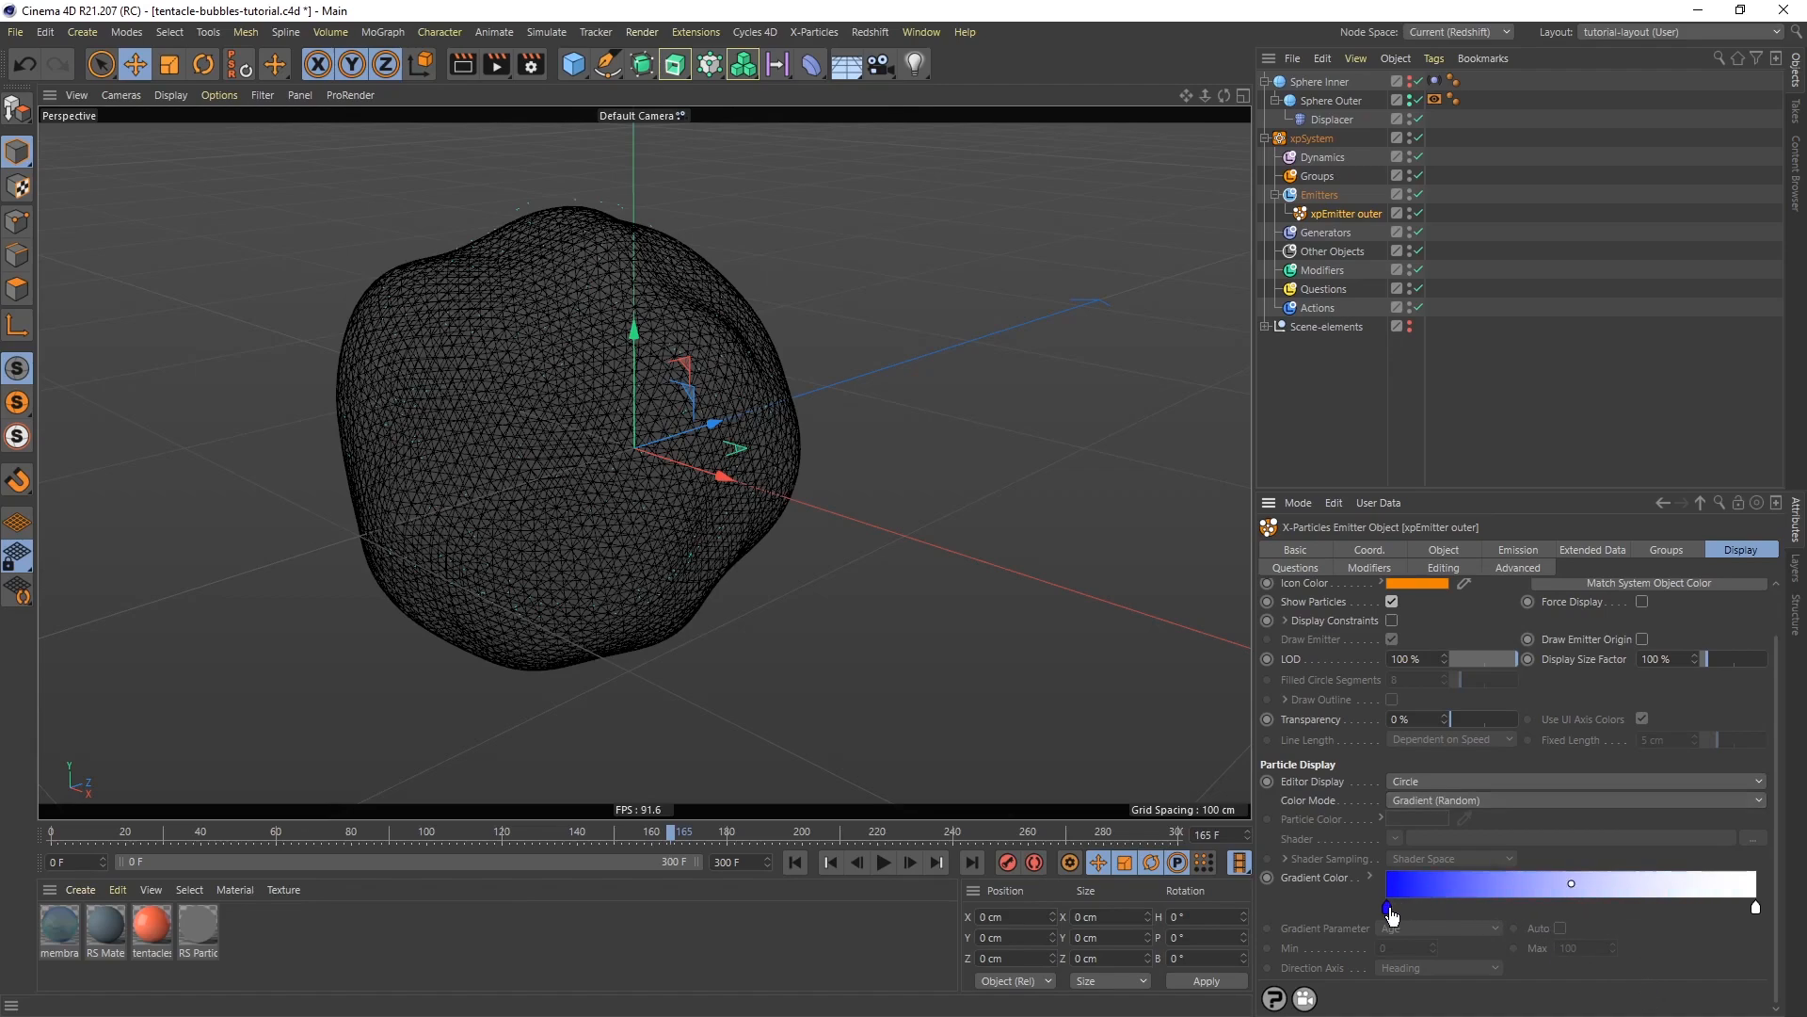
left_click(1371, 876)
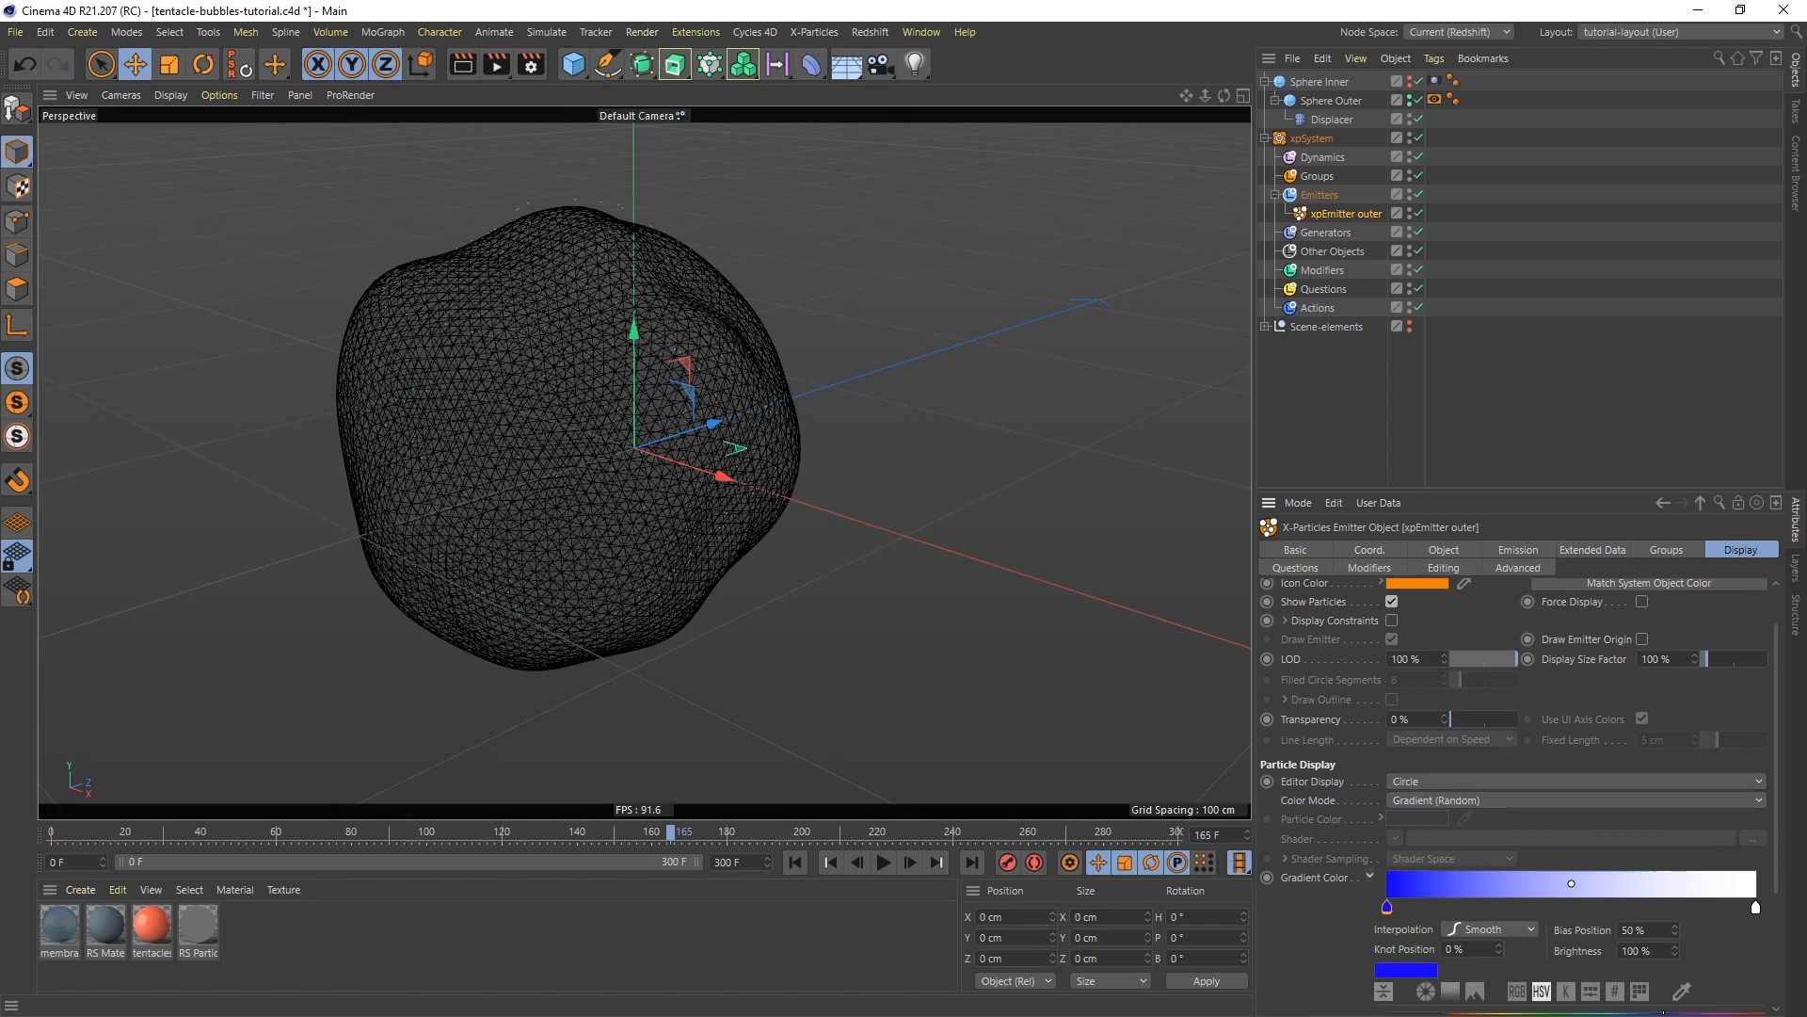
scroll(1770, 841, "down", 3)
mouse_move(1708, 871)
left_mouse_down()
mouse_move(1726, 872)
mouse_move(1647, 887)
mouse_move(1737, 877)
left_mouse_up()
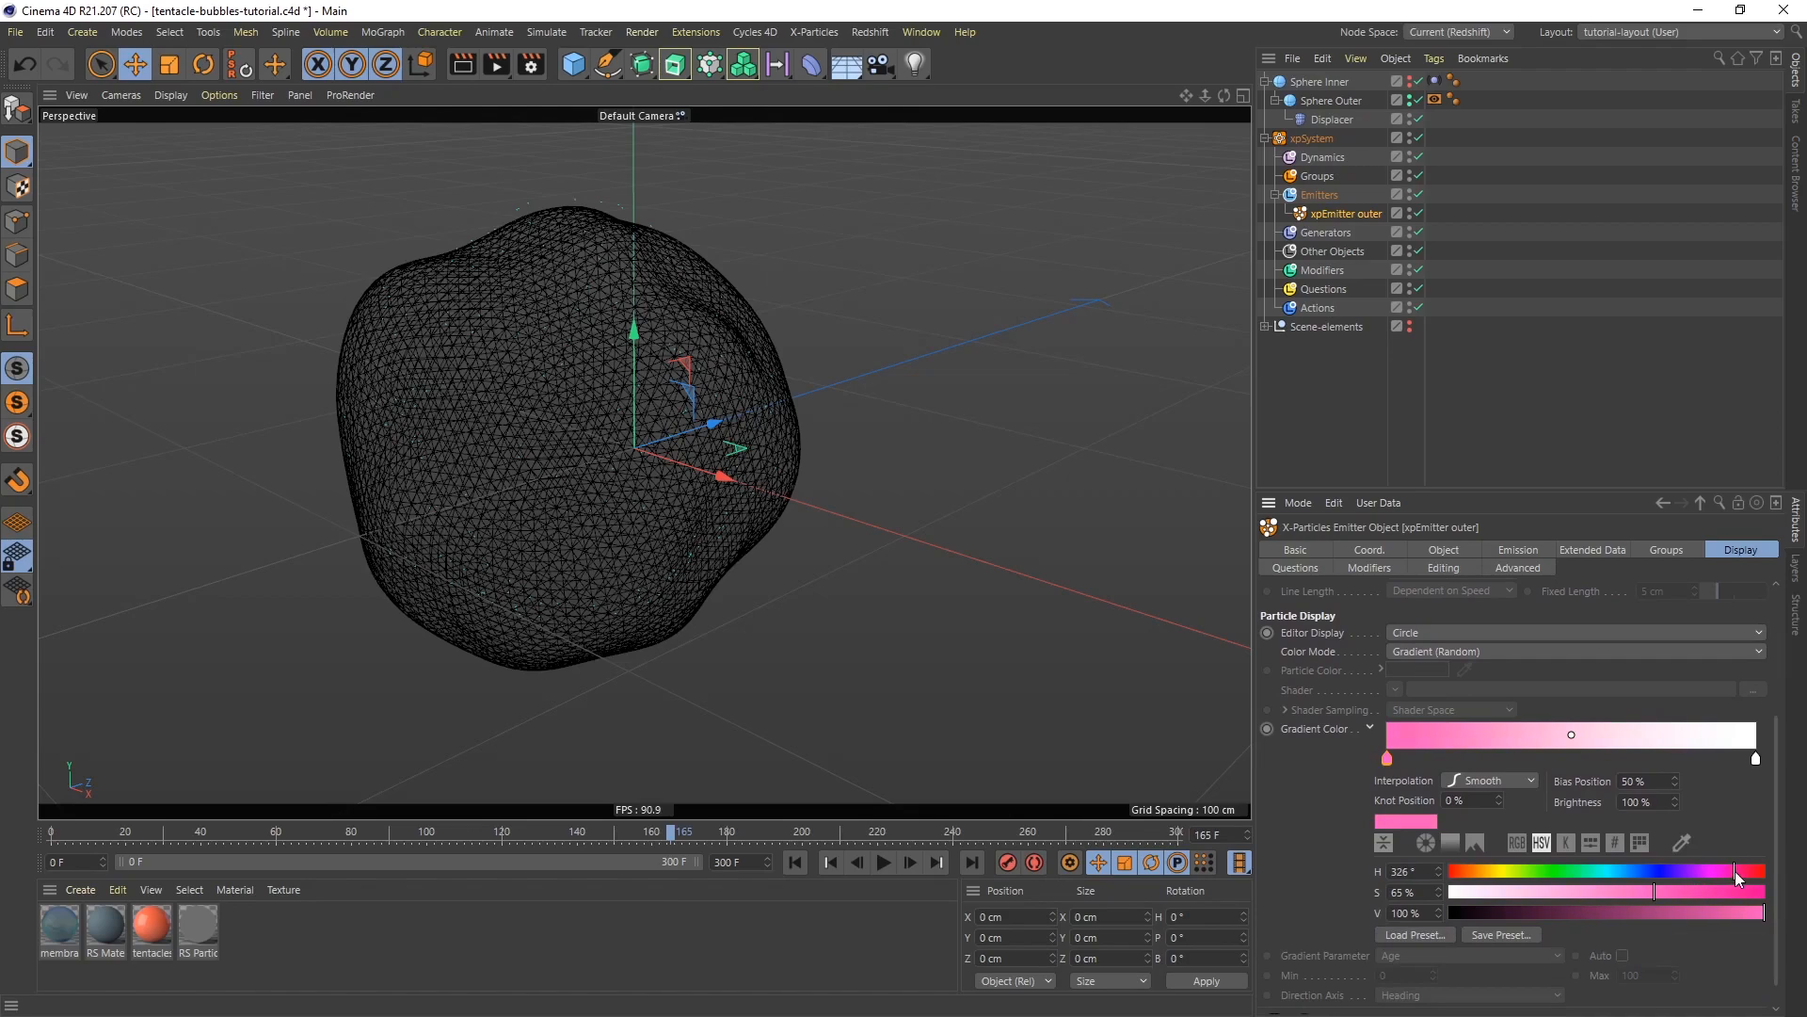
Tint the gradient's white end knot pale pink with 8% saturation, preview the animation and return to frame 0
left_click(1753, 759)
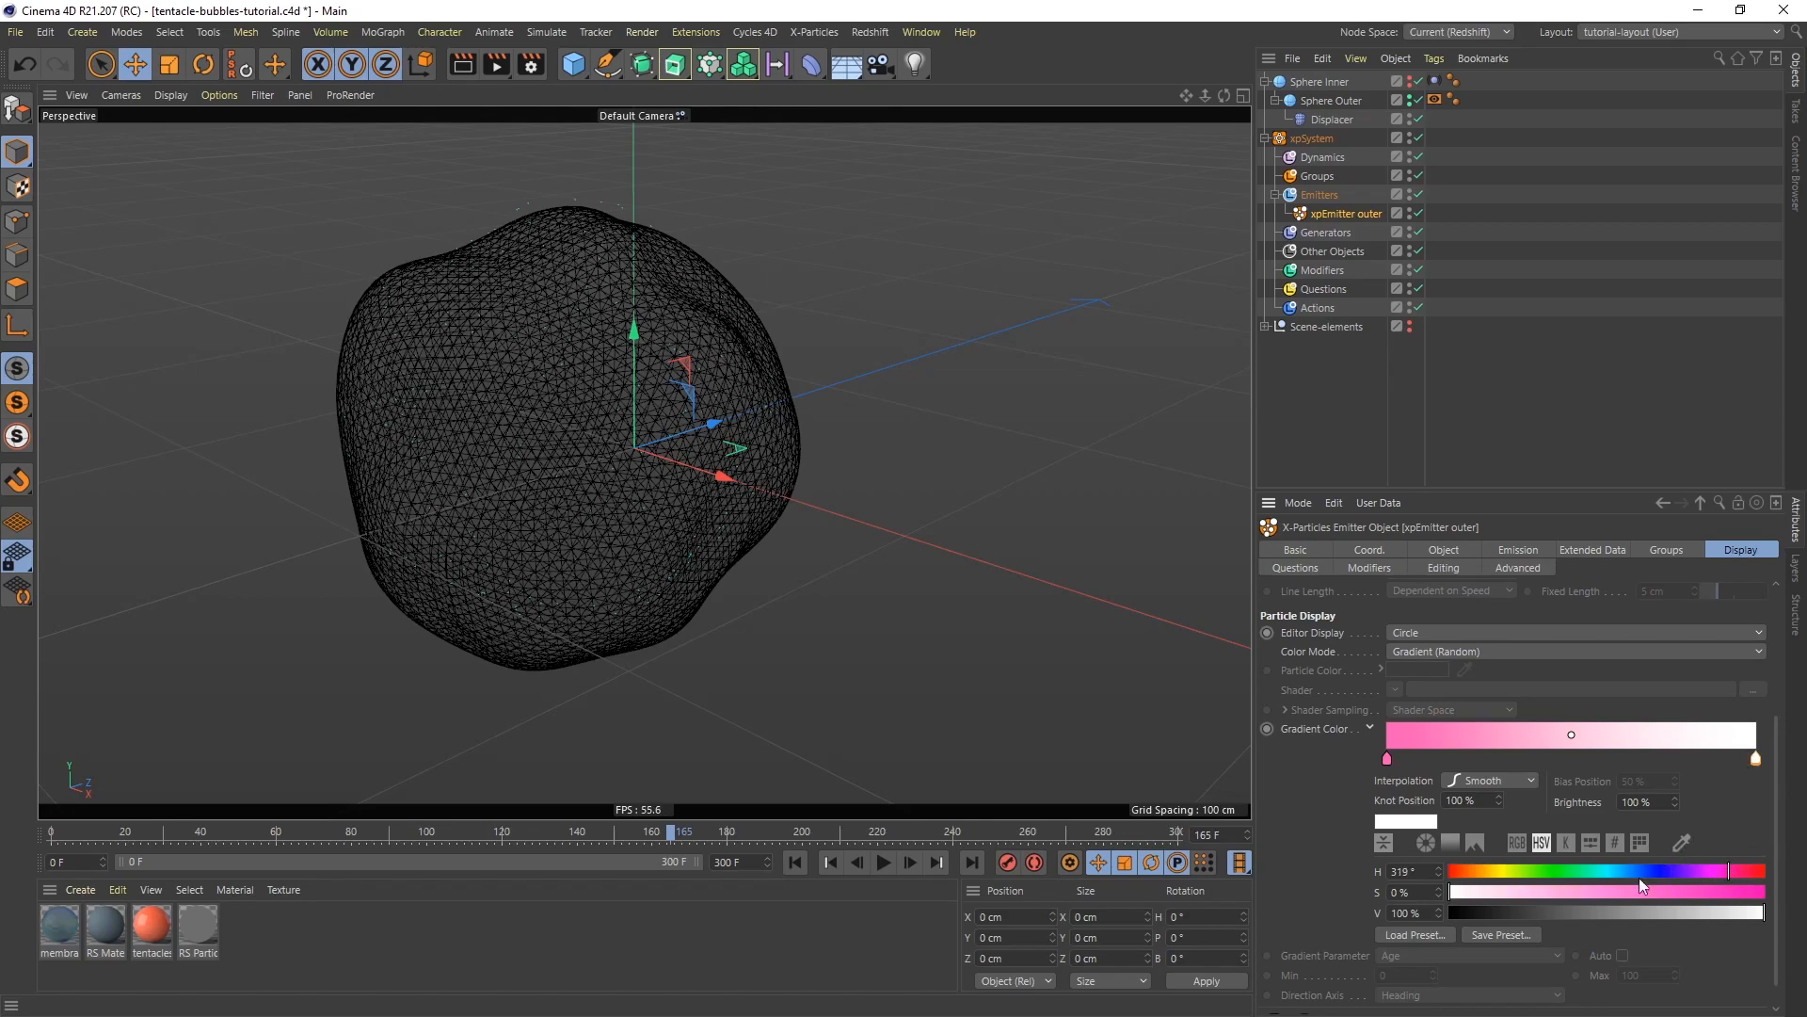
left_click_drag(1478, 894, 1475, 900)
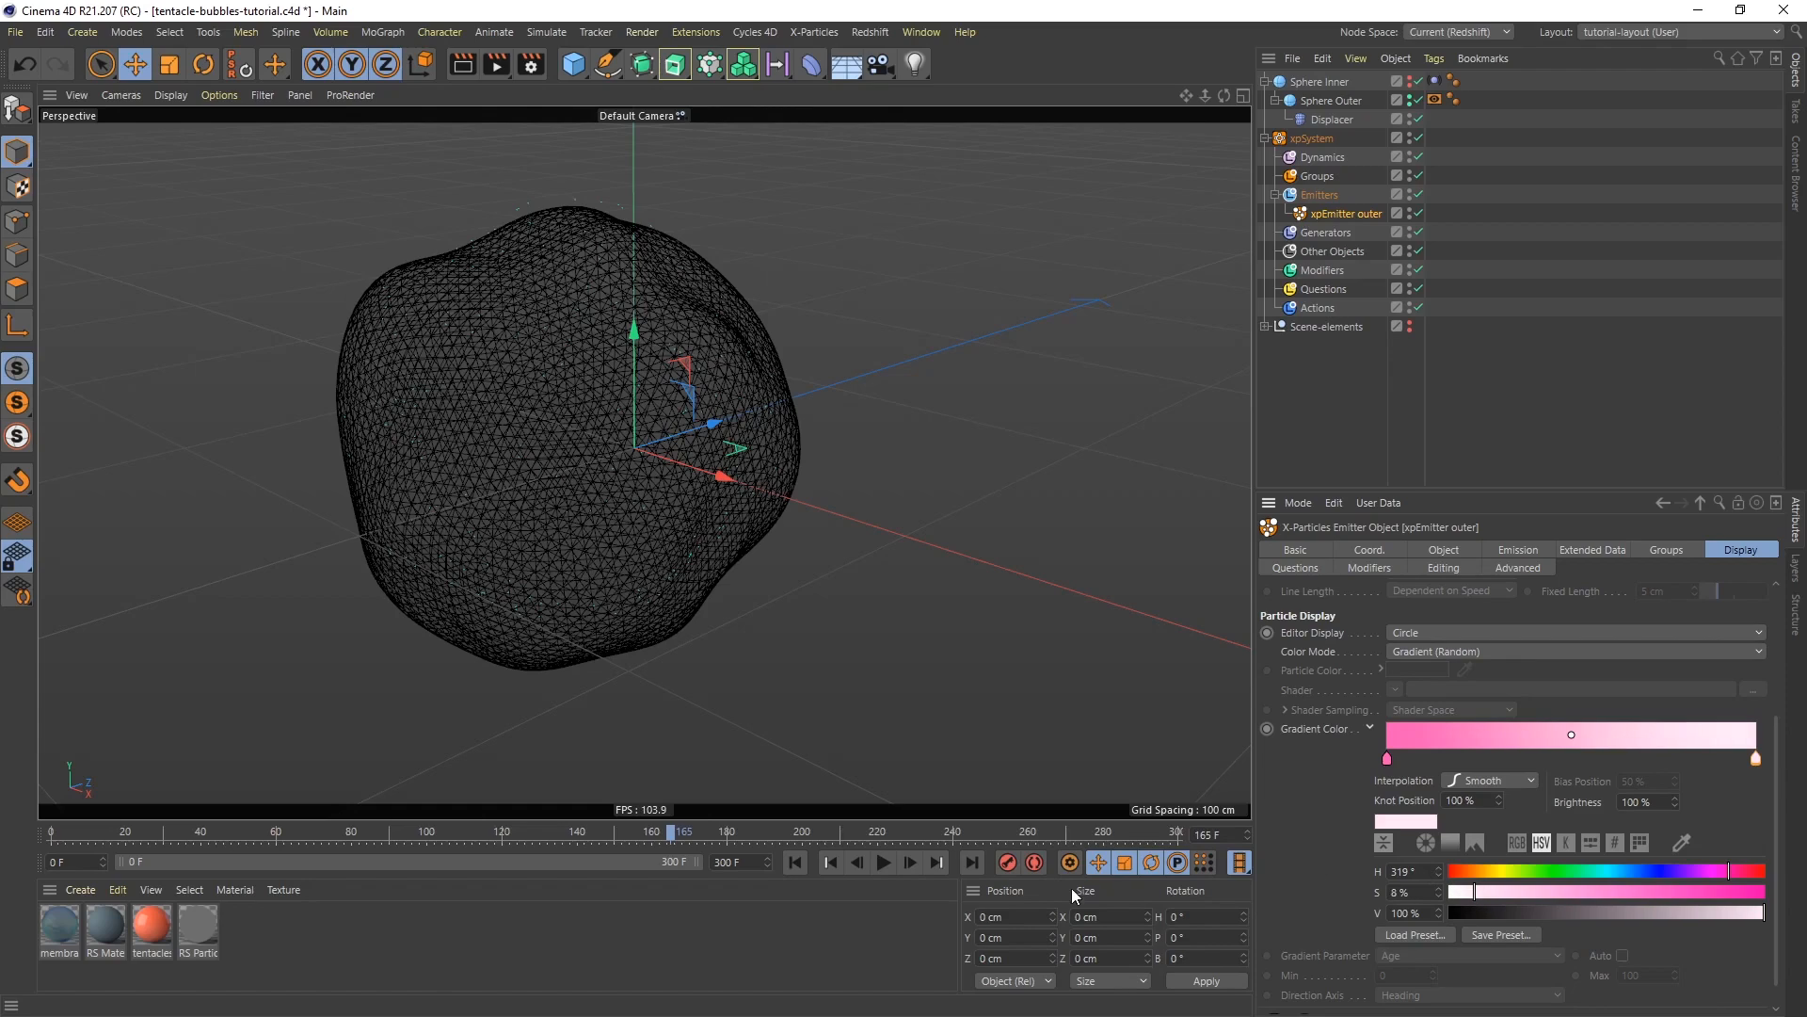
left_click(794, 862)
left_click(885, 864)
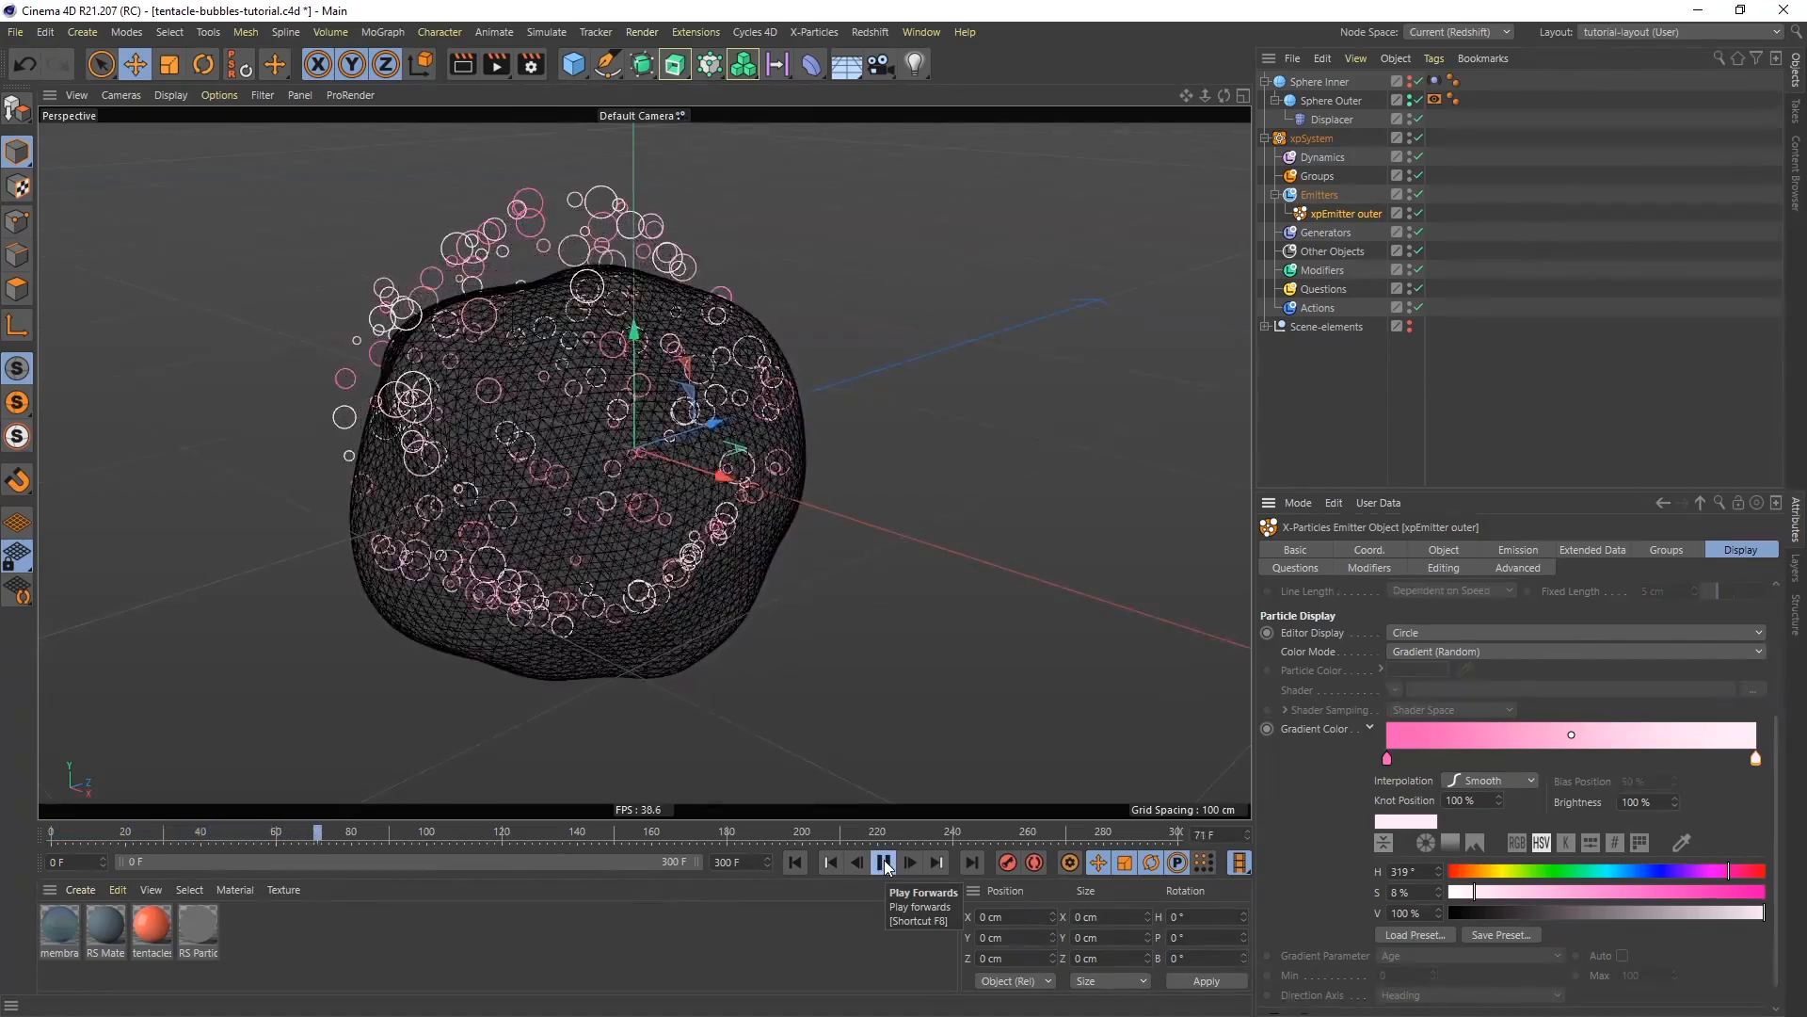
left_click(885, 864)
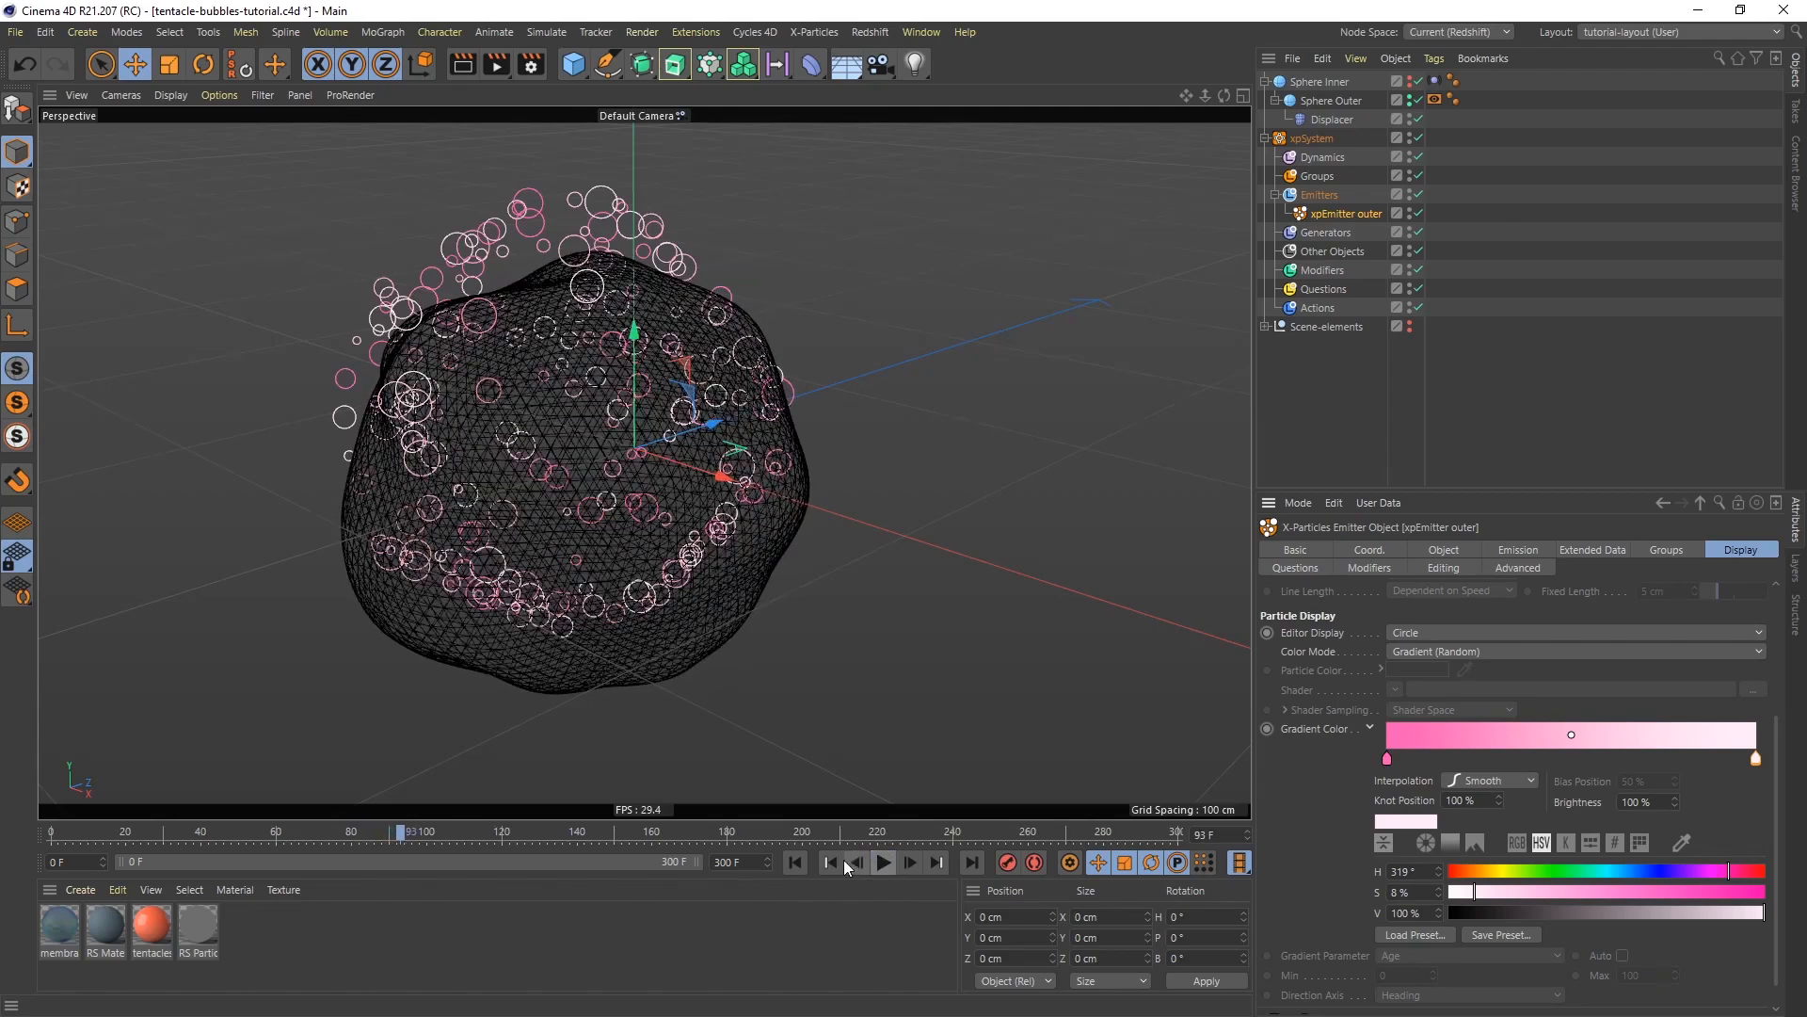
left_click(796, 863)
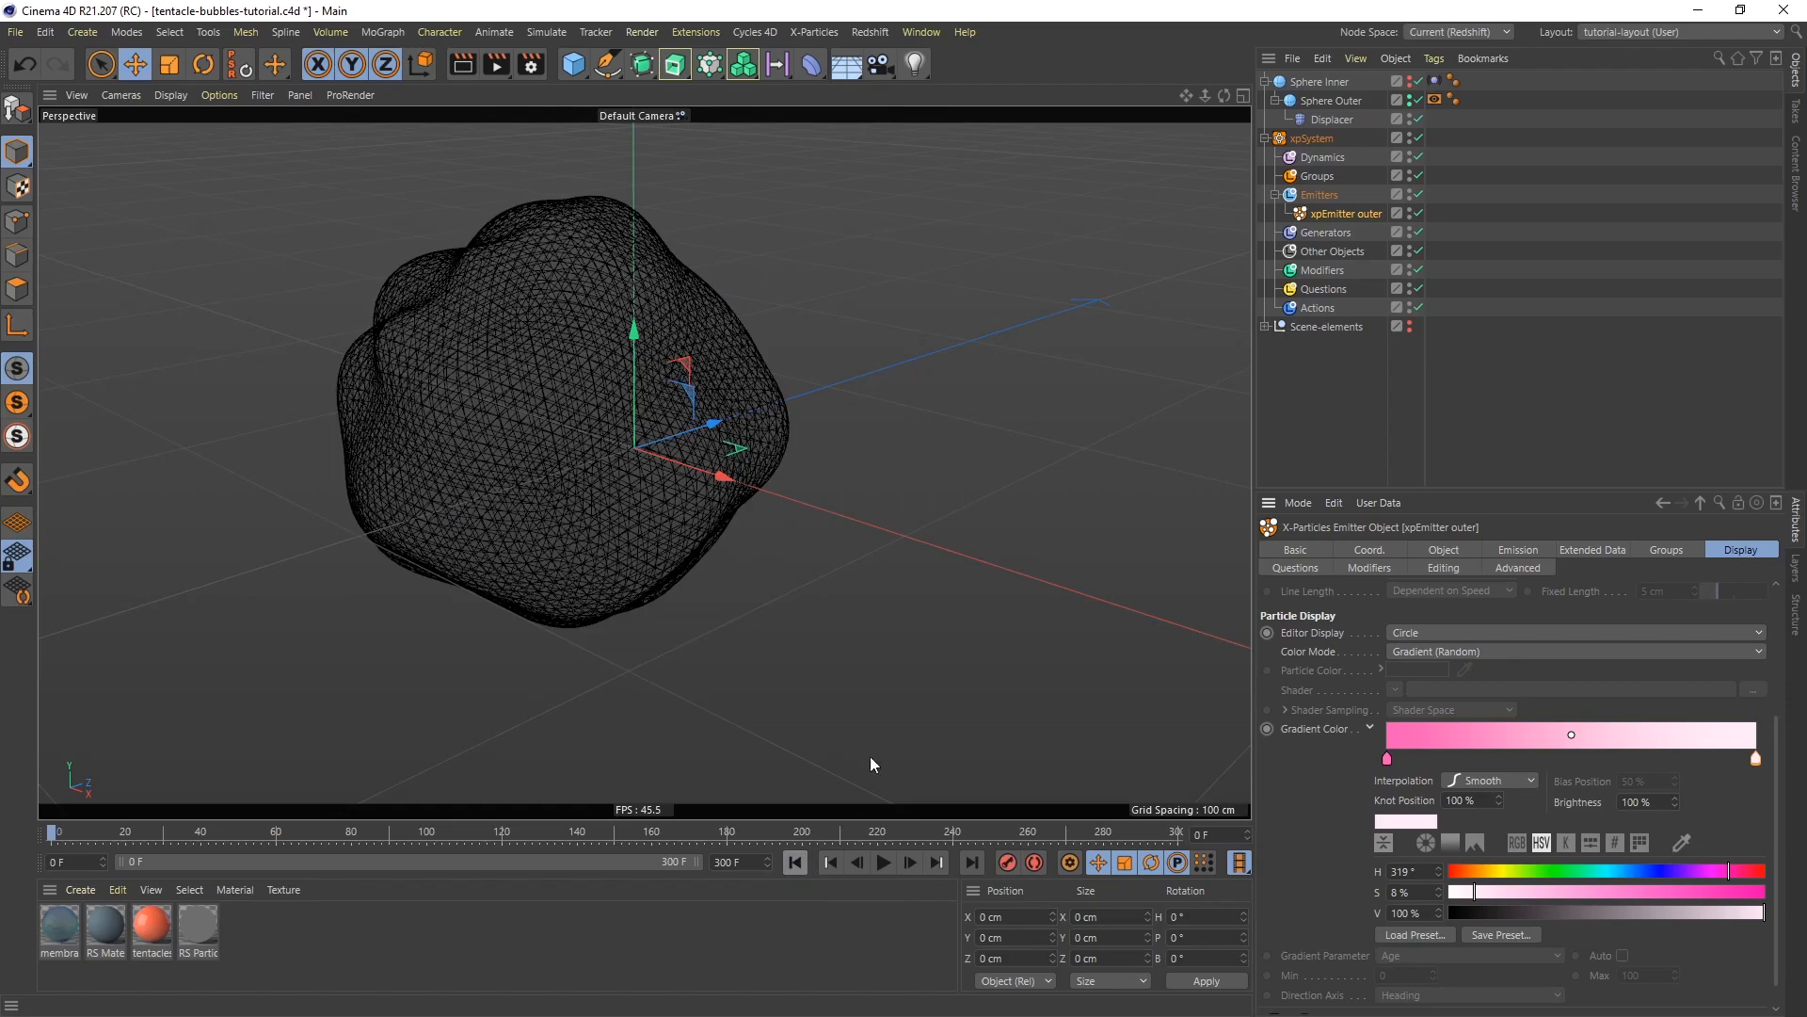
Add an xpFollowSurface motion modifier to the particle system with Sphere Outer as its surface object
left_click(1321, 271)
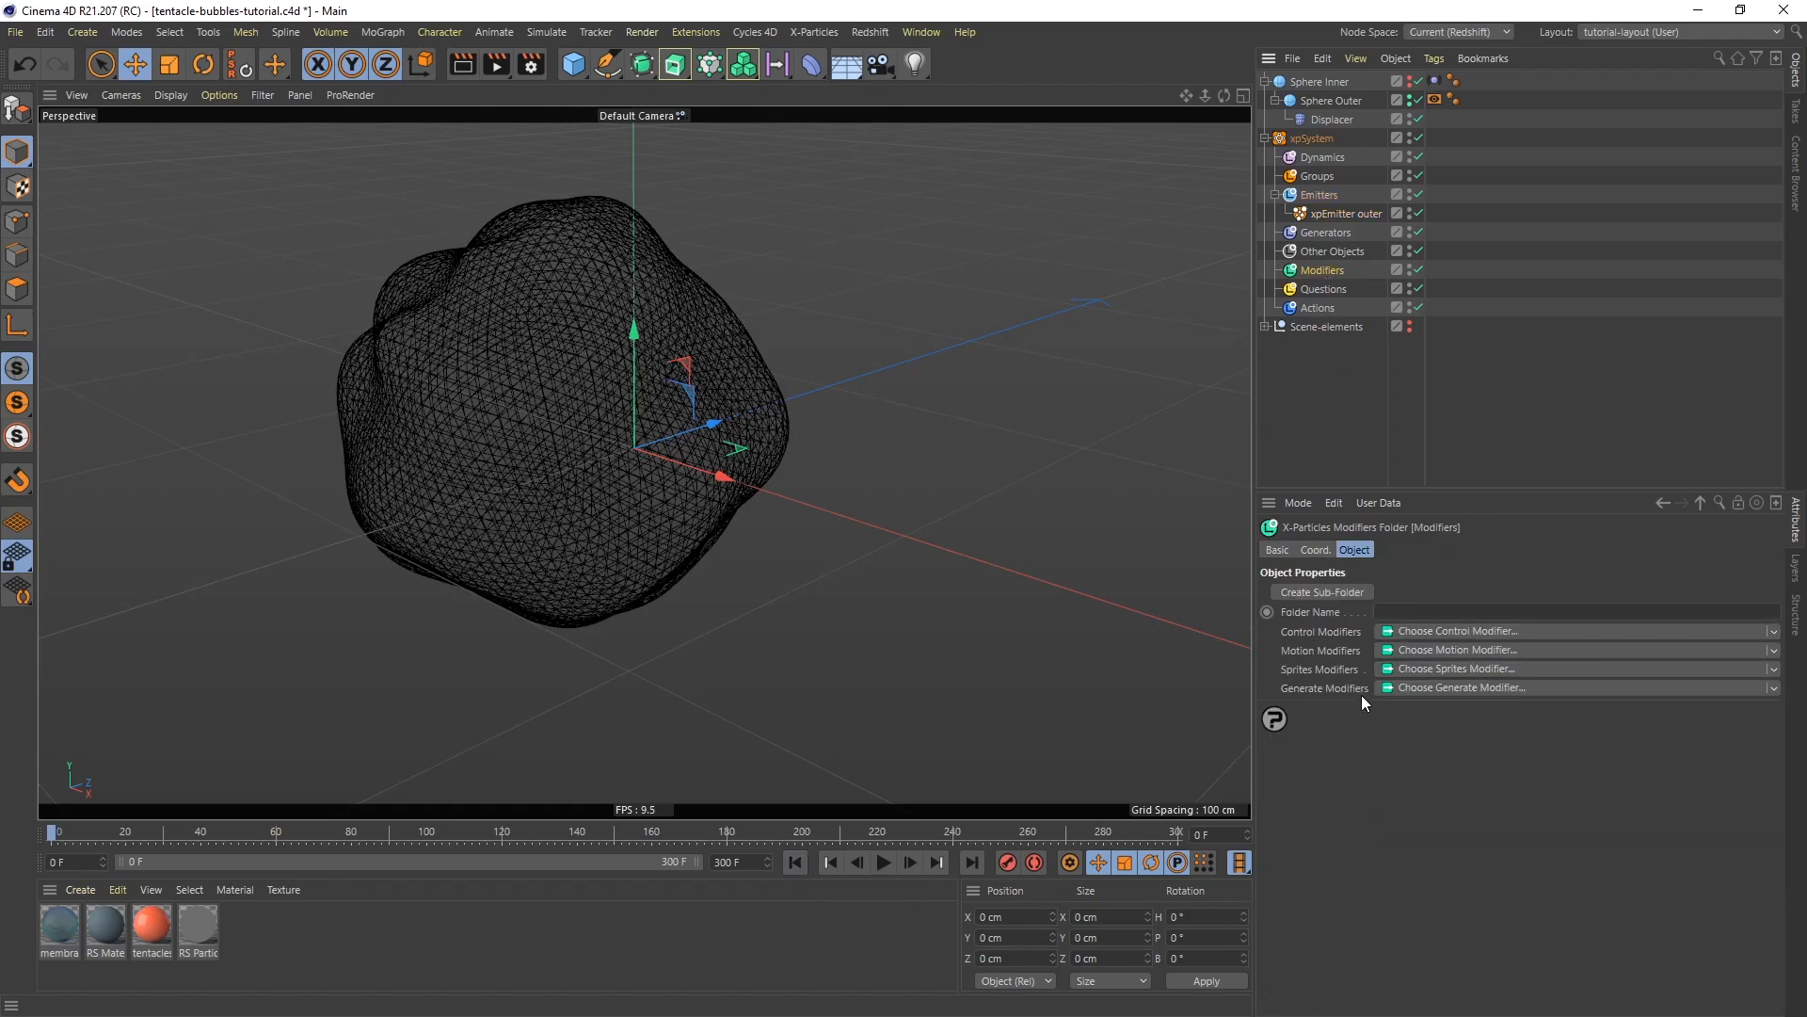
left_click(1412, 650)
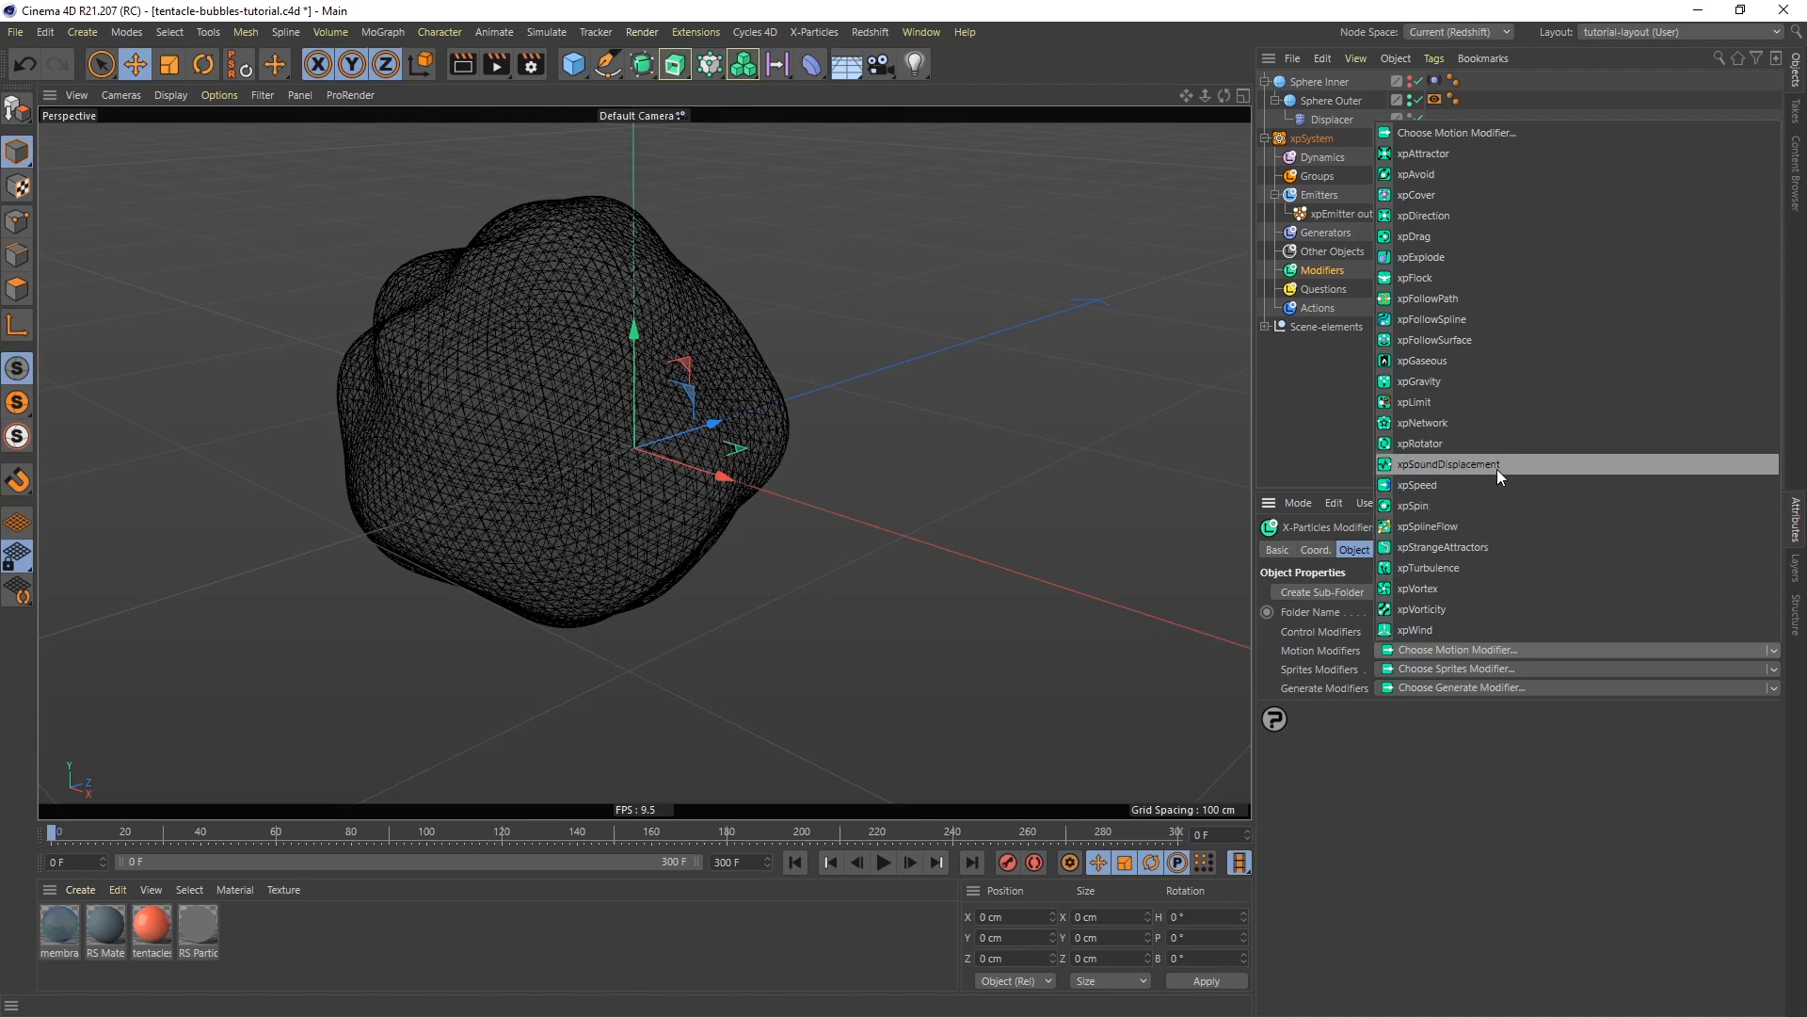
left_click(1438, 338)
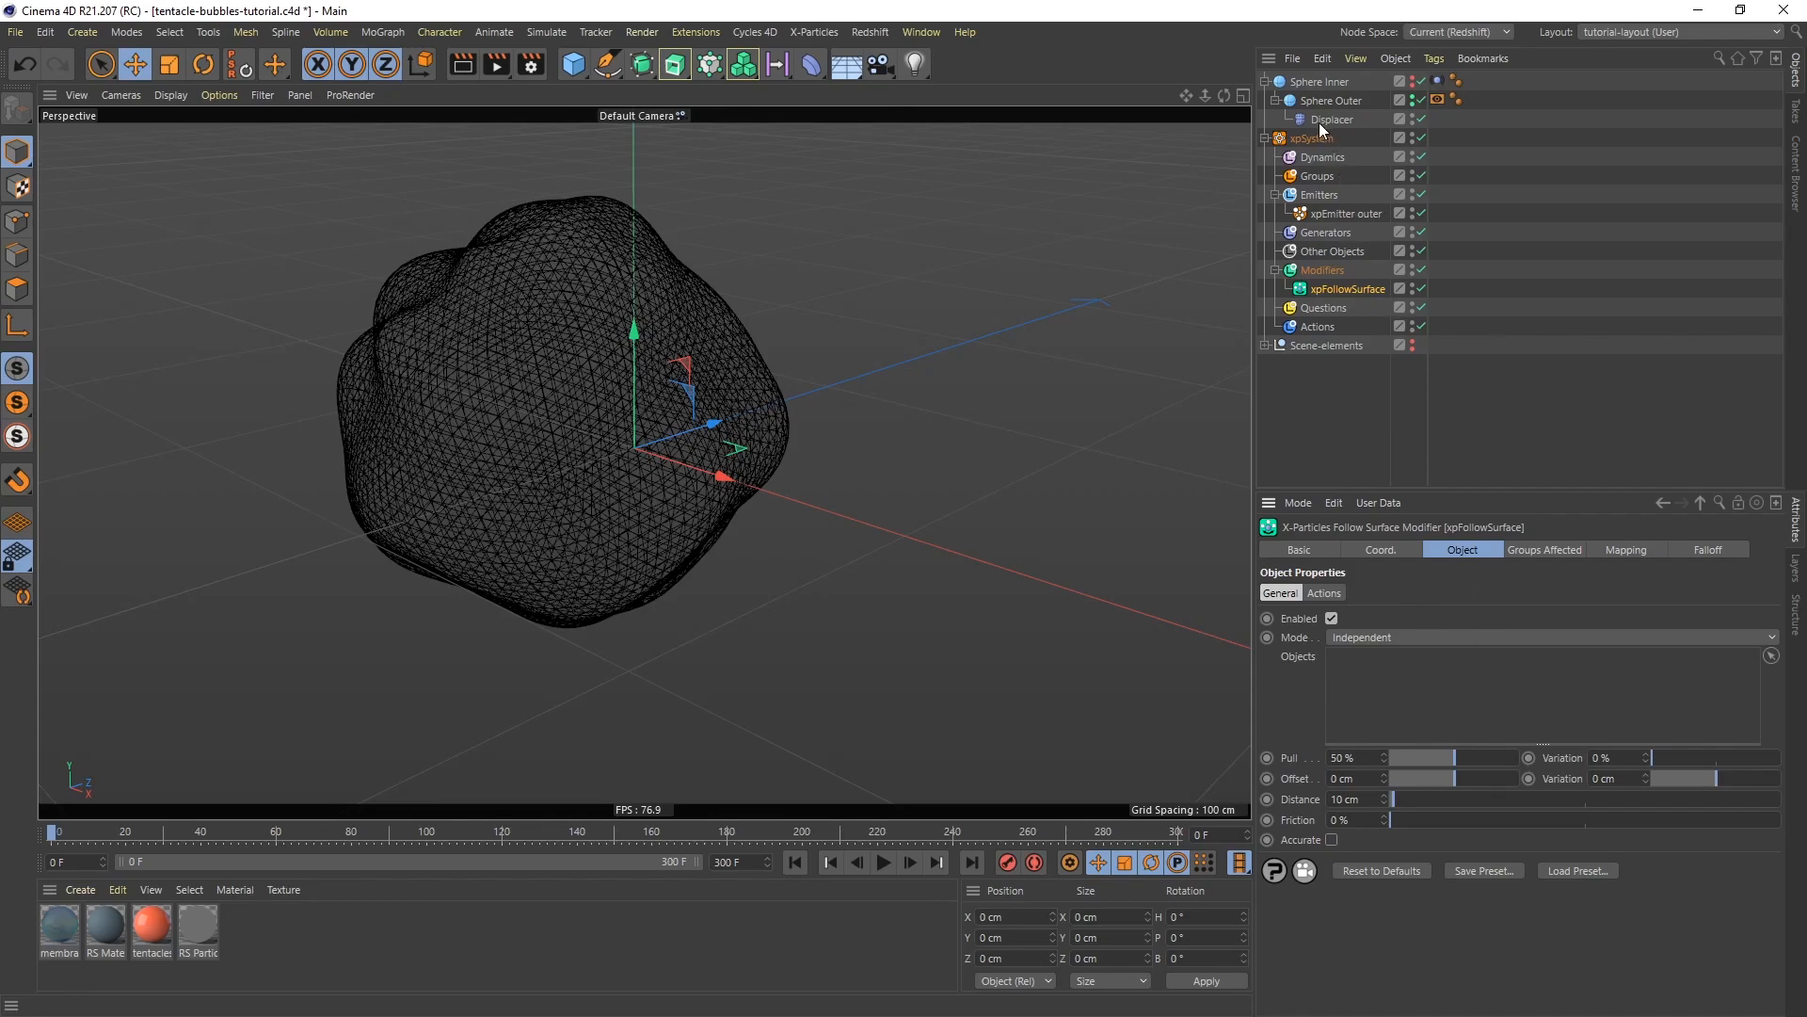
left_click_drag(1318, 100, 1402, 678)
Preview the particles following the surface, and set the modifier's pull to 100%
left_click(883, 862)
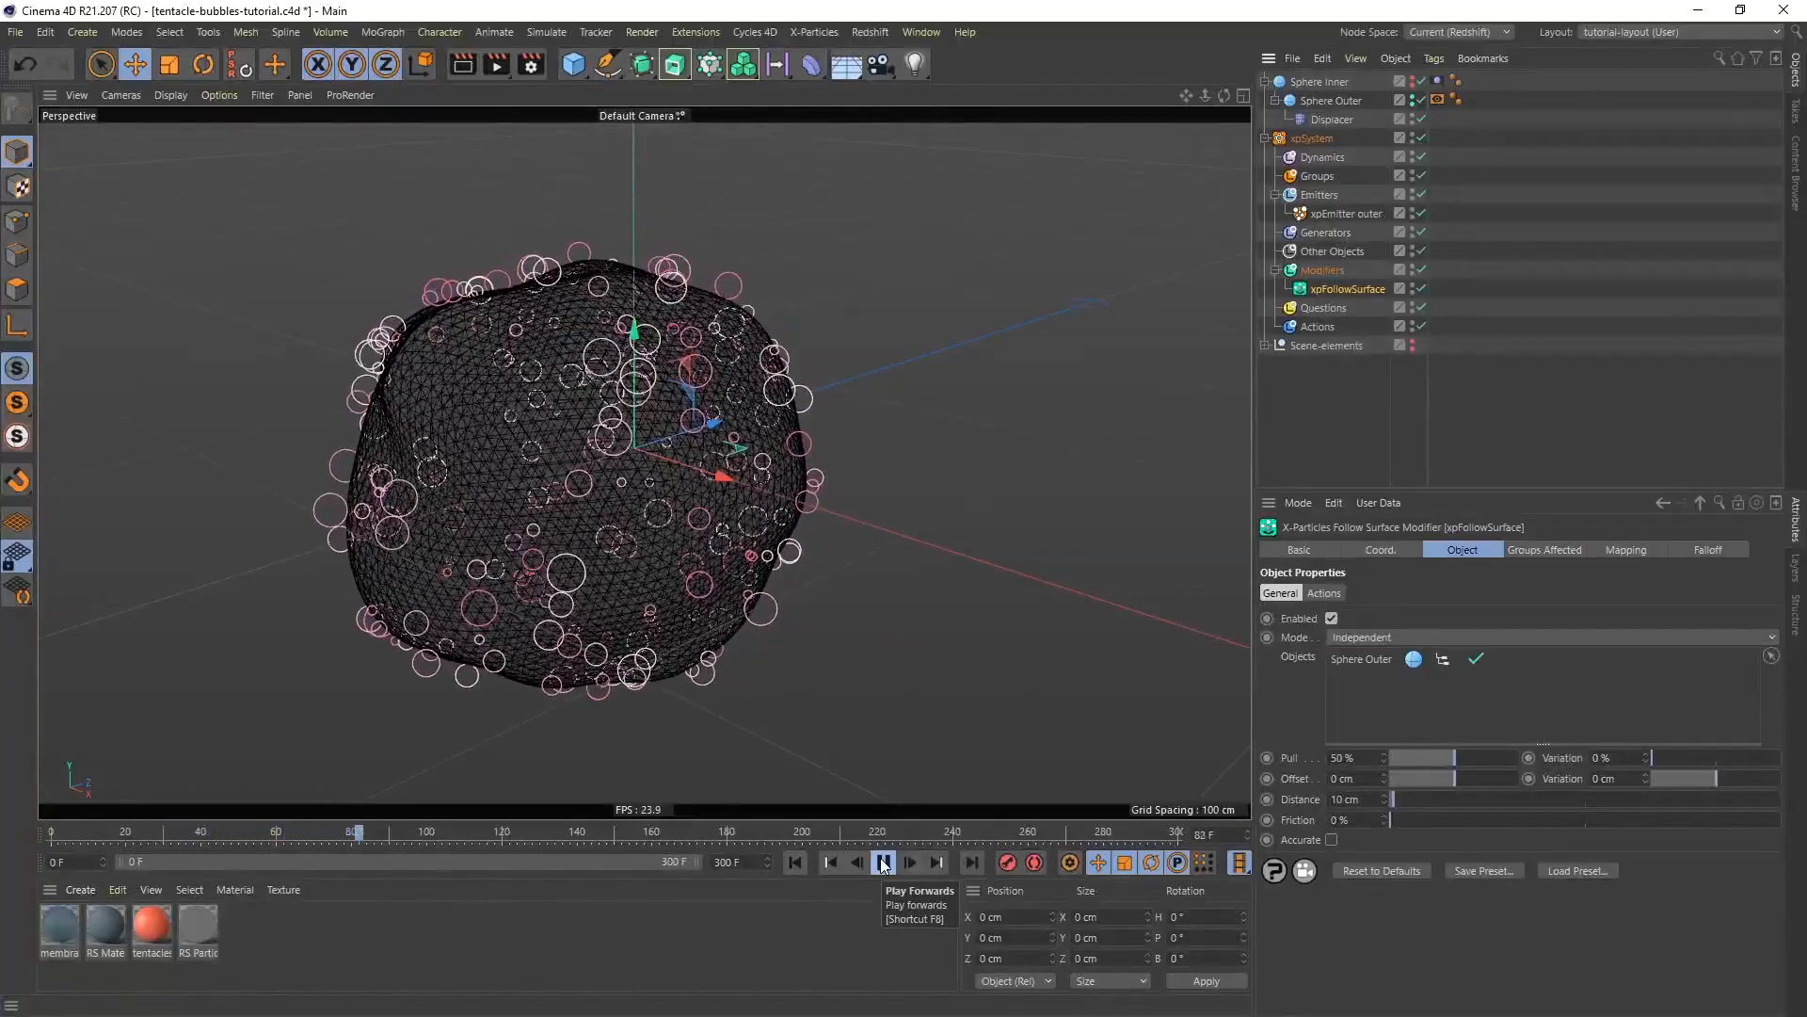
left_click(883, 863)
left_click_drag(1448, 761, 1562, 764)
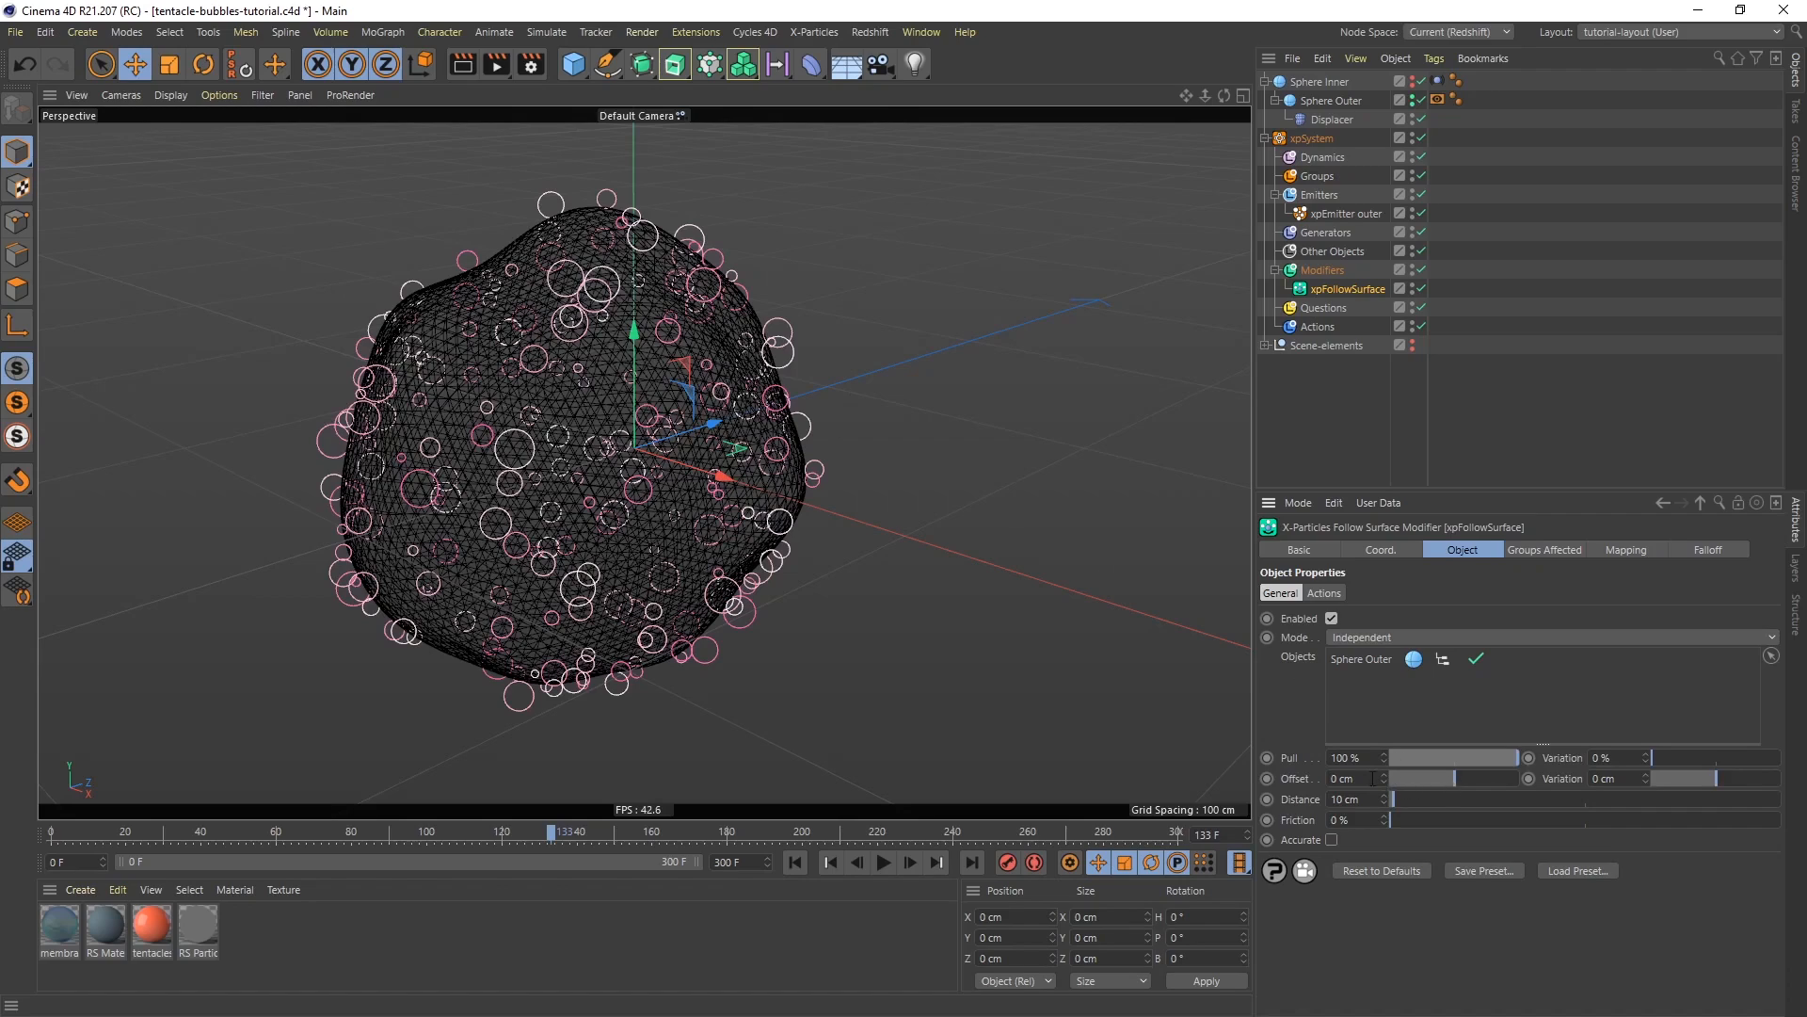
Try a surface offset of 41 cm with a variation of 100 cm while playing the animation
left_click_drag(1449, 777, 1483, 779)
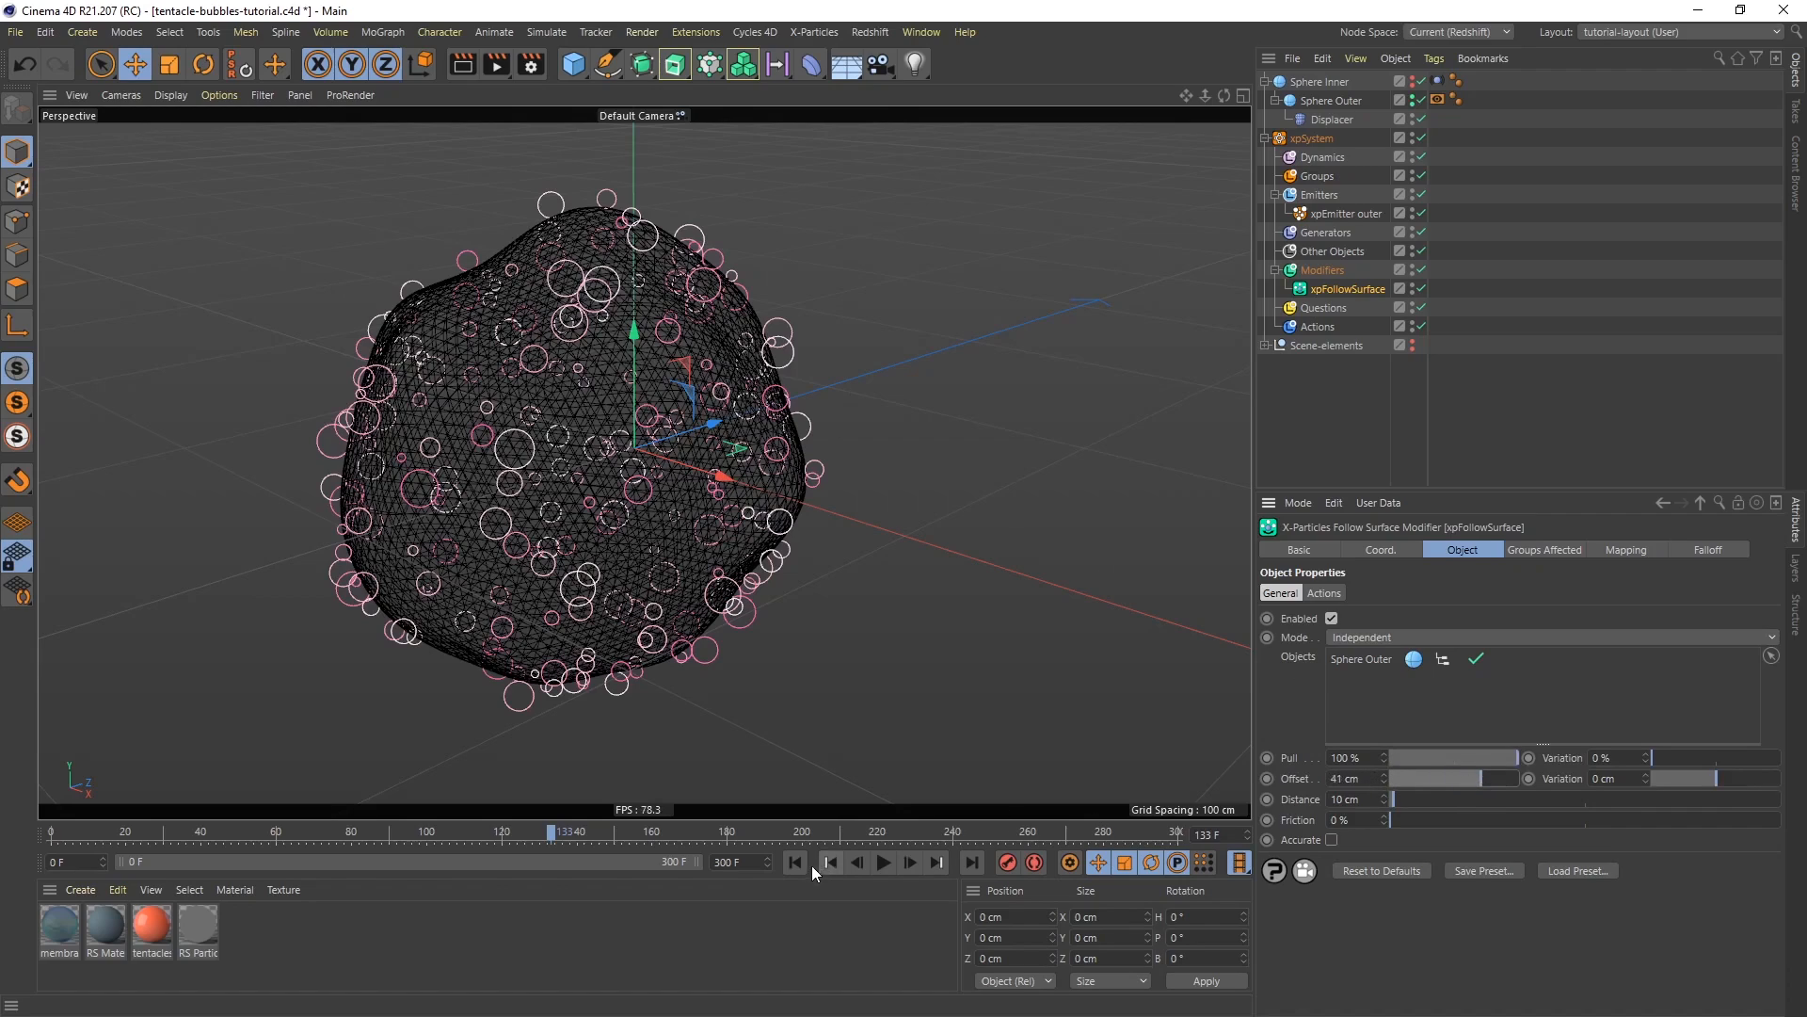
left_click(885, 862)
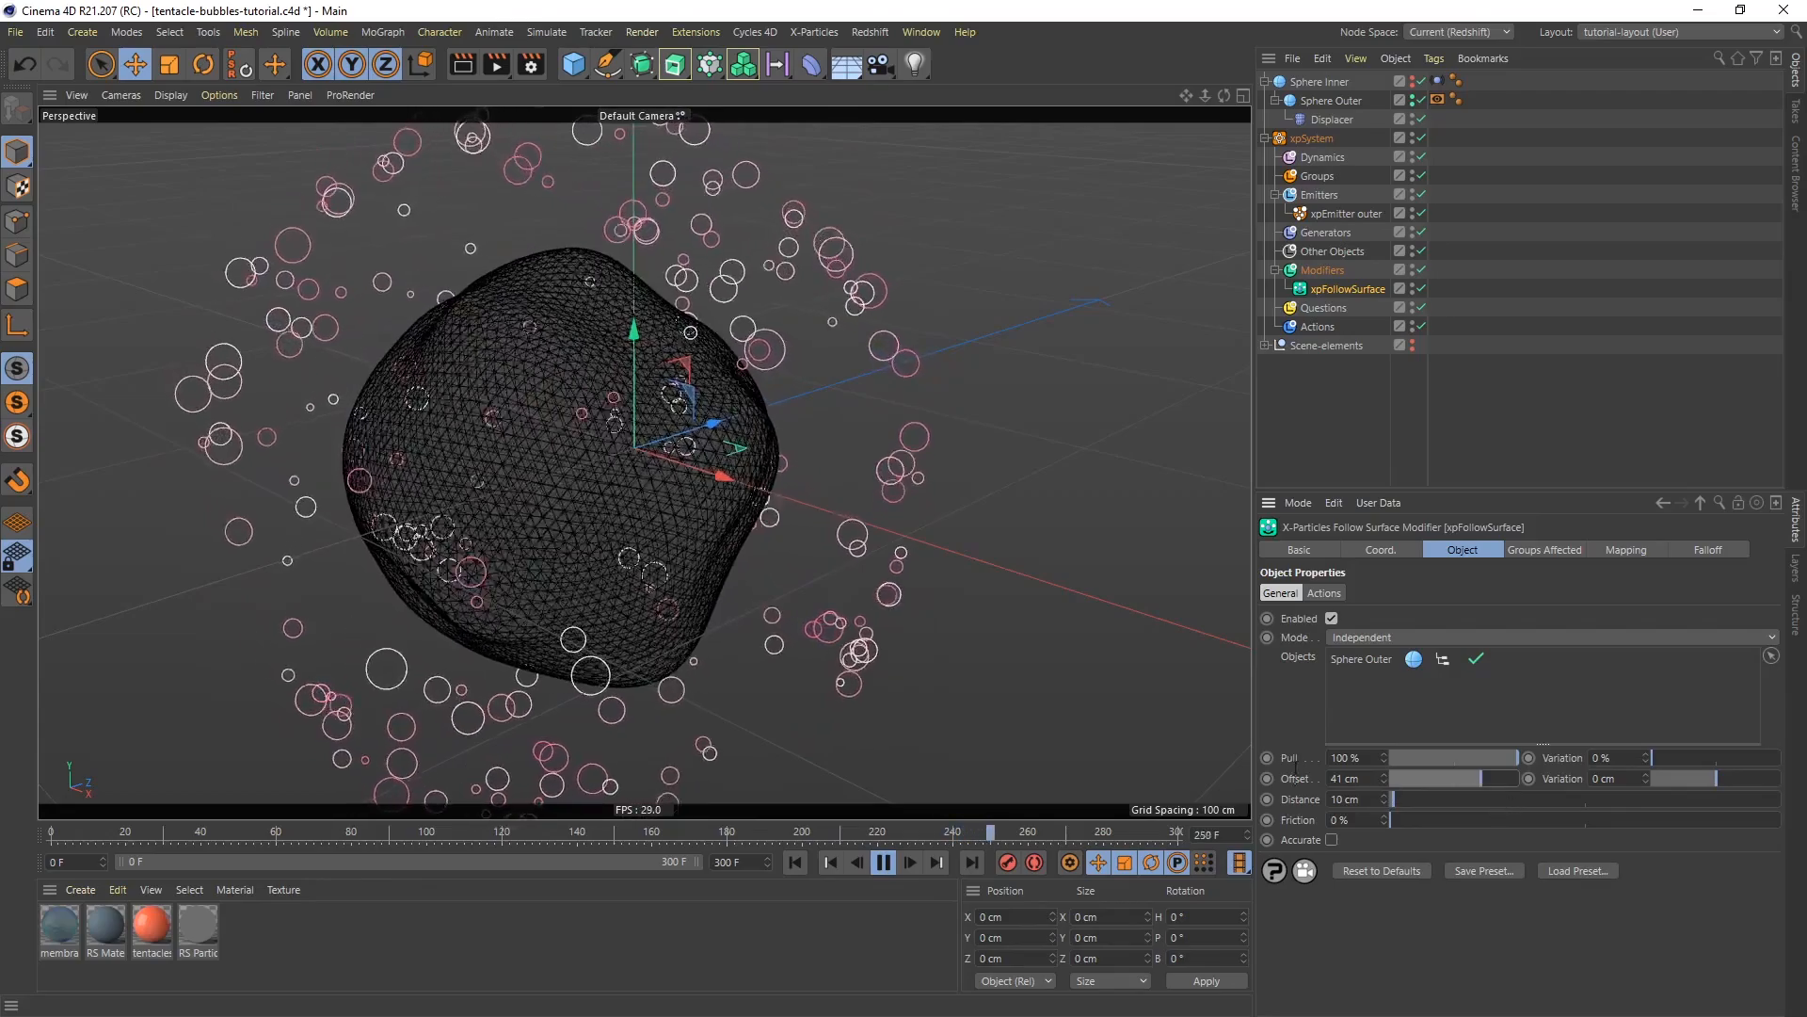
left_click_drag(1712, 782, 1790, 783)
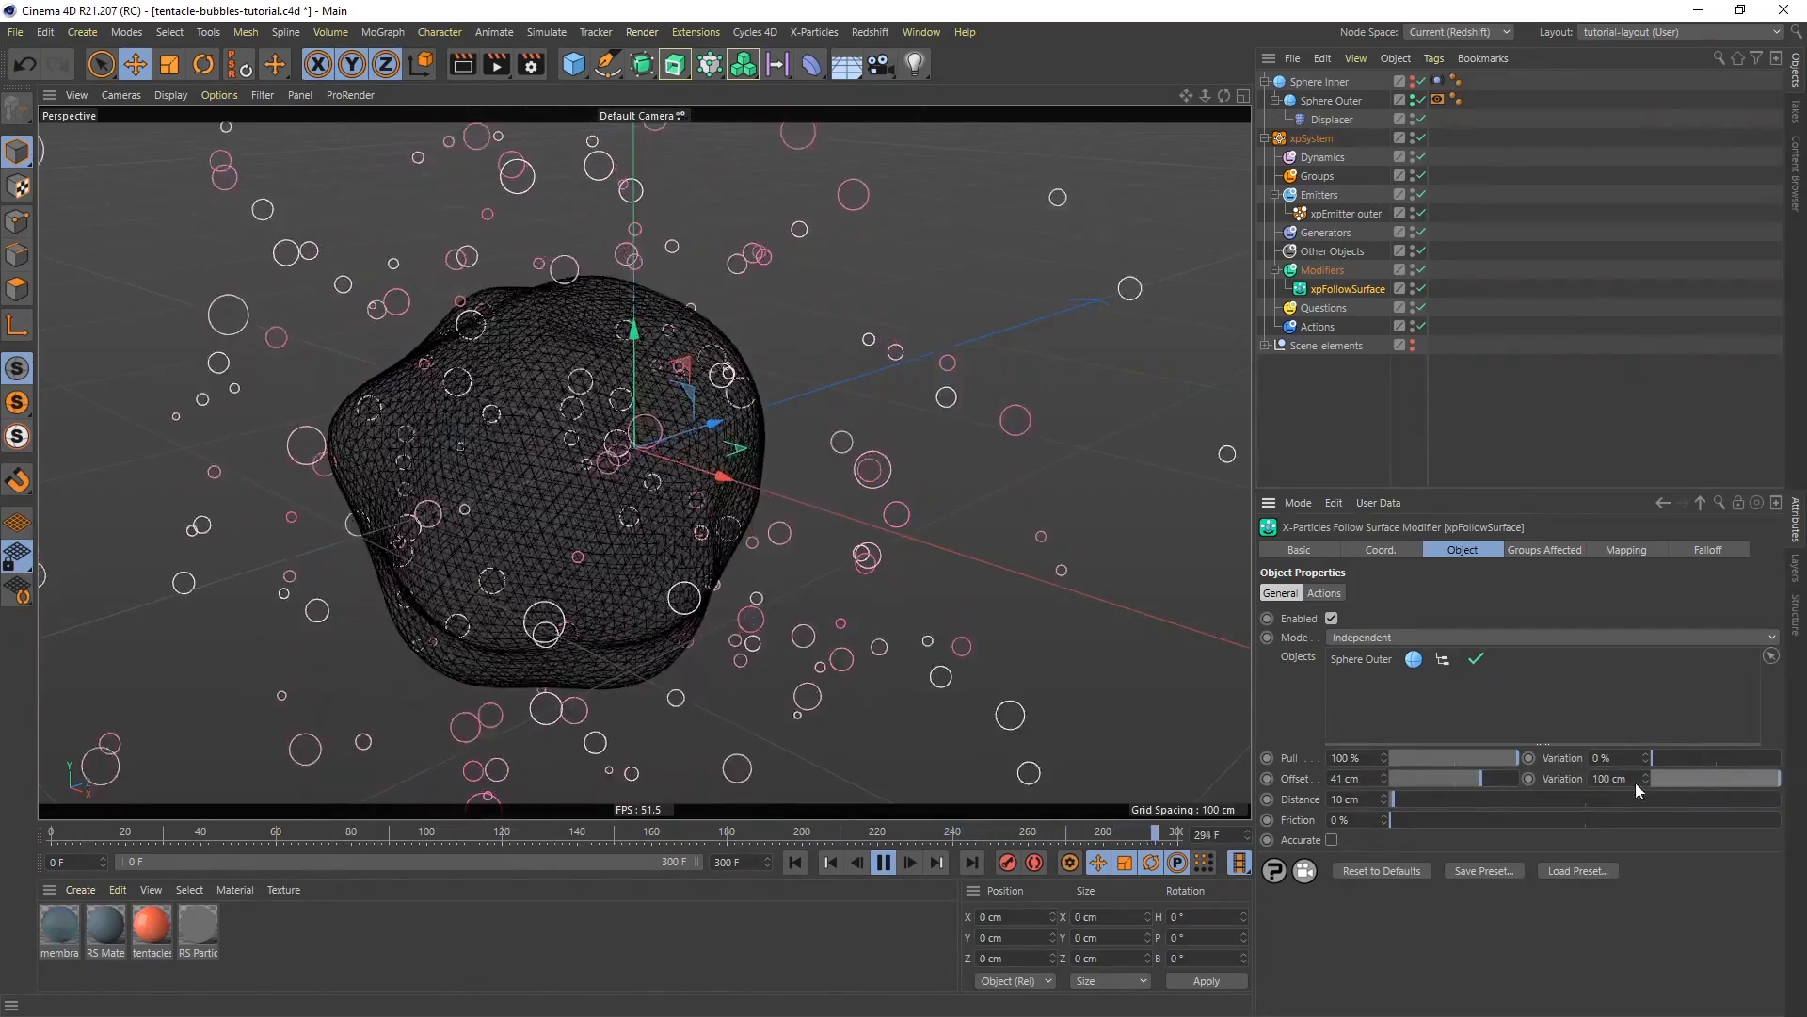
left_click(883, 865)
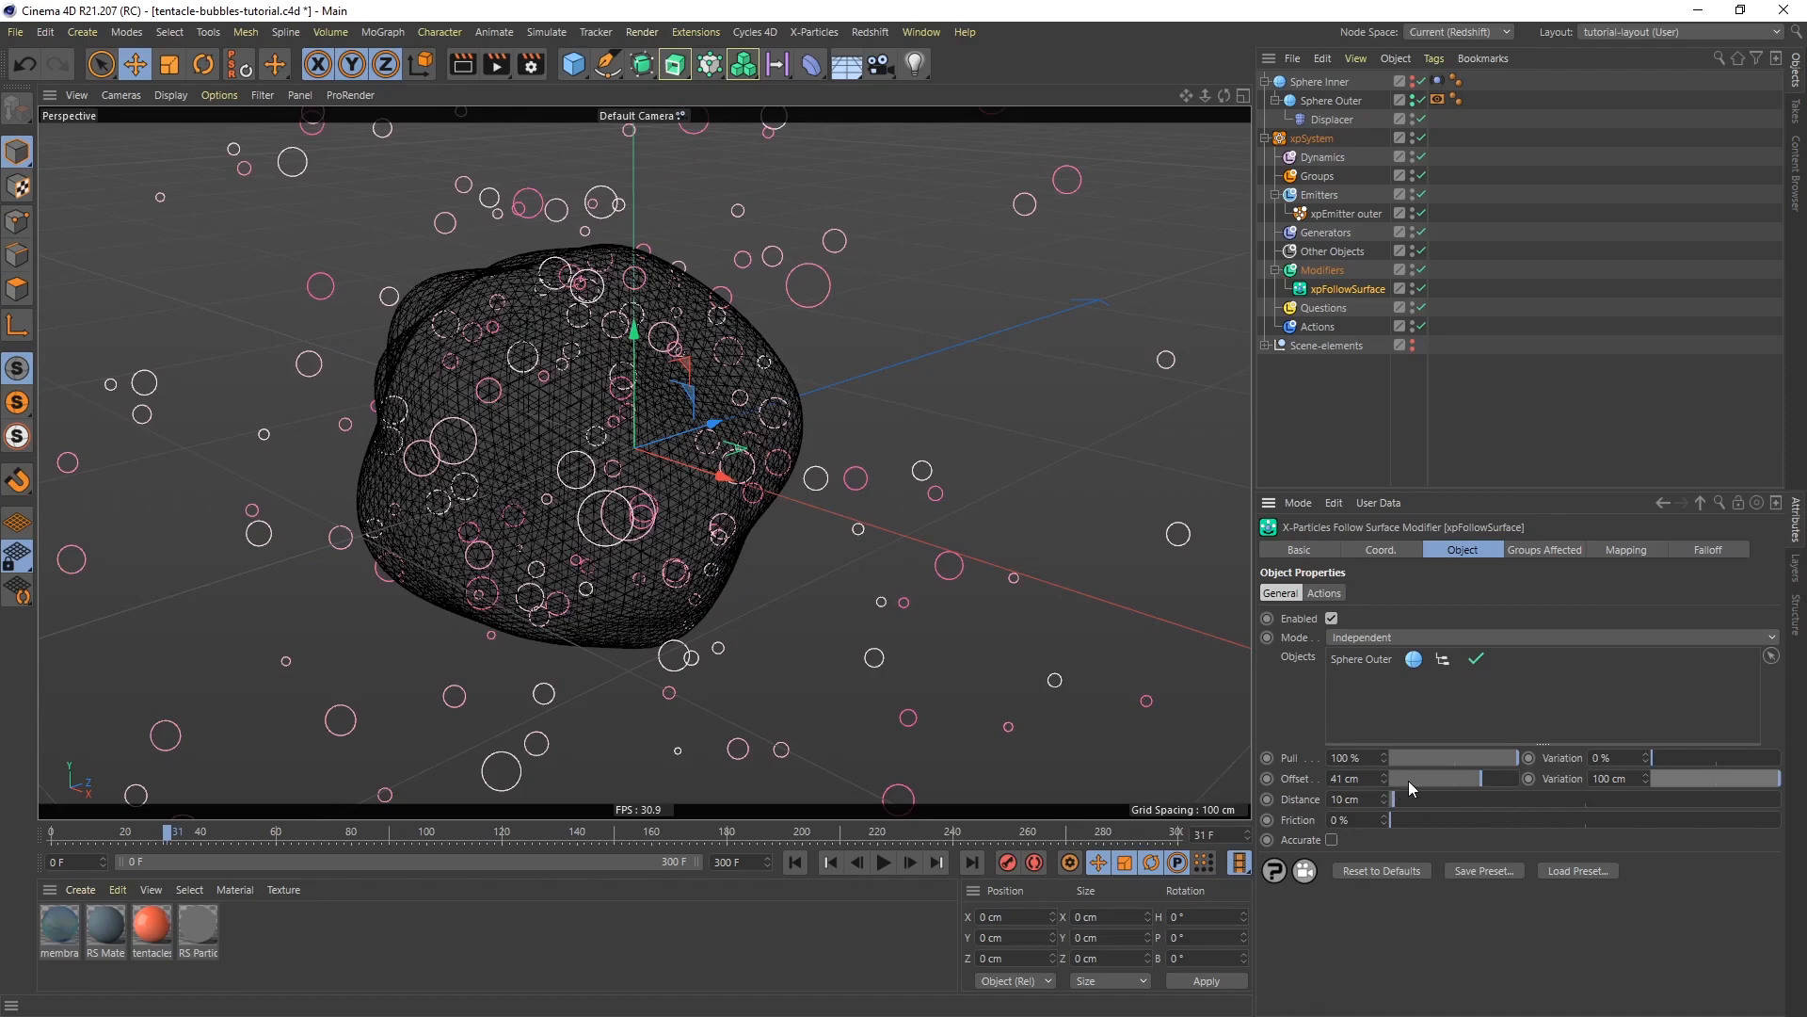
Set the follow-surface offset to -12 cm and its variation to 0 cm, and preview the animation from the start
double_click(1377, 782)
type("-12")
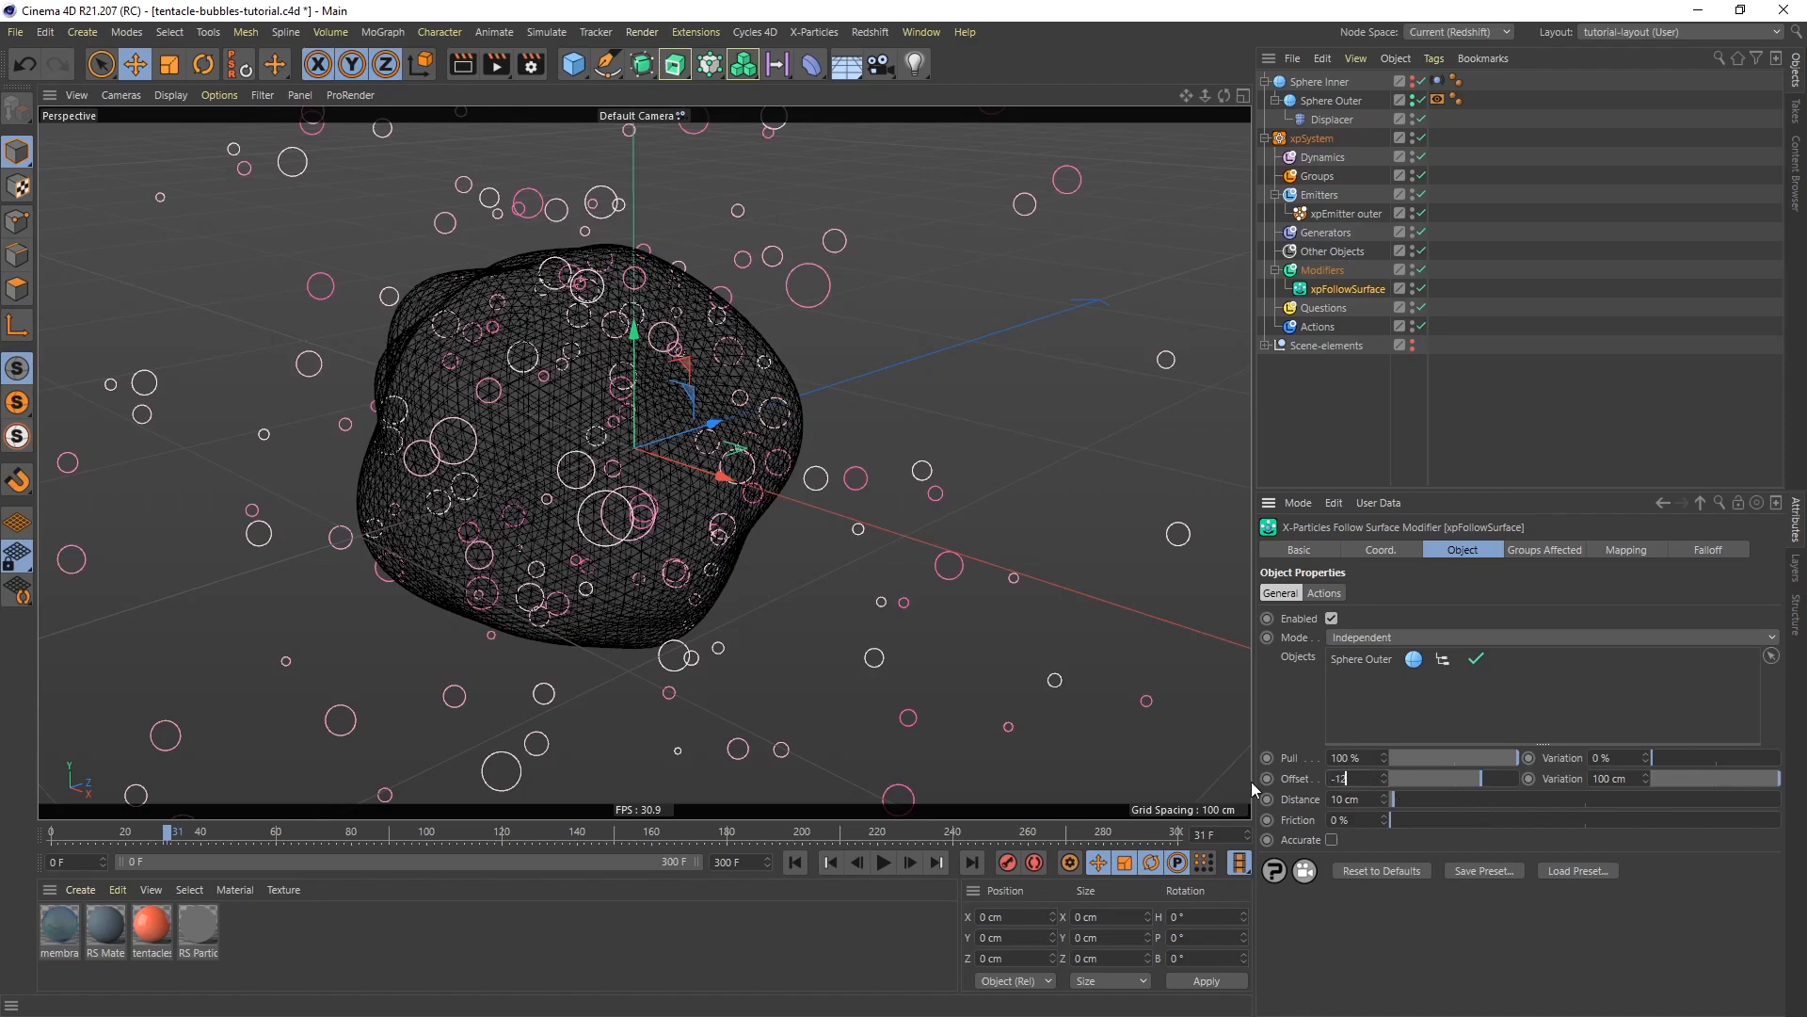
key("Return")
left_click_drag(1753, 778, 1737, 781)
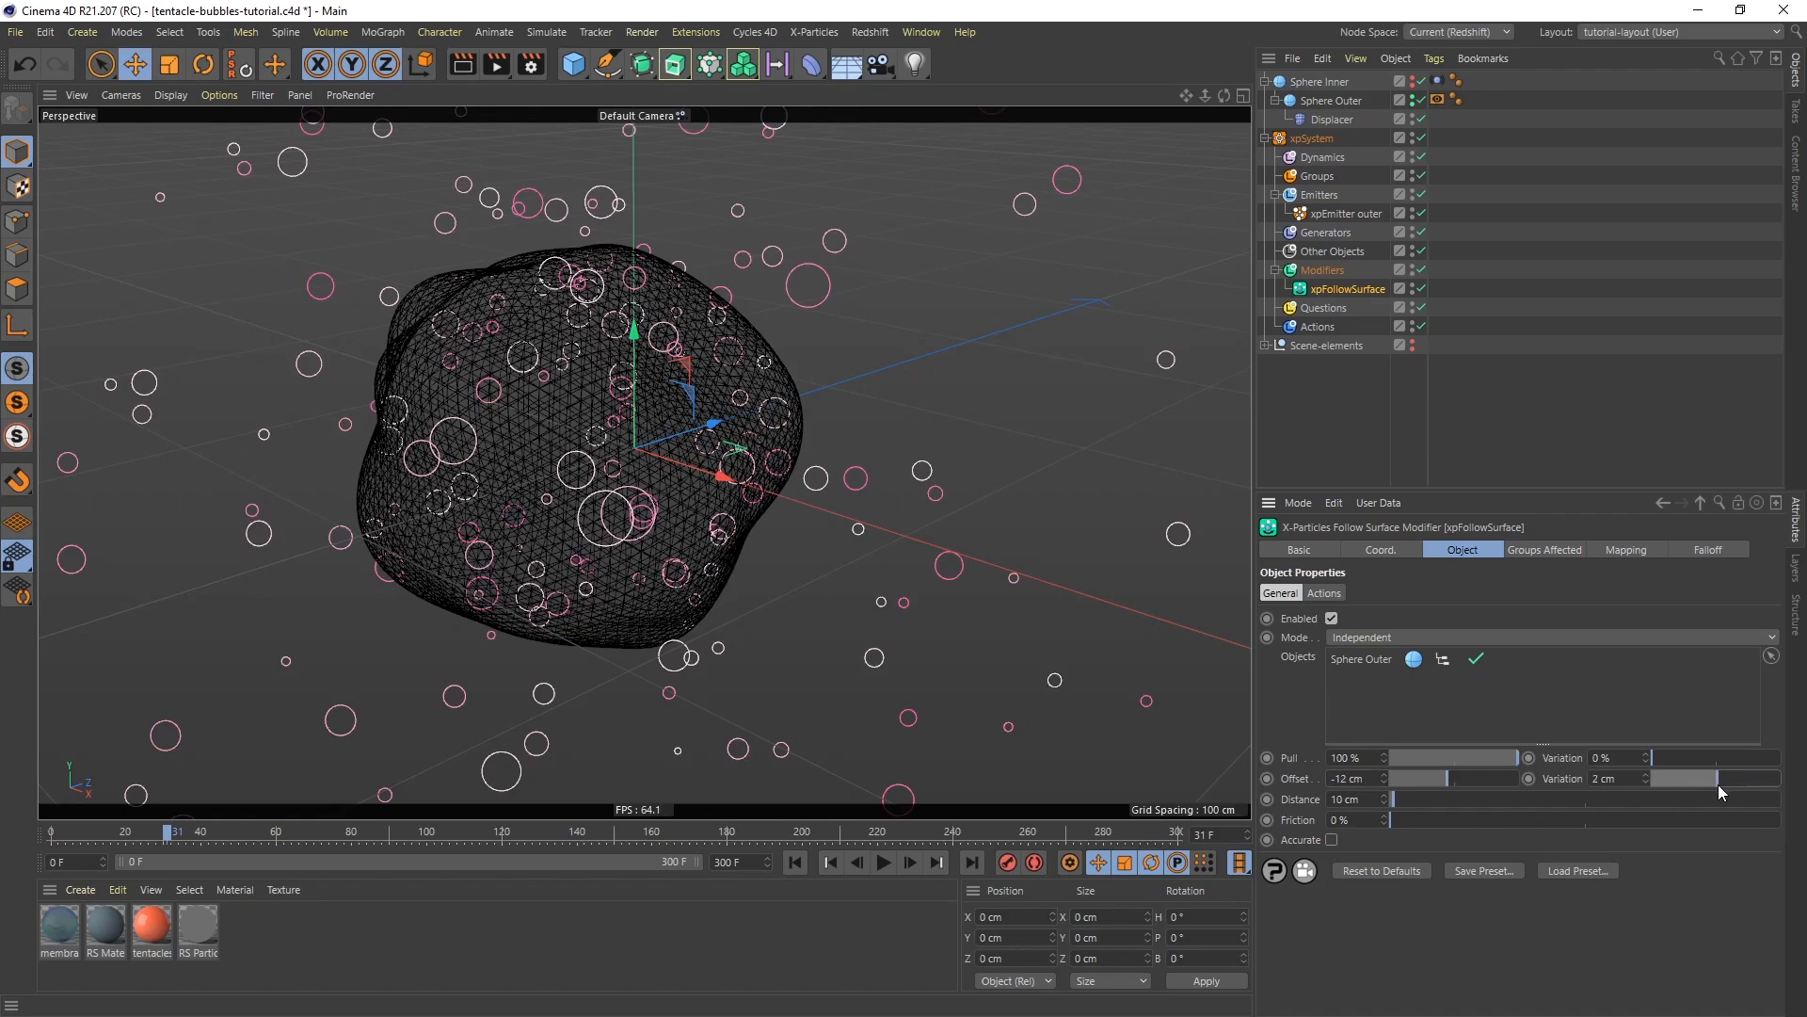
left_click_drag(1622, 779, 1558, 781)
type("0")
key("Return")
left_click(796, 864)
left_click(884, 864)
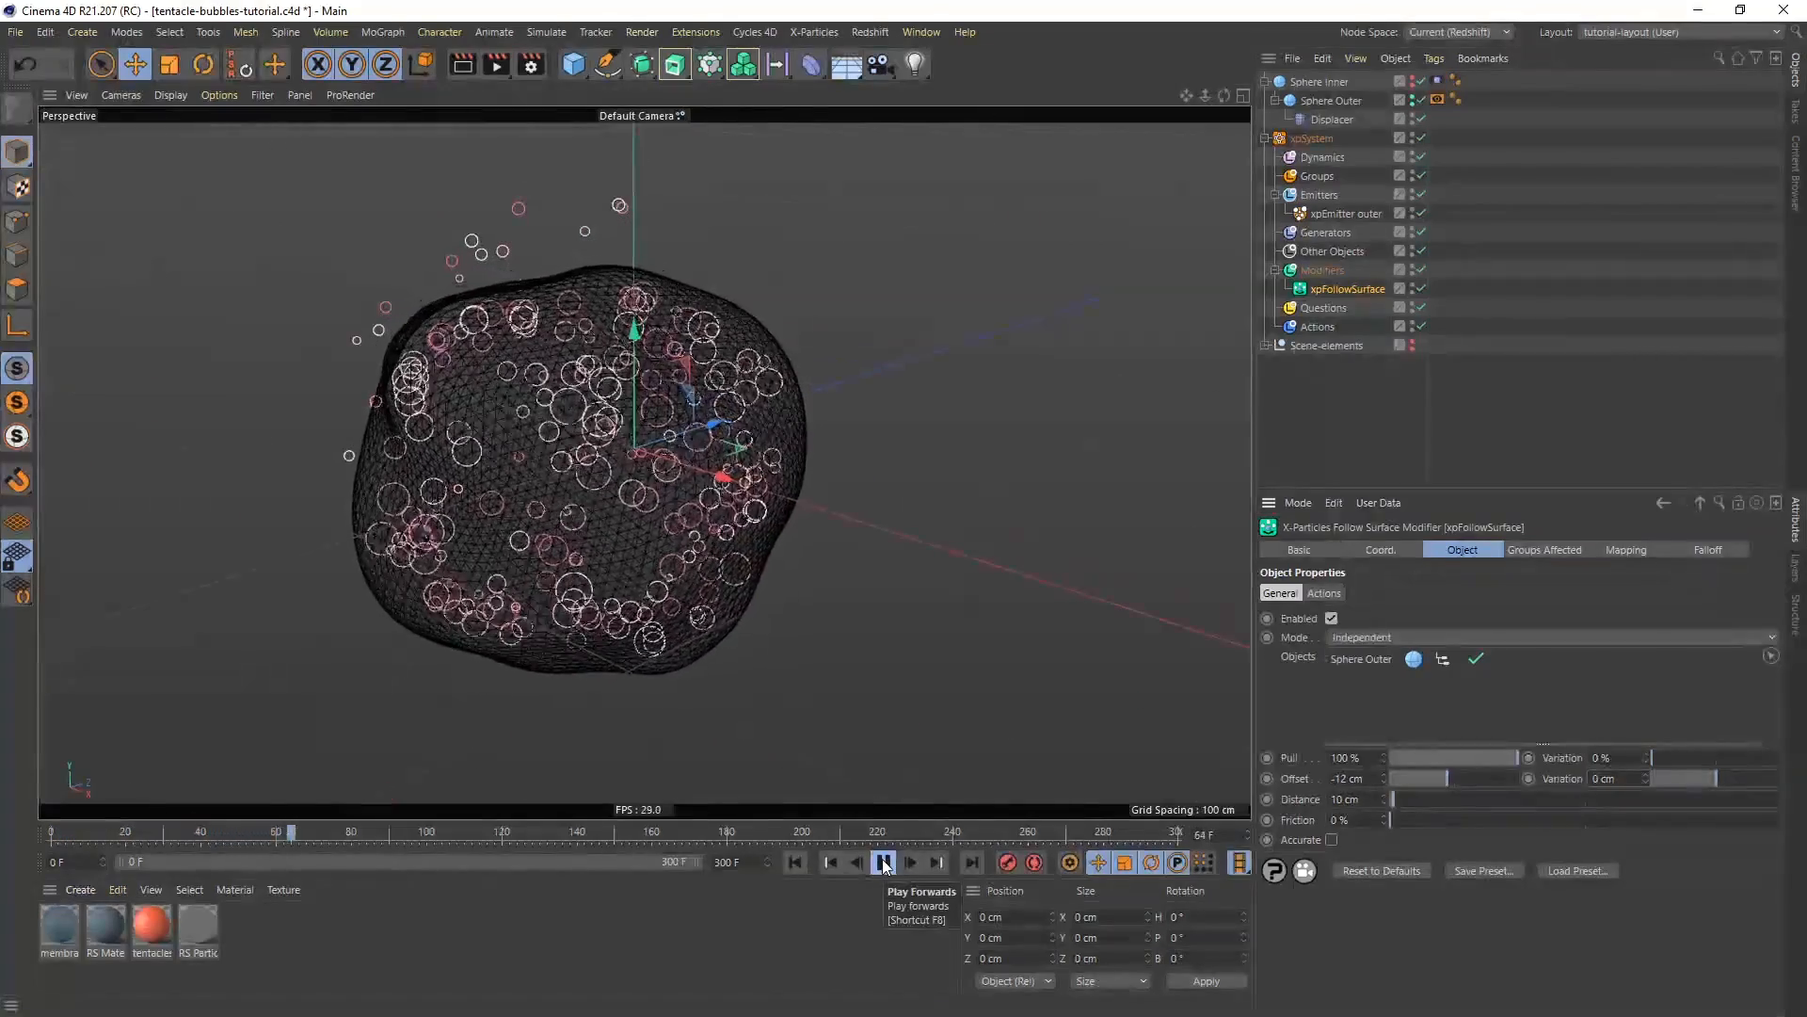
left_click(884, 864)
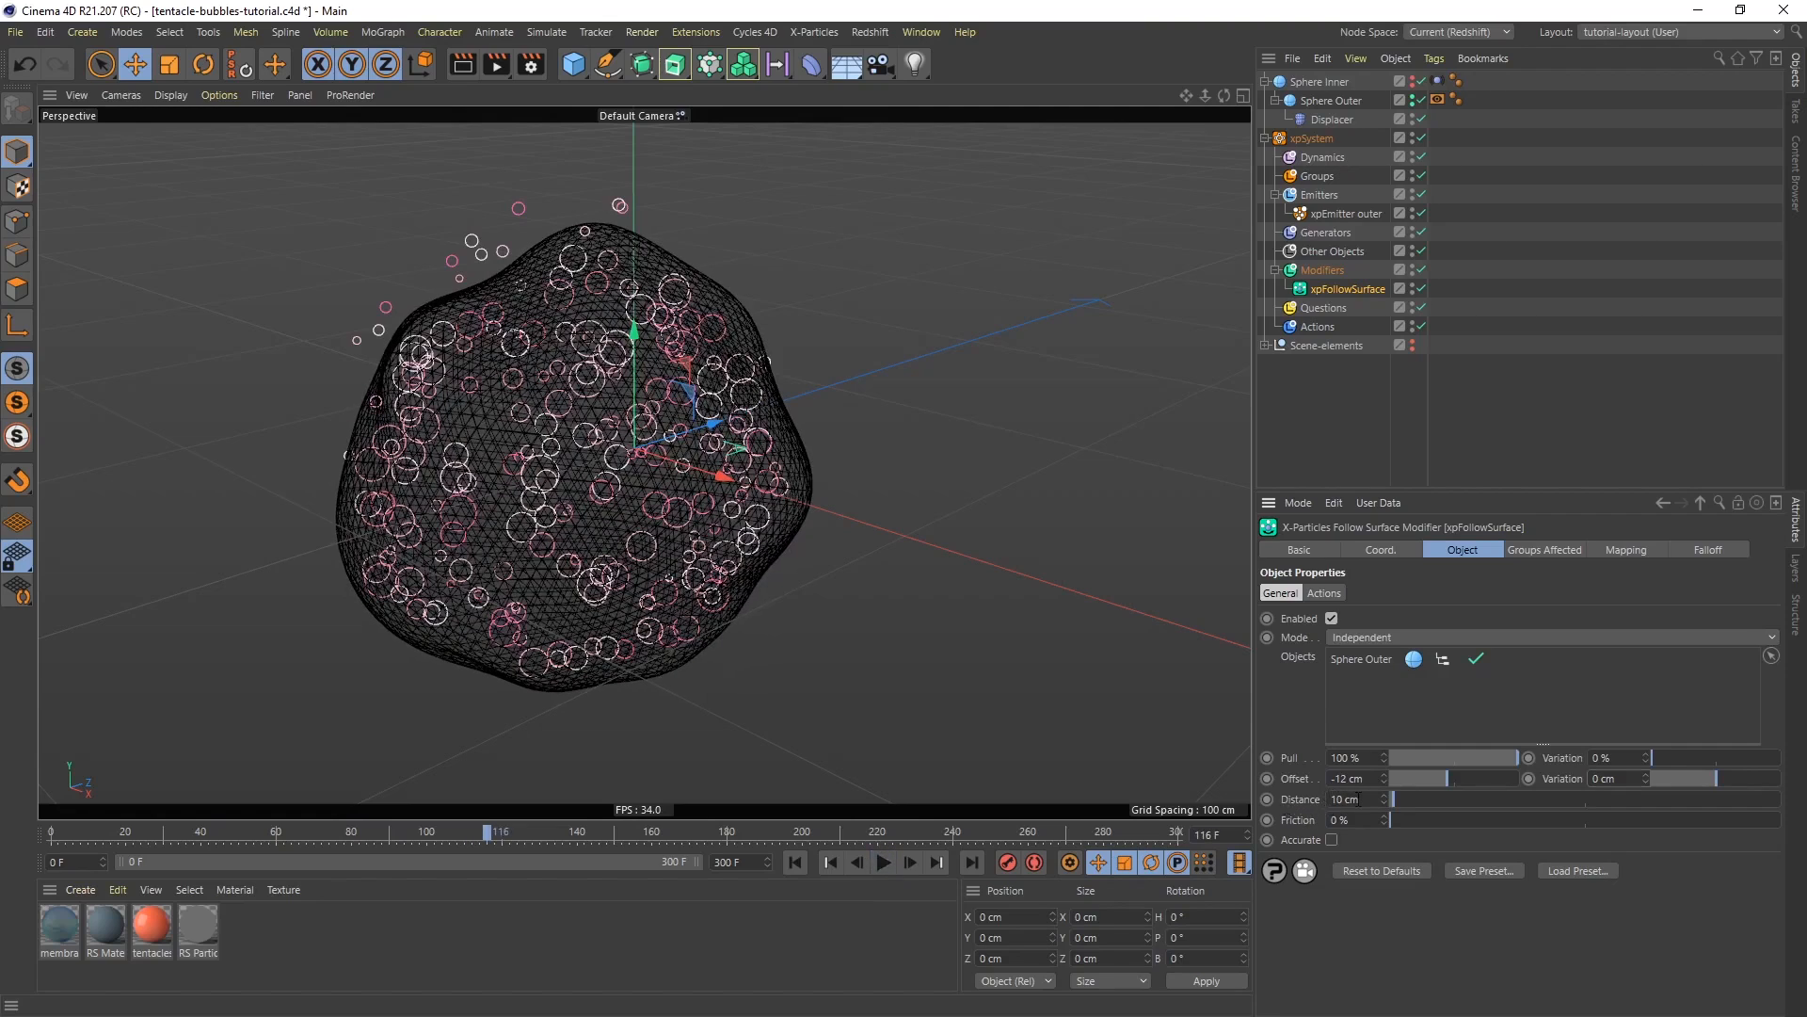
Replay the animation from the start, set the follow-surface distance to 222 cm, and play it again
left_click(795, 862)
left_click(884, 863)
left_click(884, 863)
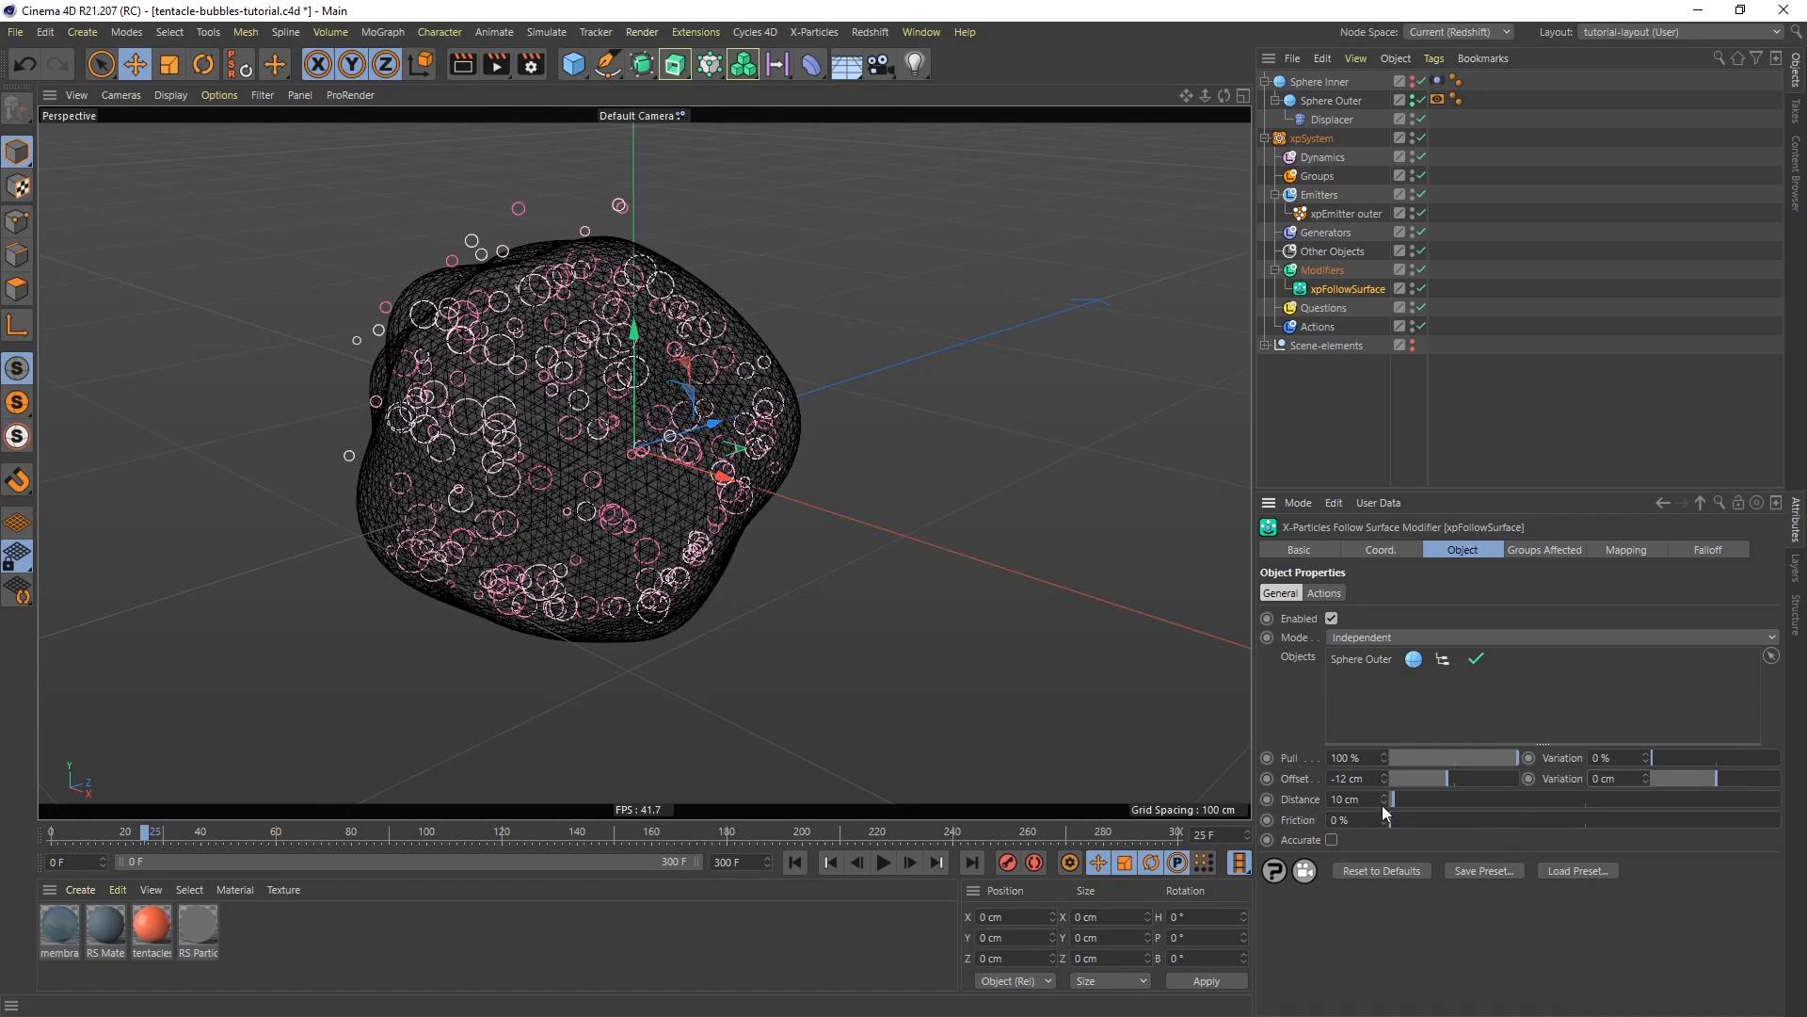
left_click_drag(1399, 800, 1490, 802)
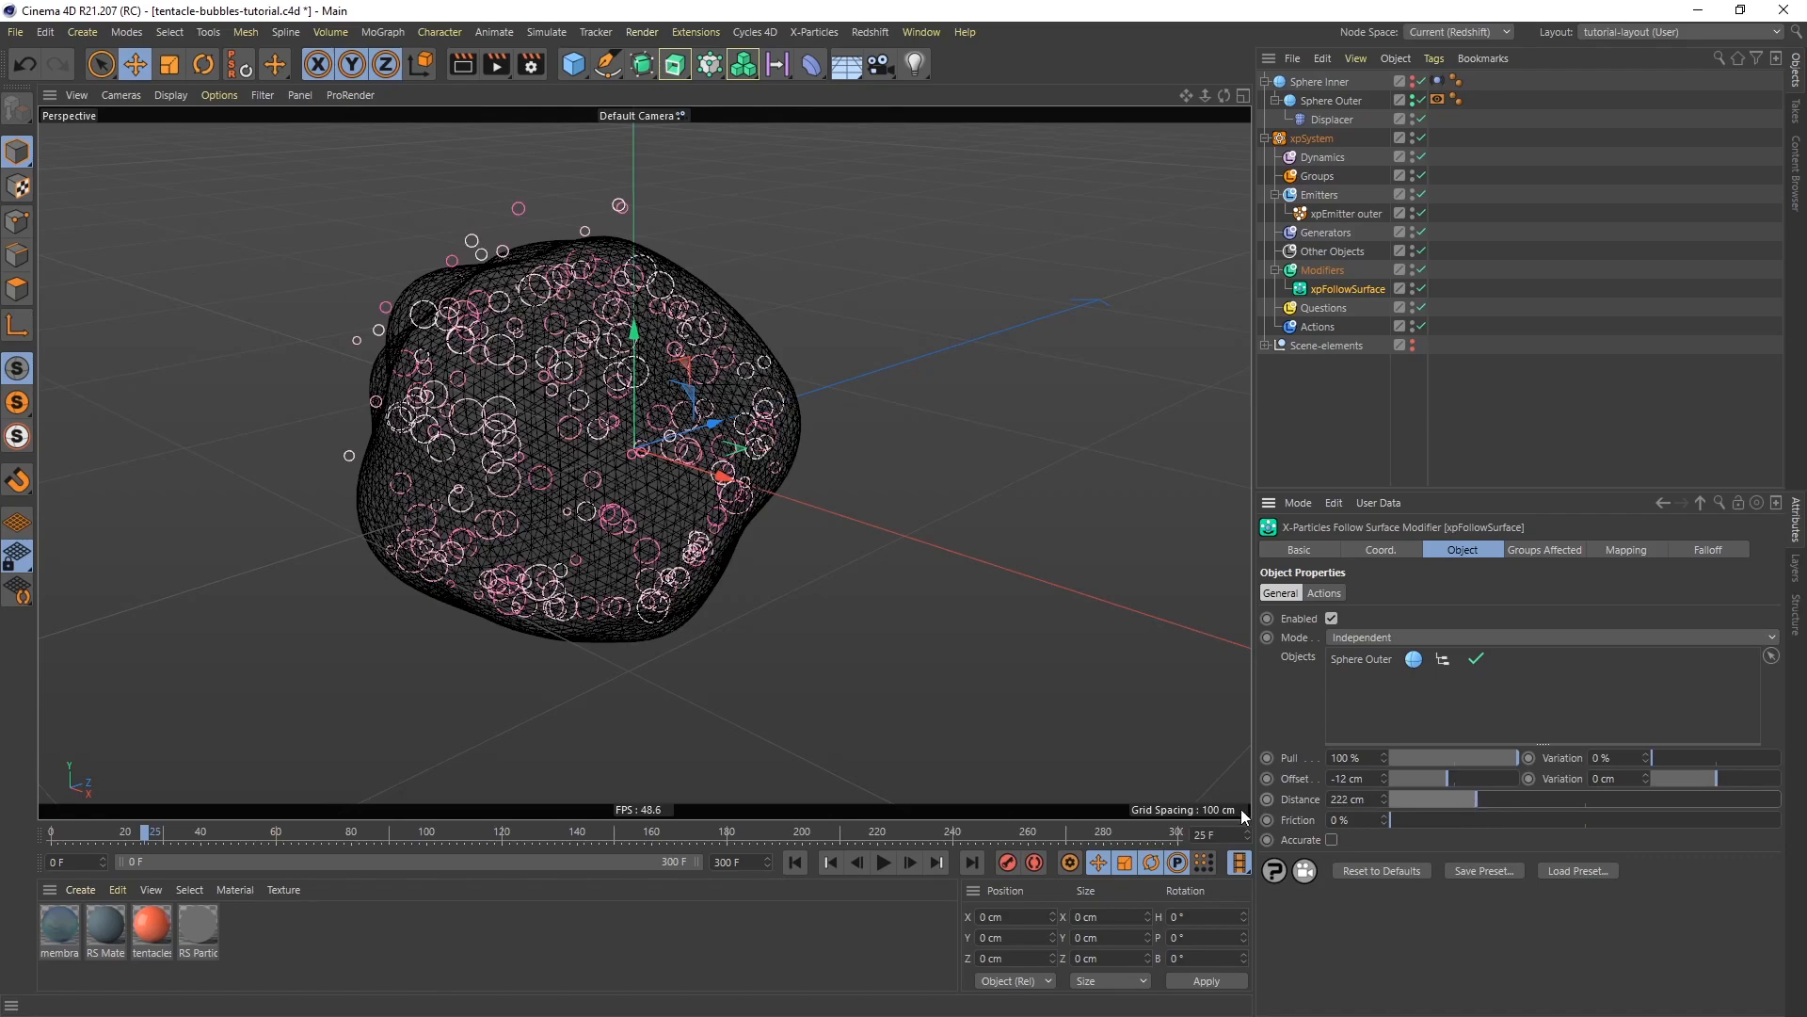
left_click(800, 863)
left_click(883, 863)
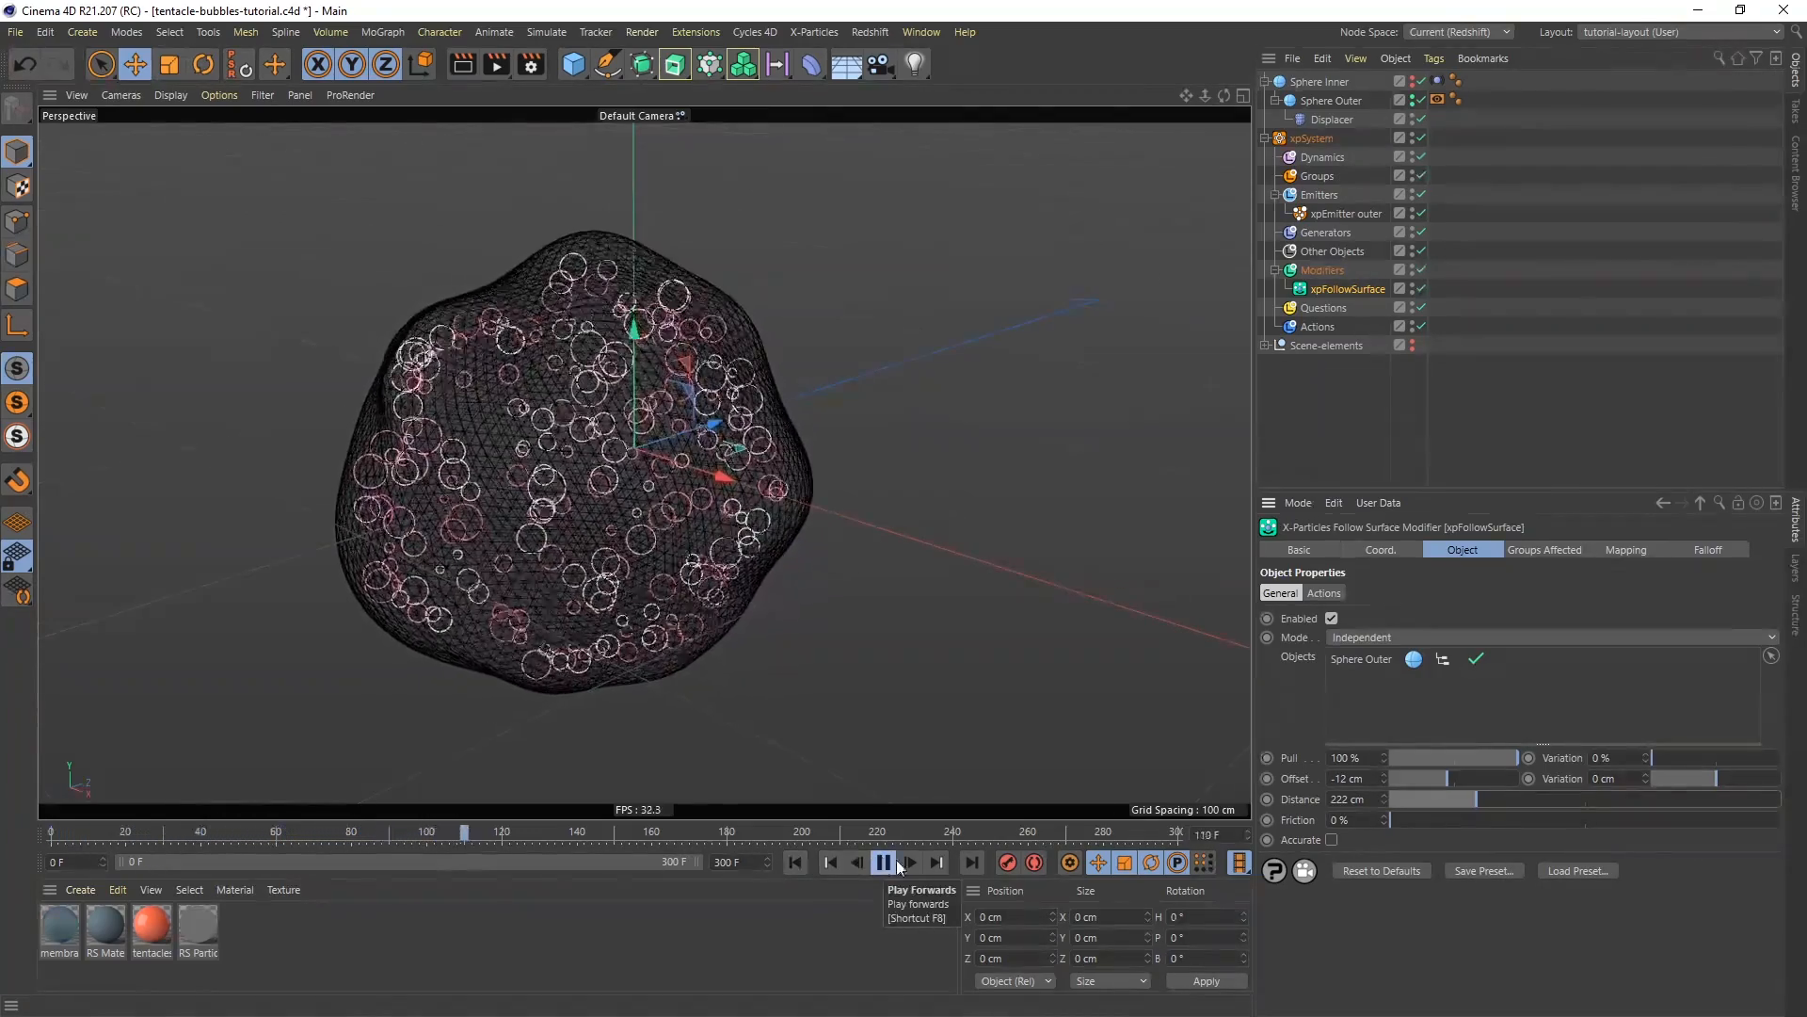
Try offset variations of -4 cm and -9 cm during playback, reset the variation to 0 cm and stop the animation
left_click(1714, 777)
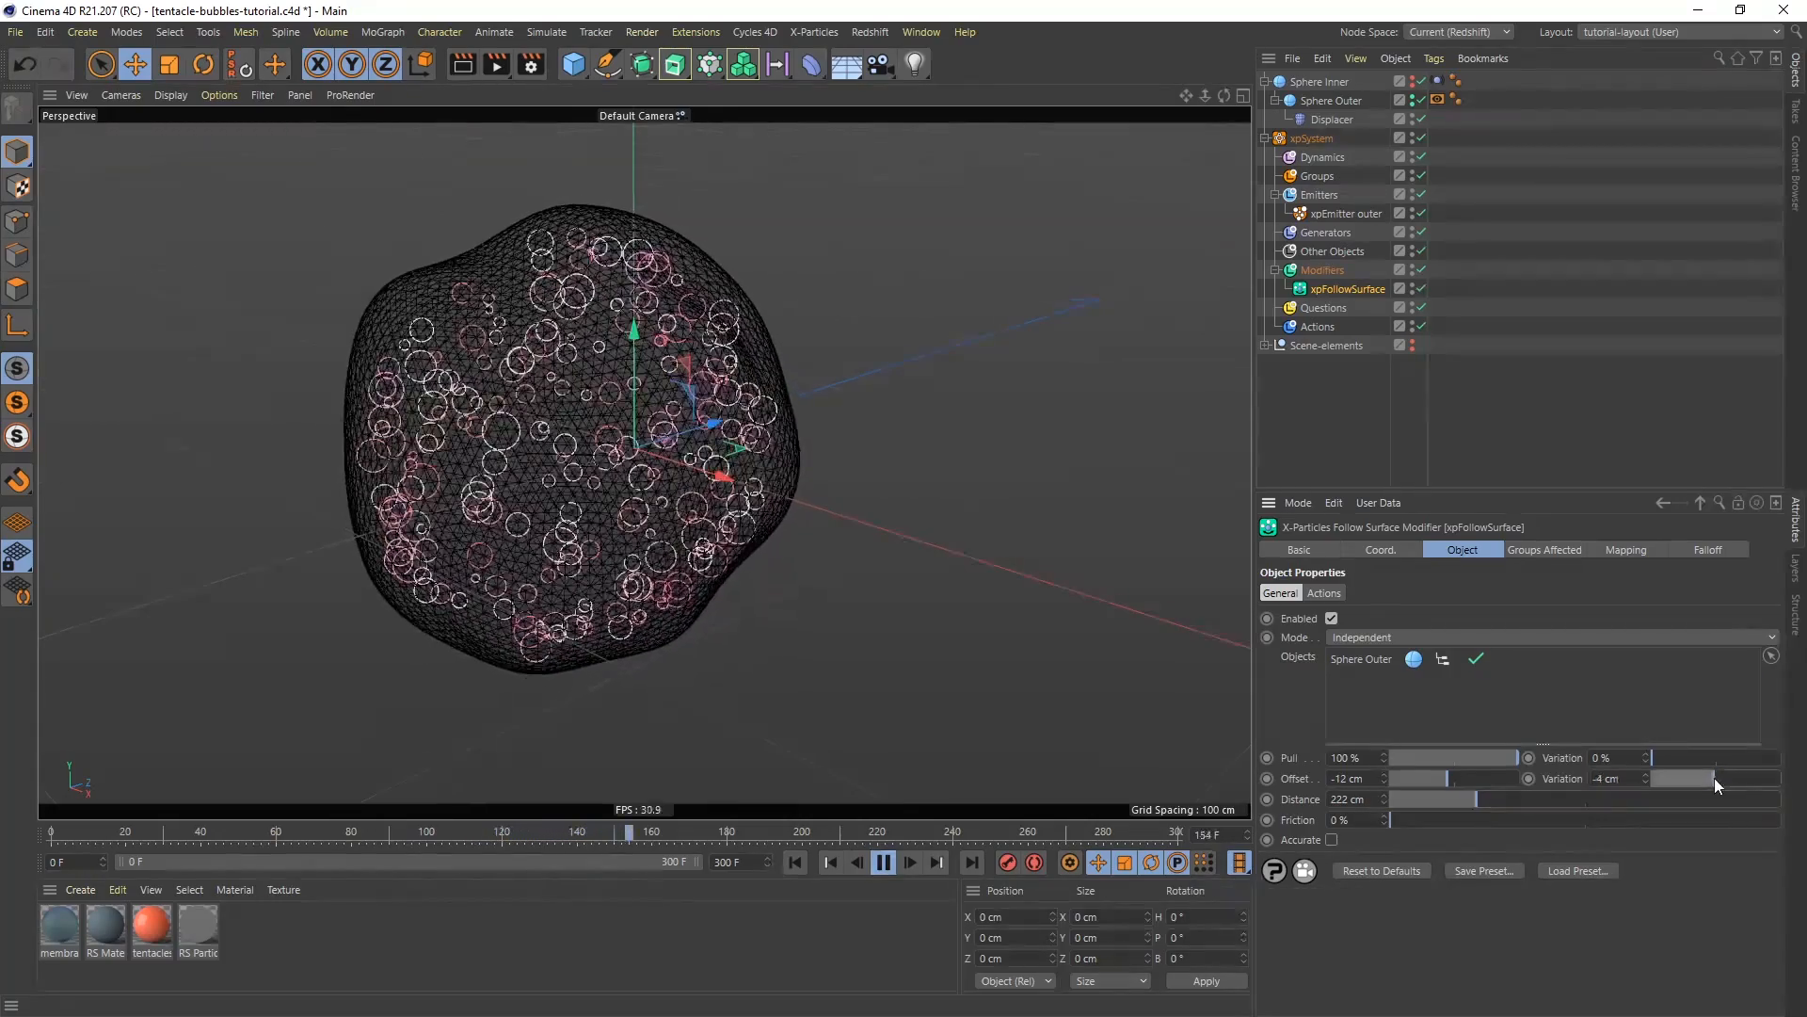
left_click_drag(1713, 777, 1709, 777)
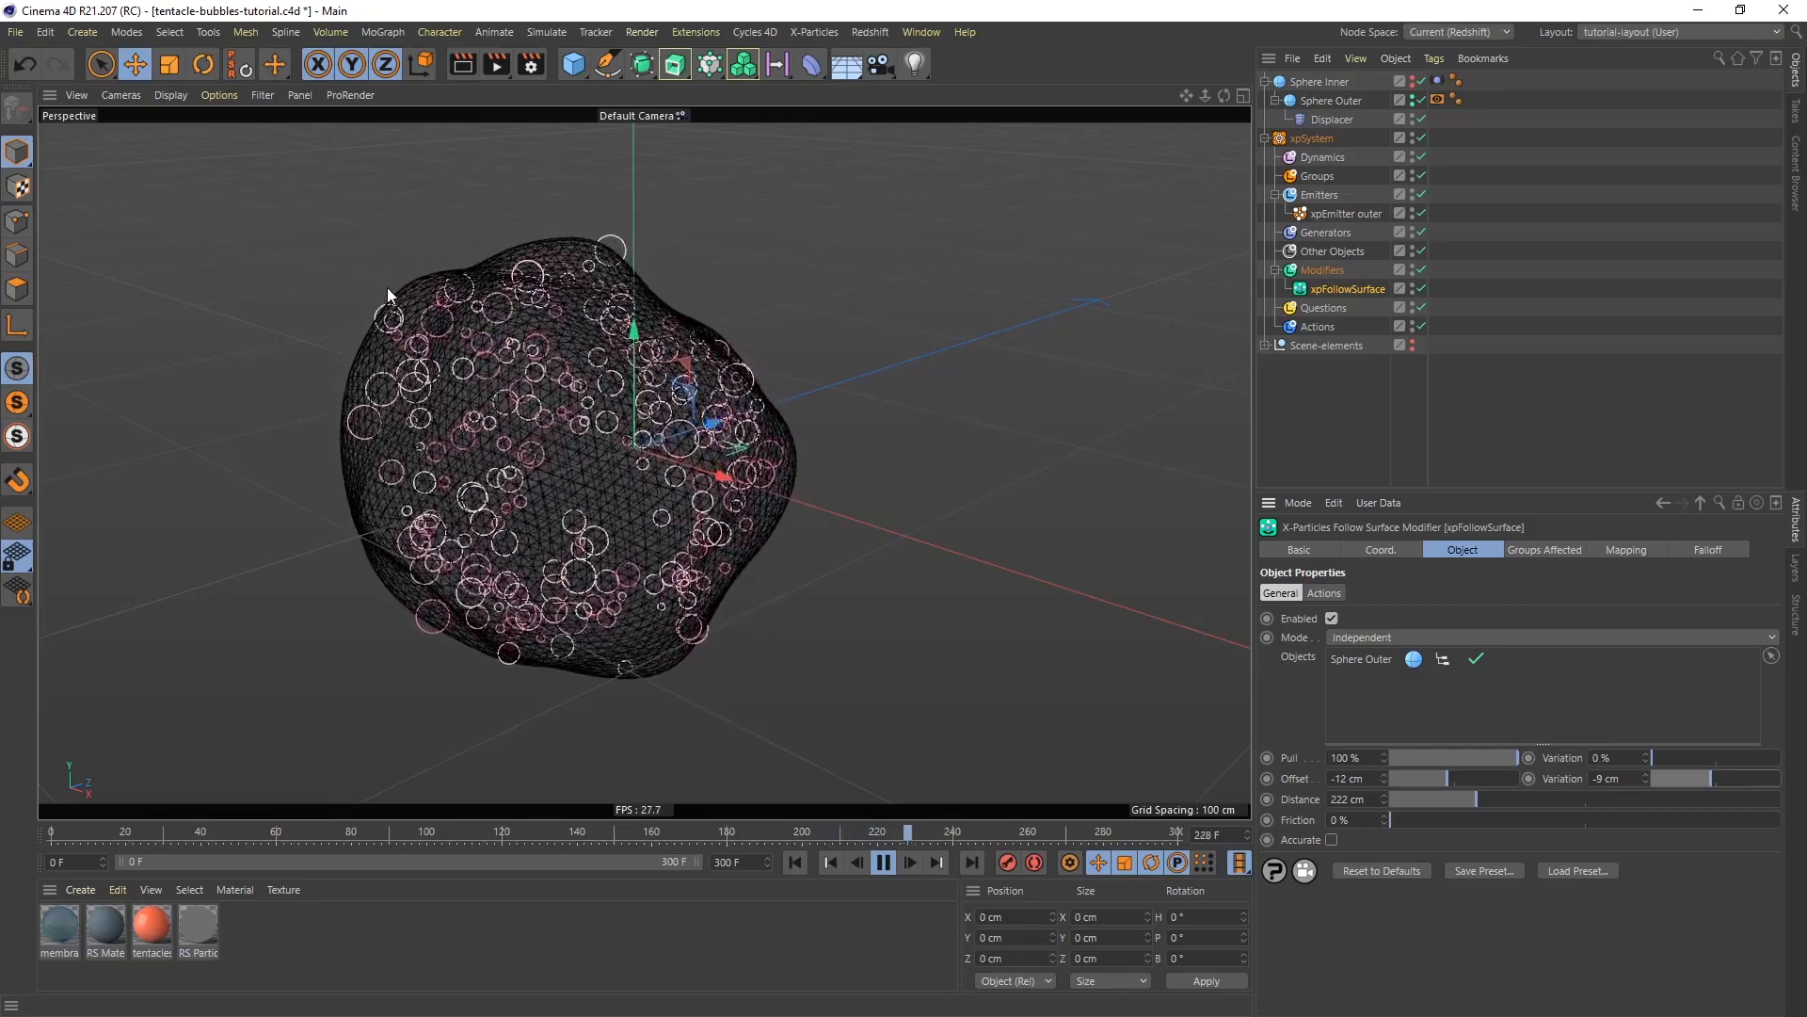
left_click_drag(1626, 780, 1555, 781)
type("0")
key("Return")
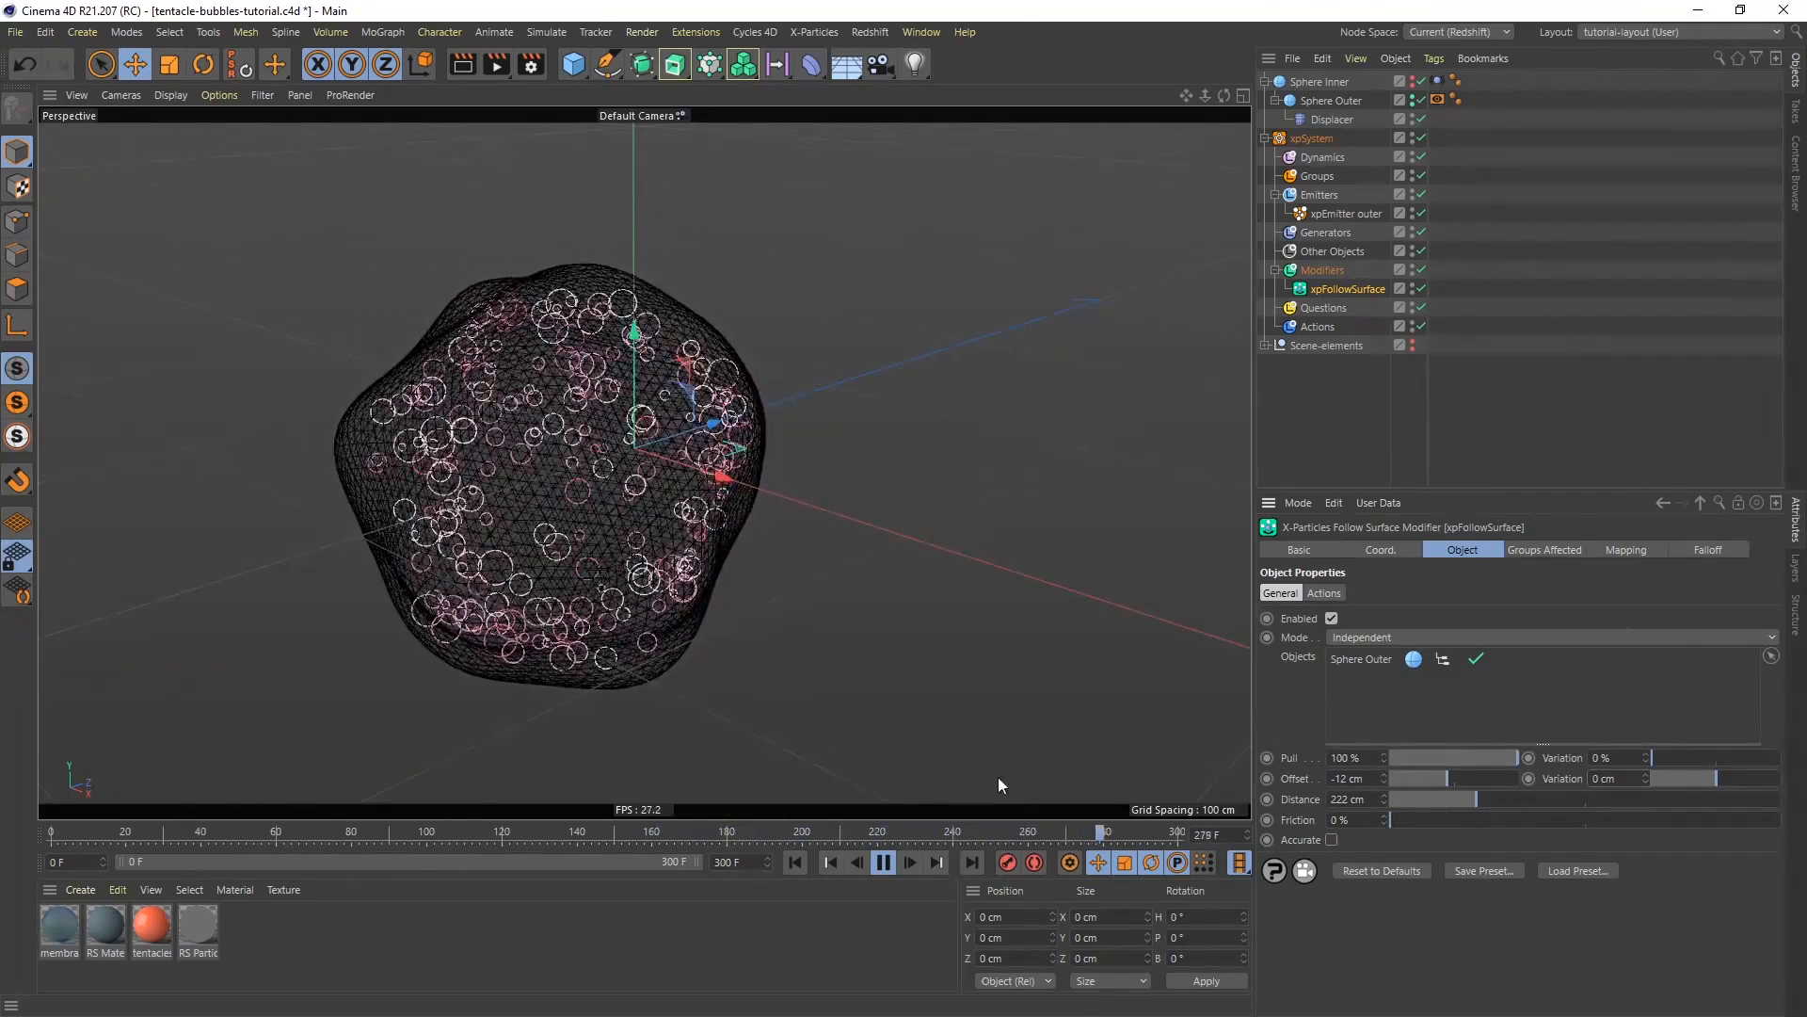
left_click(880, 862)
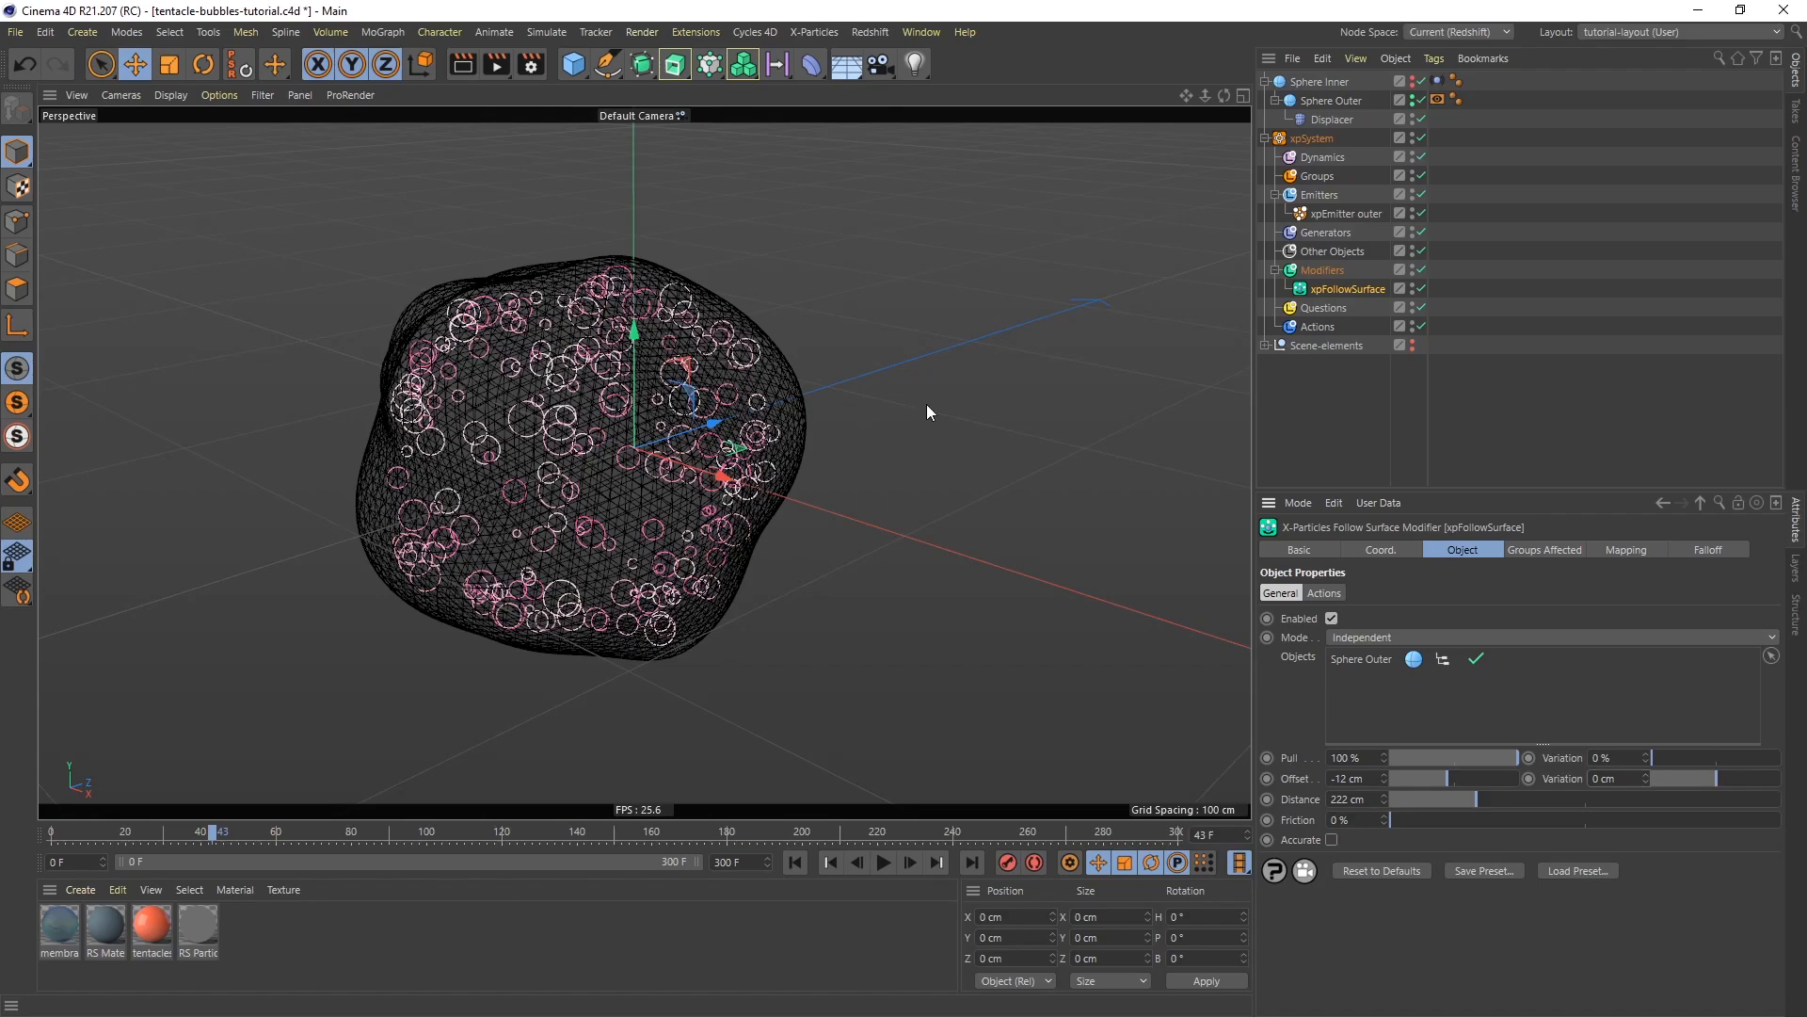
Add an xpTurbulence motion modifier to the particle system and preview the animation from the start
left_click(1319, 272)
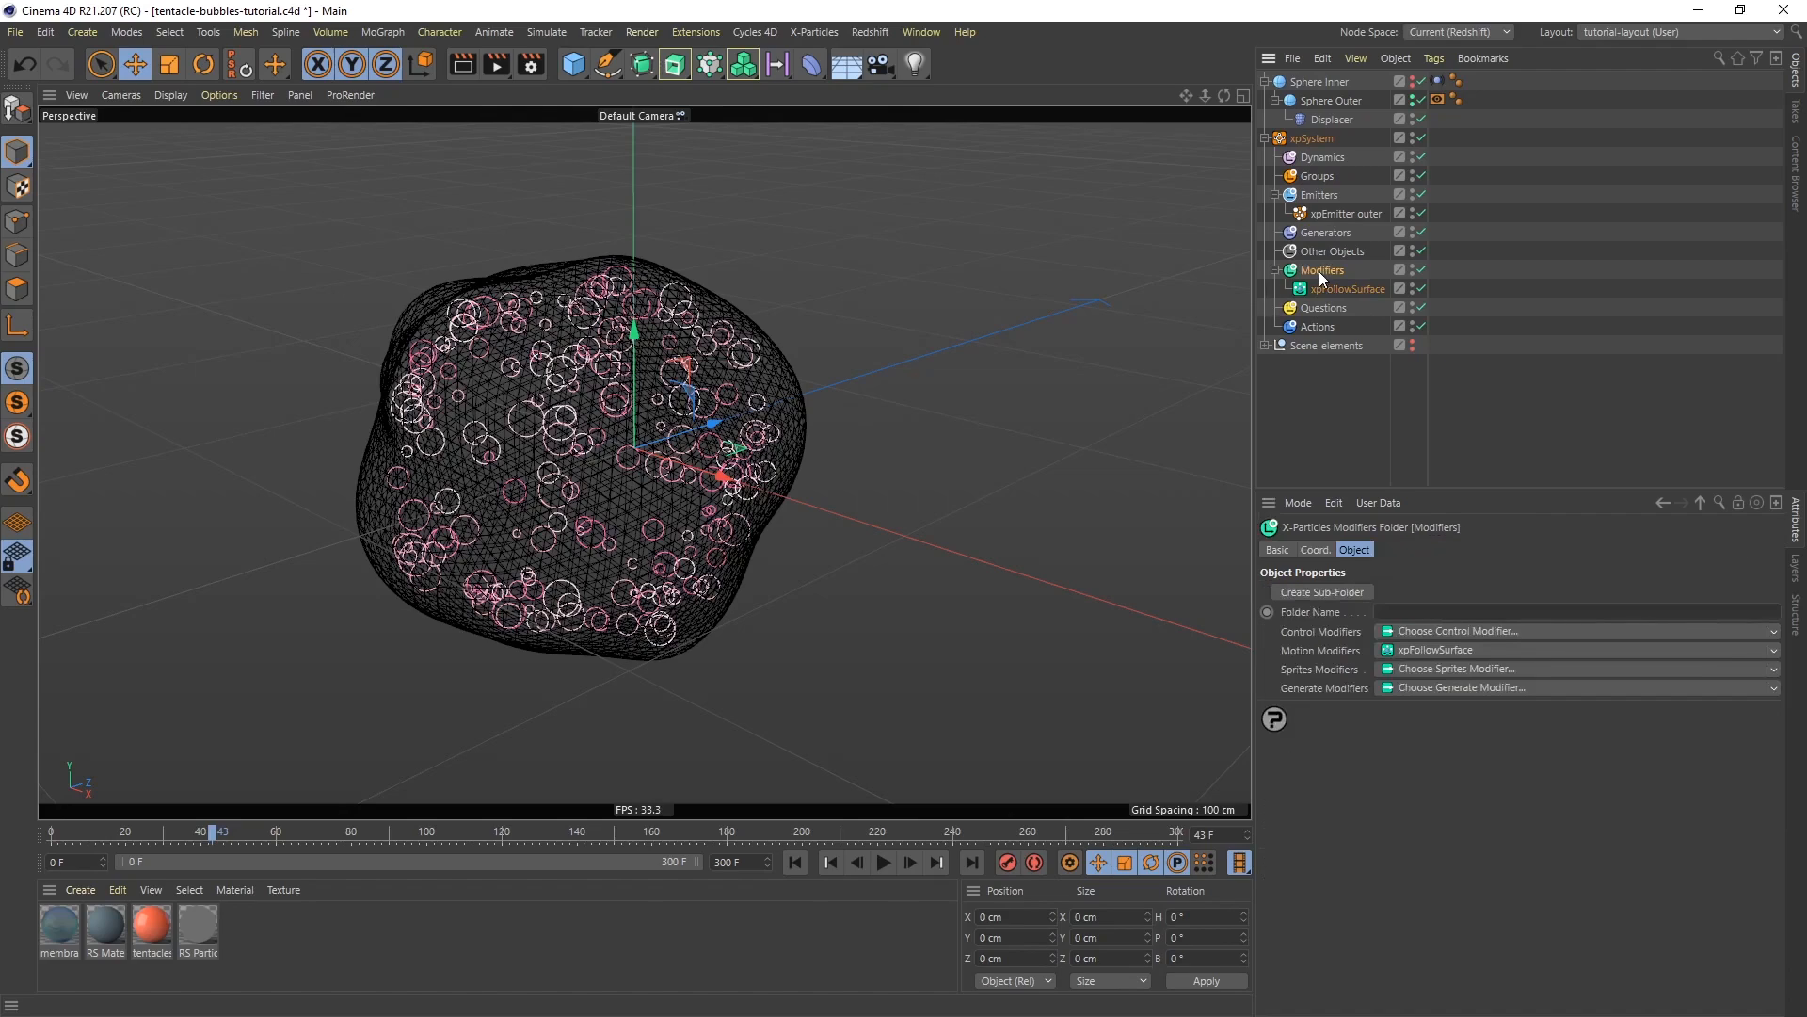
left_click(1418, 652)
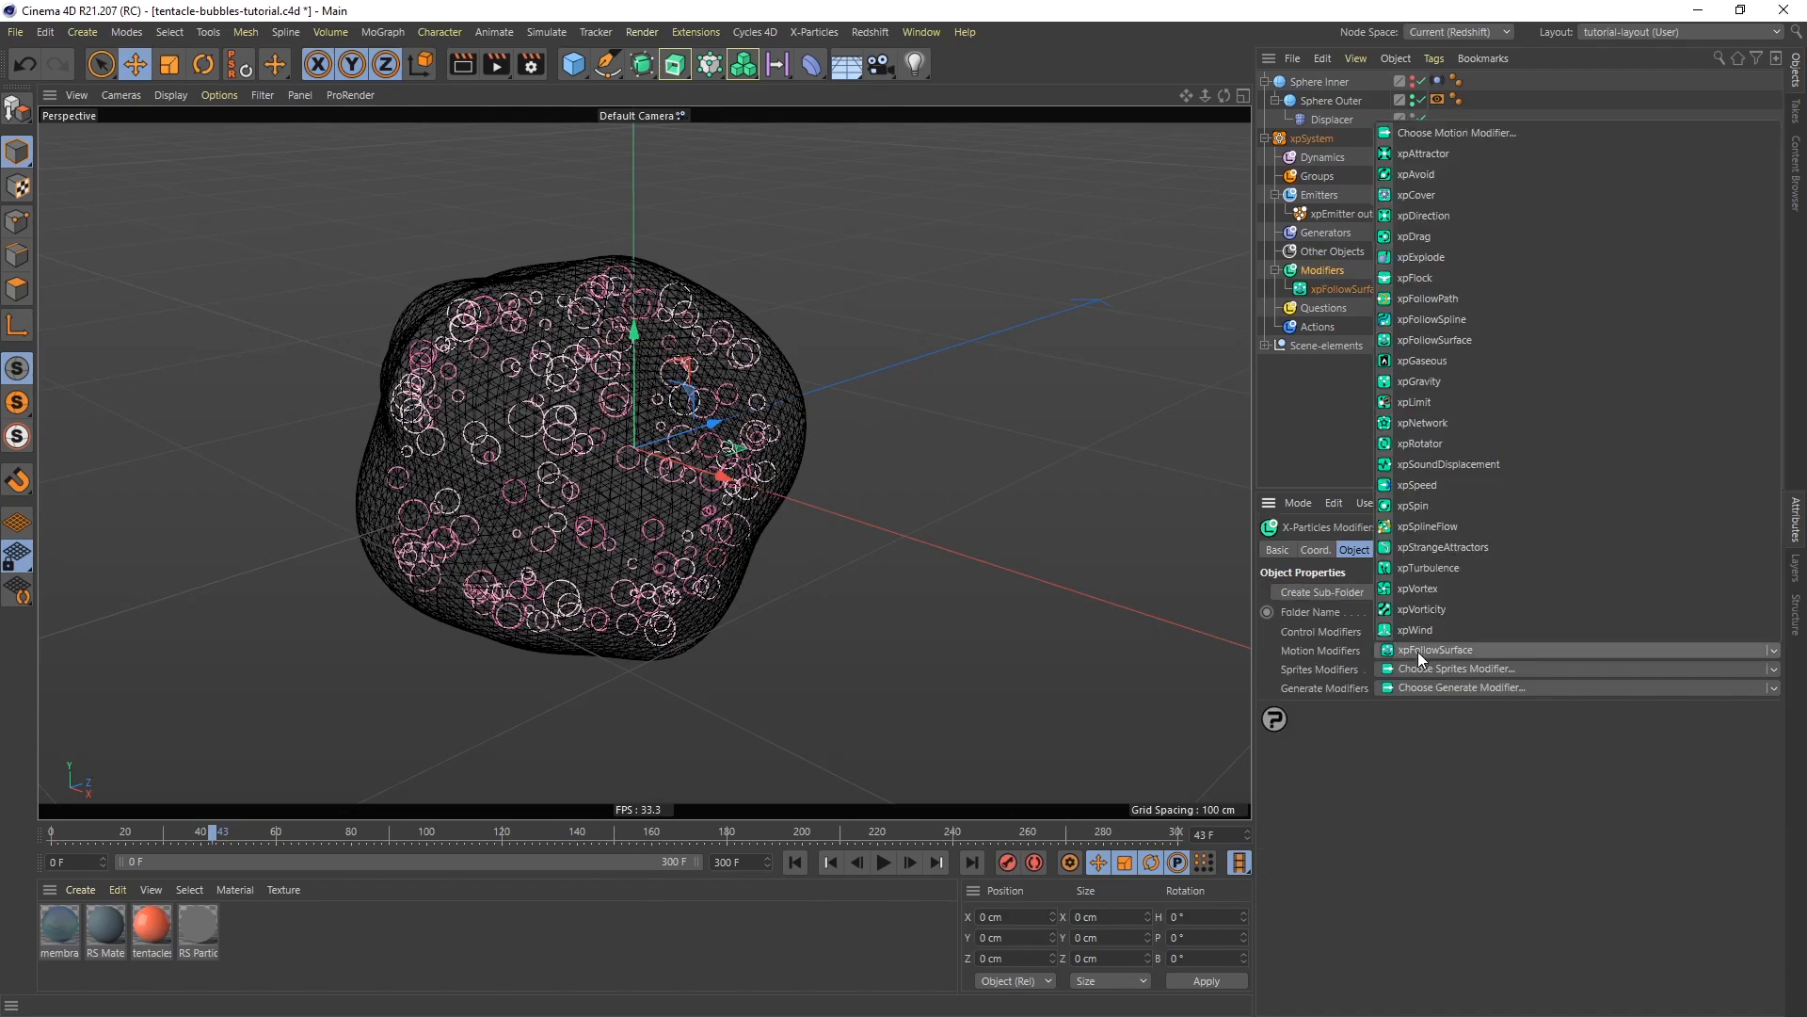
left_click(1457, 568)
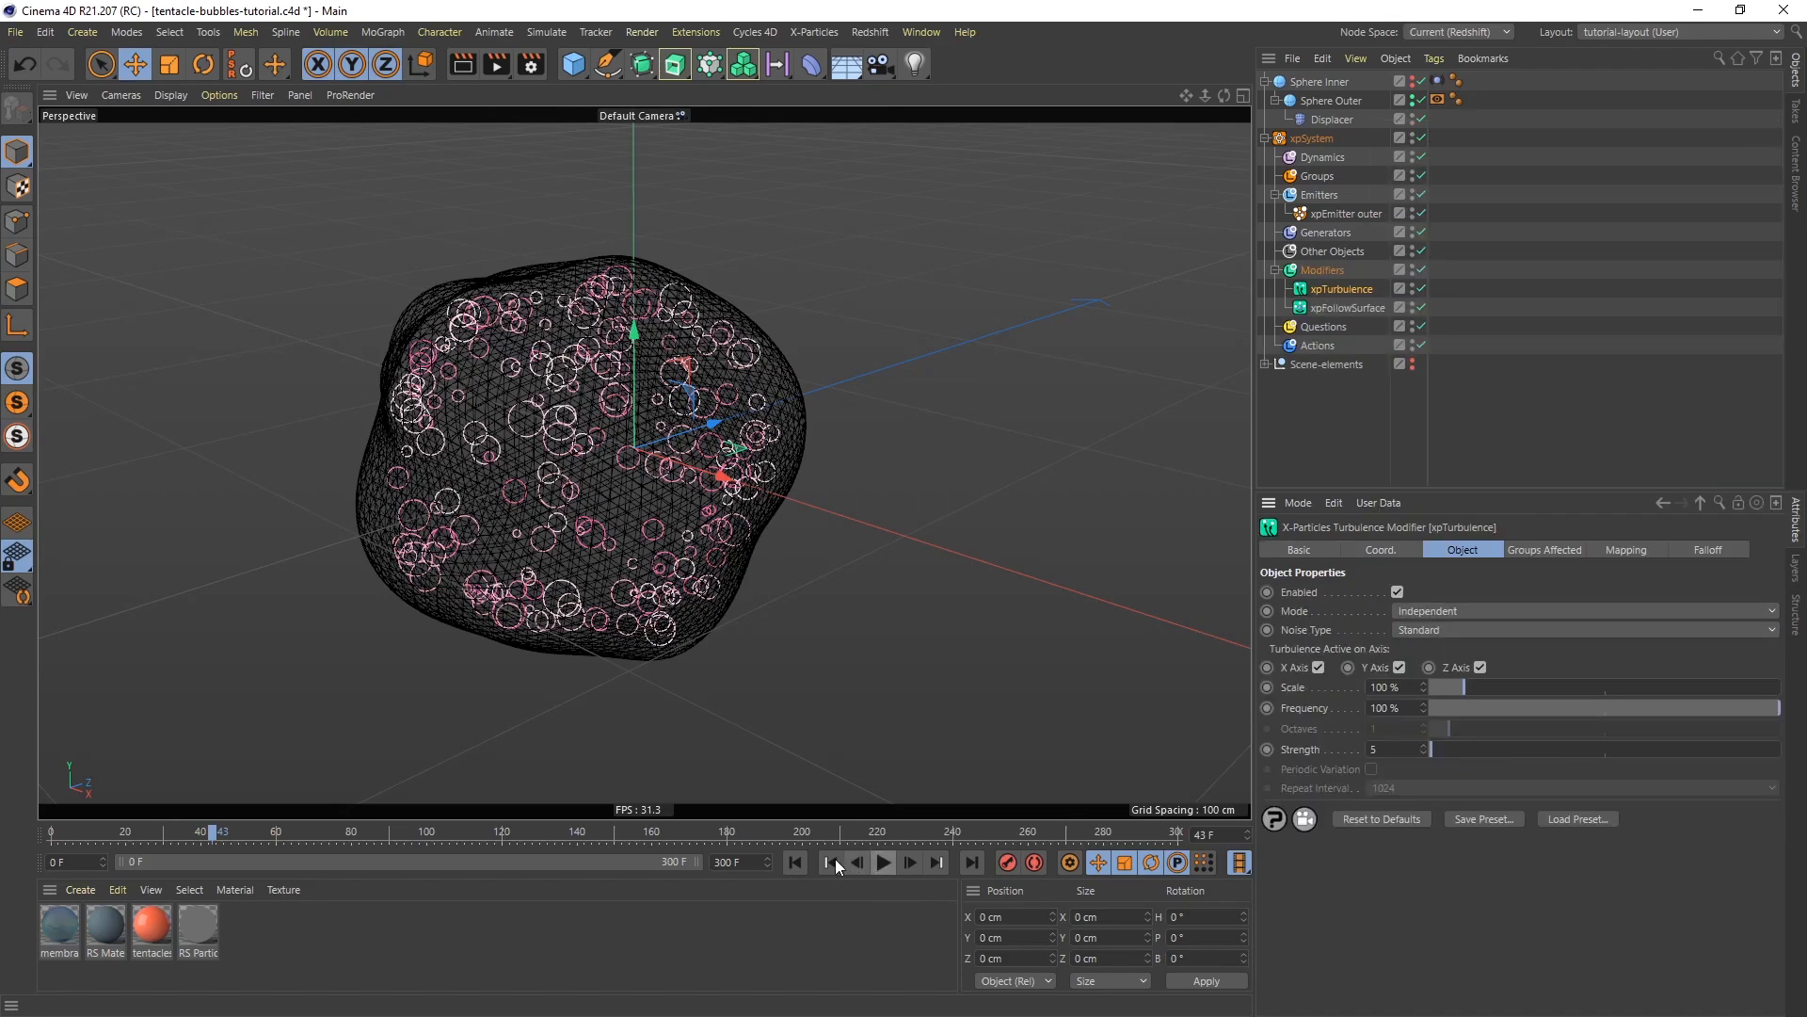
left_click(796, 862)
left_click(883, 863)
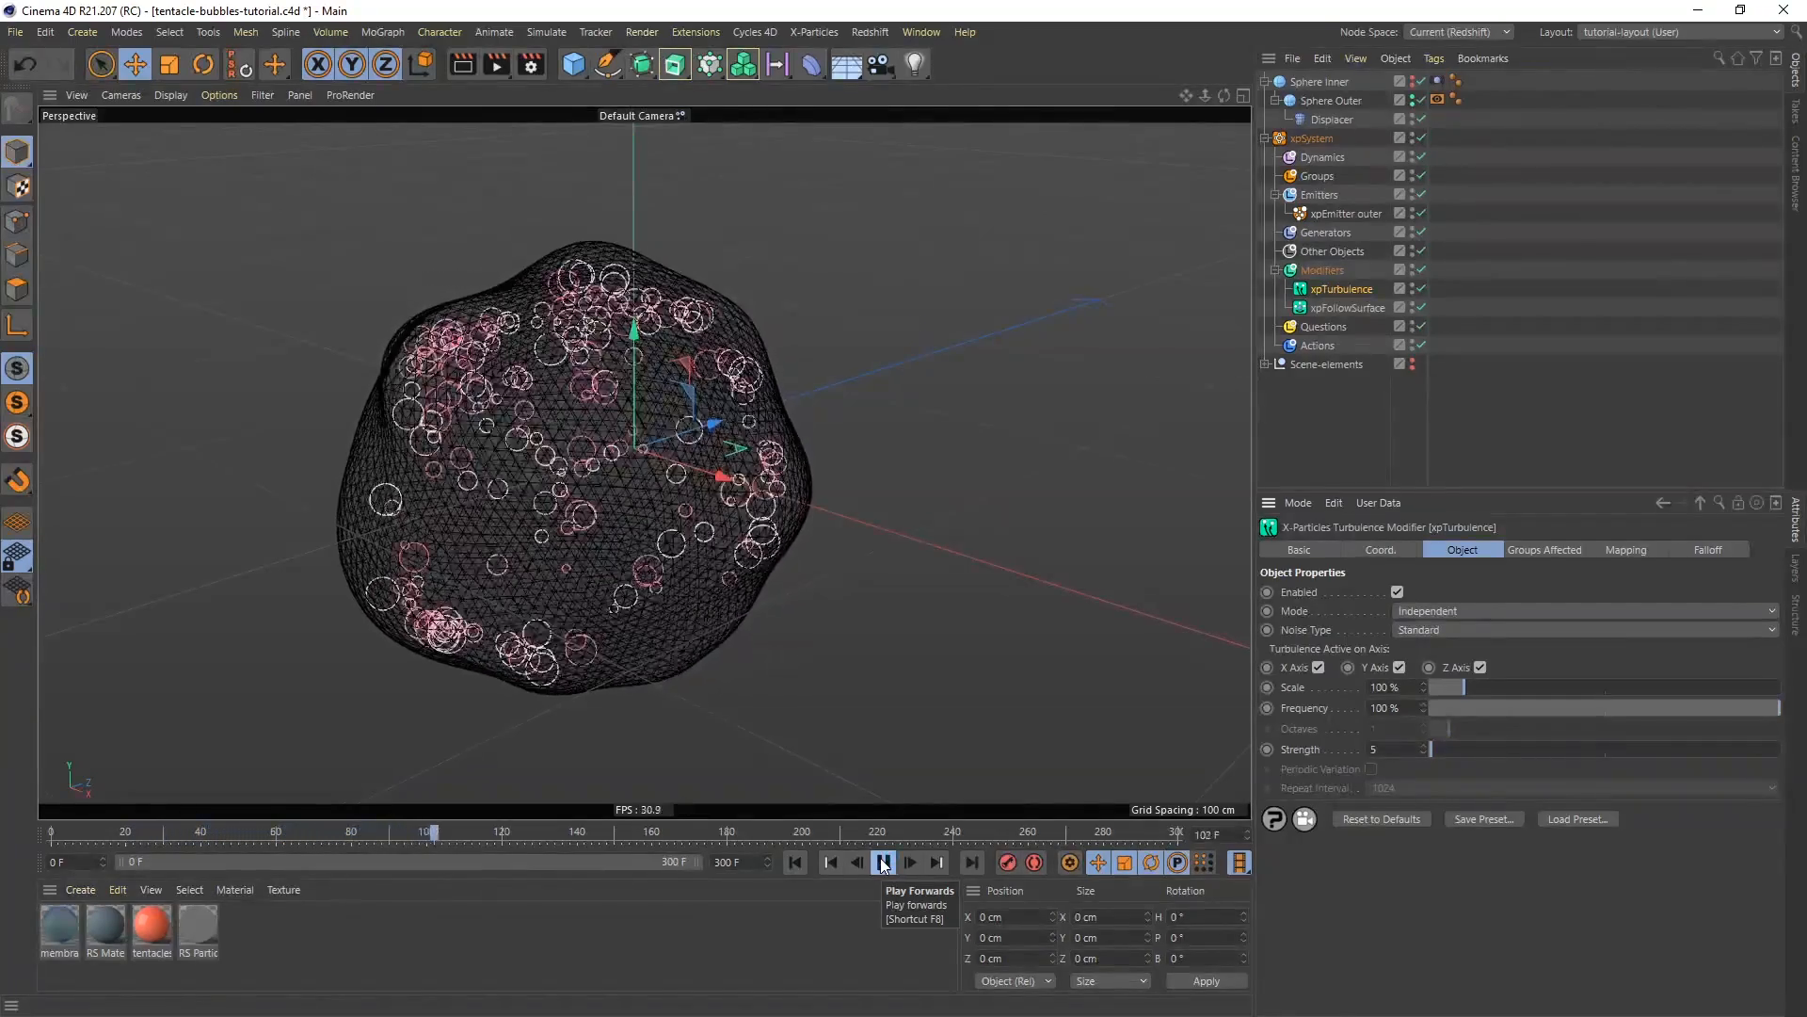
left_click(883, 862)
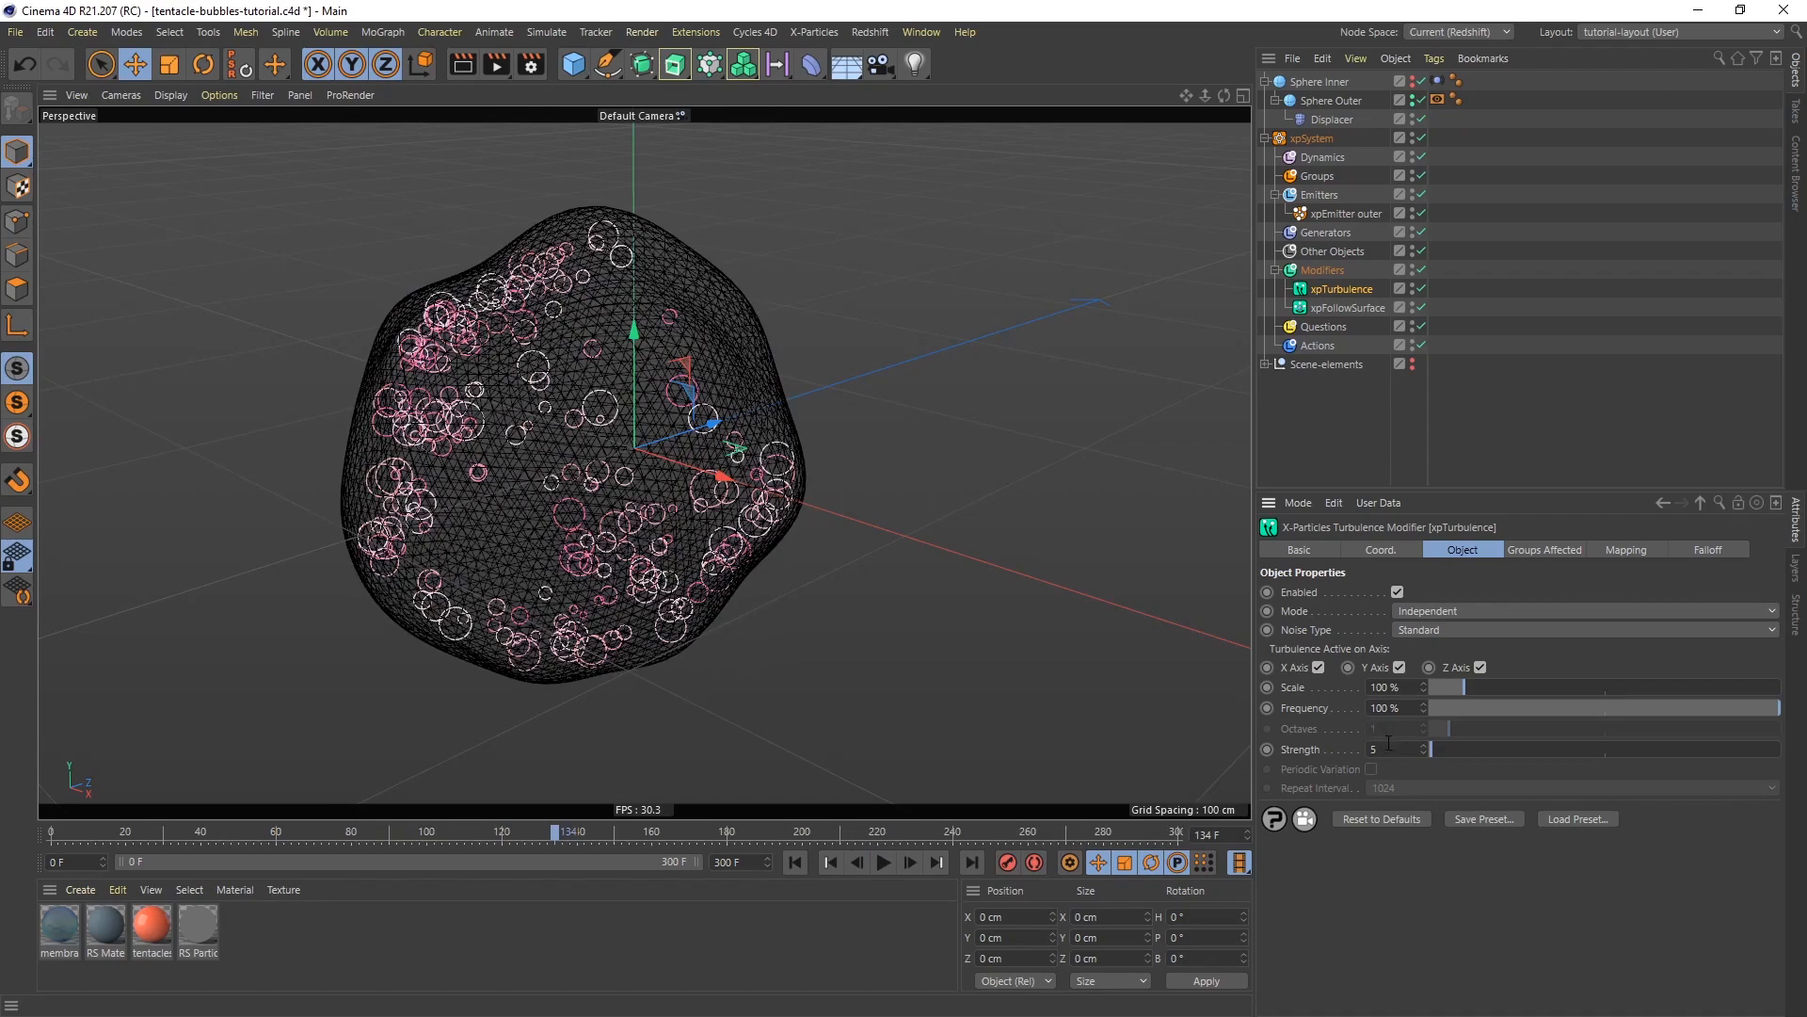
Set the turbulence scale to 15 % and replay the animation from the start
left_click_drag(1416, 693, 1308, 695)
type("15")
key("Return")
left_click(796, 862)
left_click(883, 863)
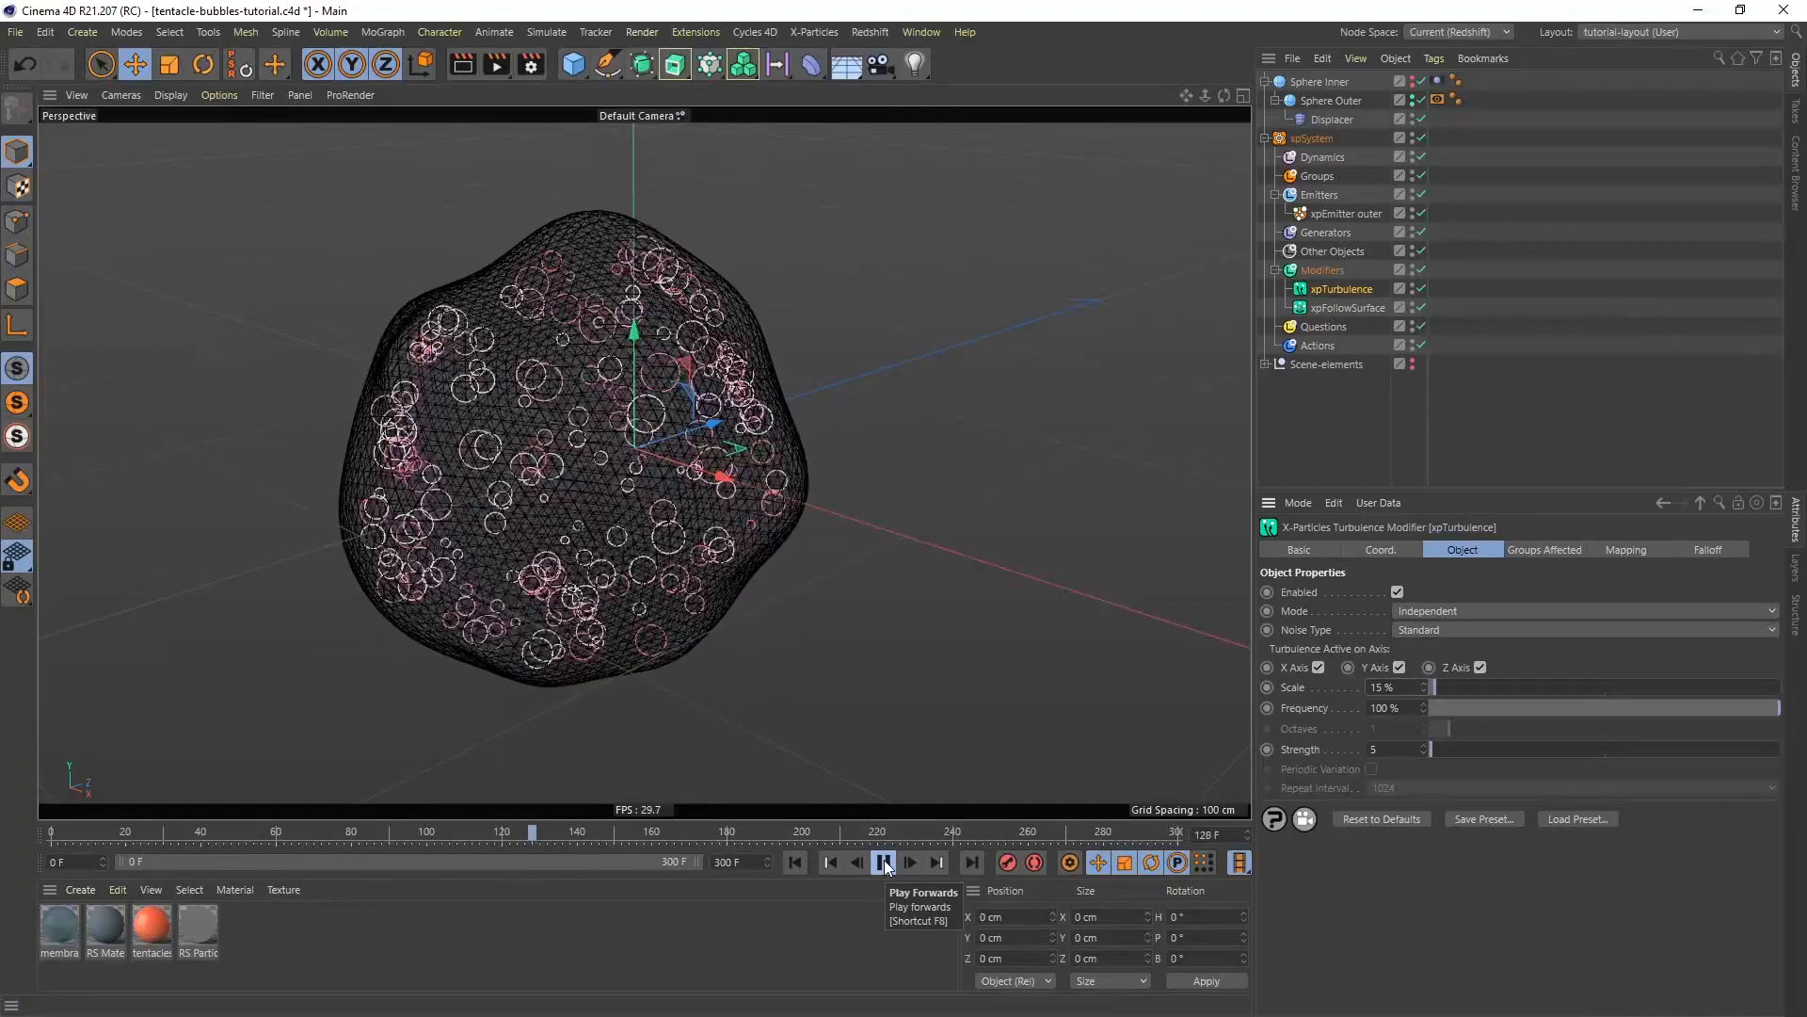
left_click(884, 863)
Try follow-surface friction values up to 43 % during playback, settling on 27 %
left_click(1337, 308)
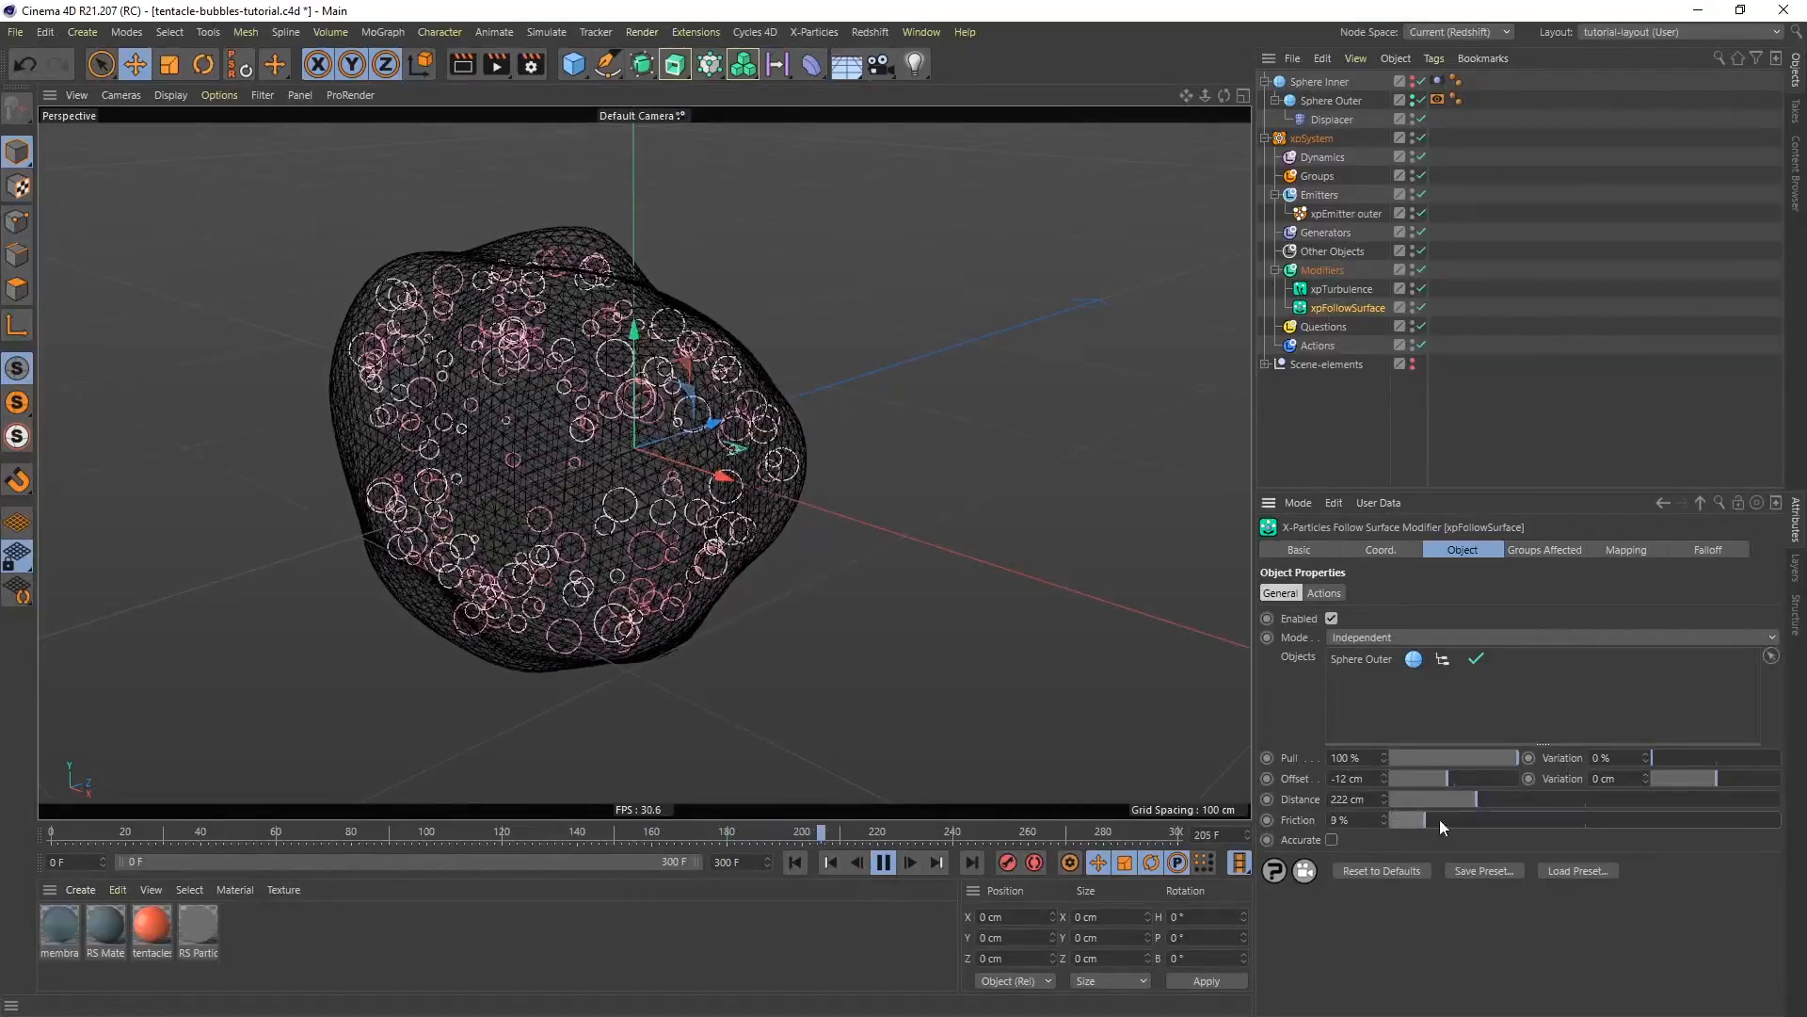
left_click_drag(1433, 819, 1620, 820)
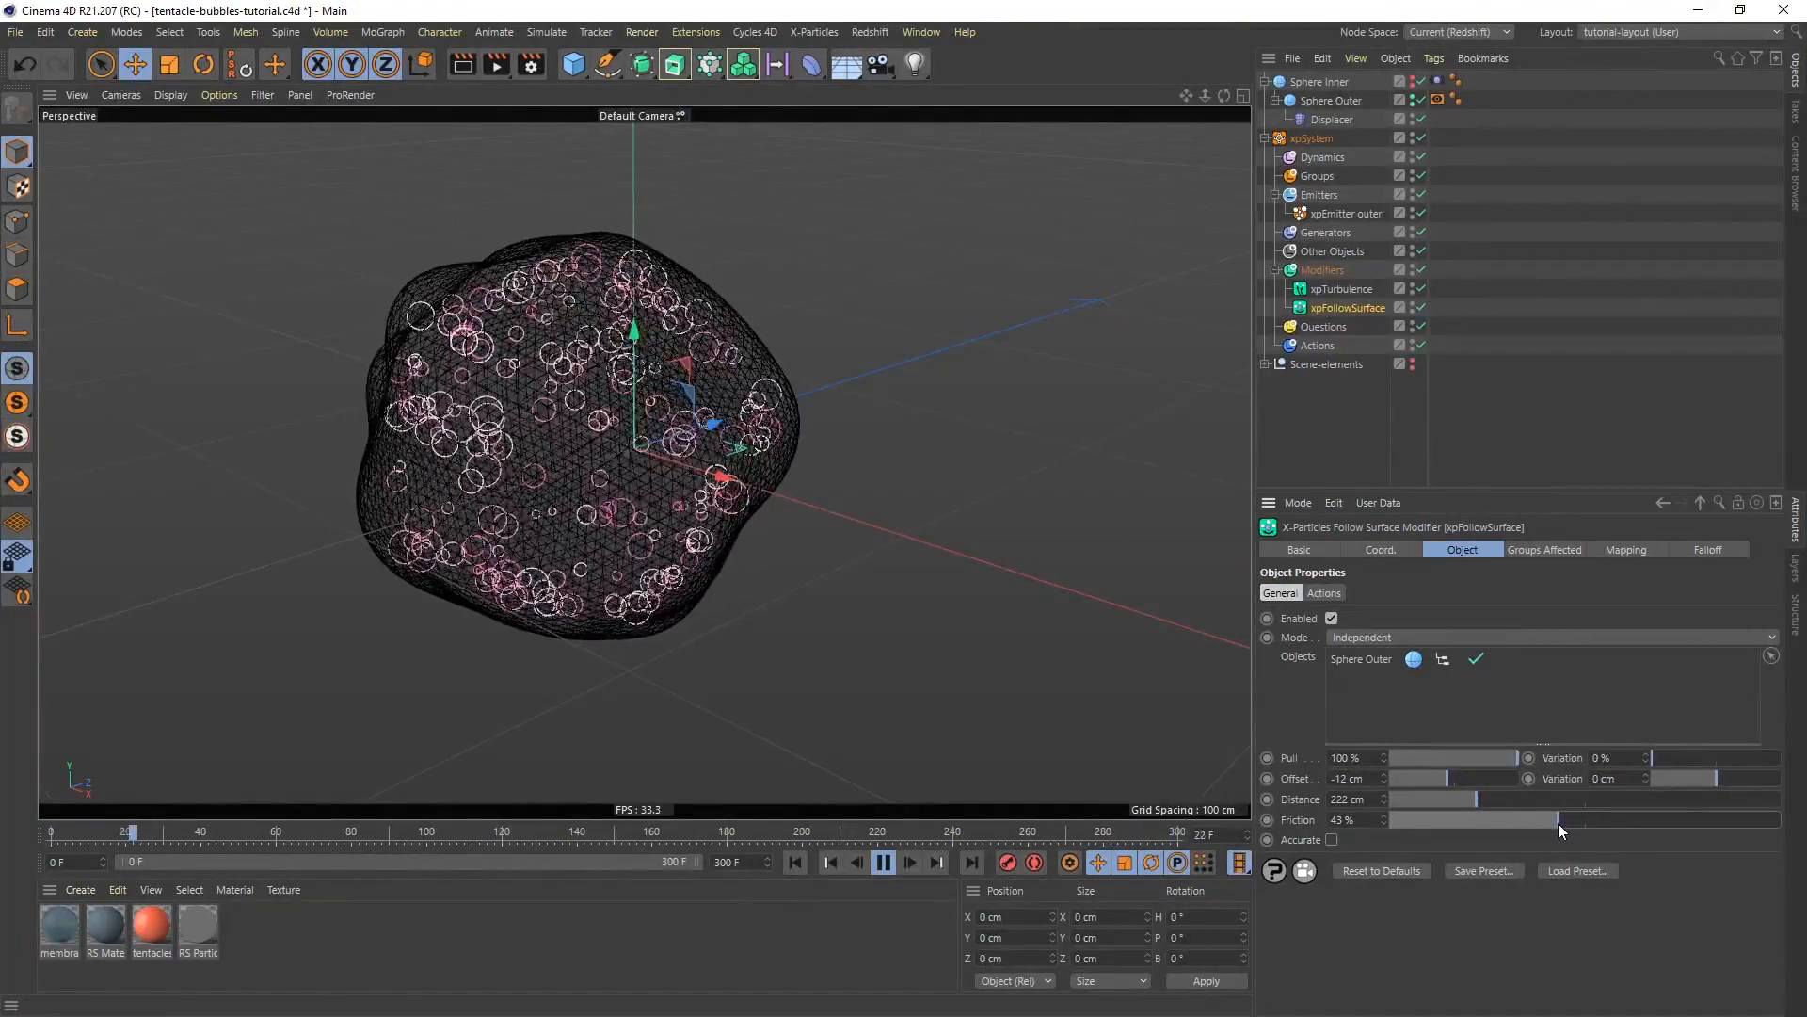
left_click_drag(1556, 823, 1535, 822)
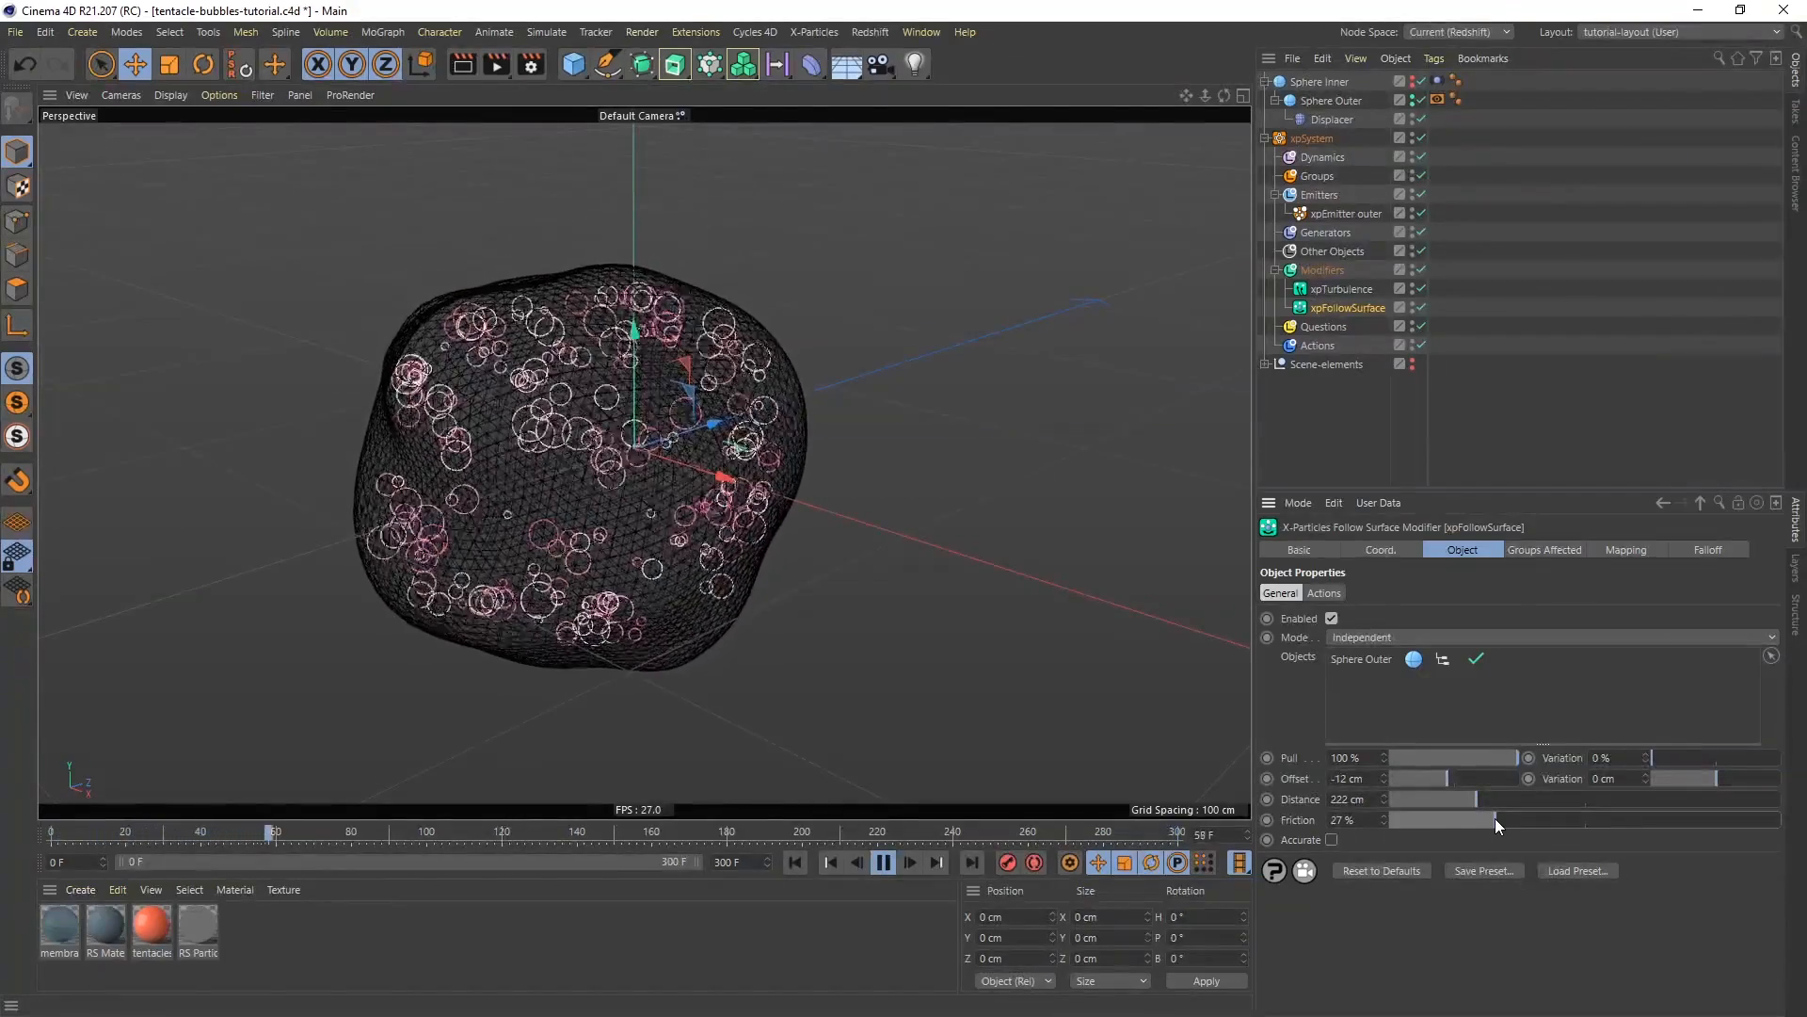
Stop the playback and add an xpConstraints object to the system's Dynamics
left_click(1318, 156)
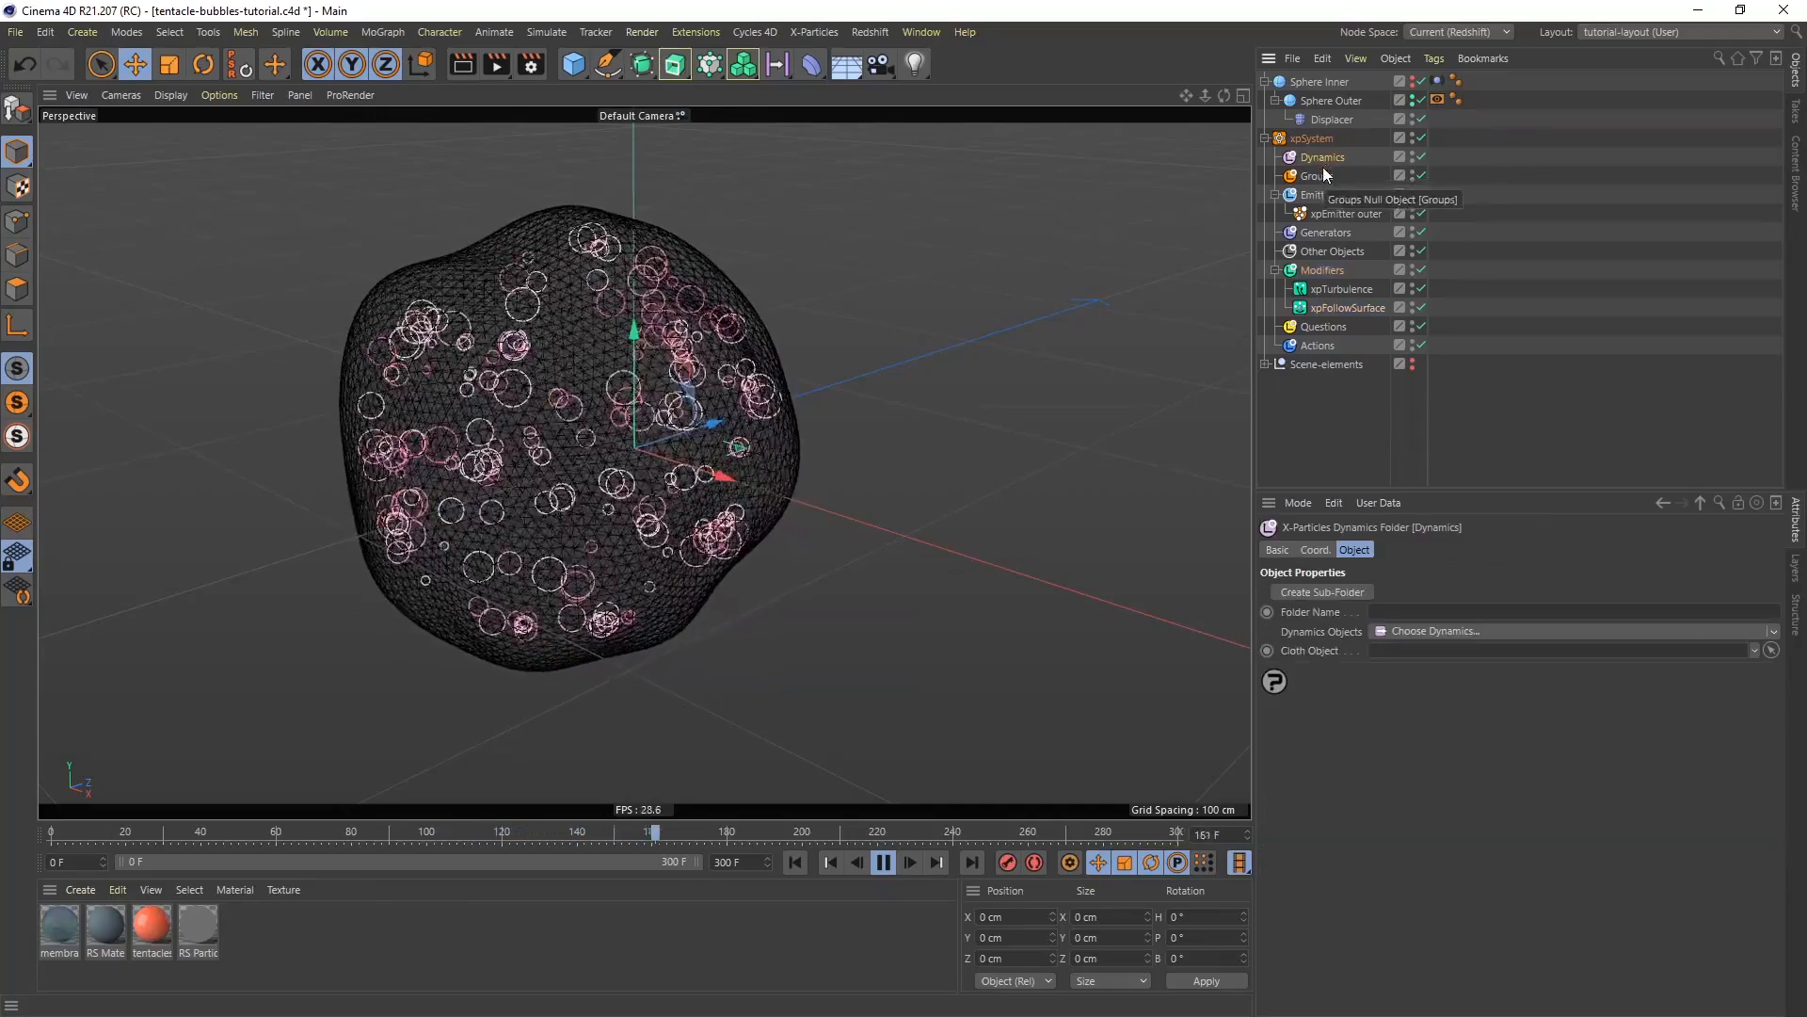
left_click(886, 863)
left_click(1439, 630)
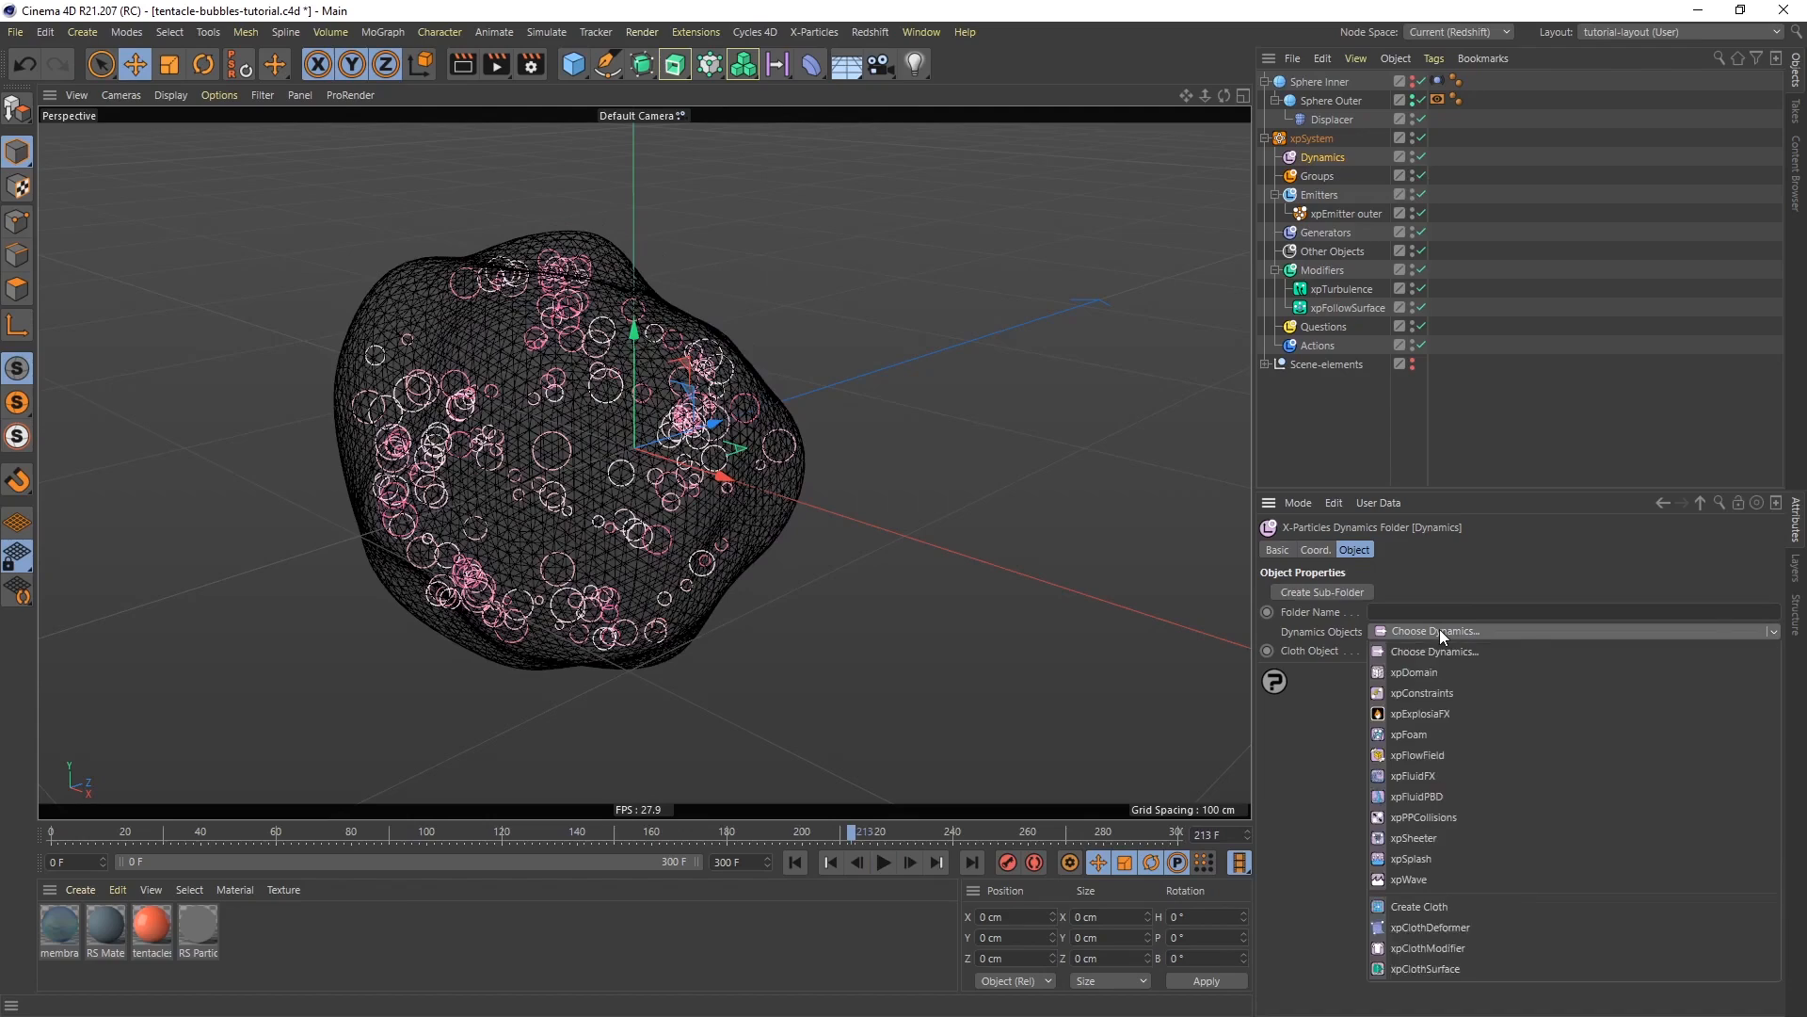
left_click(1433, 695)
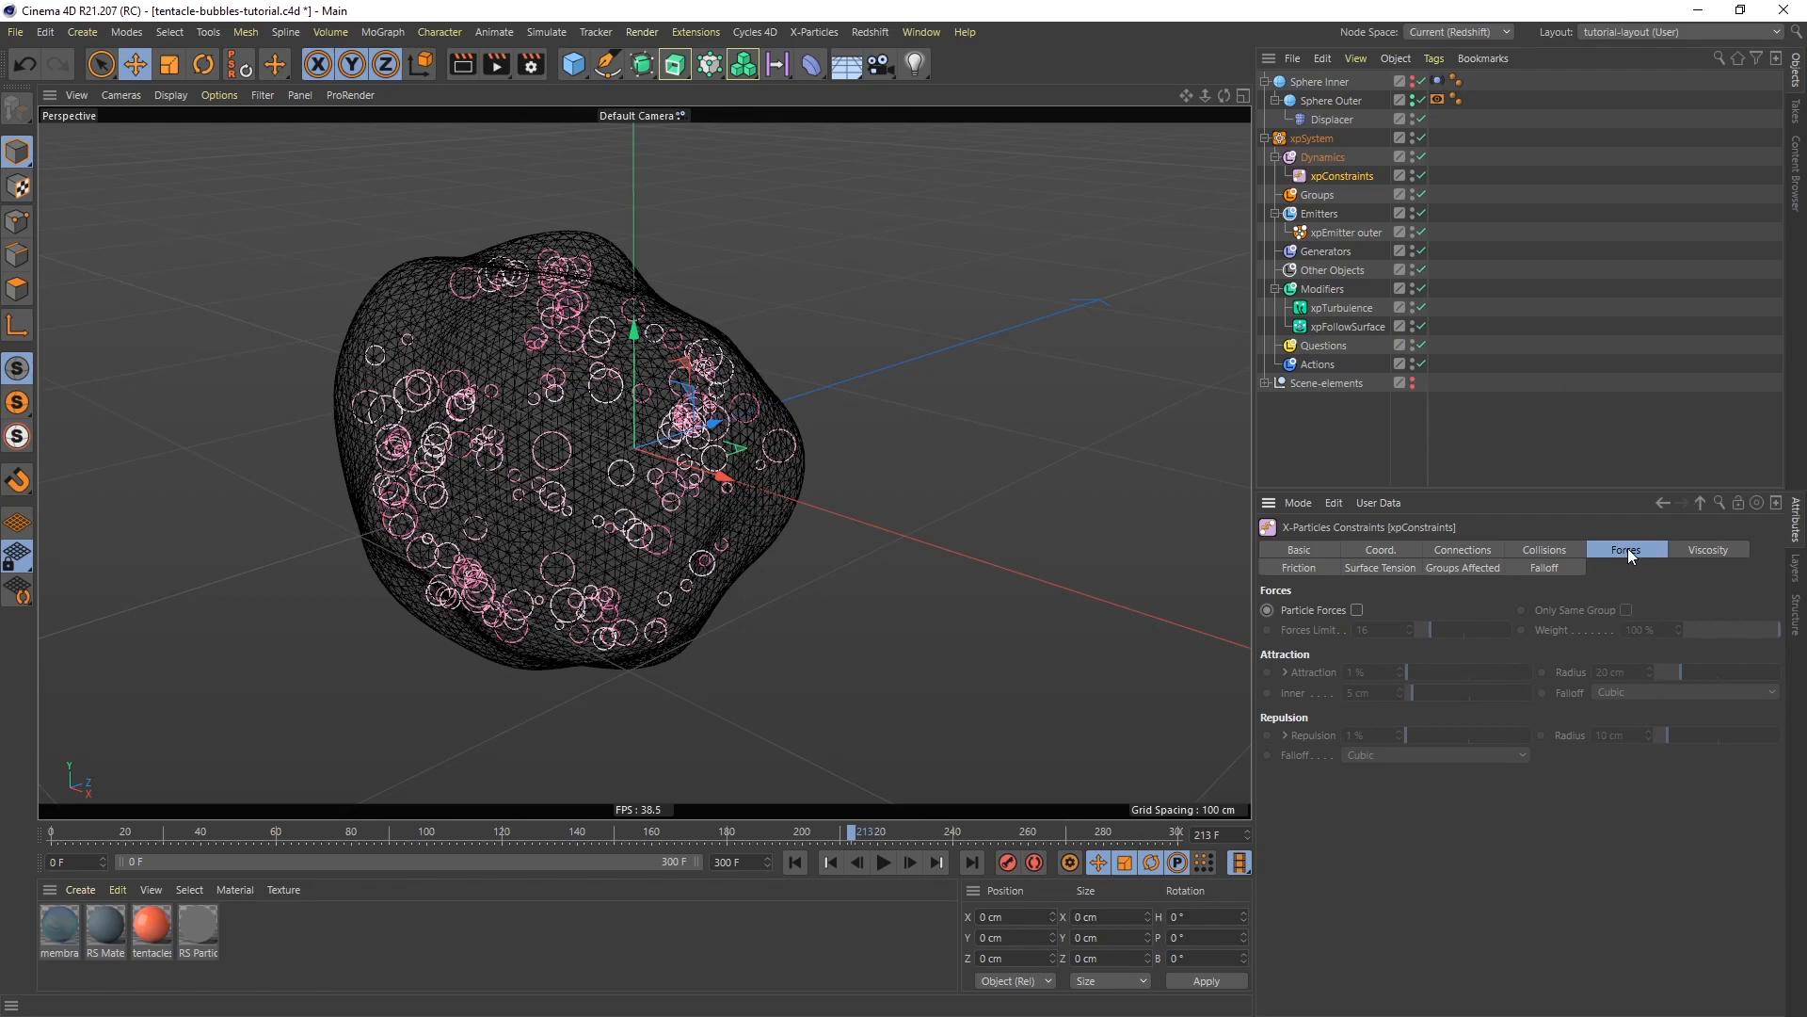
Enable Particle Forces on the constraints object and play the animation from the start
left_click(1357, 610)
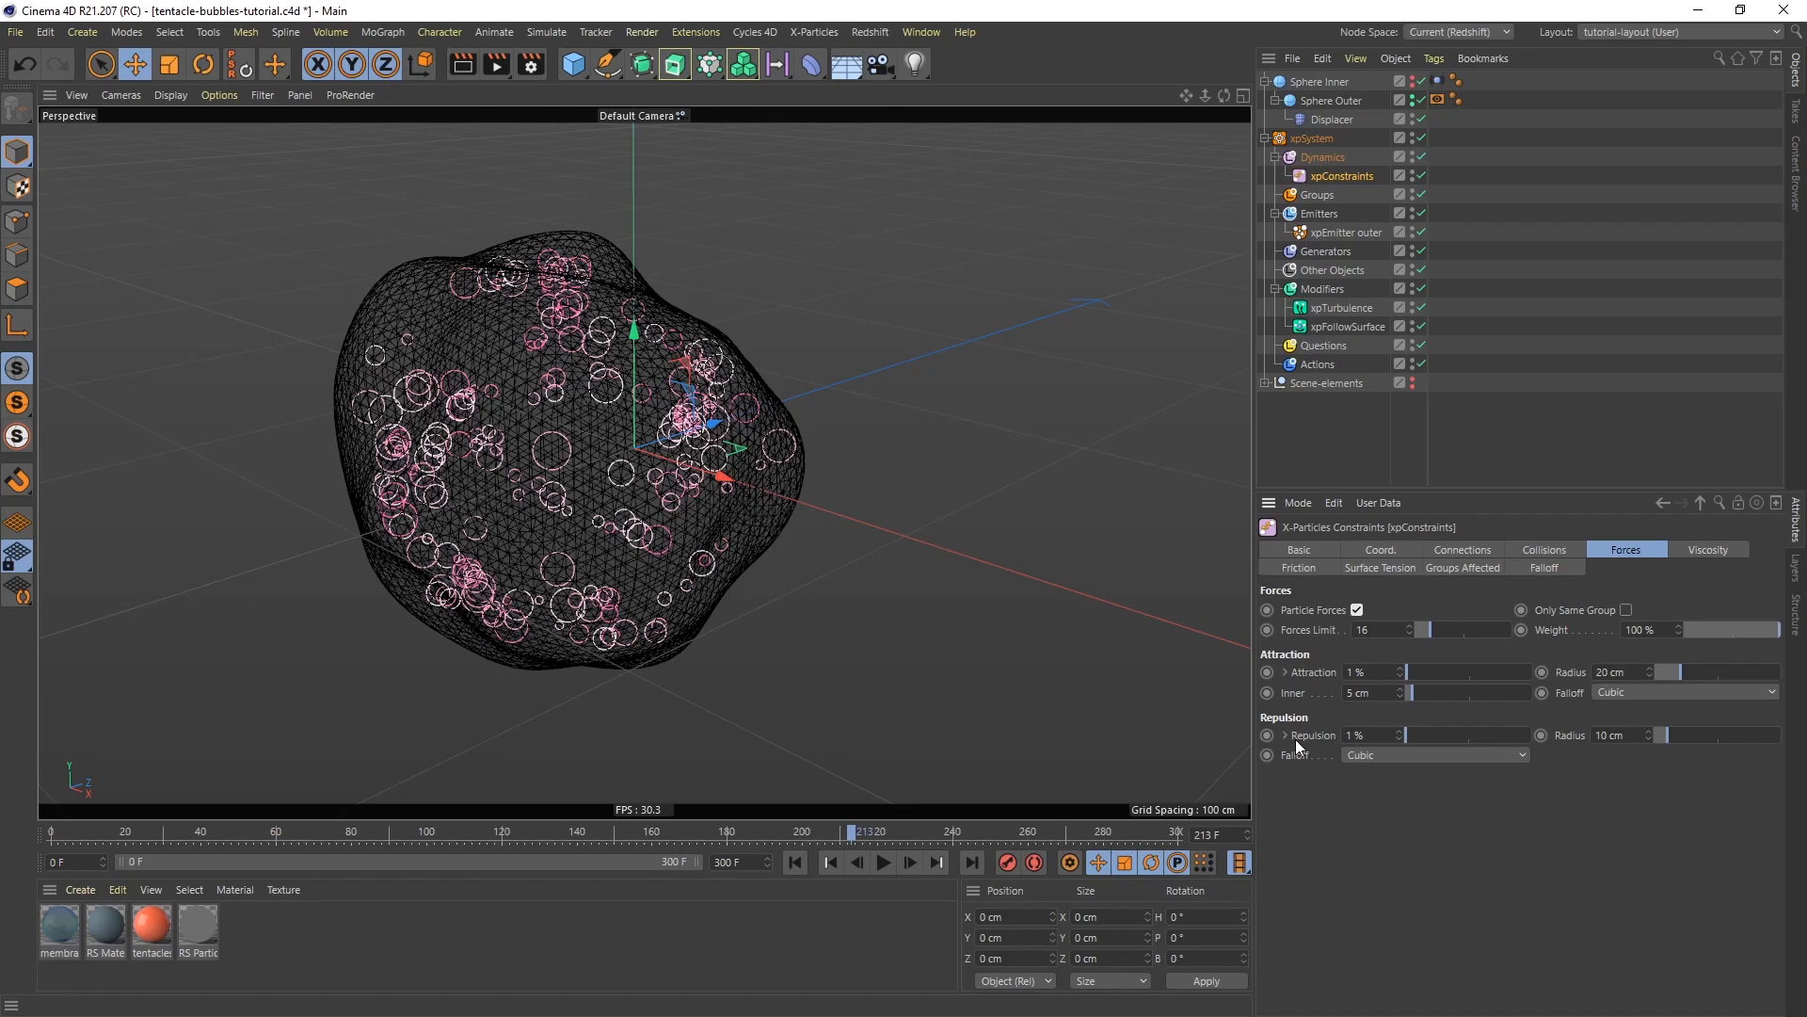
left_click(792, 860)
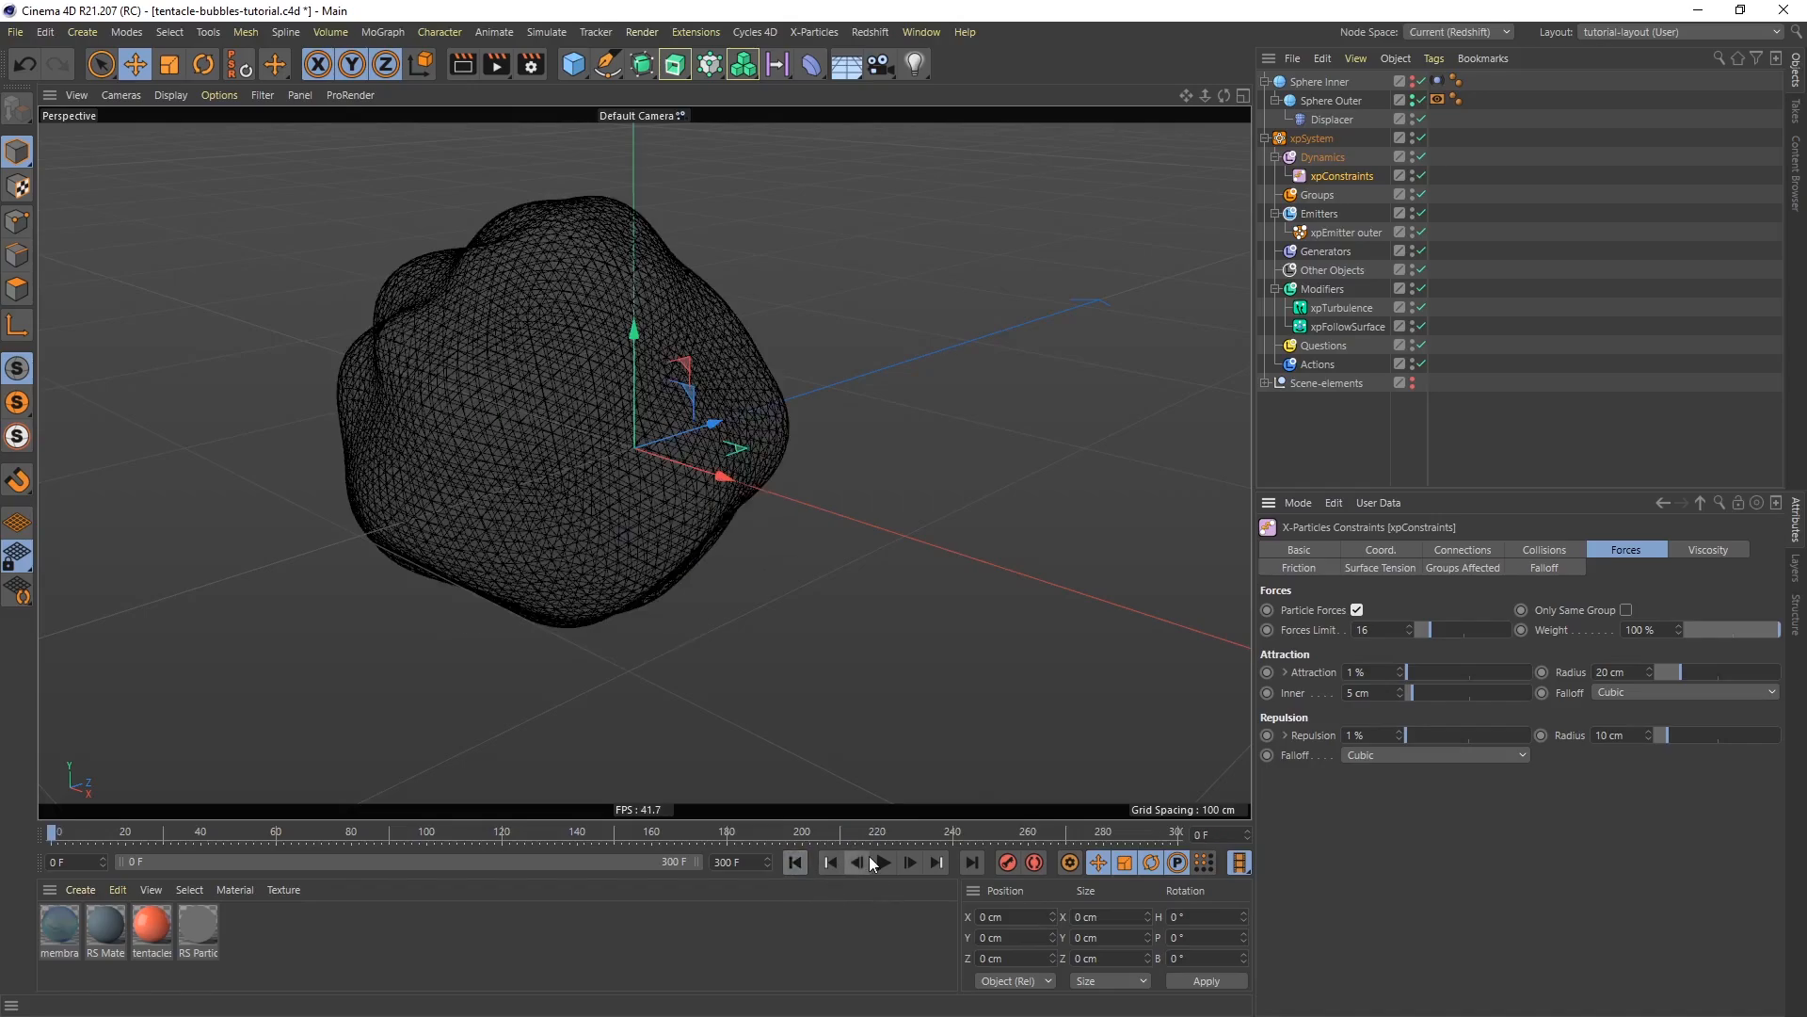
left_click(884, 862)
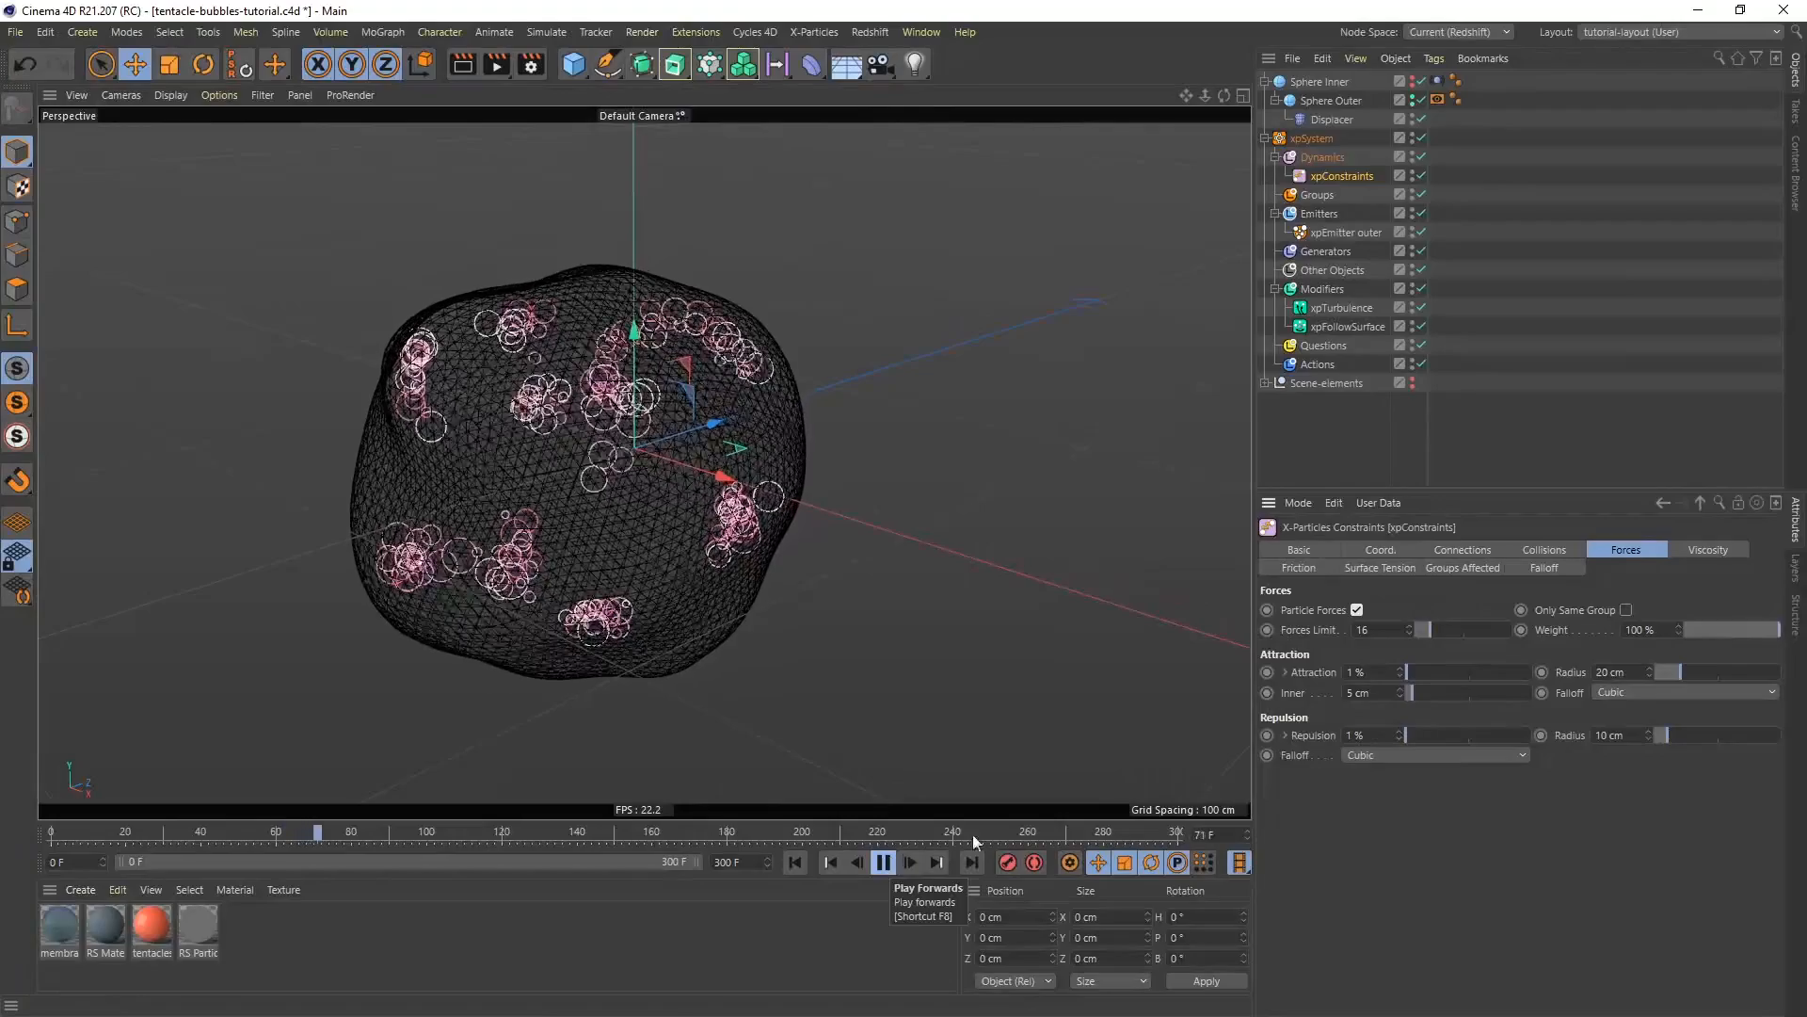
Set the particle attraction to 100 %, try an attraction radius of 100 cm, and reduce the radius to 2 cm
left_click_drag(1435, 670, 1544, 680)
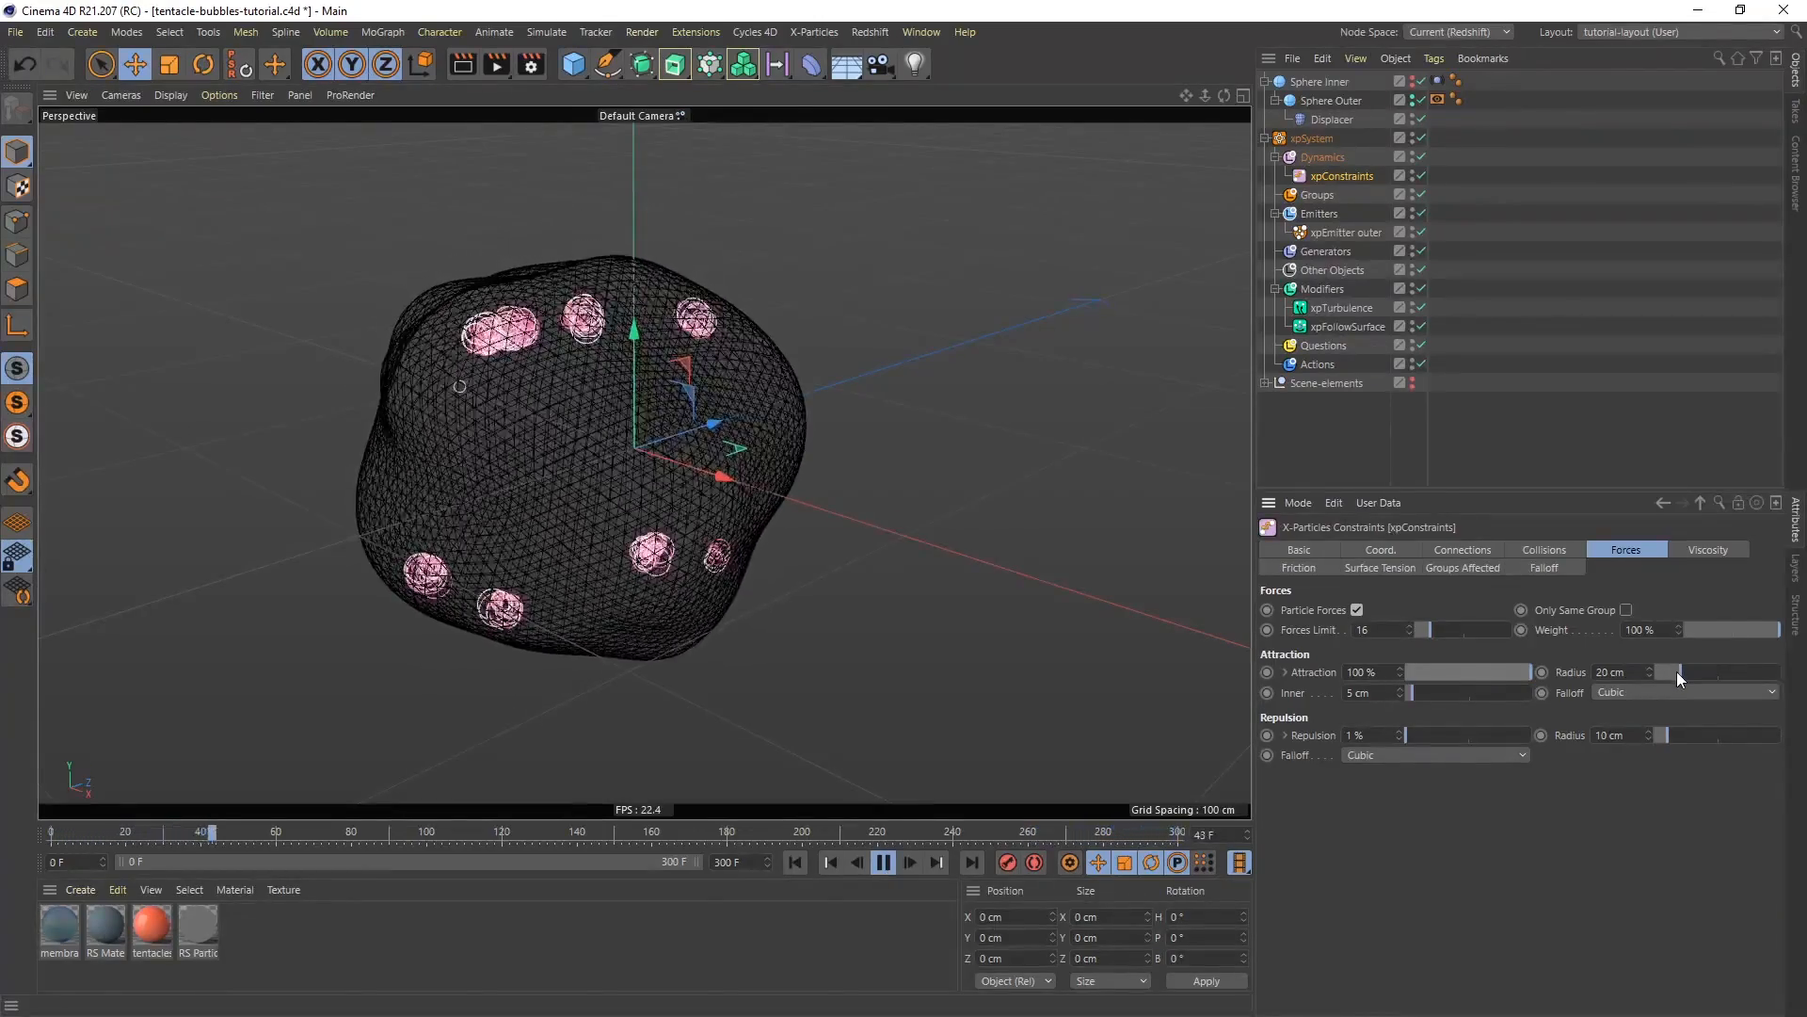
left_click_drag(1676, 670, 1789, 669)
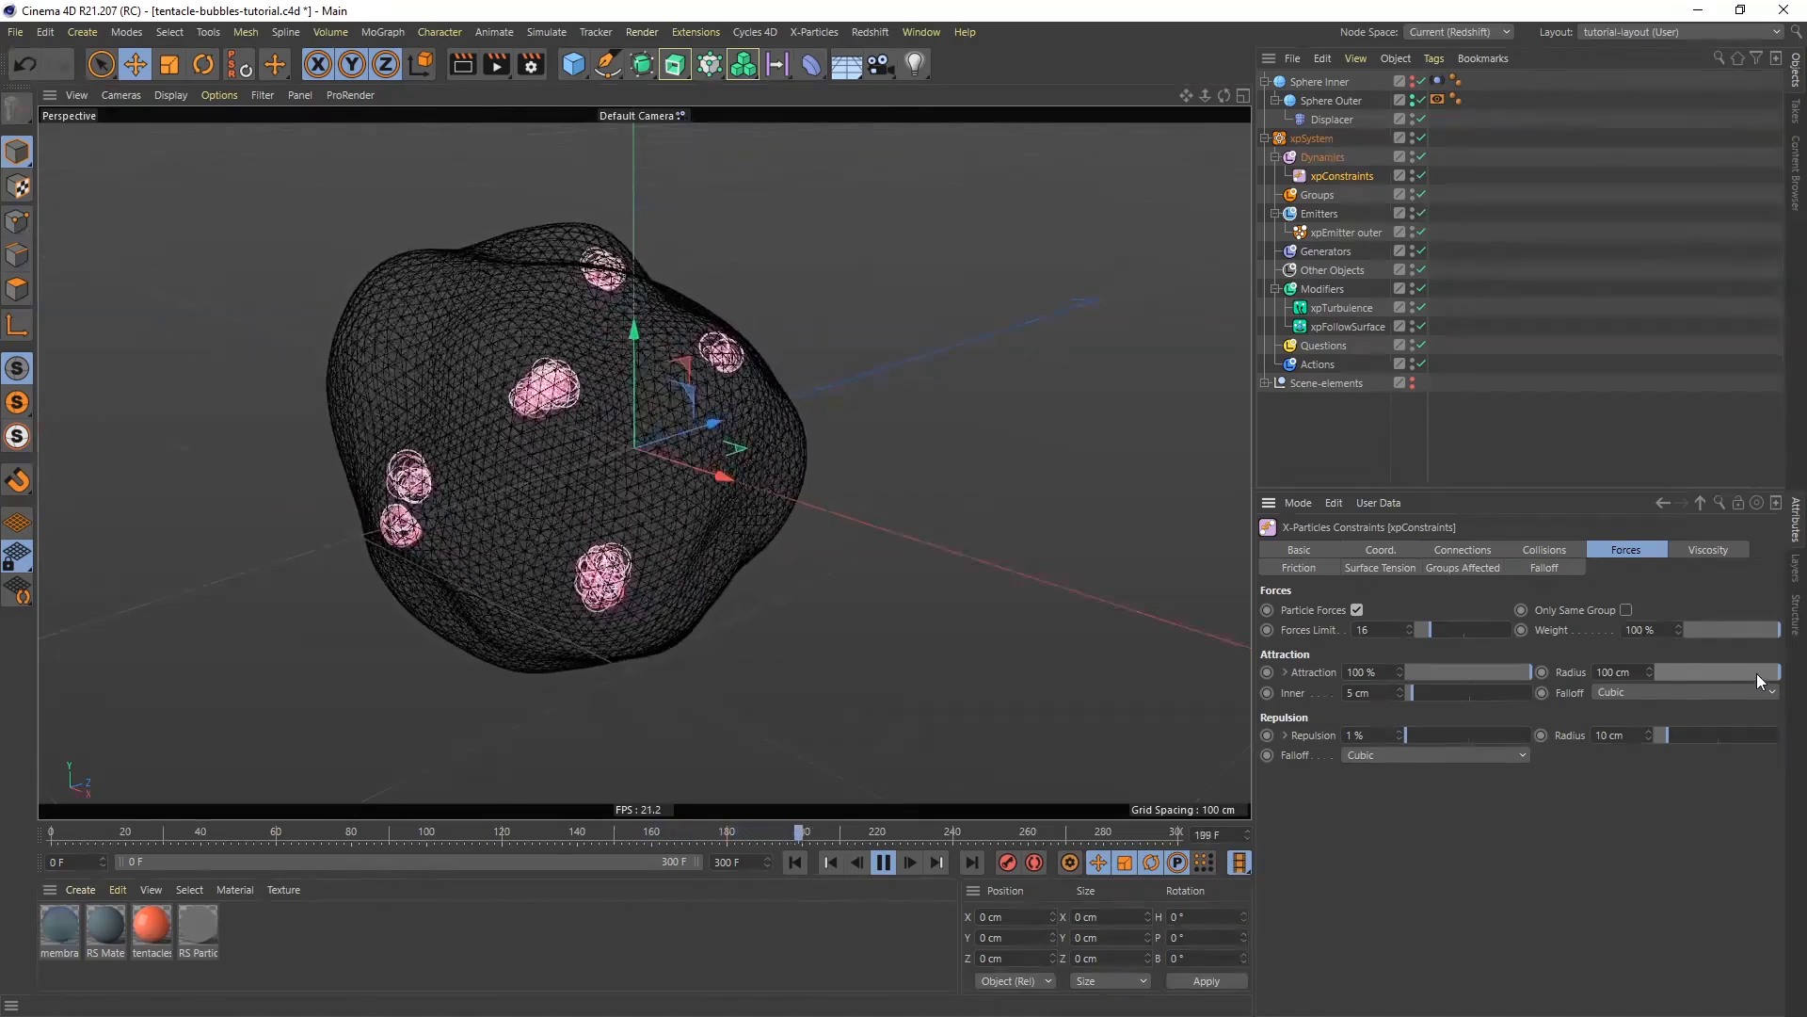
left_click_drag(1753, 674, 1669, 670)
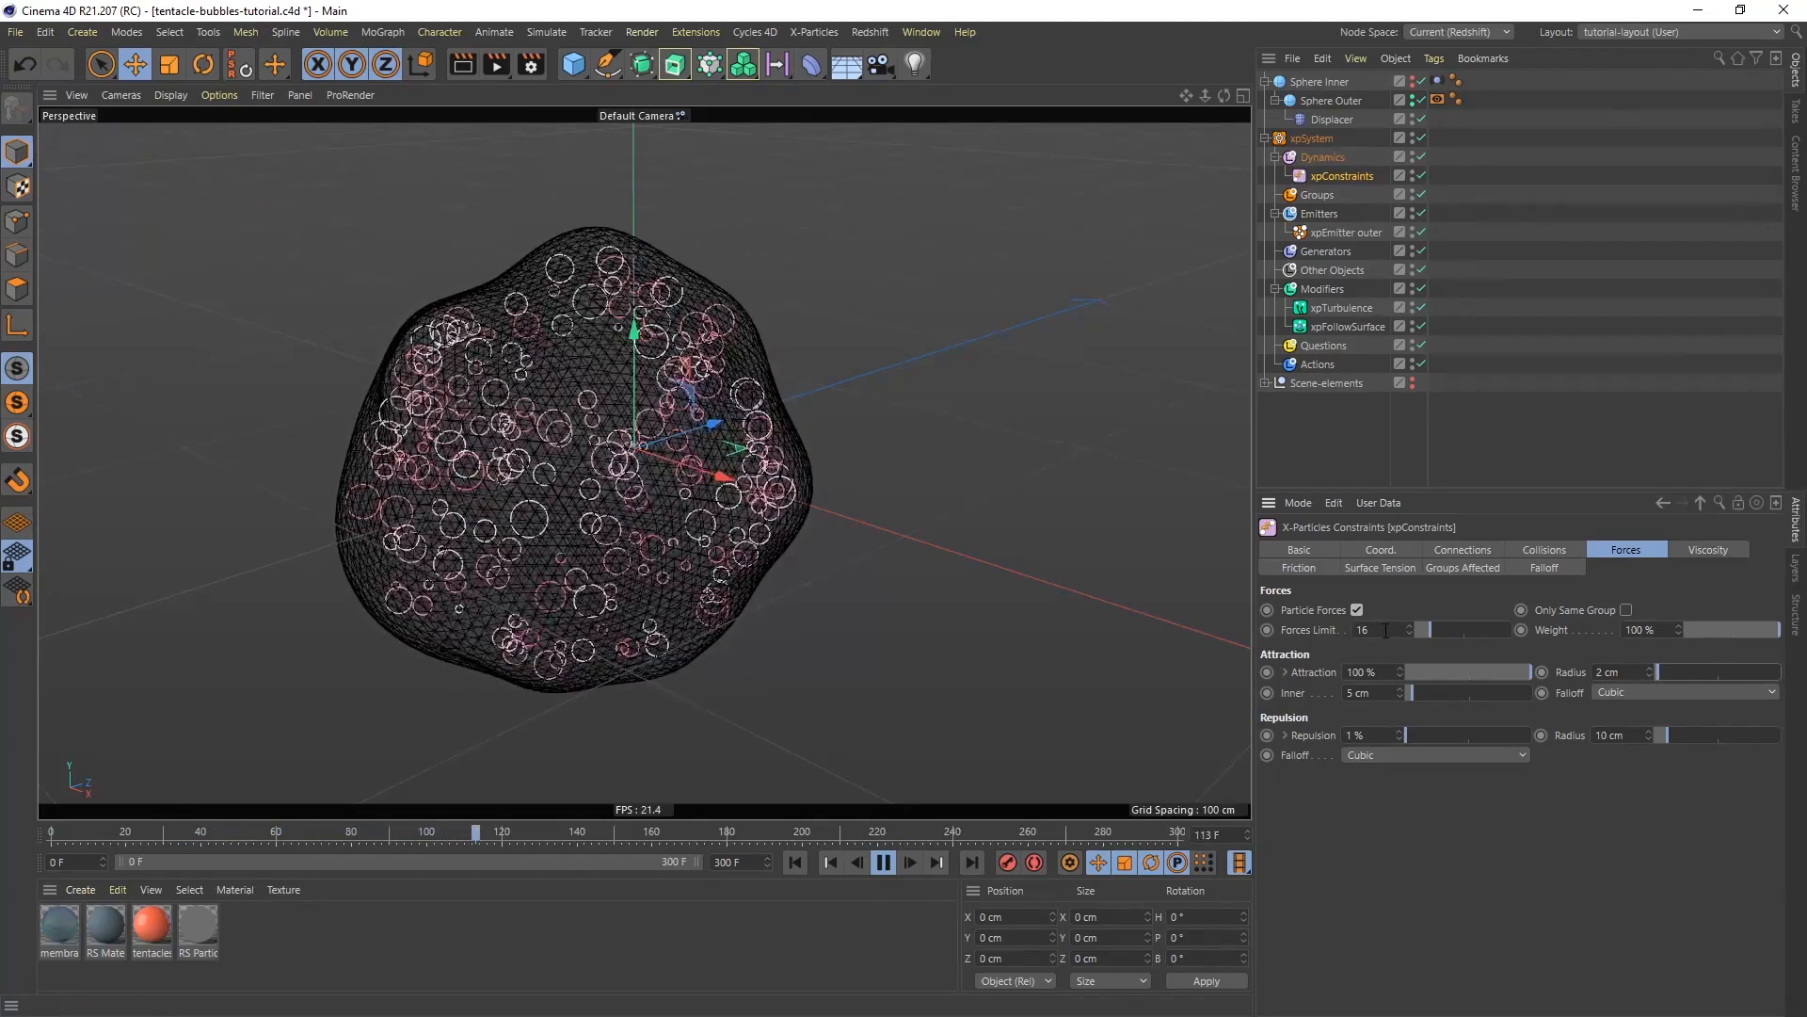
Set the forces limit to 9 and the repulsion to 86 %
left_click_drag(1392, 629, 1325, 629)
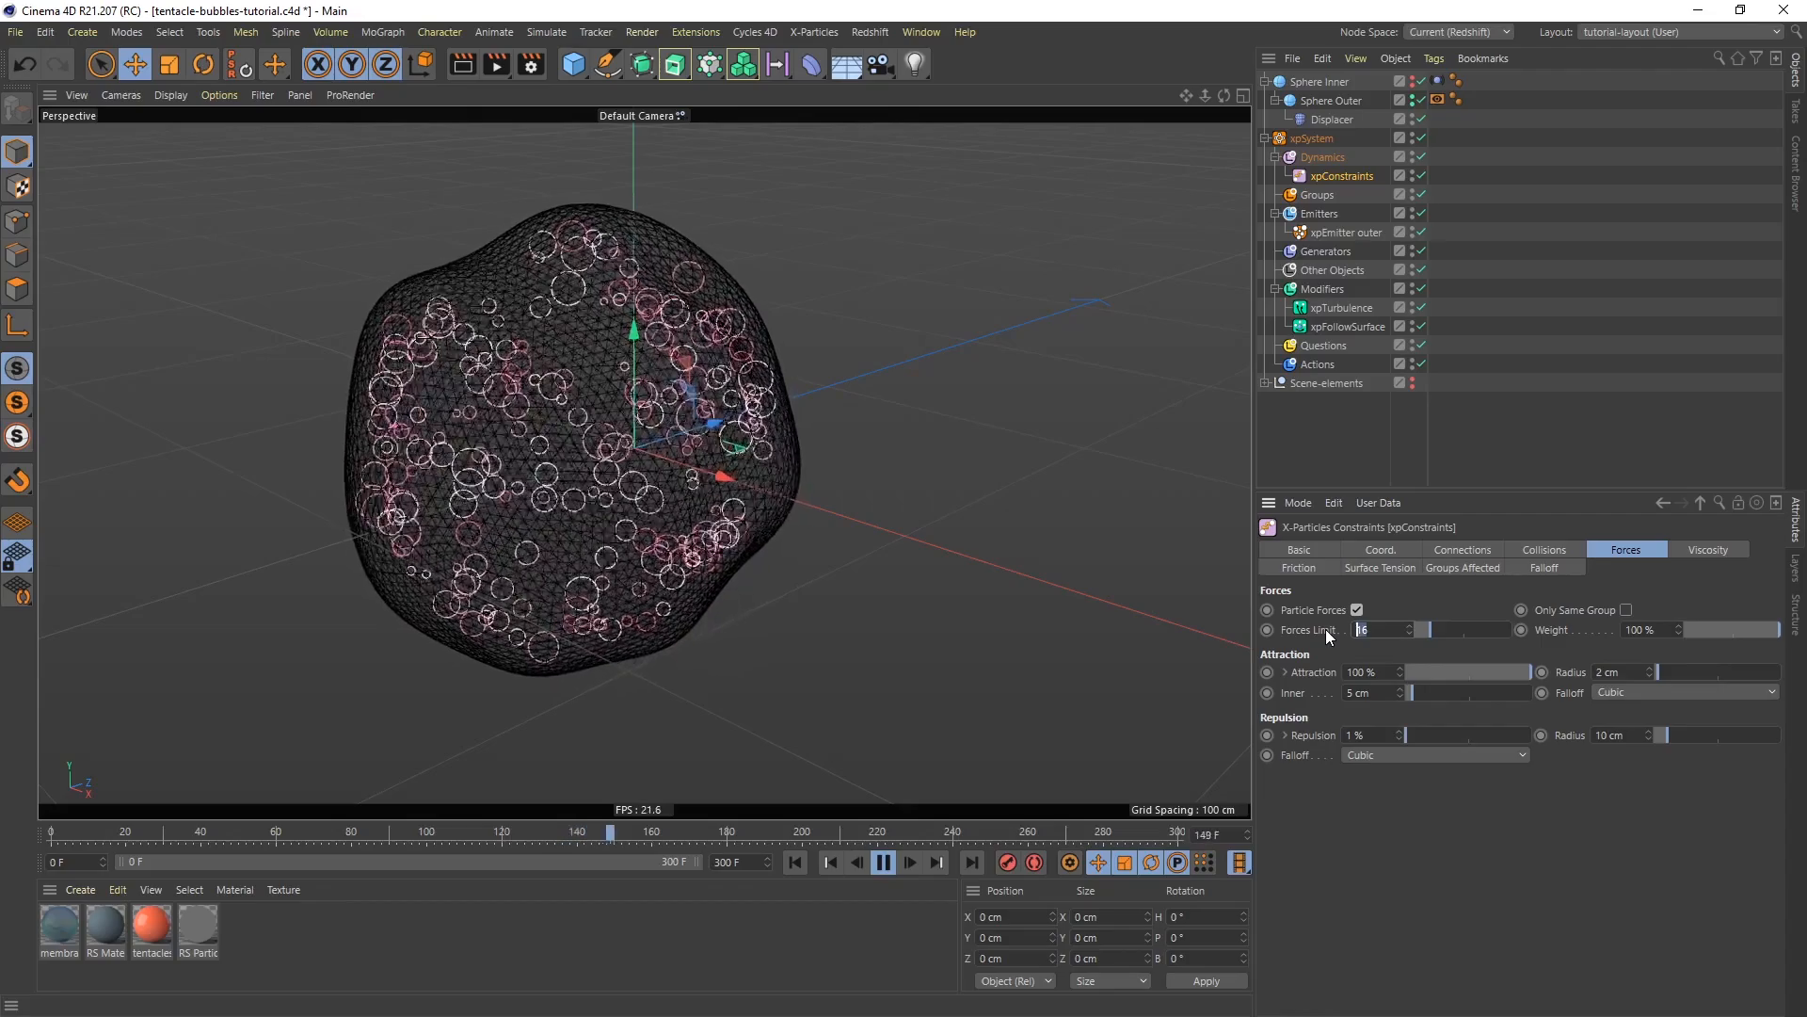
type("9")
key("Return")
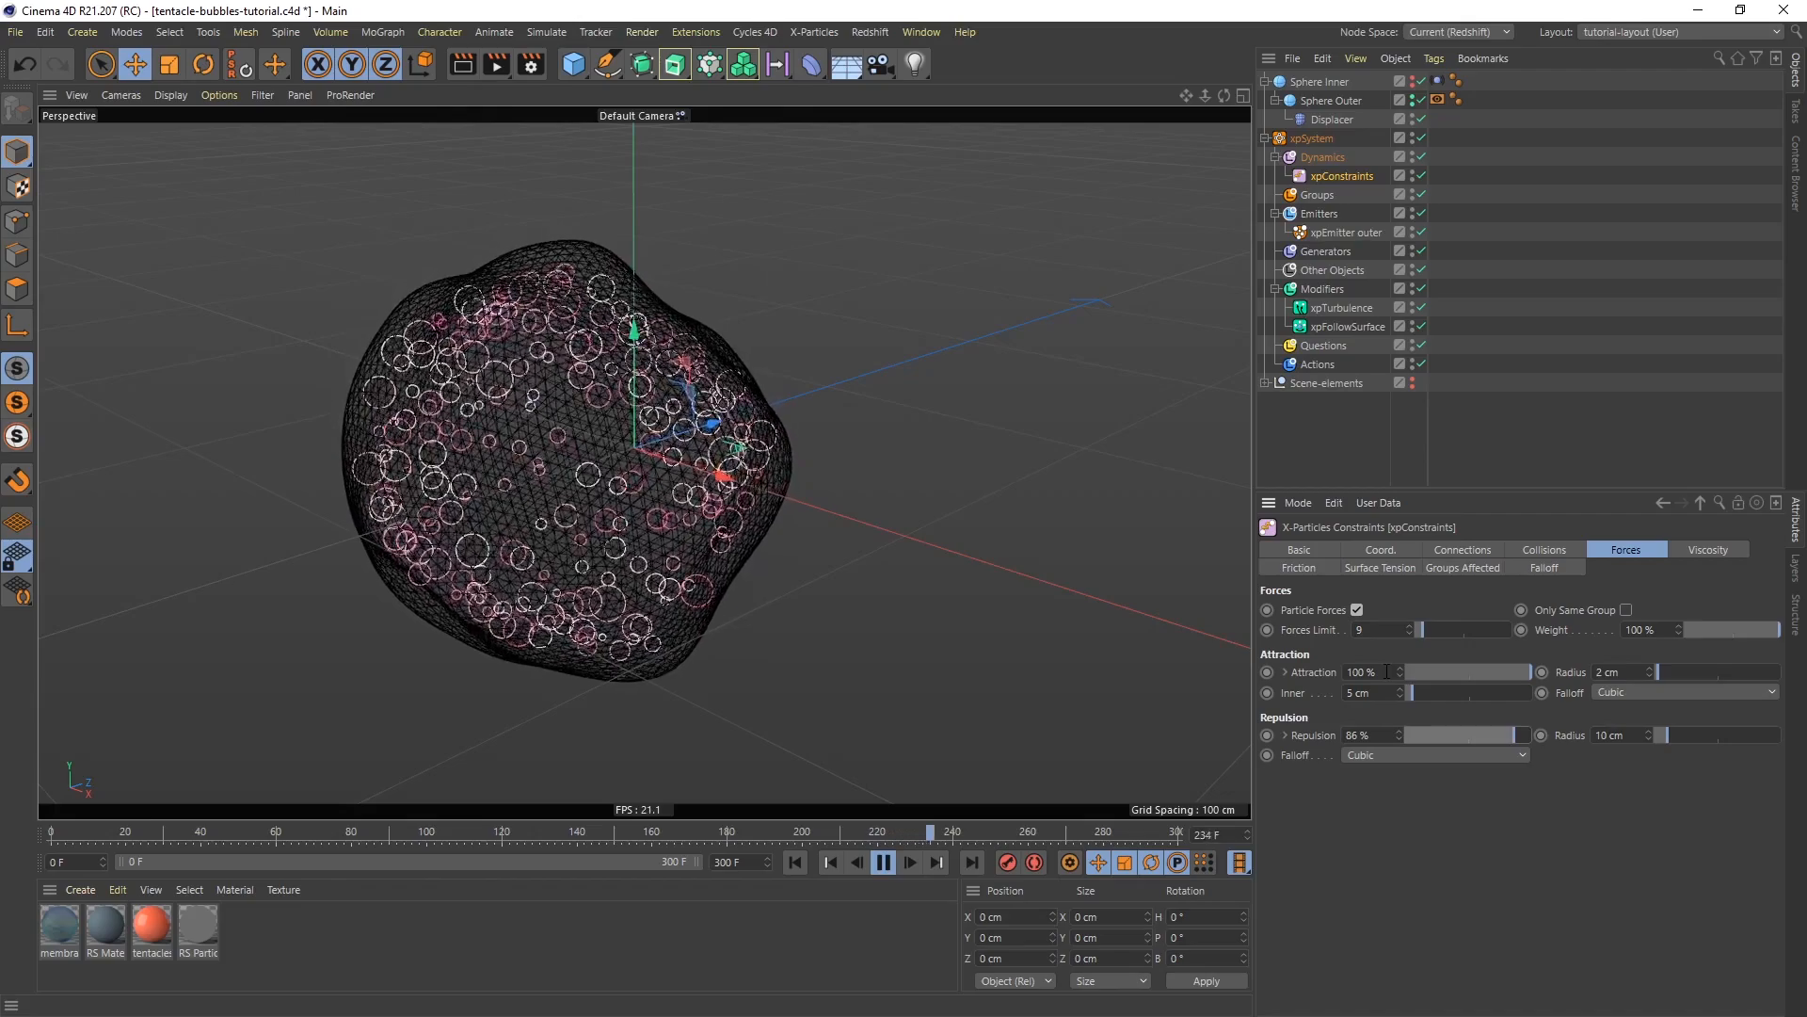
Set the attraction to 60 % with an inner distance of 8 cm, trying an attraction radius of 8 cm before 15 cm
left_click_drag(1490, 668, 1476, 672)
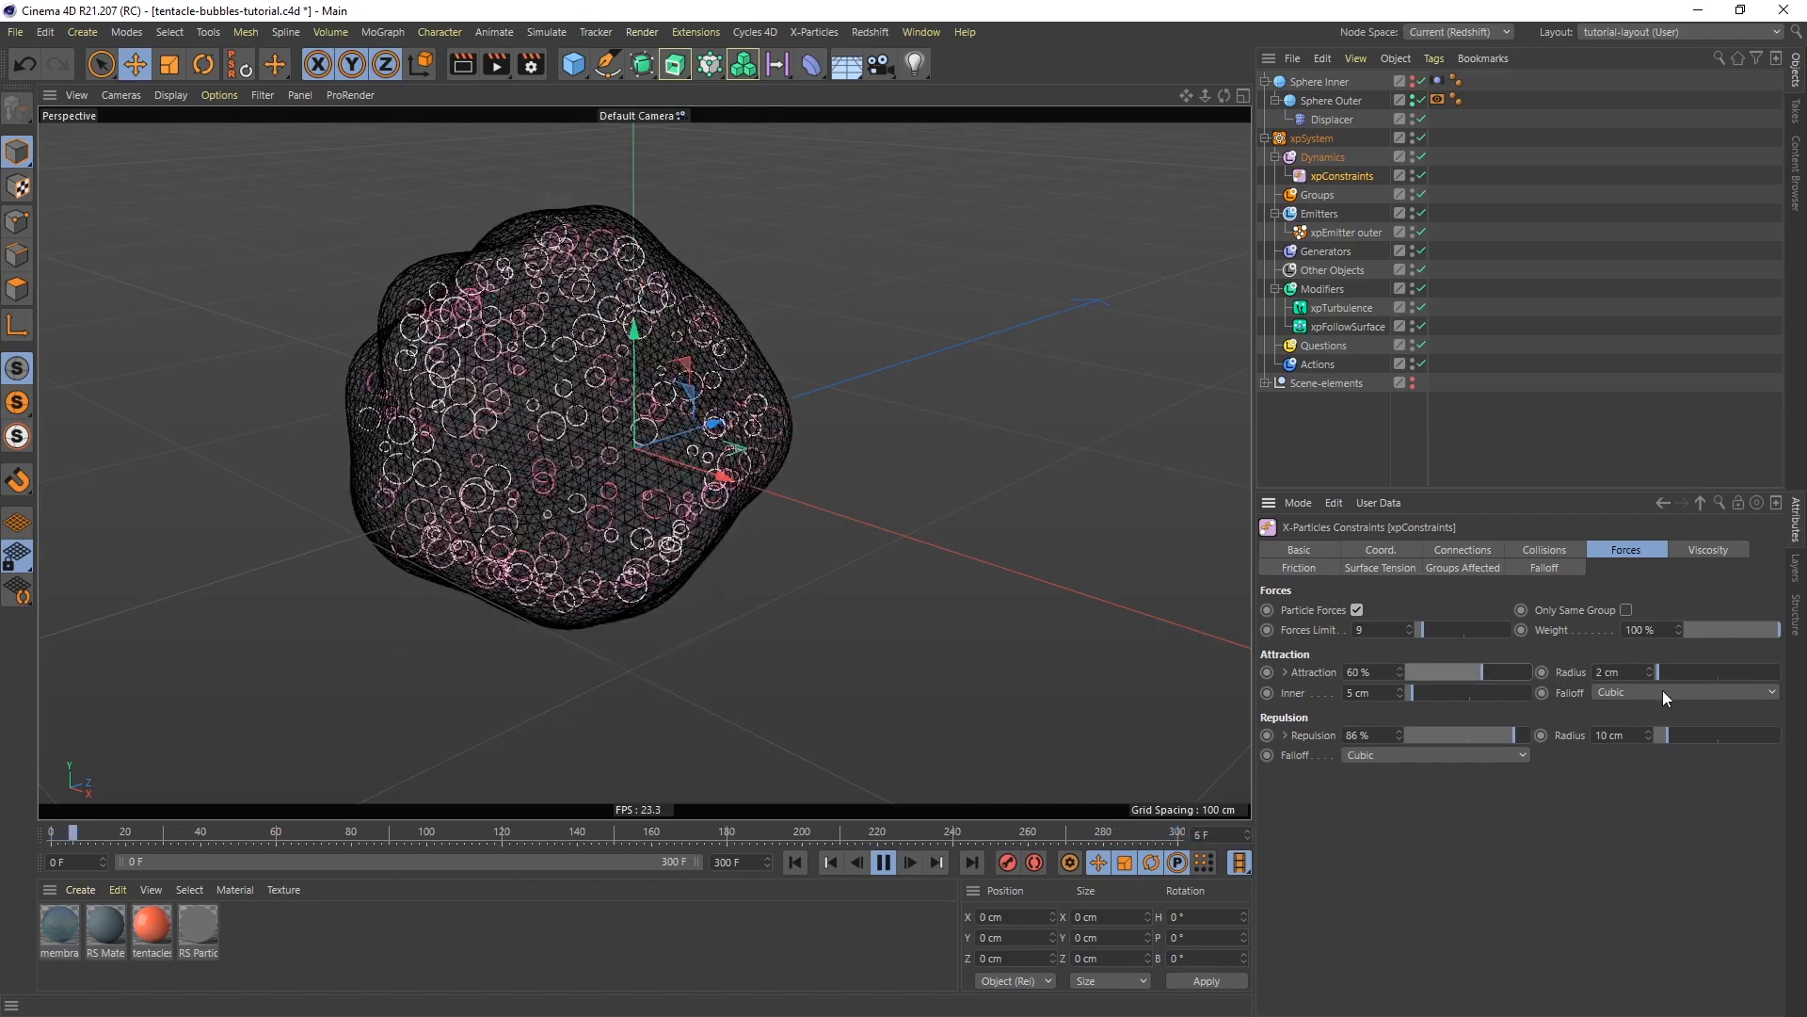
left_click_drag(1661, 672, 1662, 670)
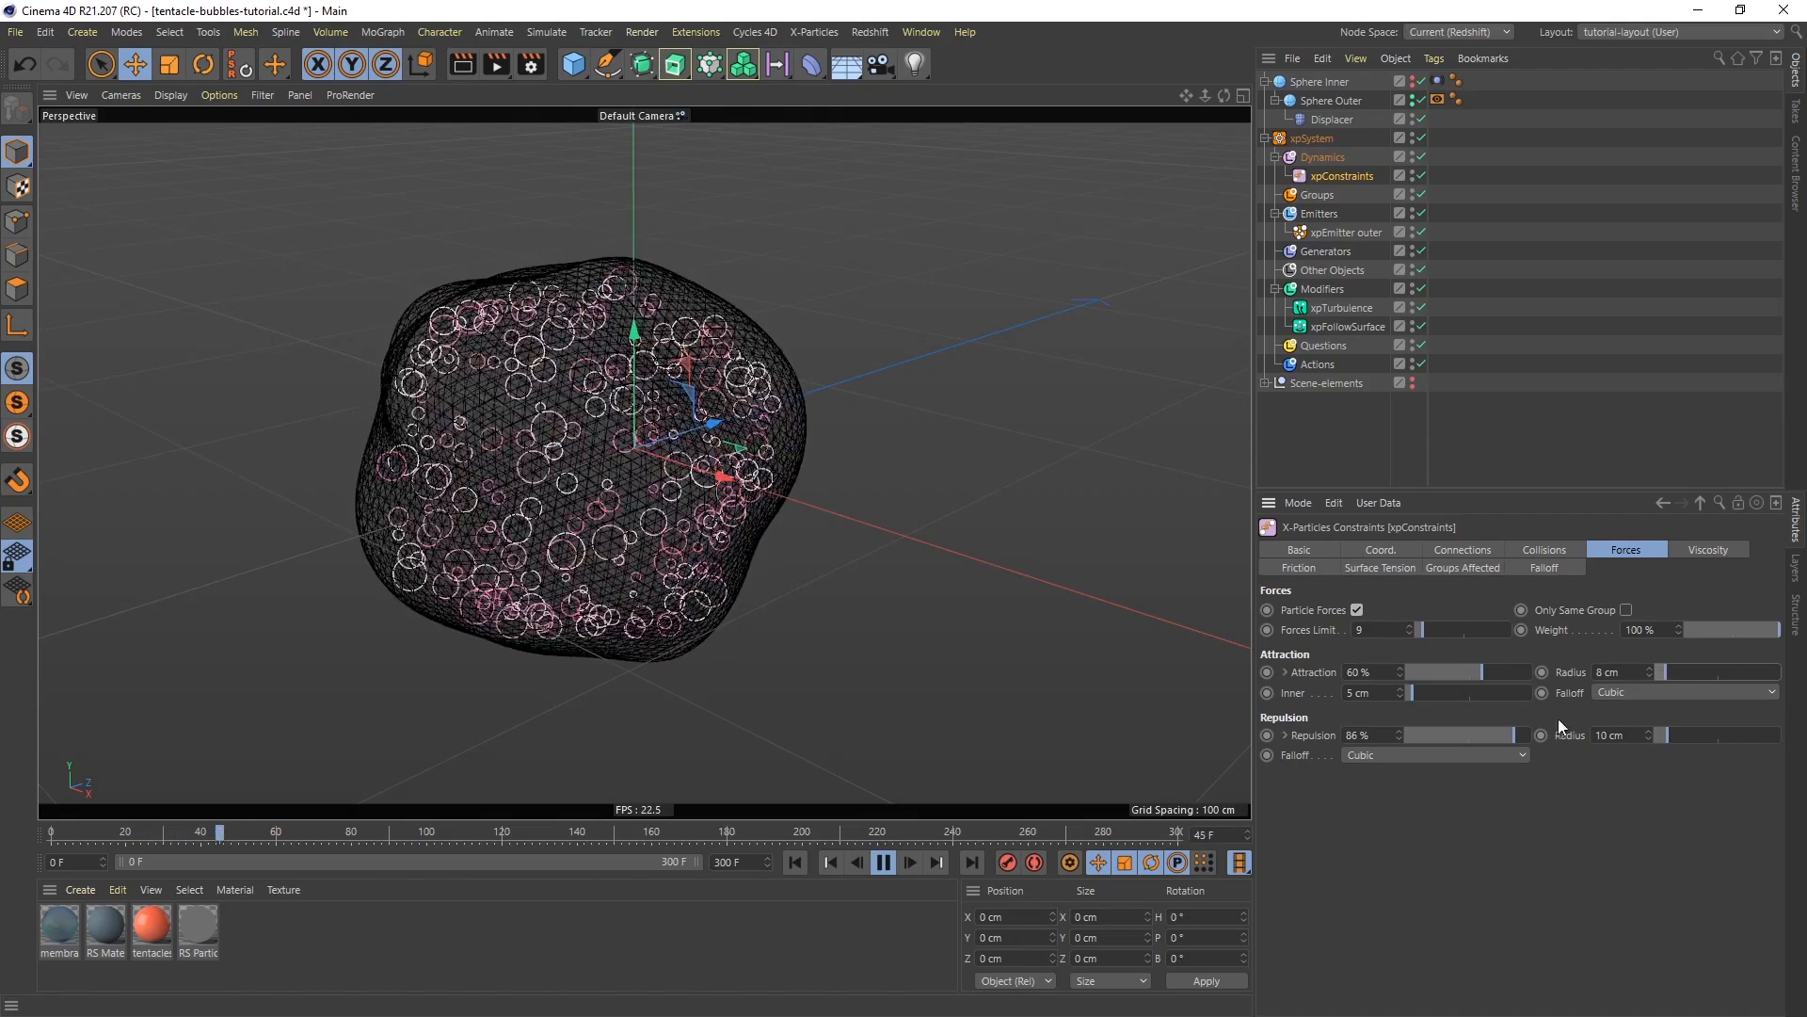
left_click(1398, 689)
left_click(1399, 689)
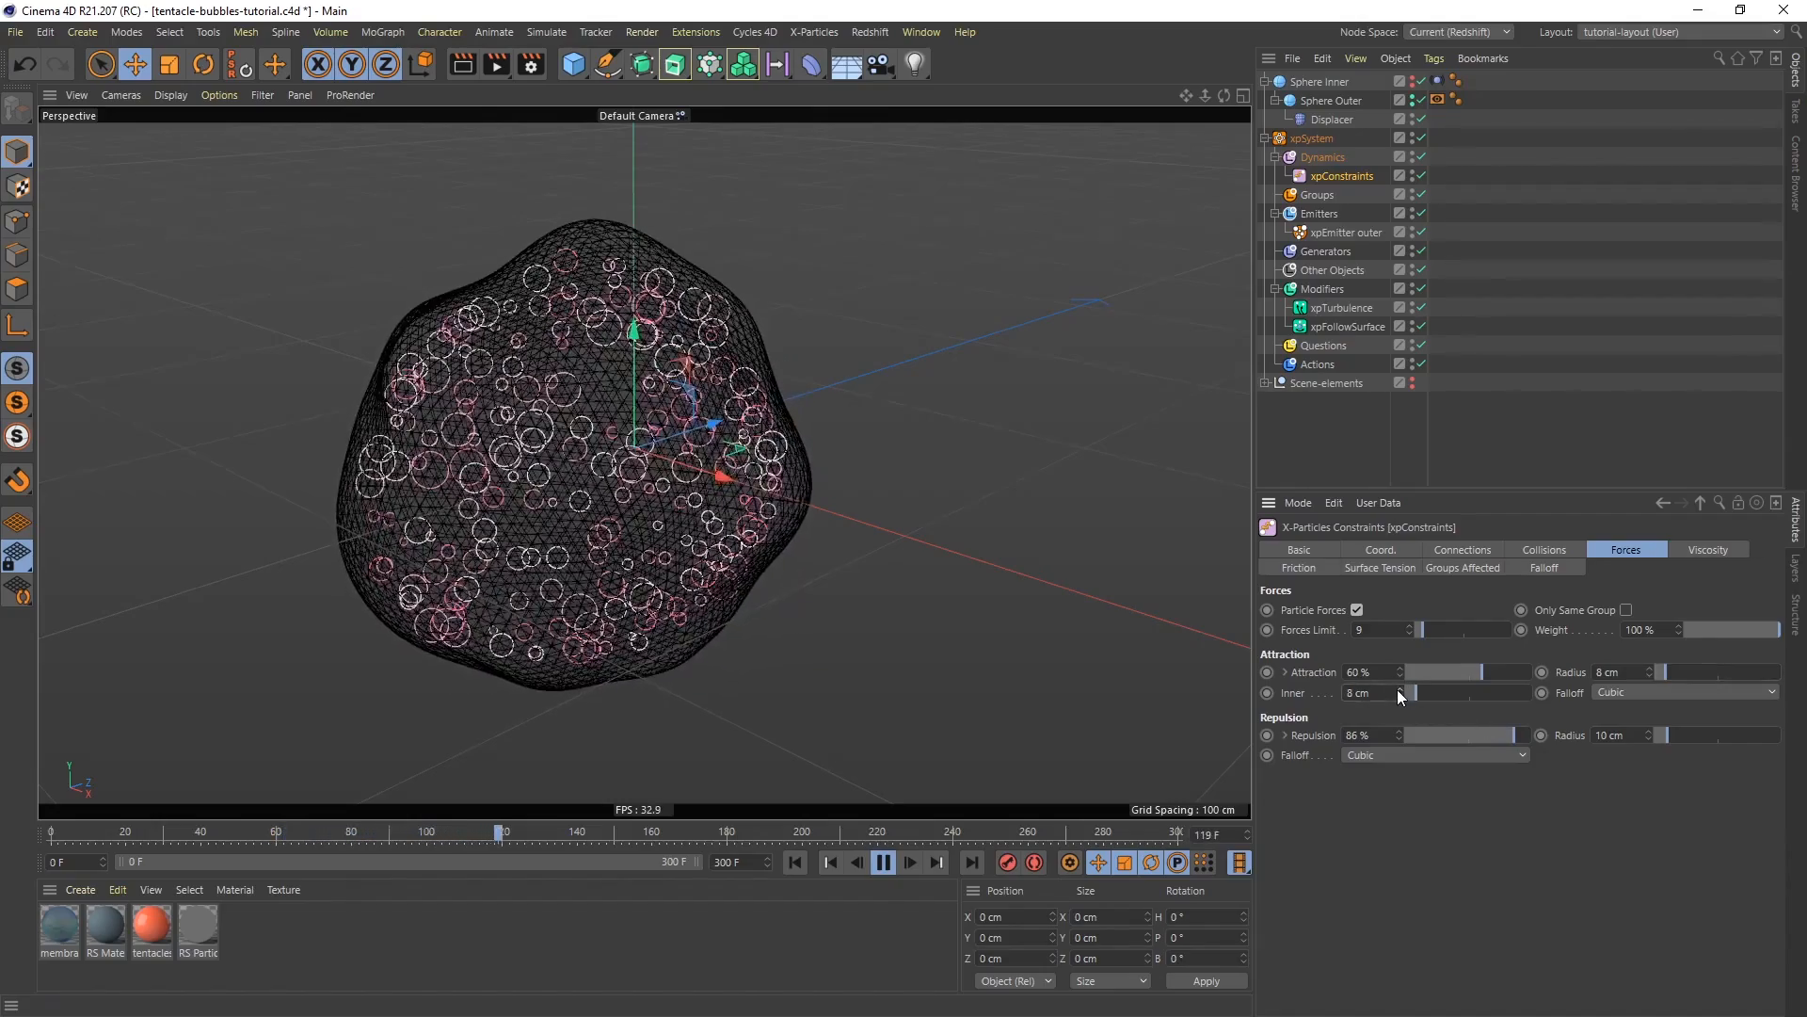
left_click(1663, 670)
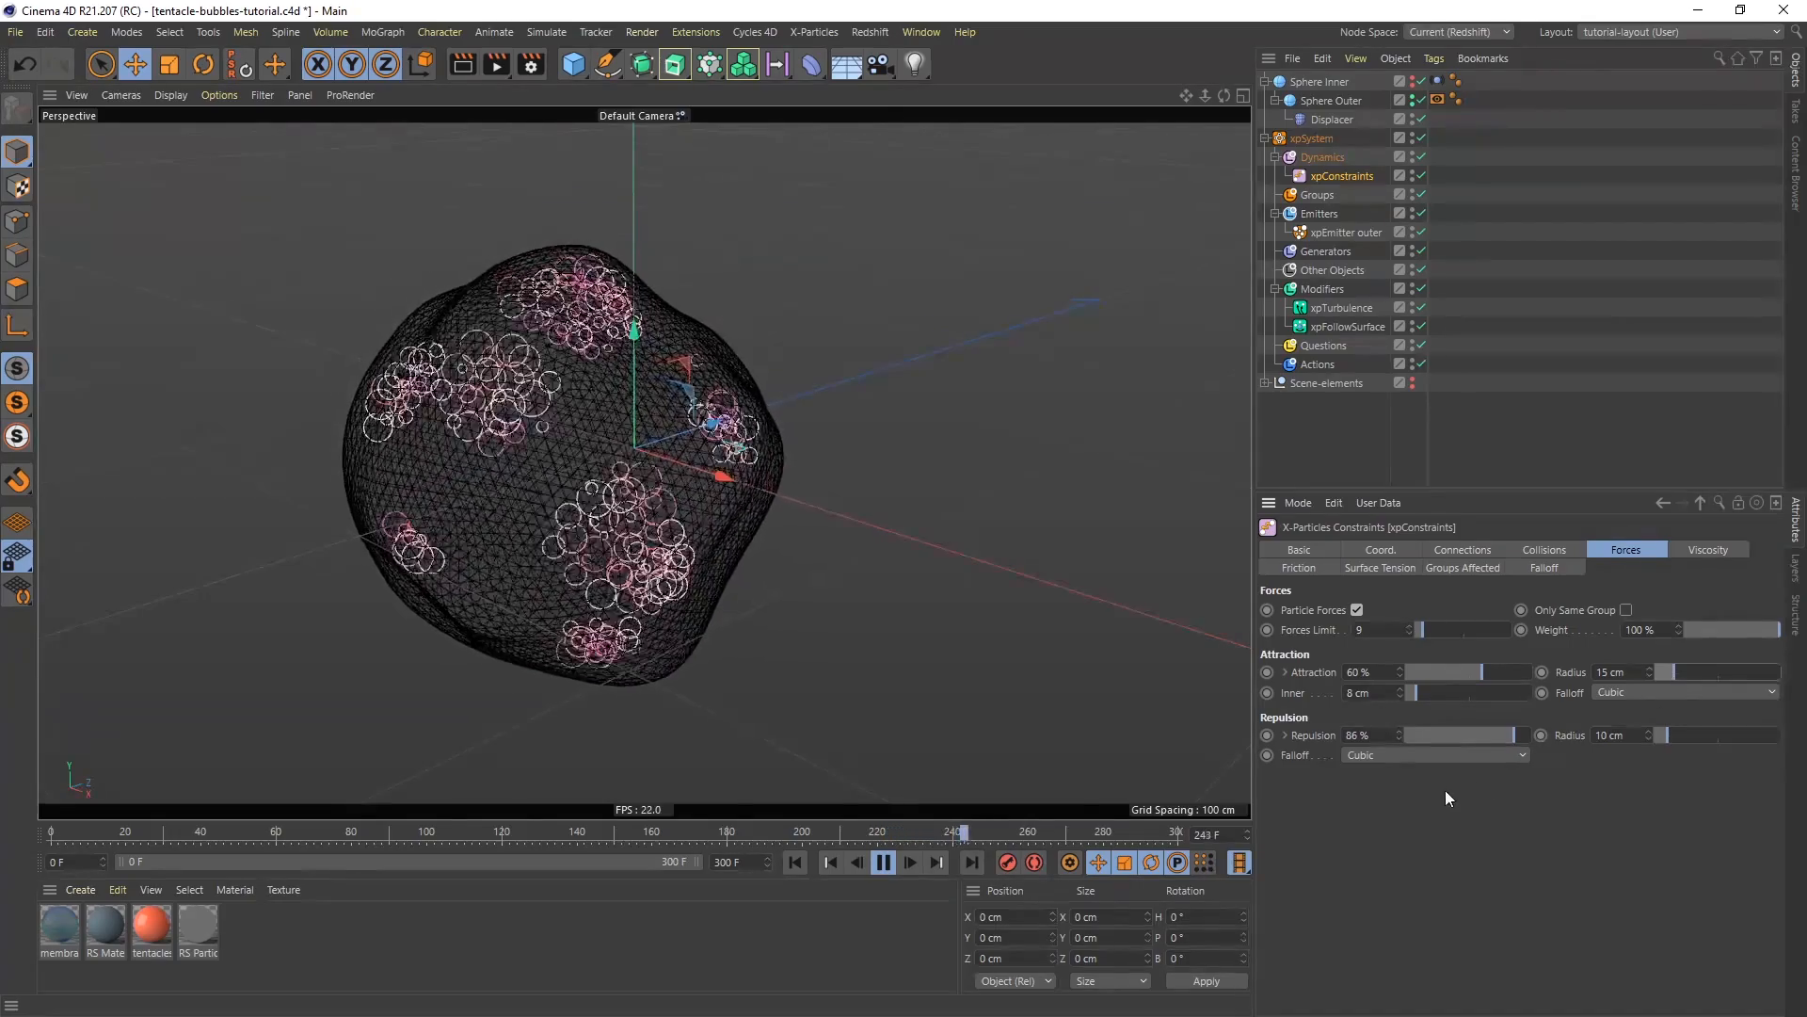
Reduce the particle repulsion to 23 % and raise its radius to 18 cm
left_click_drag(1504, 732, 1461, 740)
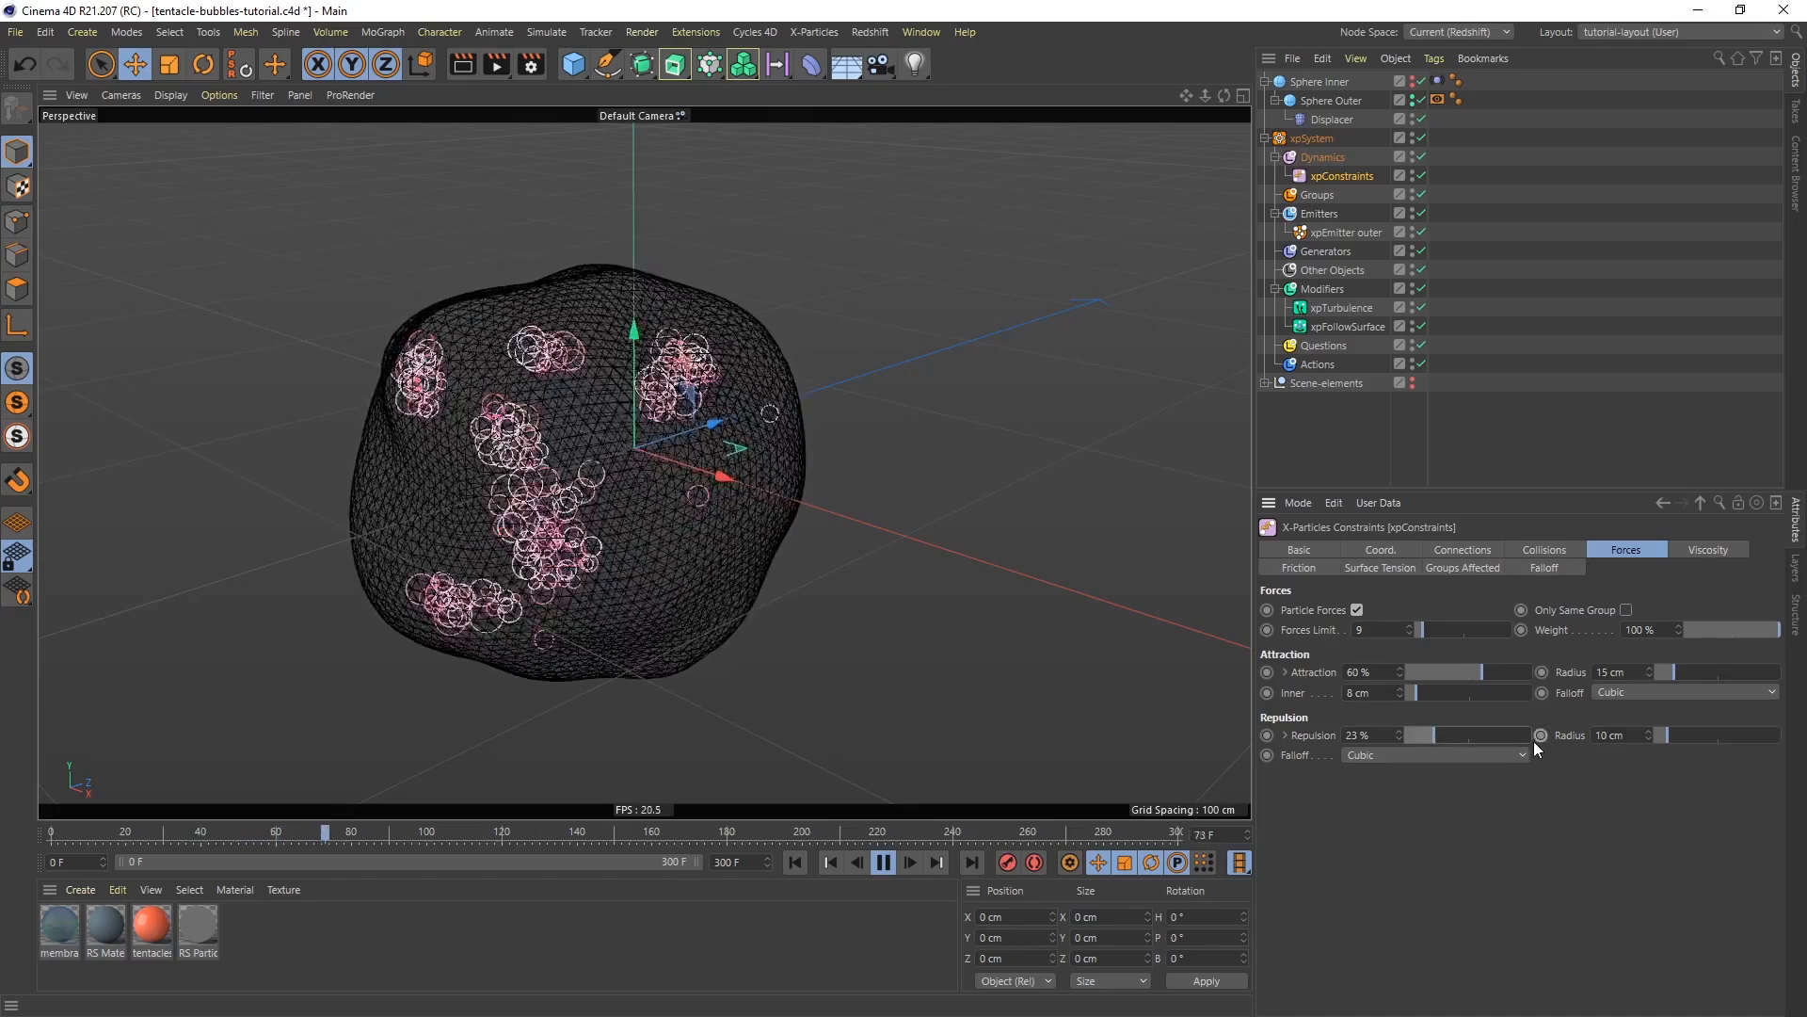
left_click(1648, 731)
left_click(1648, 731)
left_click(1649, 731)
left_click(1648, 732)
left_click(1648, 731)
left_click(1648, 731)
left_click(1648, 731)
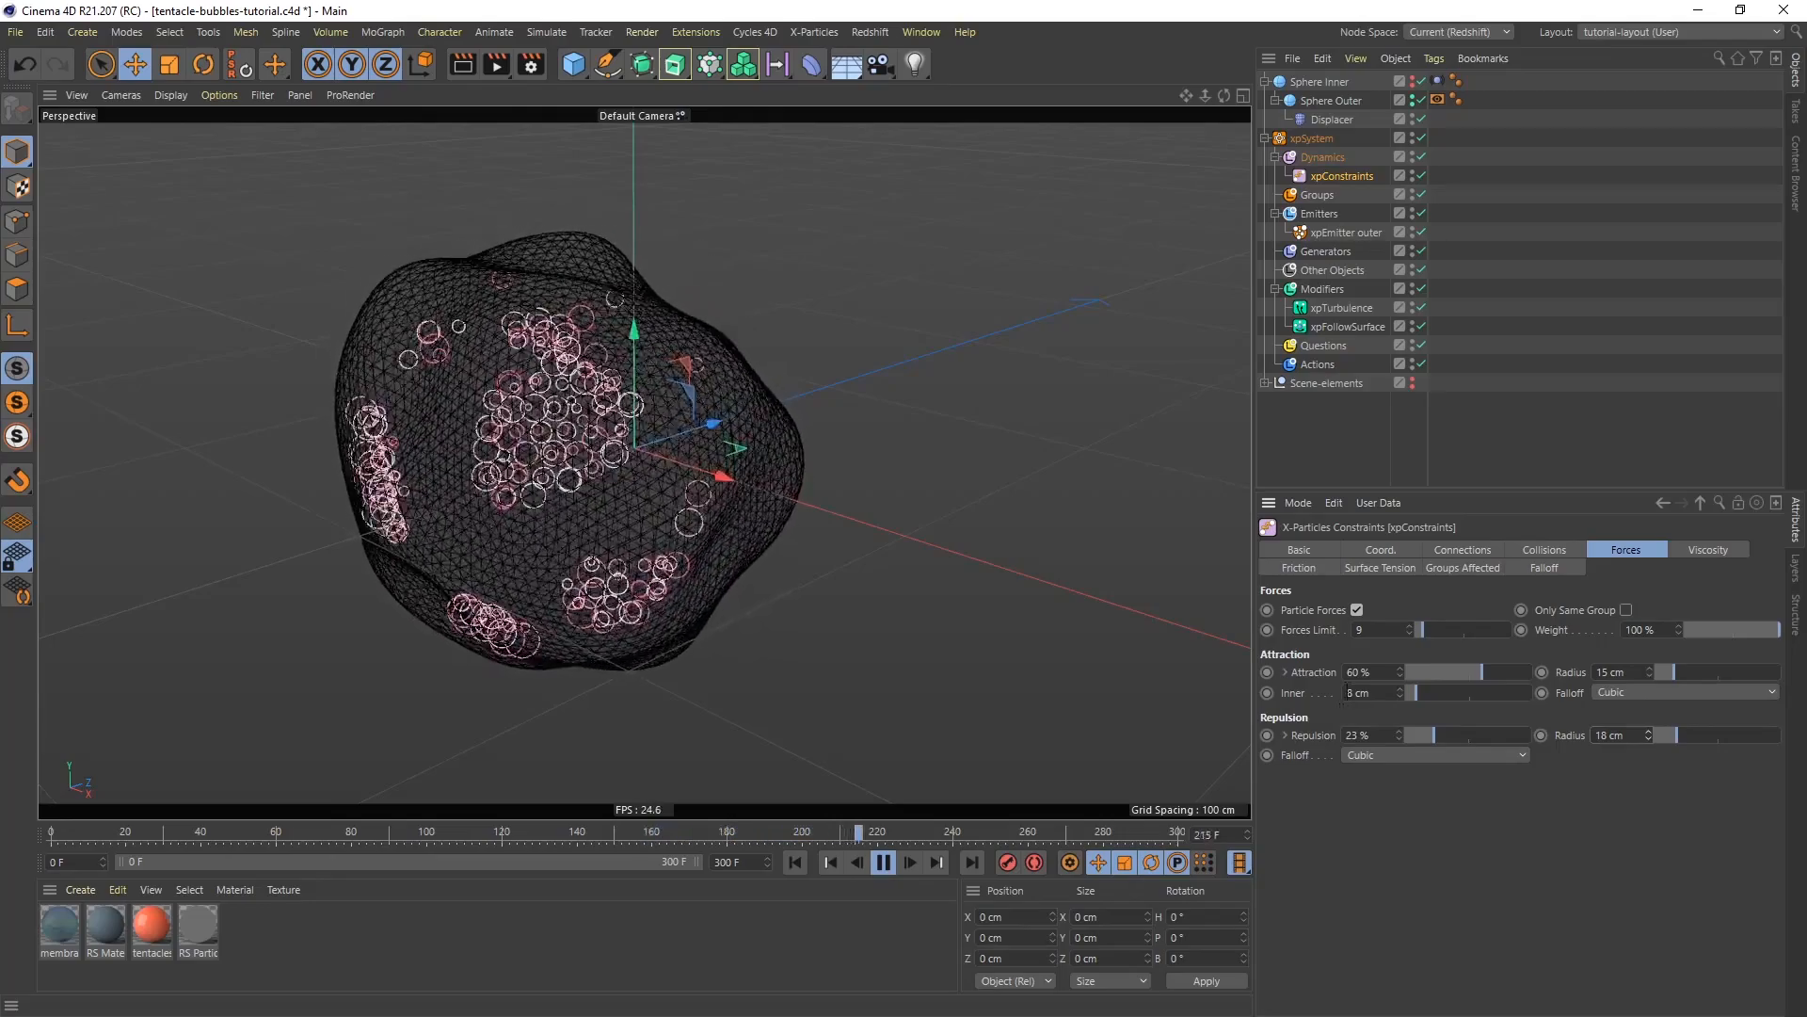
Enable viscosity on the constraints, with a stiffness of 19 % and a connection limit of 43
left_click(1708, 550)
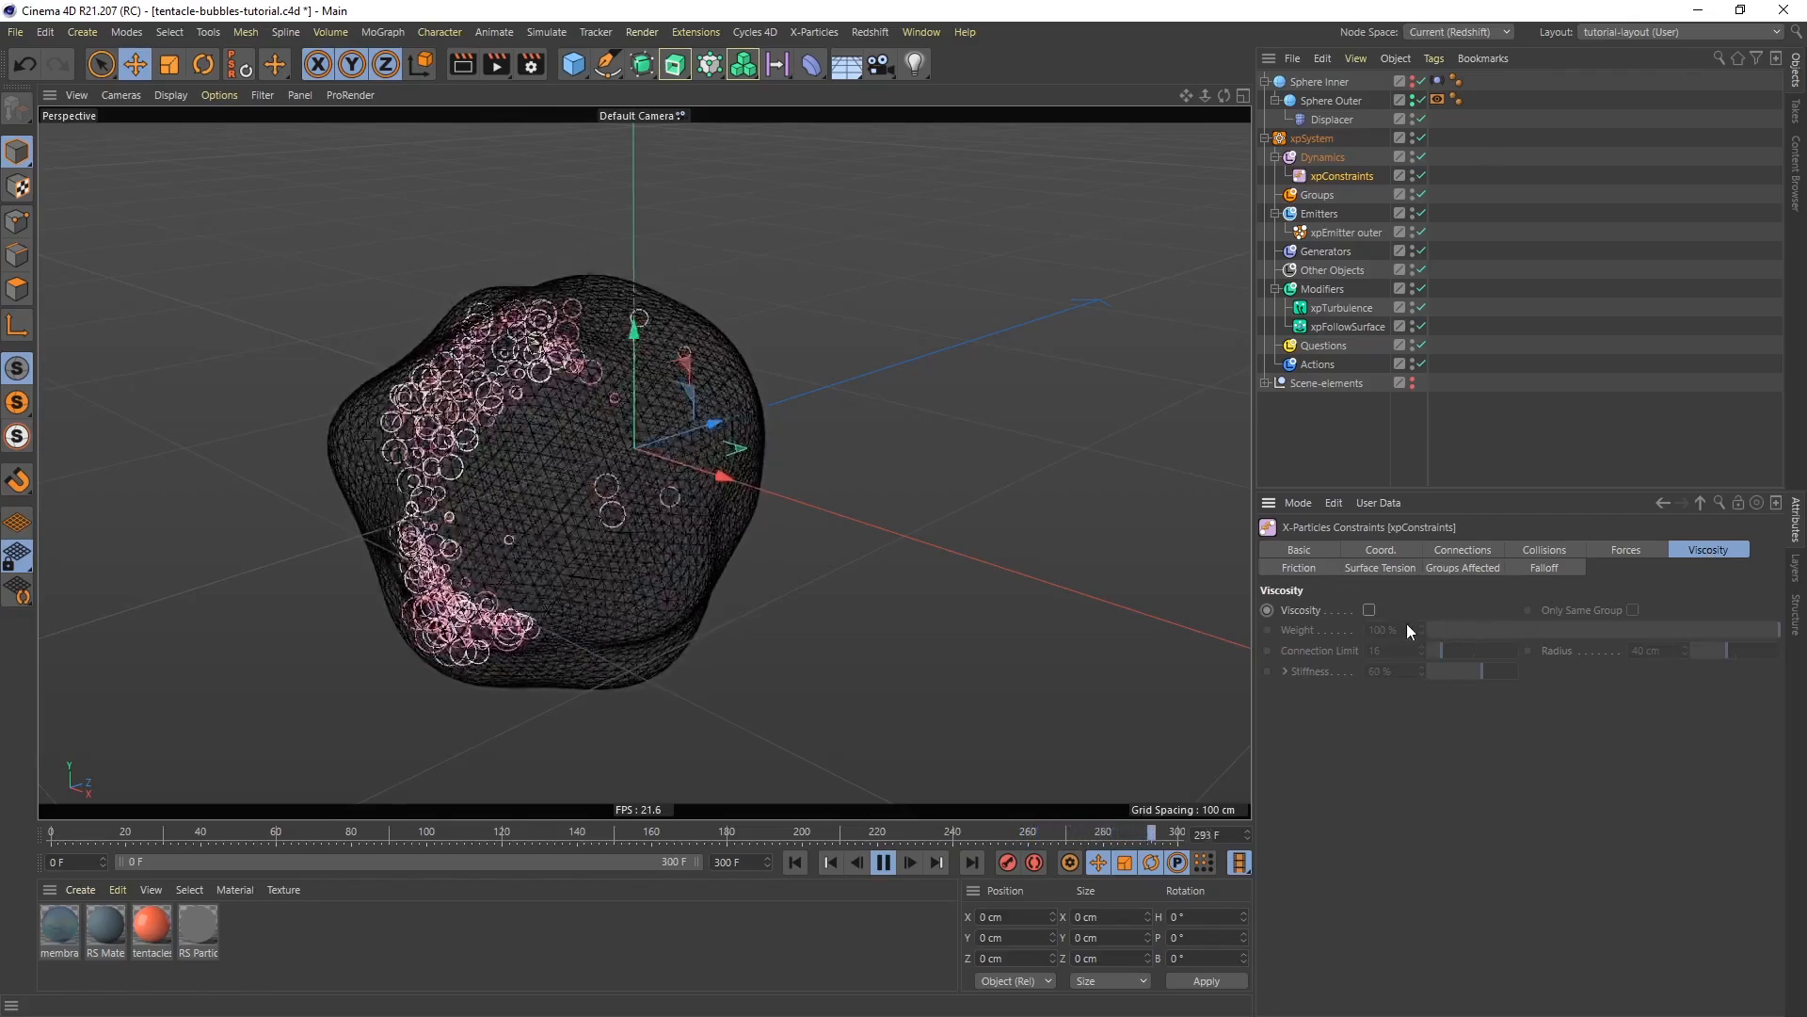
left_click(1368, 609)
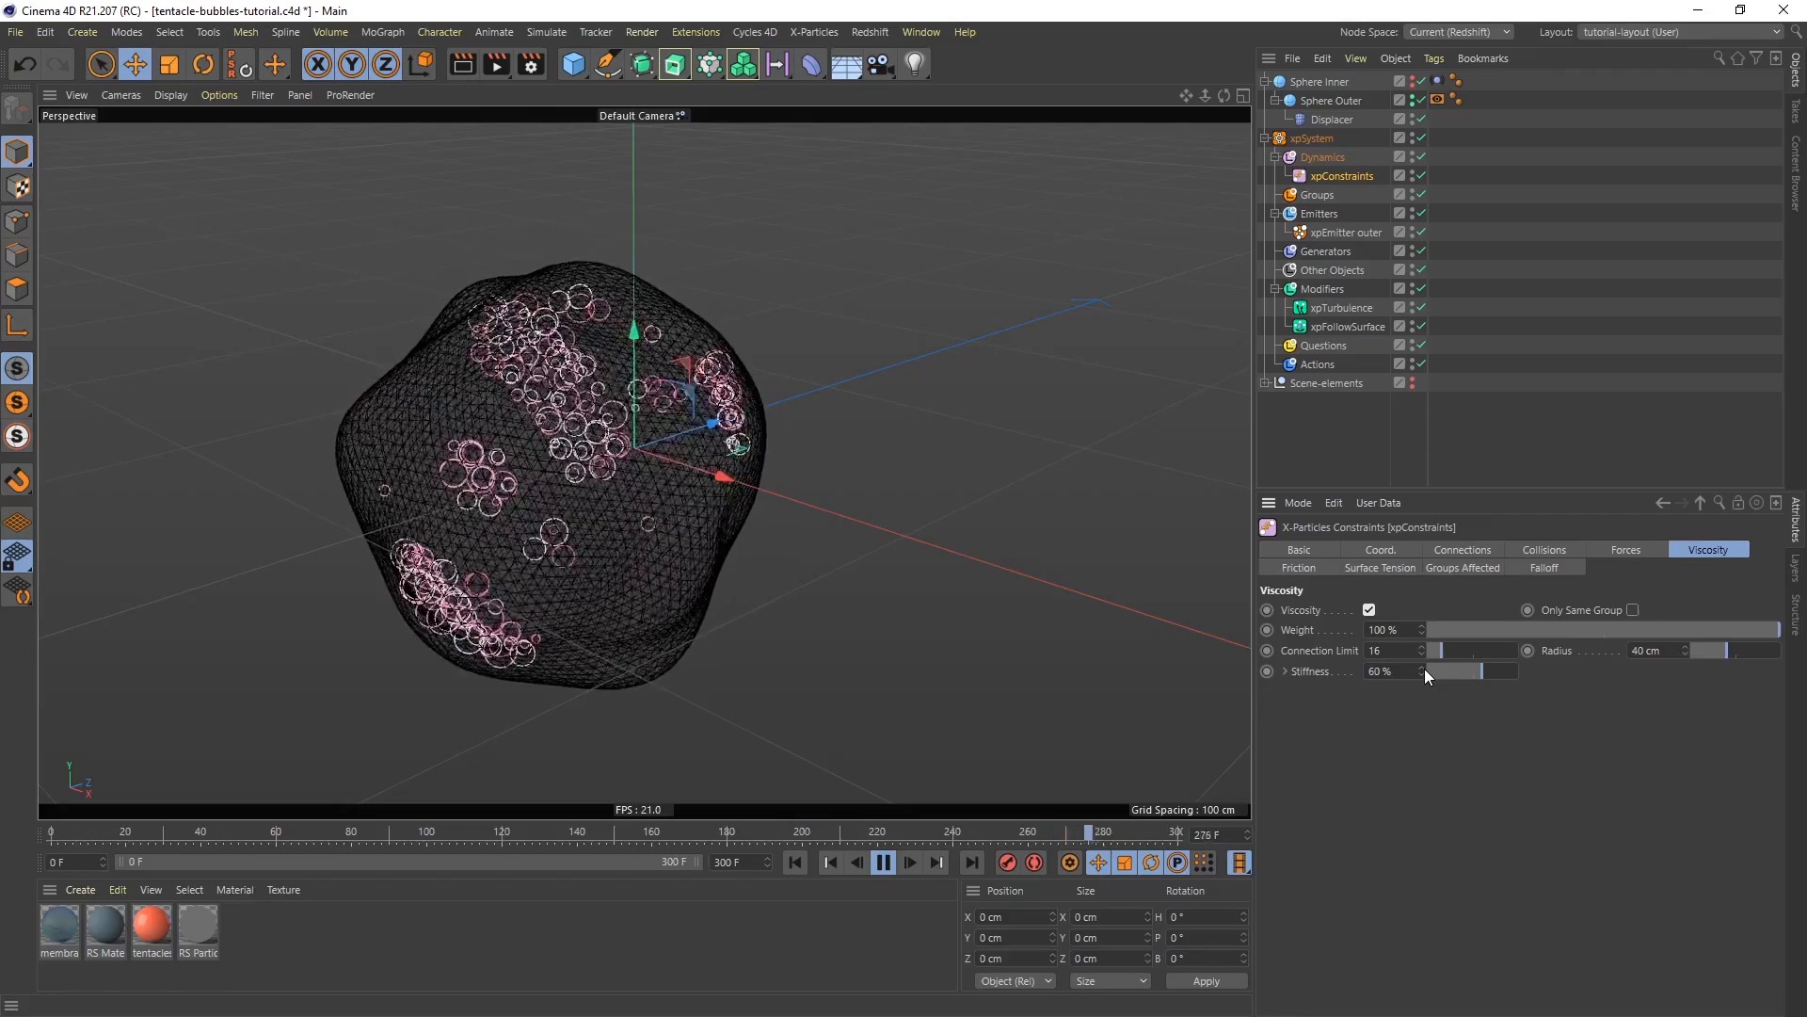
left_click_drag(1394, 671, 1344, 671)
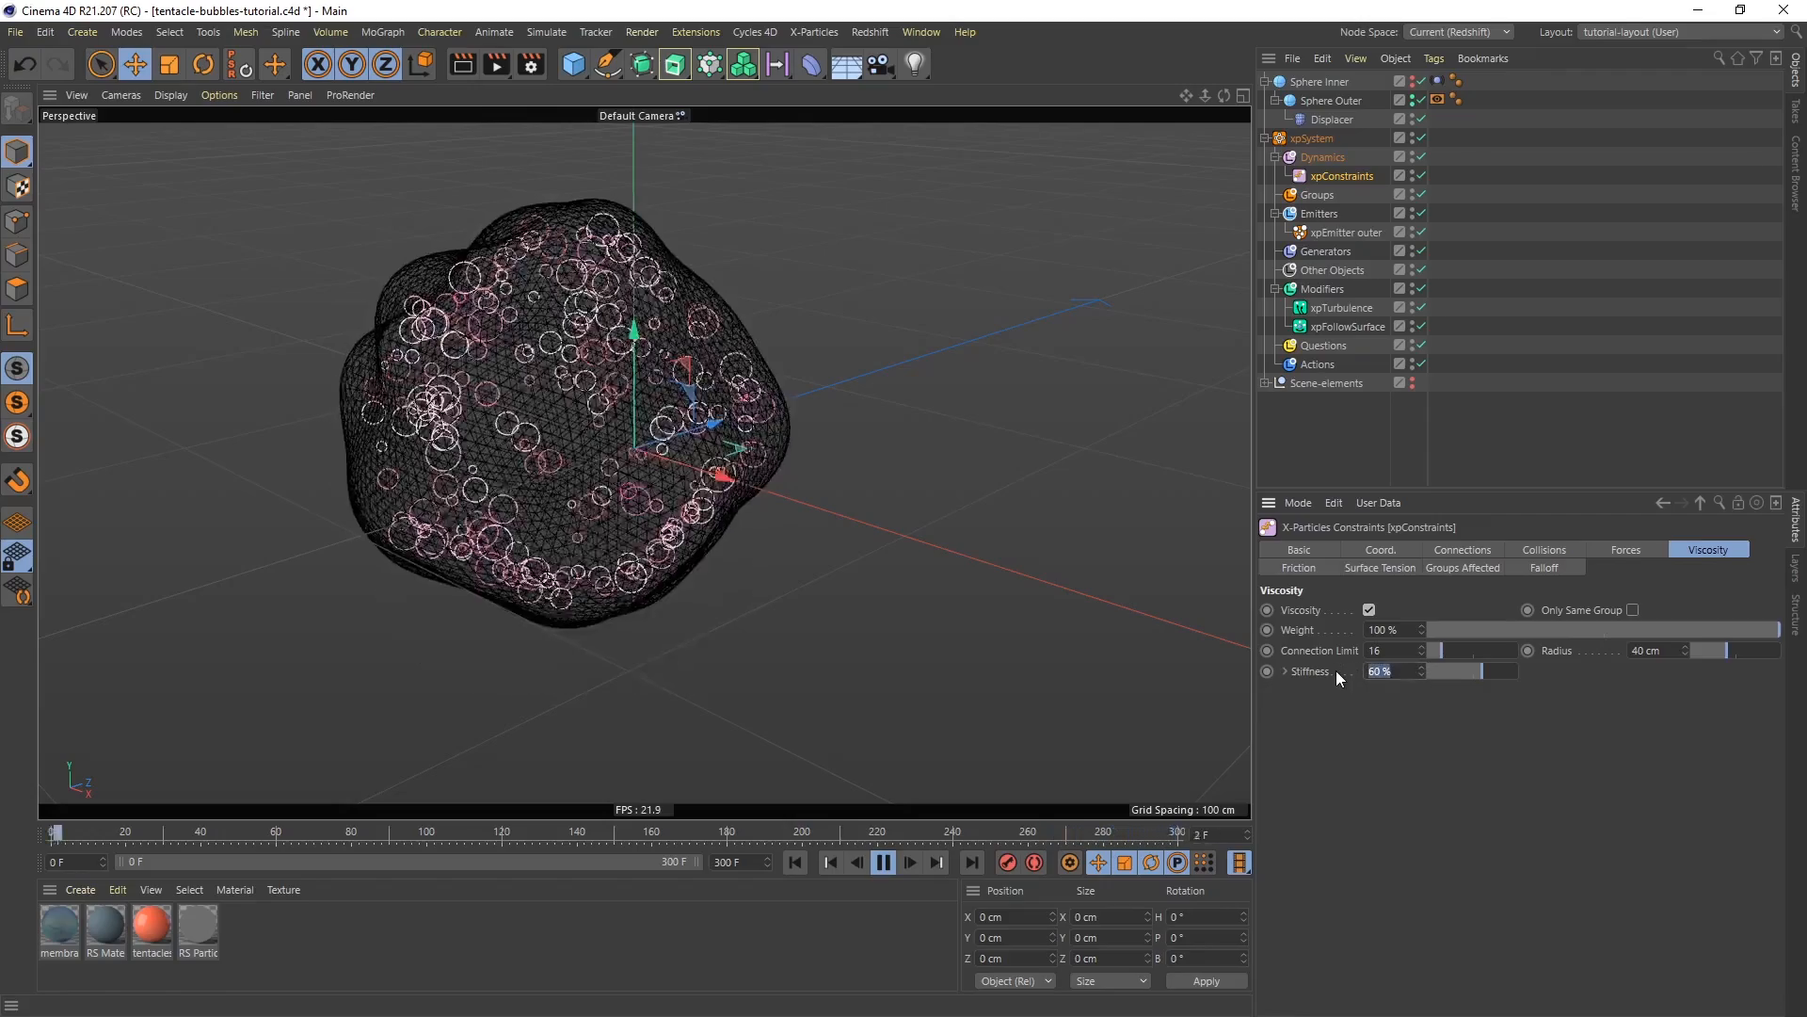
type("19")
key("Return")
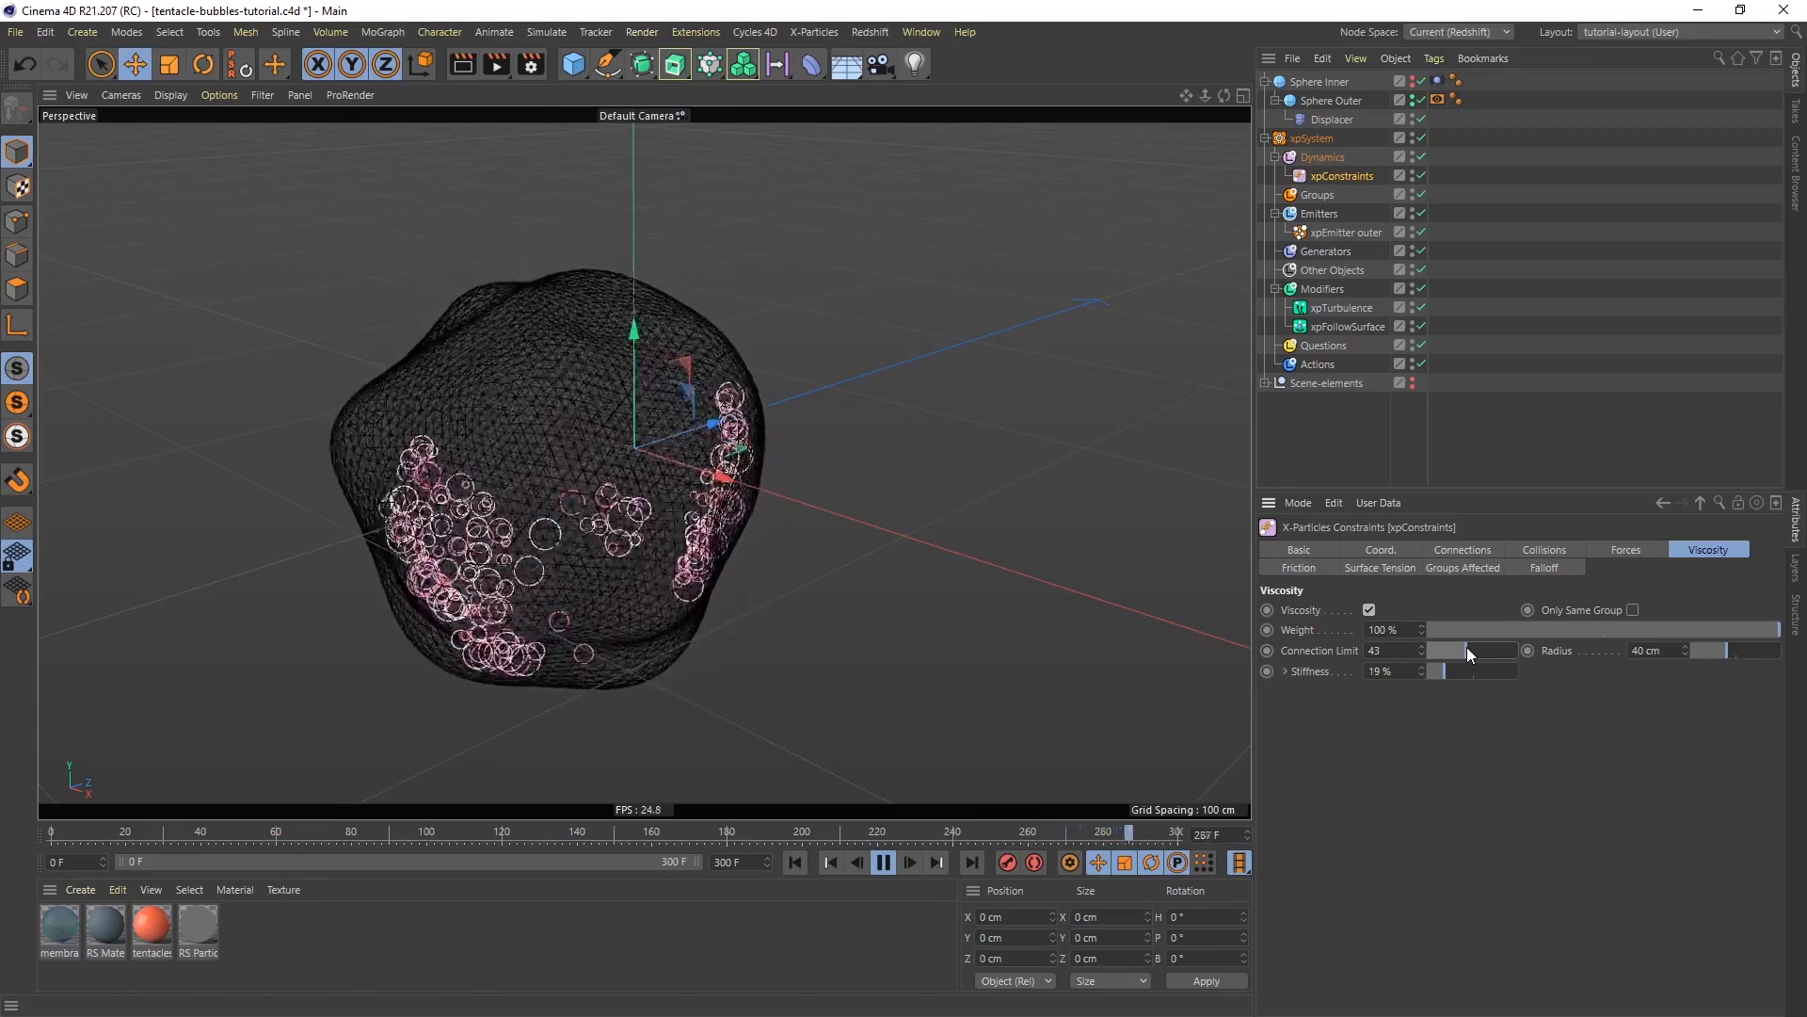
Compare the particle motion with viscosity switched off and back on, and stop the playback
left_click(1370, 610)
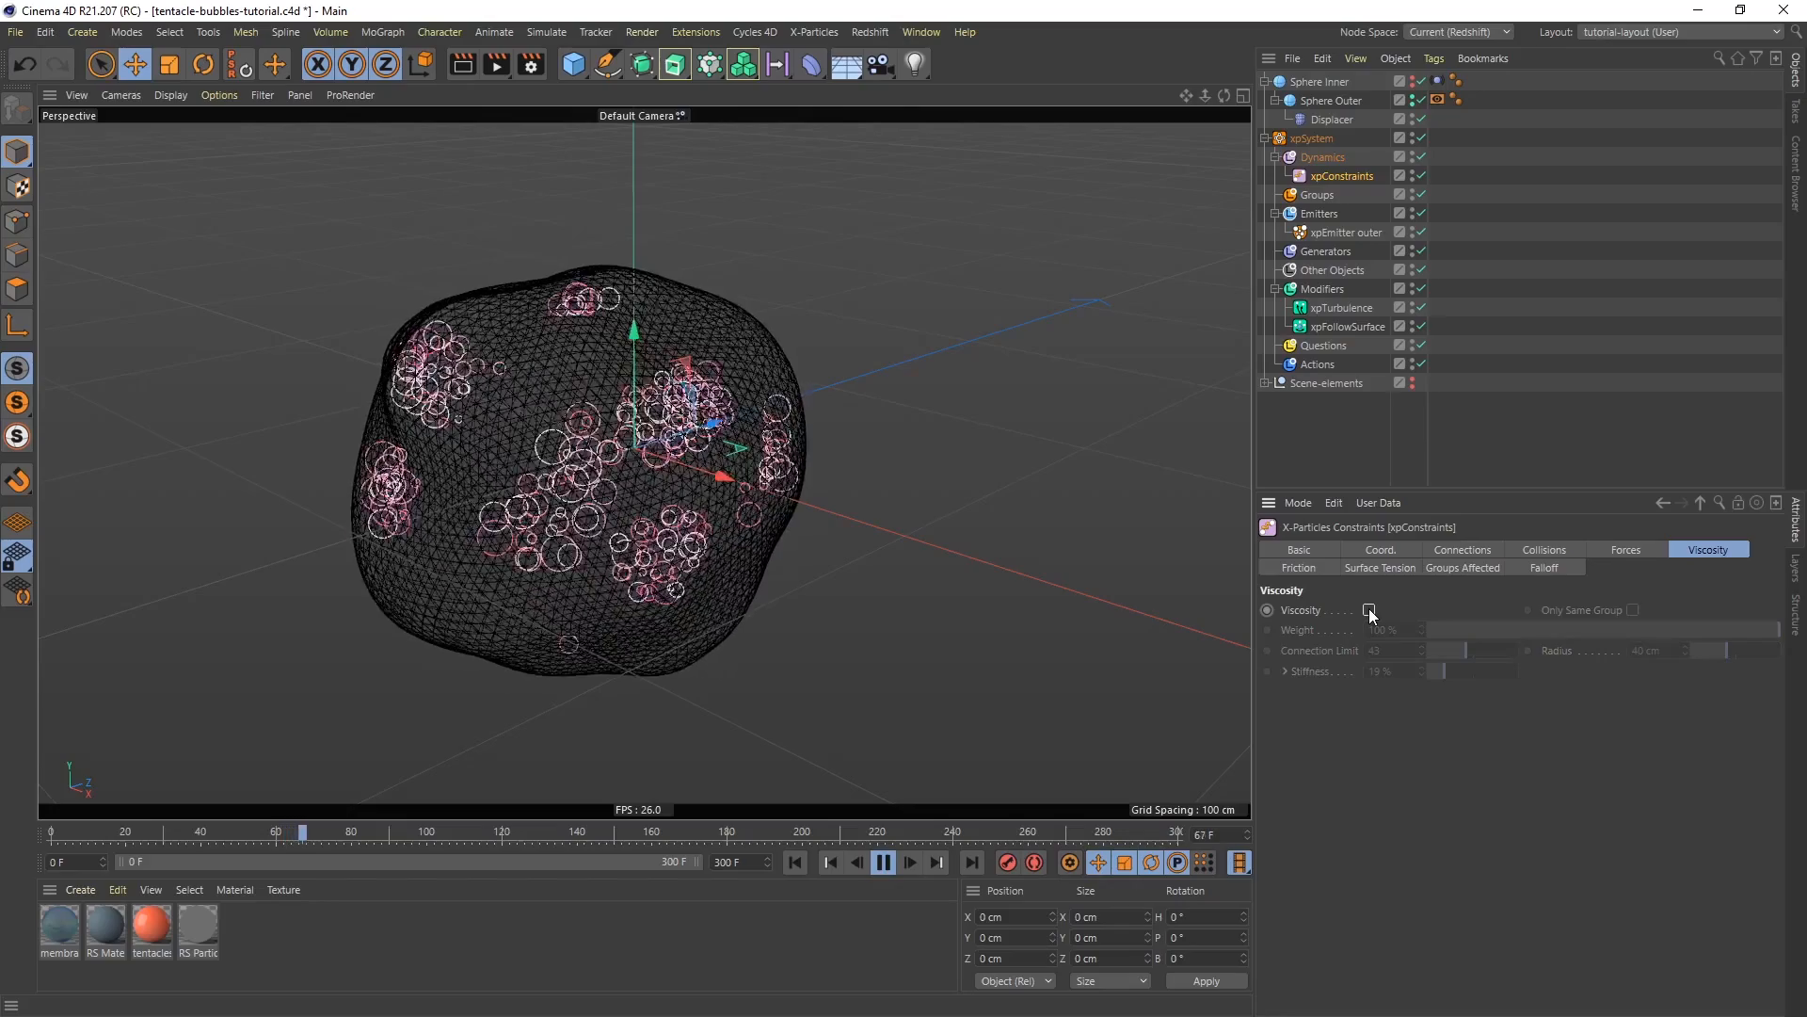
left_click(1369, 610)
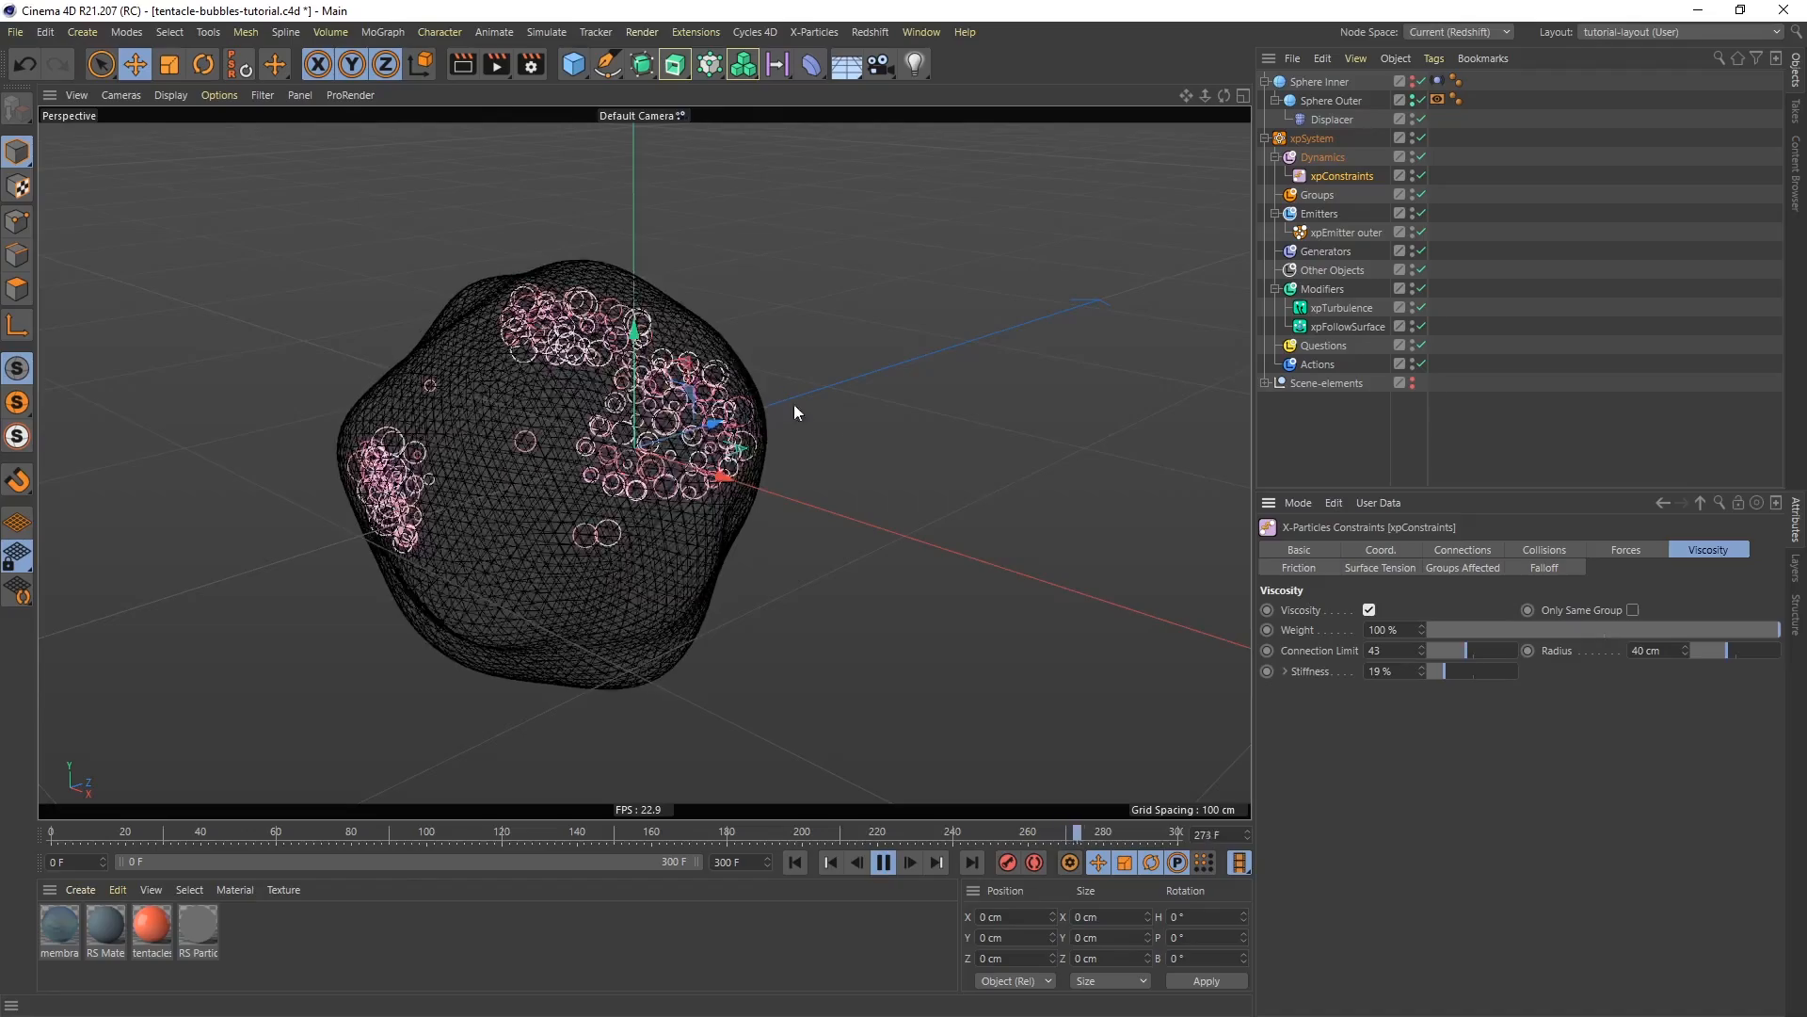
left_click_drag(550, 472, 513, 470, "alt")
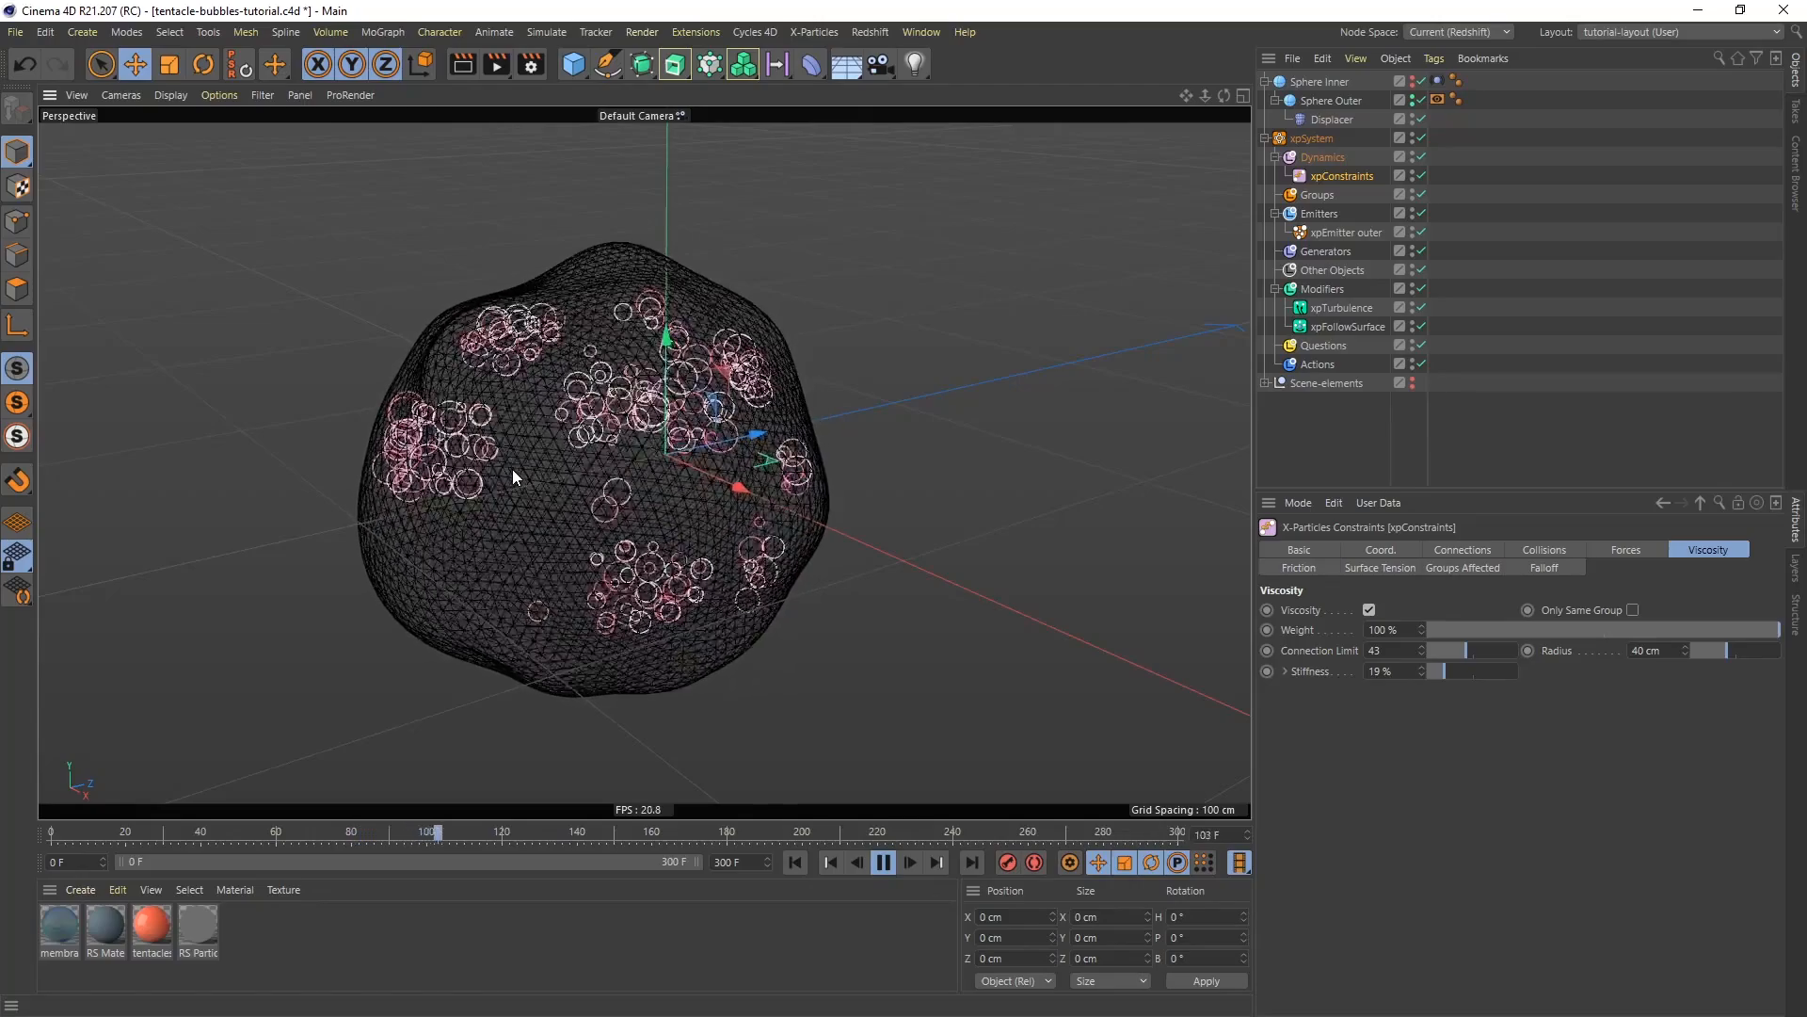
left_click(884, 862)
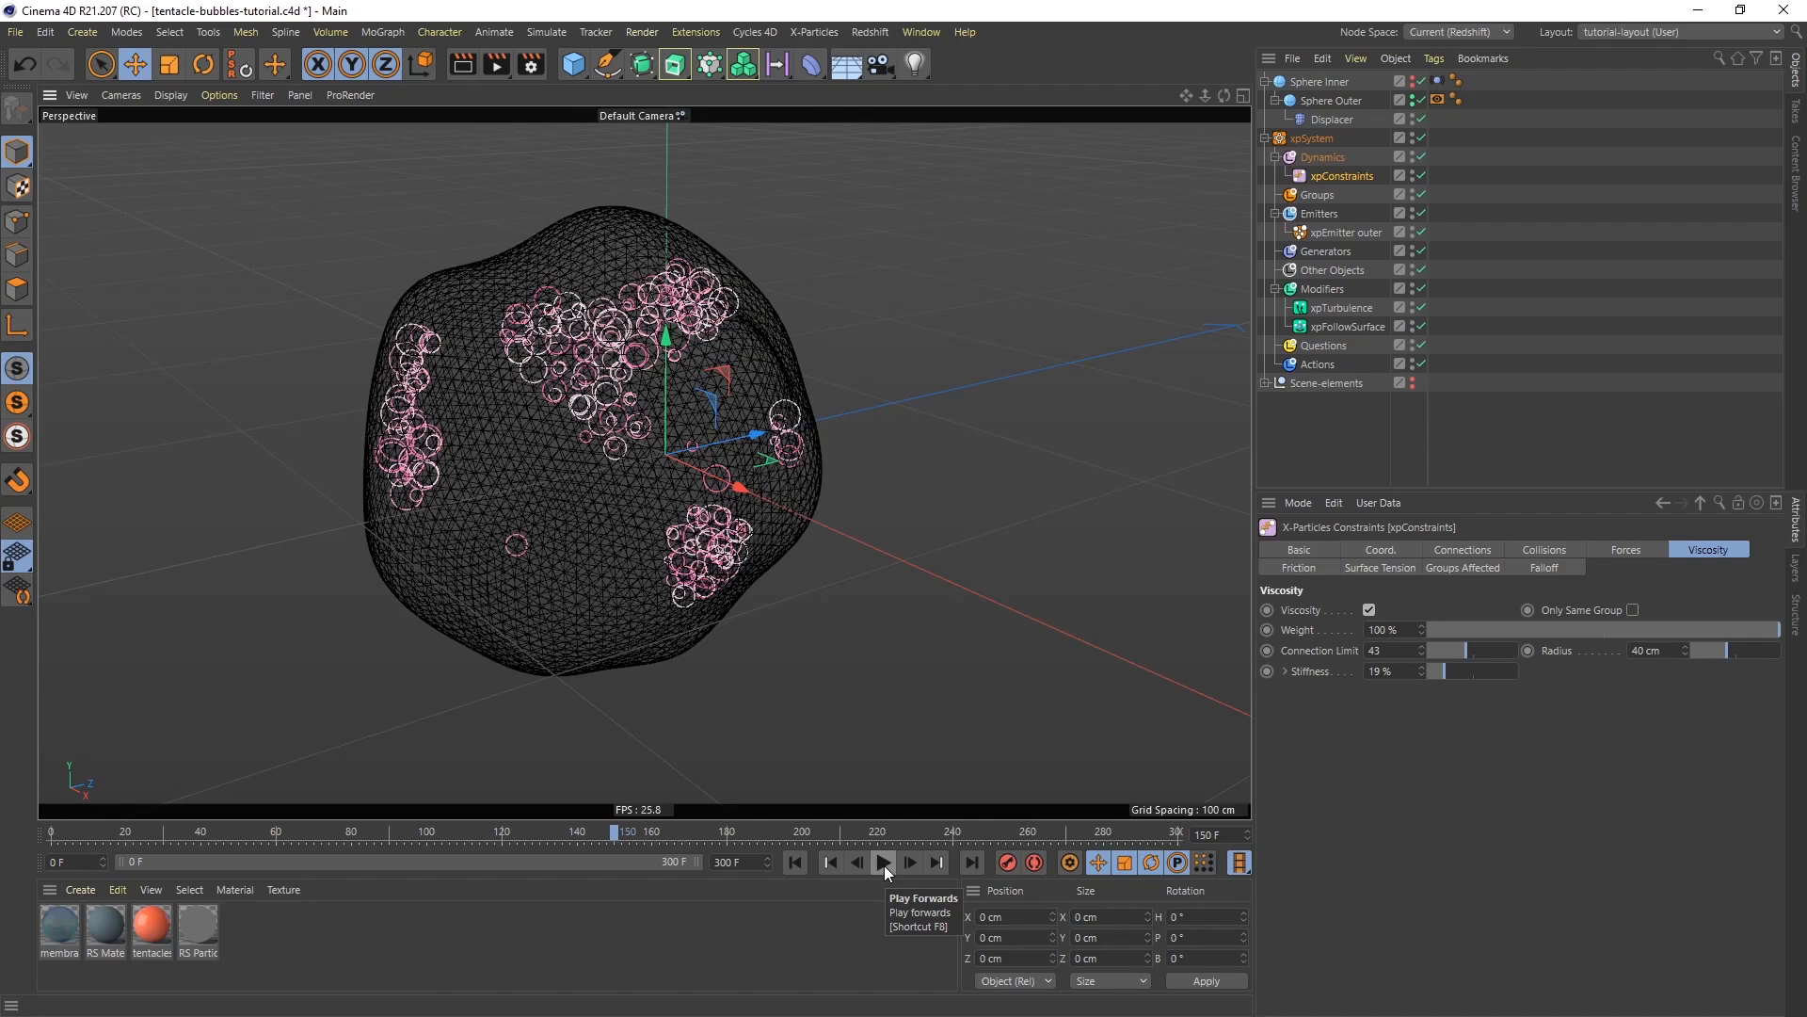
Duplicate xpEmitter outer within the Emitters group and rename the copy xpEmitter inner
left_click(1333, 232)
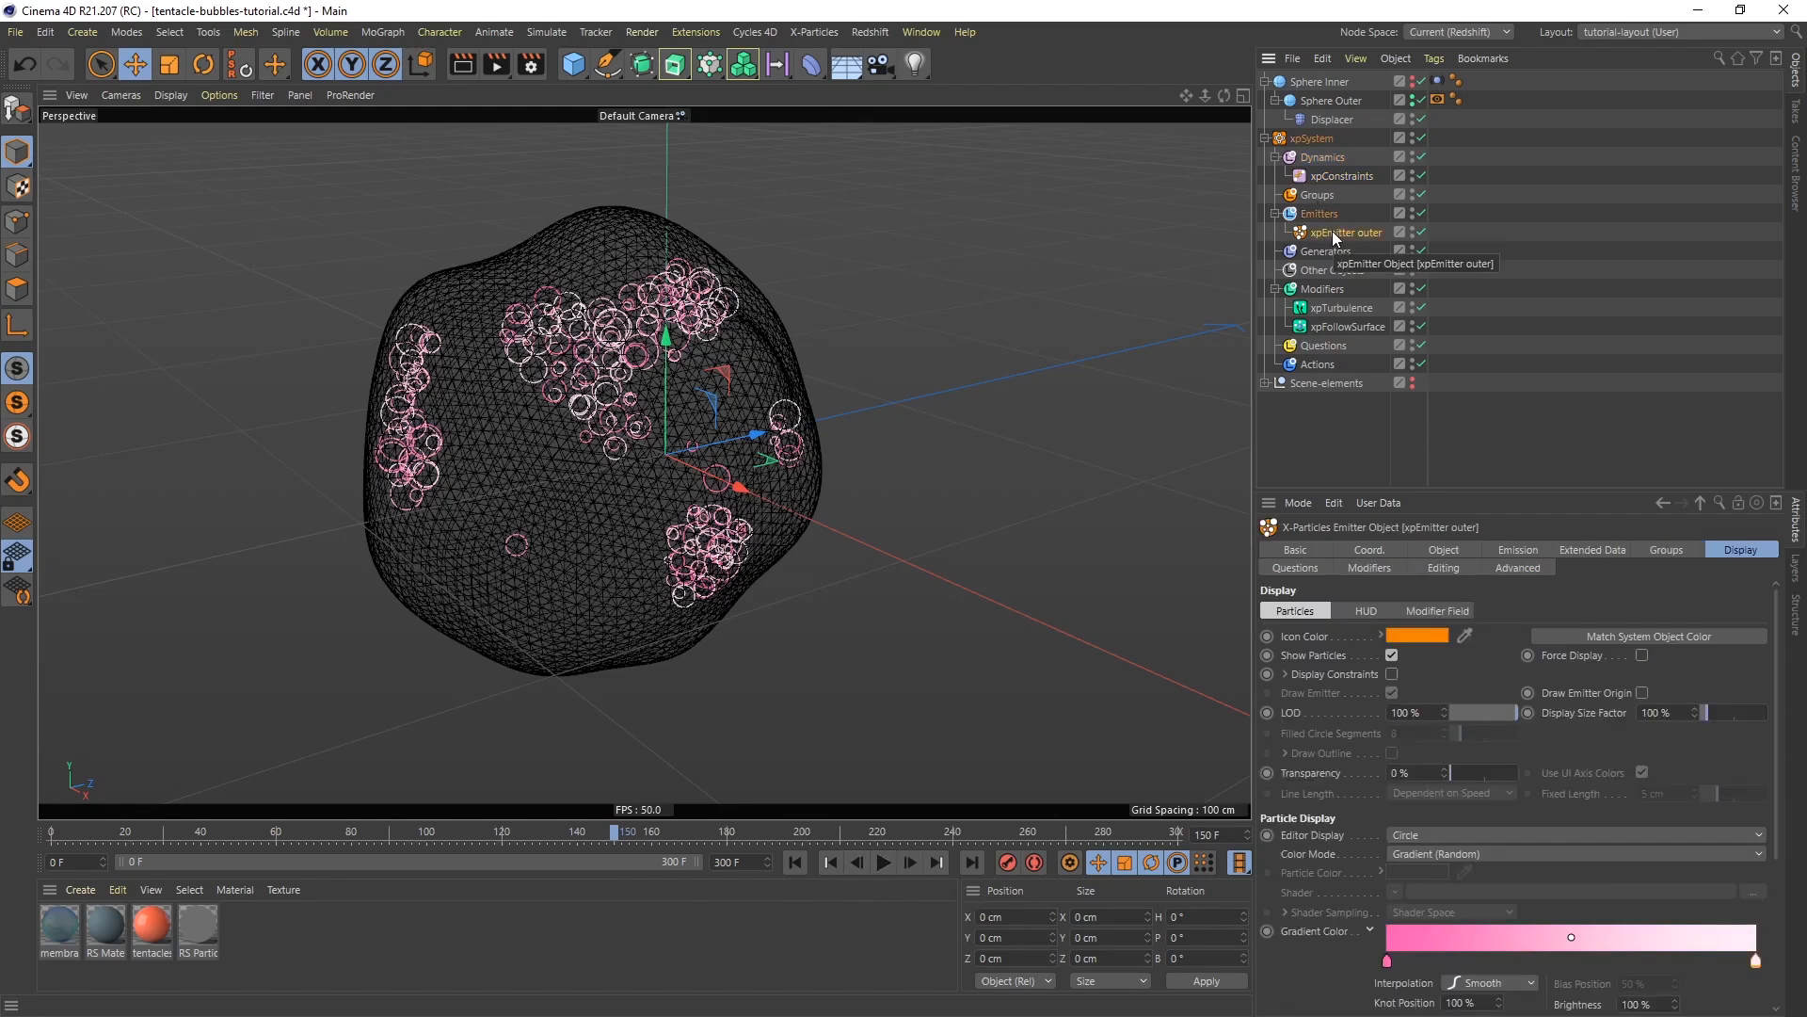
left_click_drag(1329, 226, 1363, 235, "ctrl")
double_click(1354, 233)
key("BackSpace")
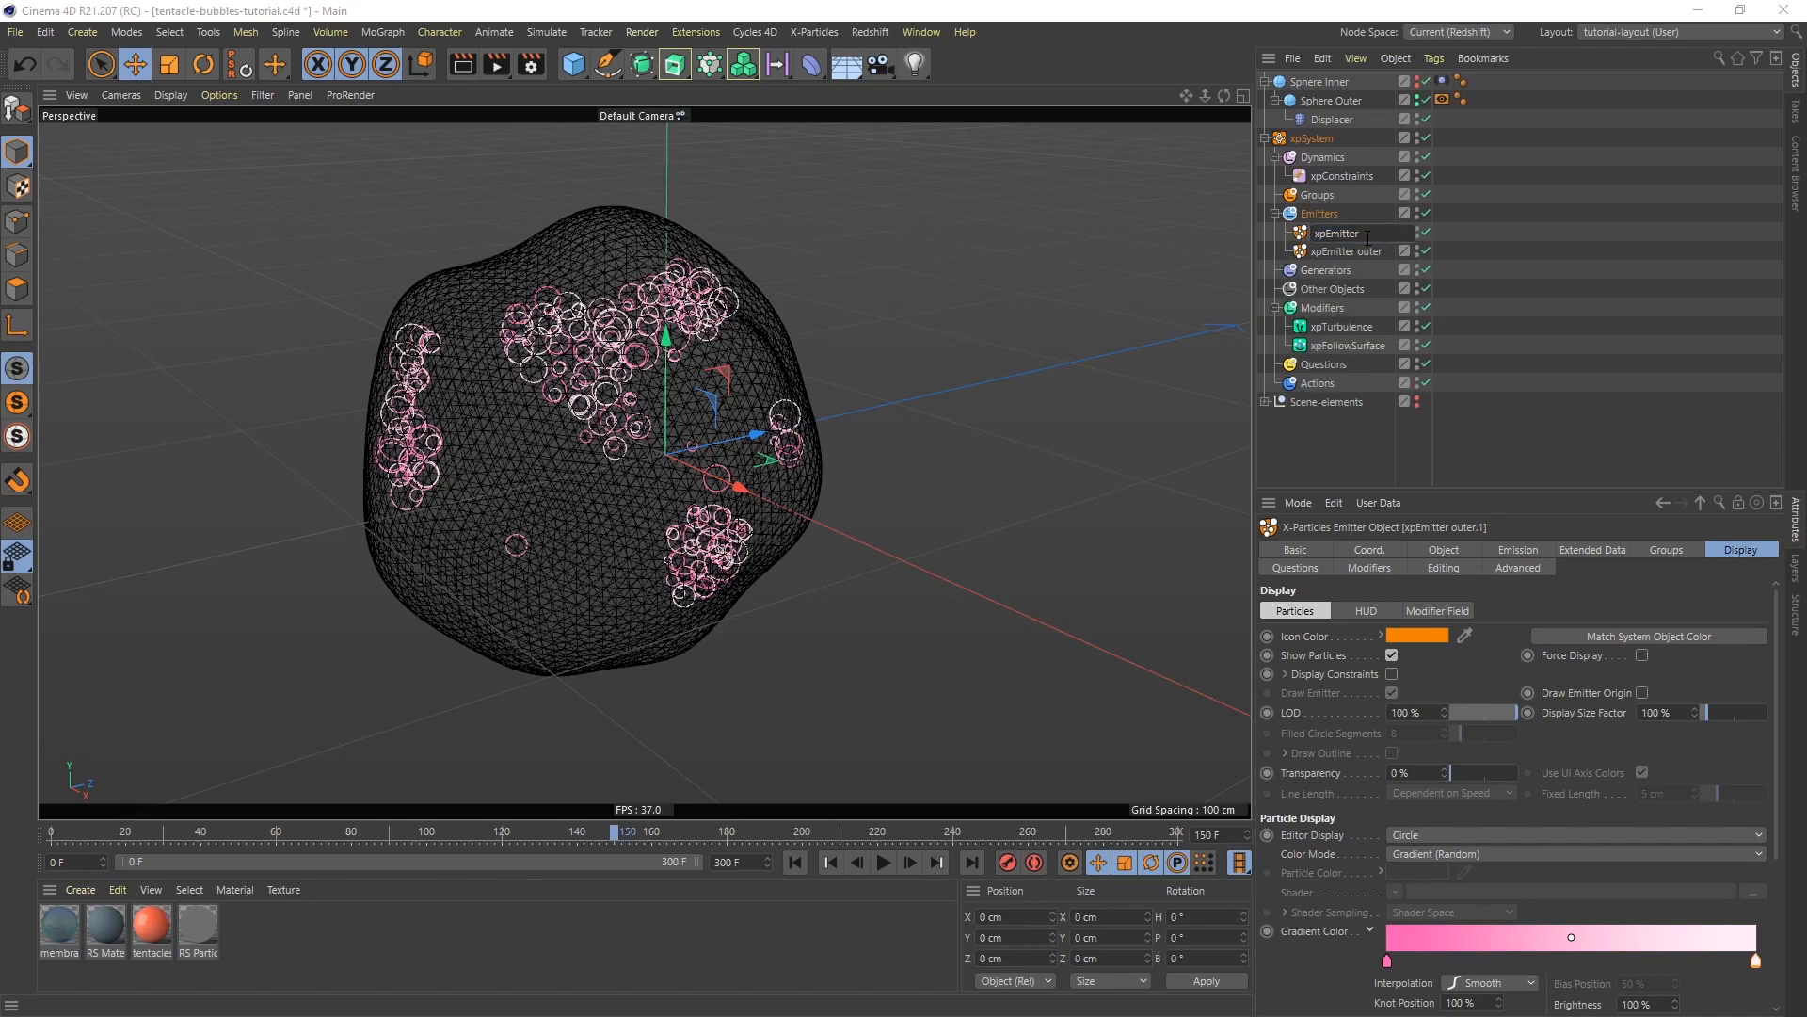
type("inner")
key("Return")
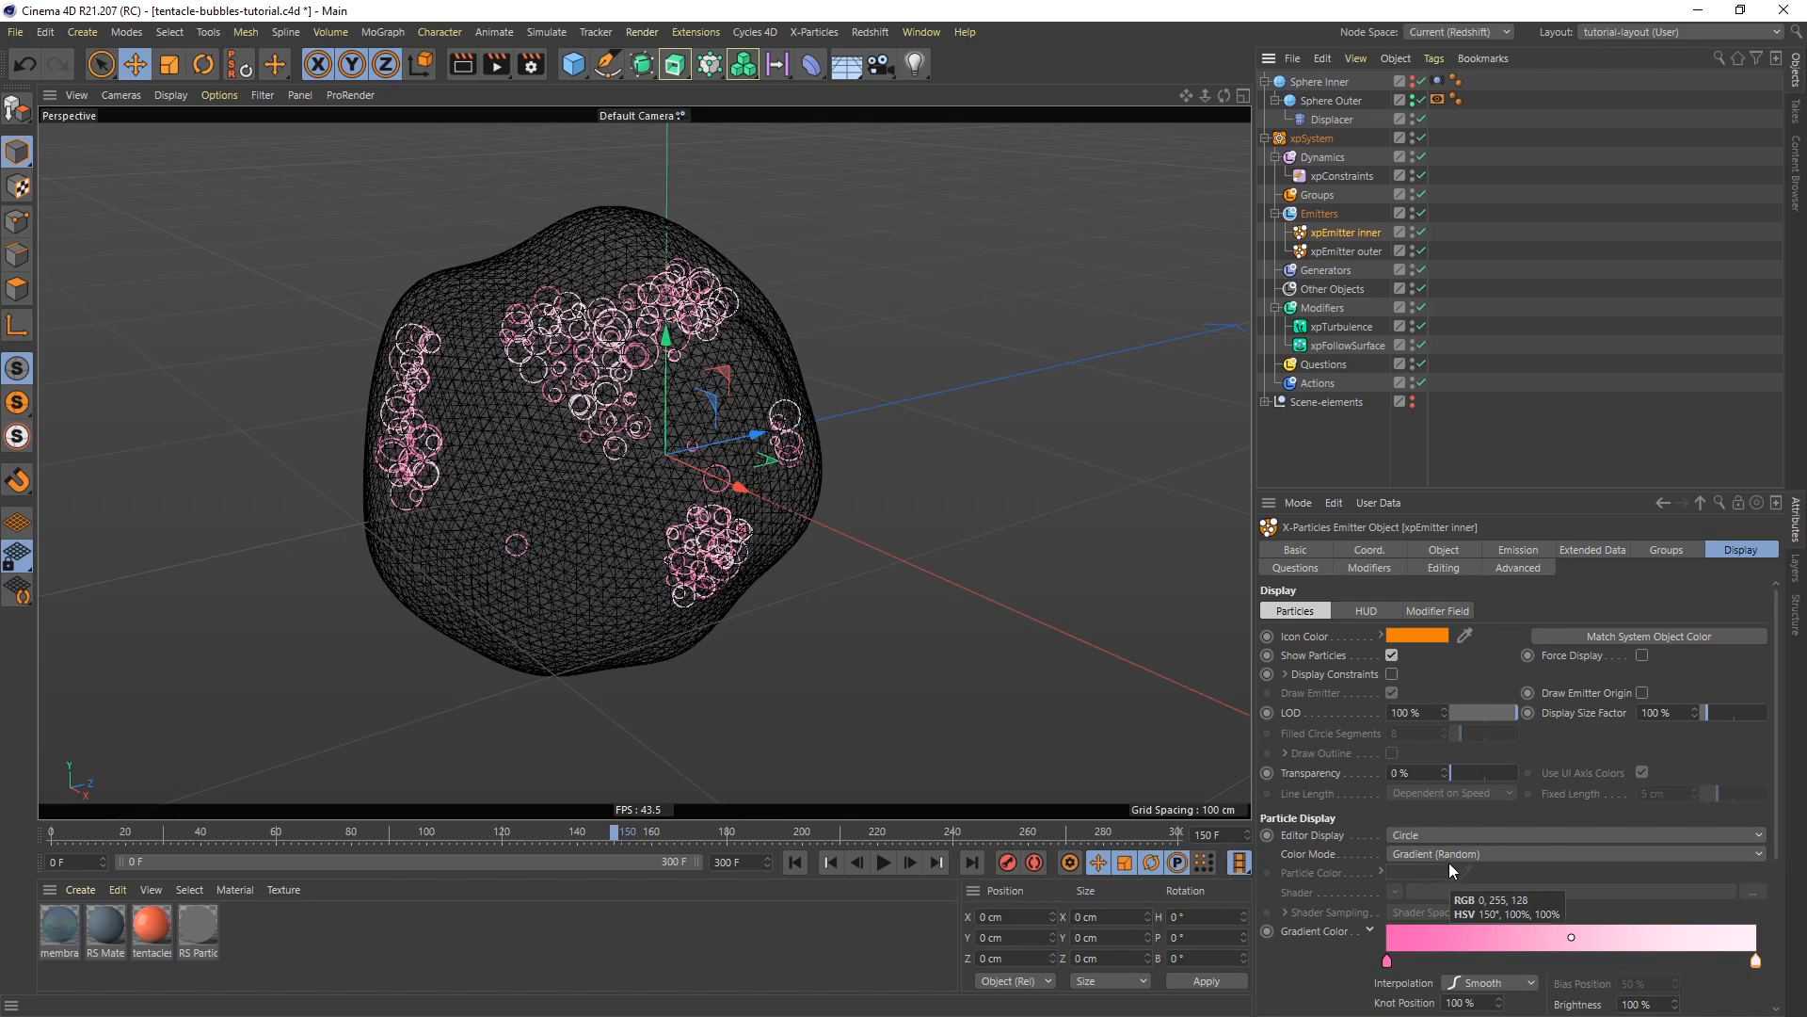
Change the icon color of xpEmitter inner to green with a hue of 116°
left_click(1416, 637)
left_click_drag(1438, 636, 1398, 635)
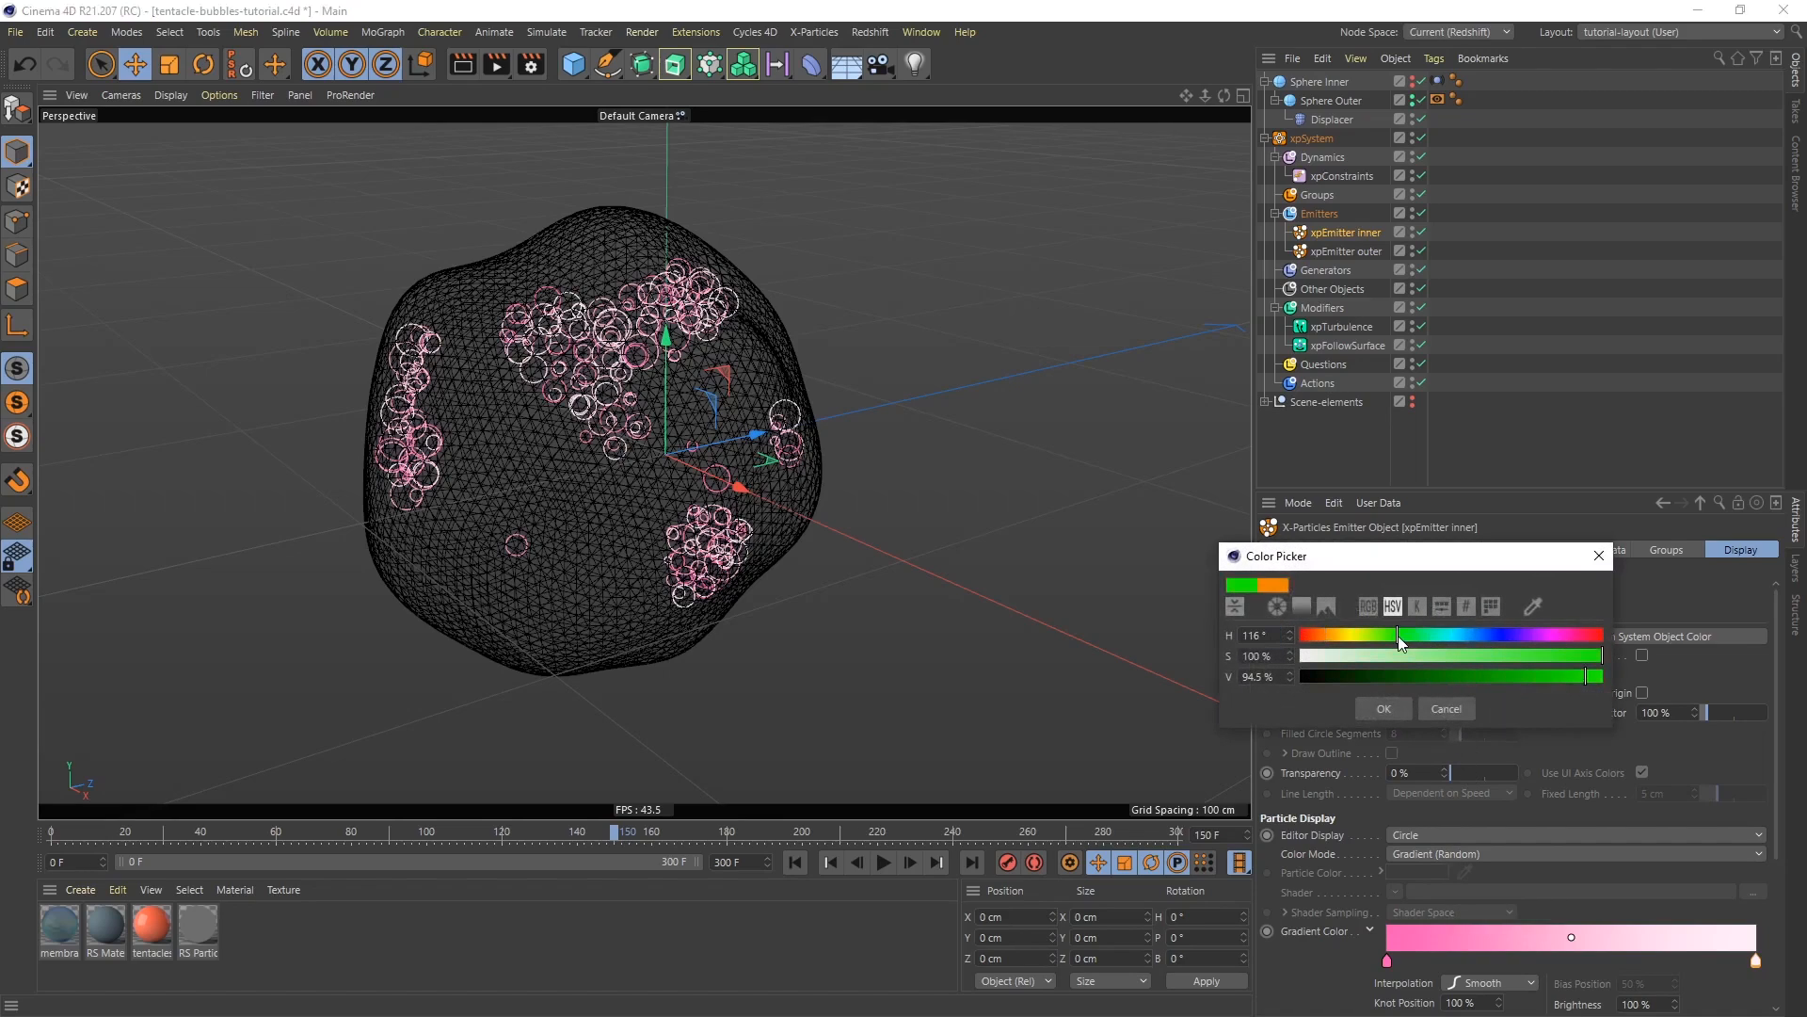
left_click(1384, 713)
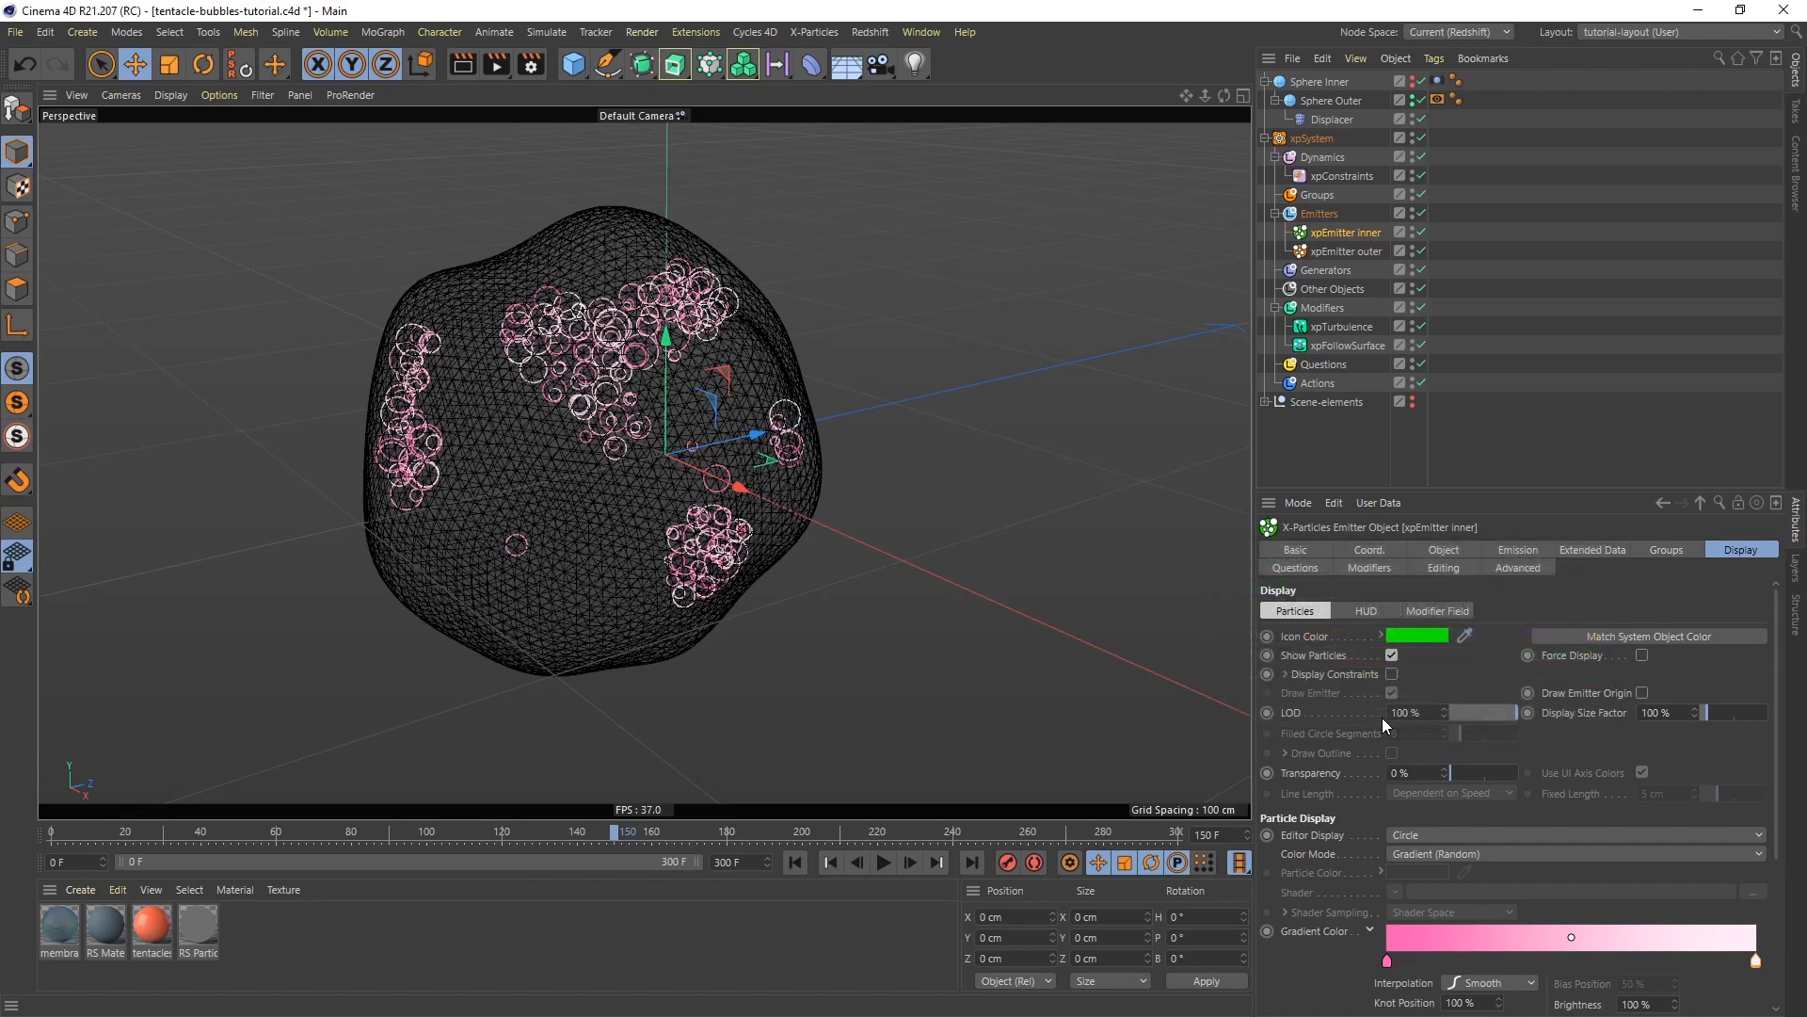
Set the inner emitter's color mode to Single Color using its green icon color, and play the simulation from the start
left_click(1406, 851)
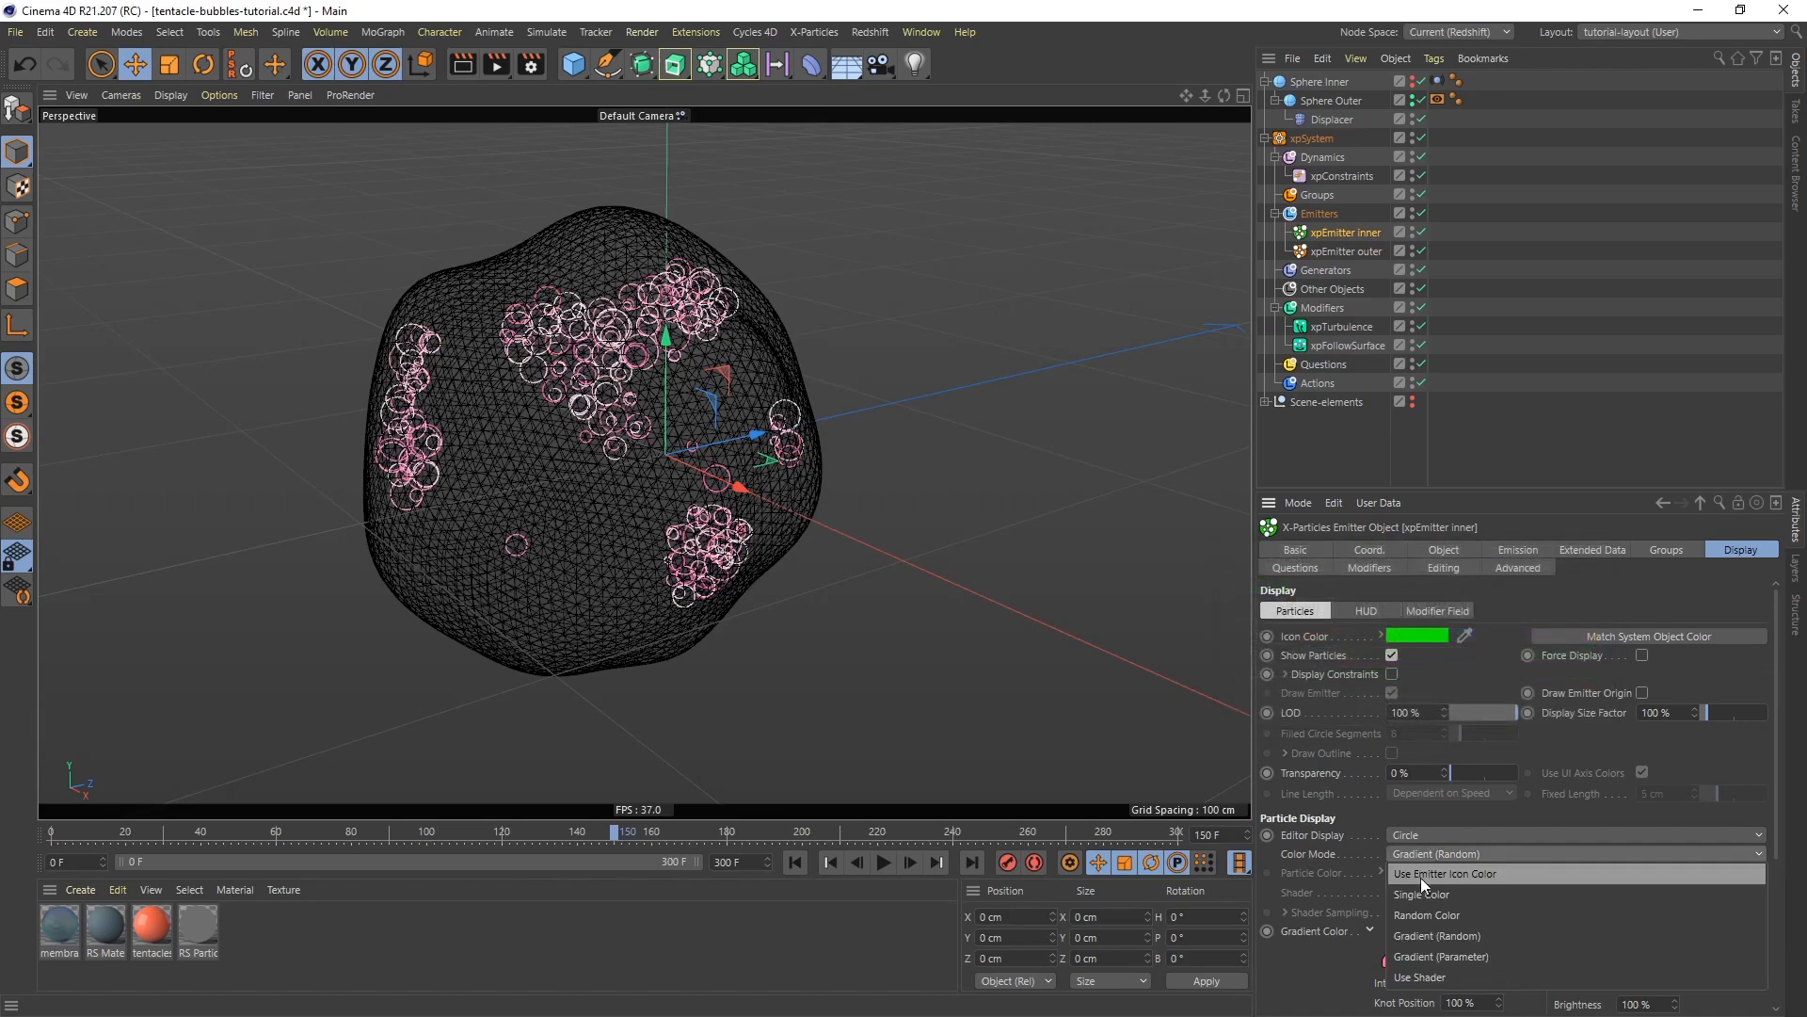
left_click(1420, 877)
left_click(1465, 871)
left_click(1432, 634)
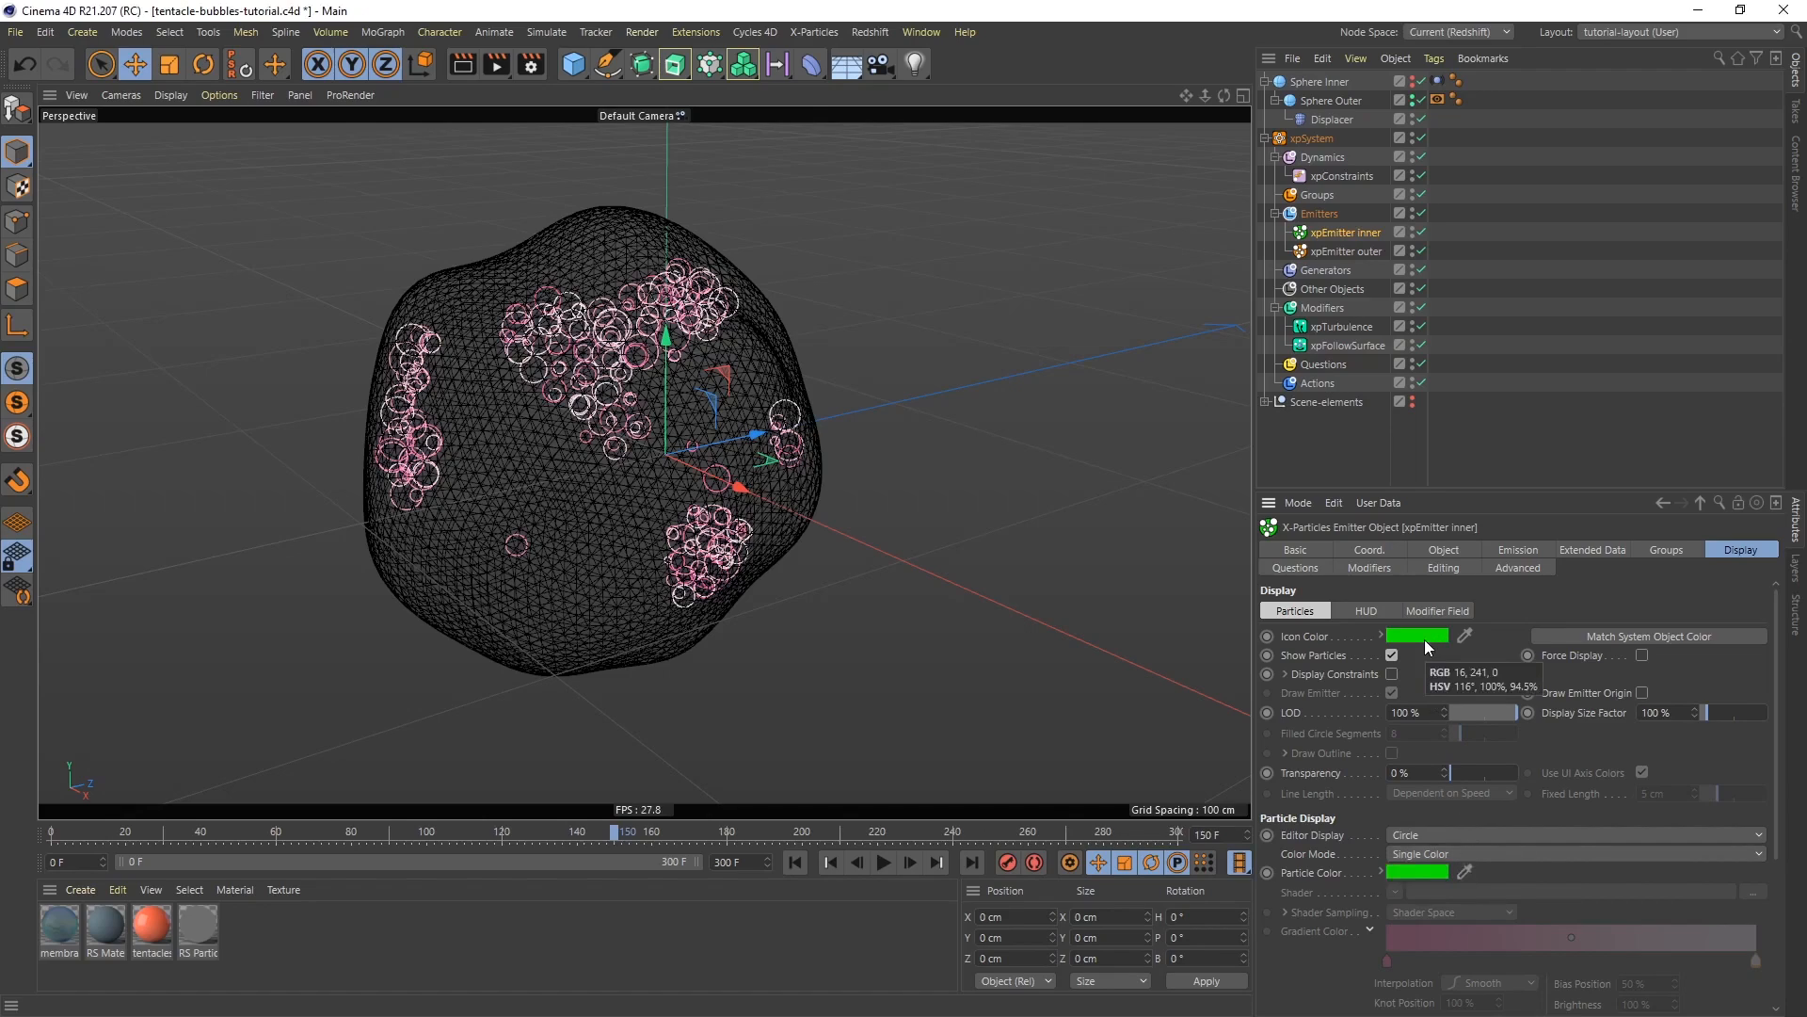
left_click(796, 862)
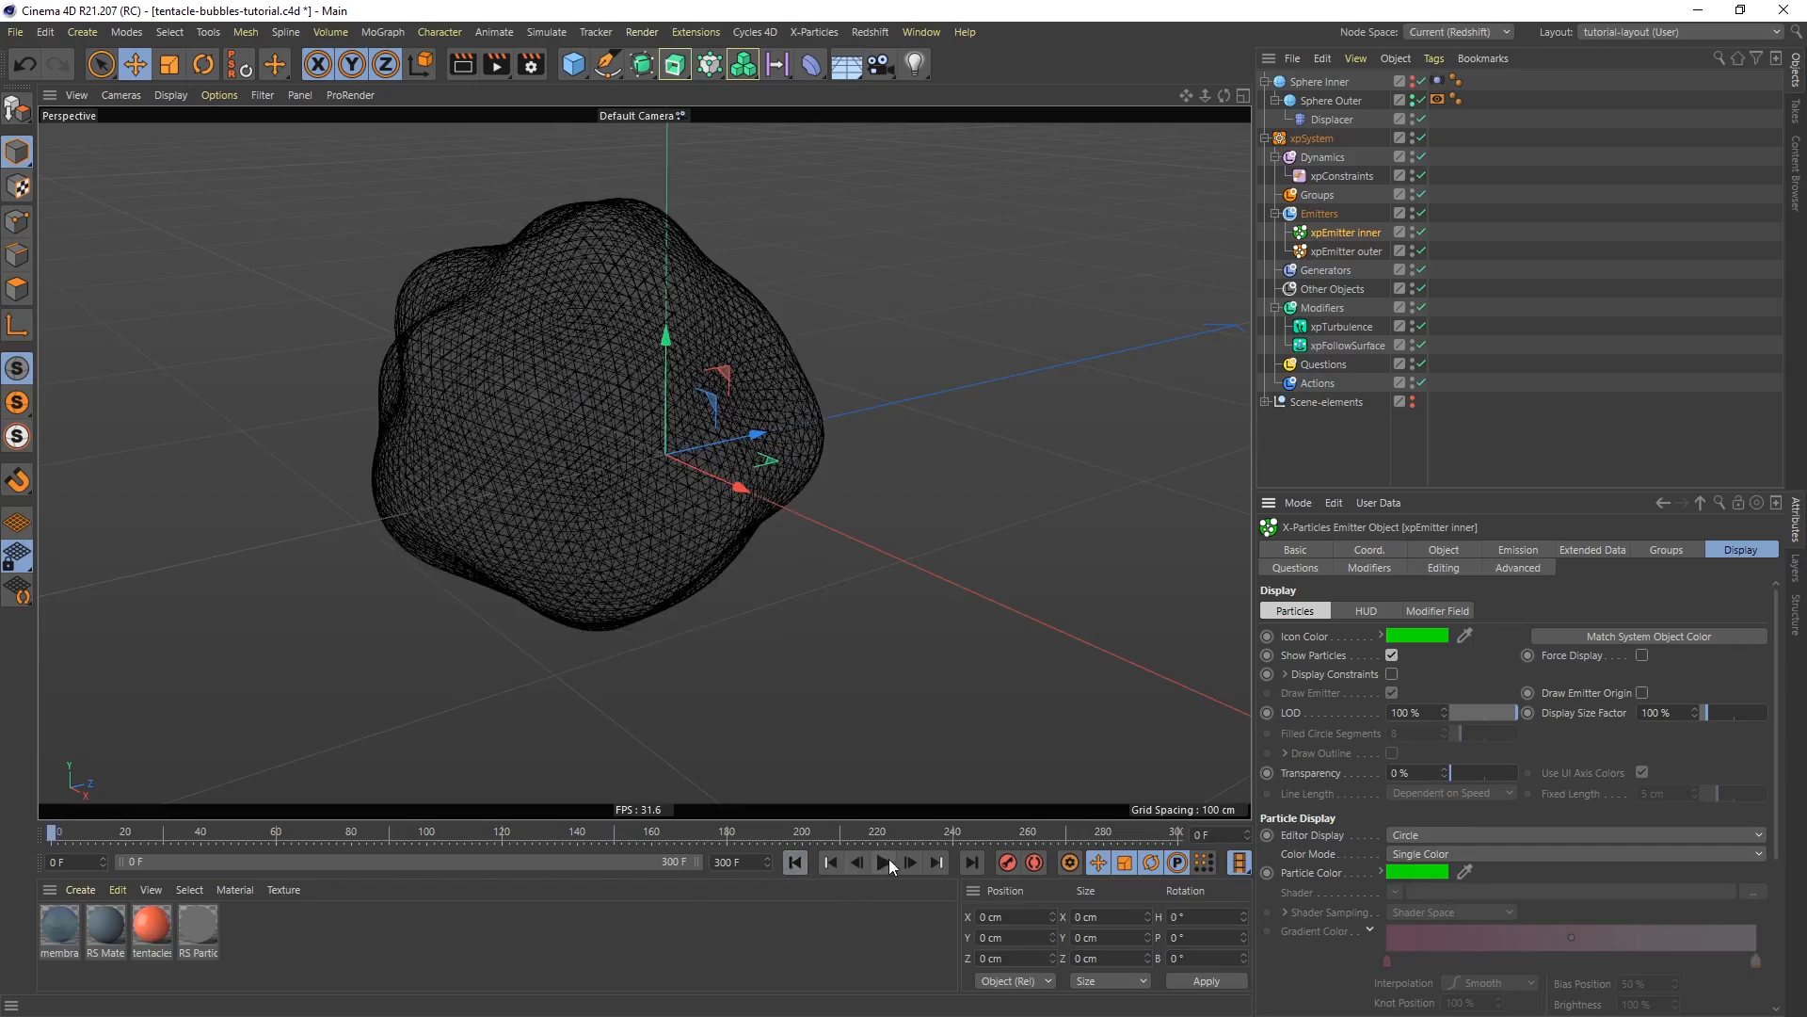
left_click(884, 861)
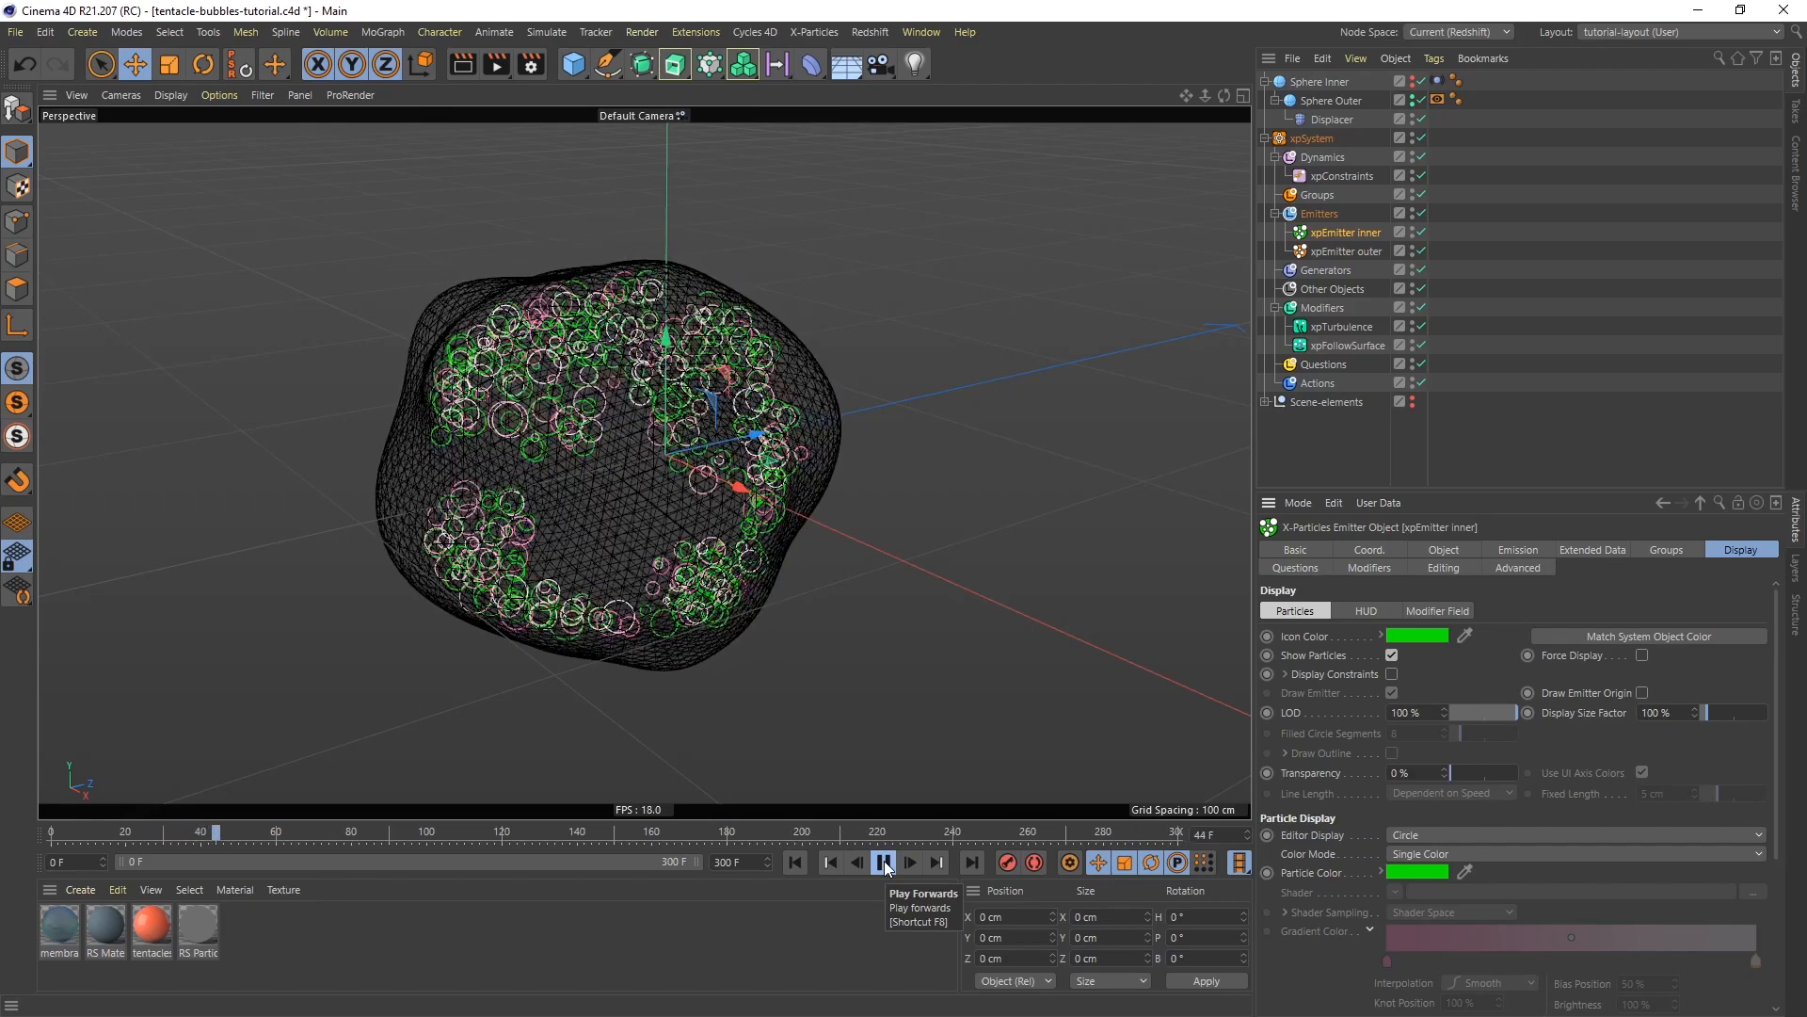
left_click(884, 862)
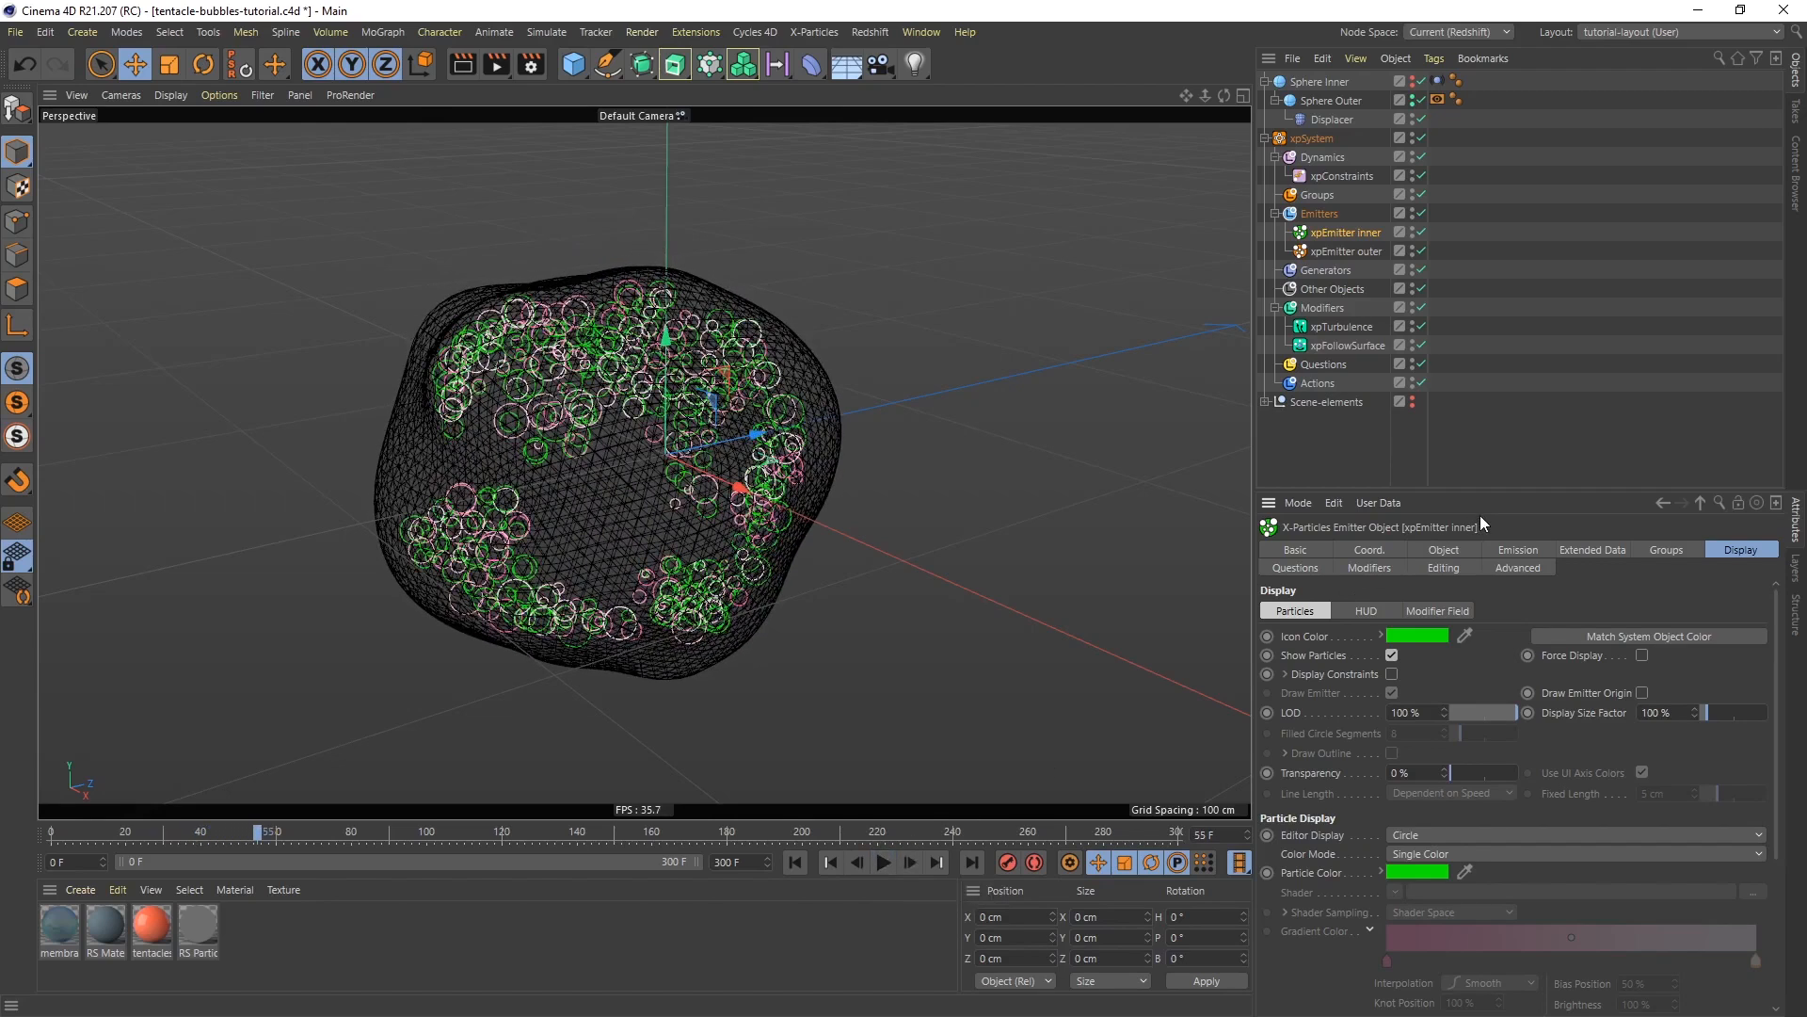
Make Sphere Inner the source object of xpEmitter inner and replay the simulation from the first frame
left_click(1445, 552)
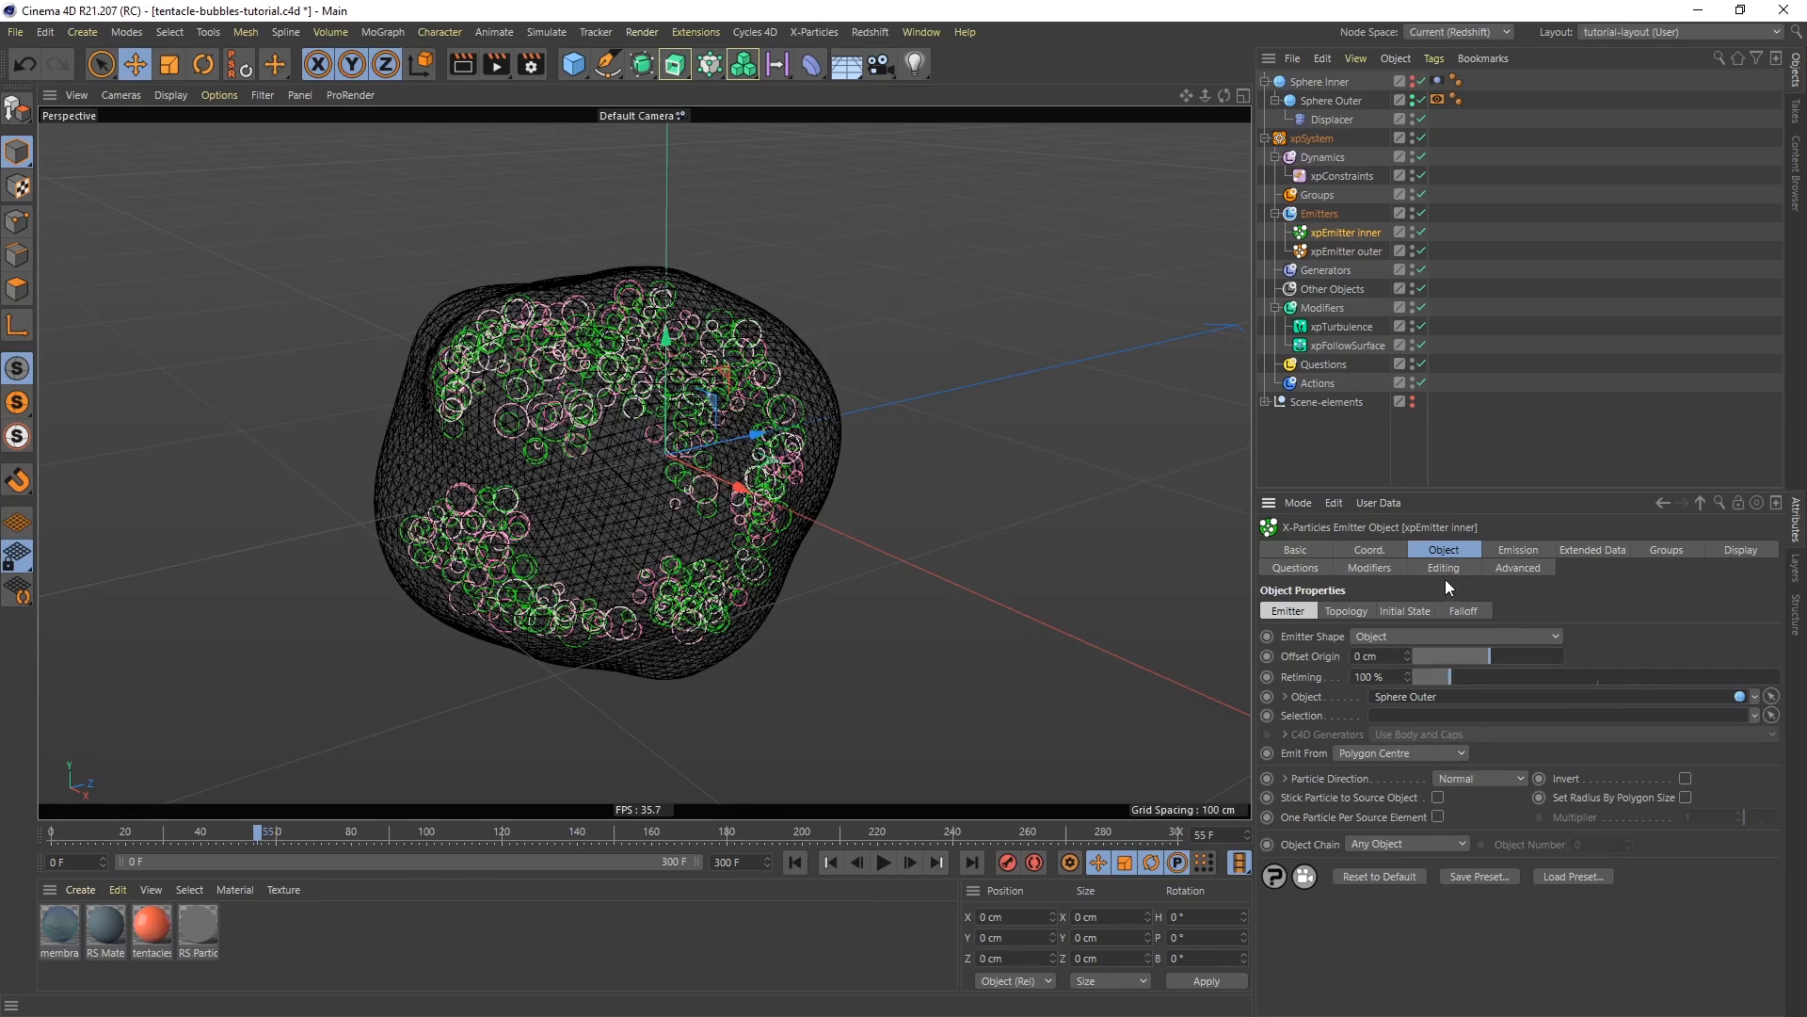
left_click_drag(1319, 81, 1424, 704)
left_click(796, 863)
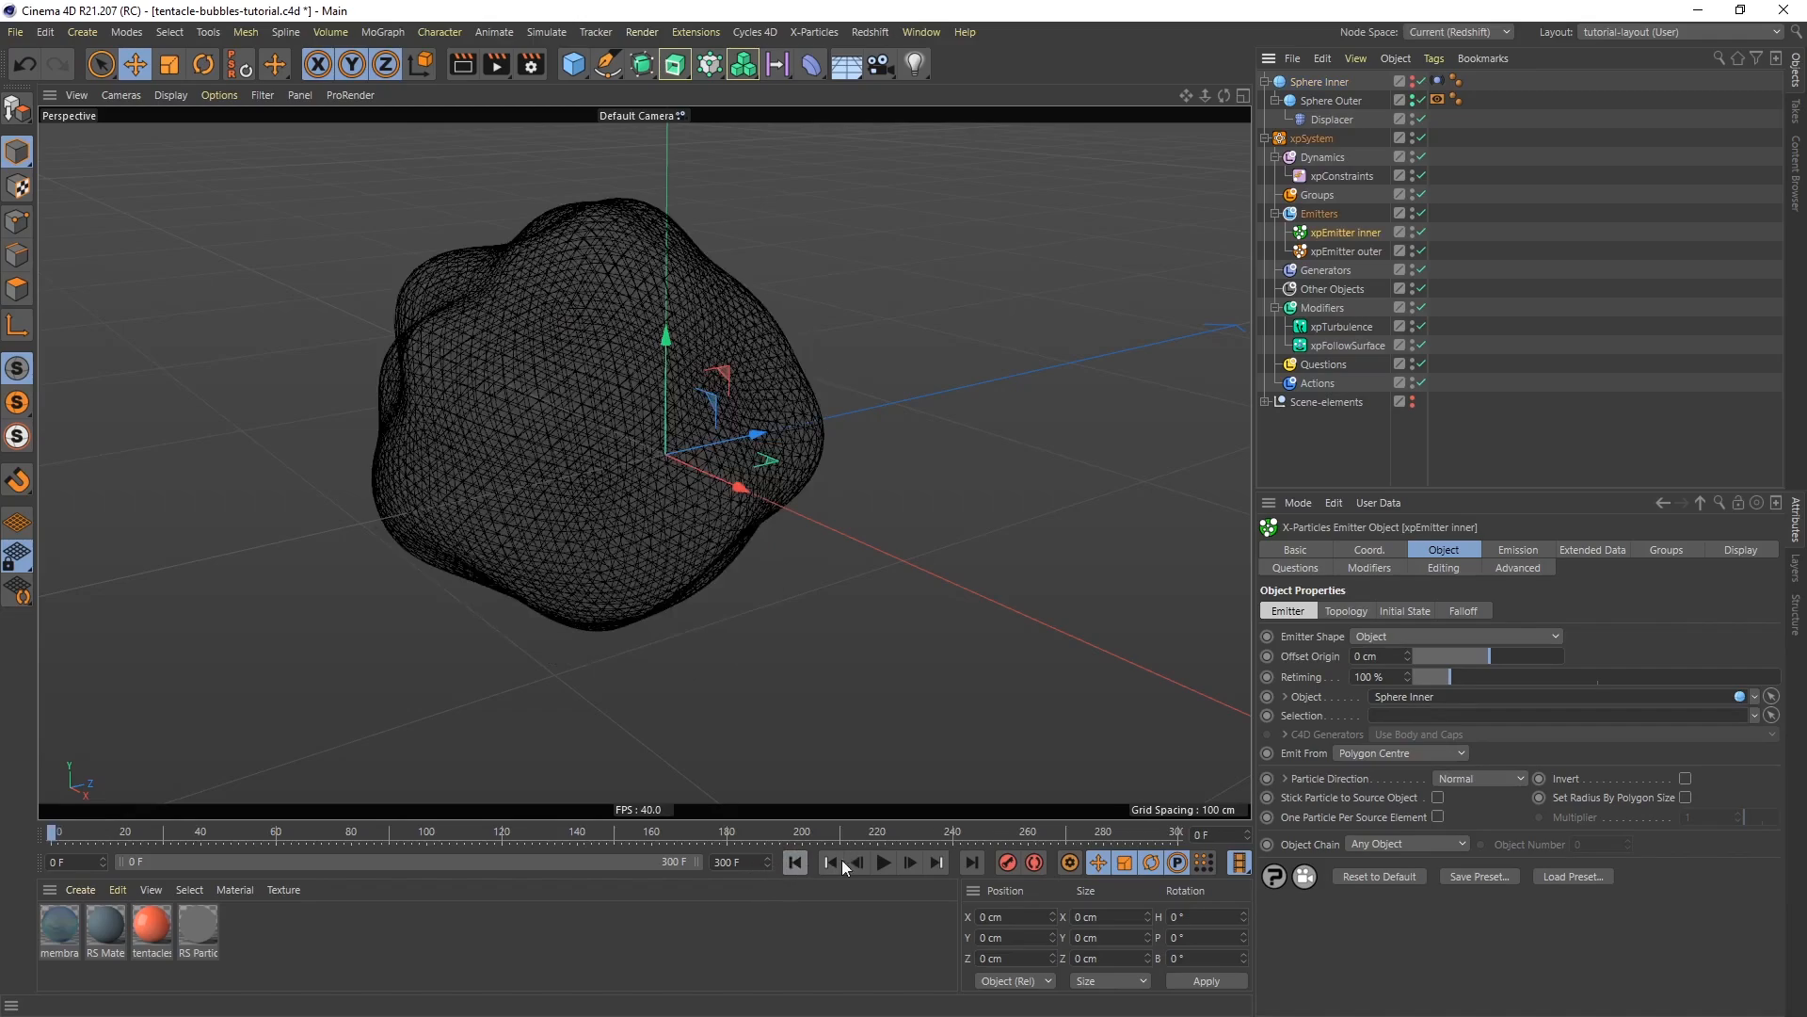
left_click(883, 862)
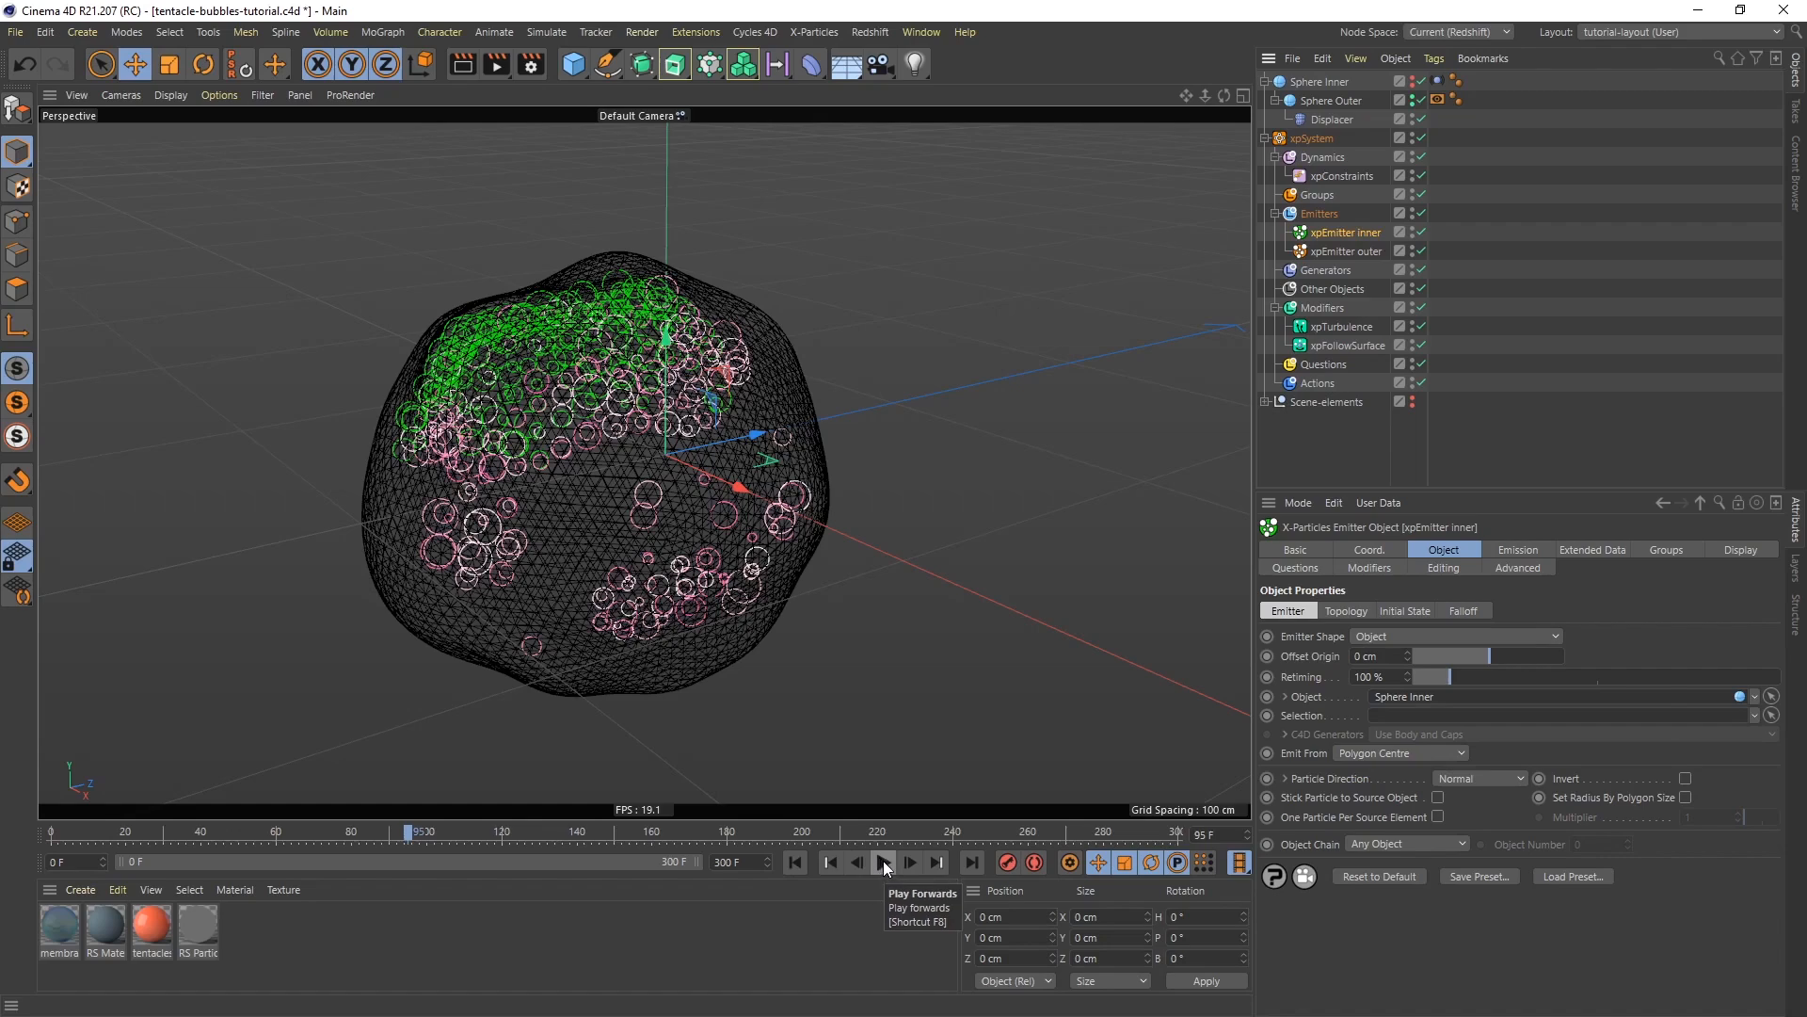
Switch the inner emitter's particle modifiers mode to Include with an empty list, and replay the simulation
left_click(1382, 568)
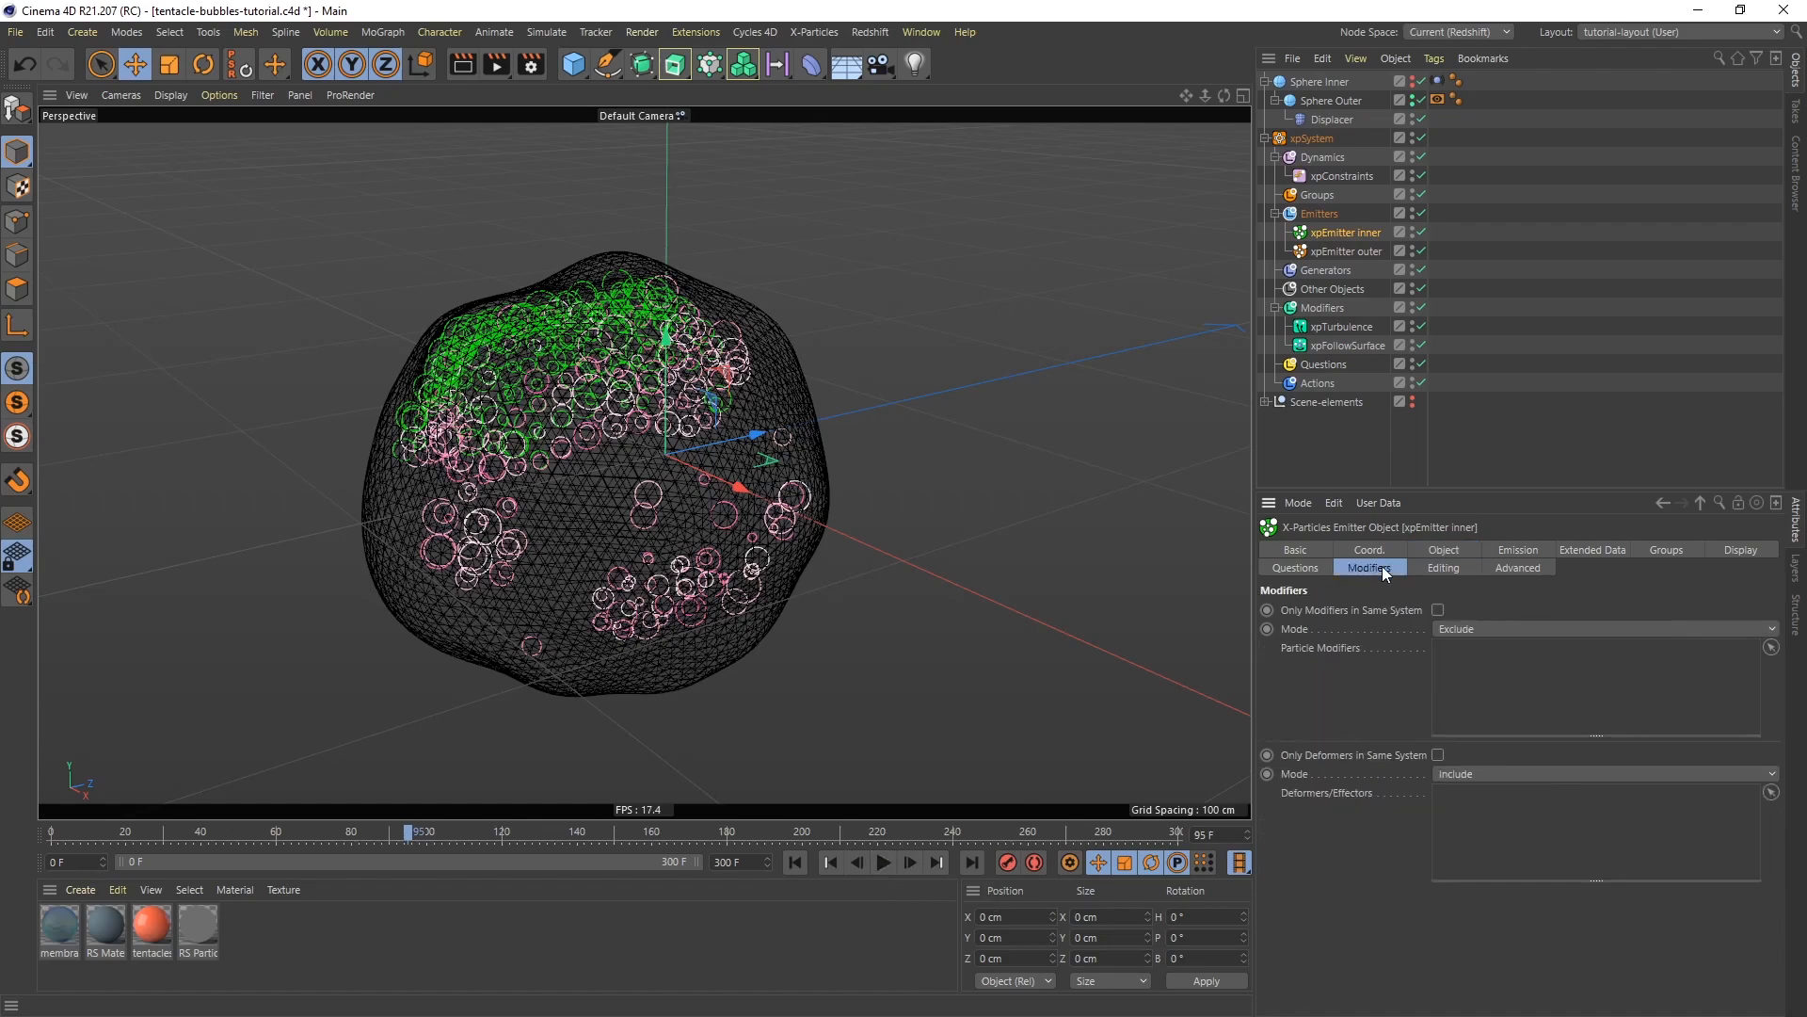
left_click(1493, 624)
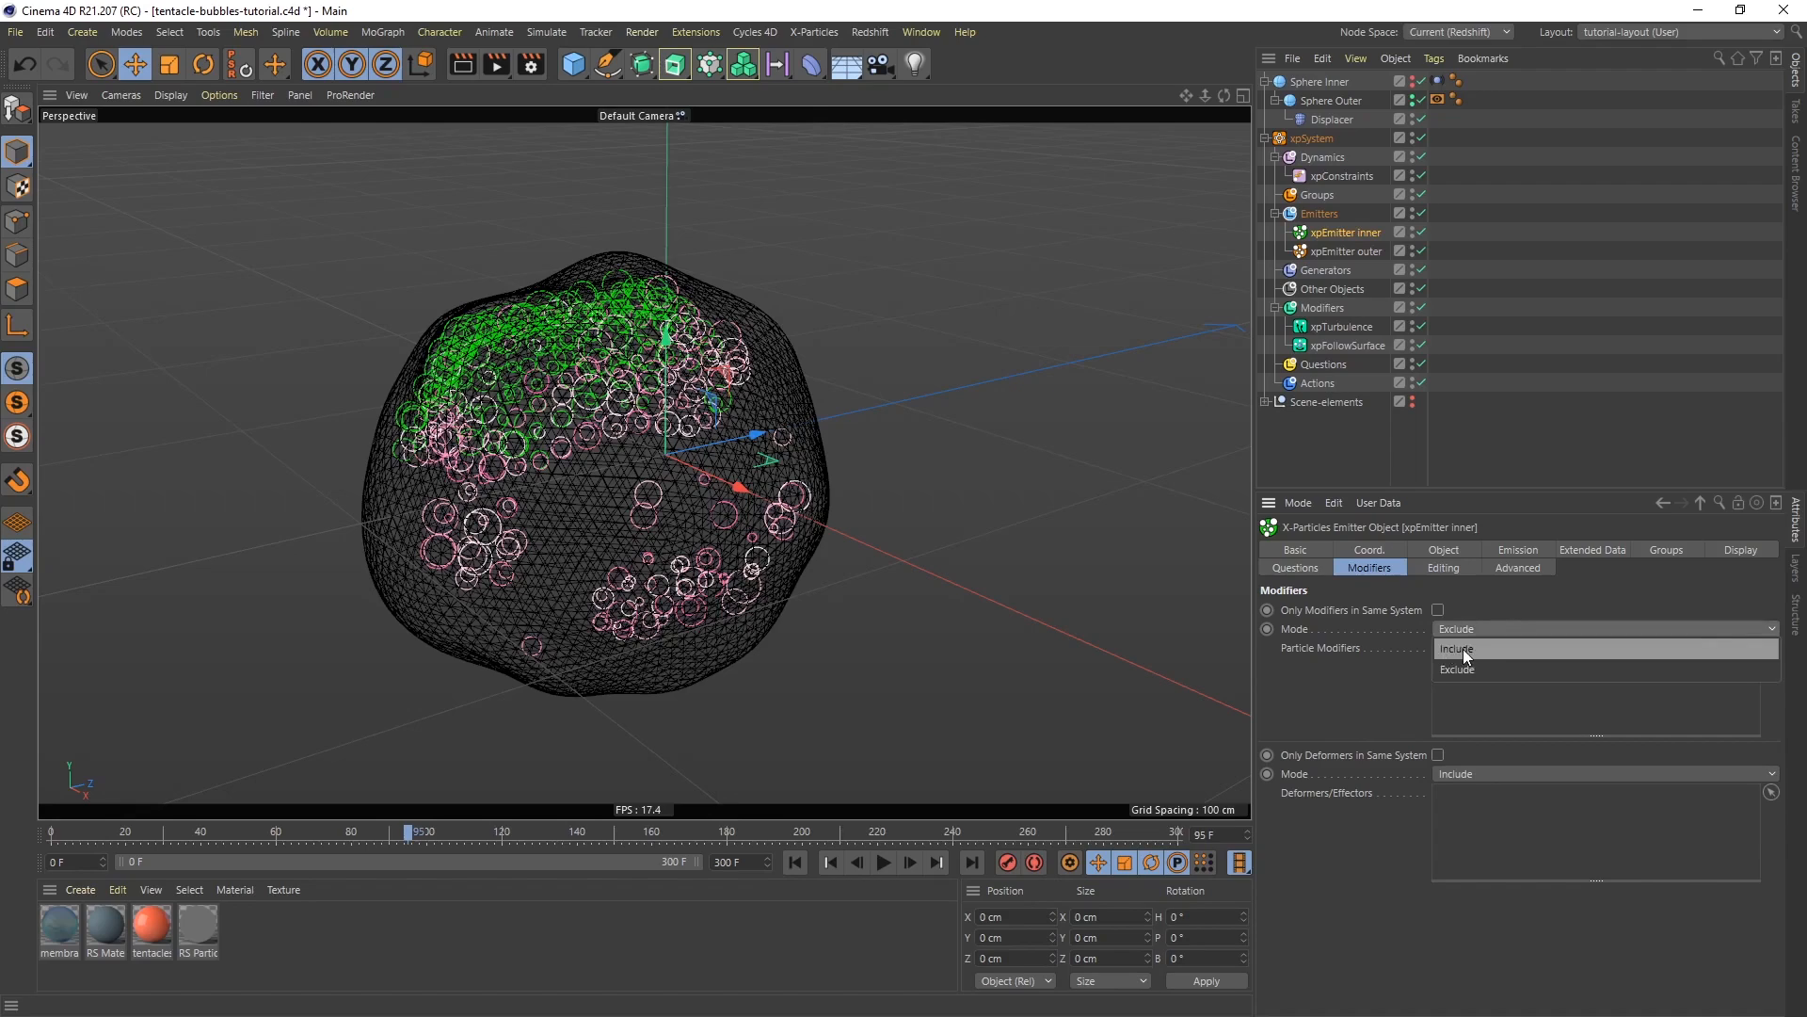
left_click(1457, 649)
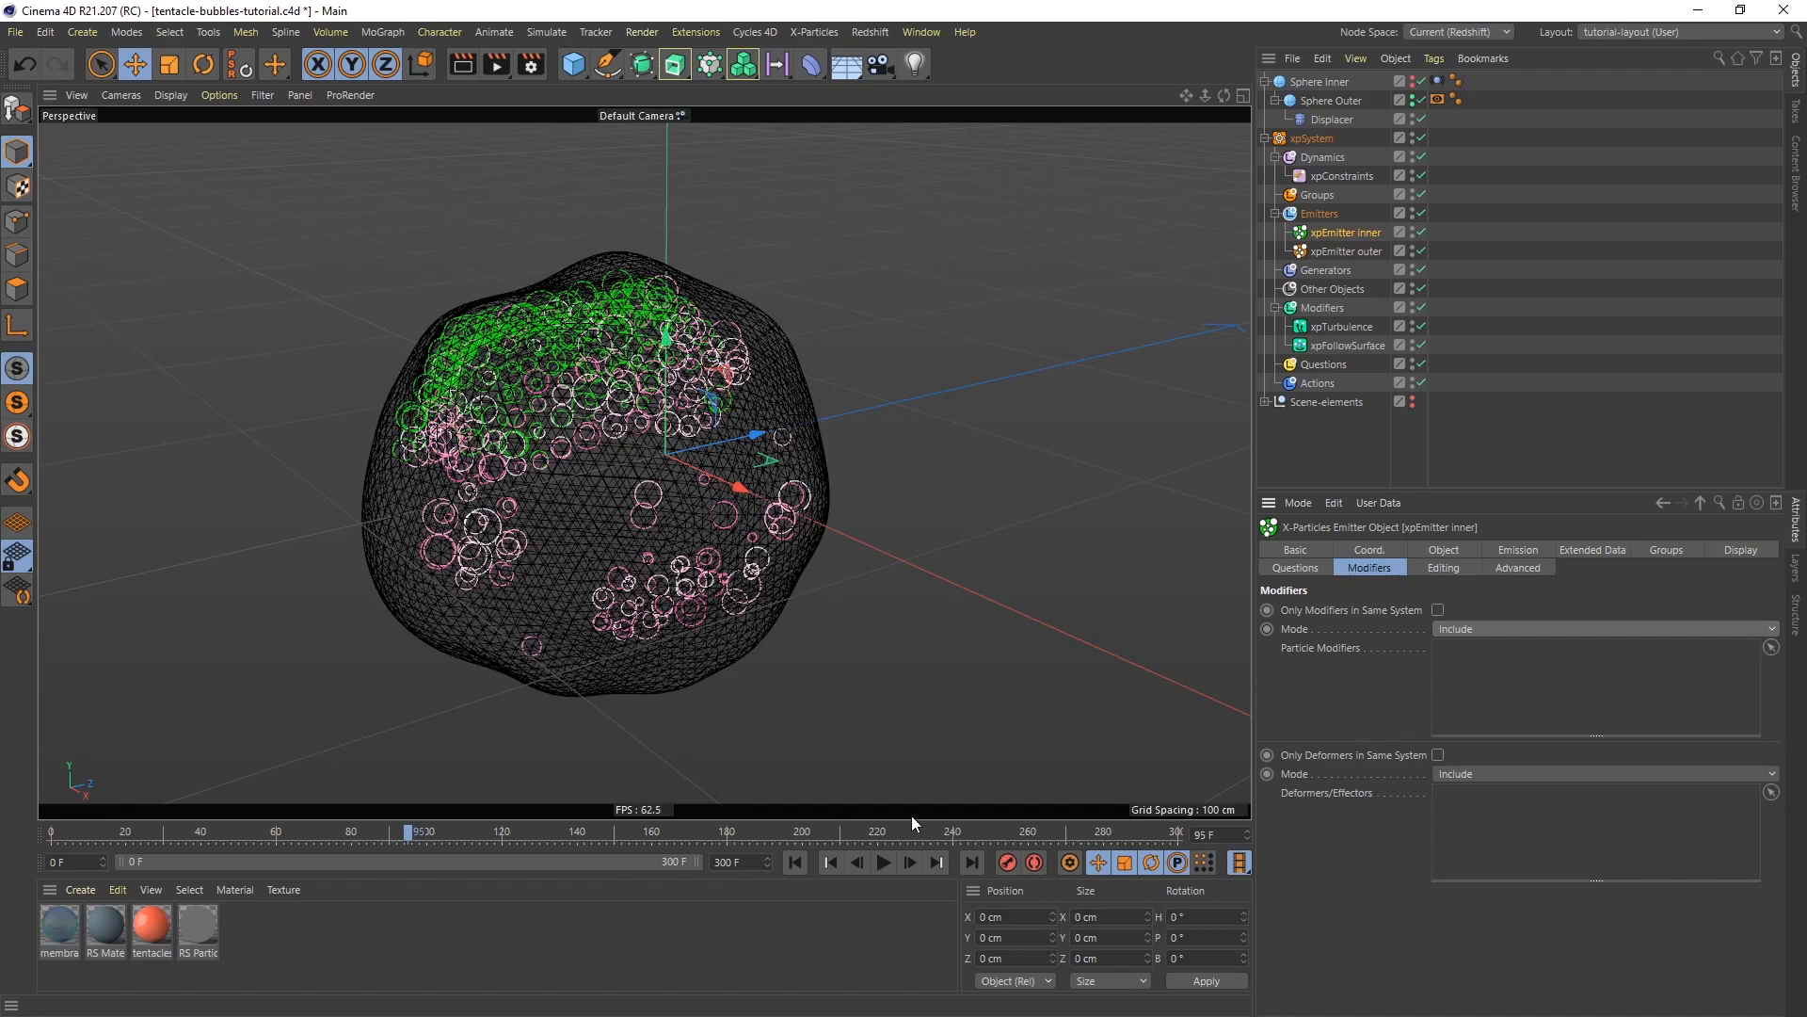
left_click(794, 861)
left_click(883, 861)
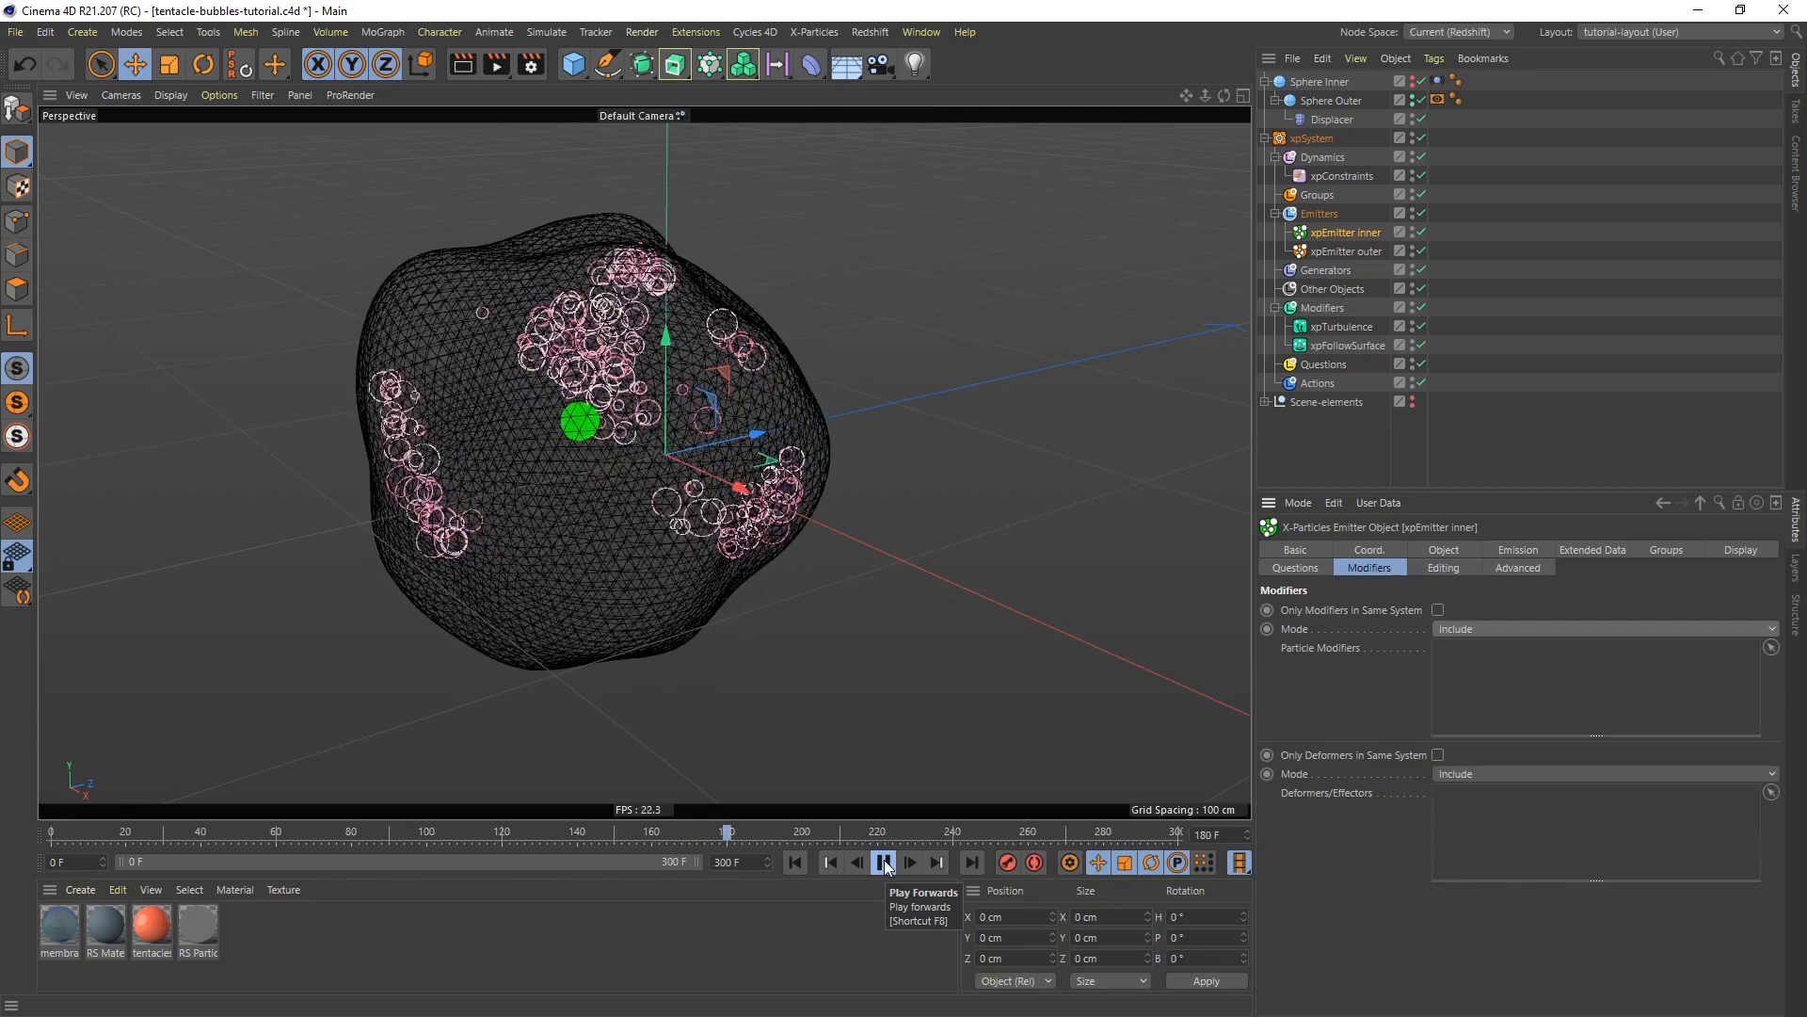
left_click(886, 864)
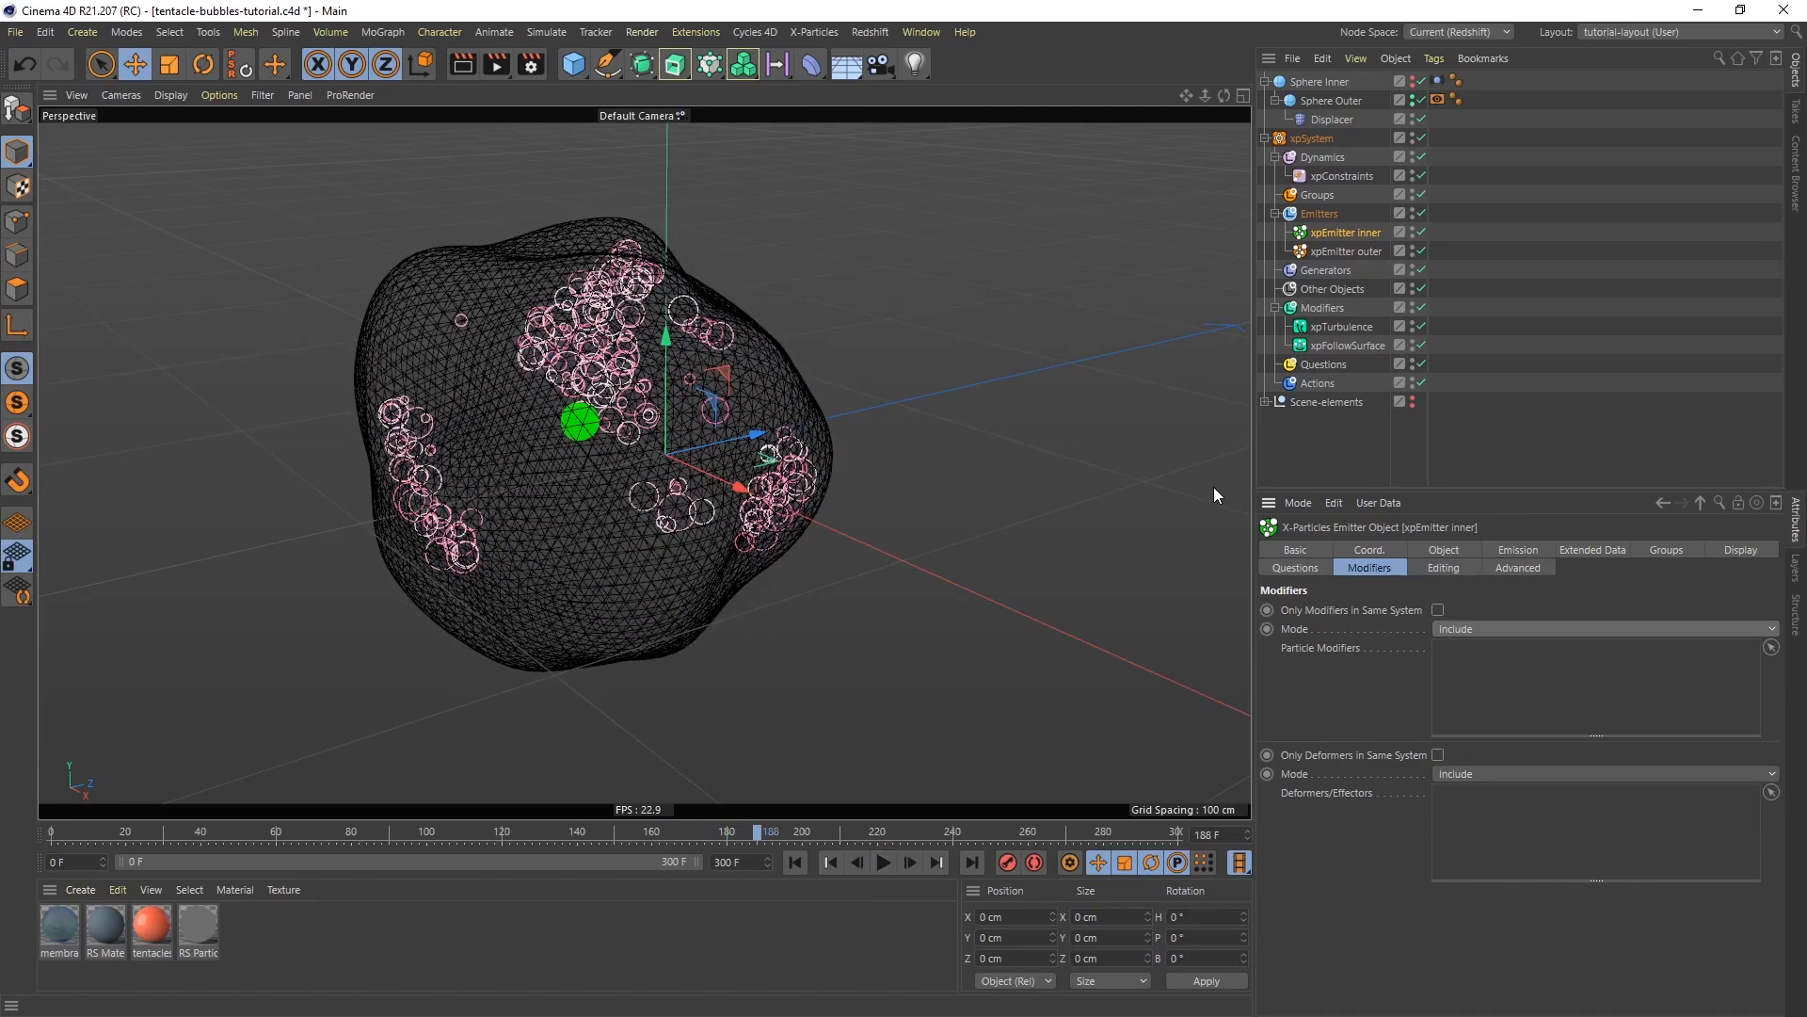
Disable xpEmitter outer, hide Sphere Outer in the viewport, and replay the simulation to isolate the inner particles
left_click(1421, 250)
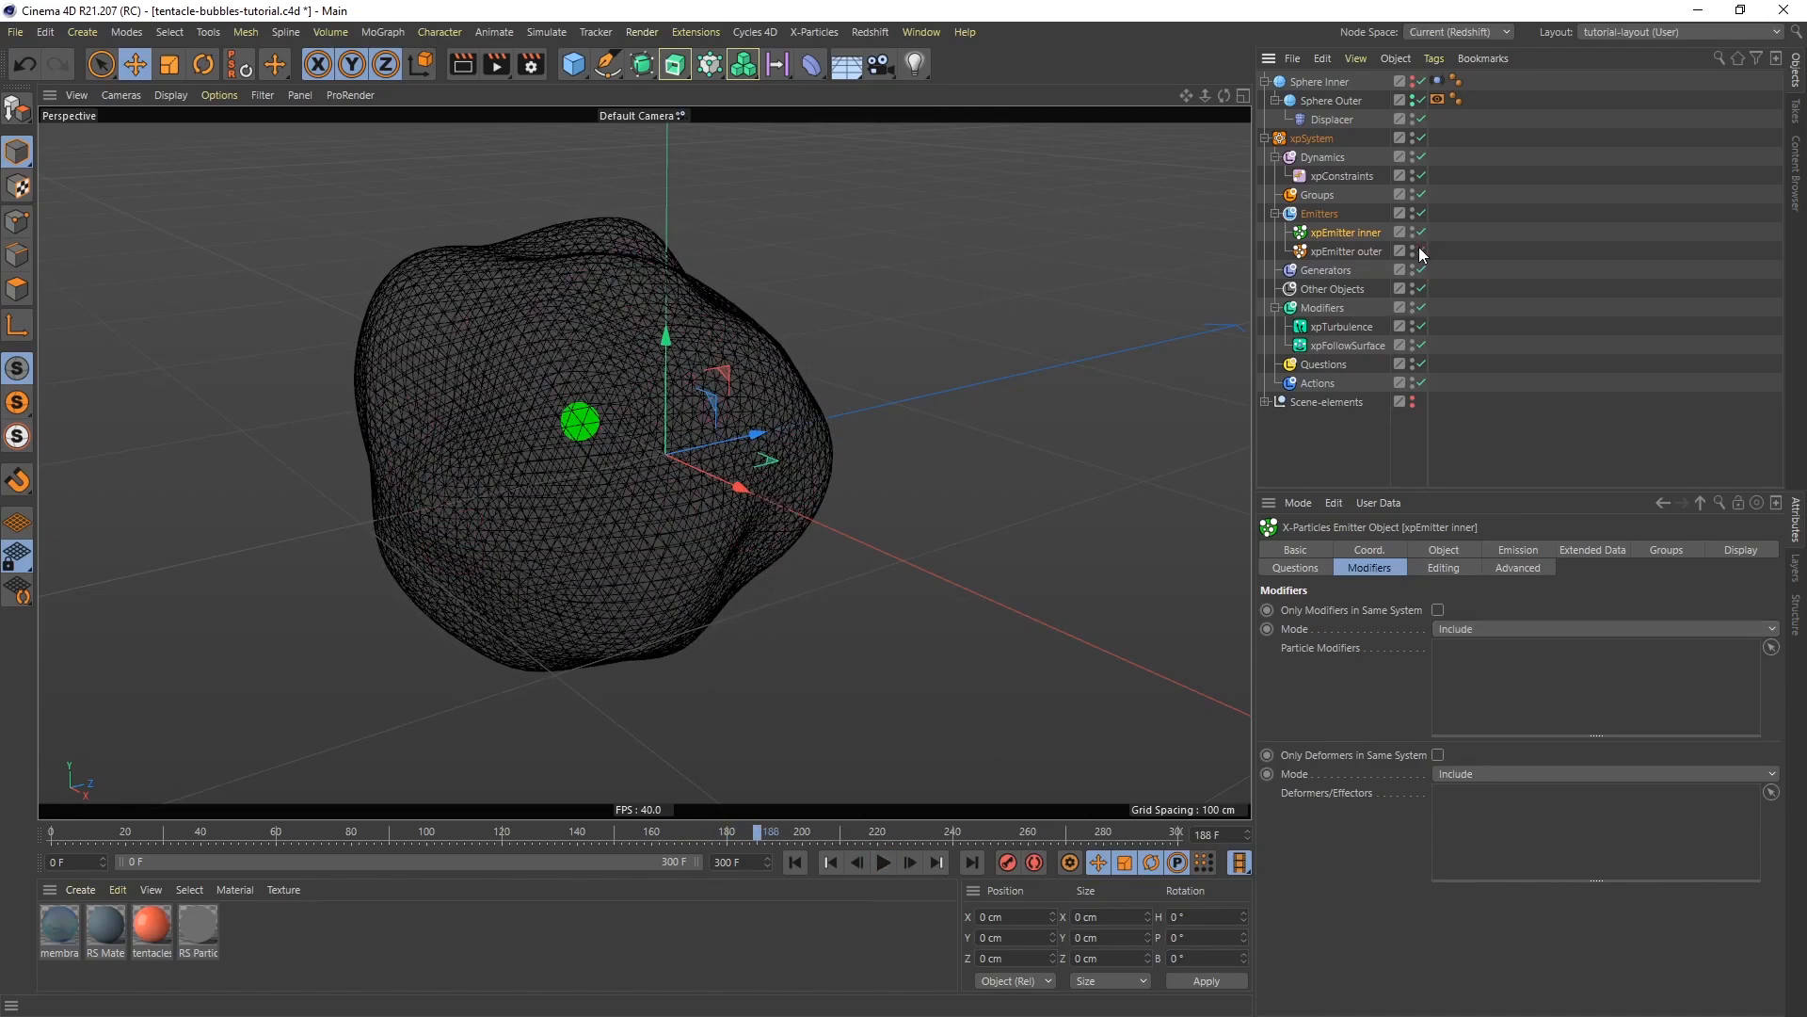
left_click(1412, 98)
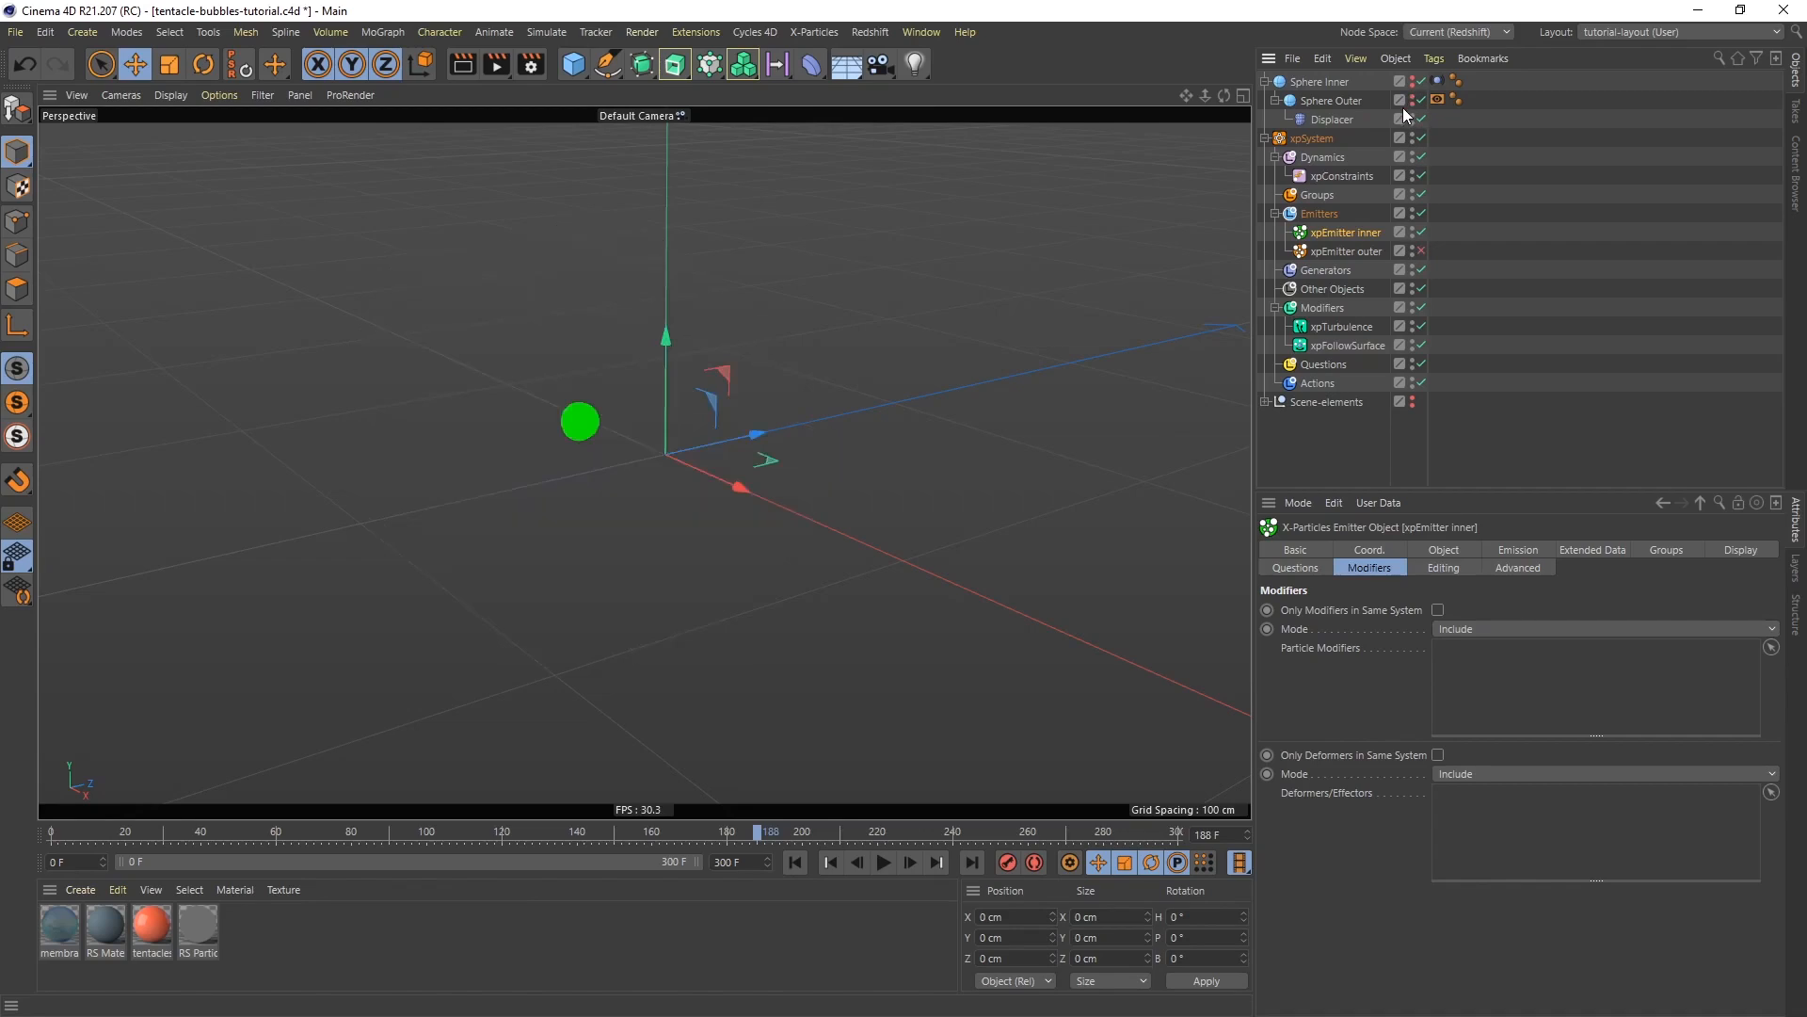
left_click(795, 863)
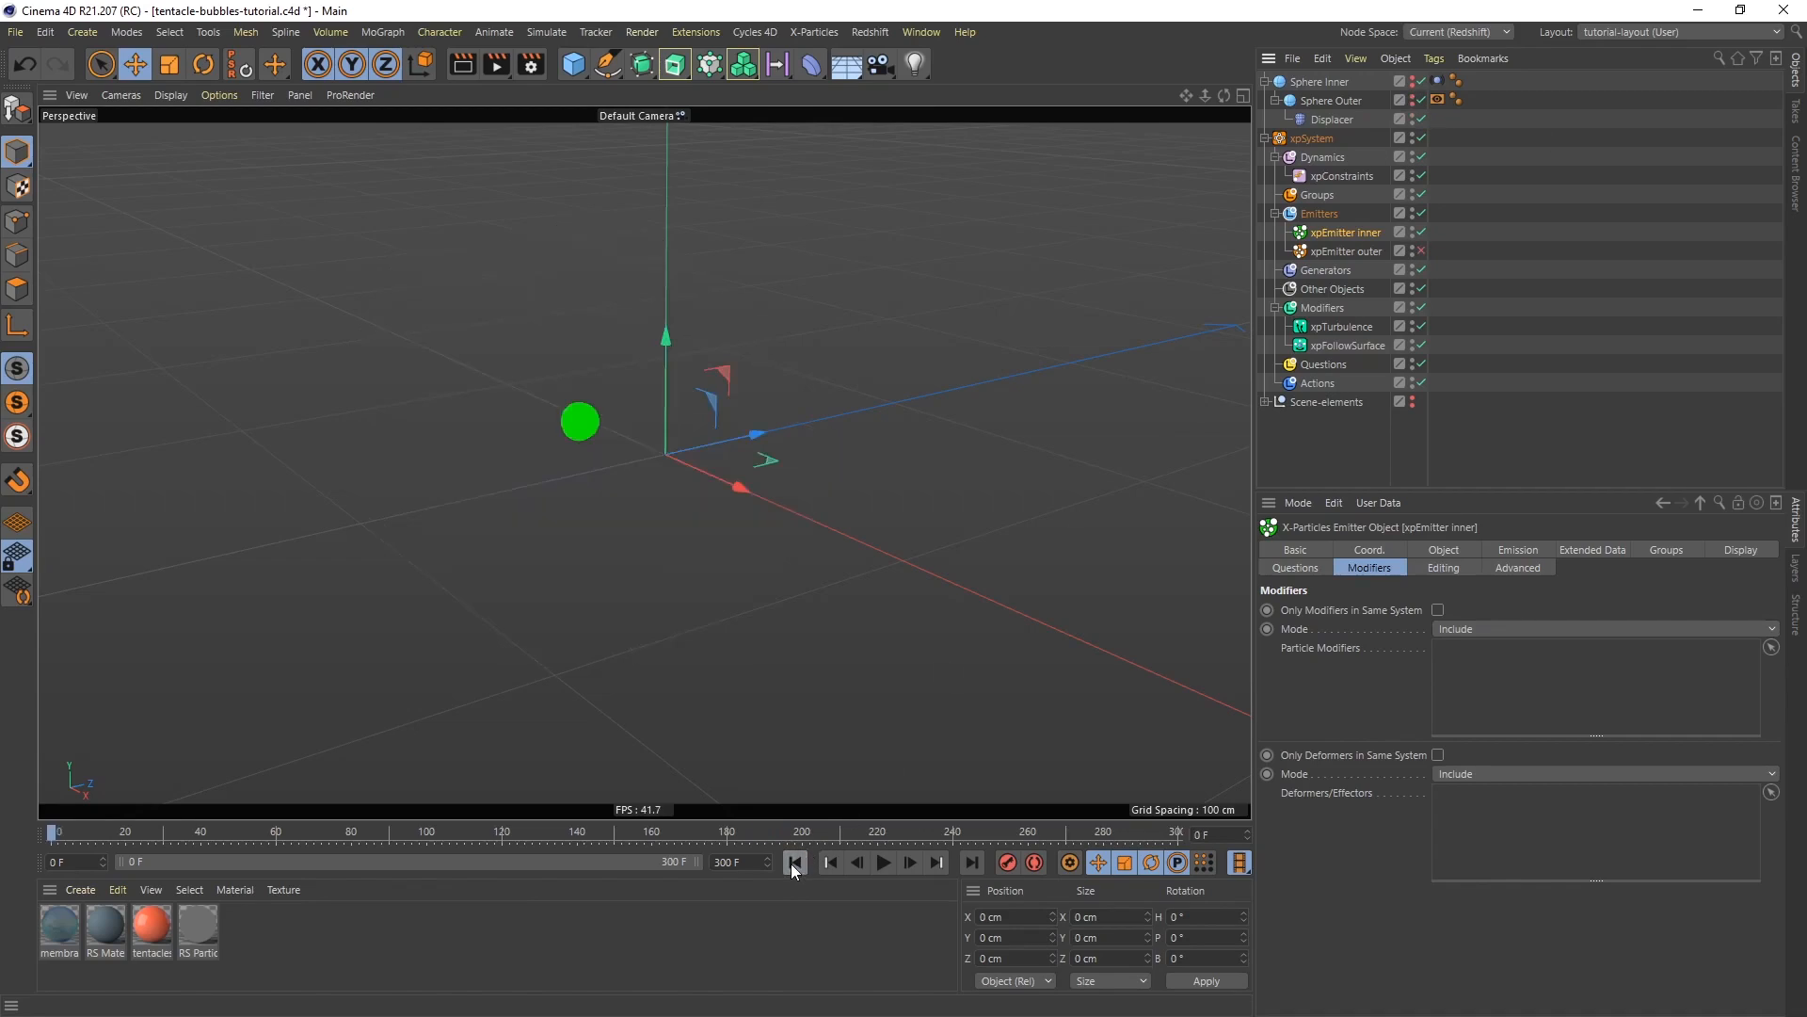
left_click(883, 862)
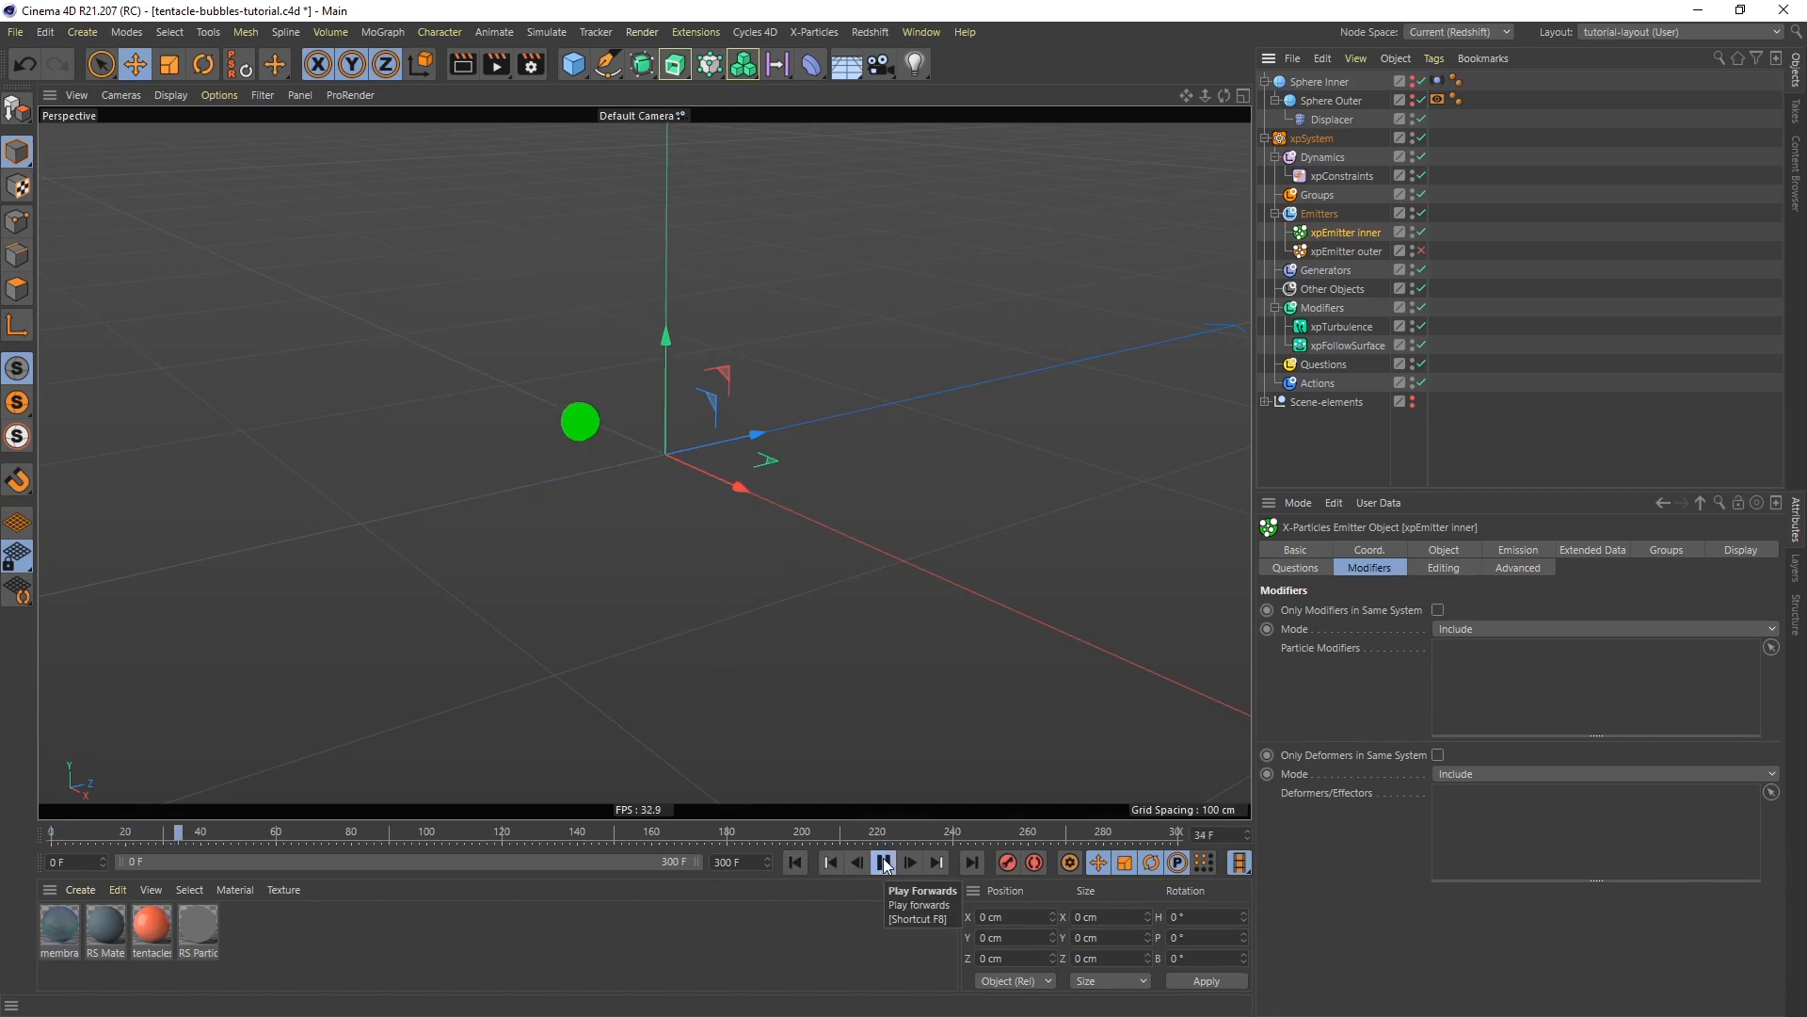
left_click(885, 862)
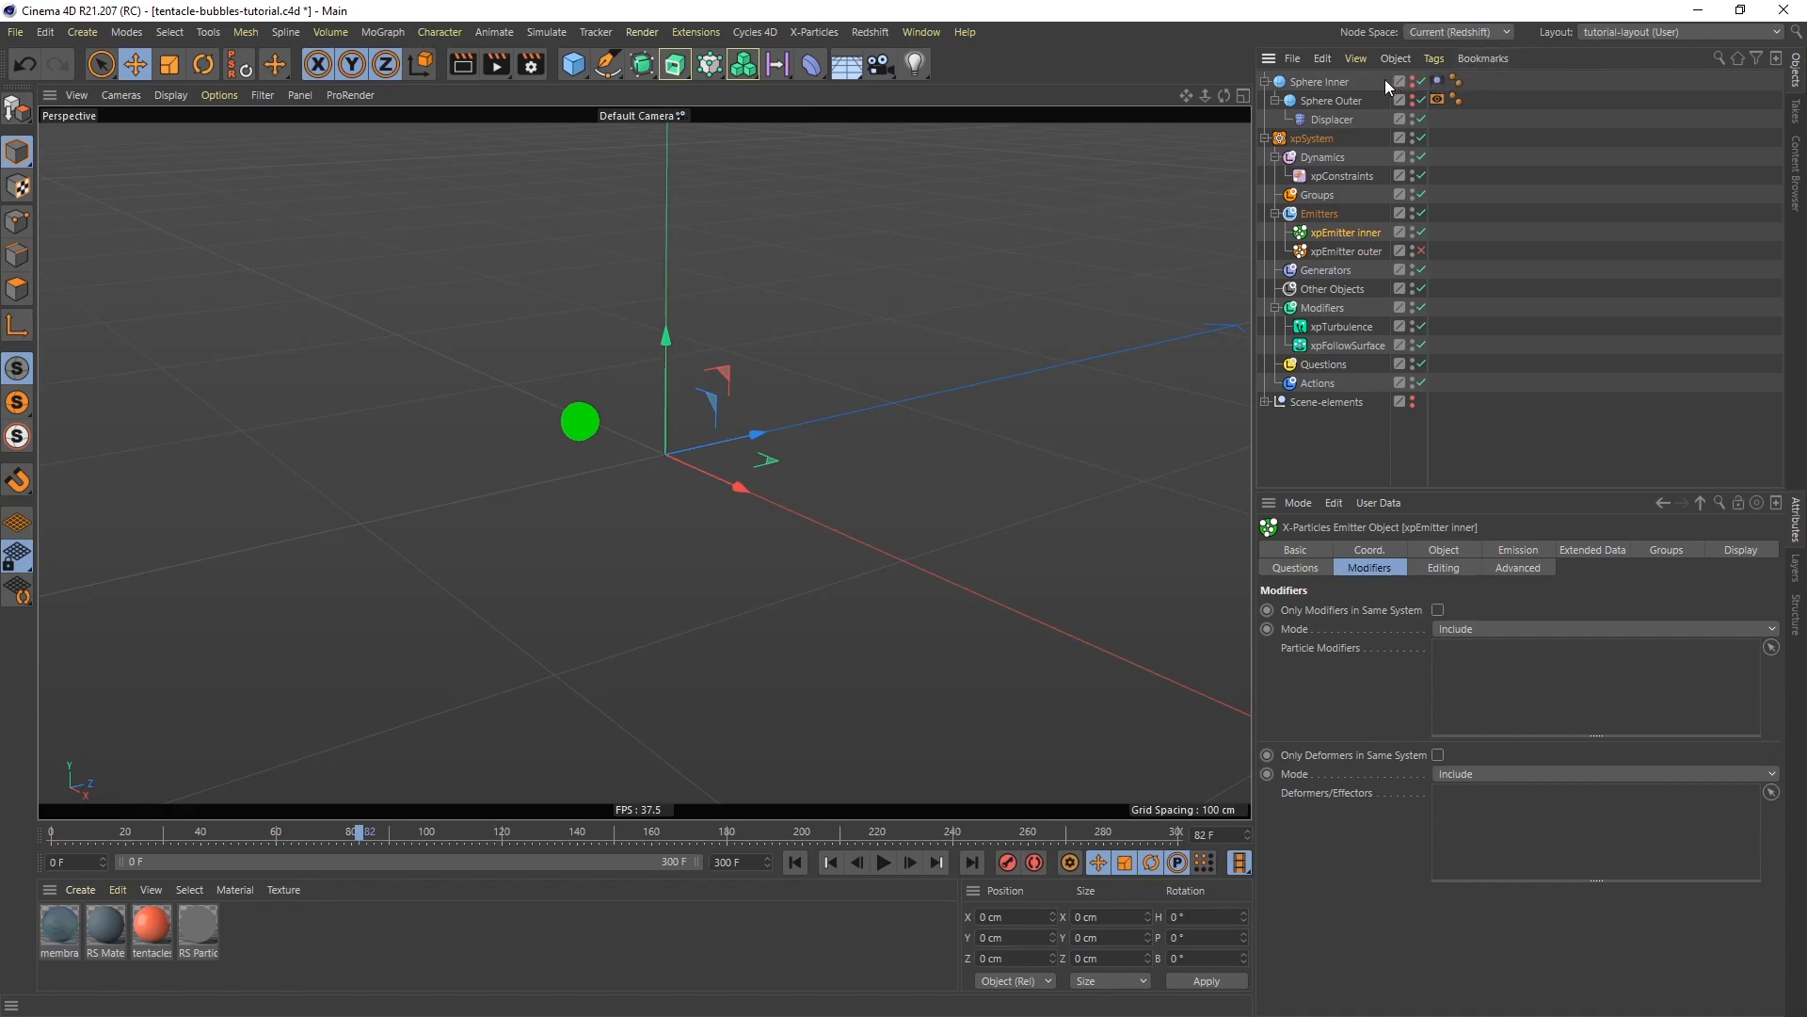
Show Sphere Inner in the viewport and replay the simulation to compare its motion with the inner particles
left_click(1413, 80, "alt")
left_click(795, 862)
left_click(883, 863)
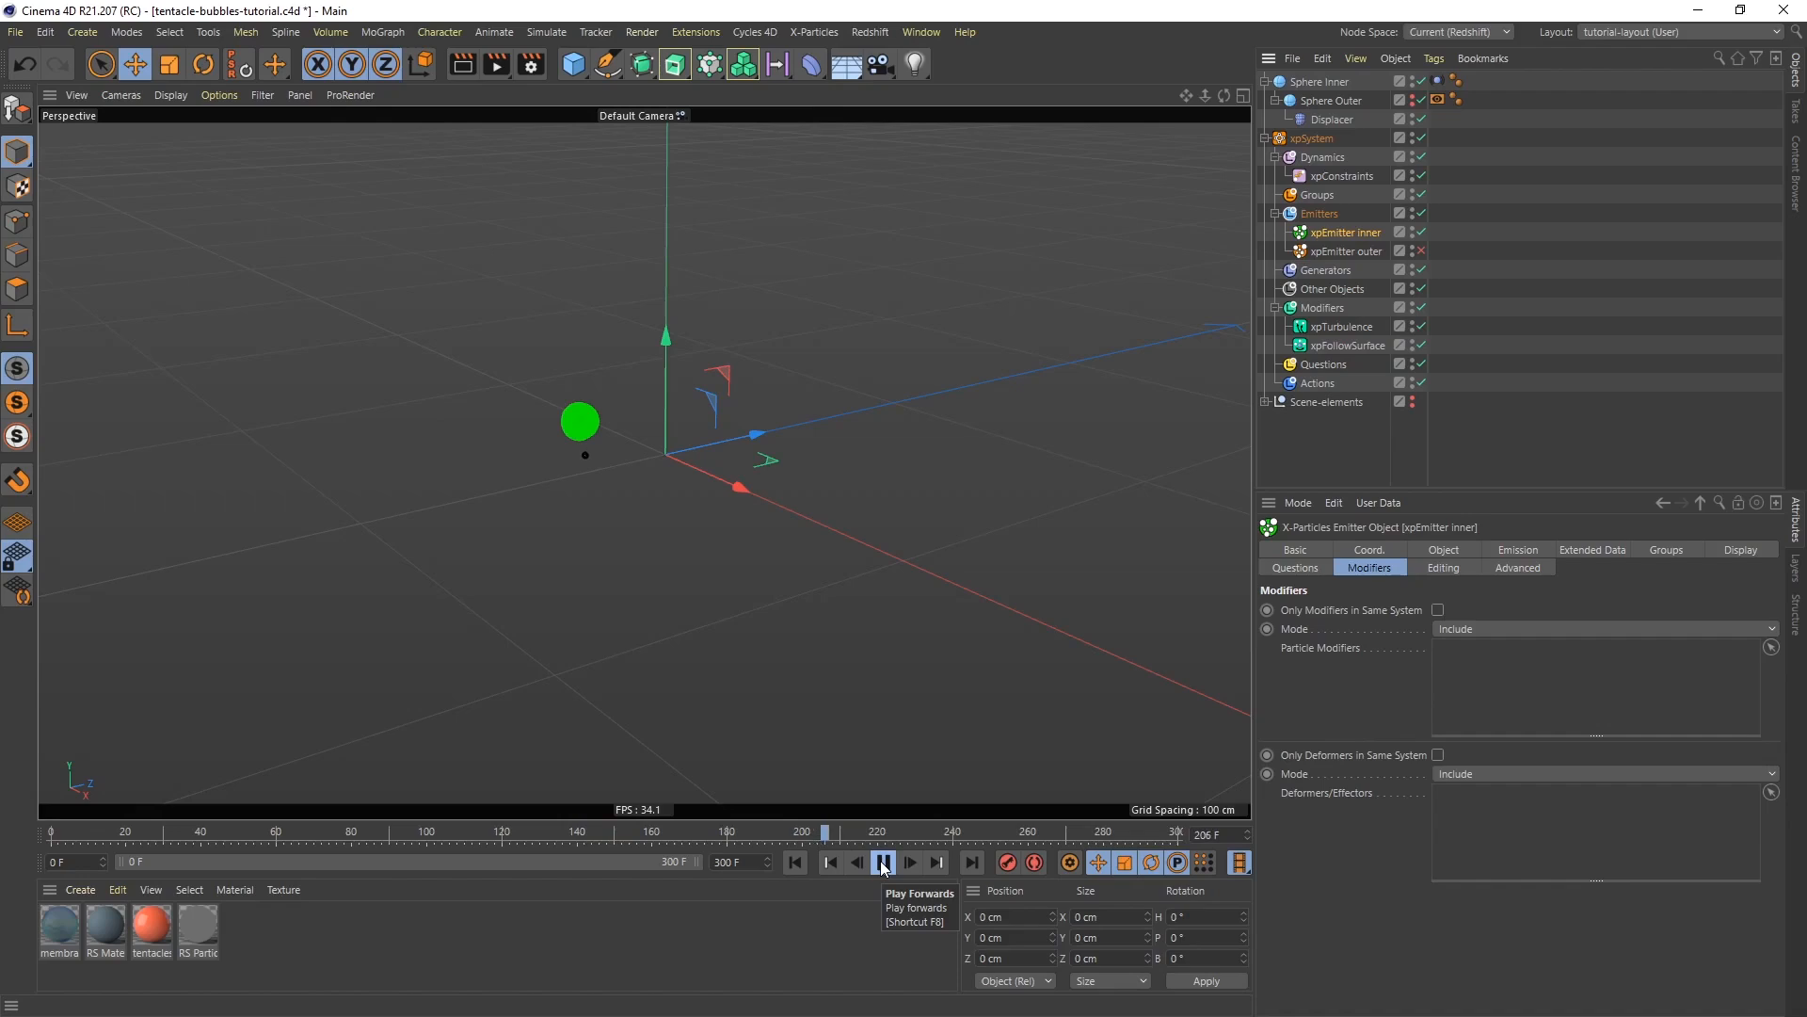
left_click(883, 862)
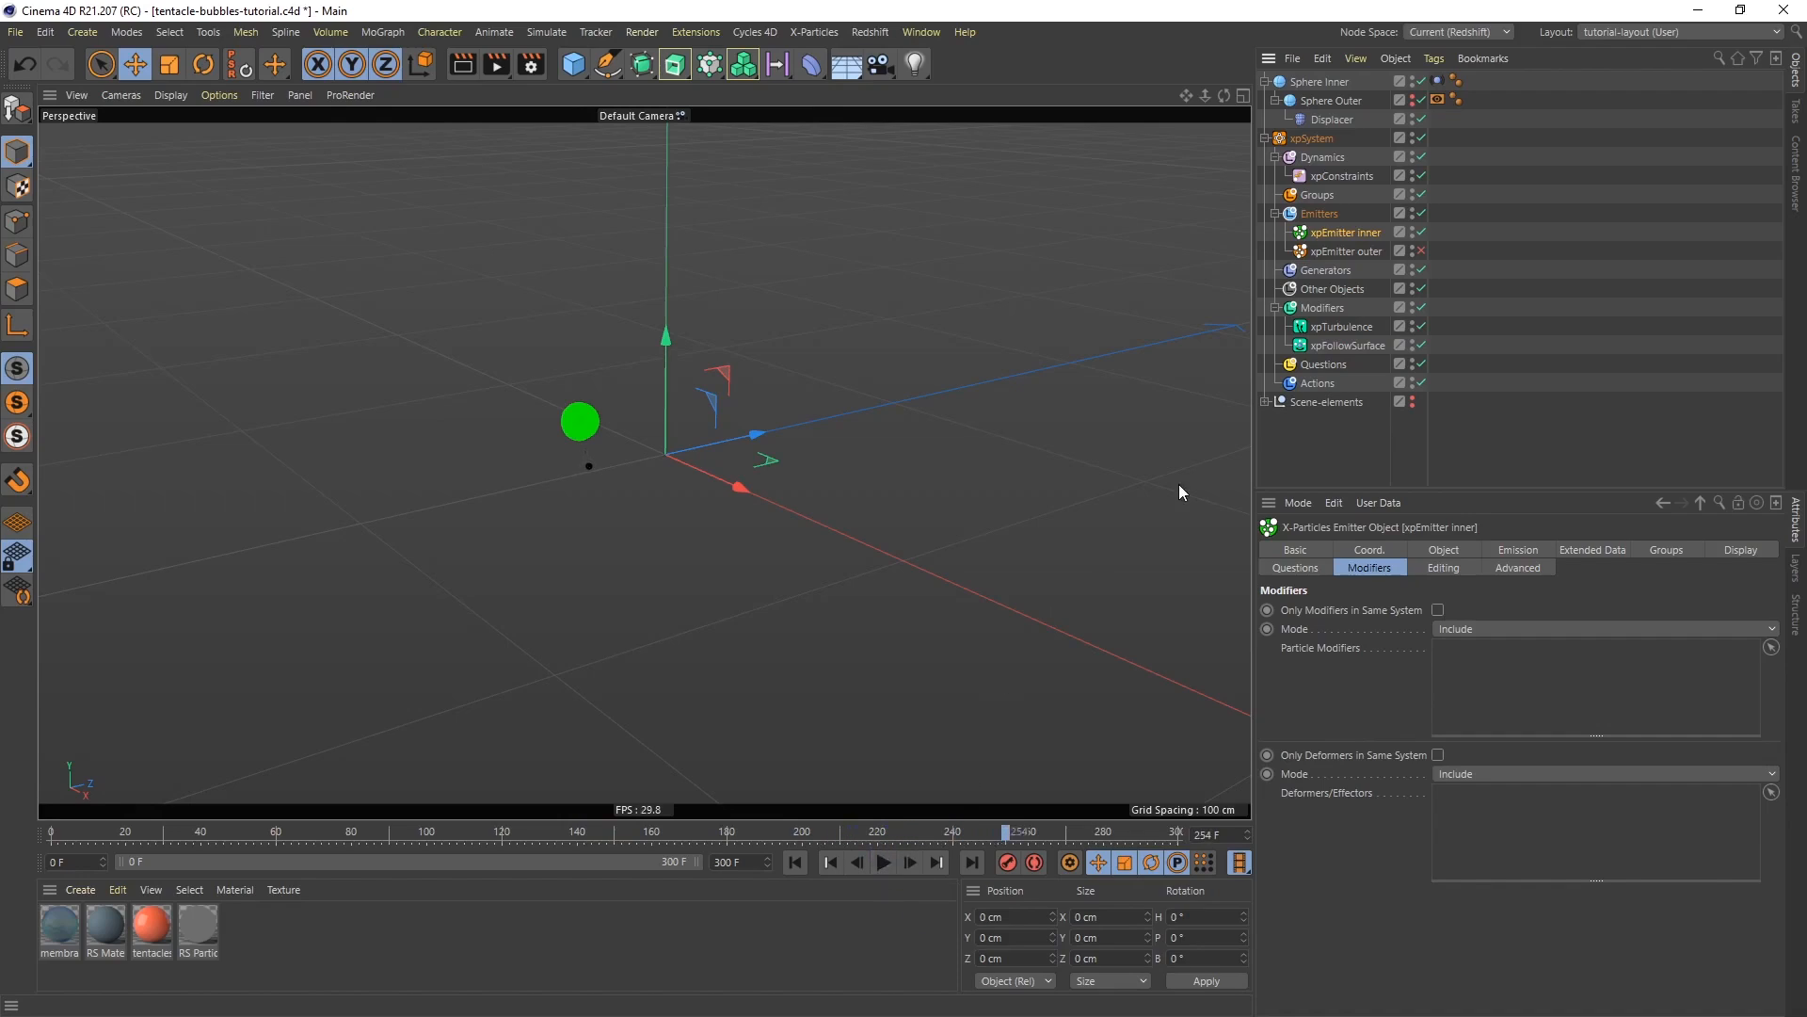
Enable Stick Particle to Source Object on xpEmitter inner and replay the simulation from the first frame
left_click(1440, 551)
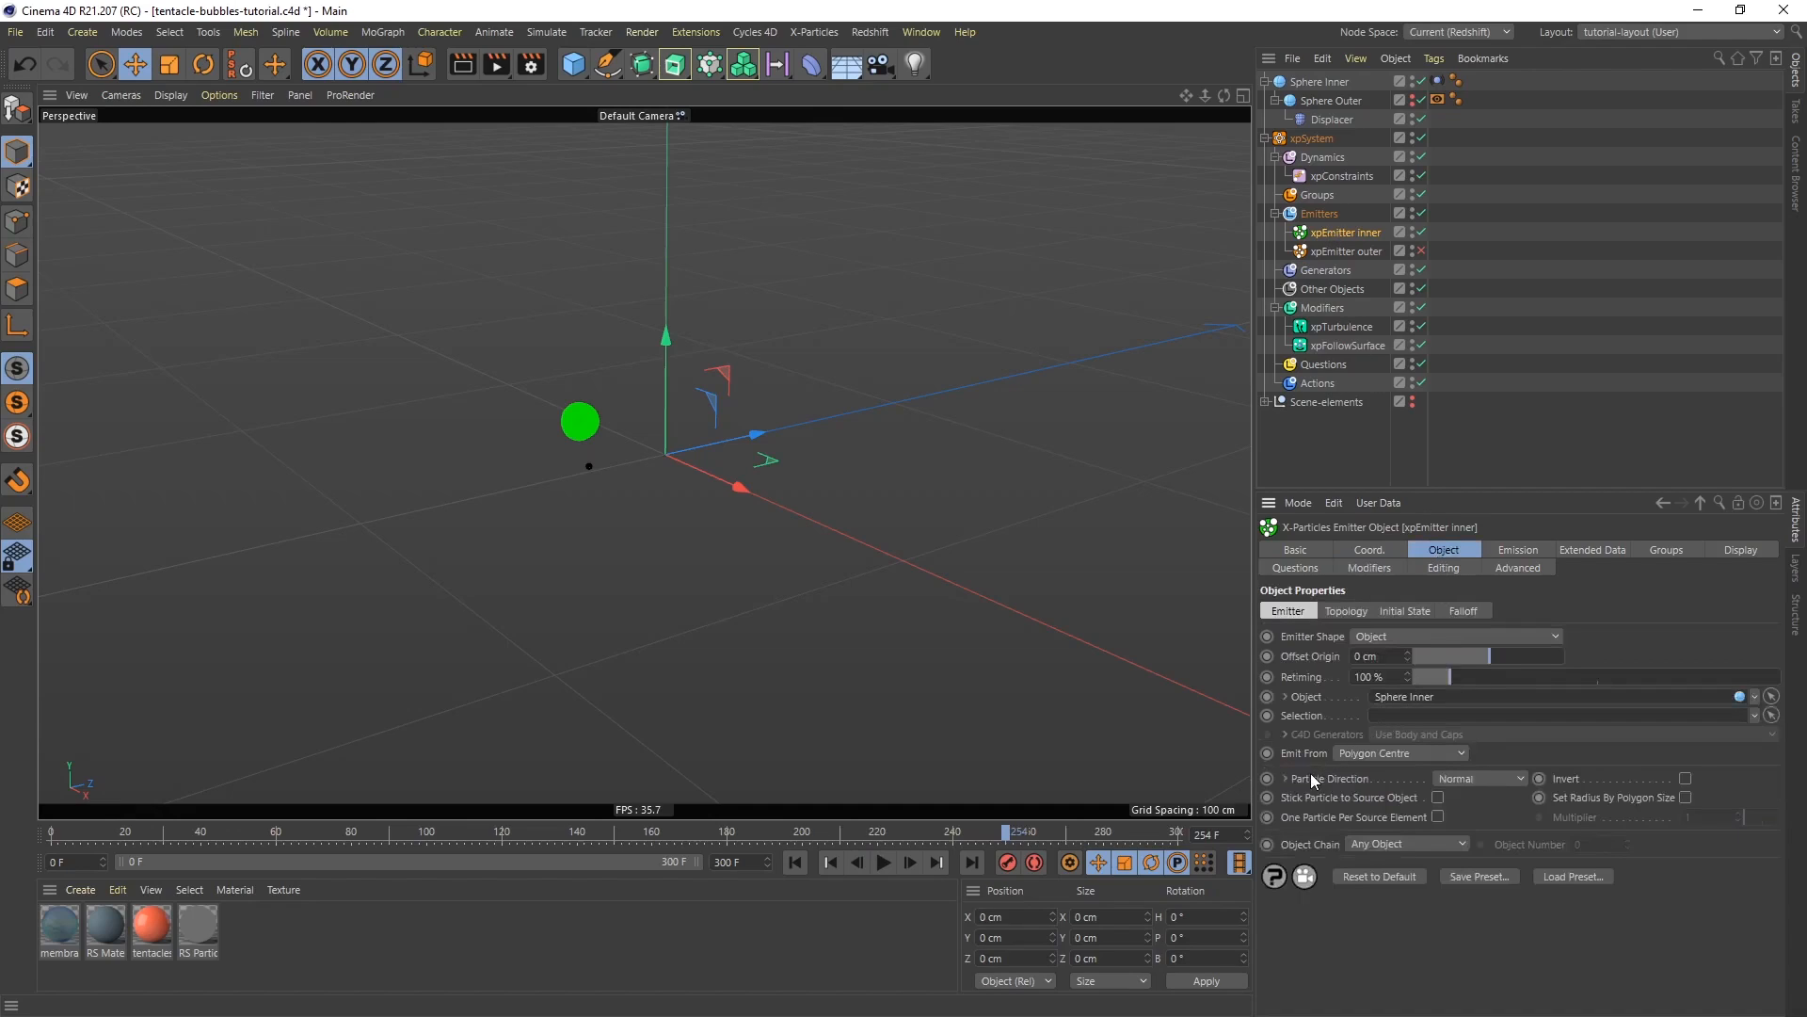
left_click(1439, 798)
left_click(795, 863)
left_click(883, 862)
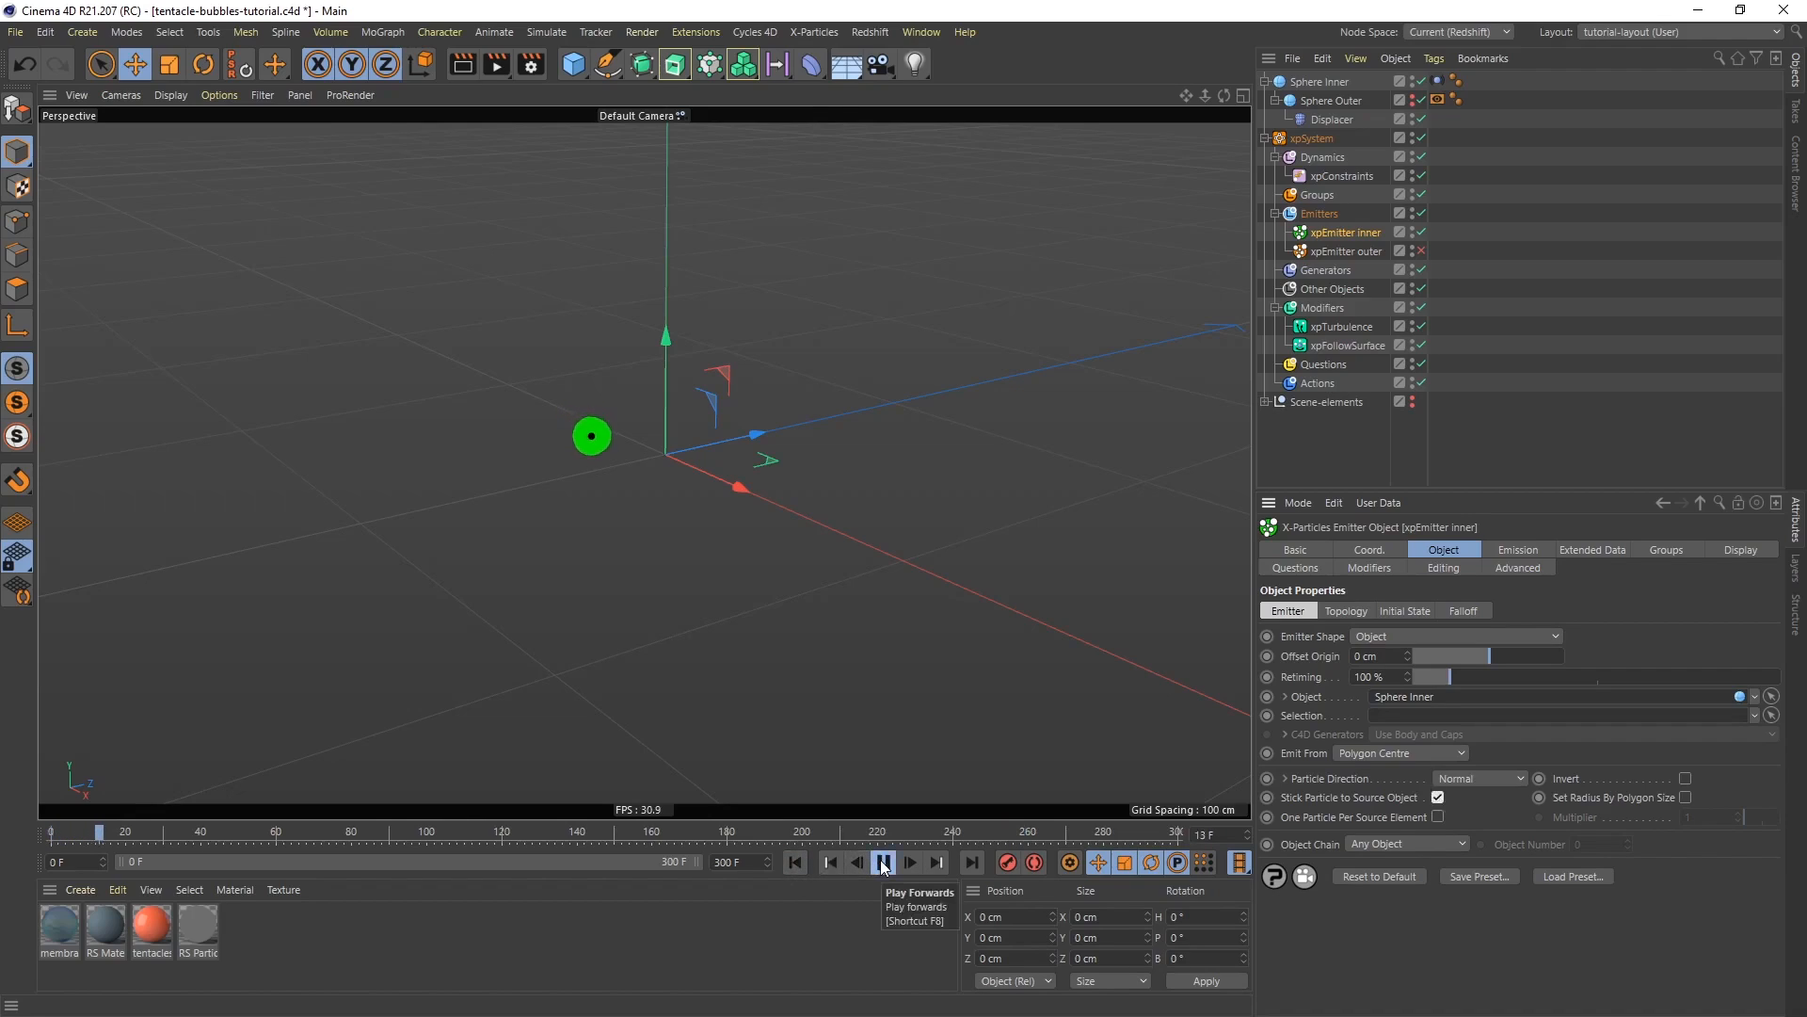
left_click(883, 862)
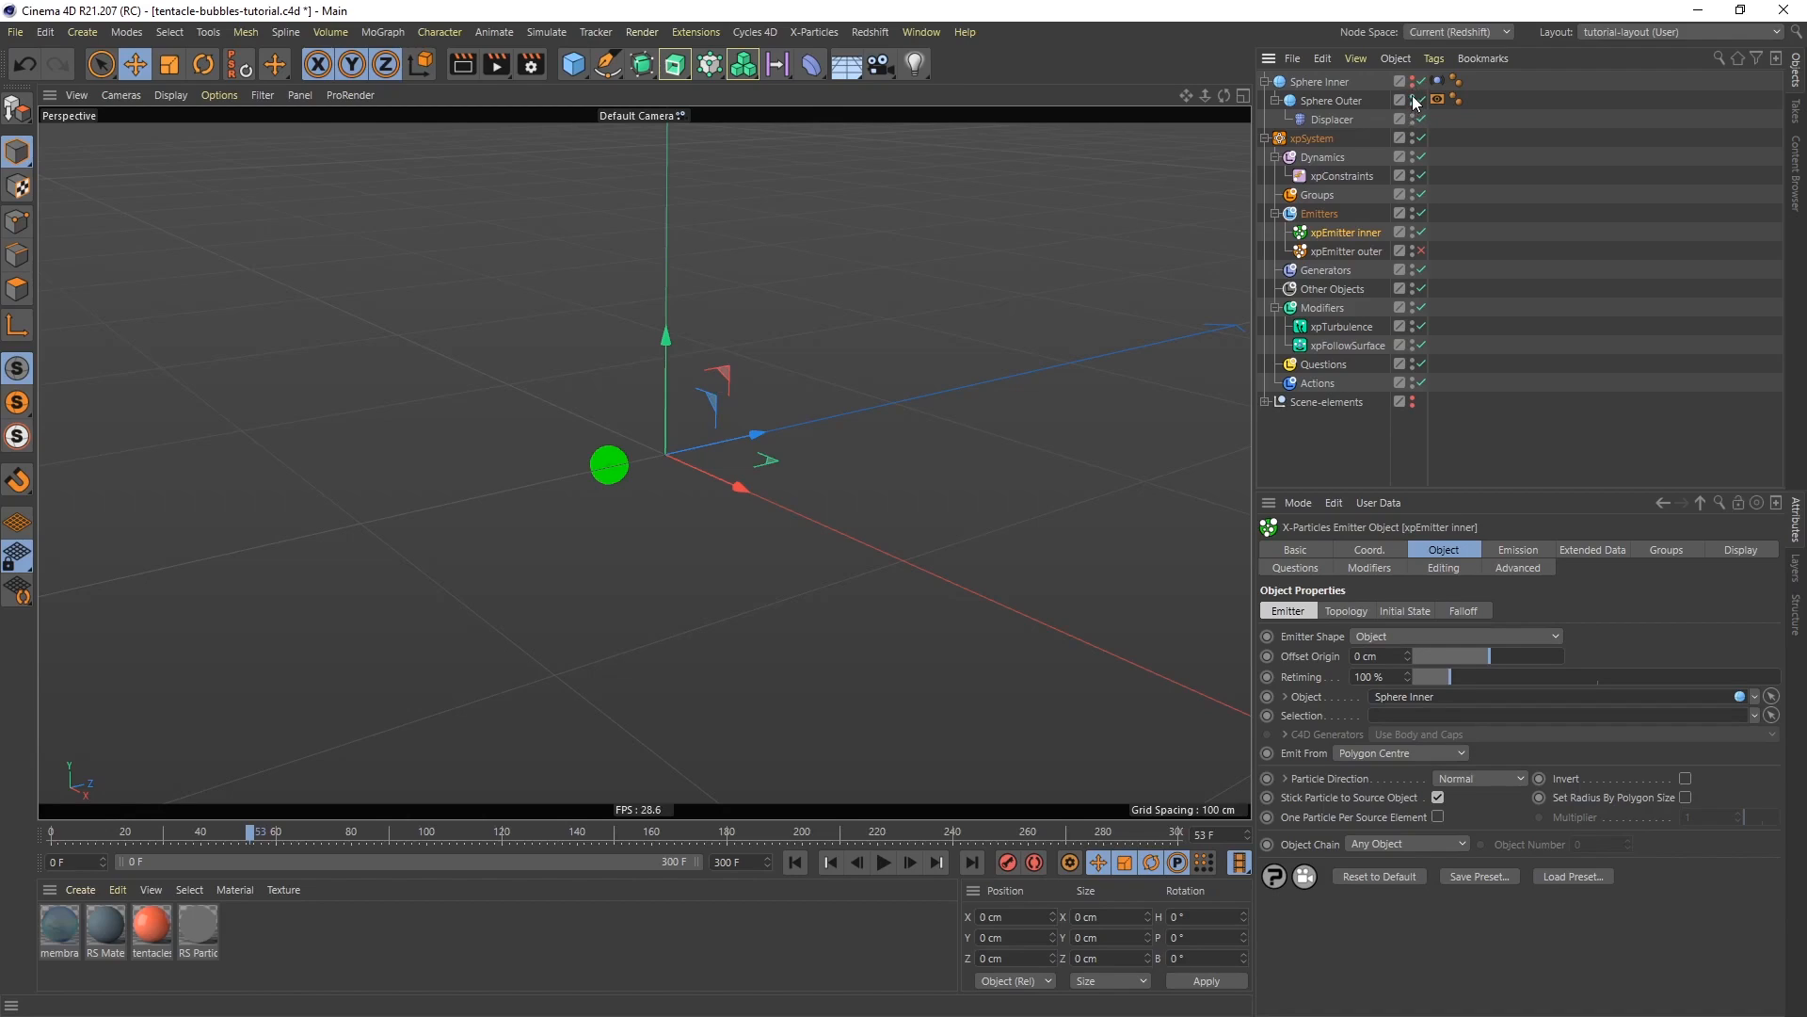
Show Sphere Outer again, re-enable xpEmitter outer, and play both particle sets together from the start
left_click(1414, 100)
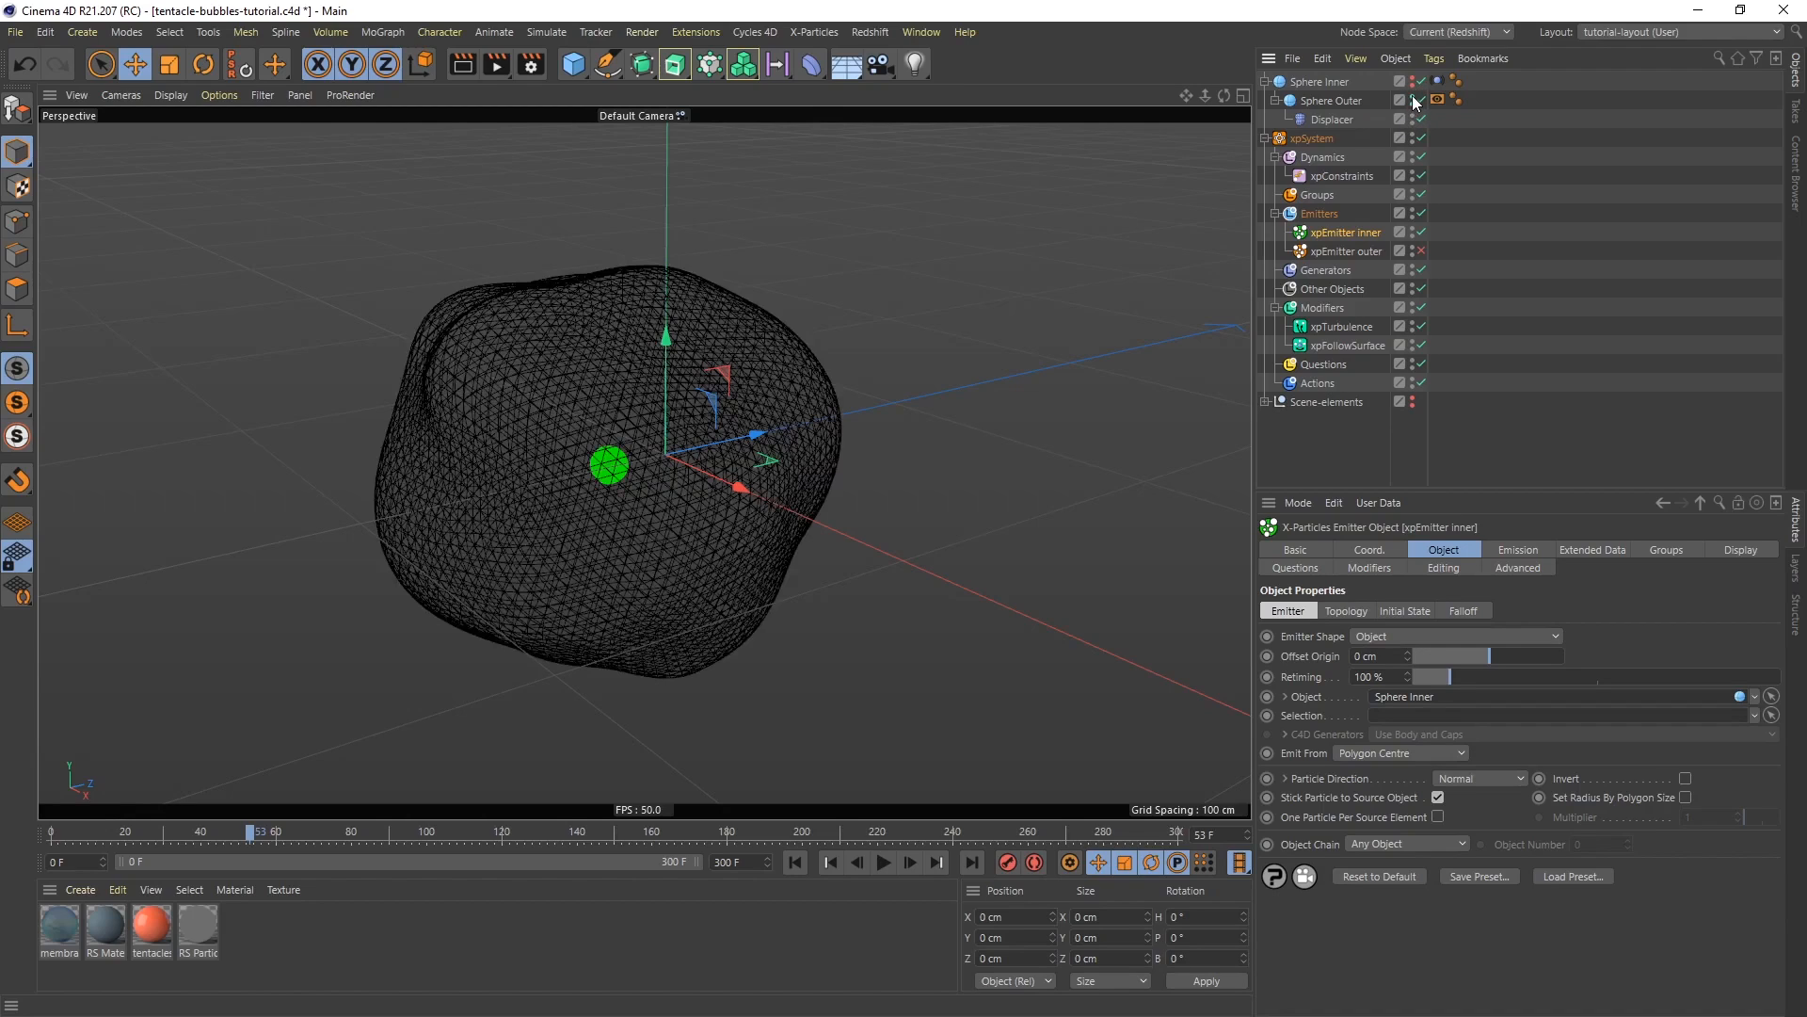
left_click(1422, 250)
left_click(796, 862)
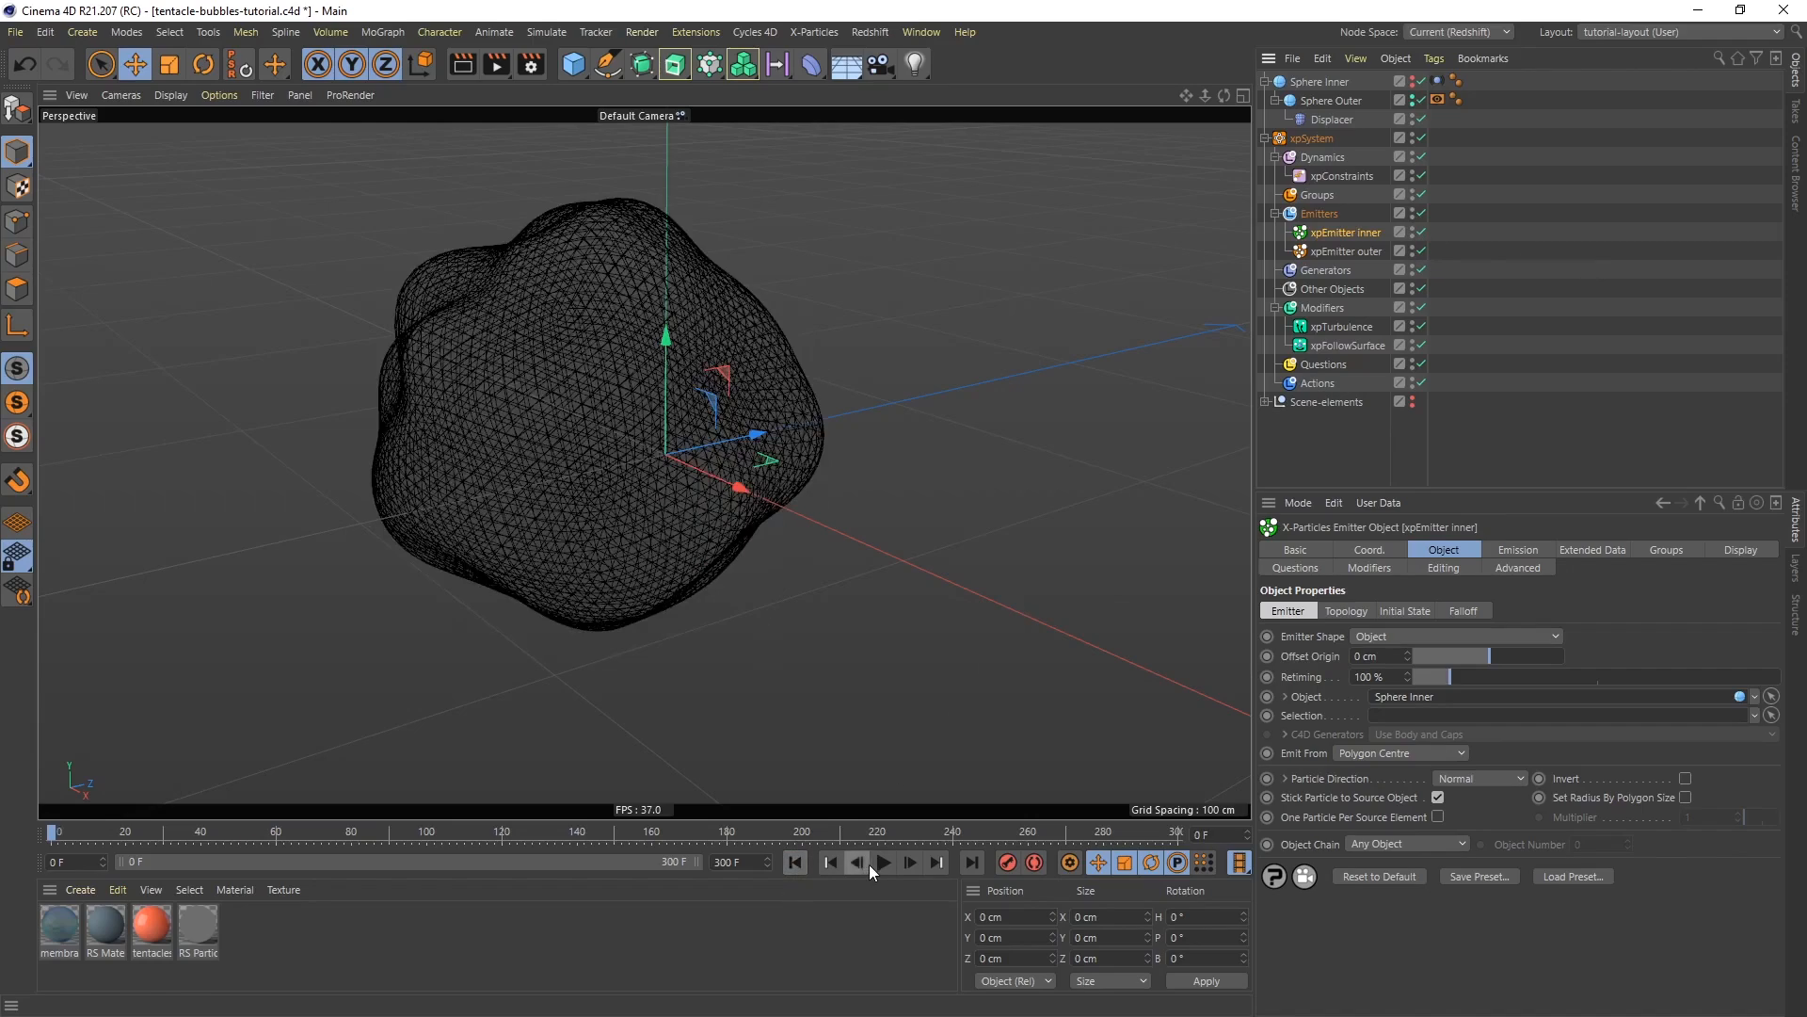
left_click(883, 862)
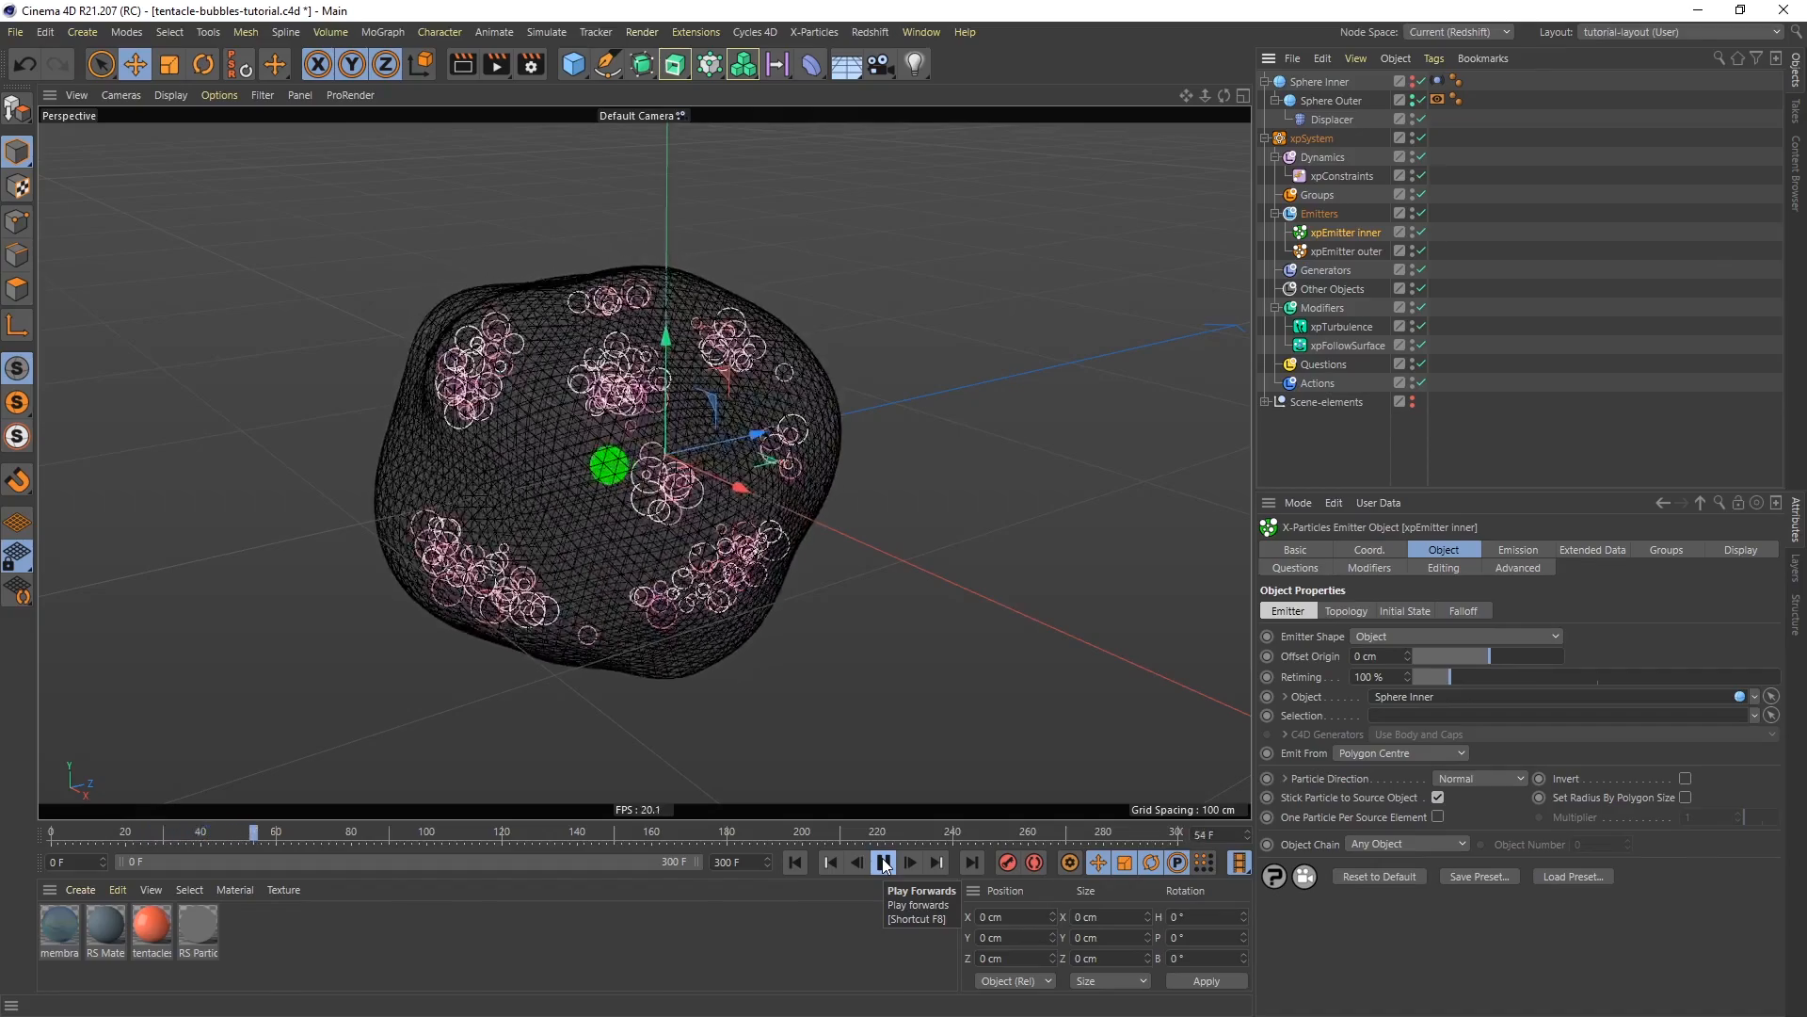
left_click(883, 862)
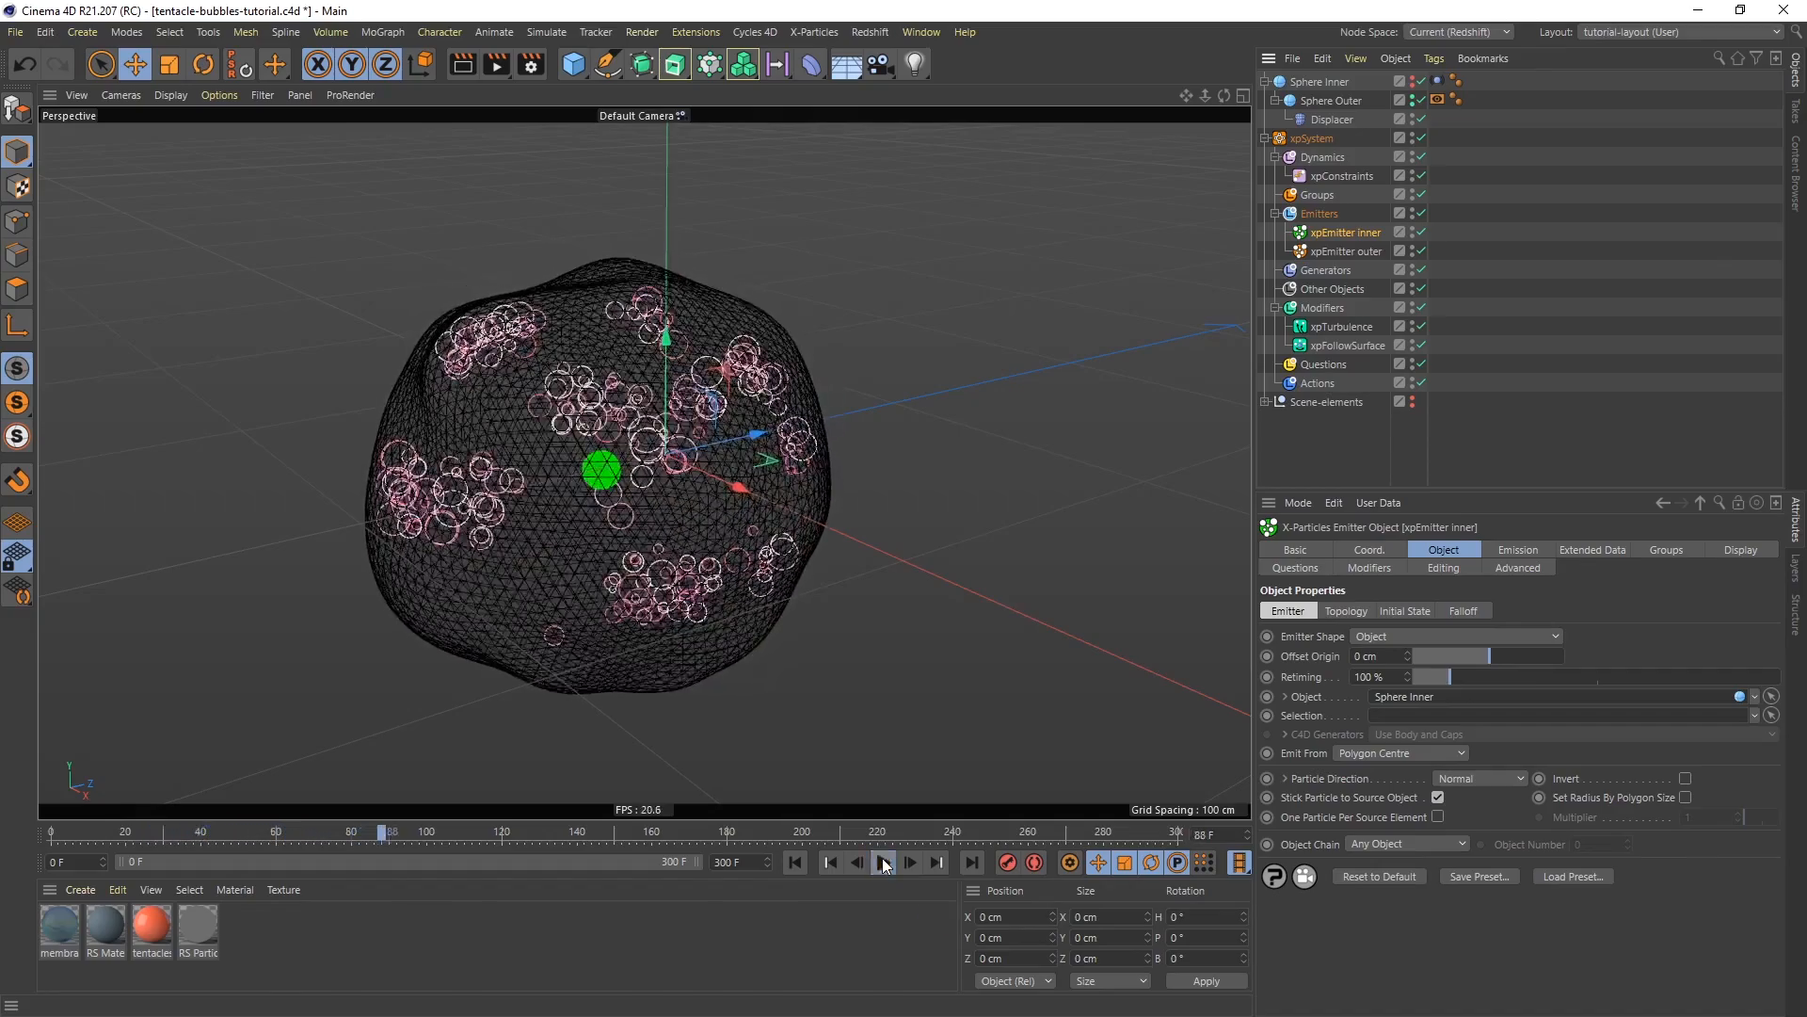
Add an xpElektrix generator to the Generators group of the particle system
left_click(1325, 272)
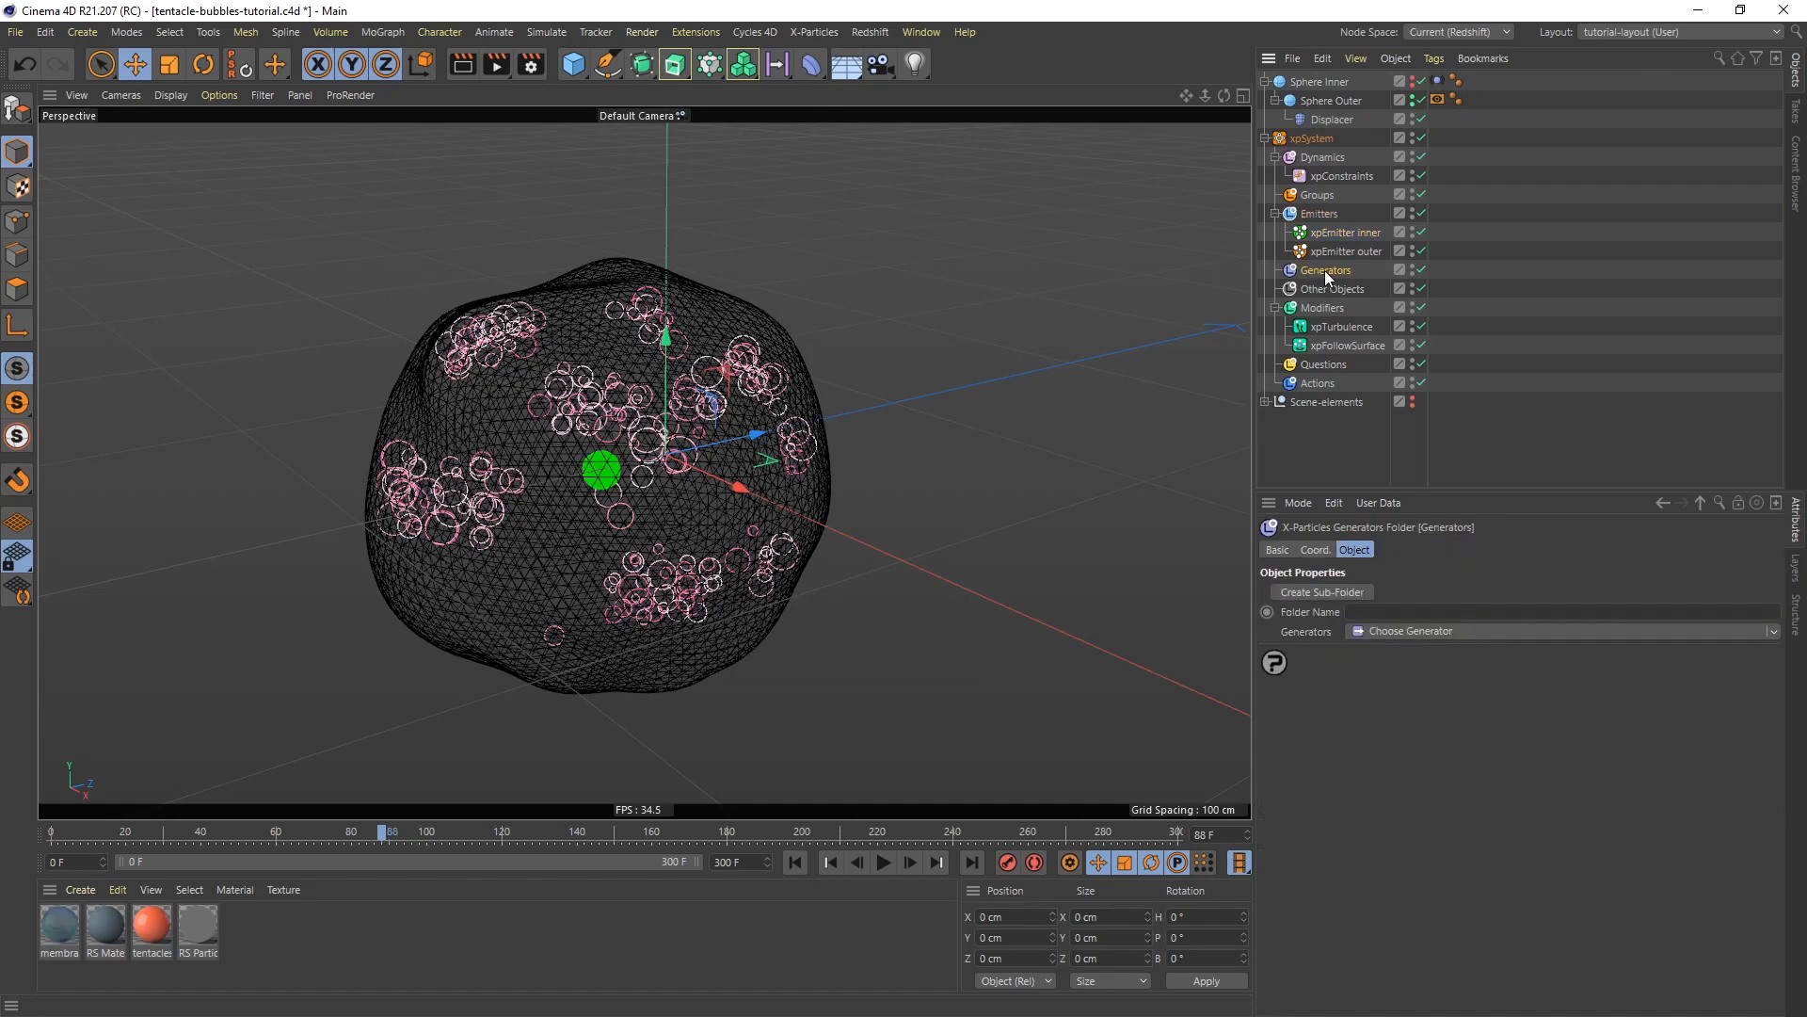
left_click(1393, 630)
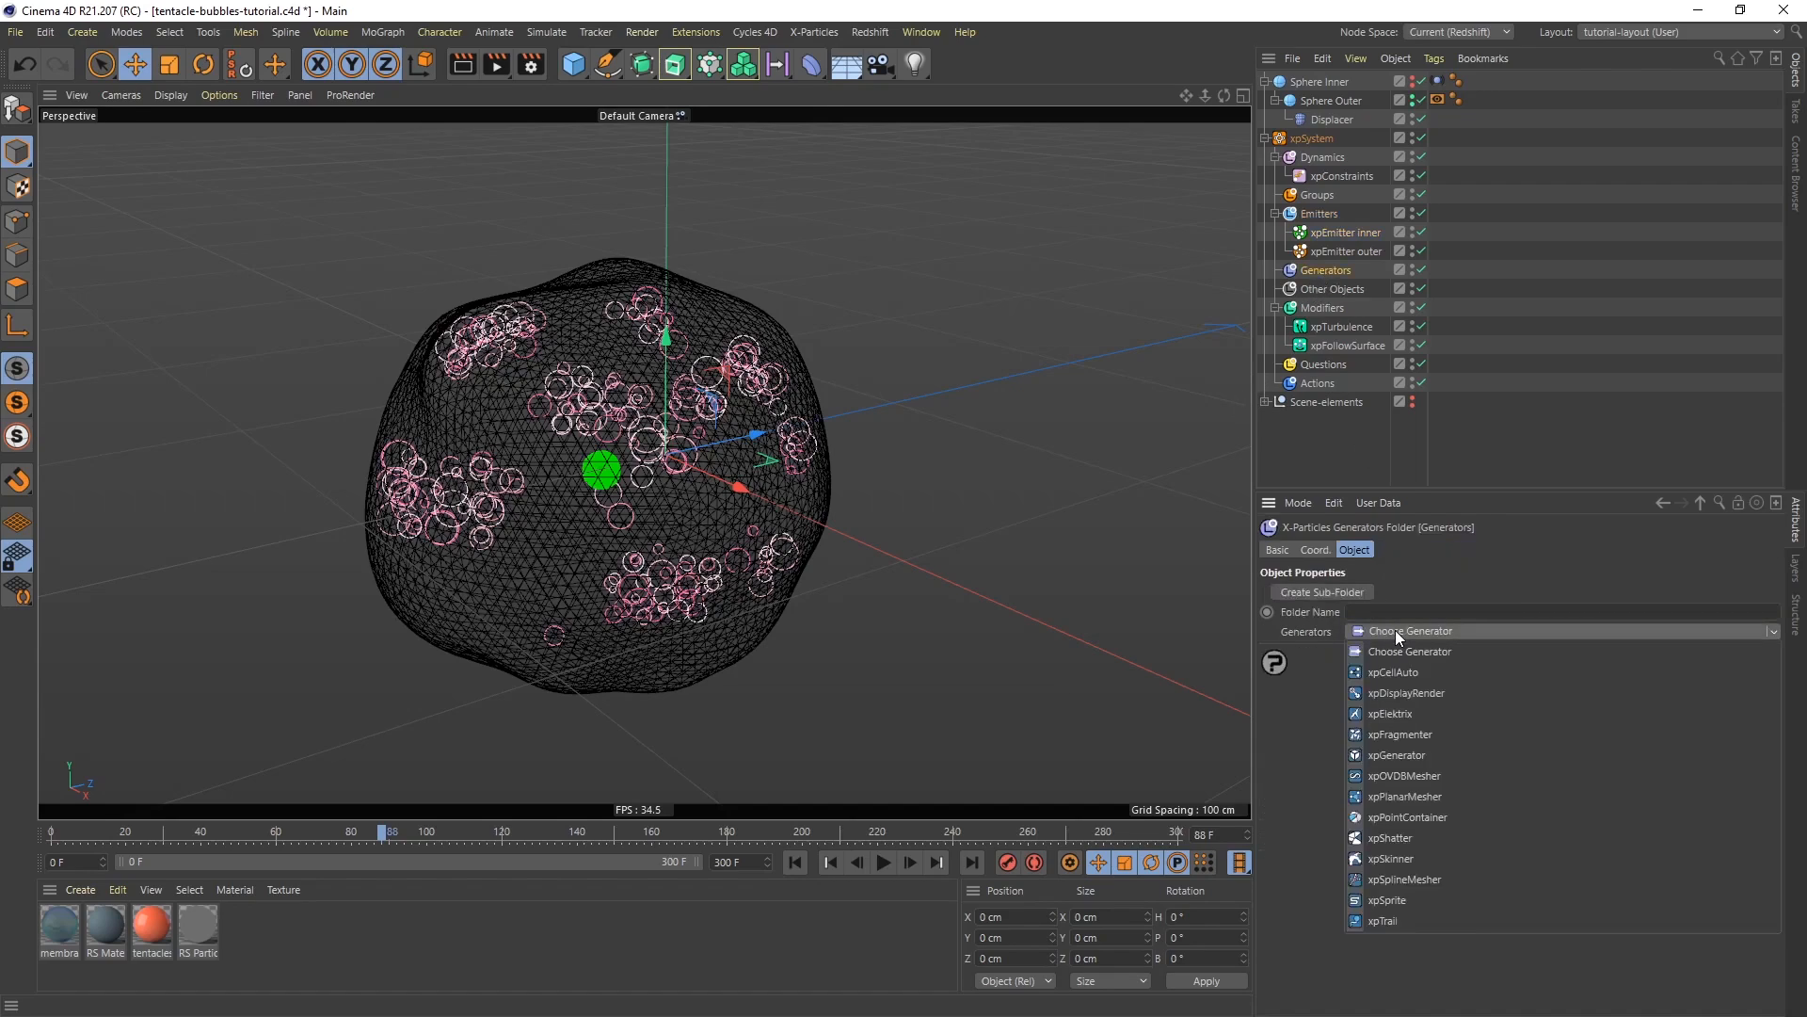
left_click(1406, 714)
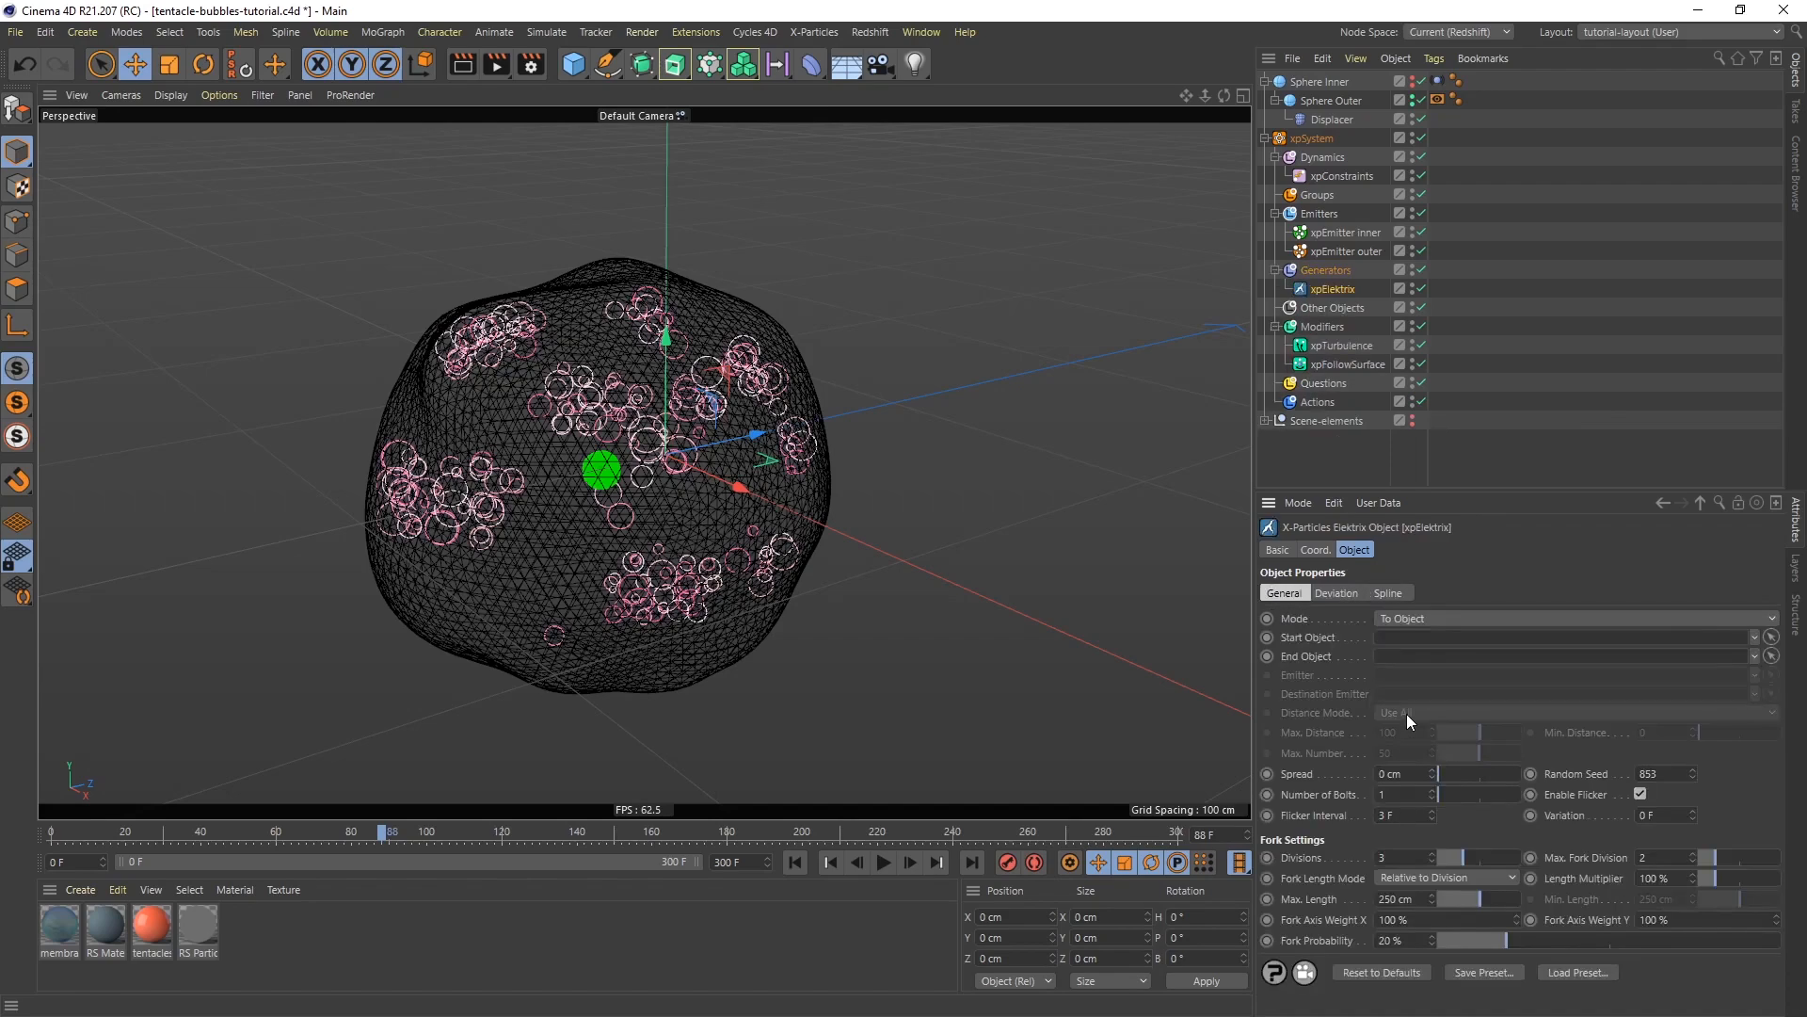
Set xpElektrix to Particle to Particle mode from xpEmitter outer to destination xpEmitter inner, and replay the simulation from the start
left_click(1431, 617)
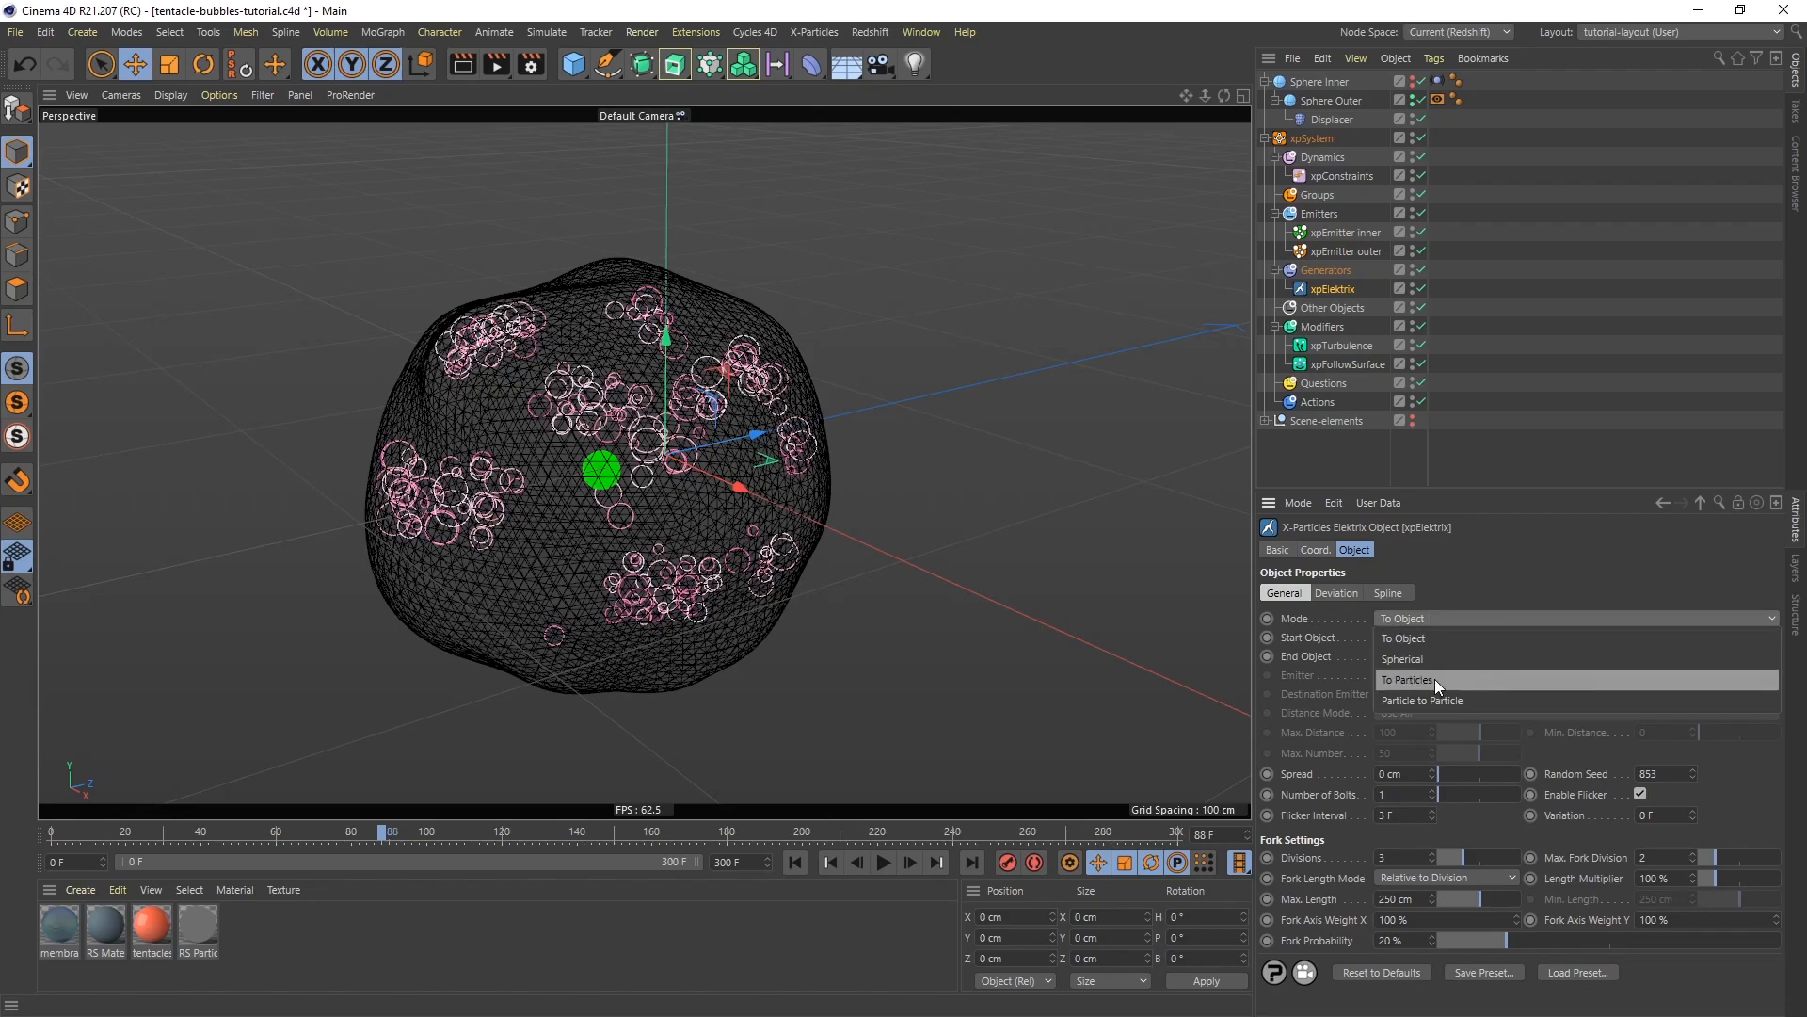
left_click(1404, 697)
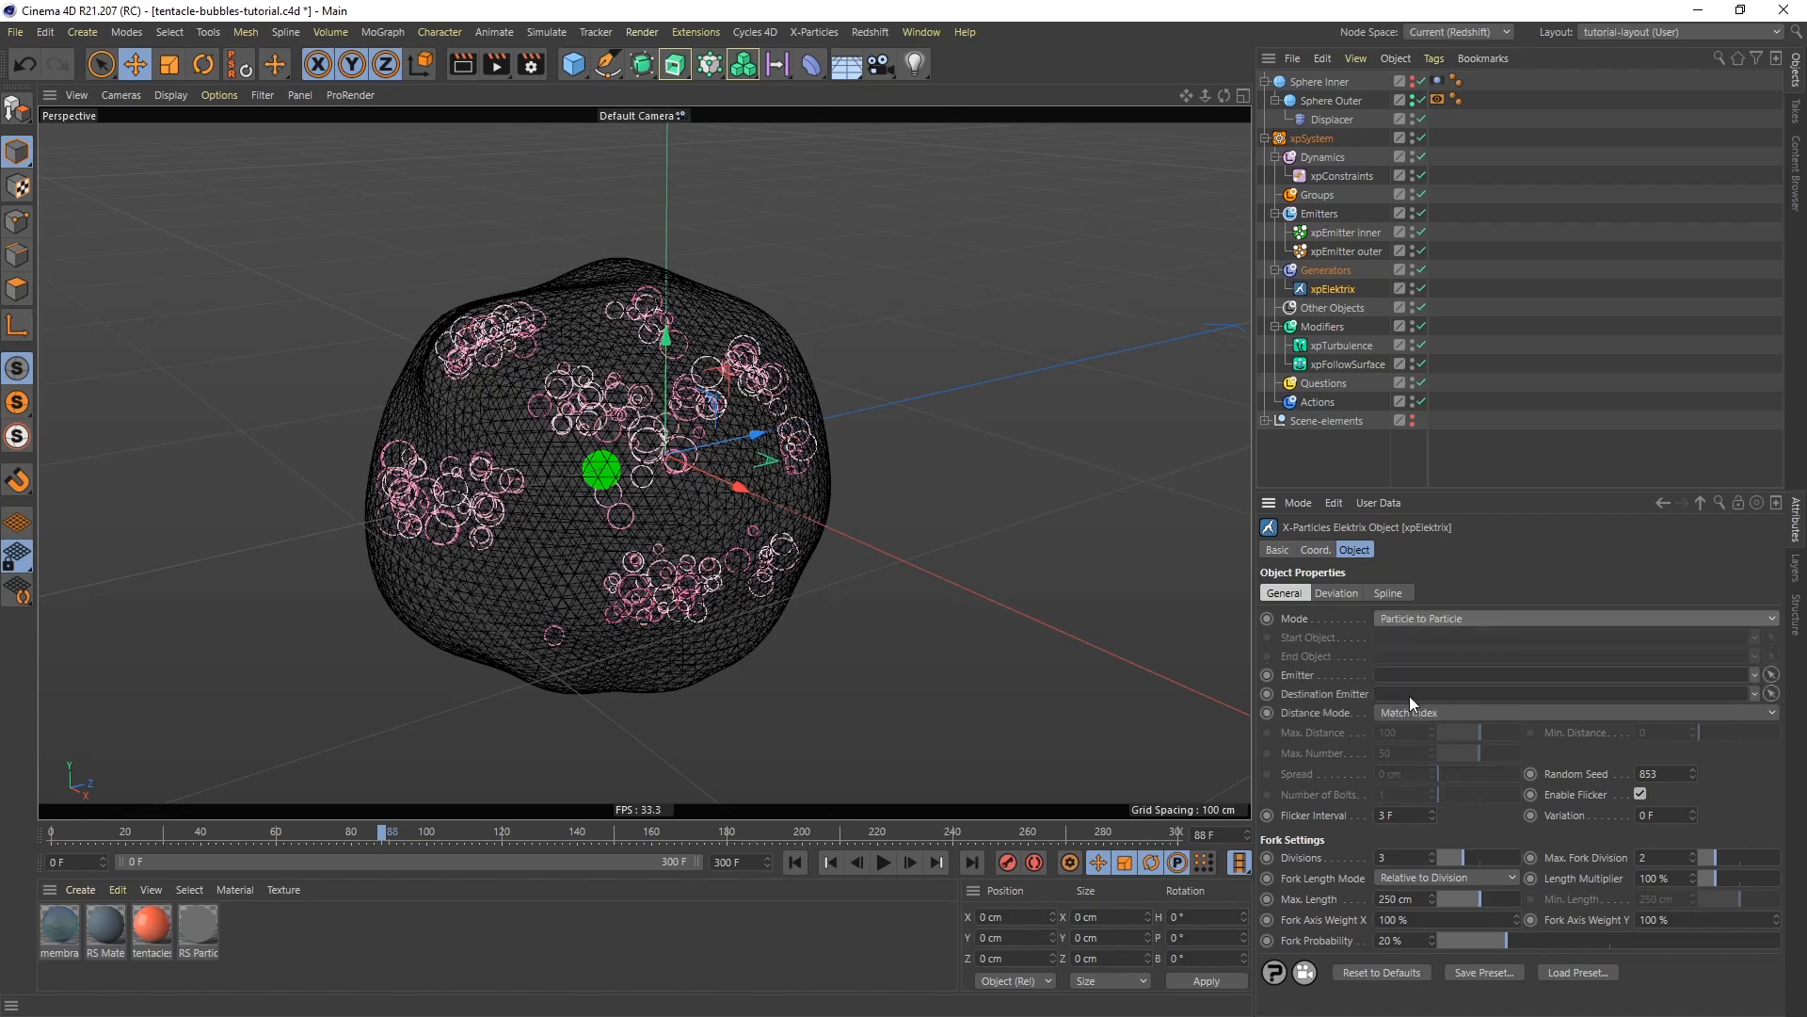
left_click_drag(1335, 251, 1409, 679)
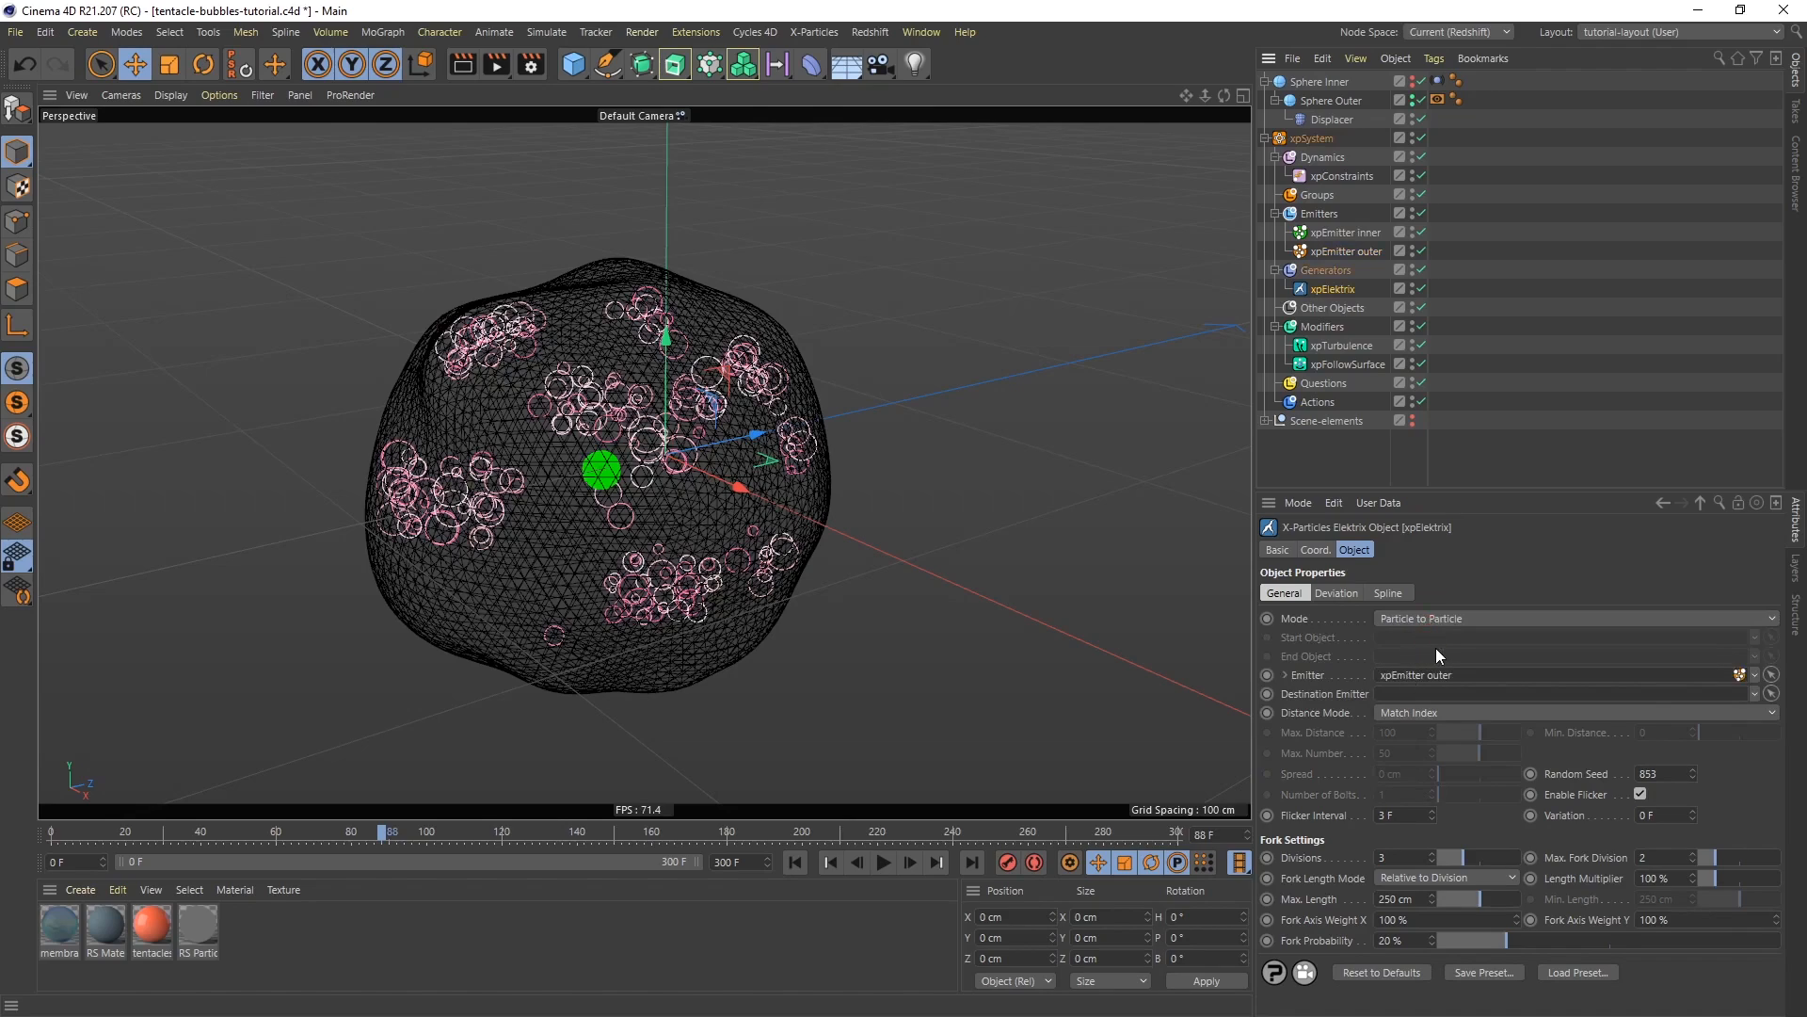
left_click_drag(1328, 232, 1415, 696)
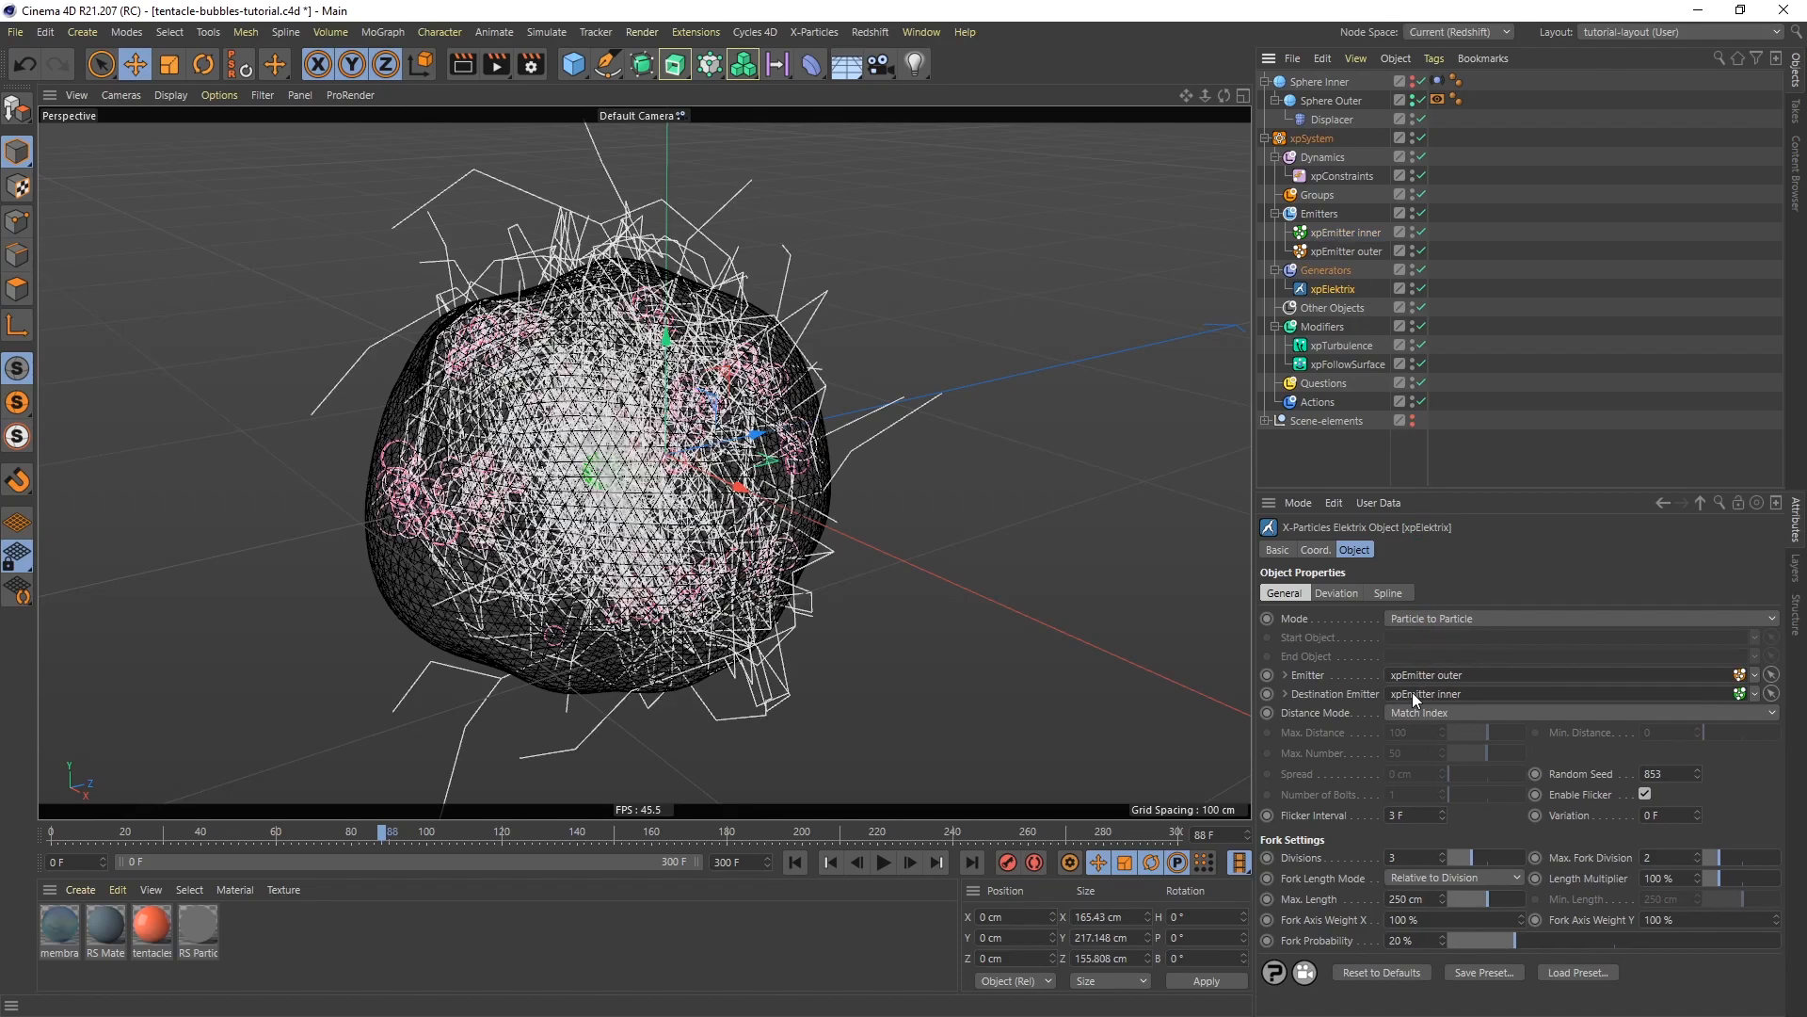
left_click(795, 862)
left_click(883, 862)
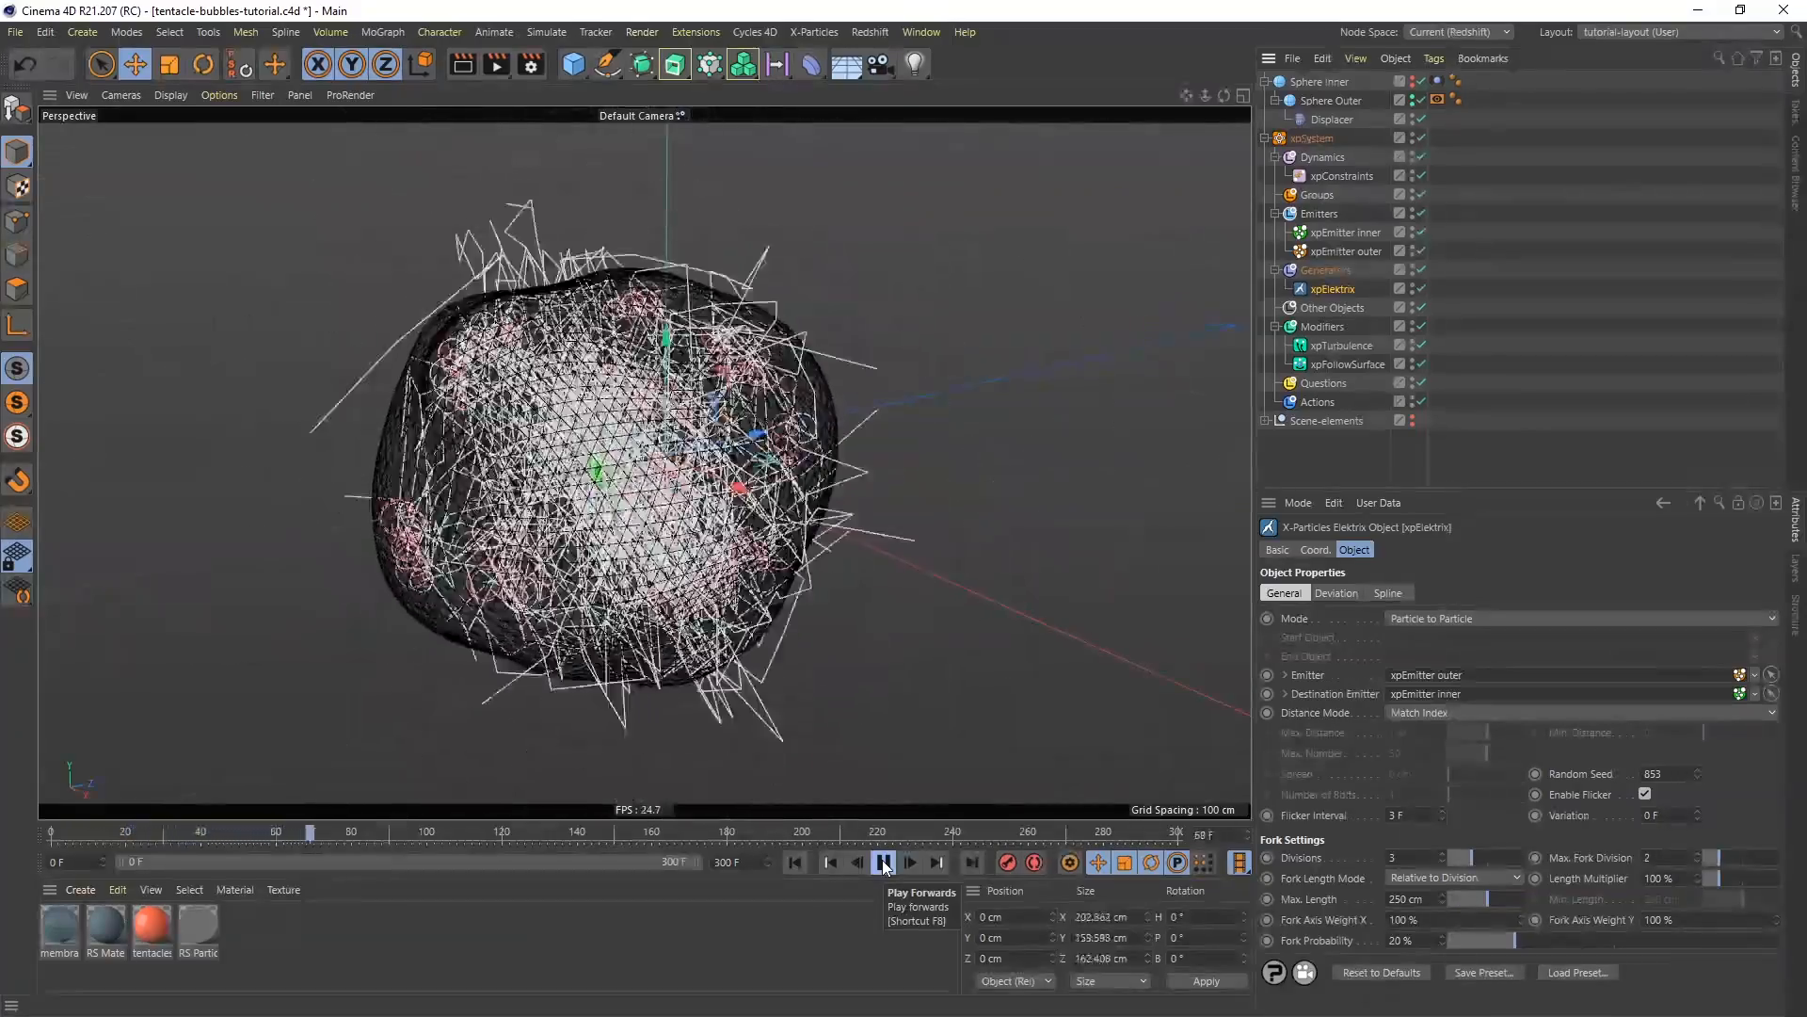
left_click(883, 862)
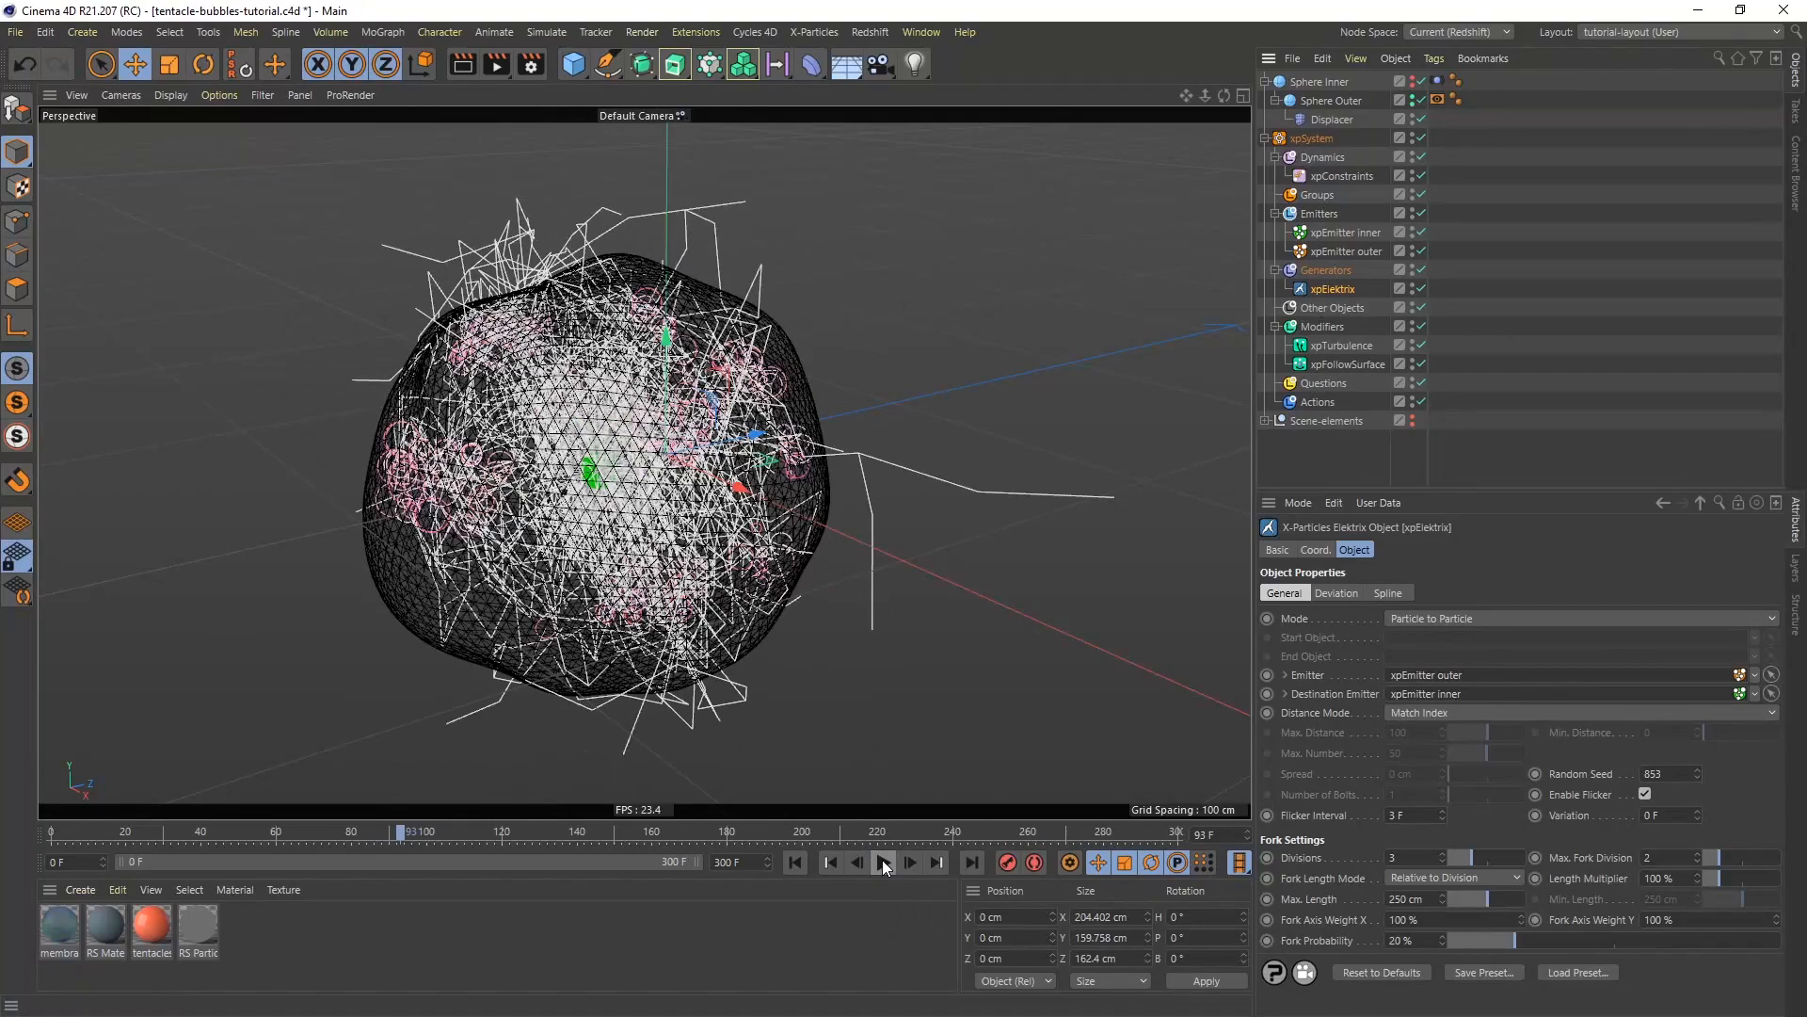
Disable flicker on xpElektrix, set Max. Fork Division to 0, and replay the simulation
left_click(1645, 794)
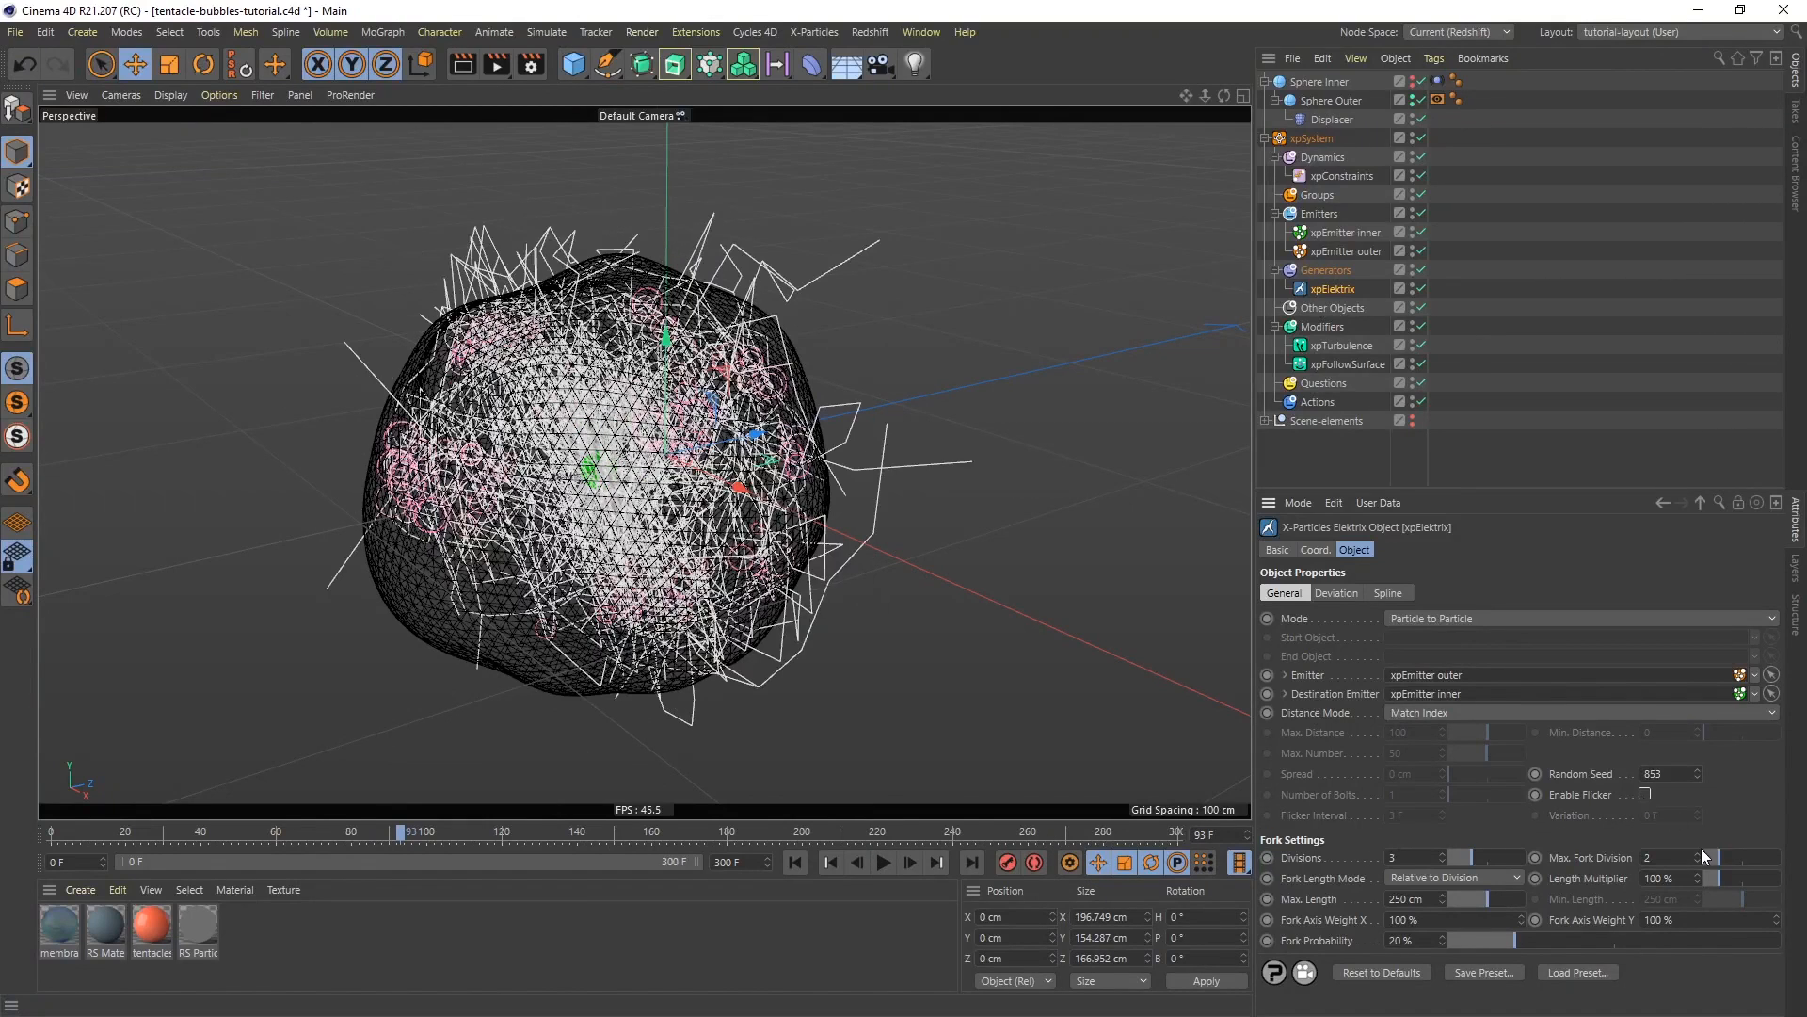
left_click_drag(1719, 856, 1681, 857)
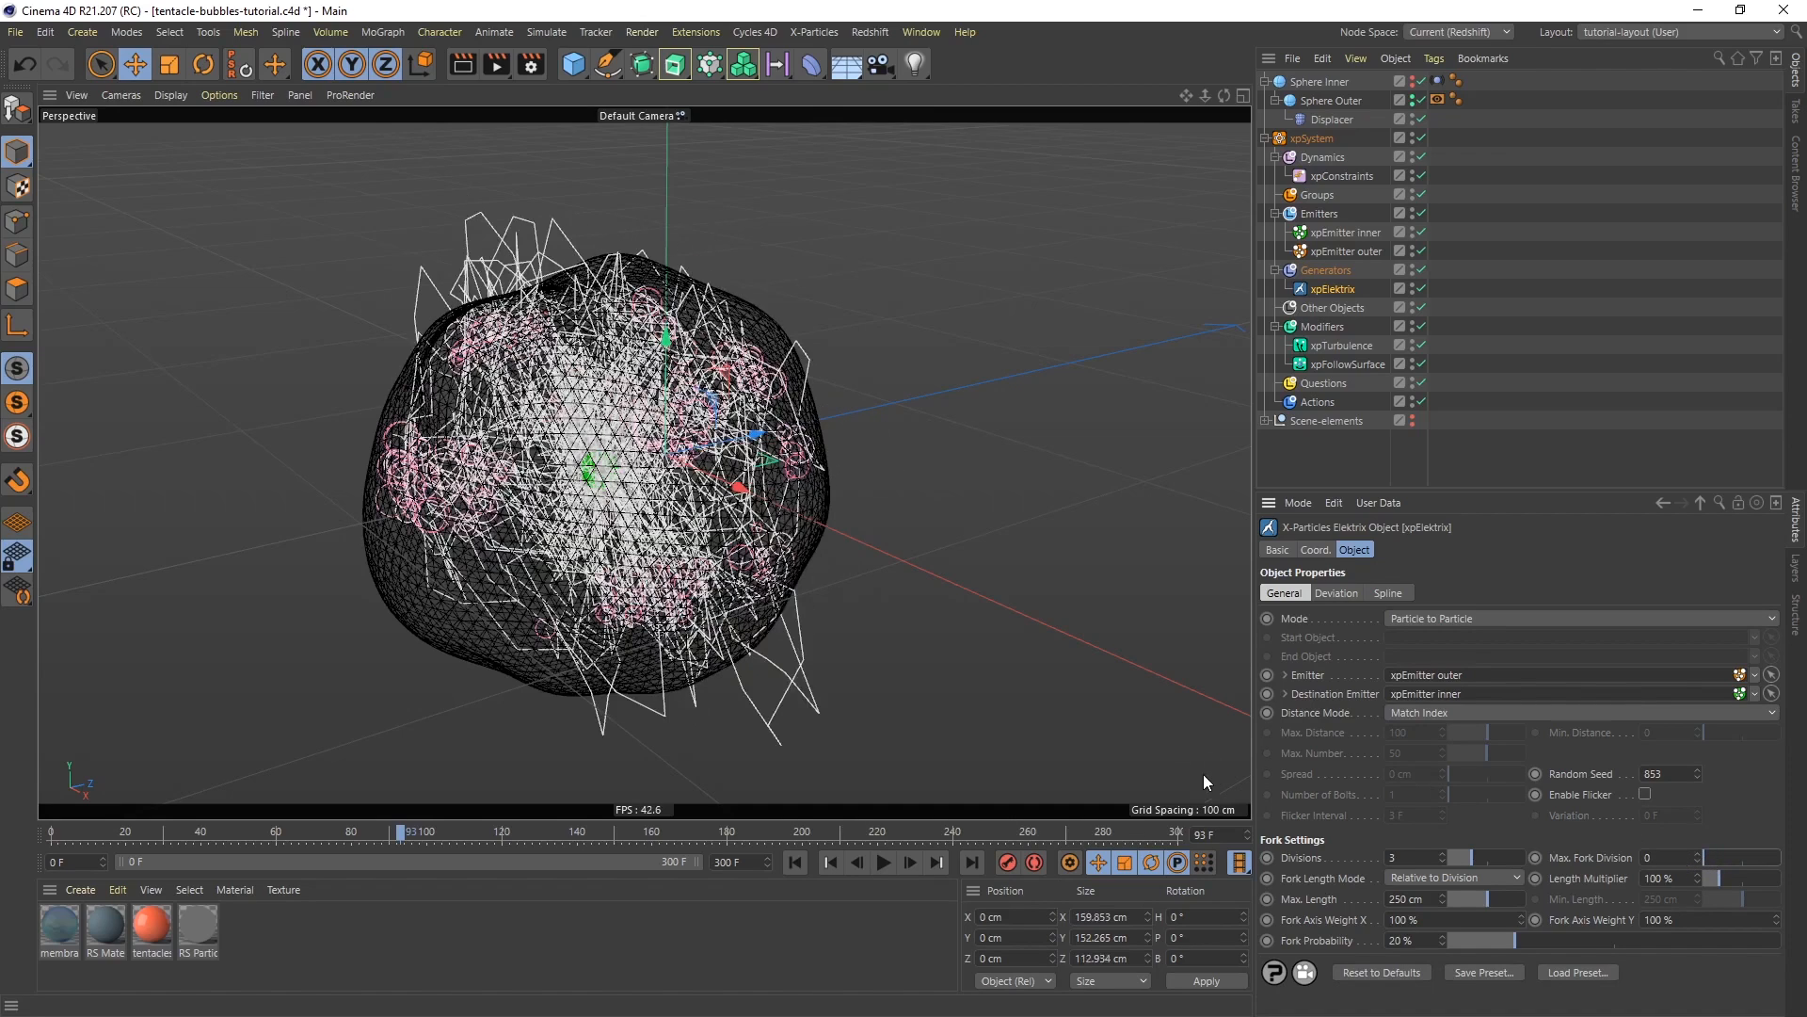
left_click(794, 862)
left_click(883, 862)
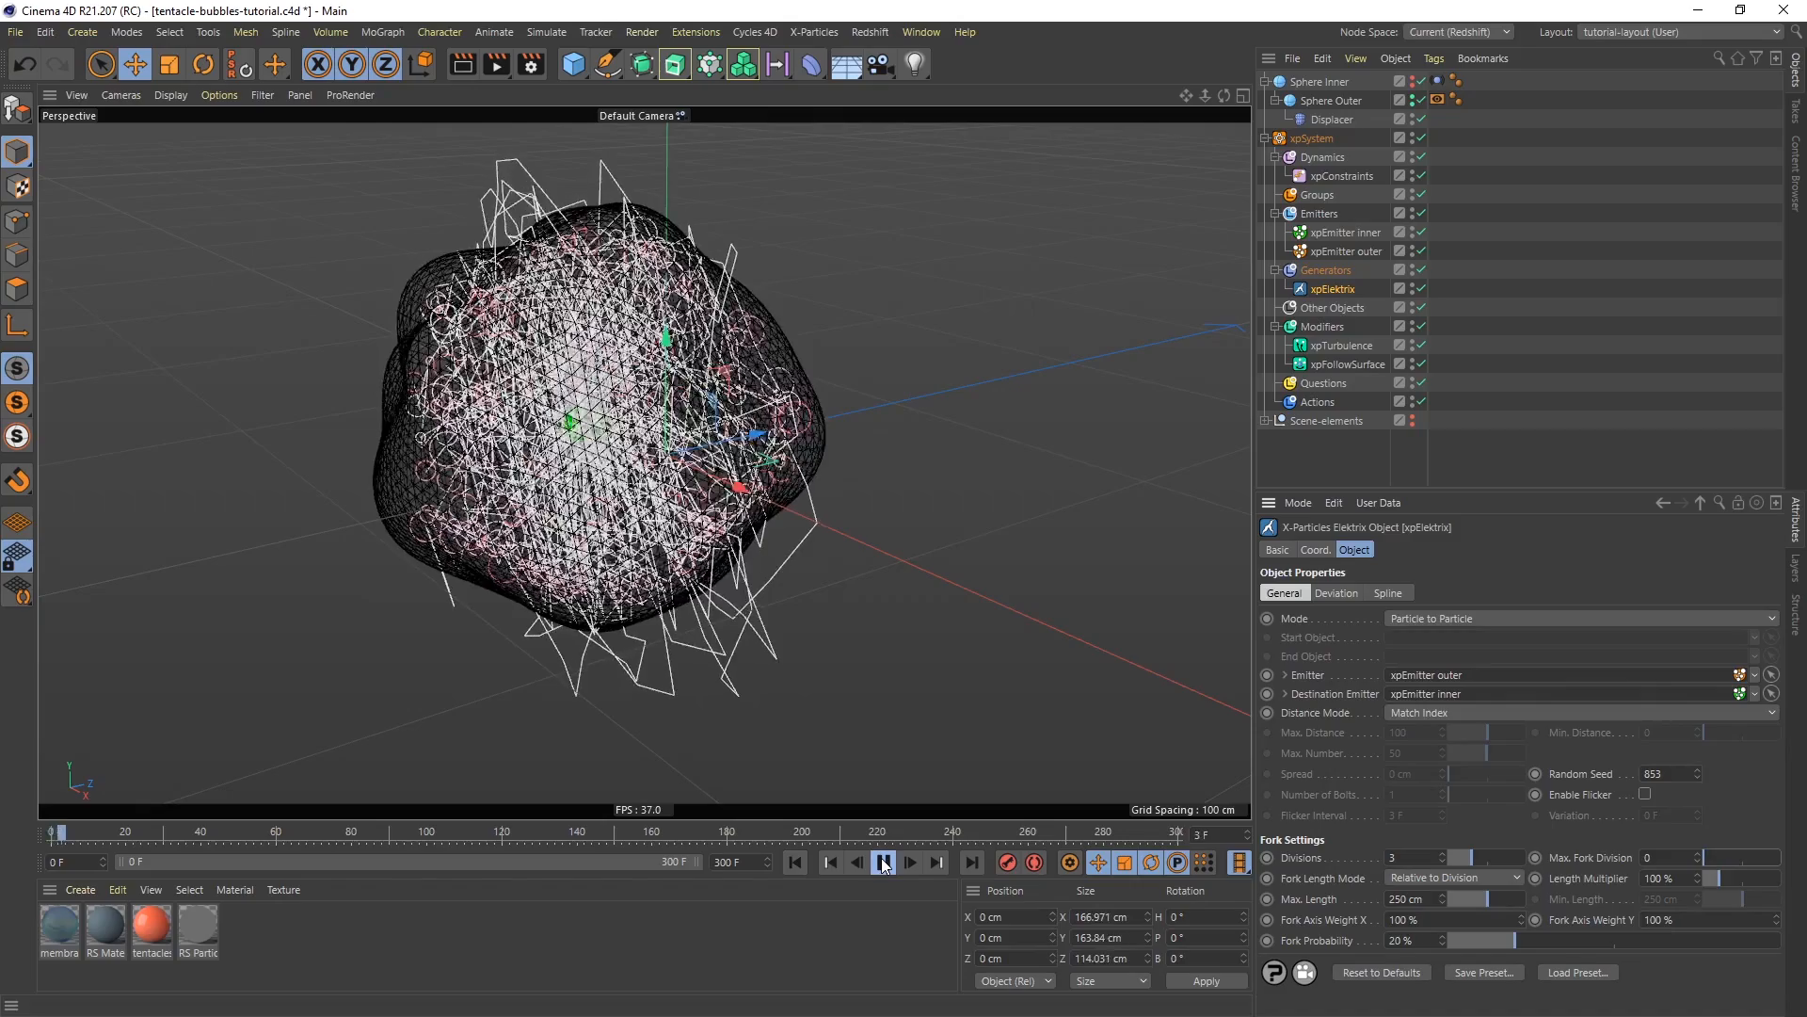
left_click(883, 862)
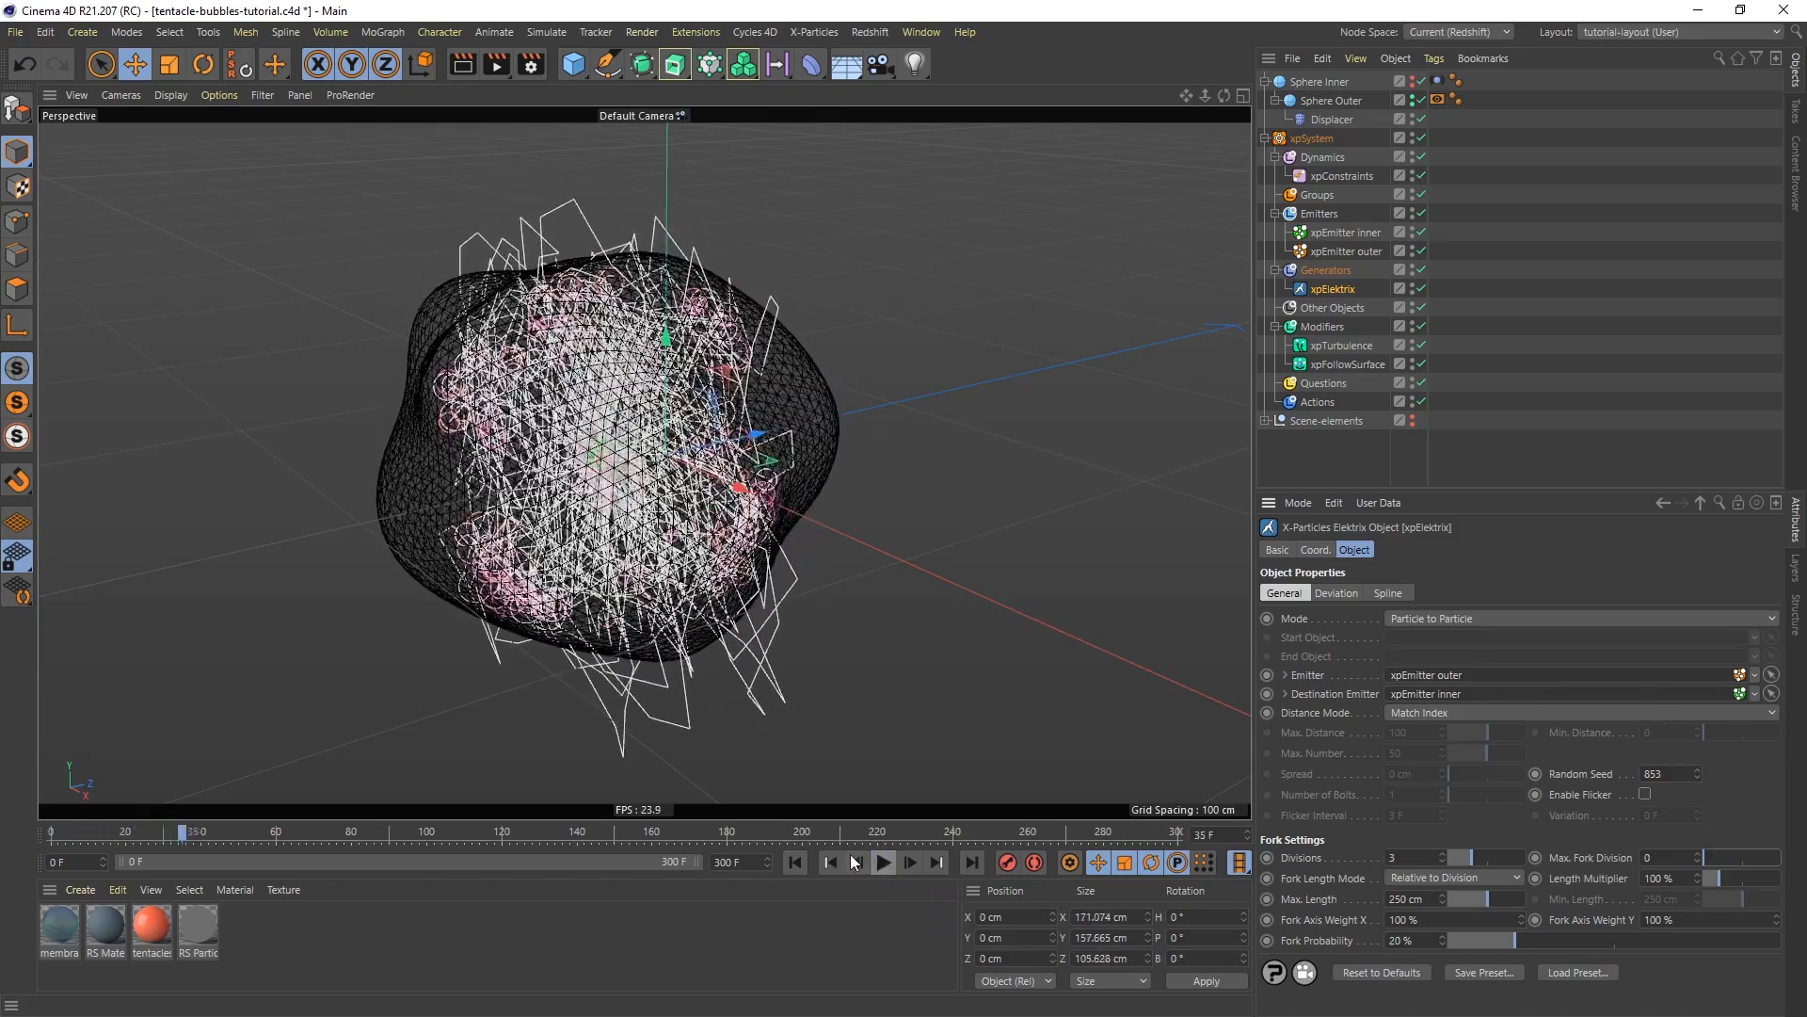
Set the xpElektrix minimum deviation to 0 cm and the maximum deviation to about 147 cm
left_click(1337, 595)
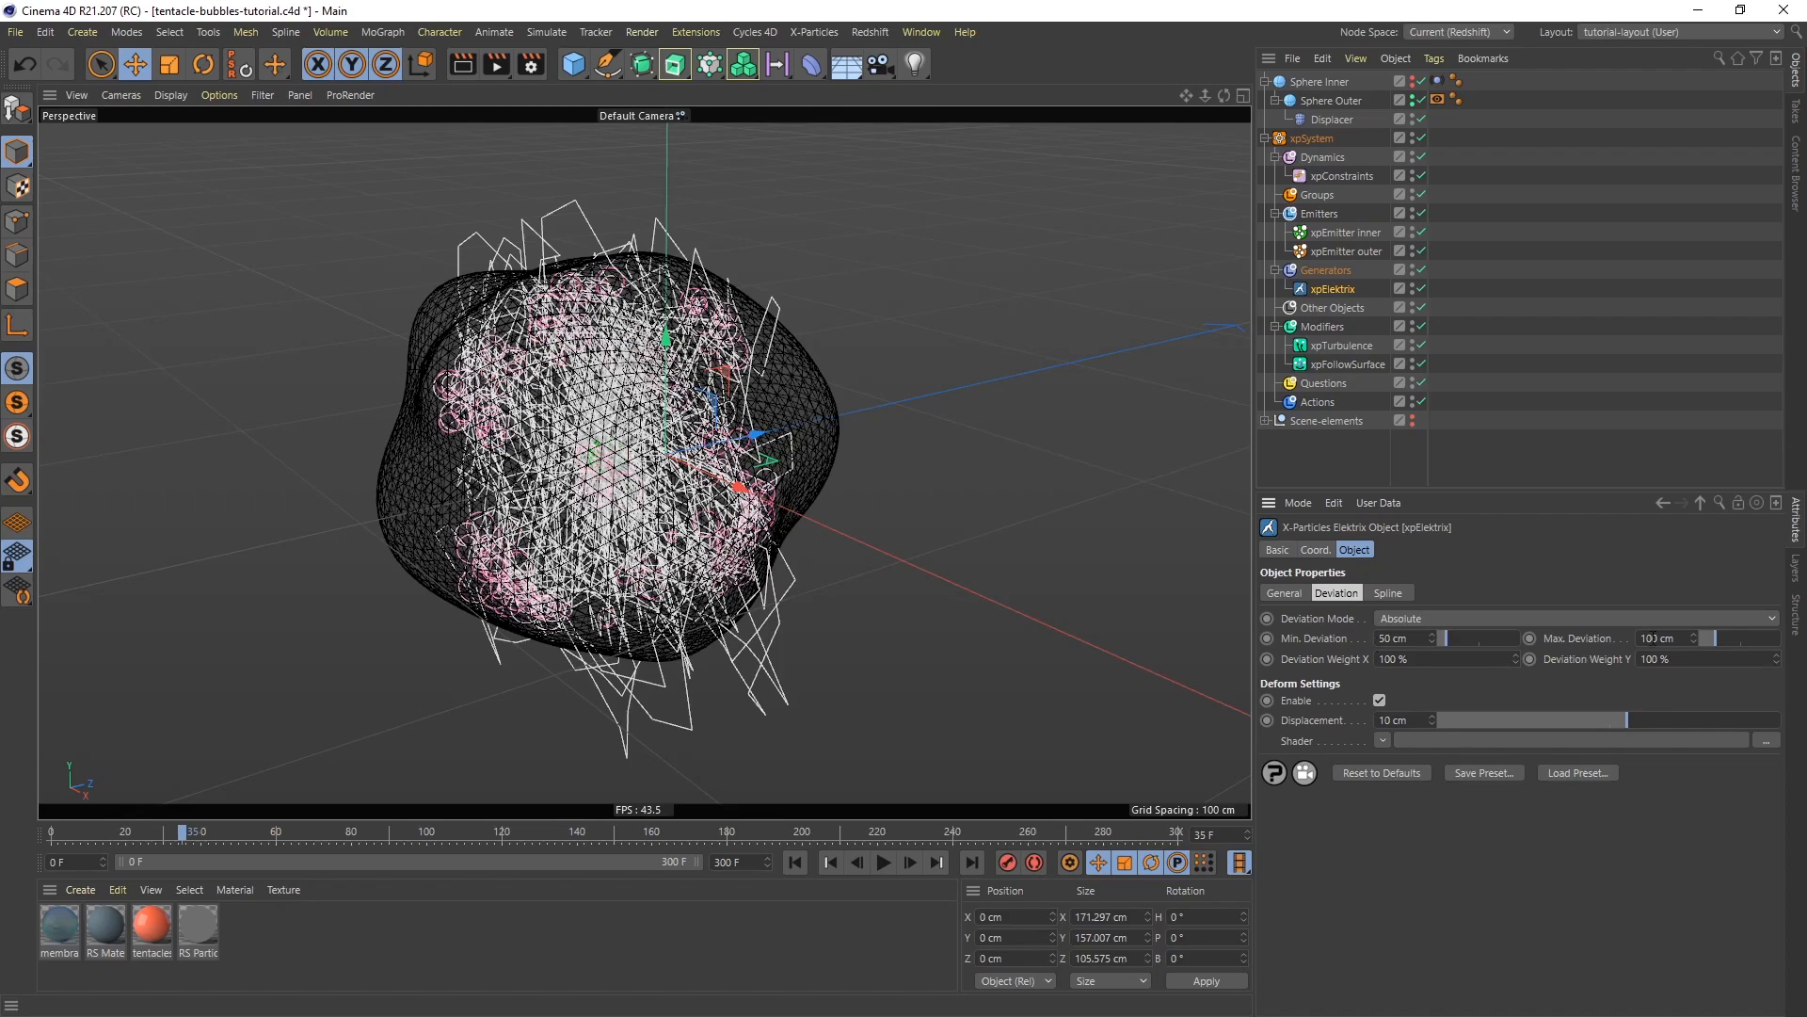
left_click_drag(1715, 638, 1668, 635)
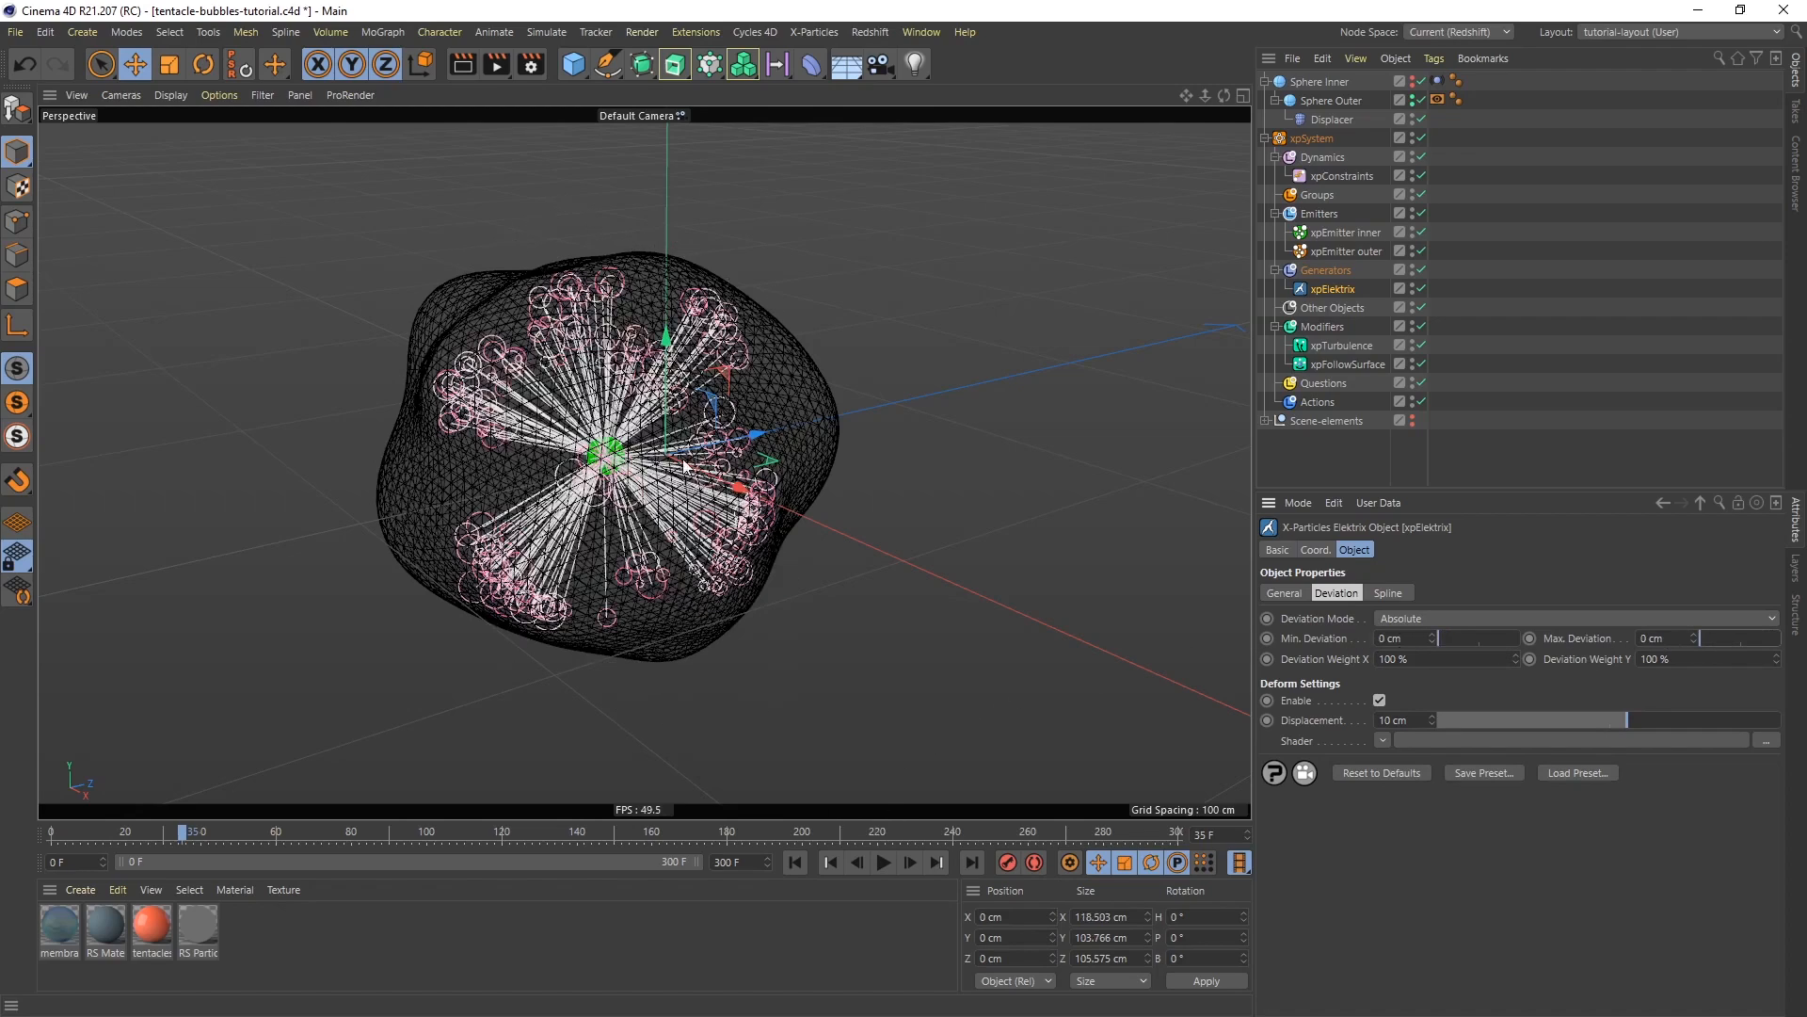
mouse_move(1709, 640)
left_mouse_down()
mouse_move(1742, 634)
mouse_move(1725, 637)
left_mouse_up()
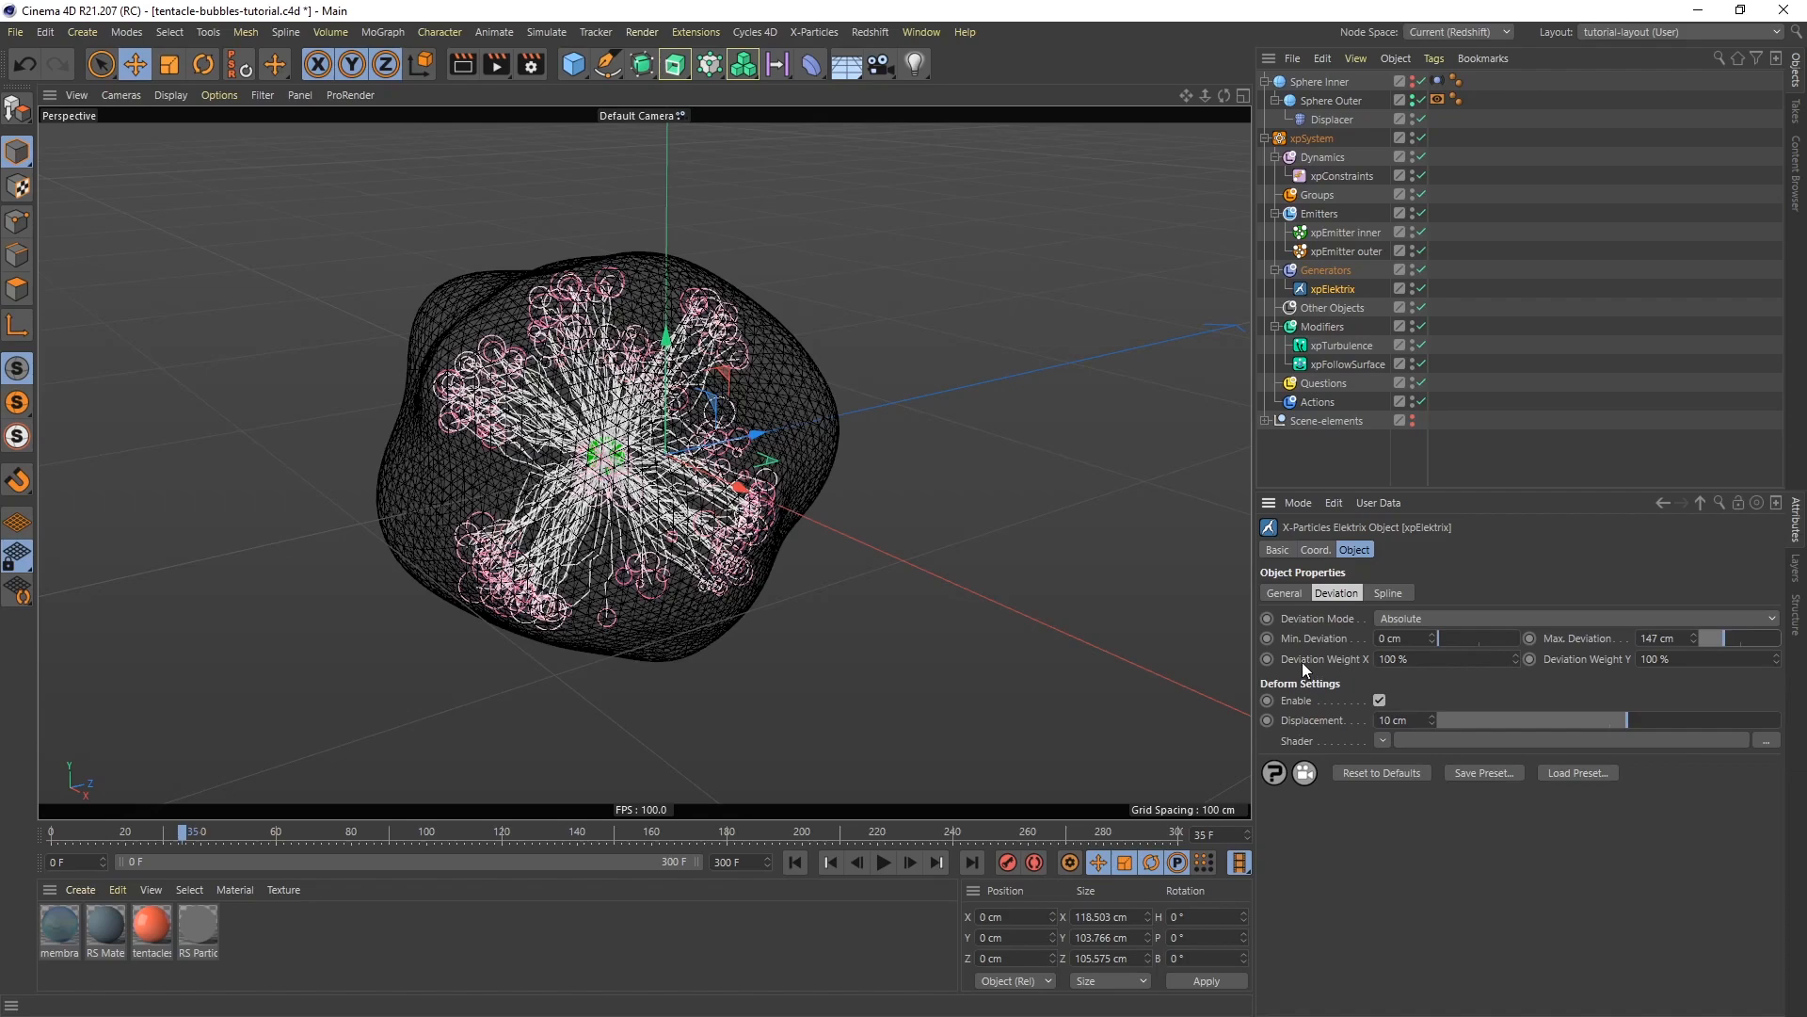
Set Deviation Weight X and Y of xpElektrix to 20 % and raise the maximum deviation to about 204 cm
left_click(1431, 662)
type("20")
key("Tab")
type("20")
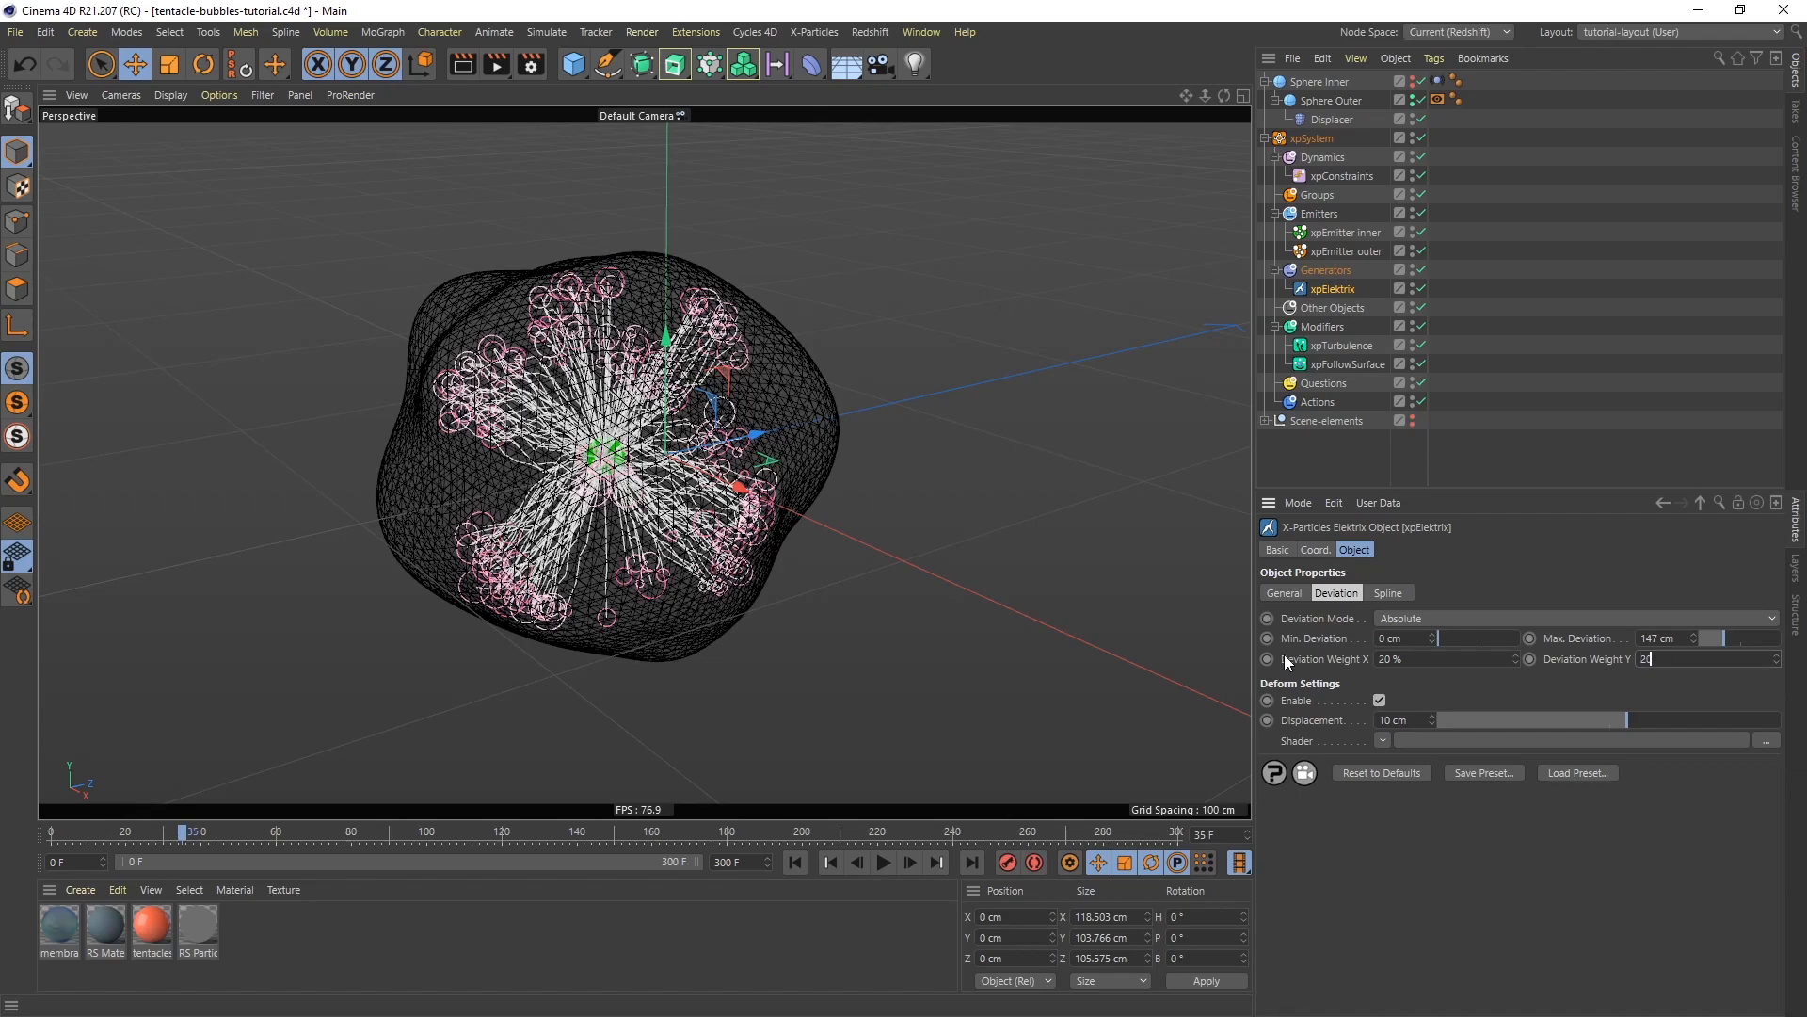
key("Return")
left_click_drag(1719, 640, 1732, 637)
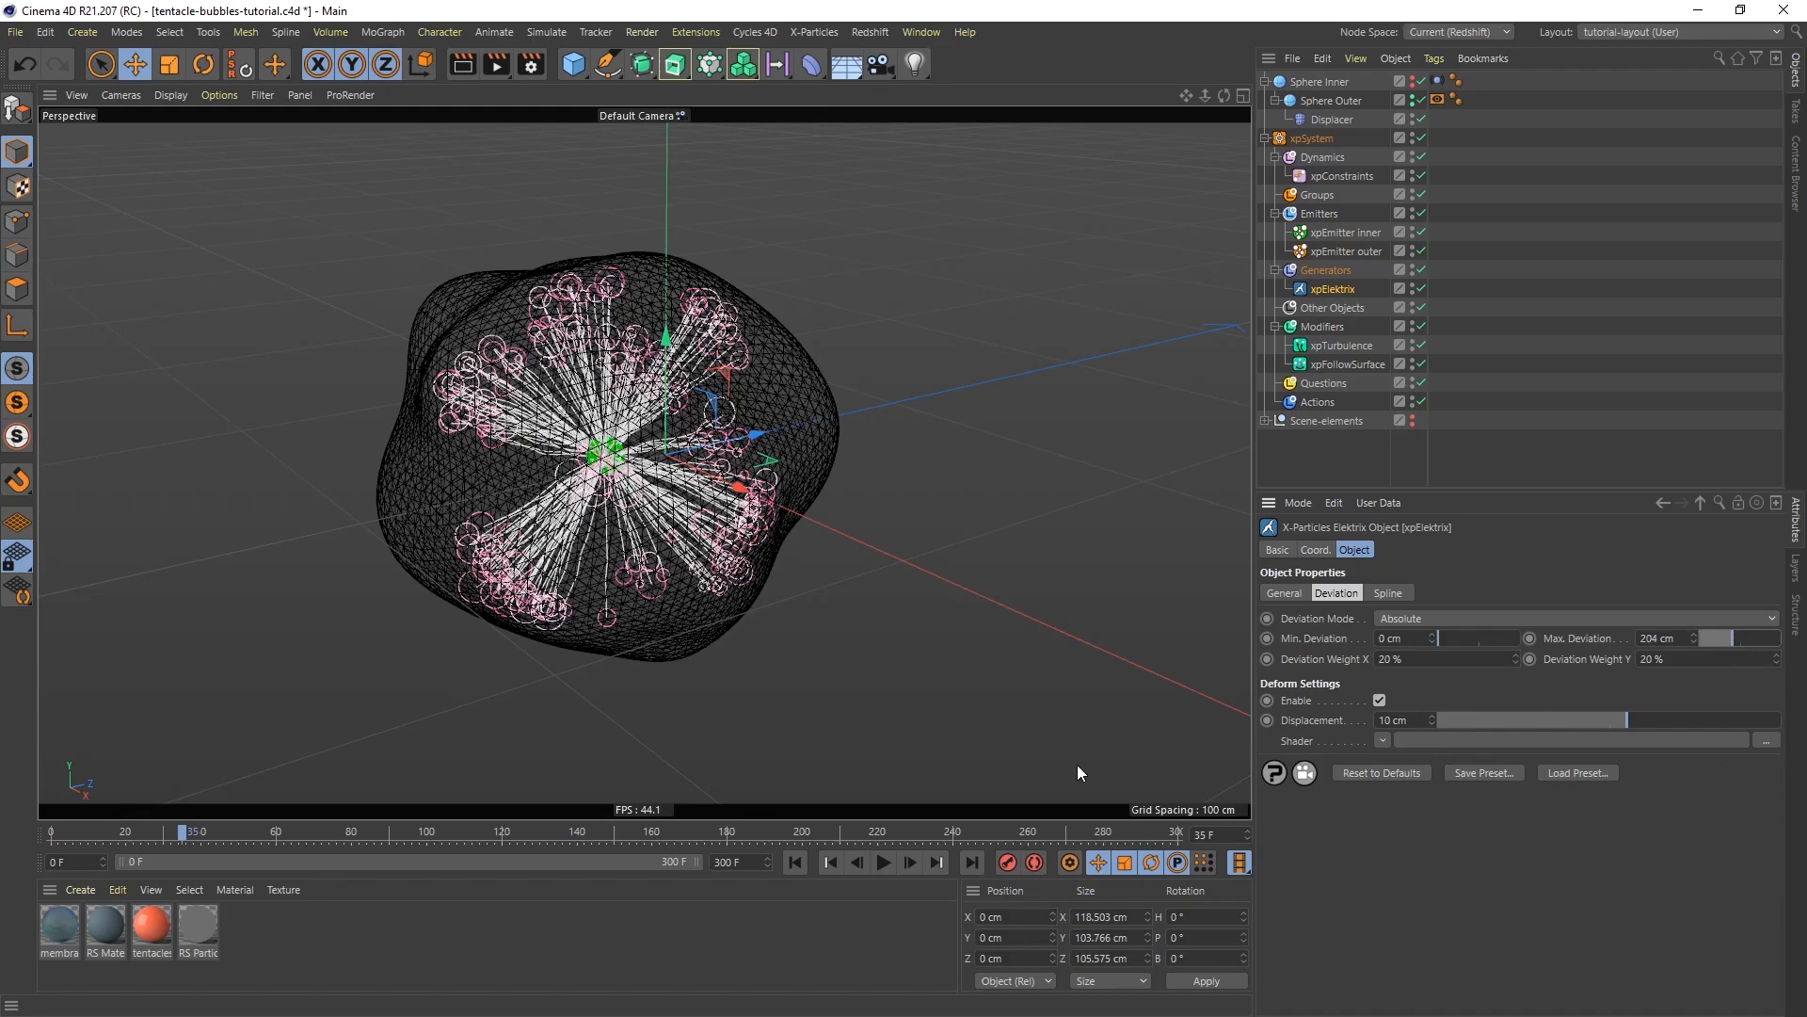
Replay the simulation from the first frame to check the reduced deviation of the connecting splines
left_click(795, 864)
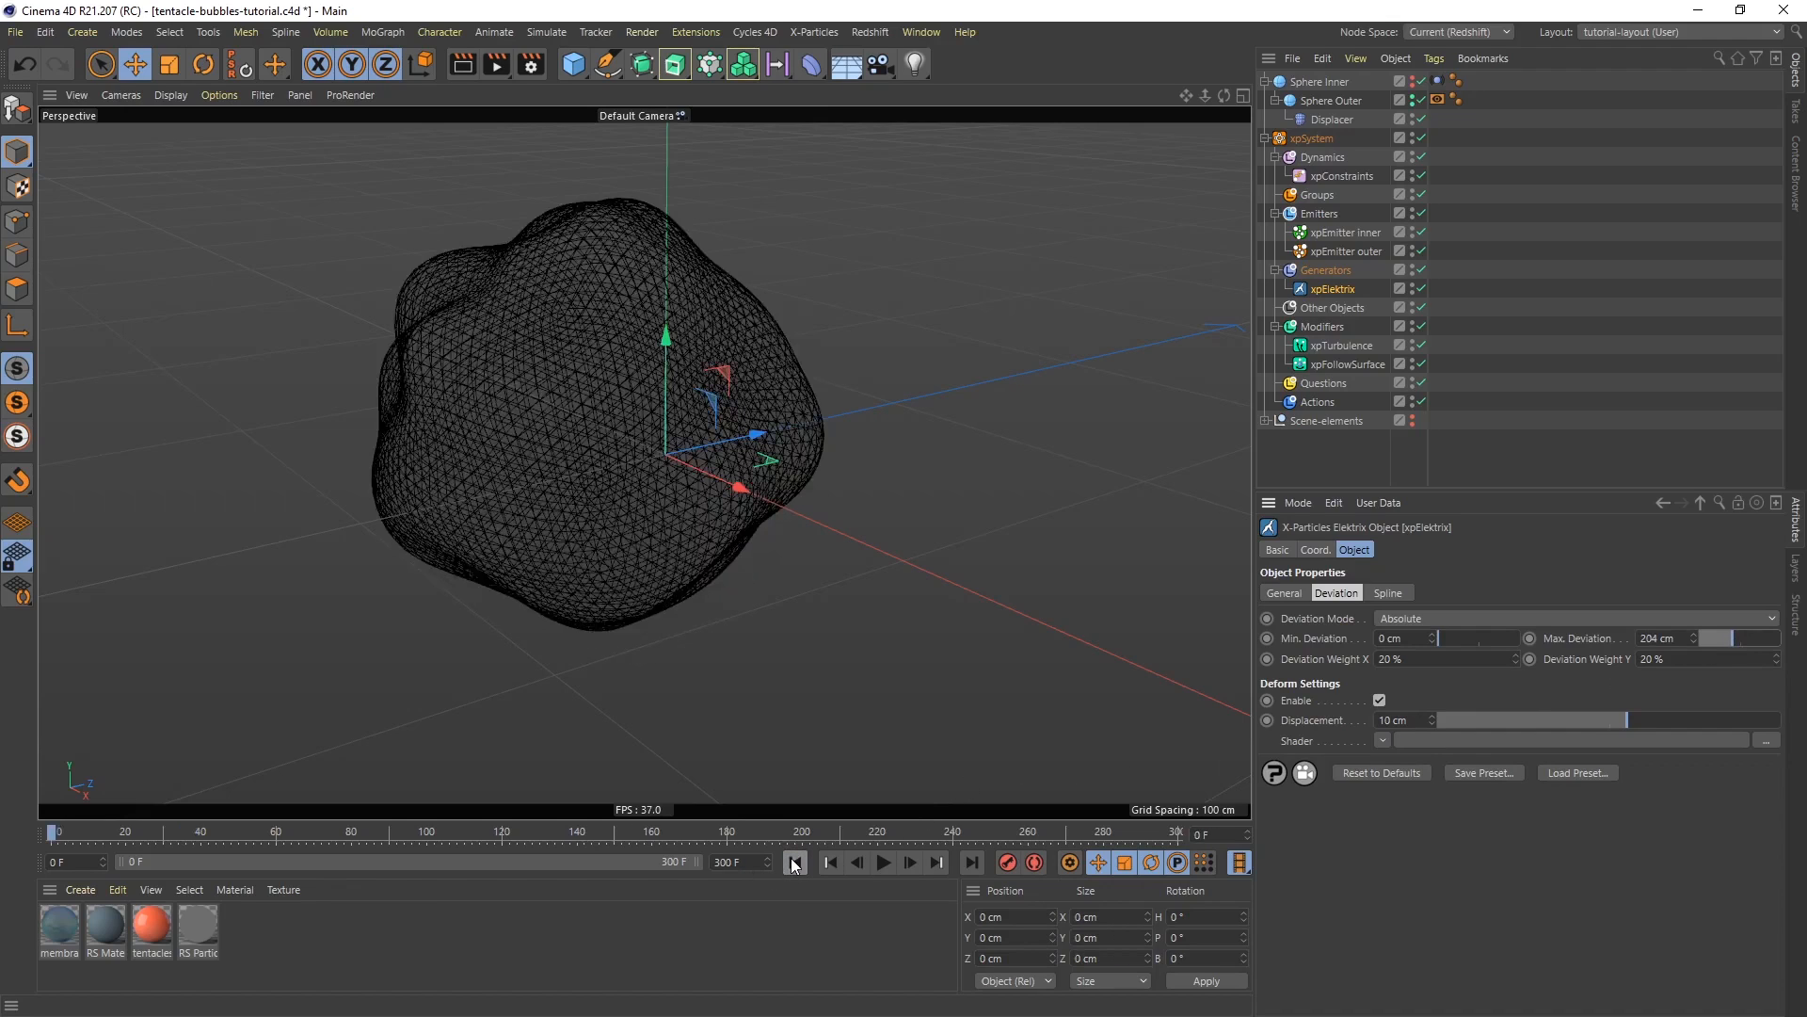
left_click(885, 862)
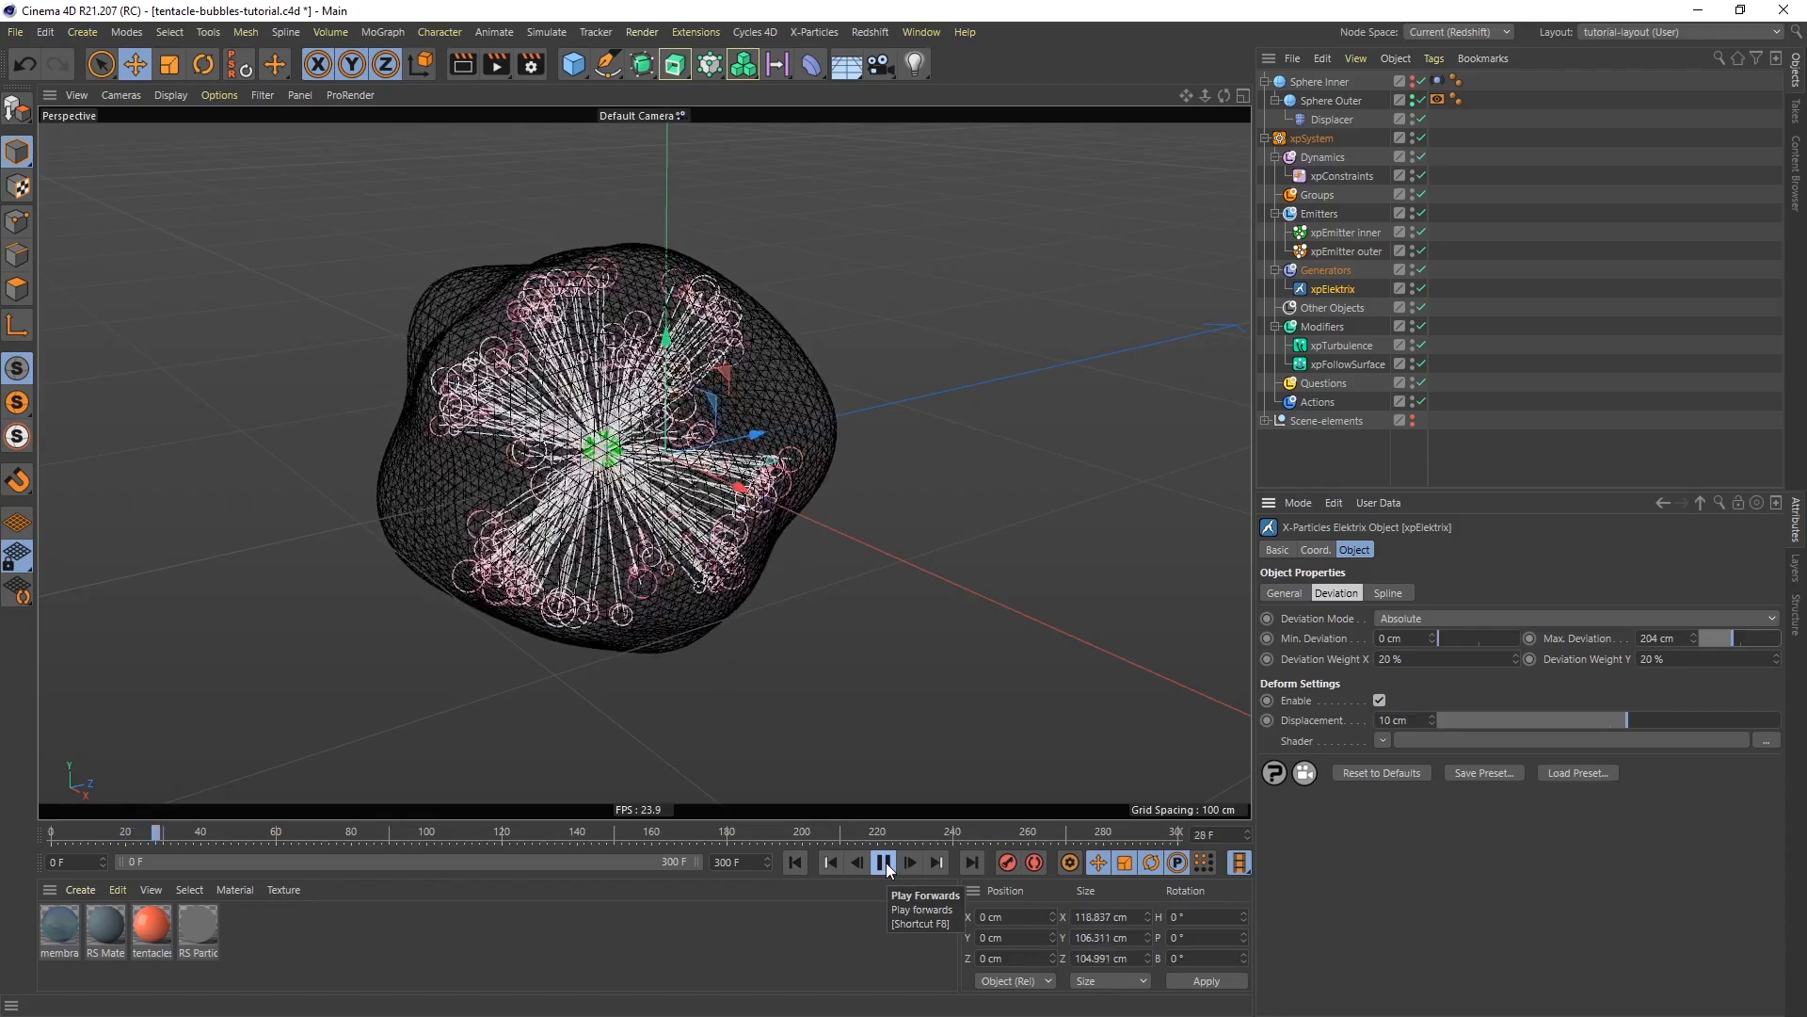
left_click(885, 862)
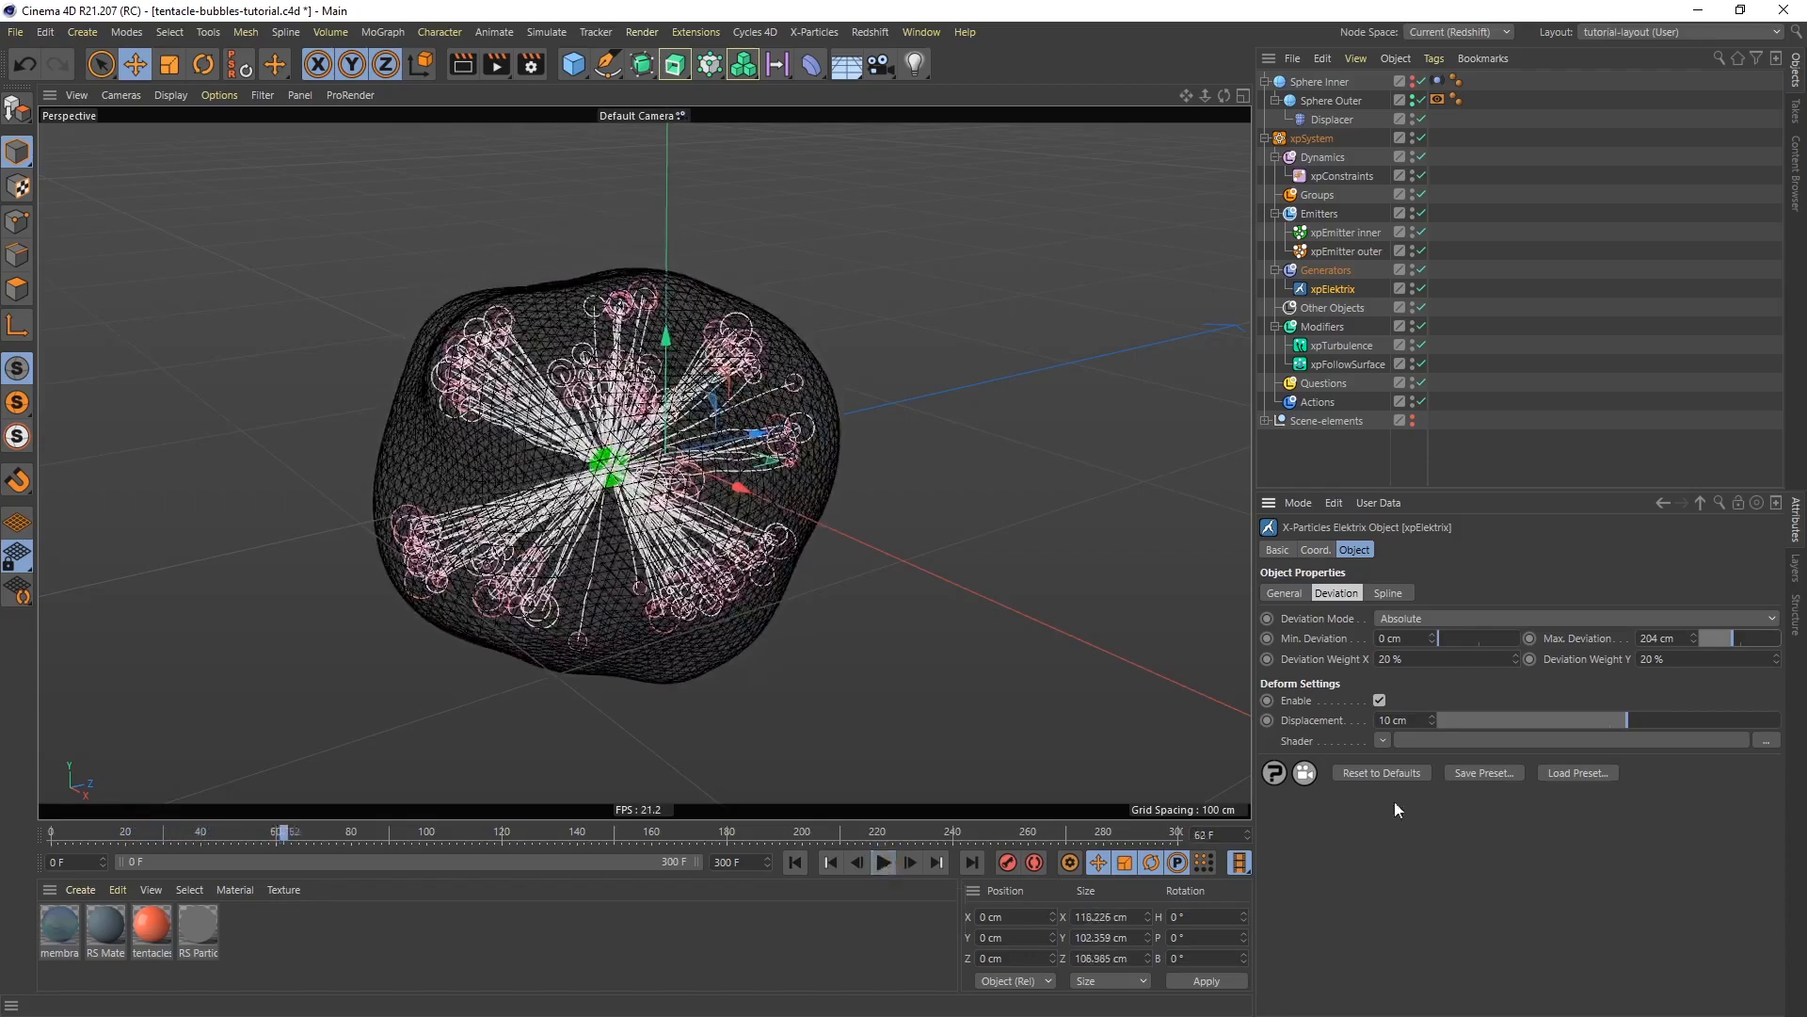
Set the deform displacement of xpElektrix to 0 cm and compare the splines with deformation off and on
left_click_drag(1410, 720, 1303, 710)
type("0")
key("Return")
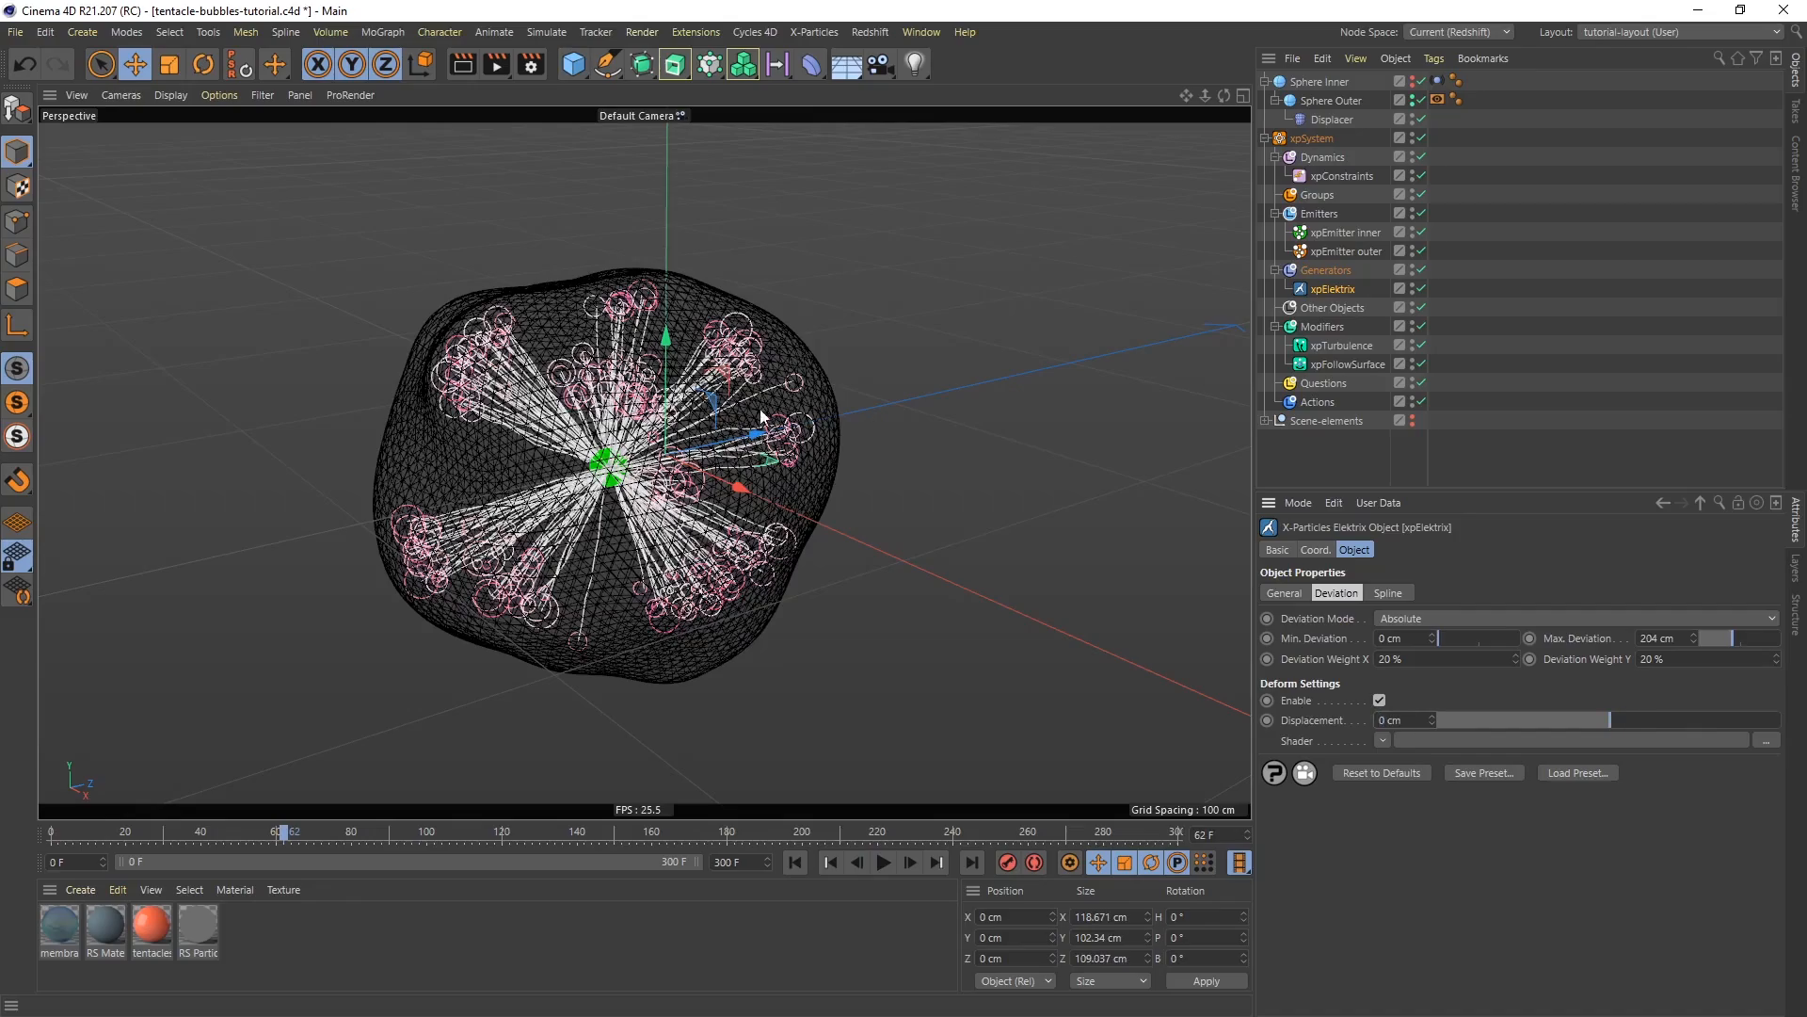
scroll(674, 354, "up", 6)
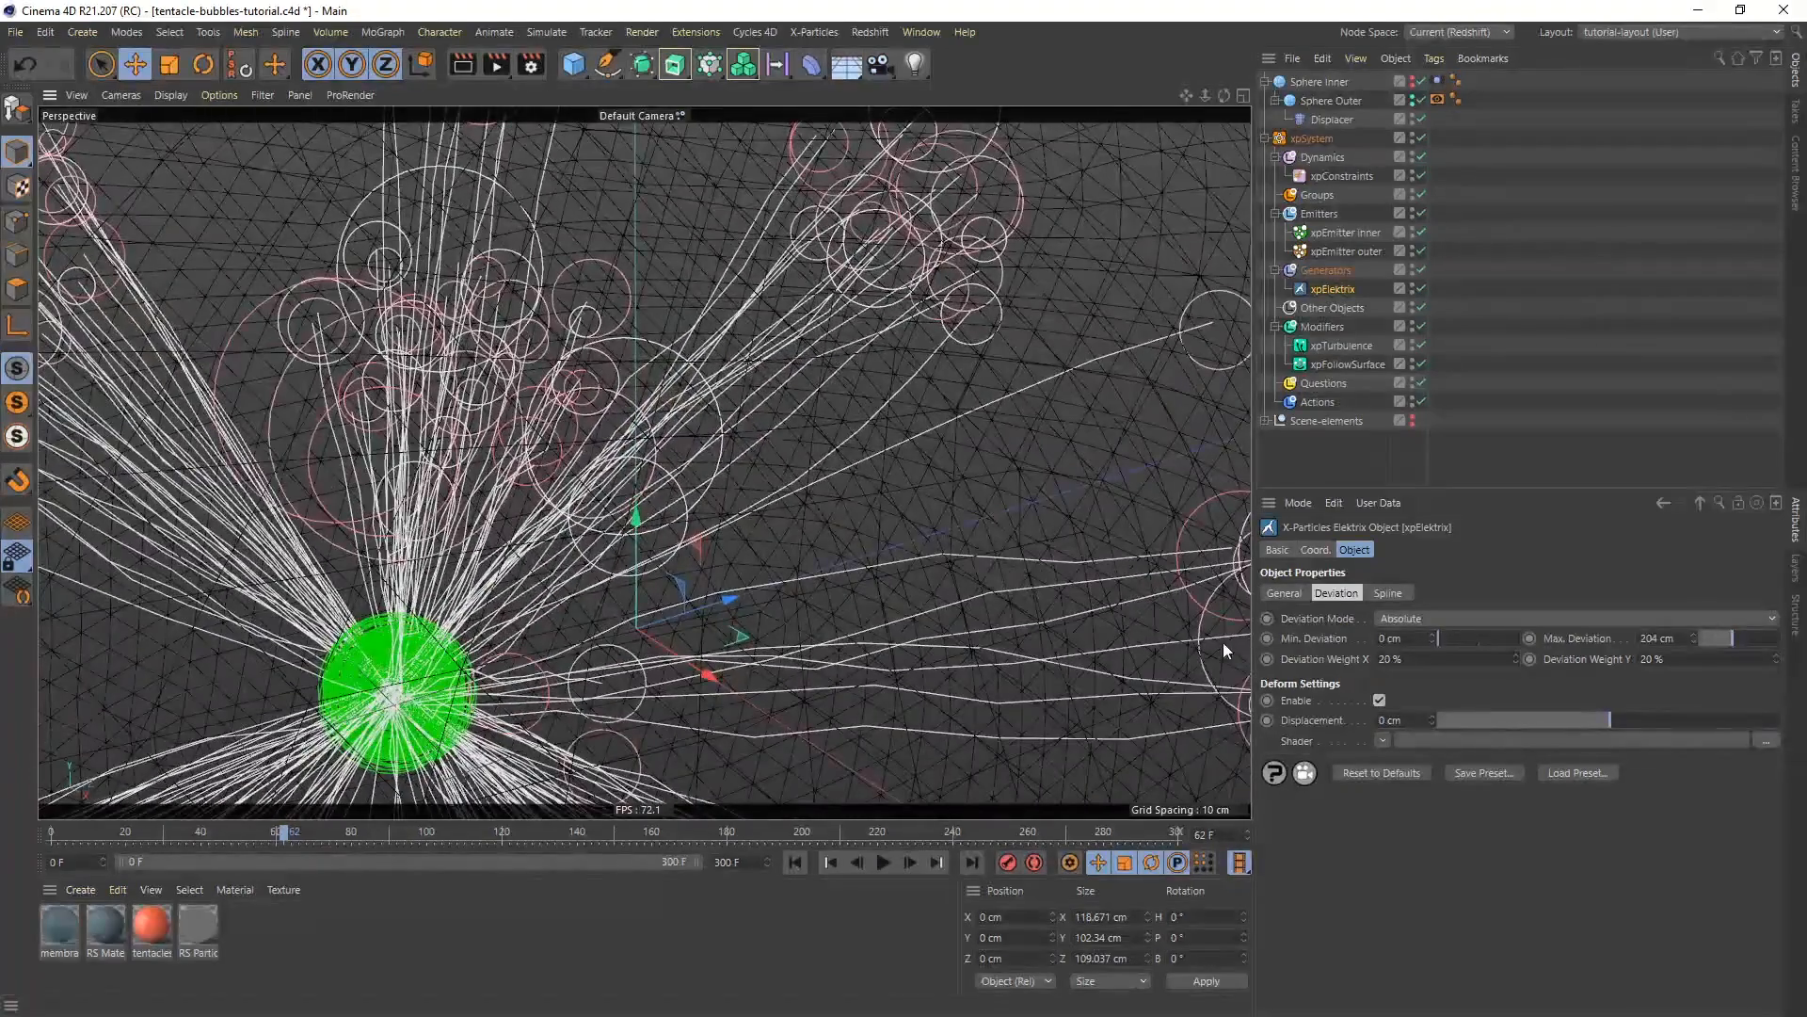
left_click(1380, 700)
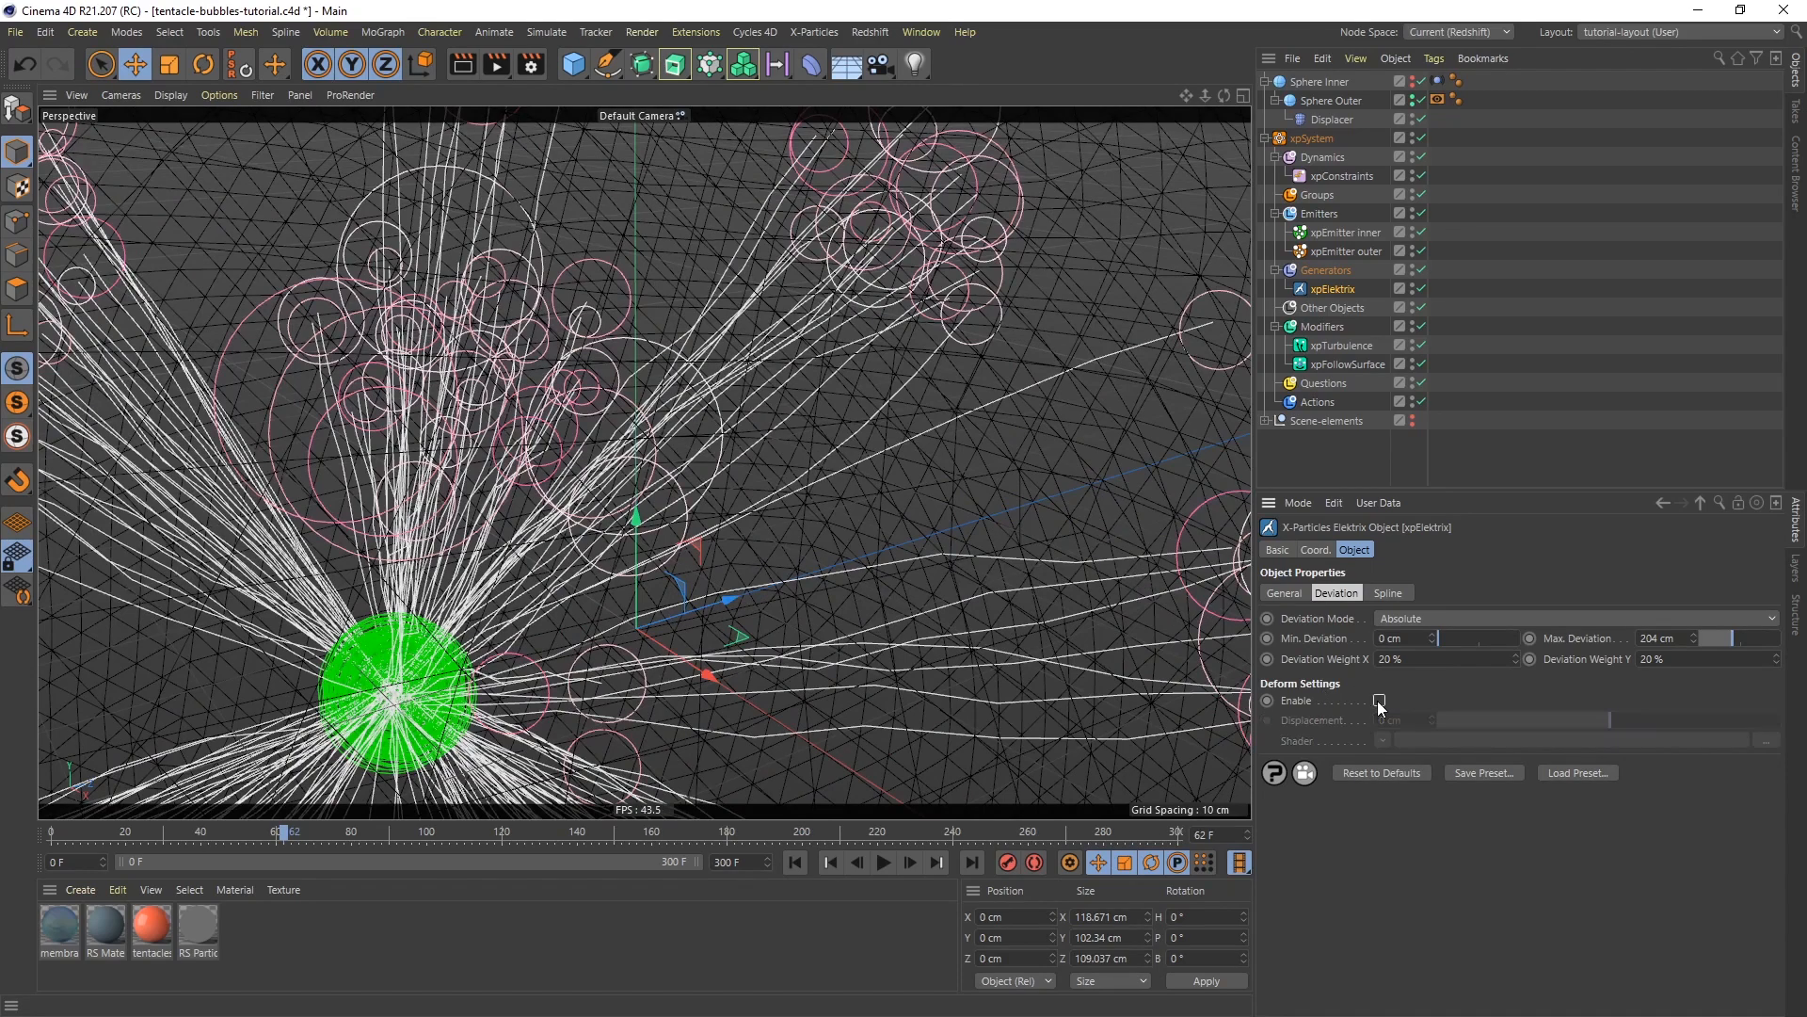
left_click(1379, 702)
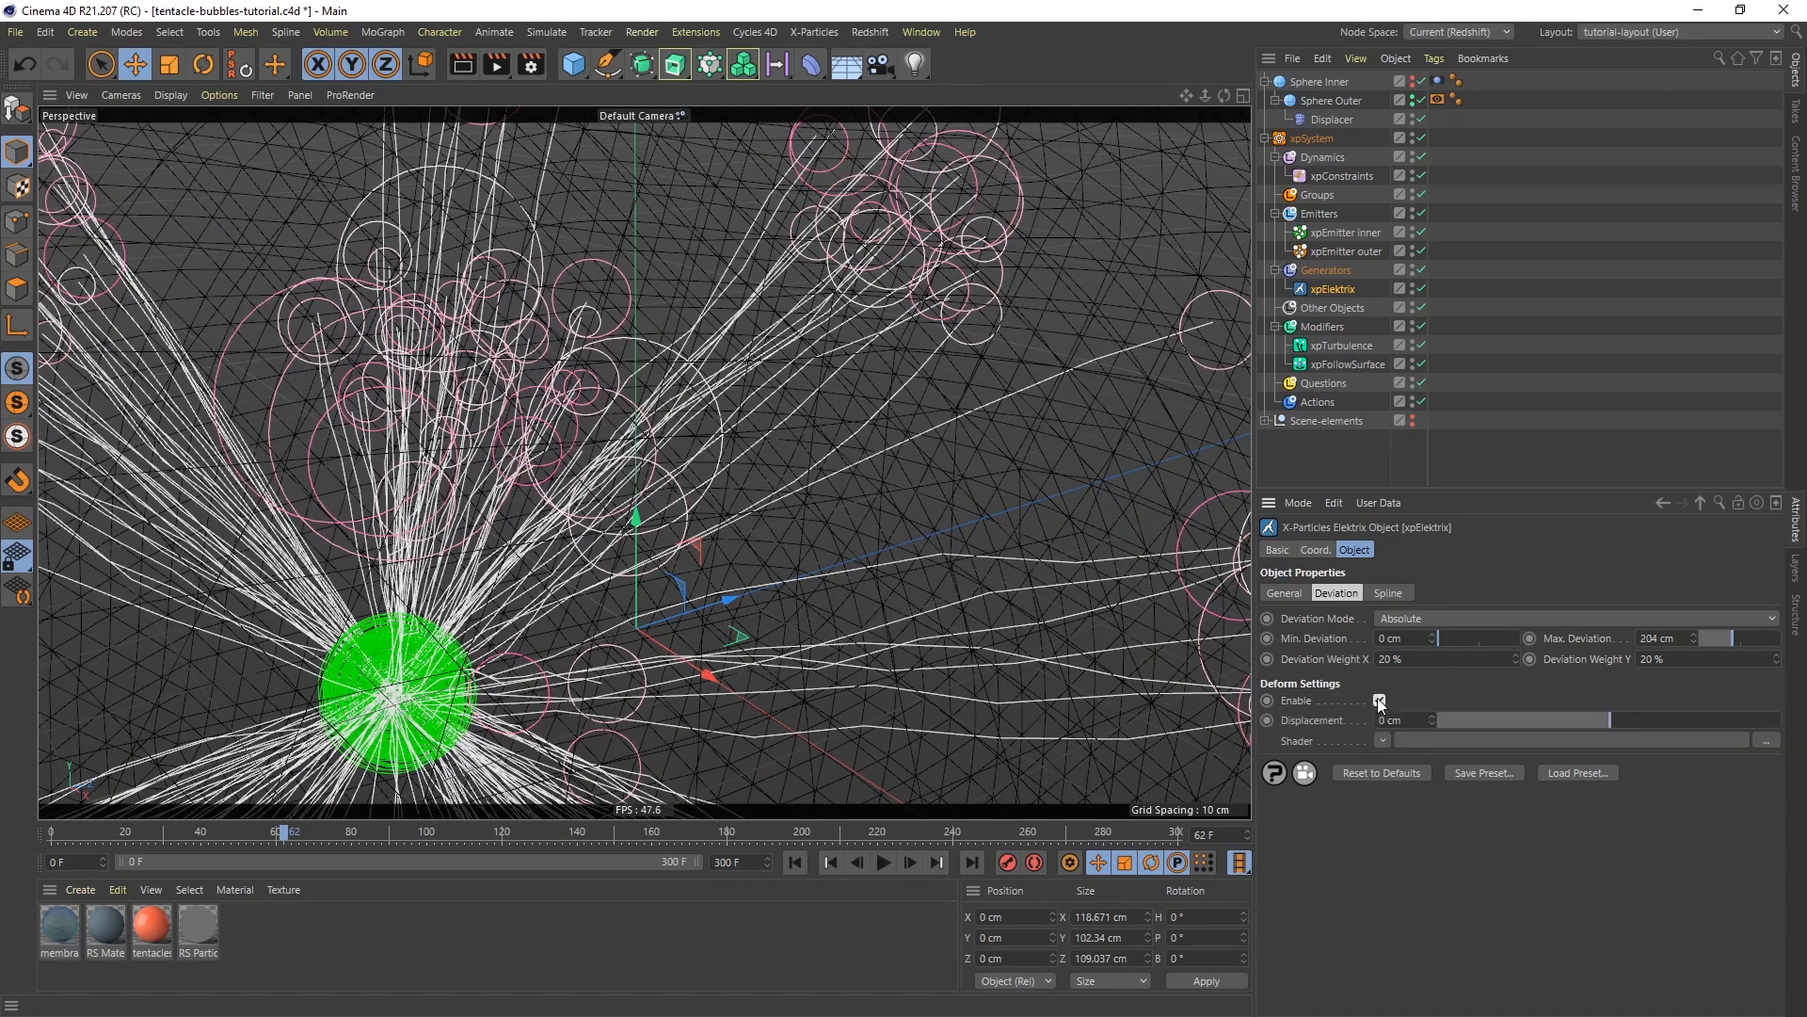
Set the xpElektrix spline type to Bezier with Natural intermediate points
left_click(1391, 594)
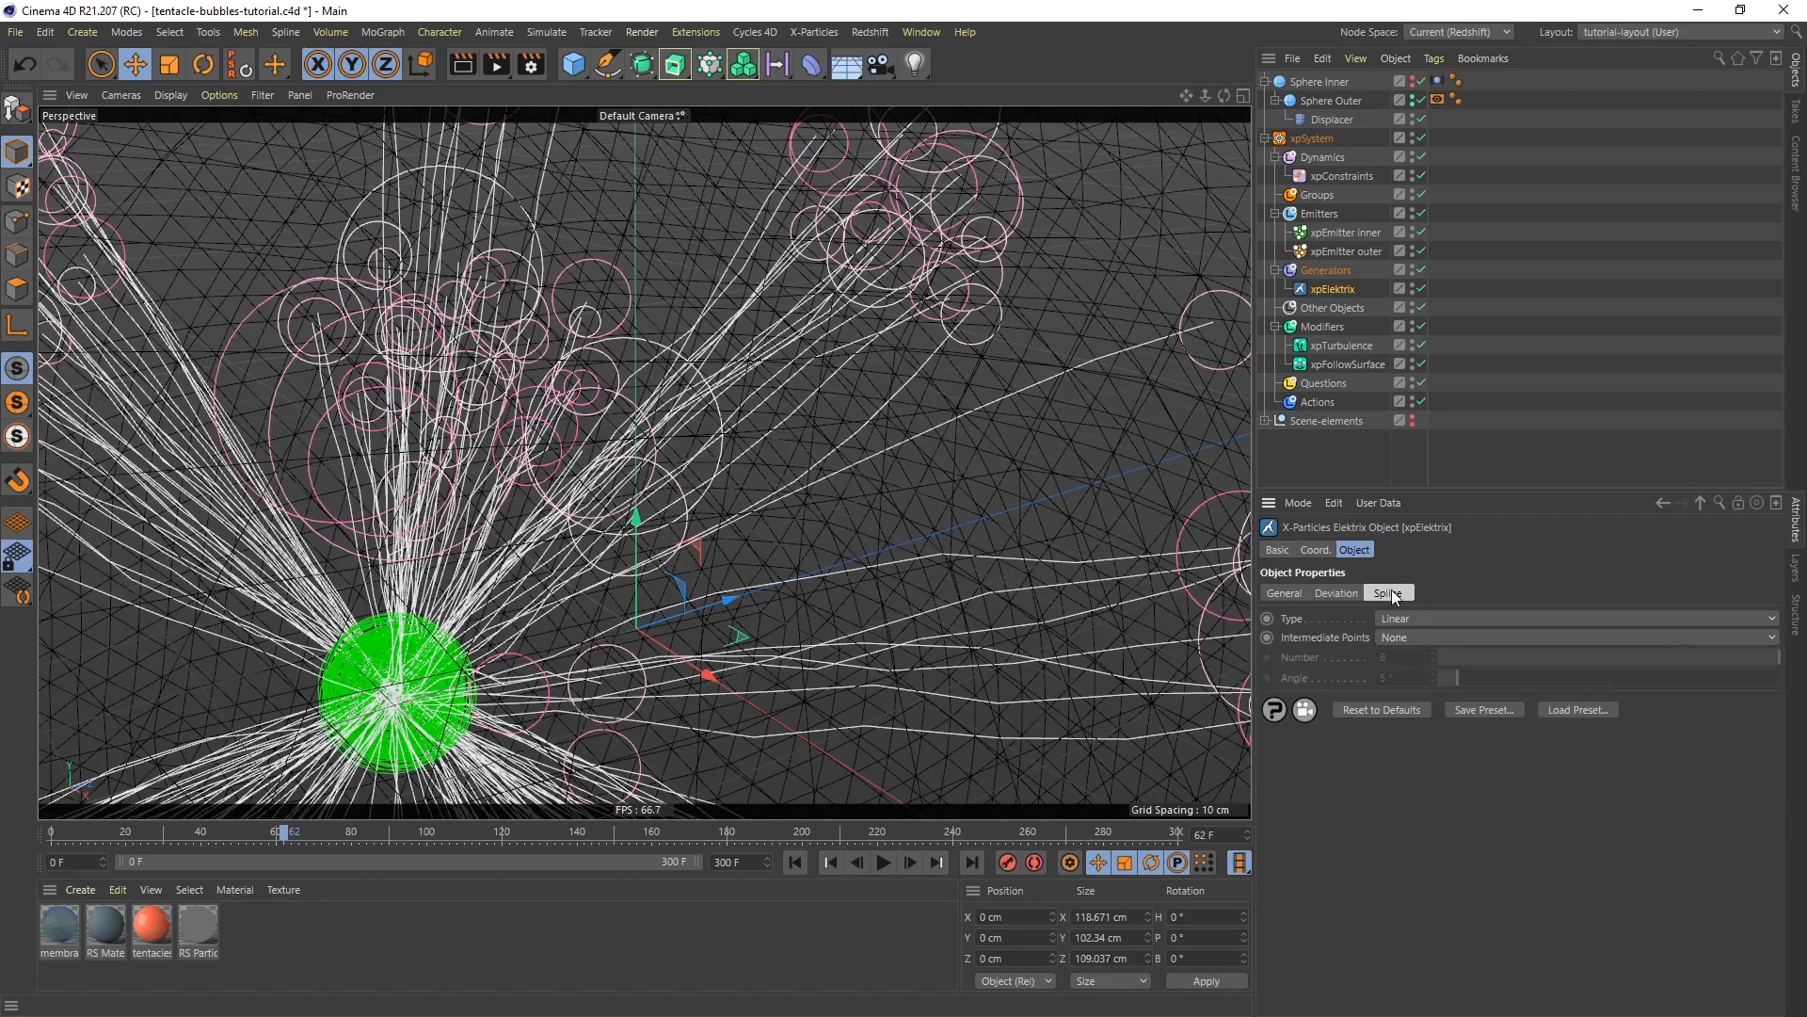
left_click(1414, 620)
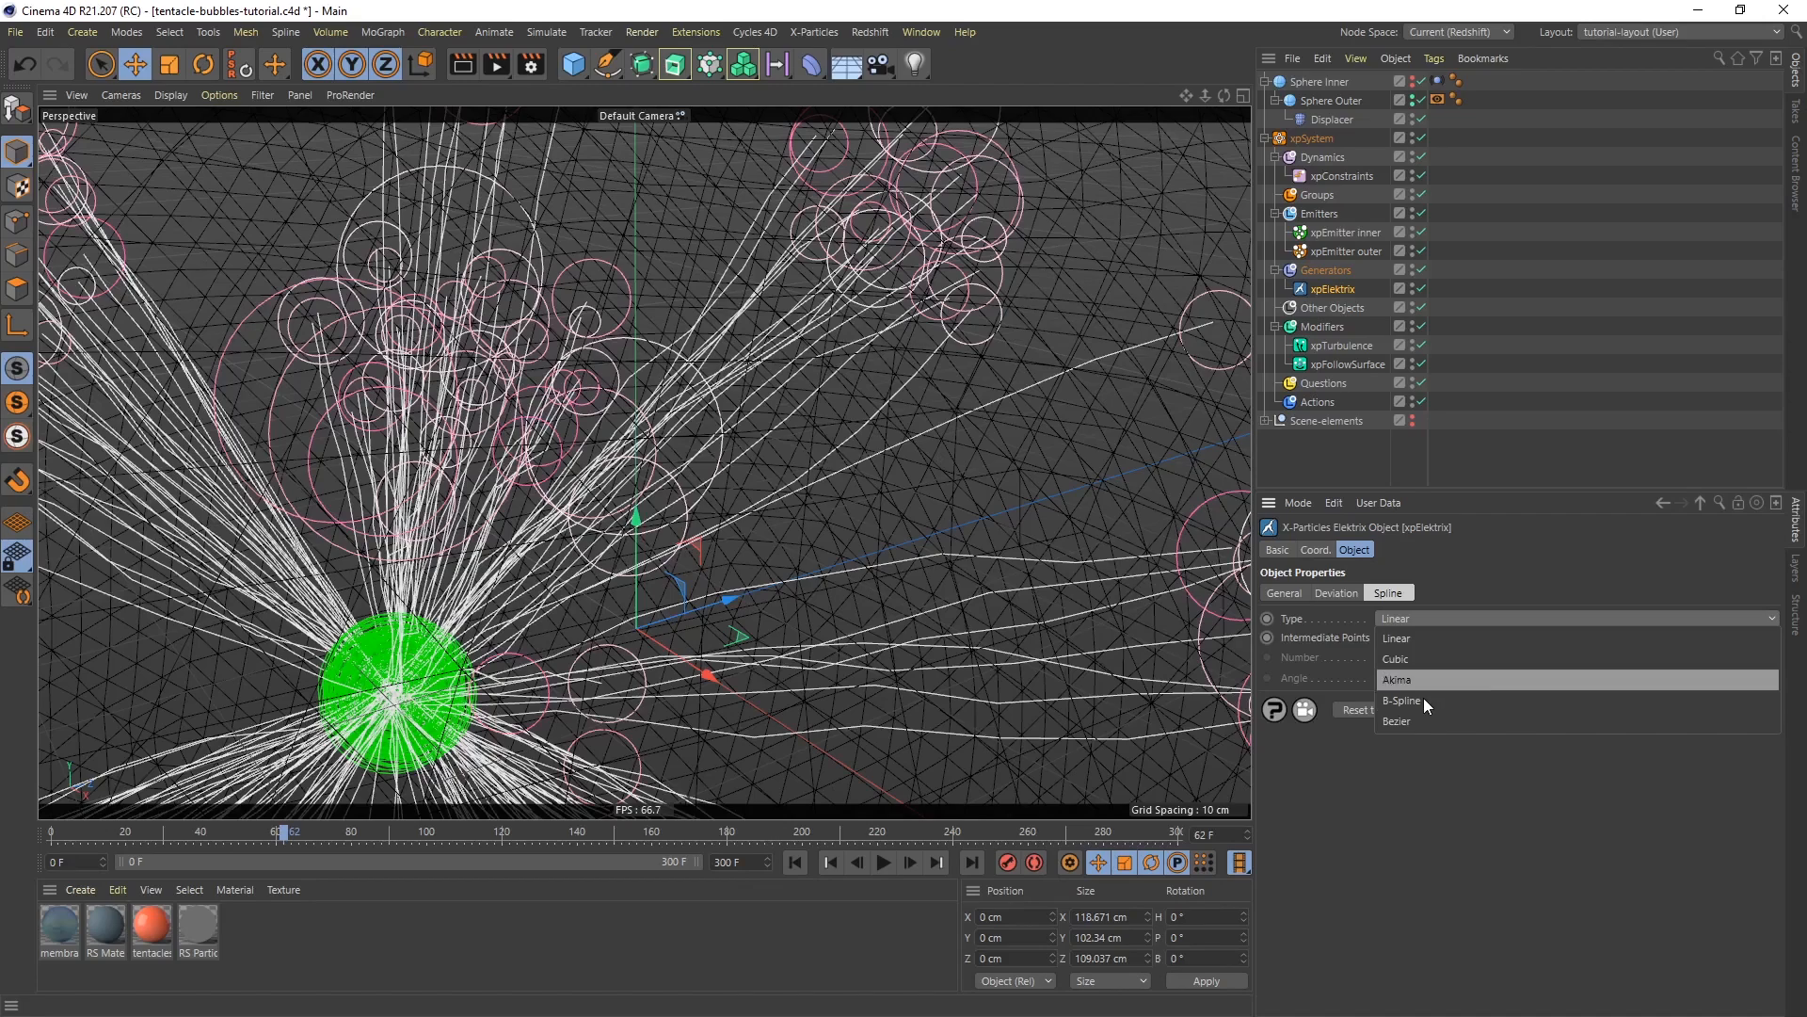
left_click(1421, 720)
left_click(1415, 635)
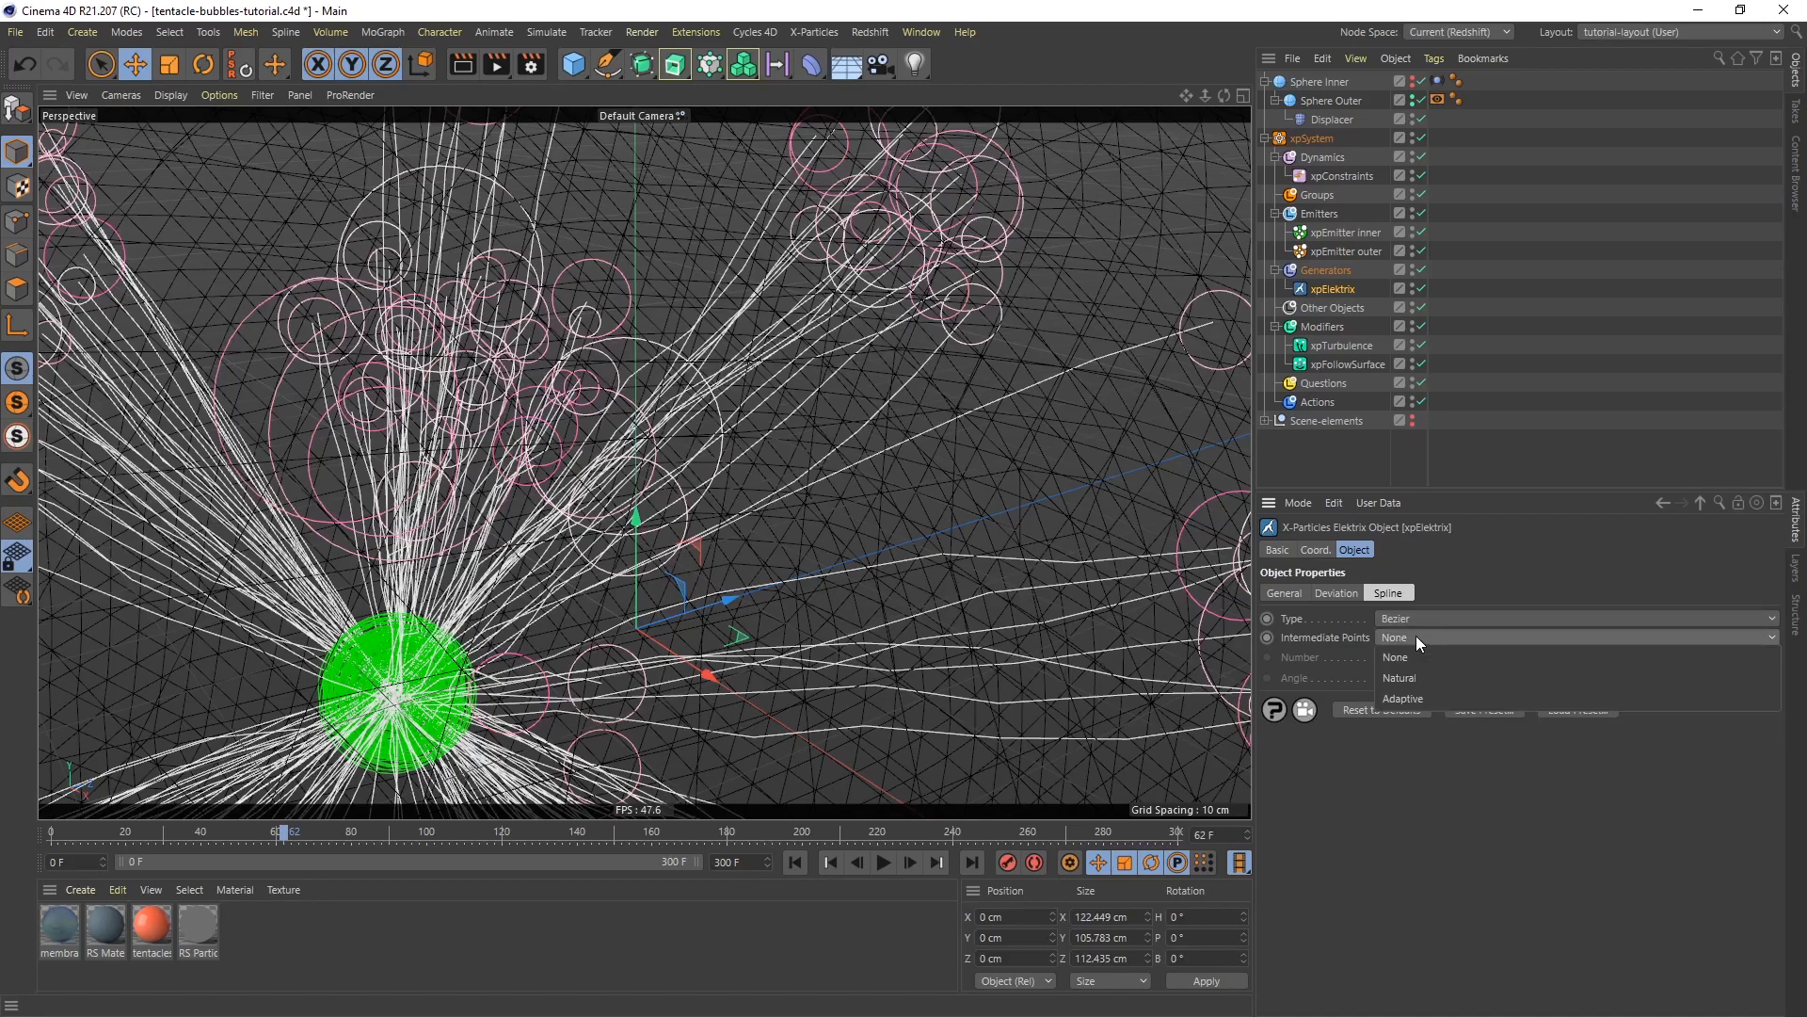
left_click(1409, 678)
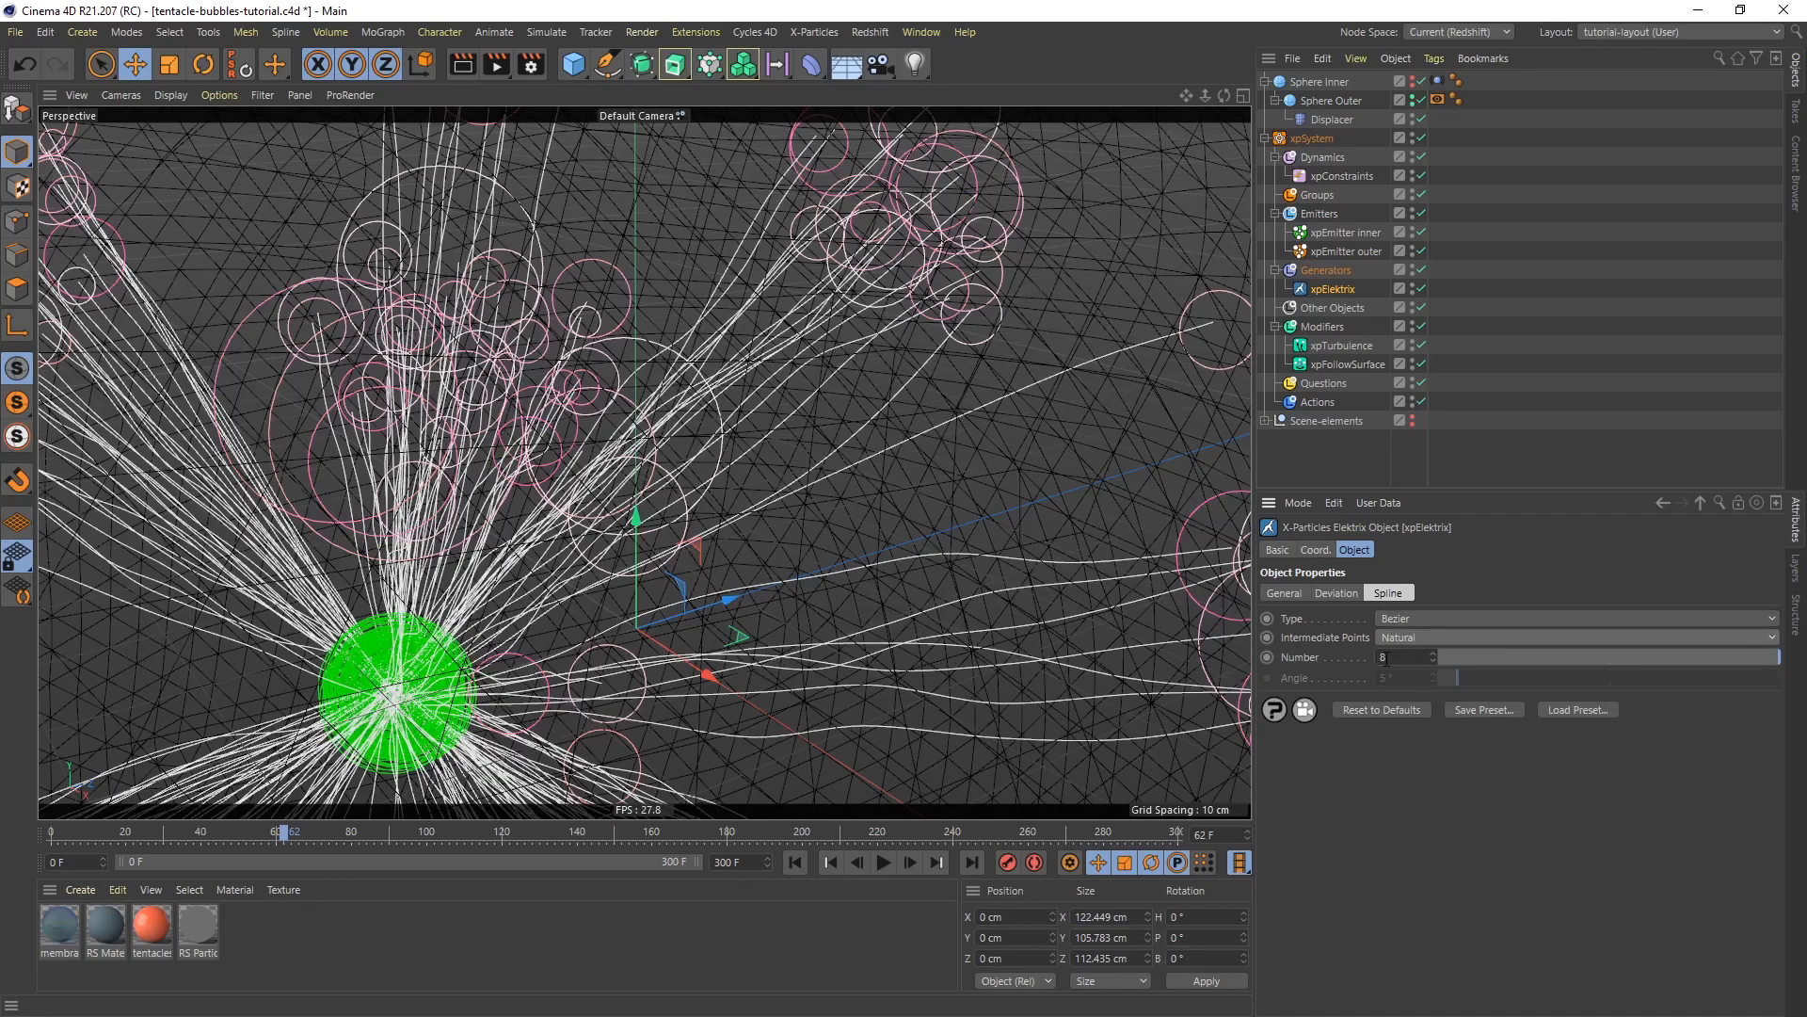
Toggle the xpElektrix deform setting off and on again to compare its effect on the Bezier splines
left_click(1340, 593)
left_click(1380, 701)
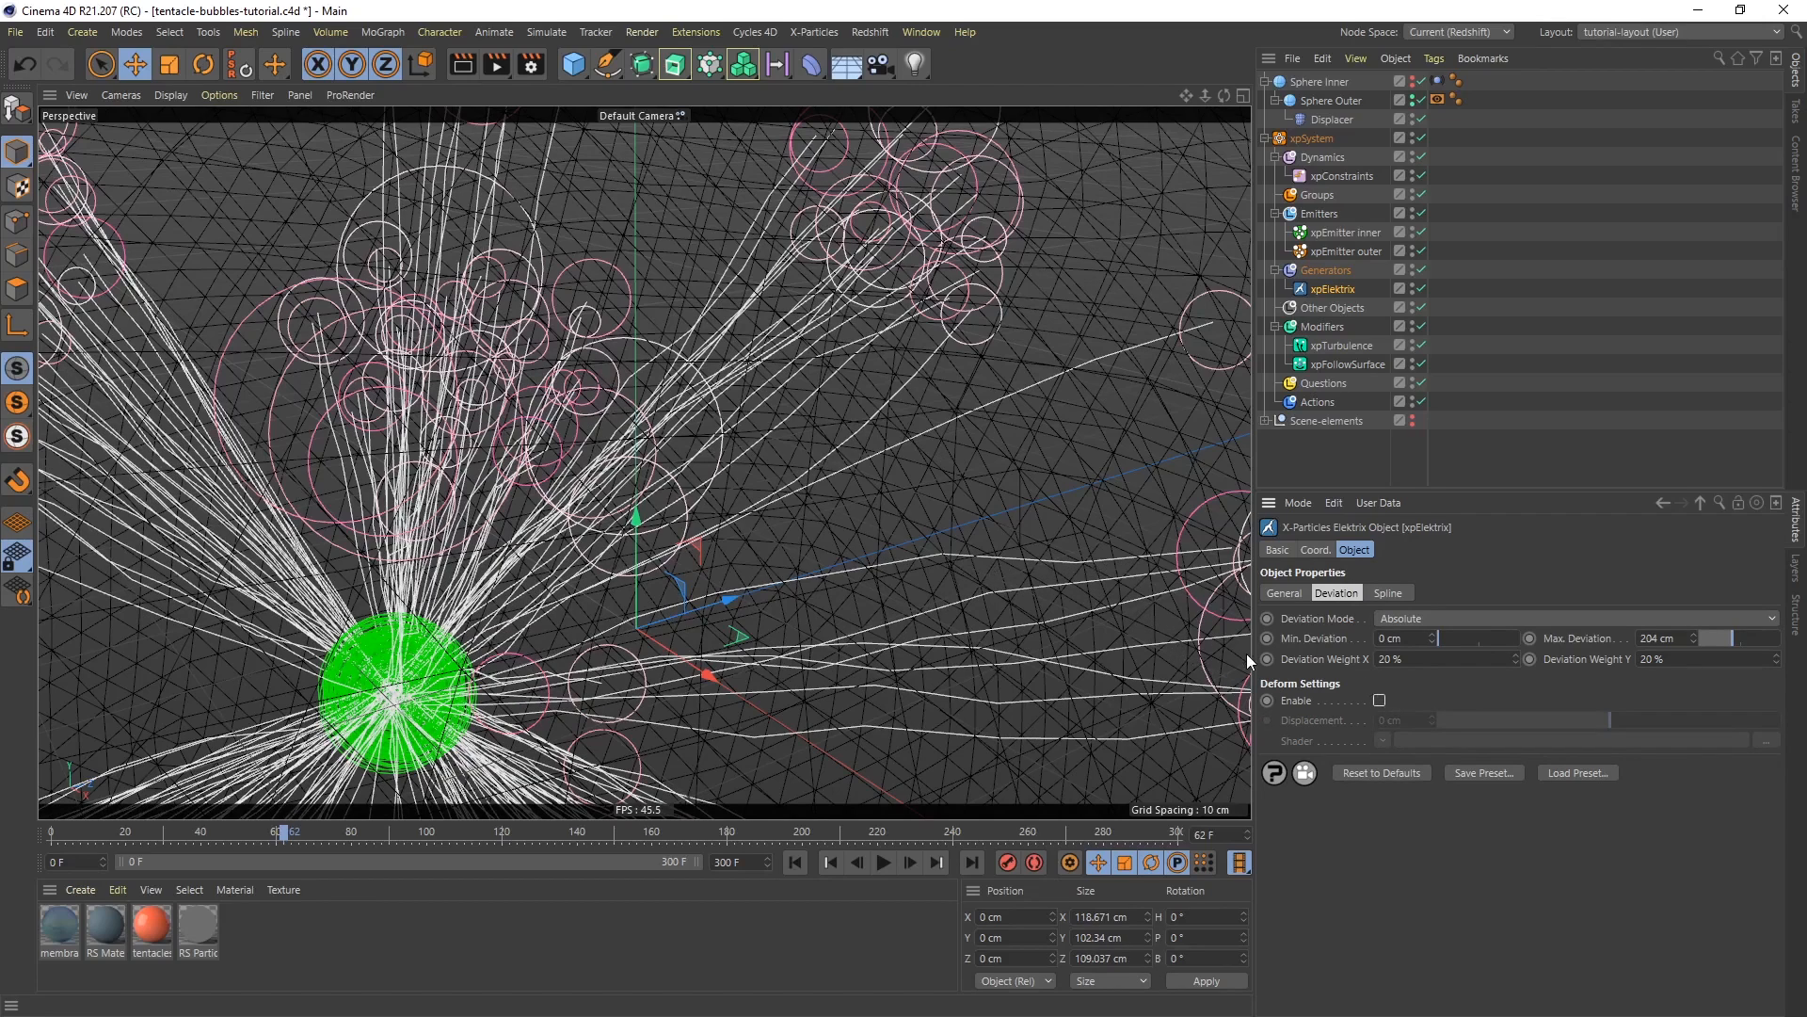
left_click(1381, 701)
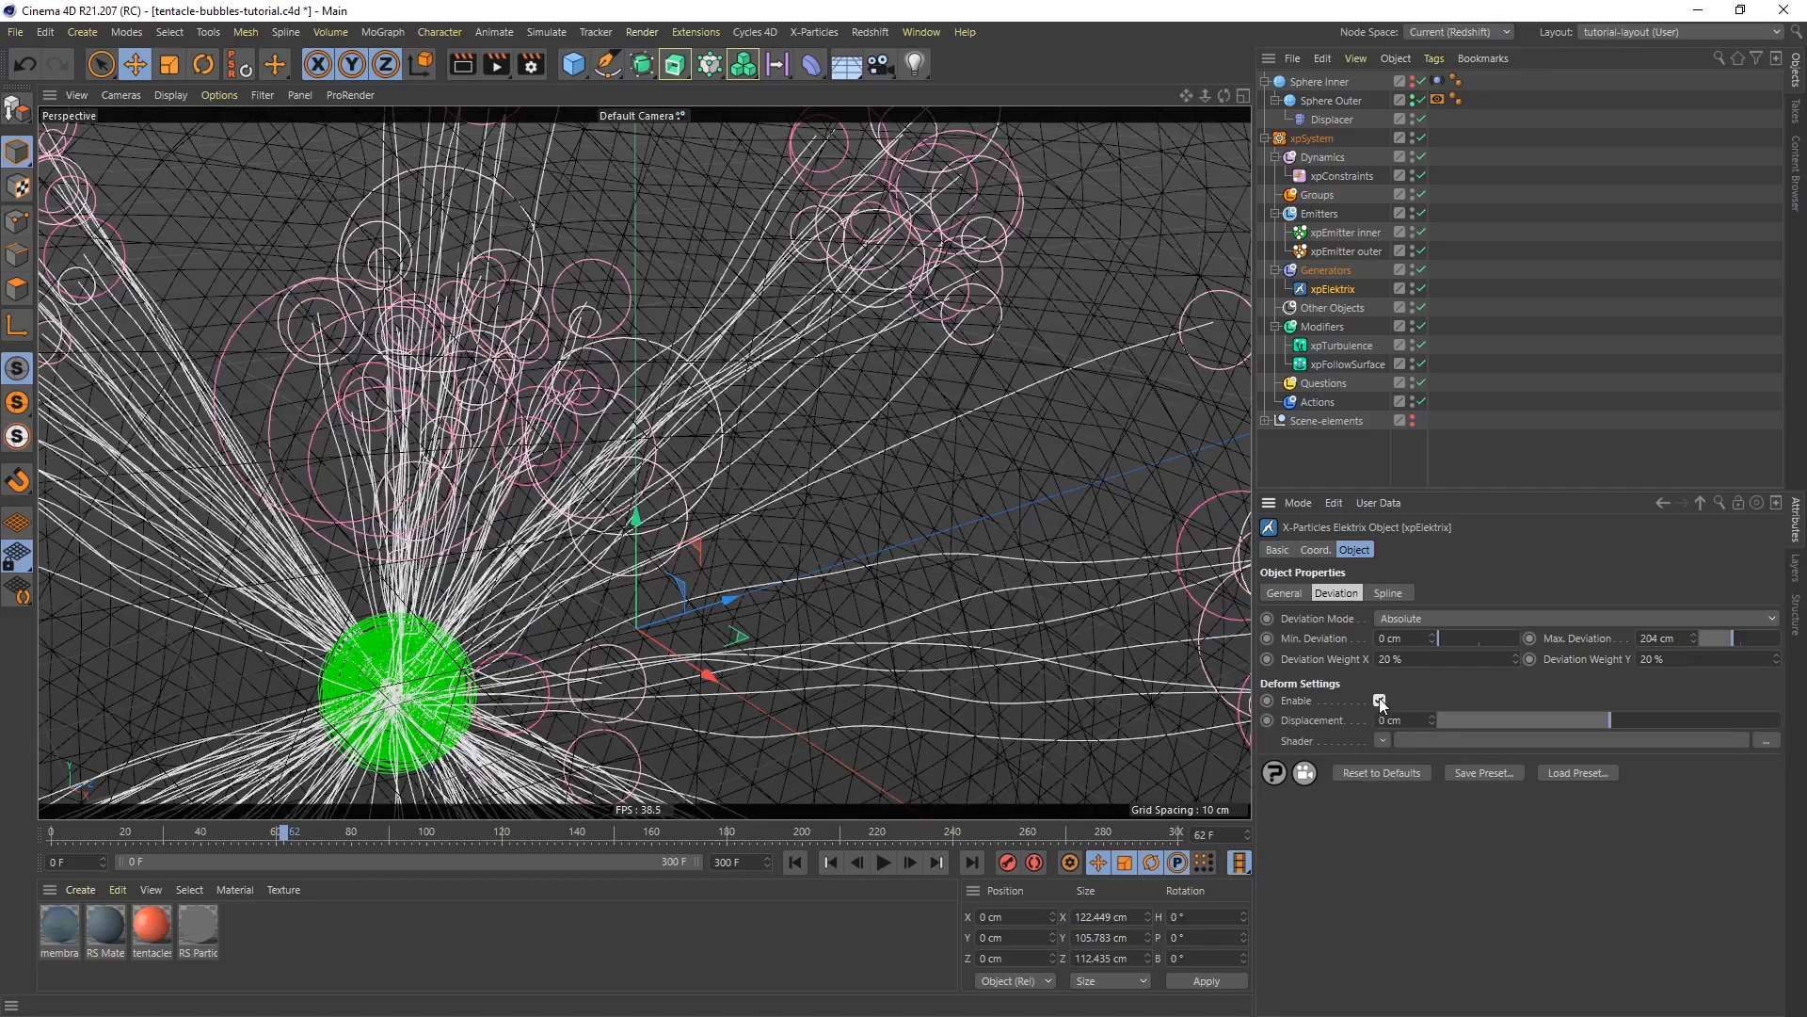
Frame the whole outer sphere and replay the simulation from the start to review the tentacle motion
right_click_drag(565, 311, 562, 488, "alt")
middle_click_drag(561, 492, 724, 496, "alt")
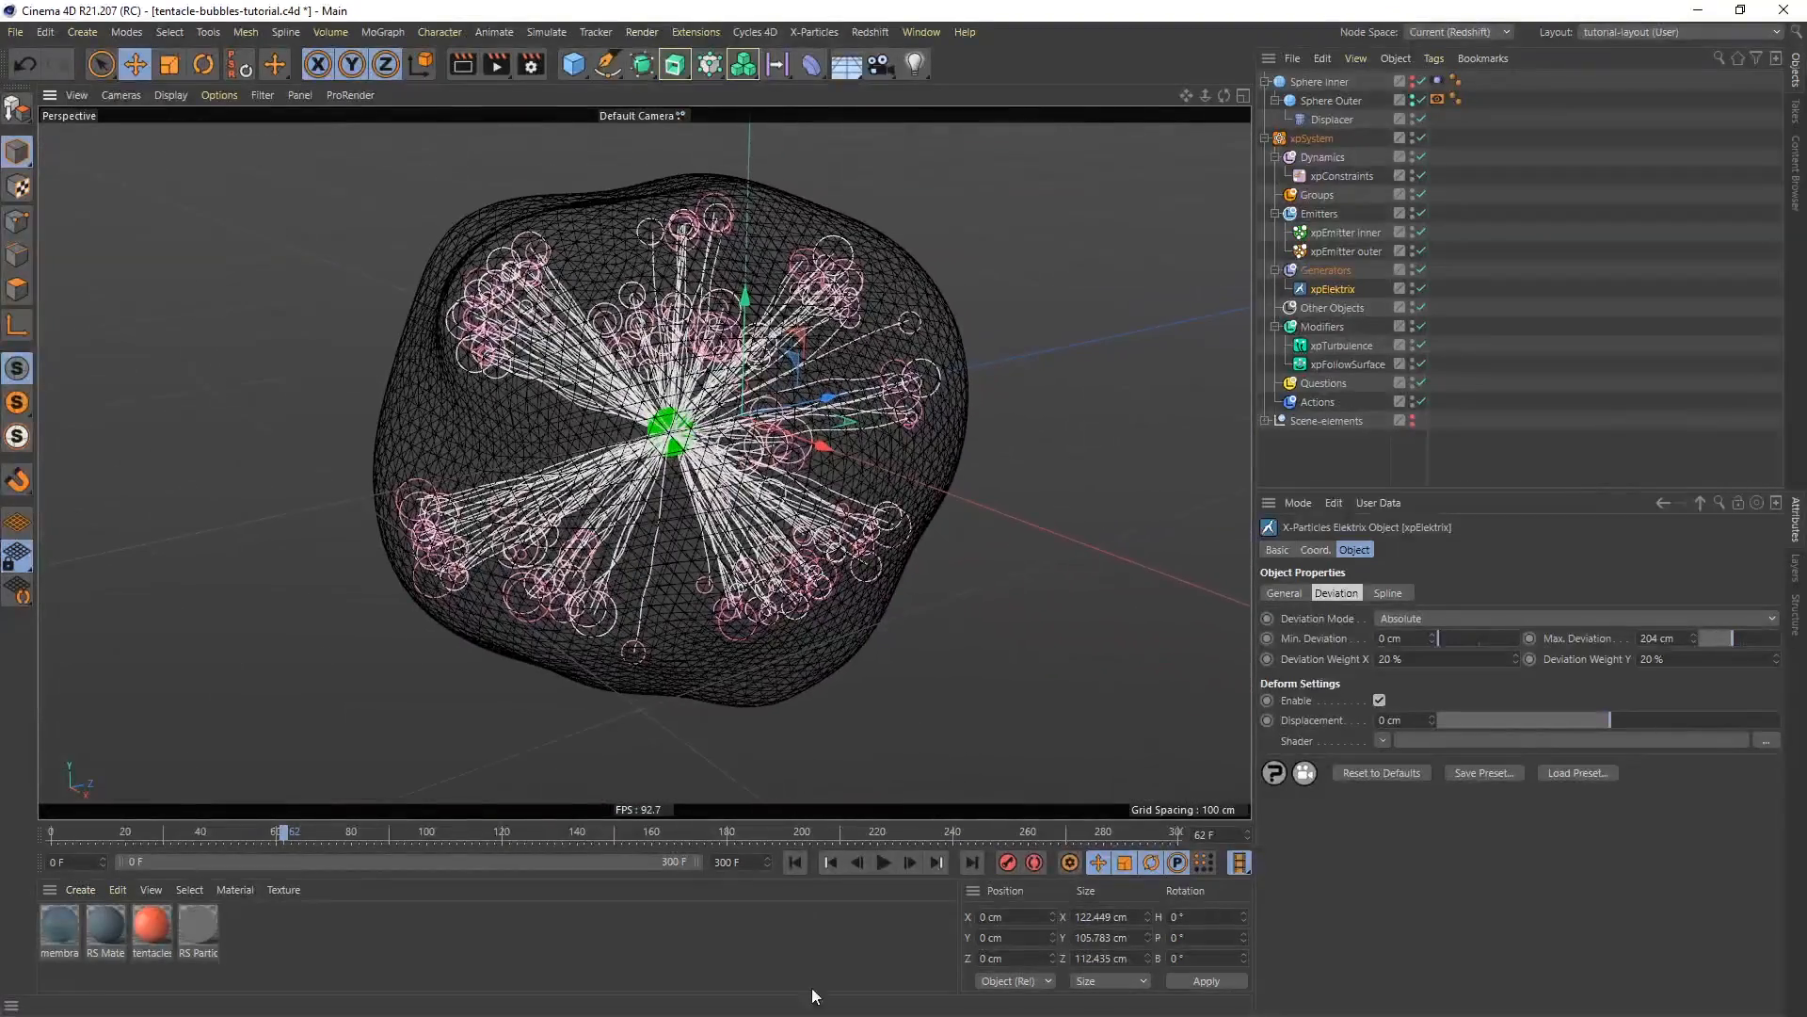
left_click(796, 863)
left_click(883, 861)
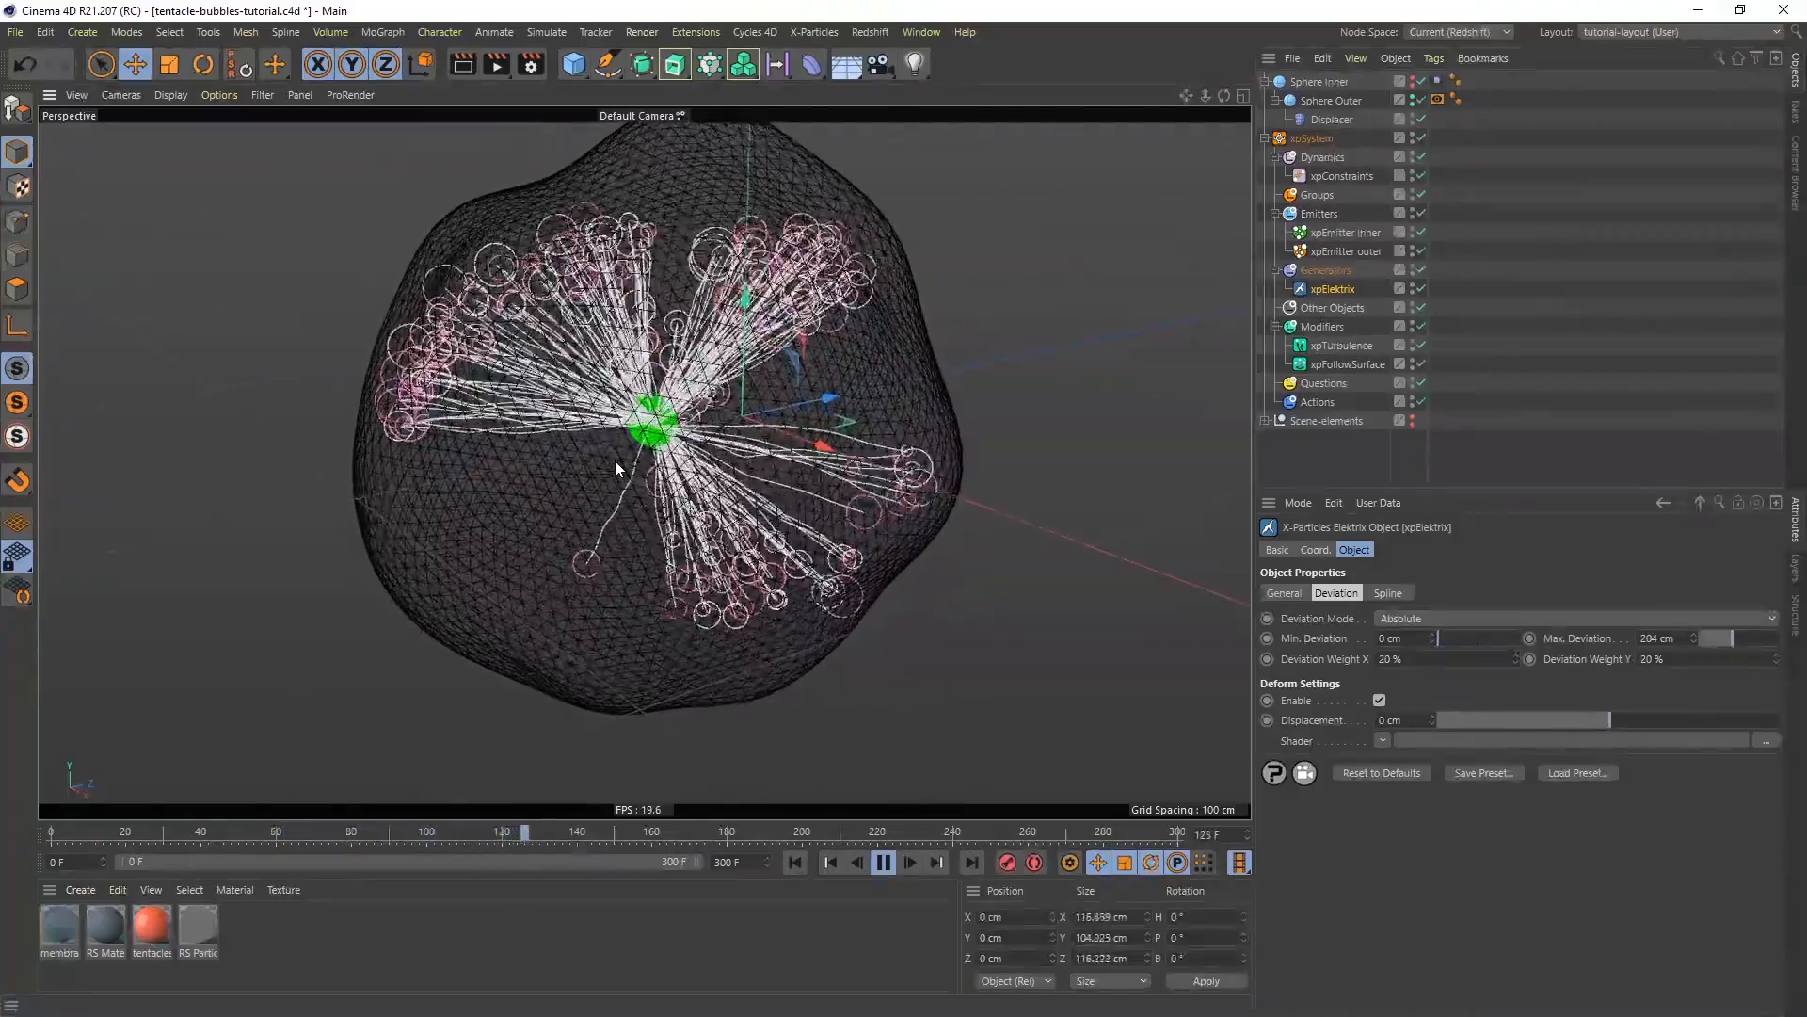
left_click(883, 860)
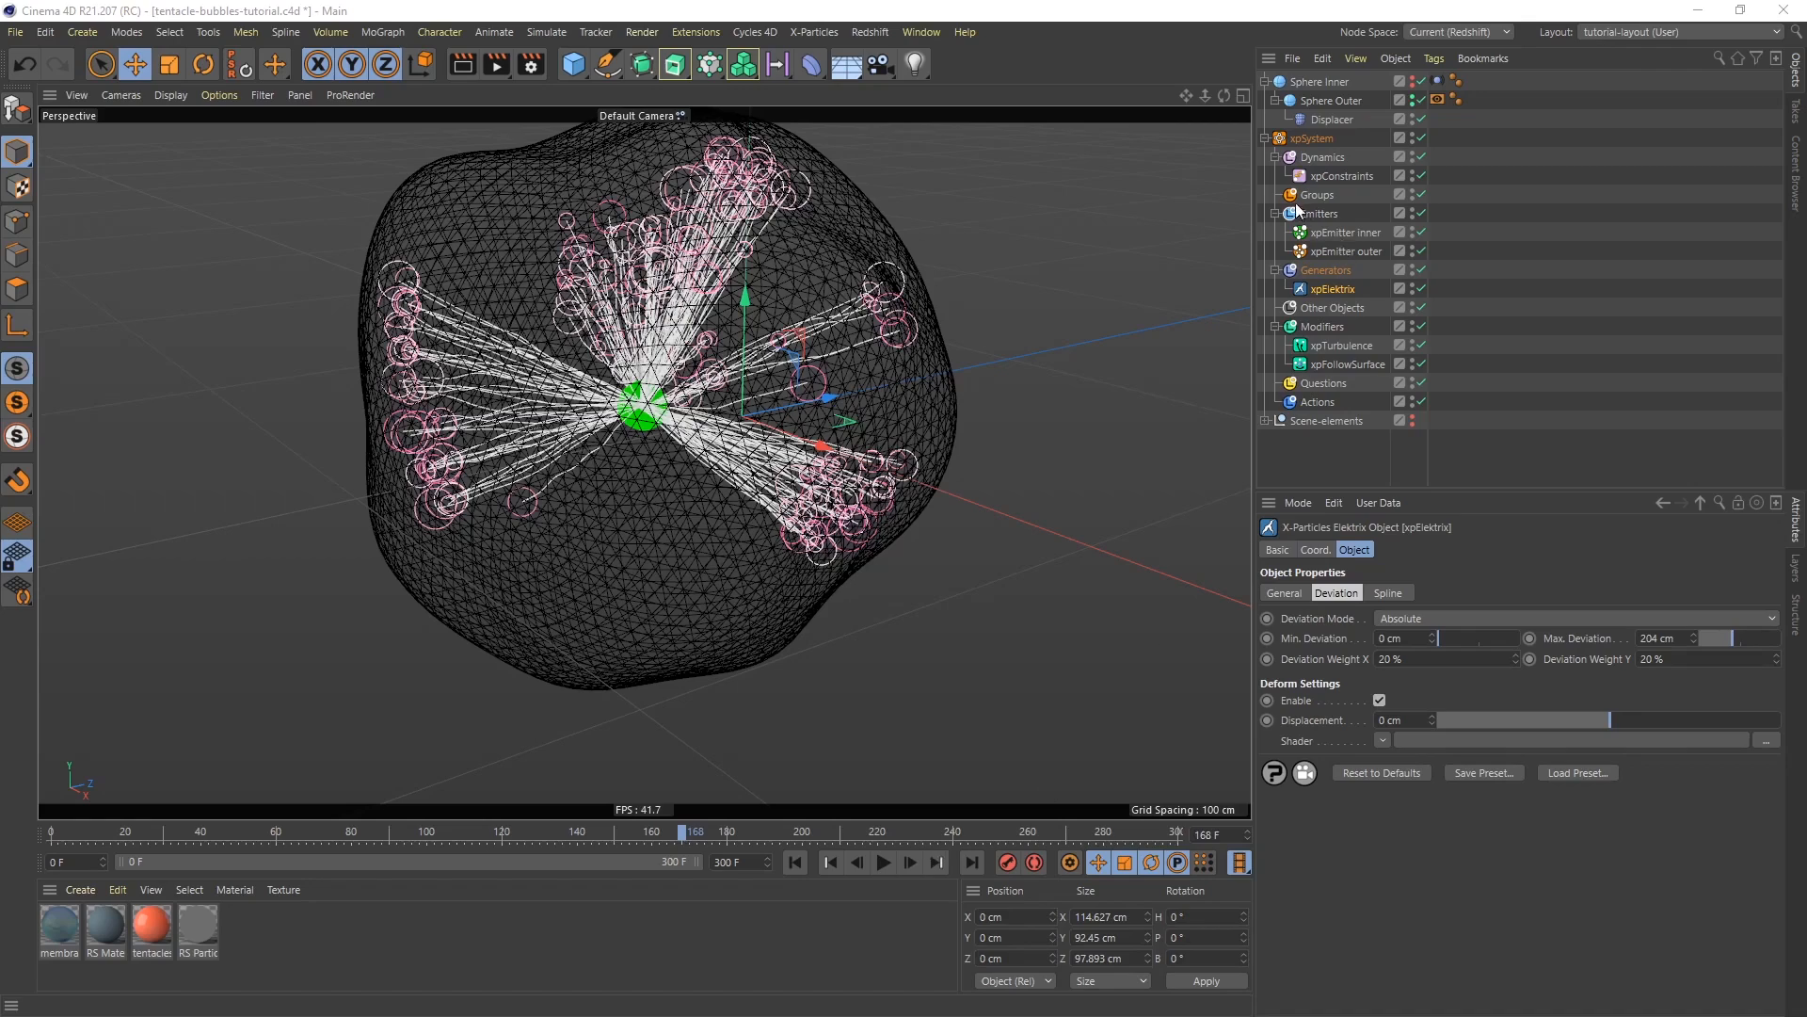
Collapse the xpSystem and Sphere Inner hierarchies and show the Scene-elements group with its camera and lights in the viewport
left_click(1265, 138)
left_click(1265, 82)
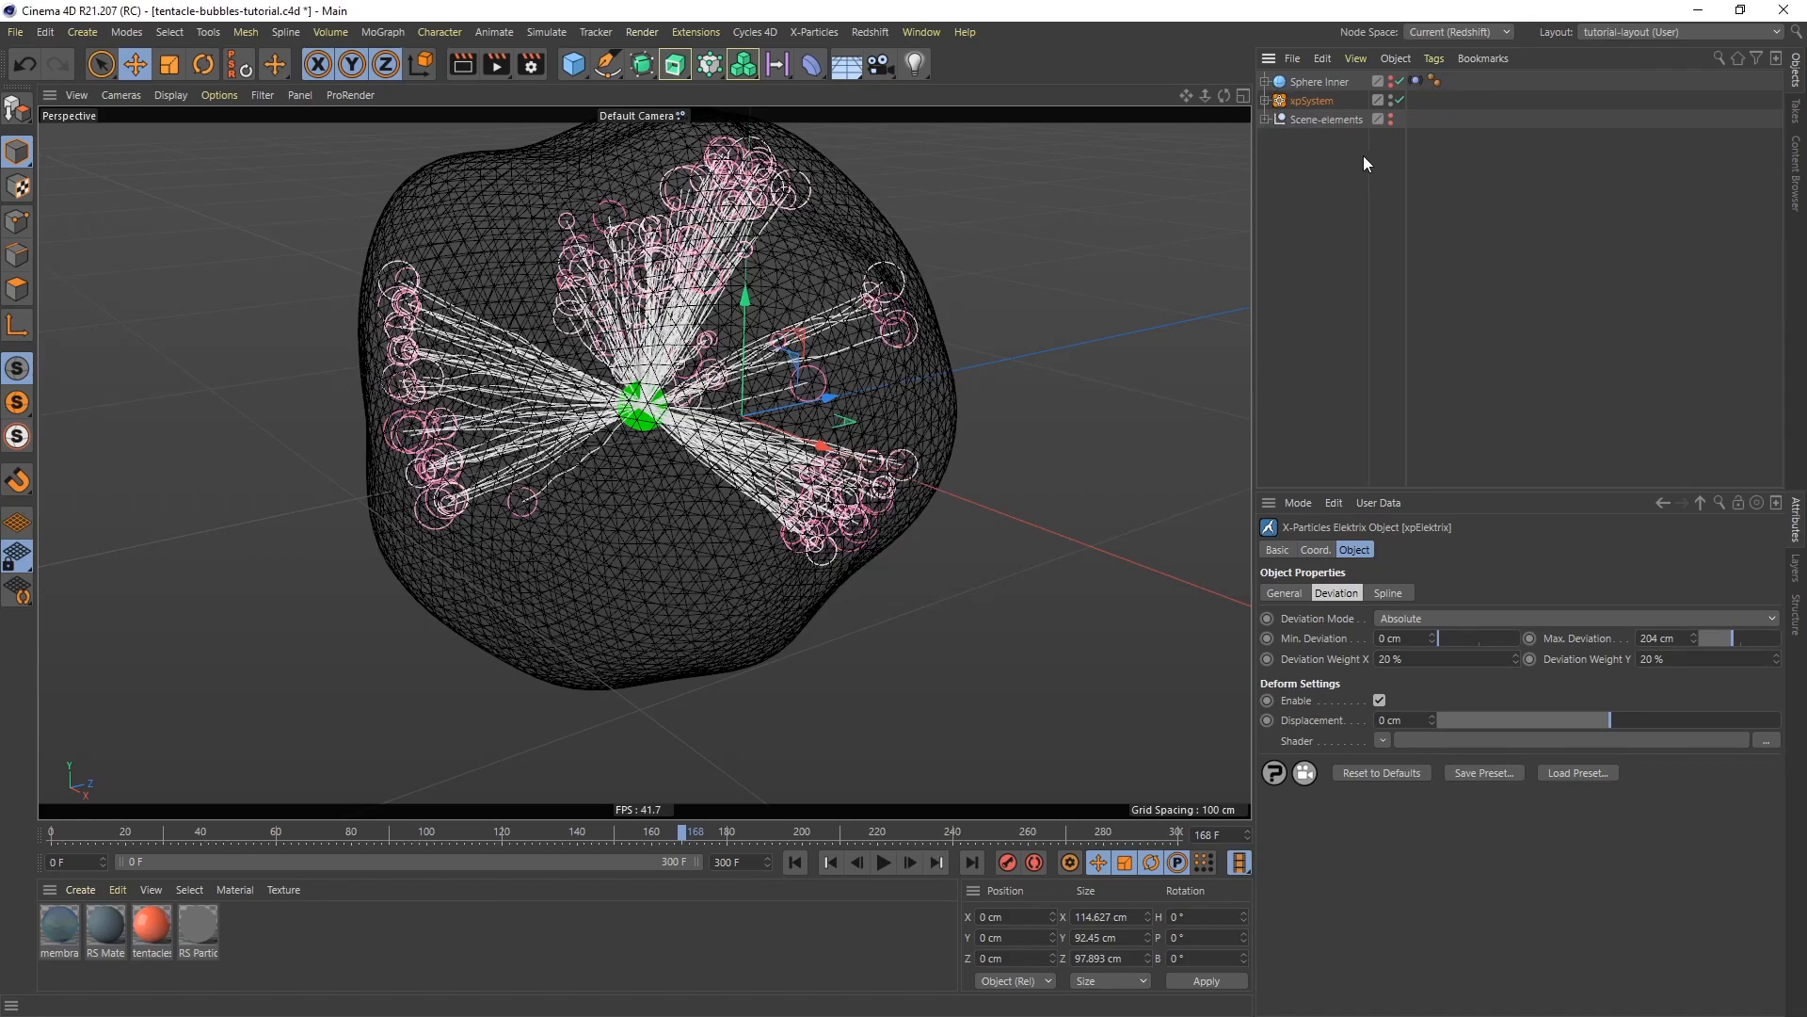
left_click(1391, 115)
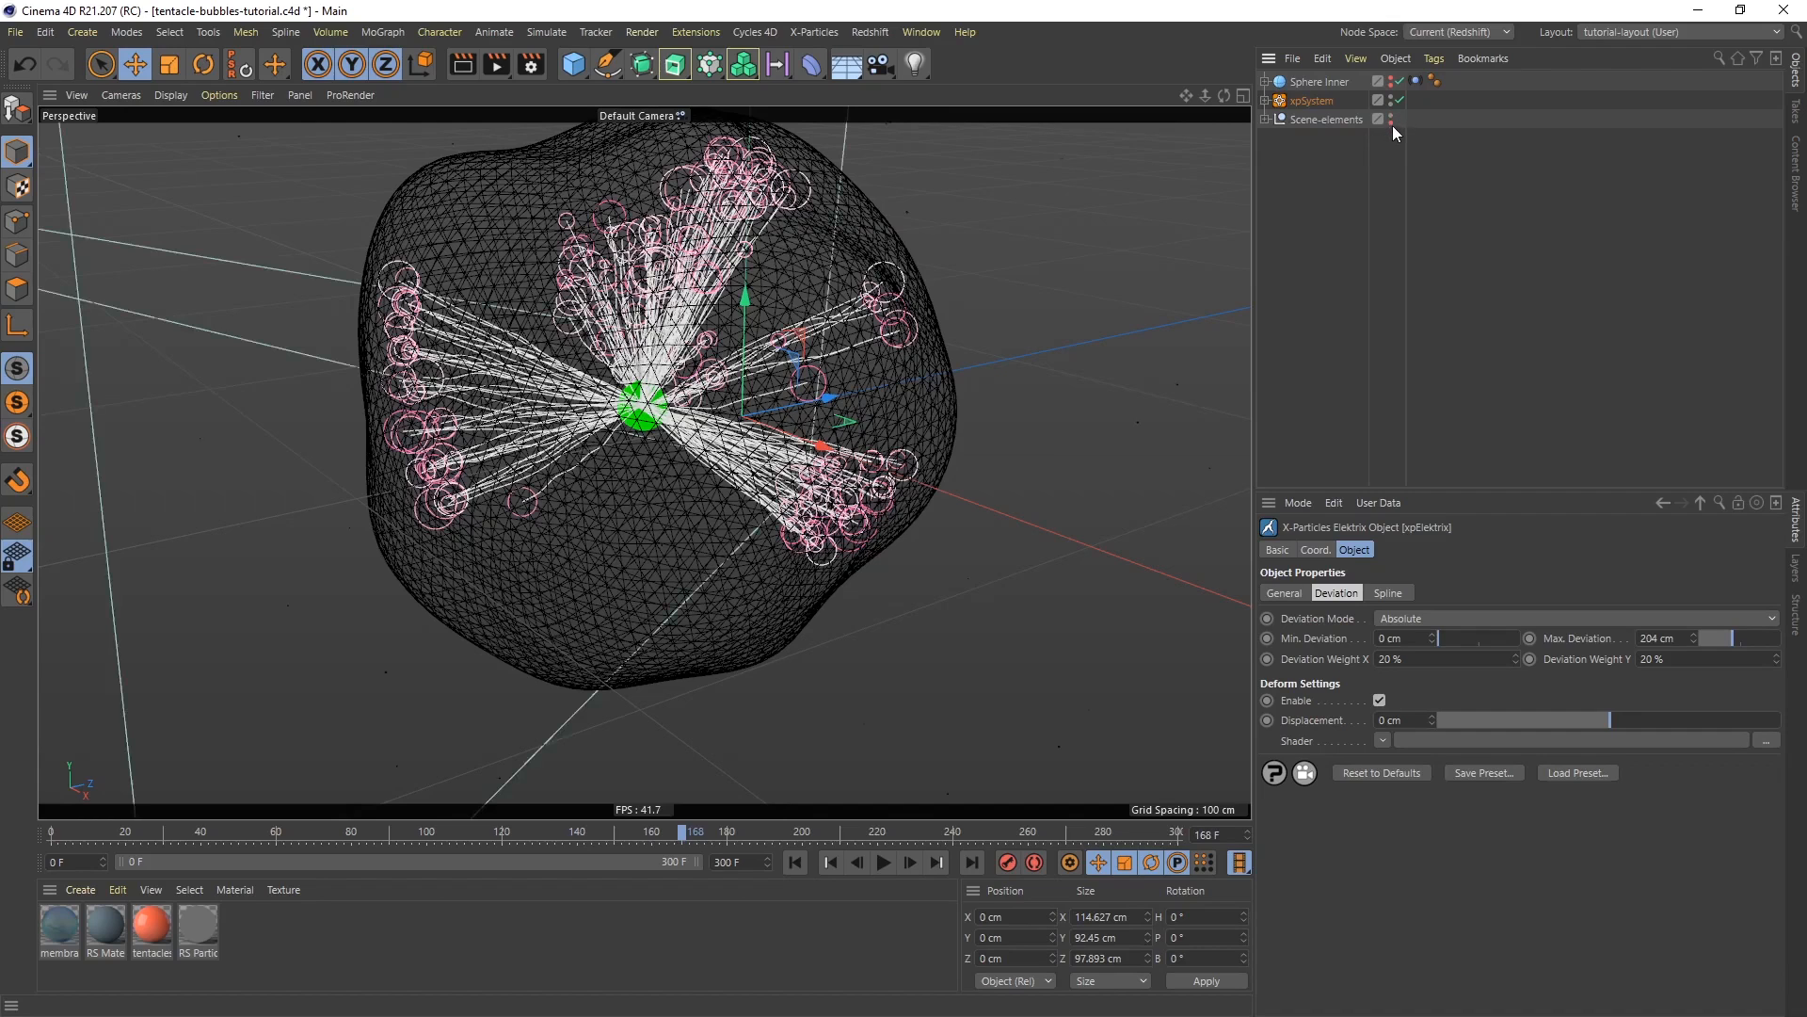
scroll(744, 452, "down", 8)
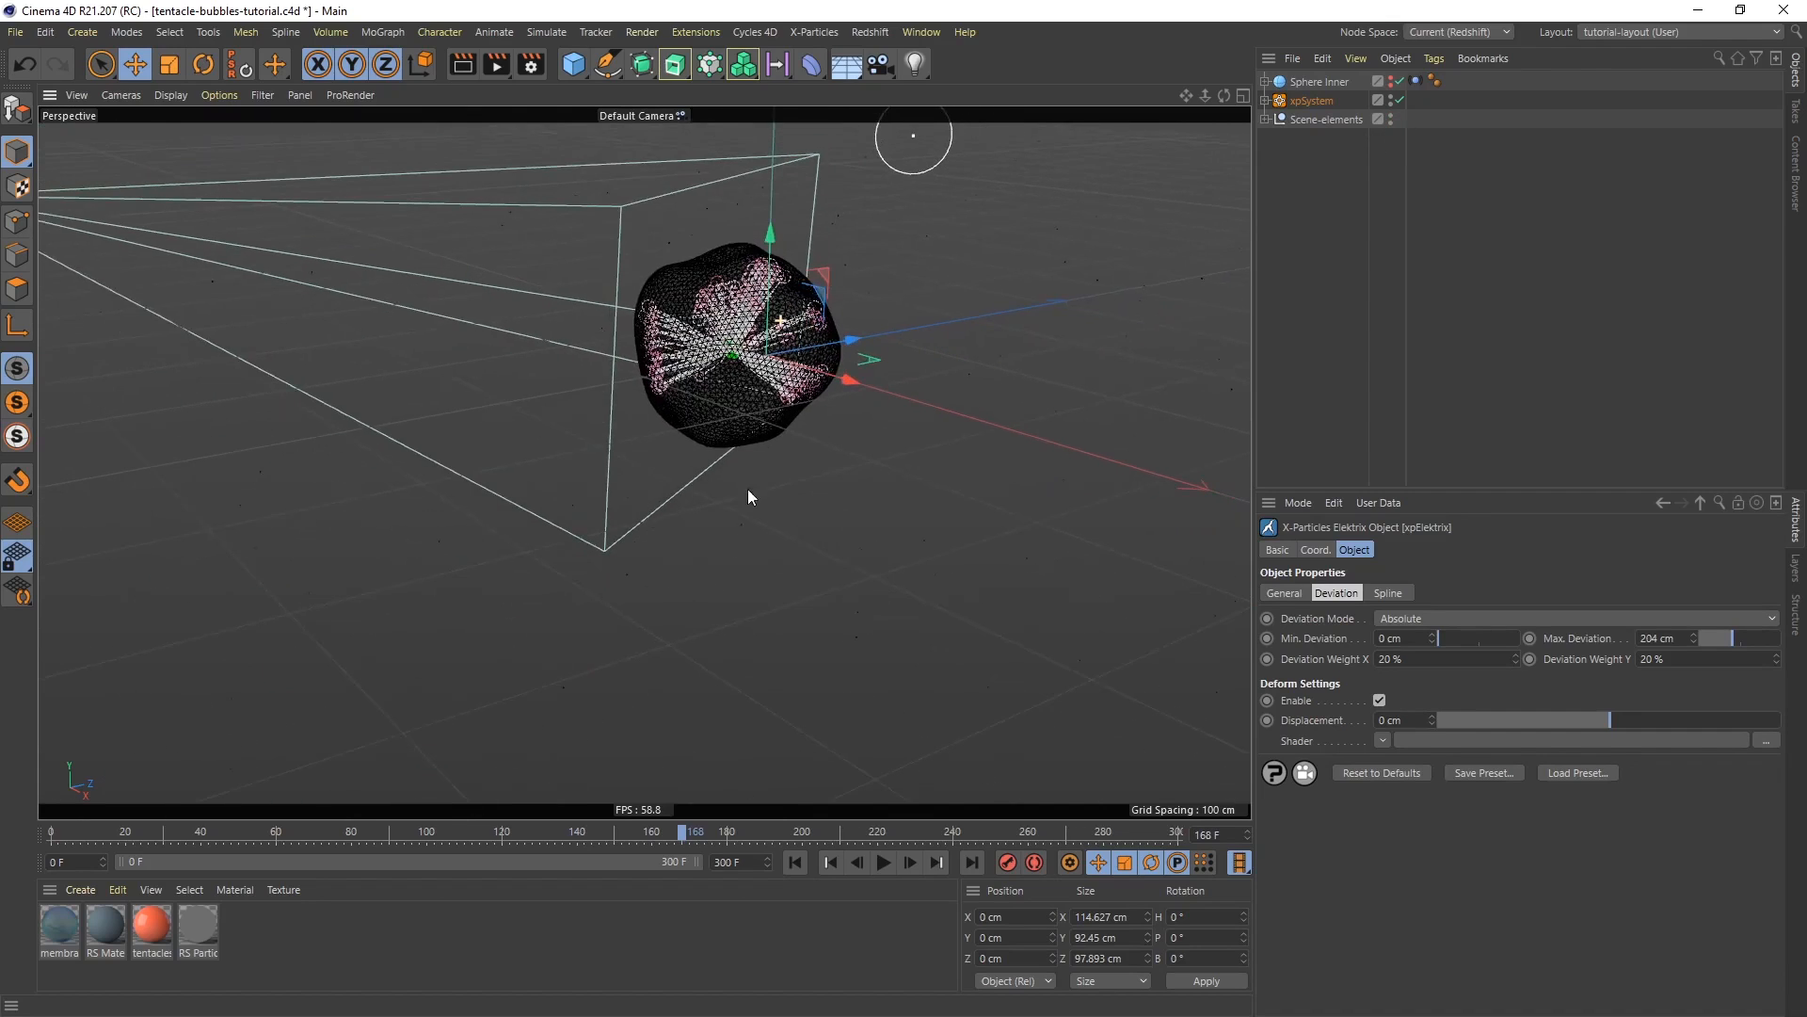
middle_click_drag(661, 343, 707, 510, "alt")
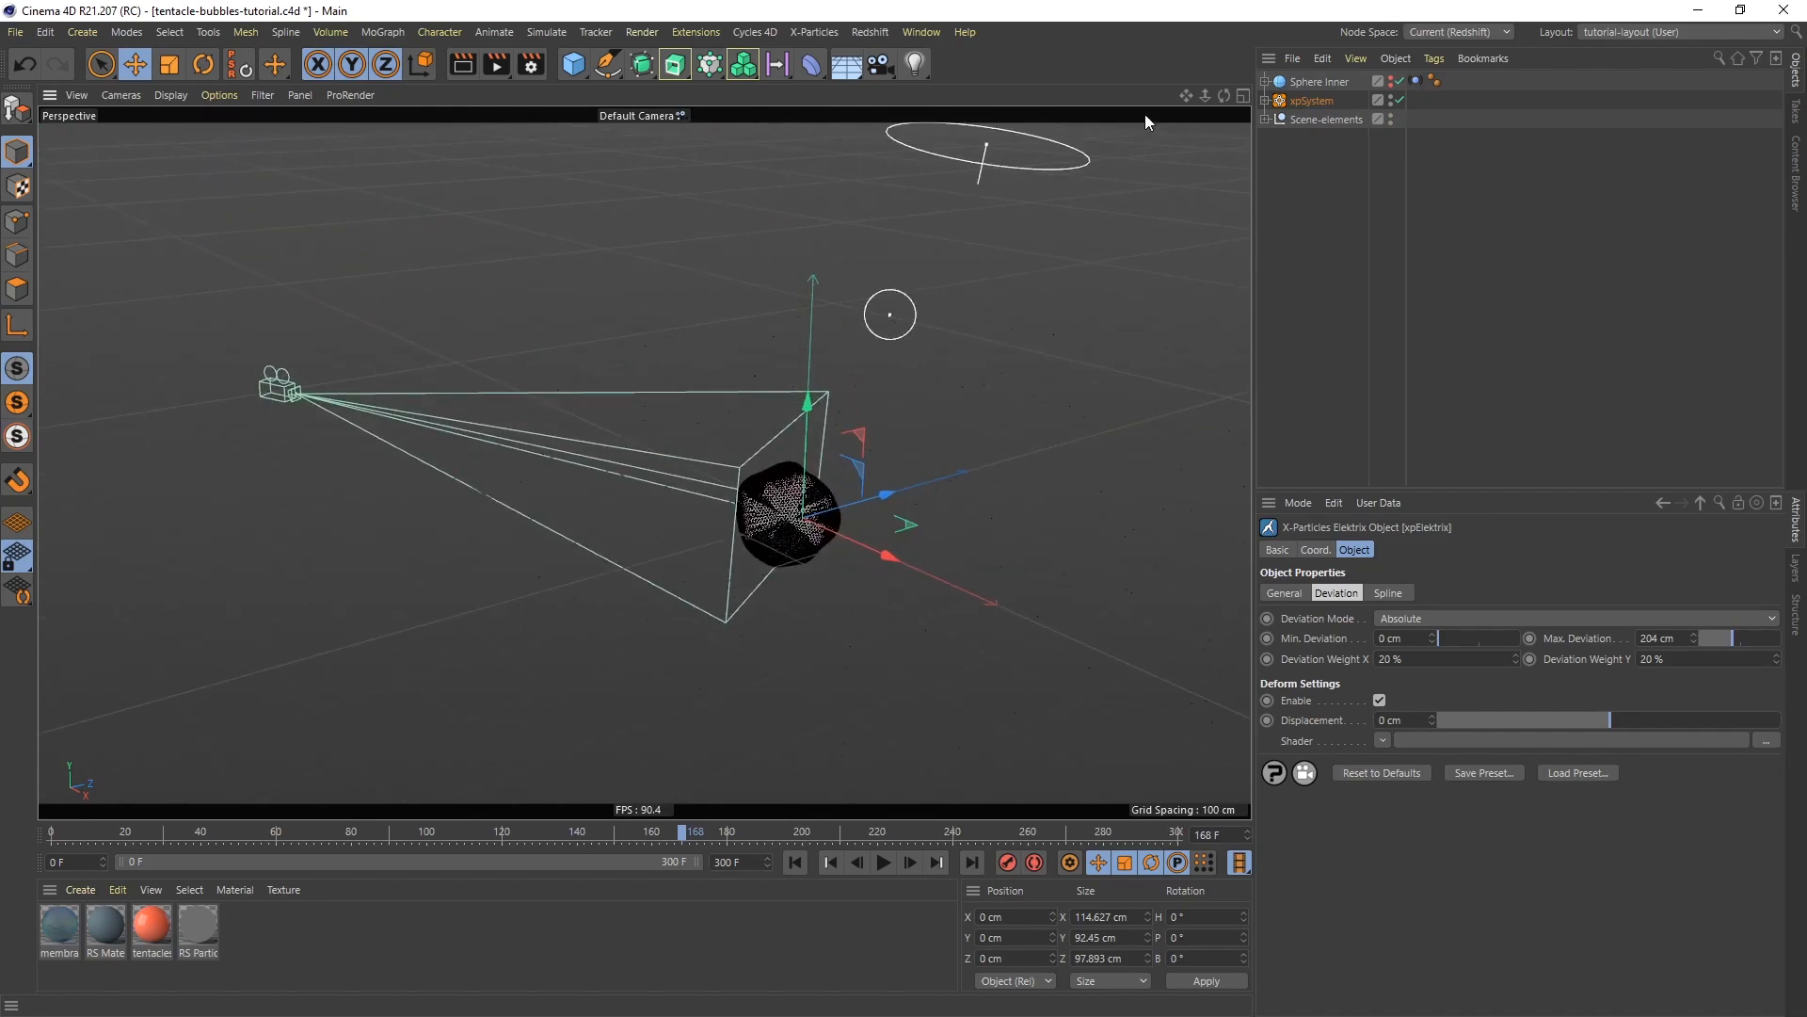
Expand the Scene-elements group, including cloner debris and its Cloner, and examine the lights, camera and debris setup around the sphere
left_click(1264, 119)
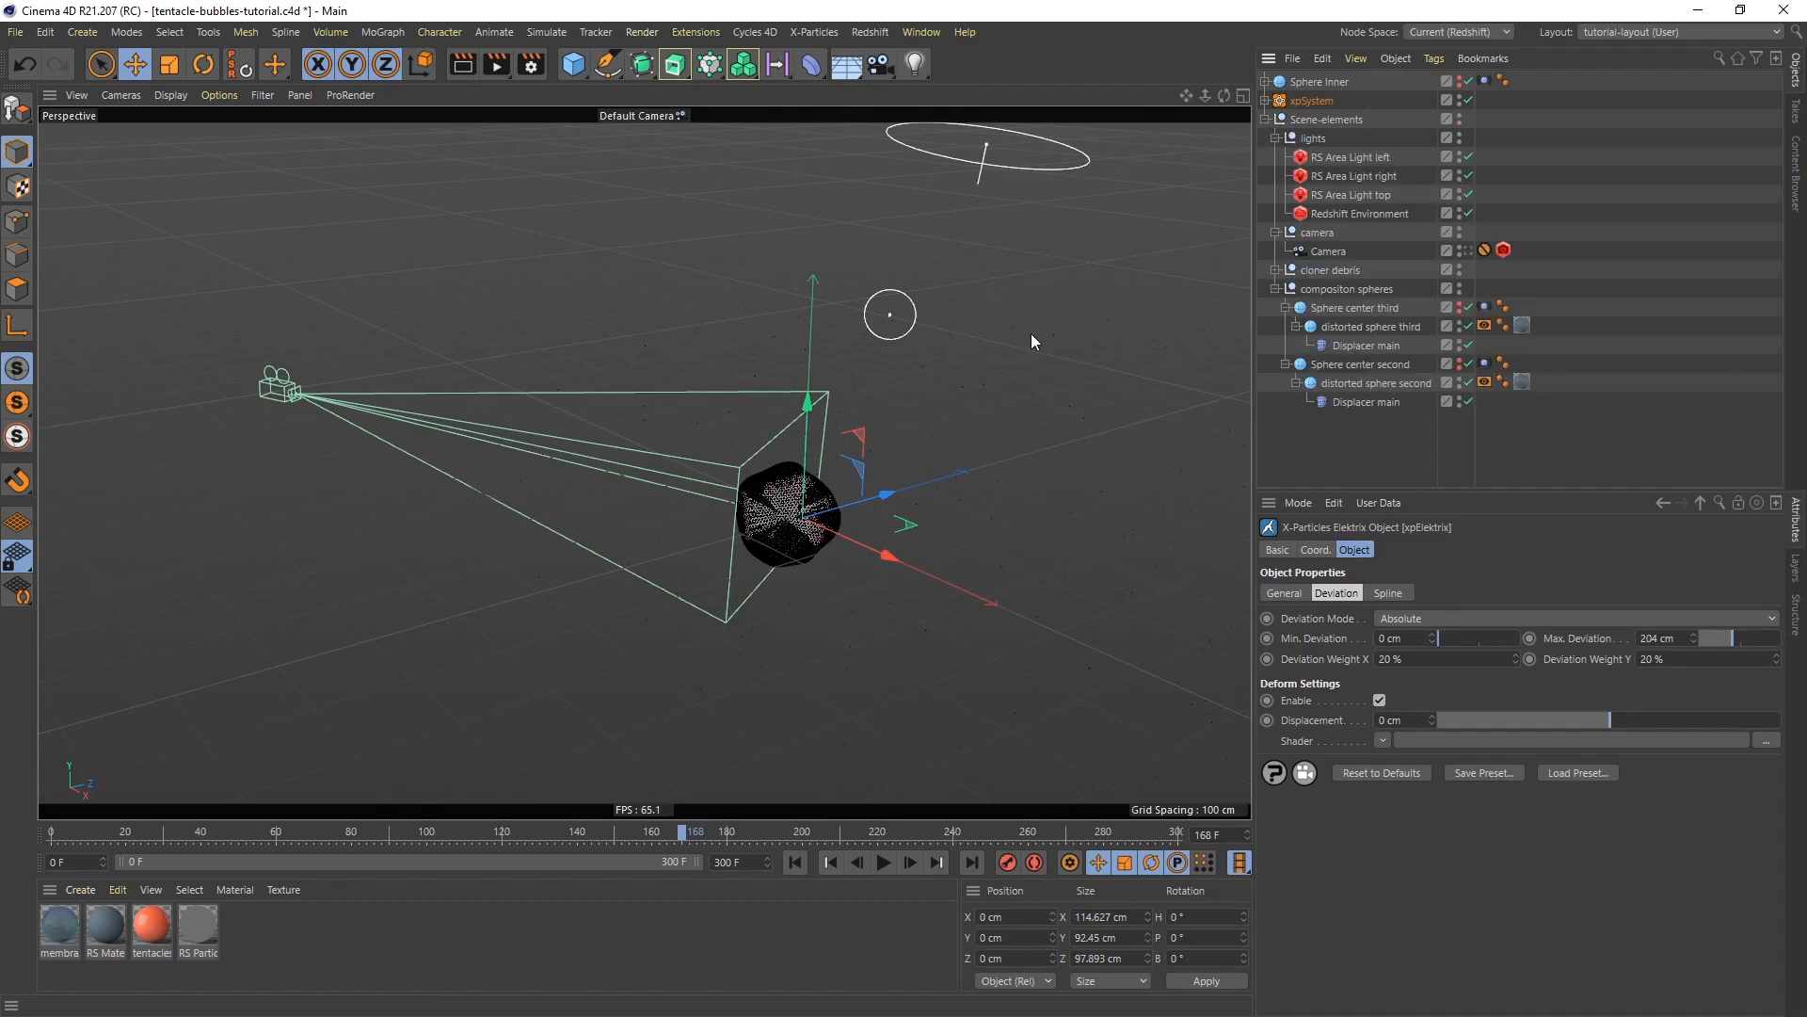
left_click_drag(488, 432, 774, 468, "alt")
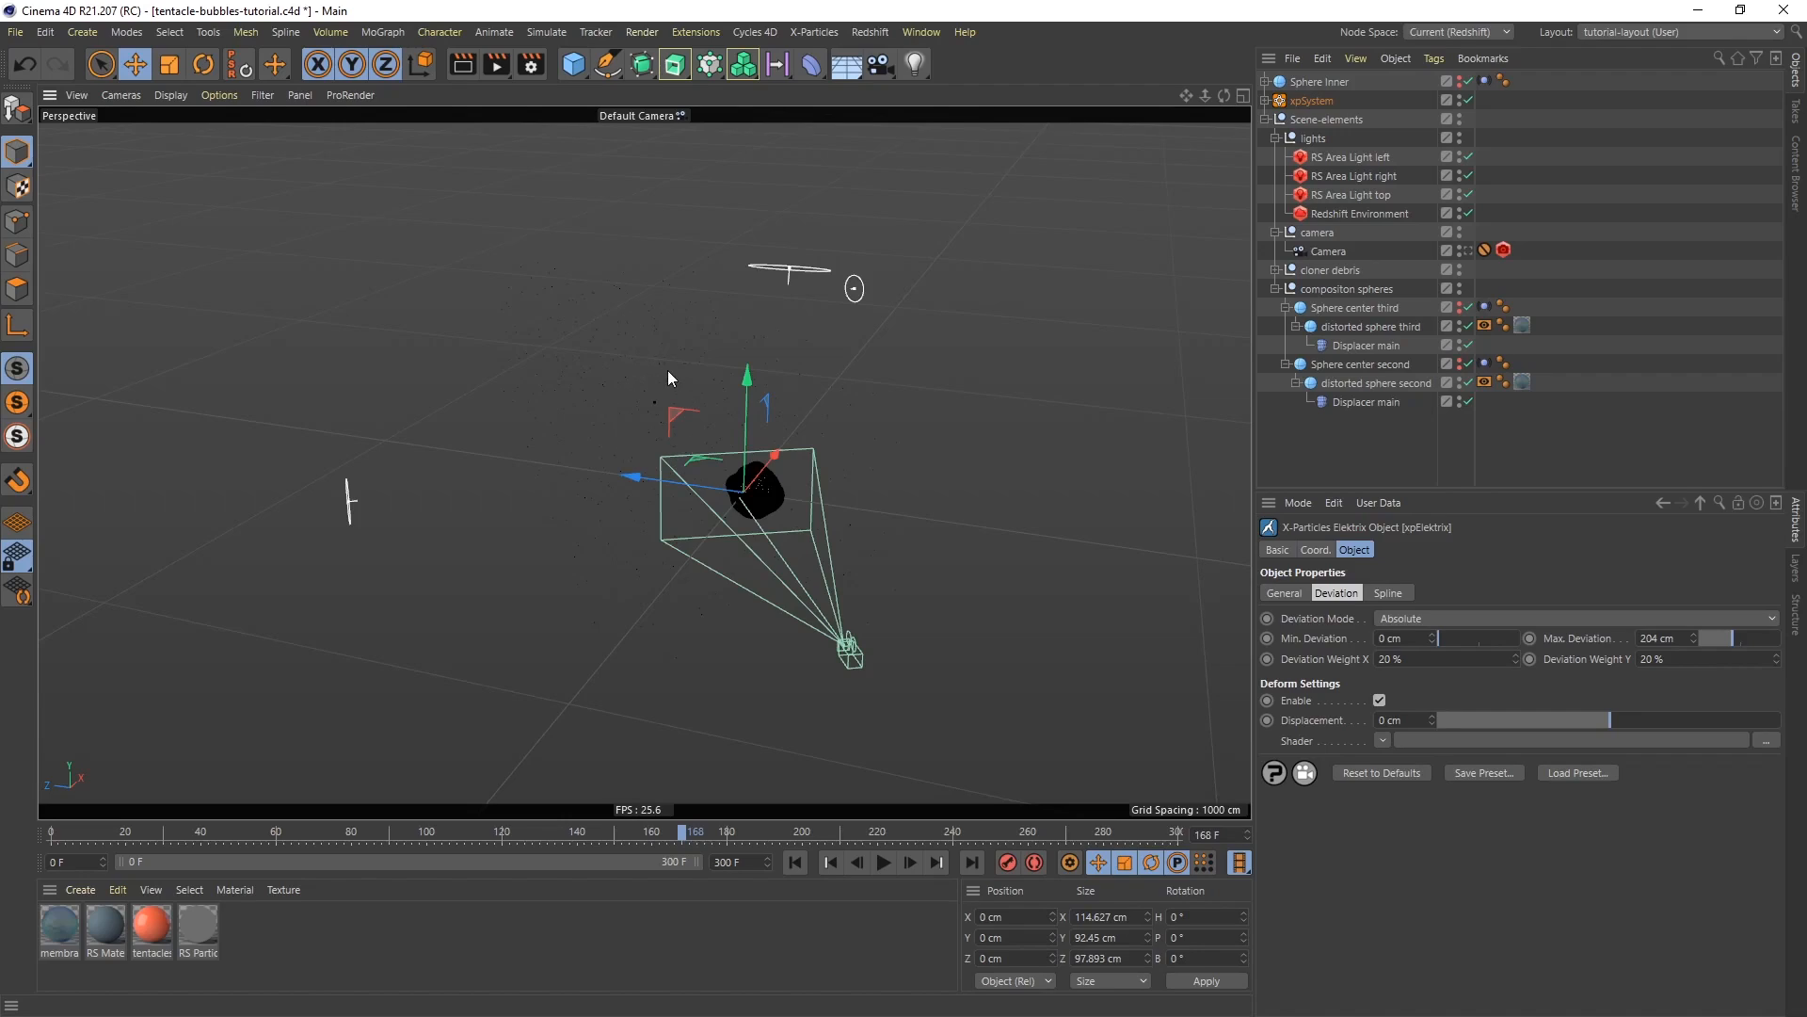
left_click(1276, 270)
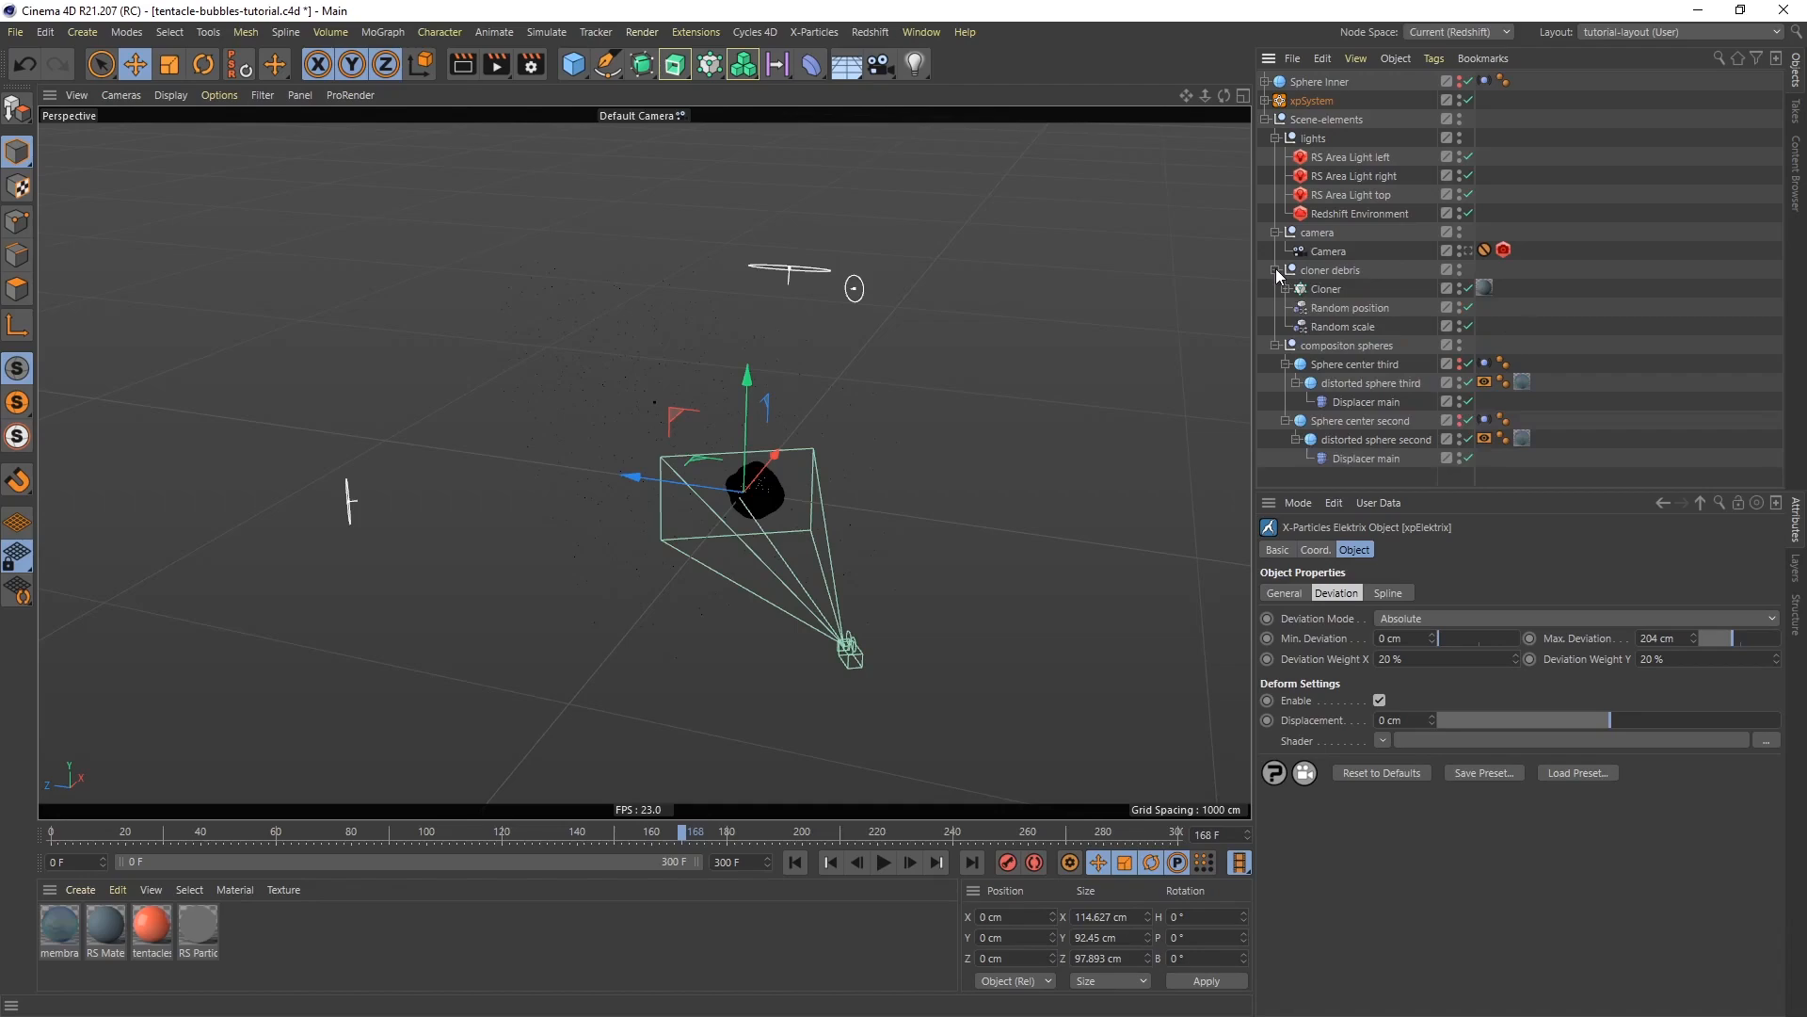
left_click(1286, 290)
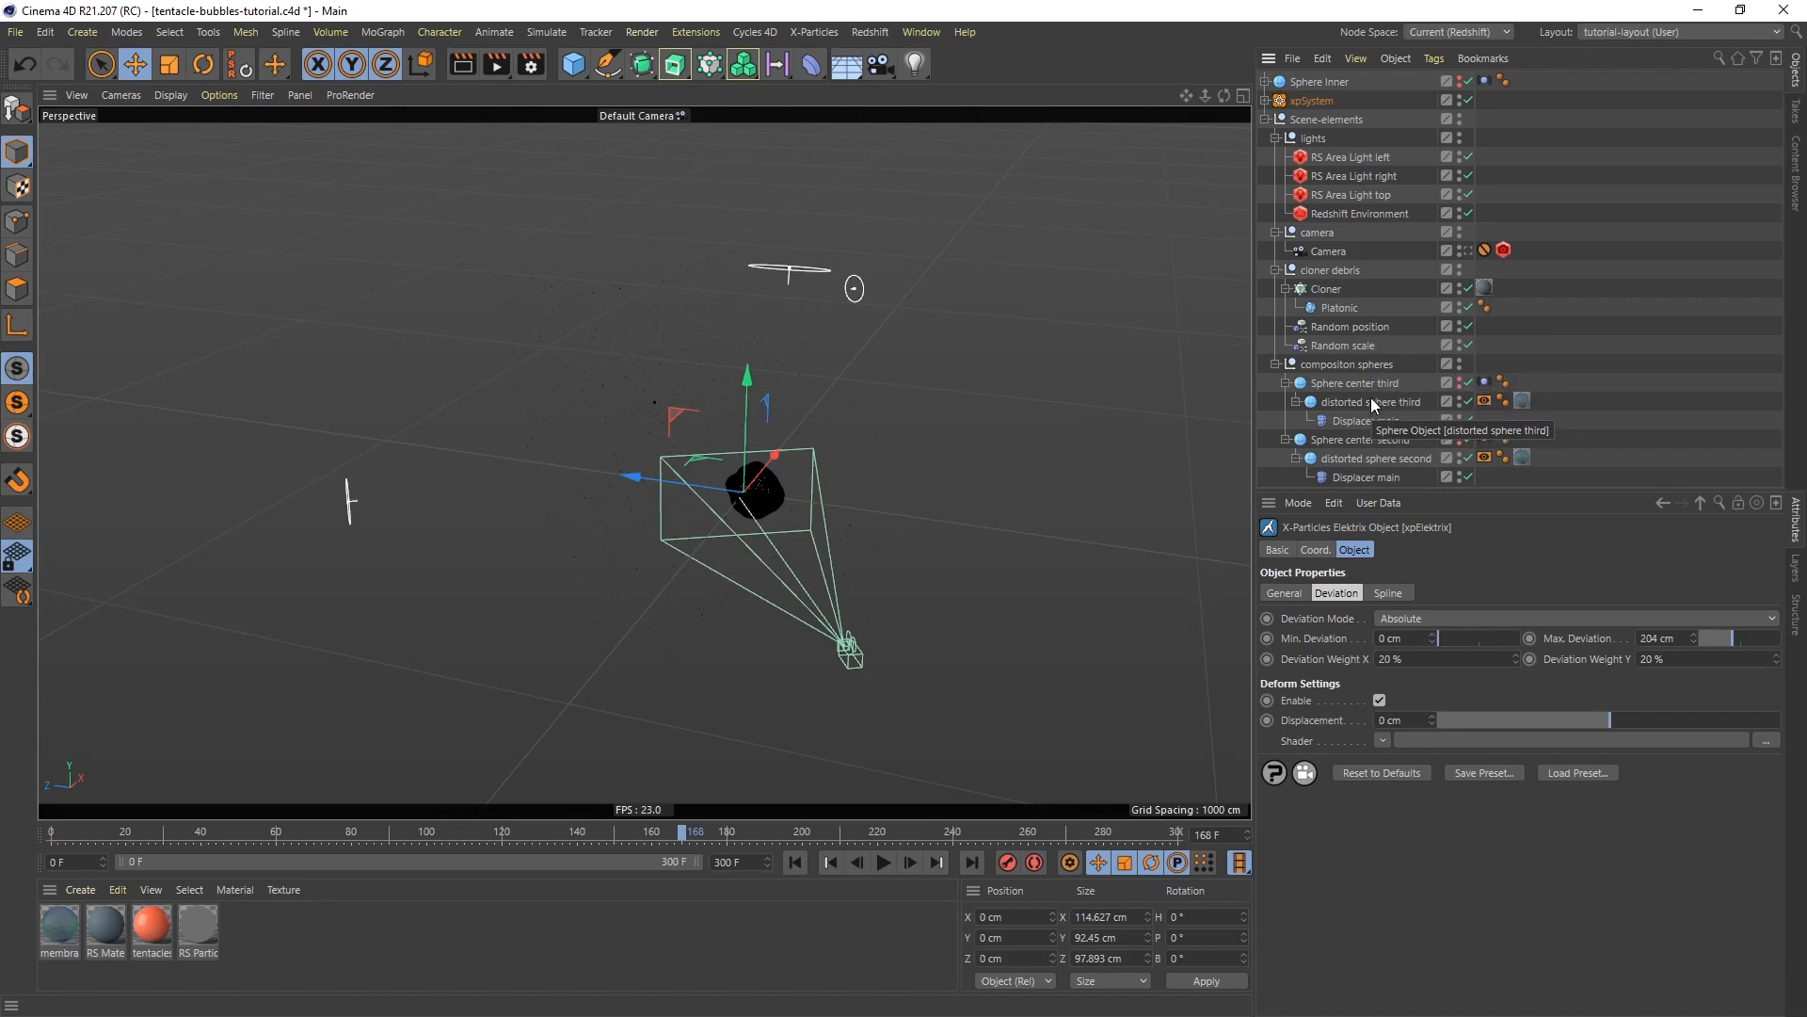
Turn on viewport visibility for the distorted sphere third and distorted sphere second composition objects
left_click(1459, 399)
left_click(1460, 405)
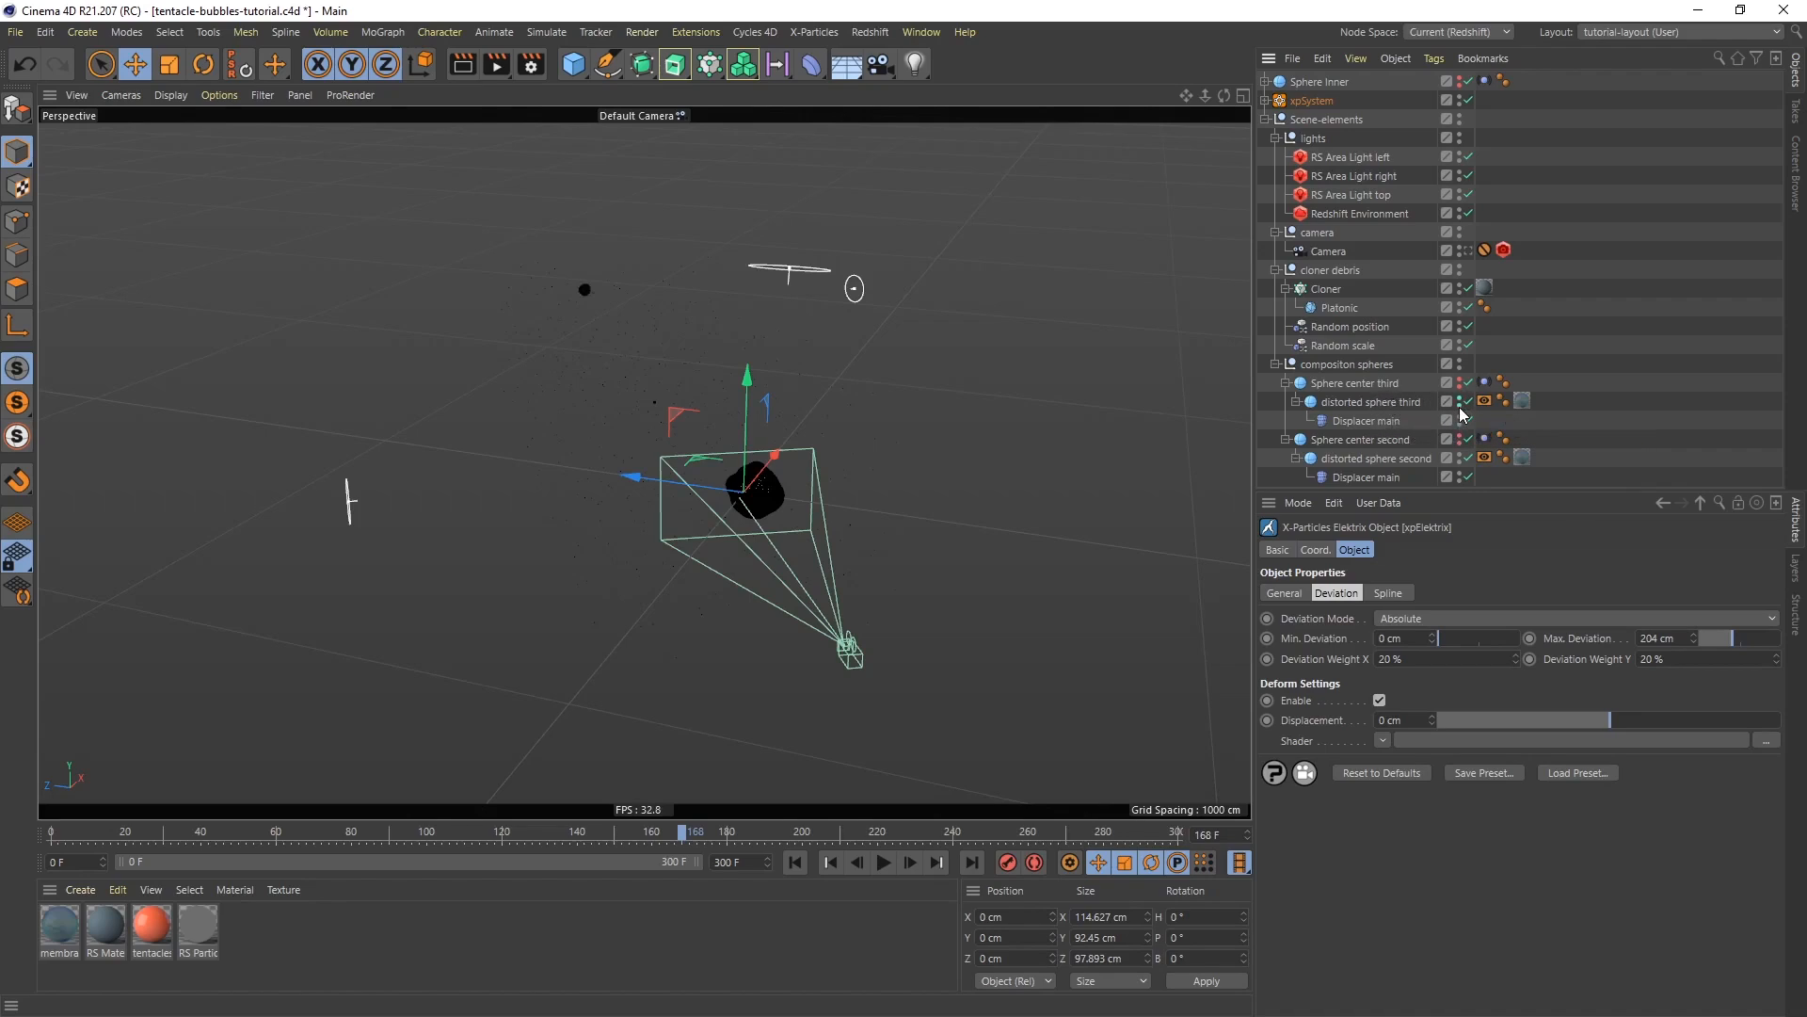
left_click(1460, 454)
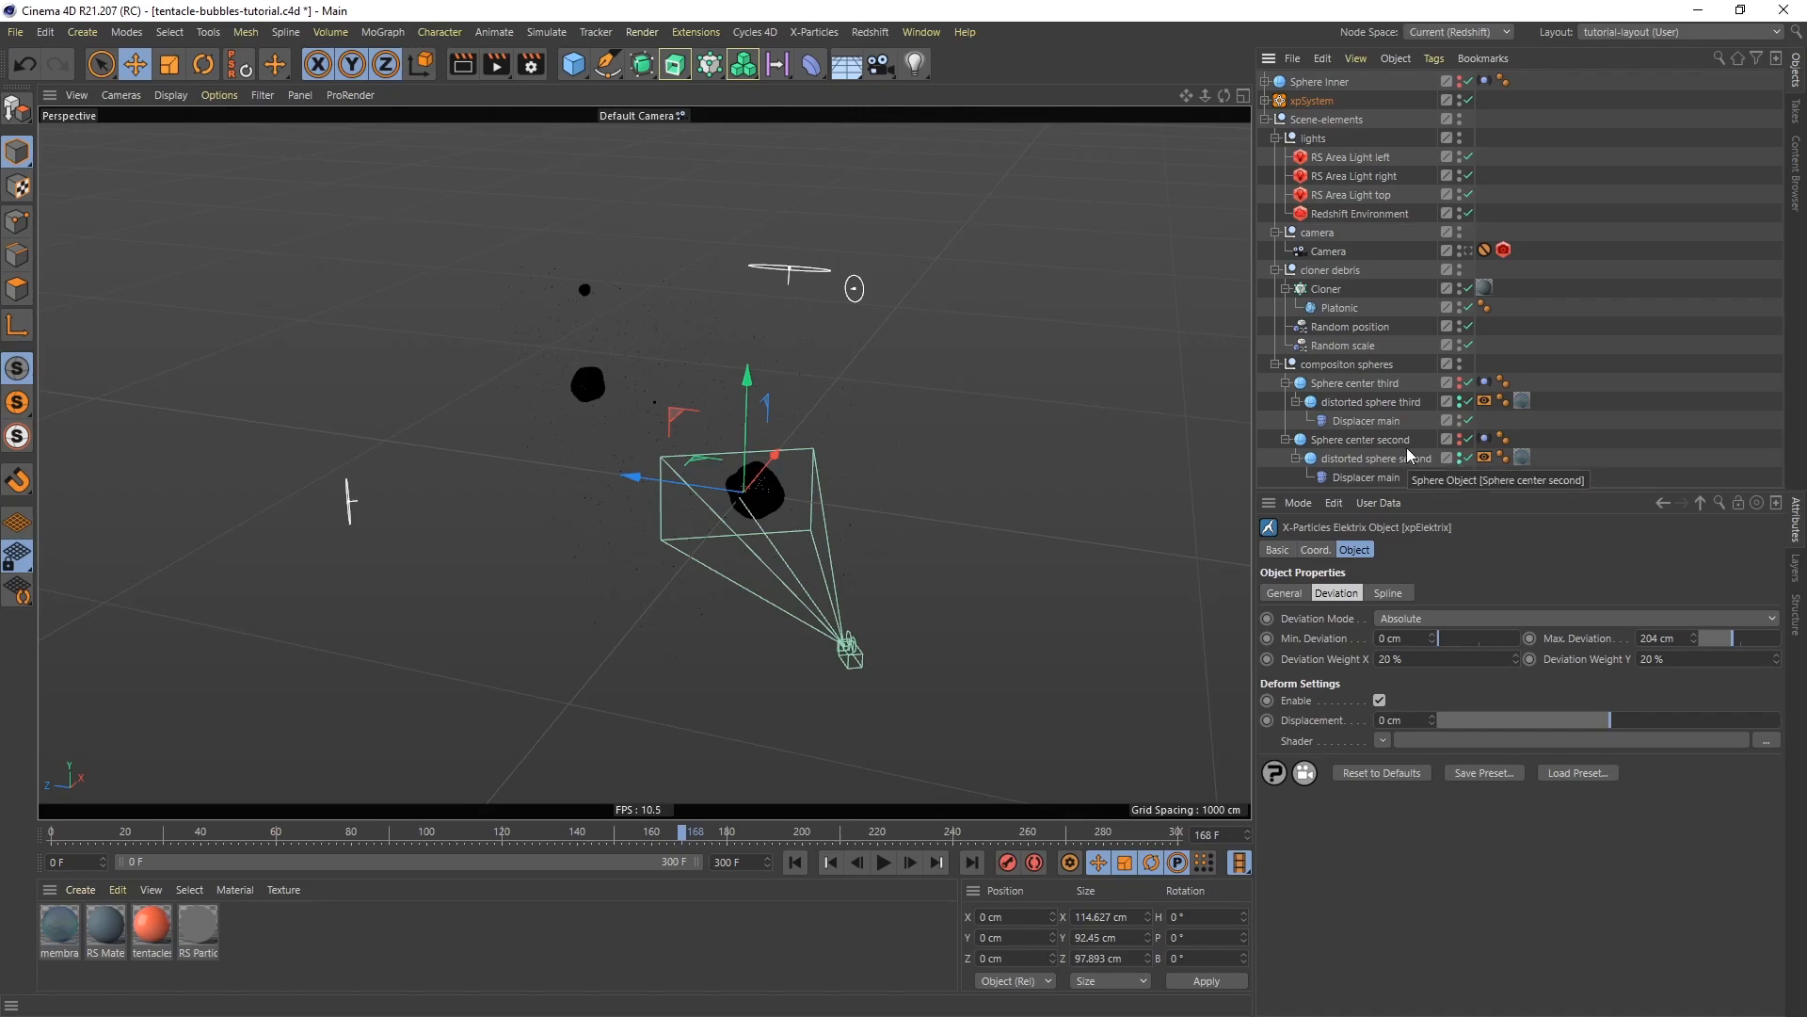
Inspect the Redshift Environment's general volume scattering settings and its tint colour without changing them
left_click(1357, 215)
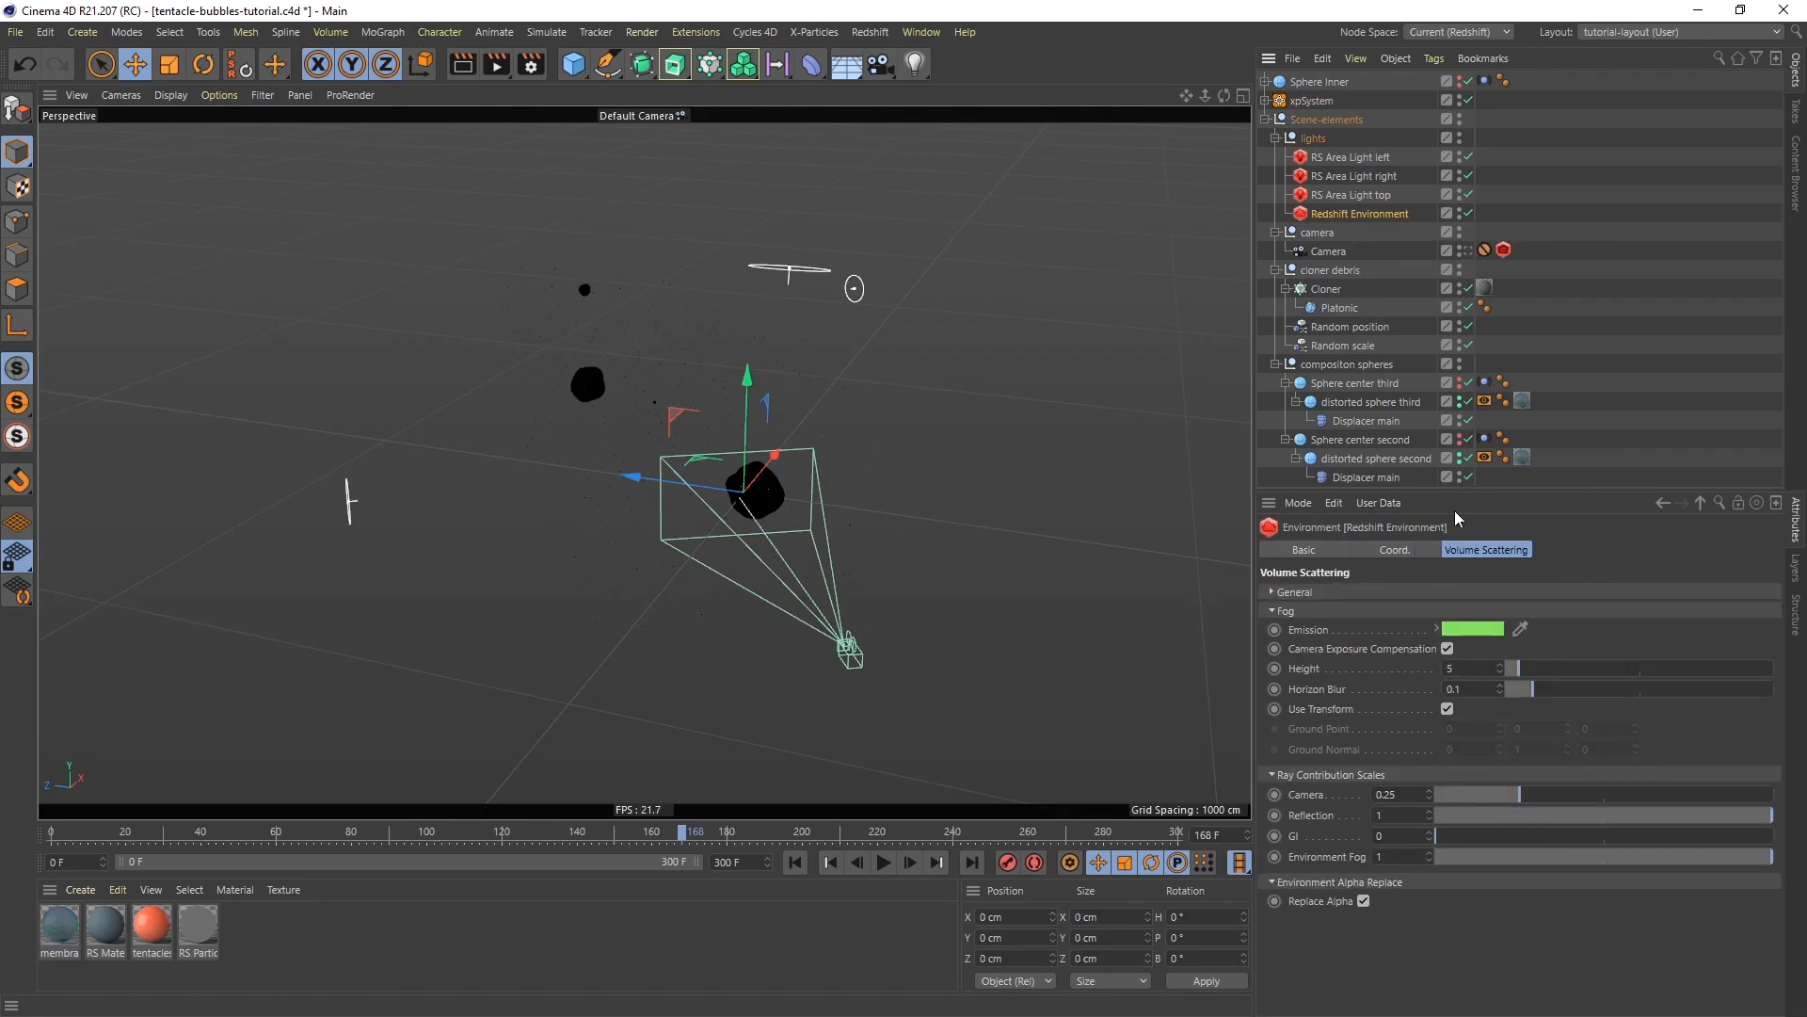
left_click(1273, 591)
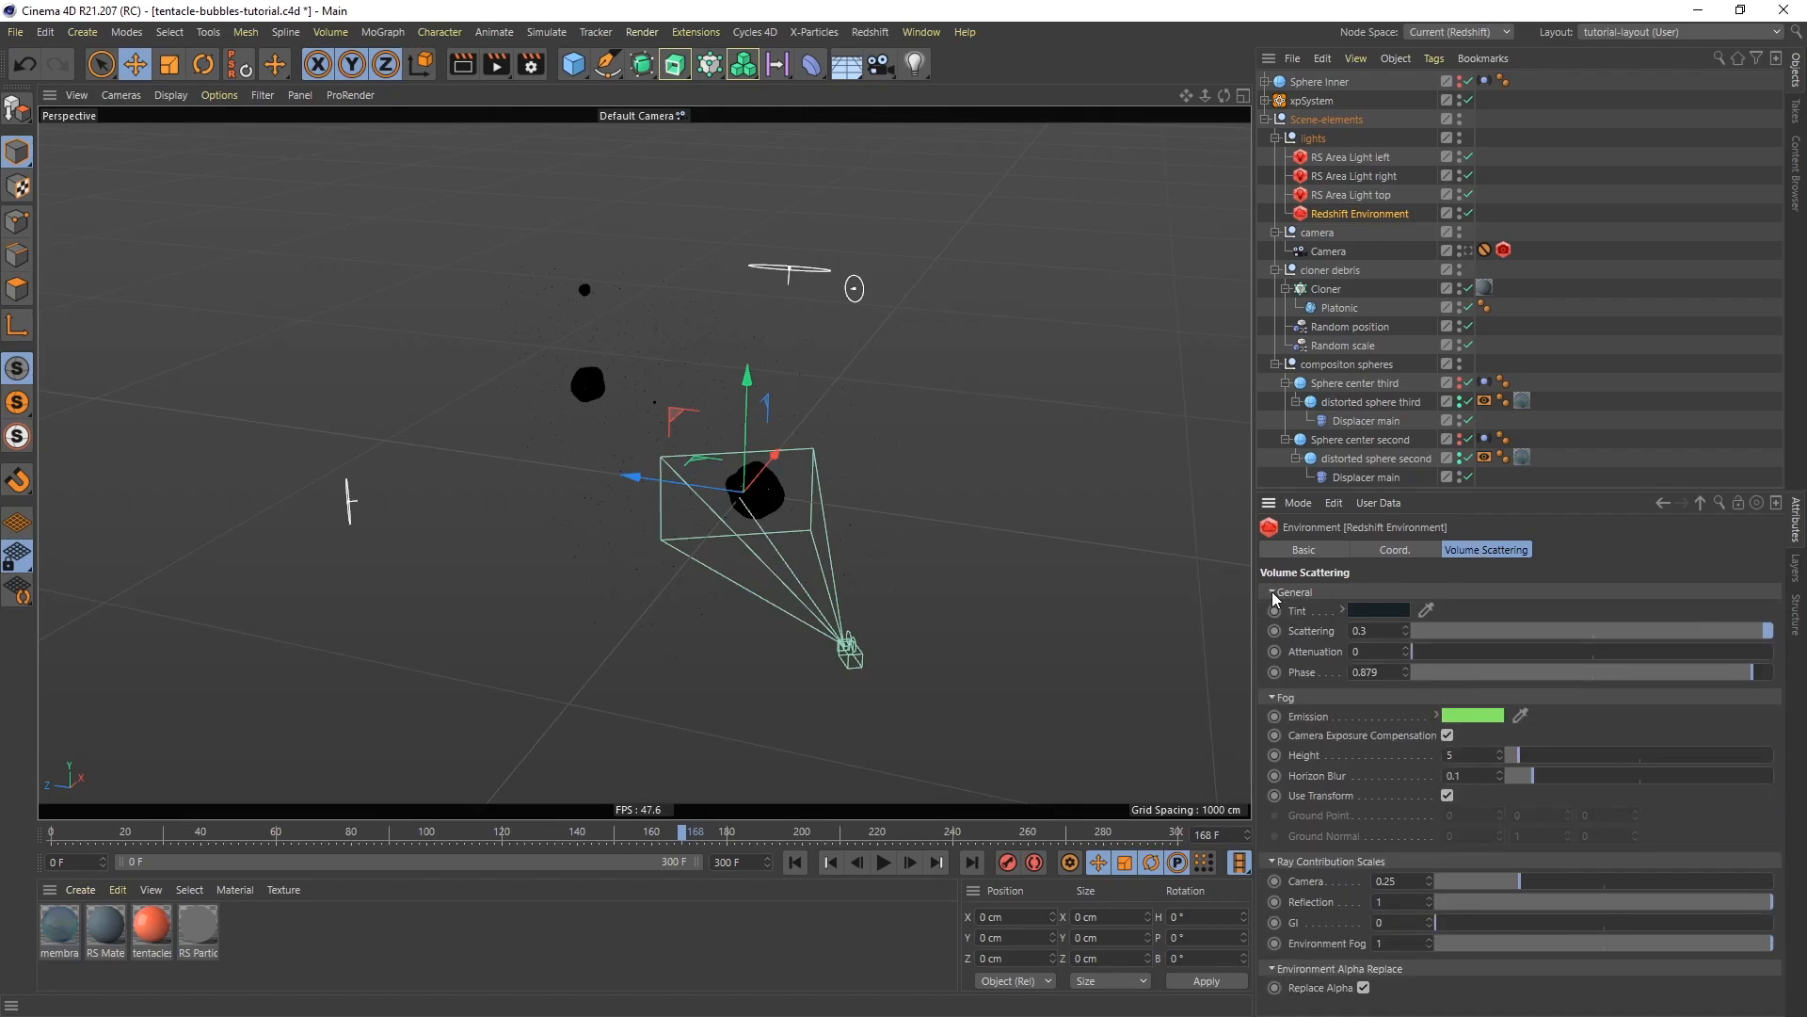
left_click(1378, 612)
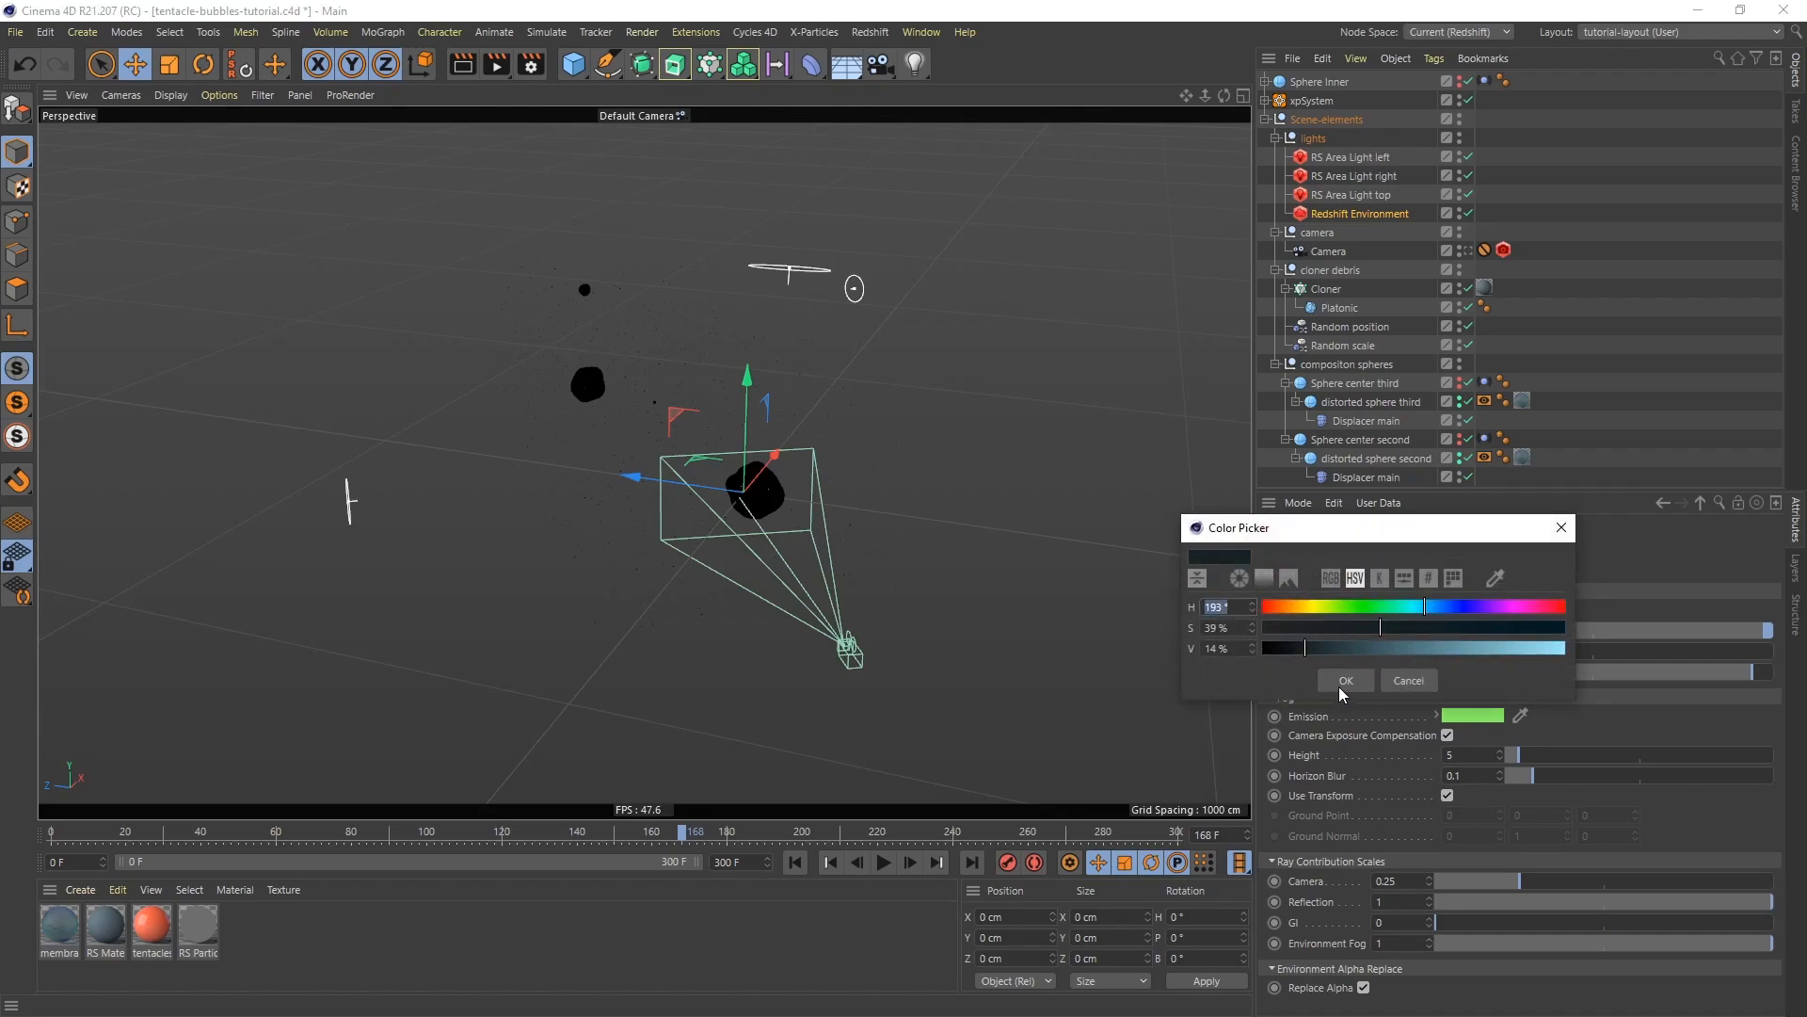
left_click(1408, 680)
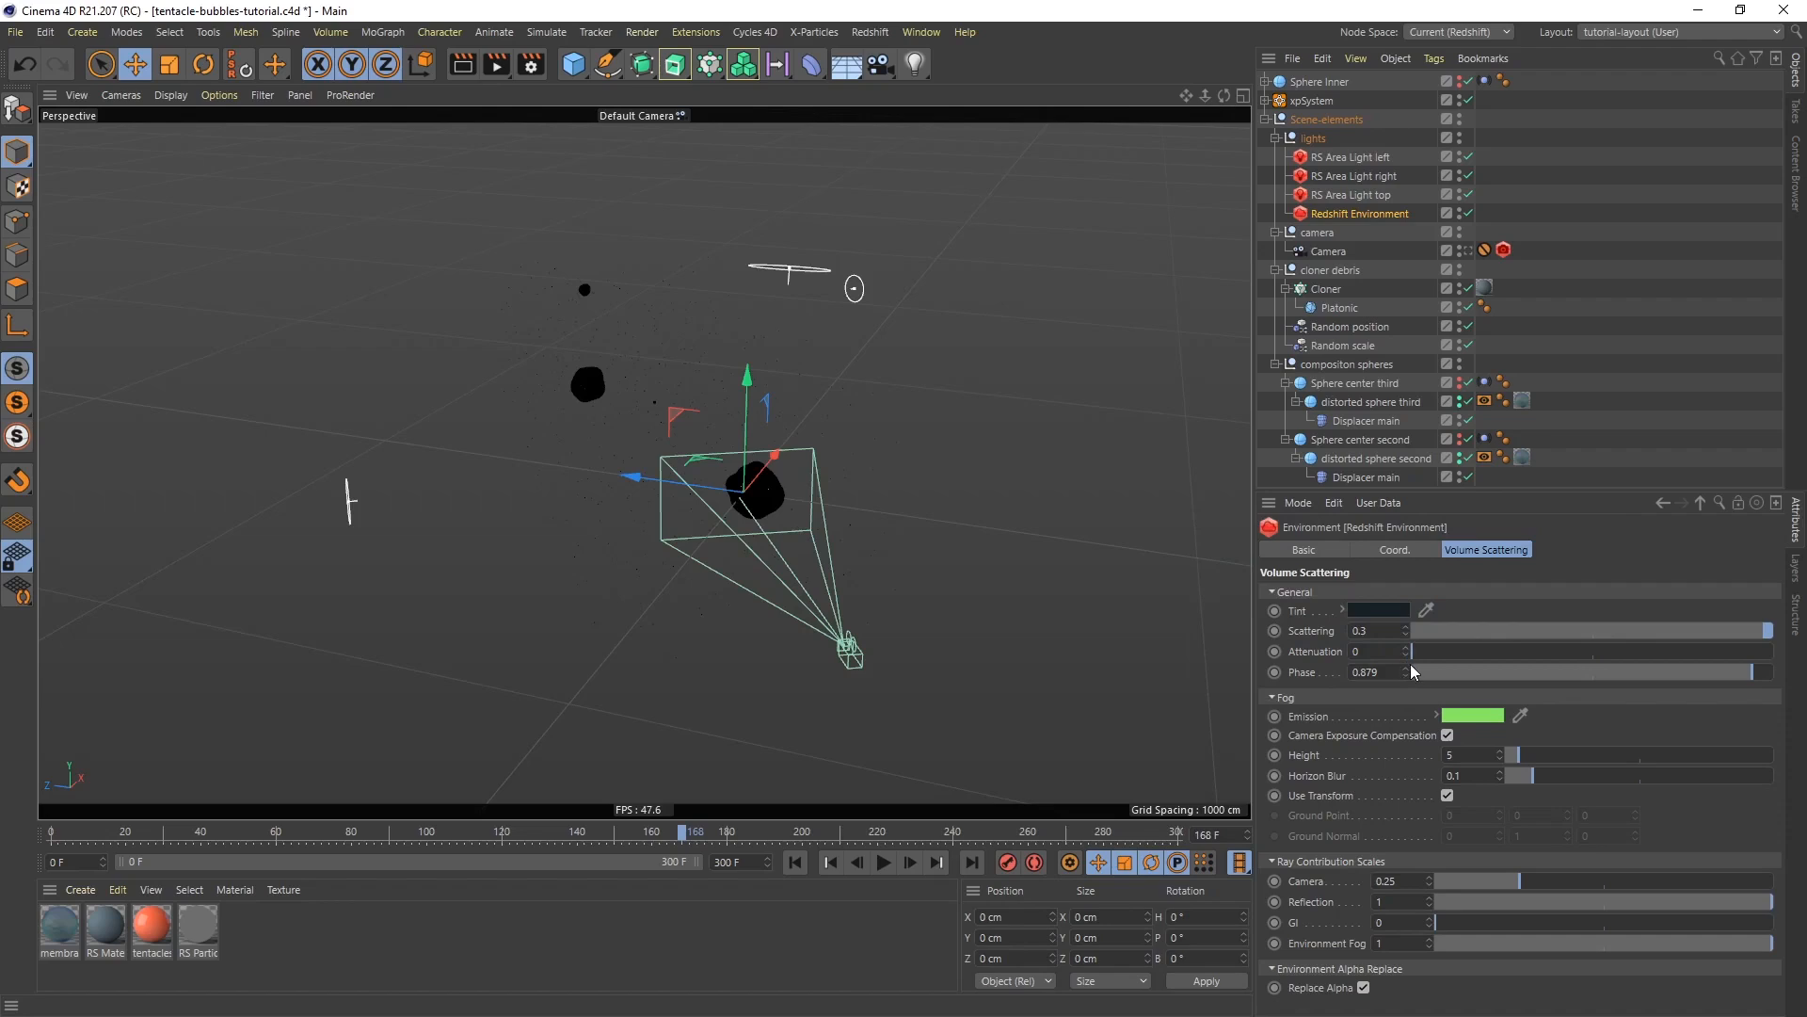
Review the Redshift progressive rendering and unified sampling values in the render settings
left_click(531, 64)
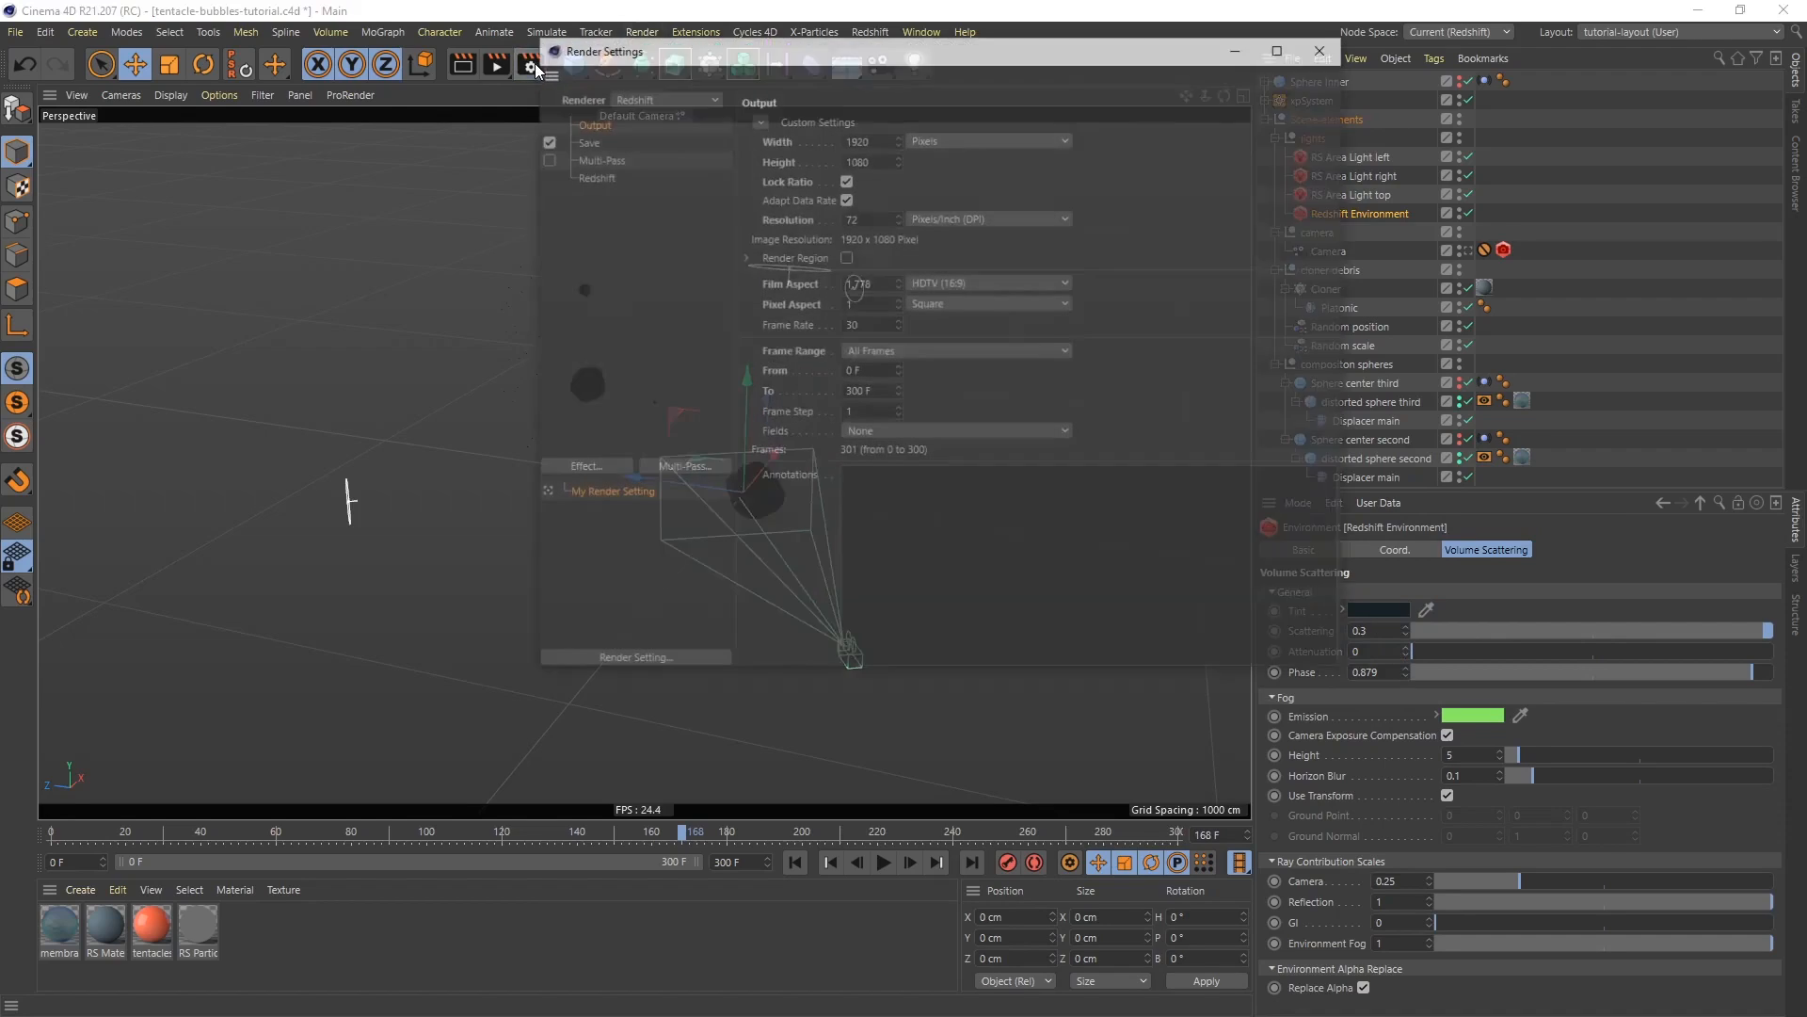
left_click(591, 178)
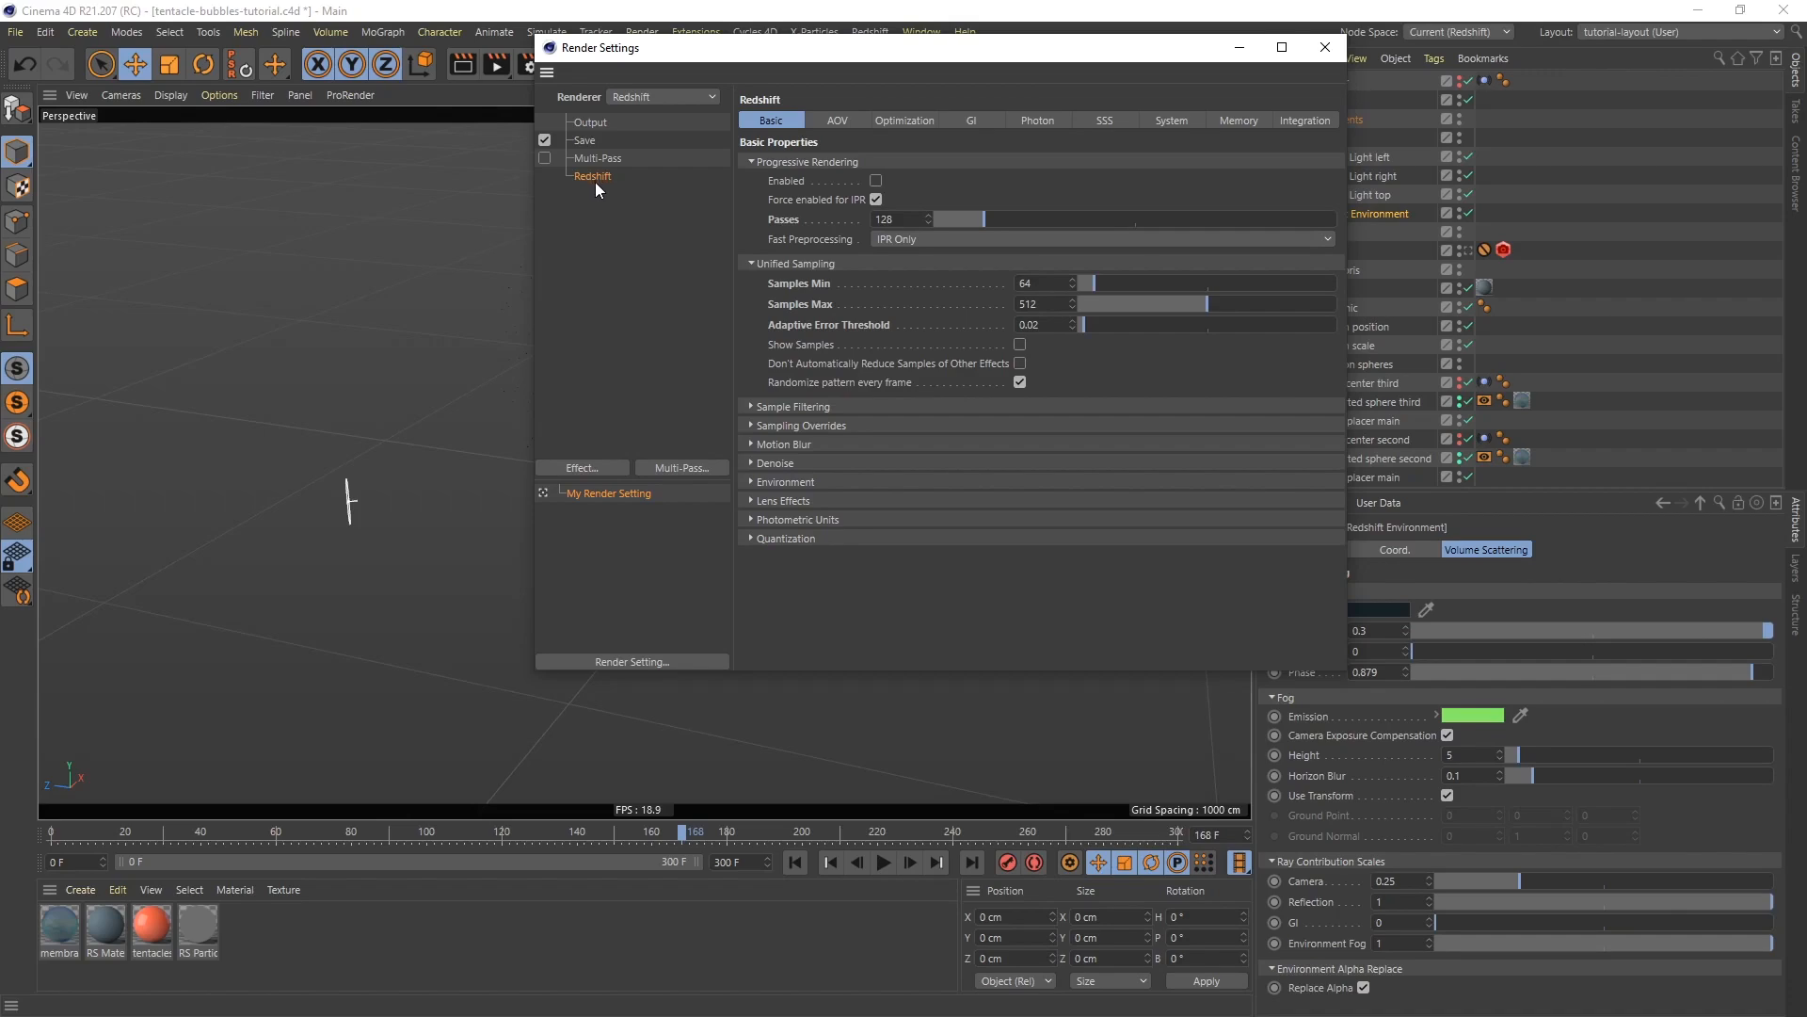
left_click(1325, 47)
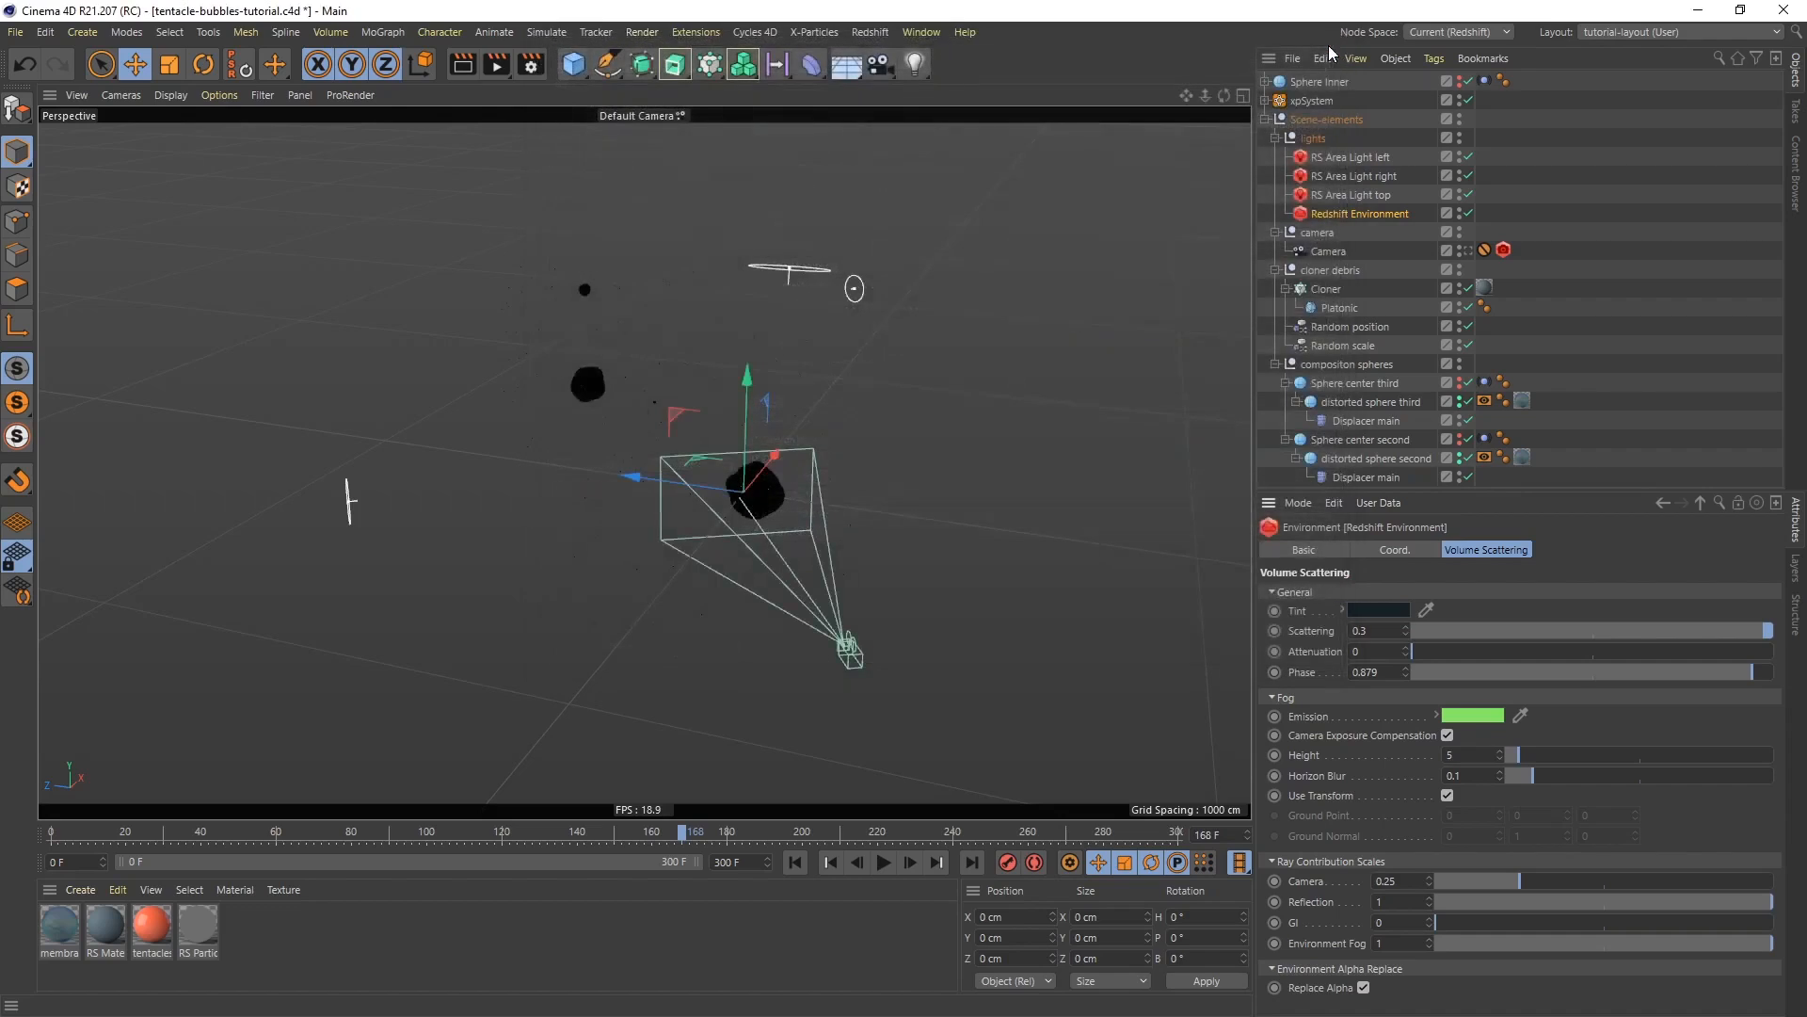
Look through the scene's Camera and start an interactive render in the Redshift RenderView beside the object hierarchy
left_click(1331, 254)
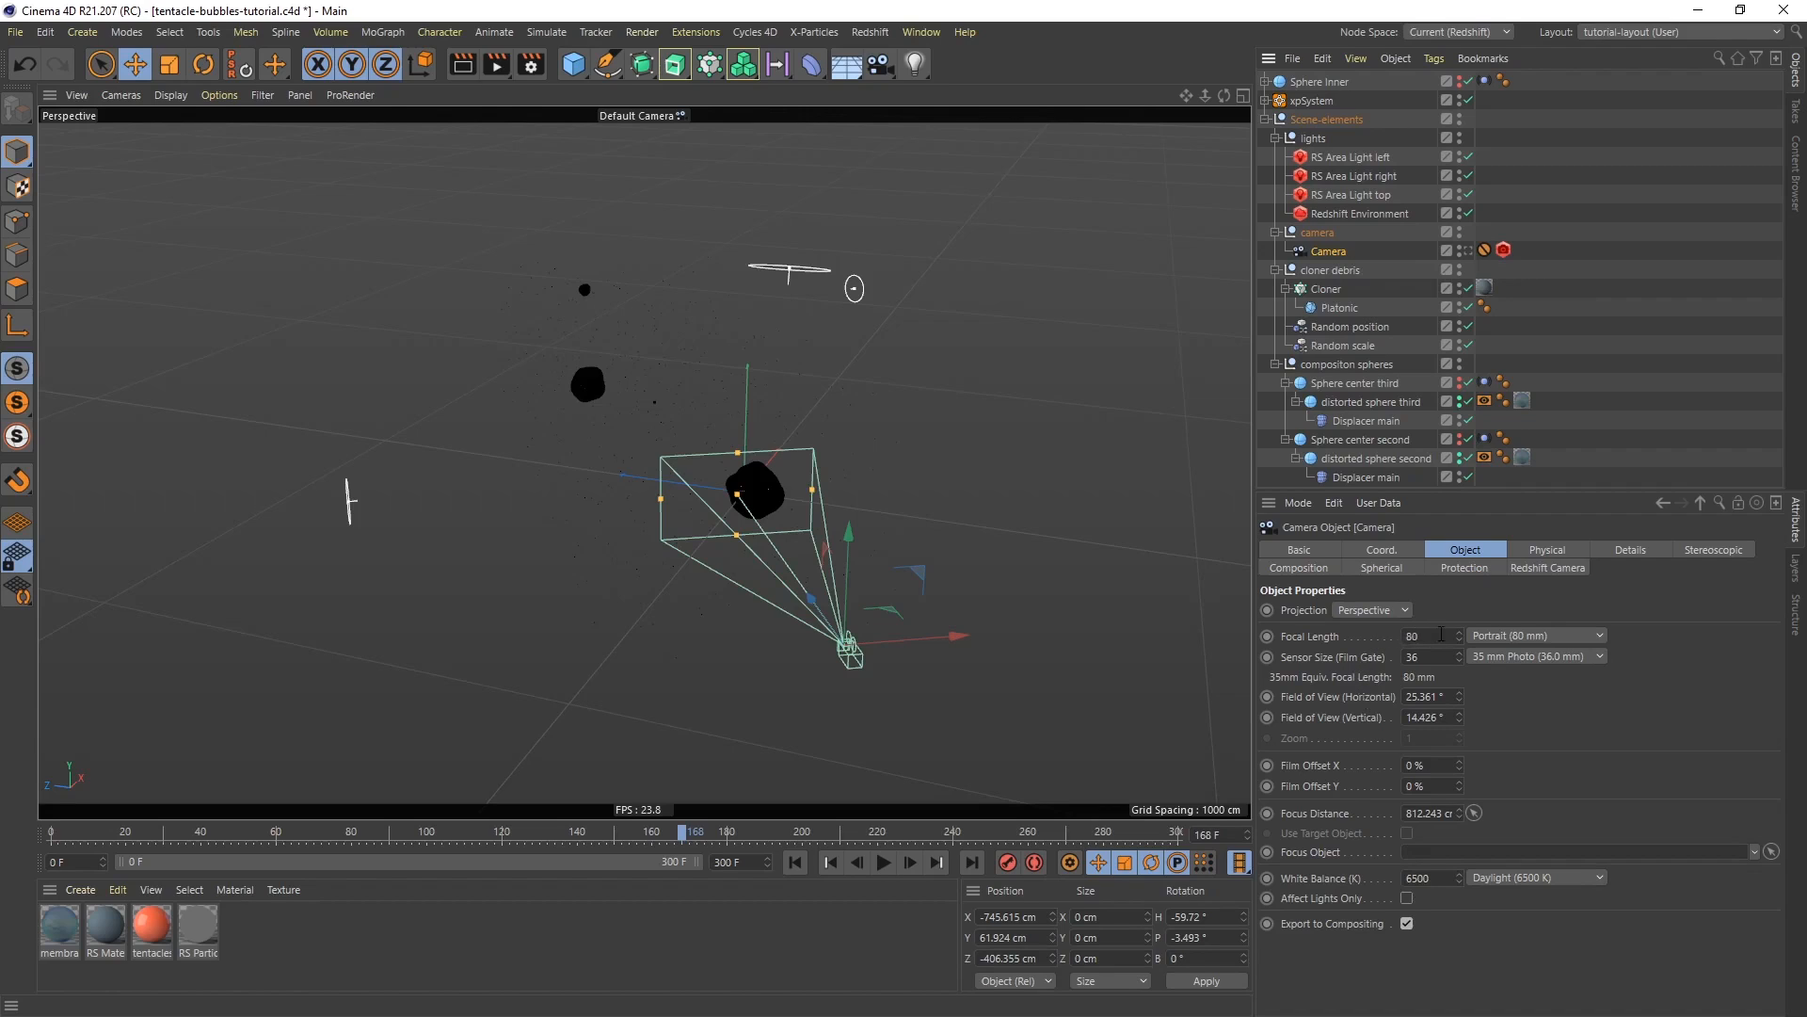
left_click(1468, 251)
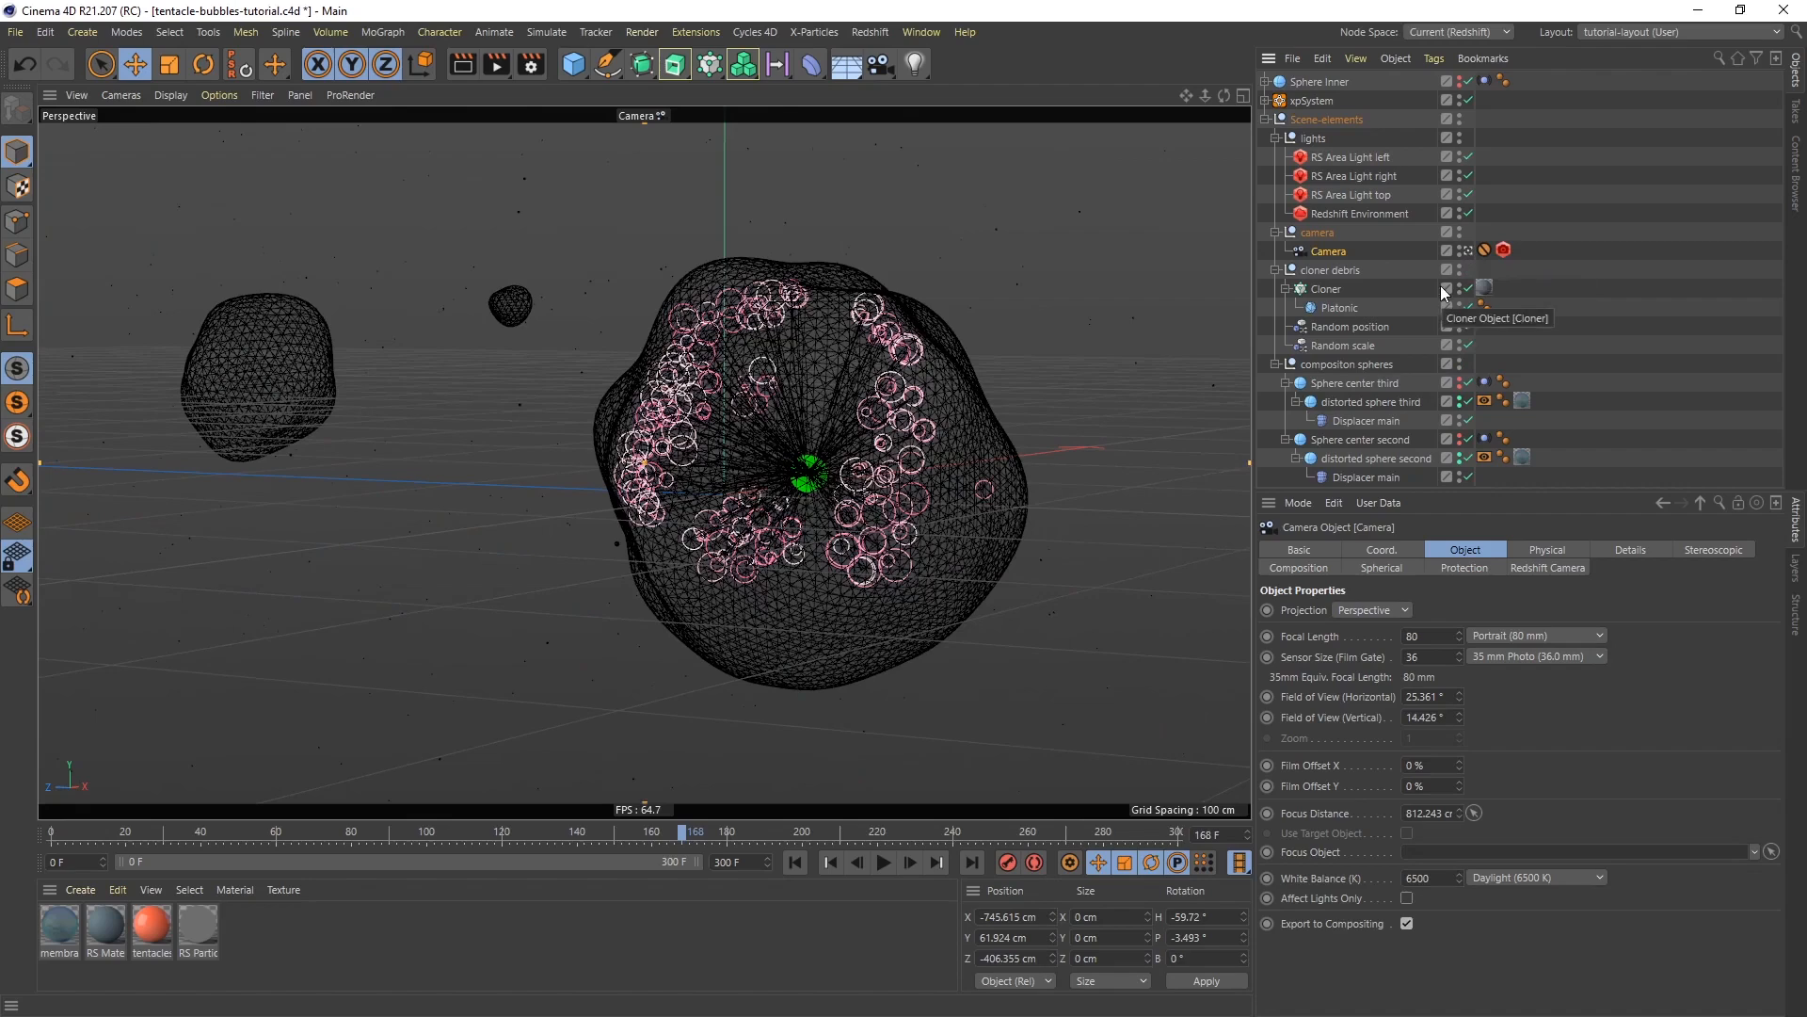
left_click(870, 32)
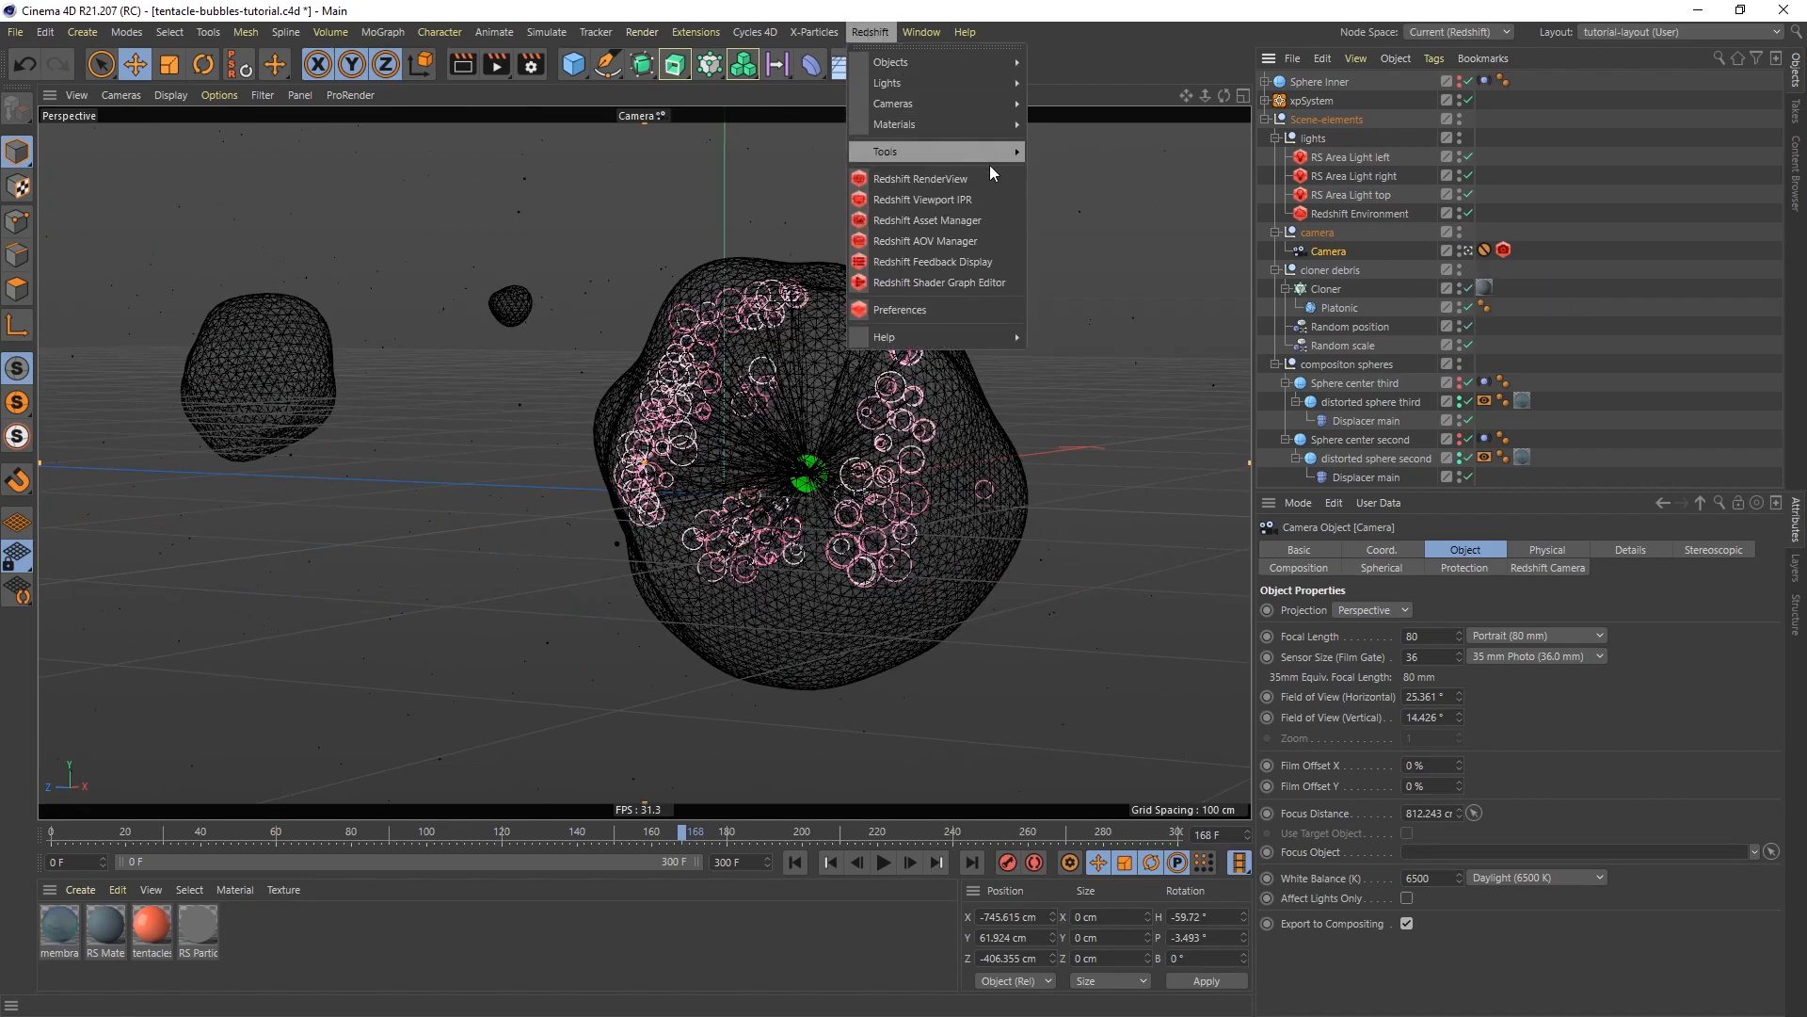
left_click(944, 179)
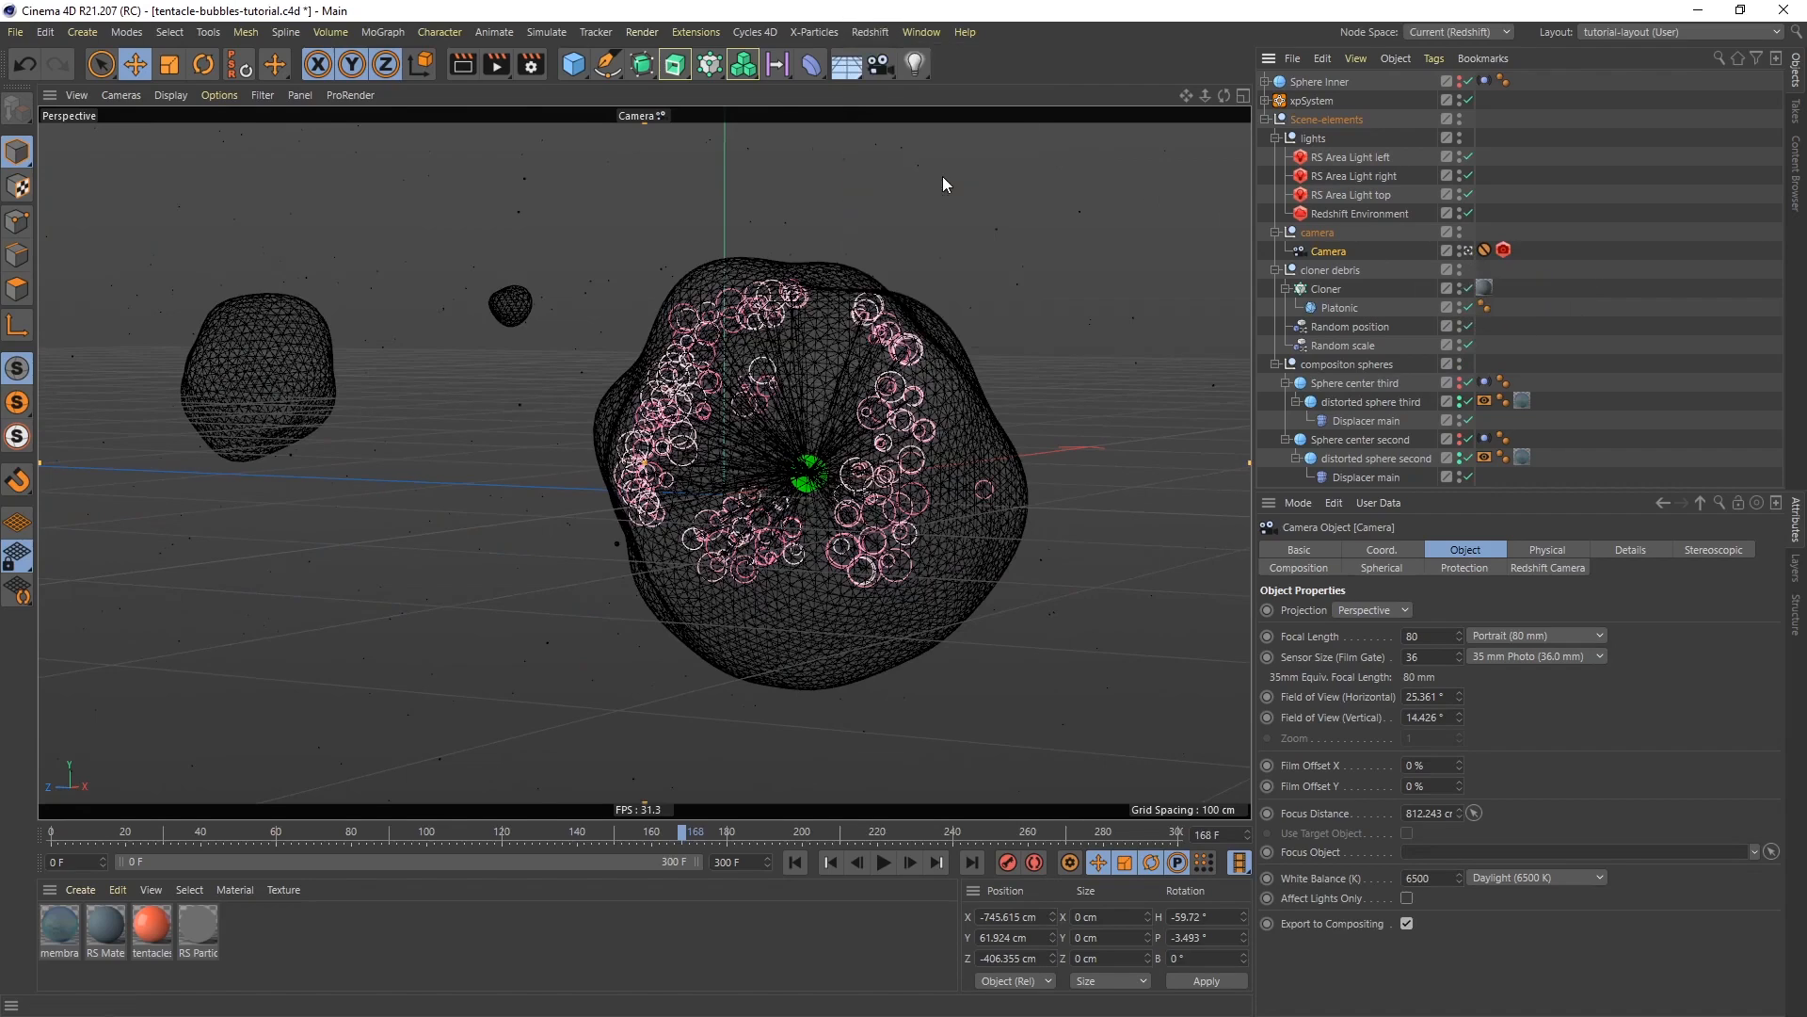
left_click_drag(1026, 20, 508, 118)
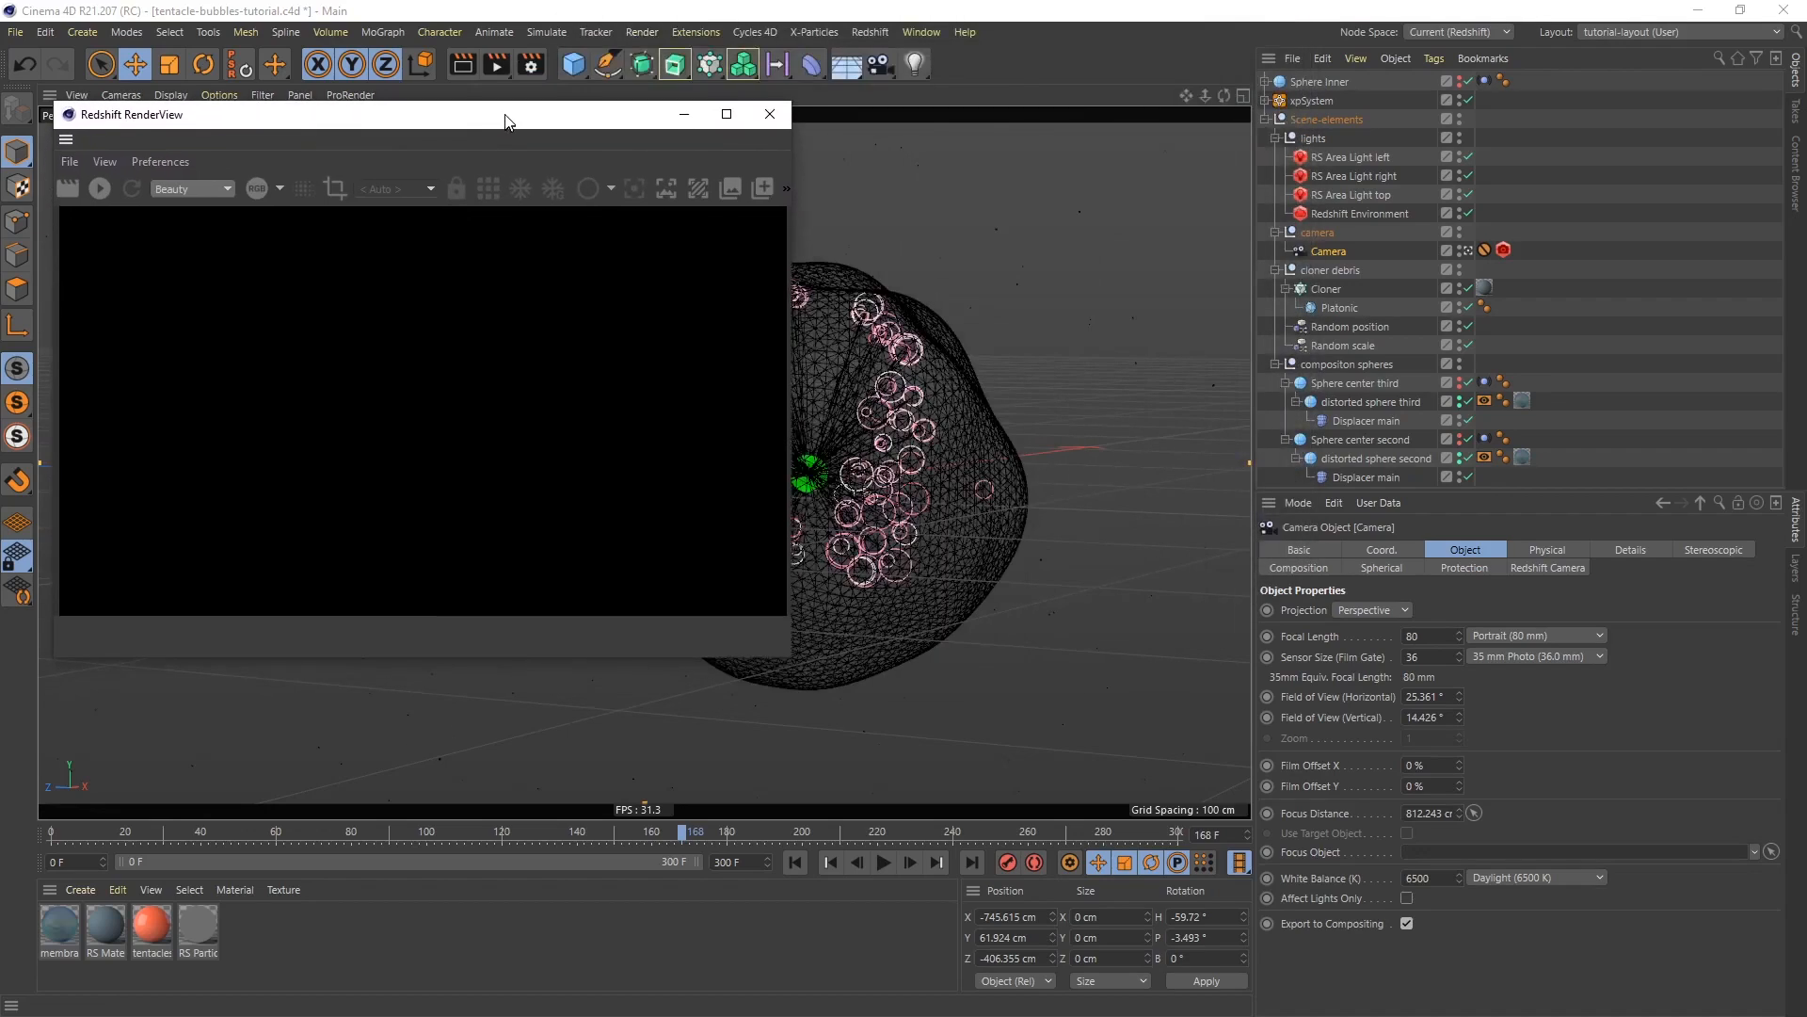
left_click(100, 186)
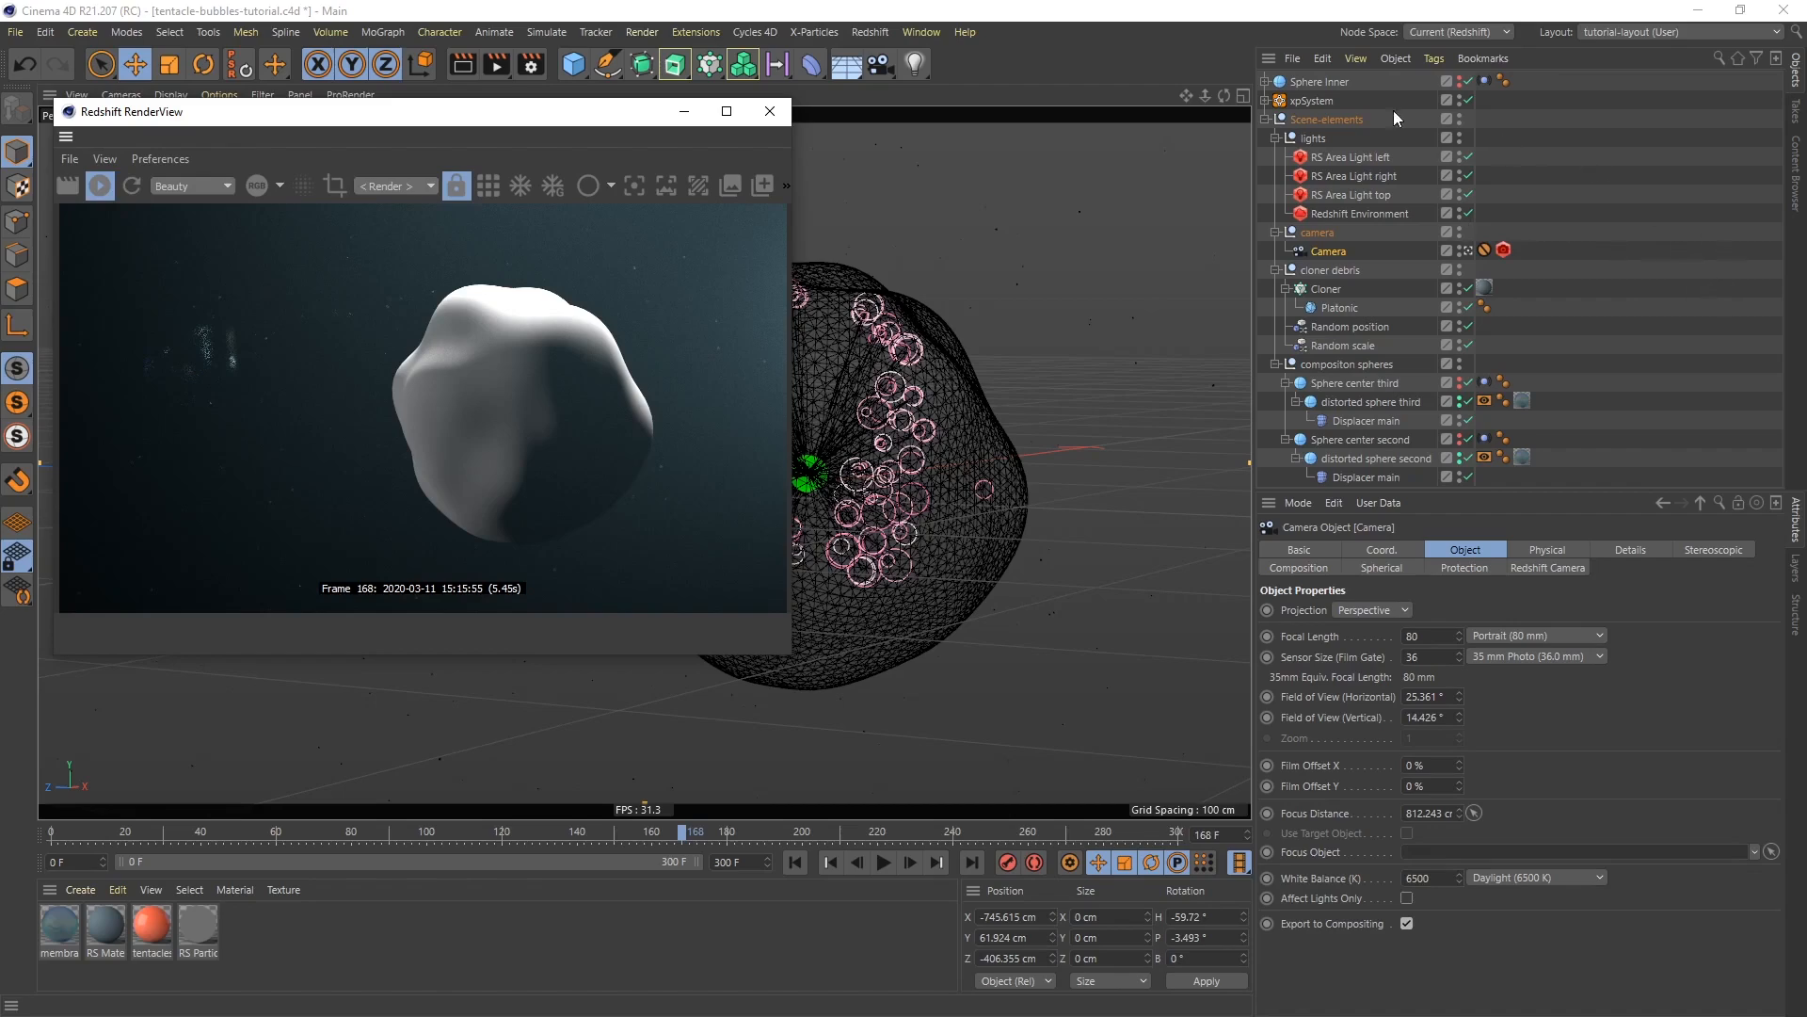
Collapse Scene-elements and hide Sphere Outer in both the viewport and the render
left_click(1264, 118)
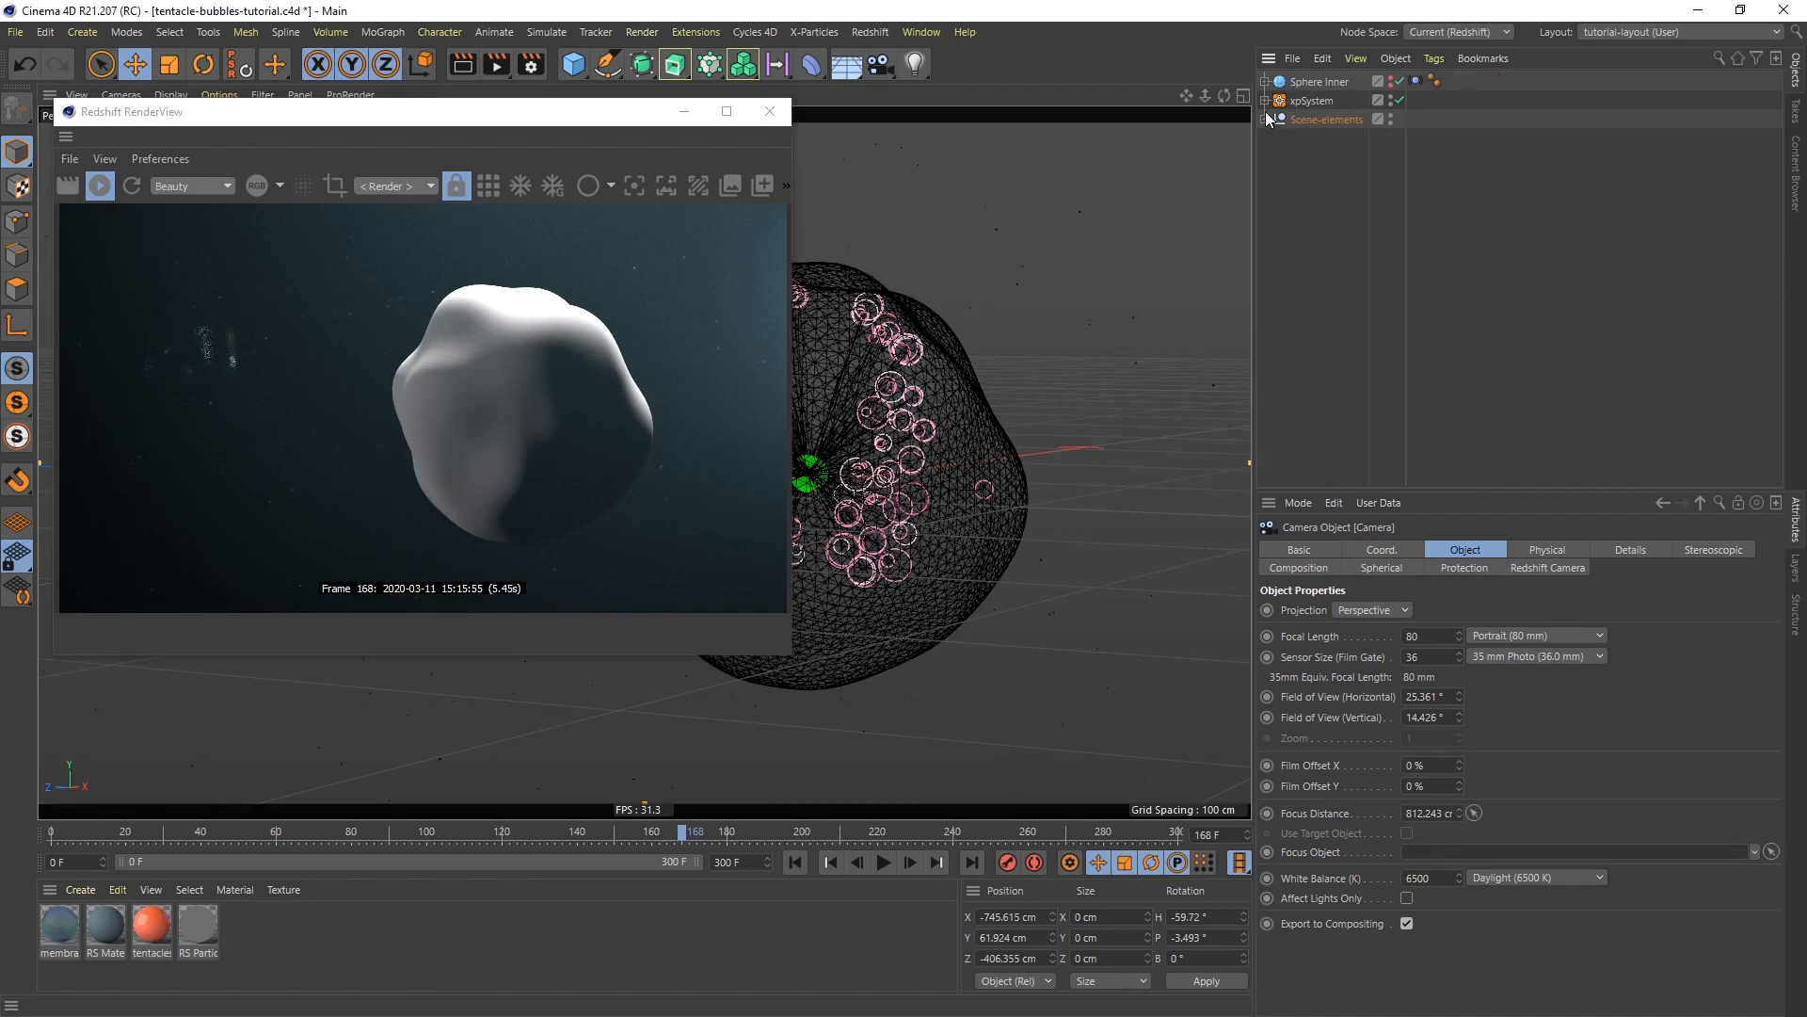
left_click(1266, 83)
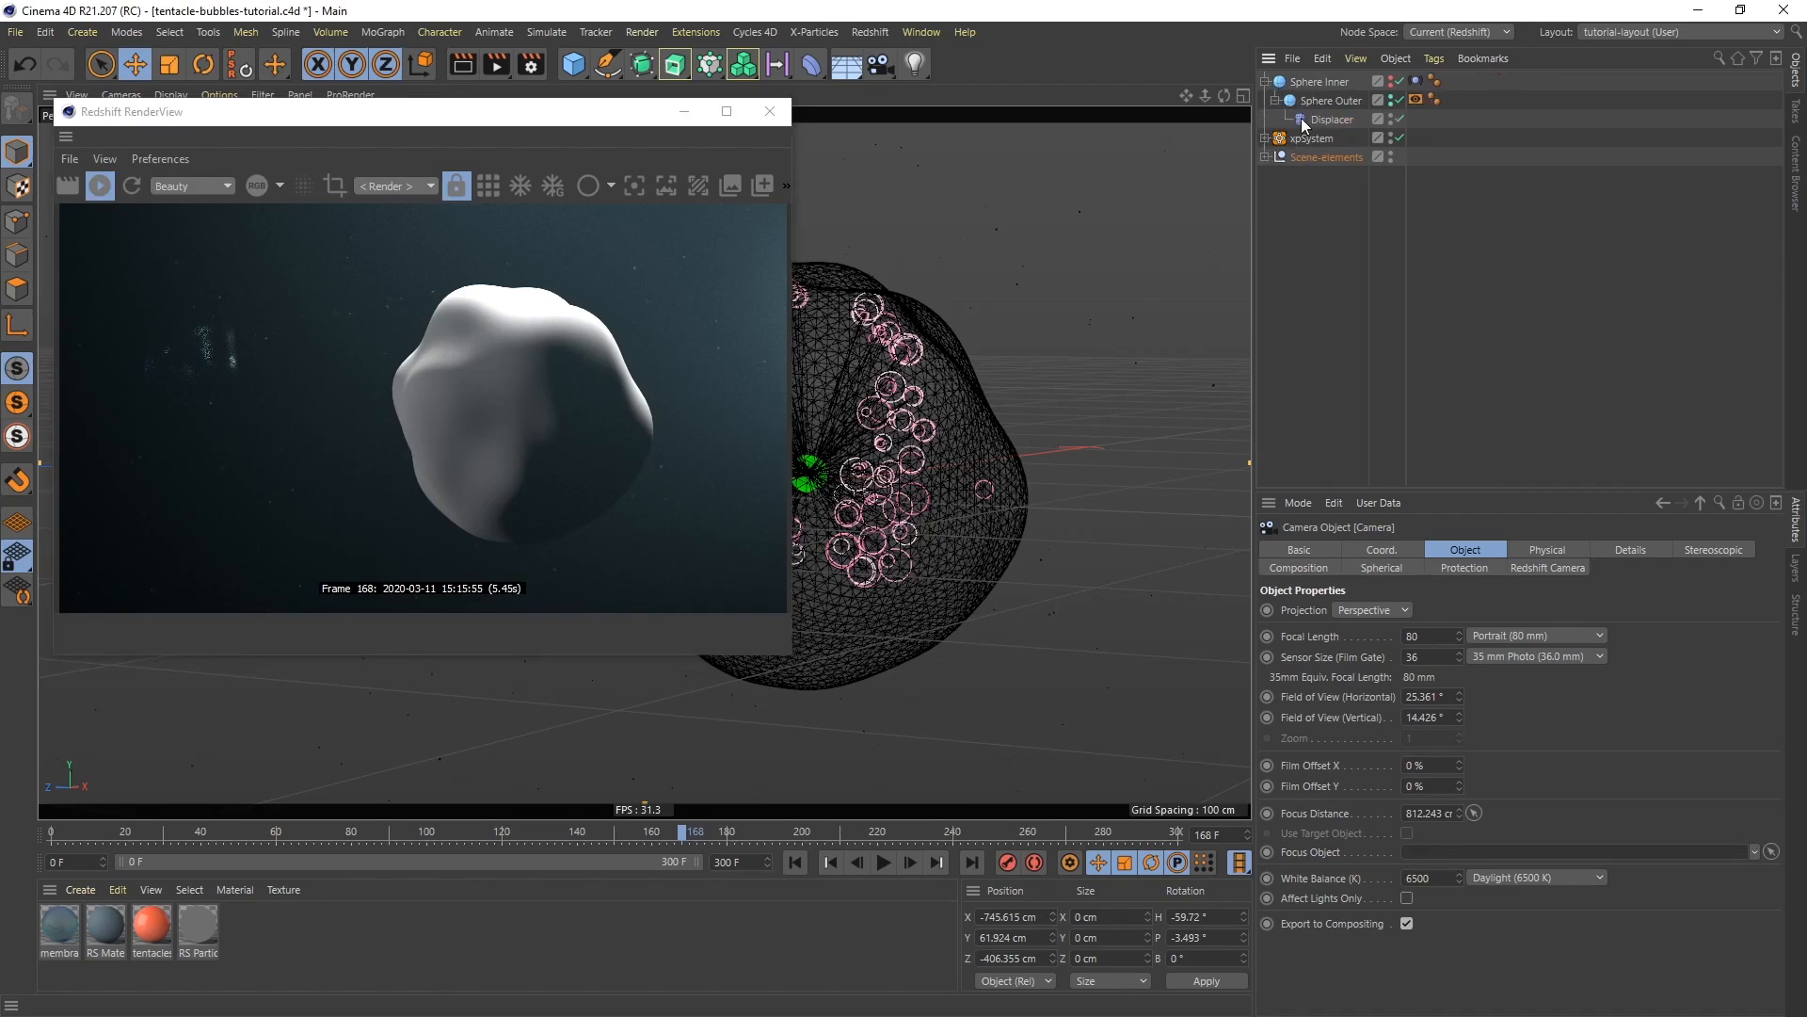
left_click(1392, 96)
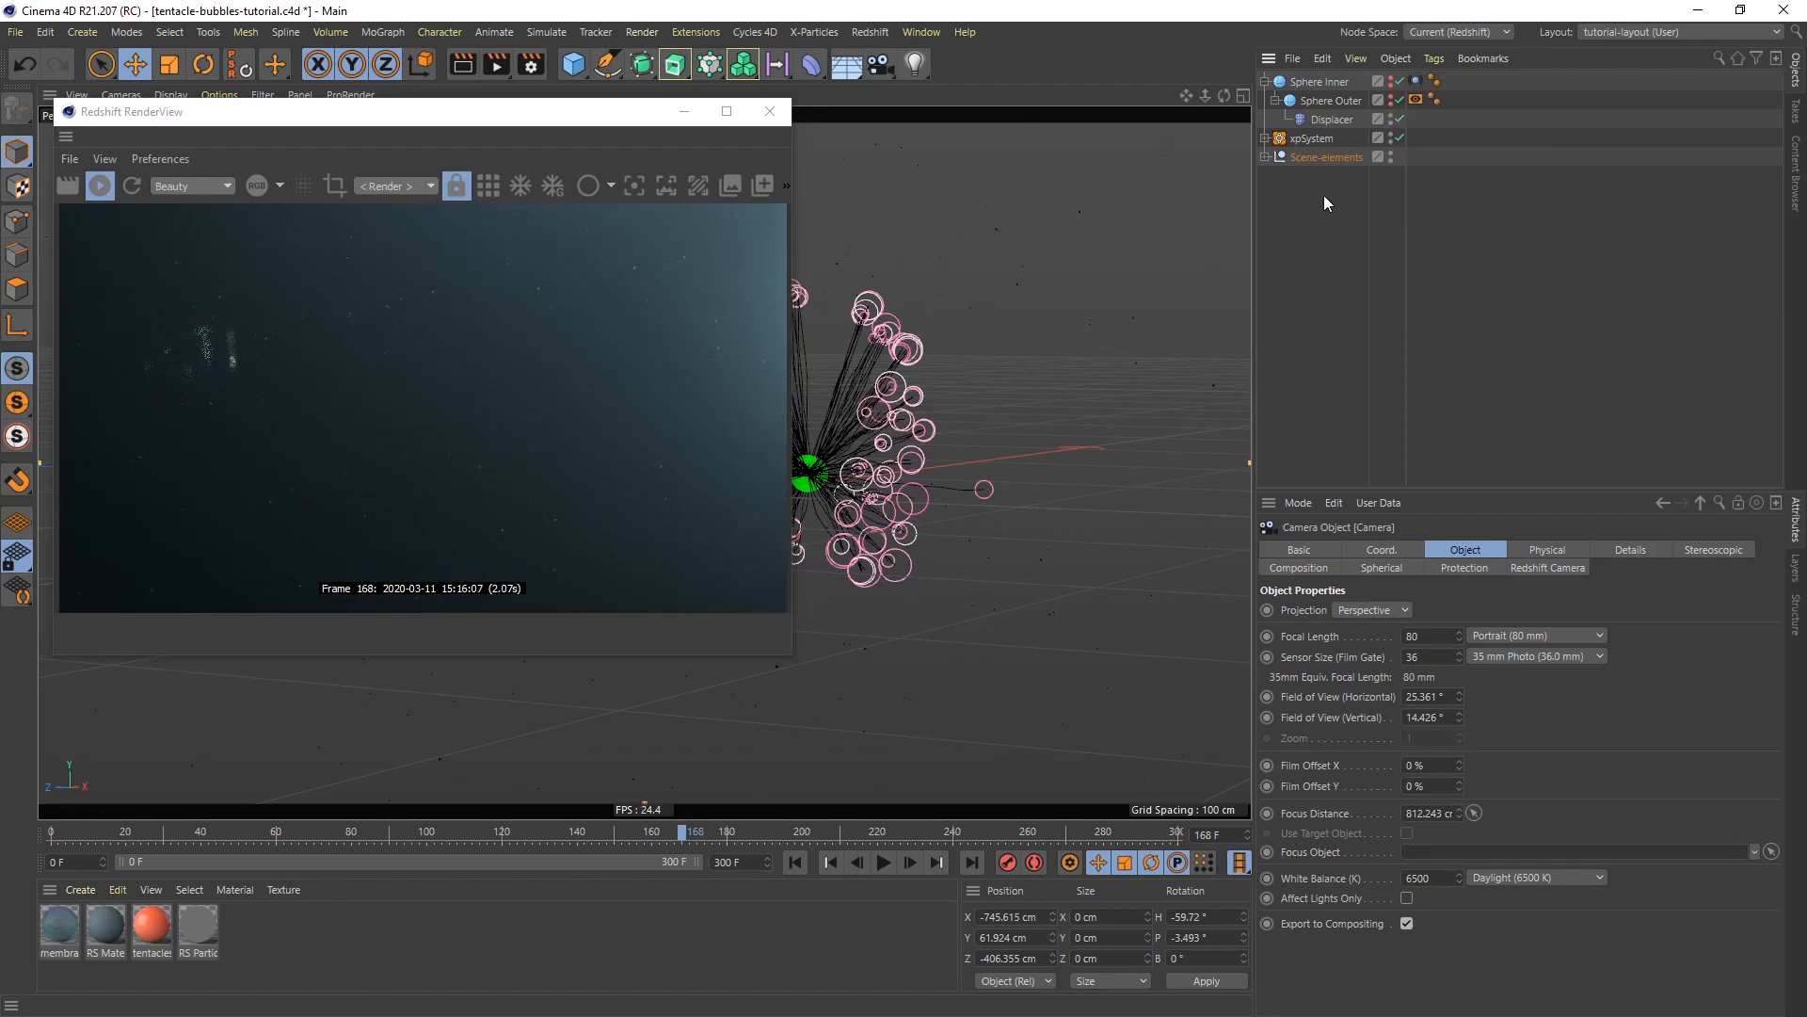
Apply the tentacles material to xpElektrix in the xpSystem and add a Redshift Object tag to it
left_click(1267, 139)
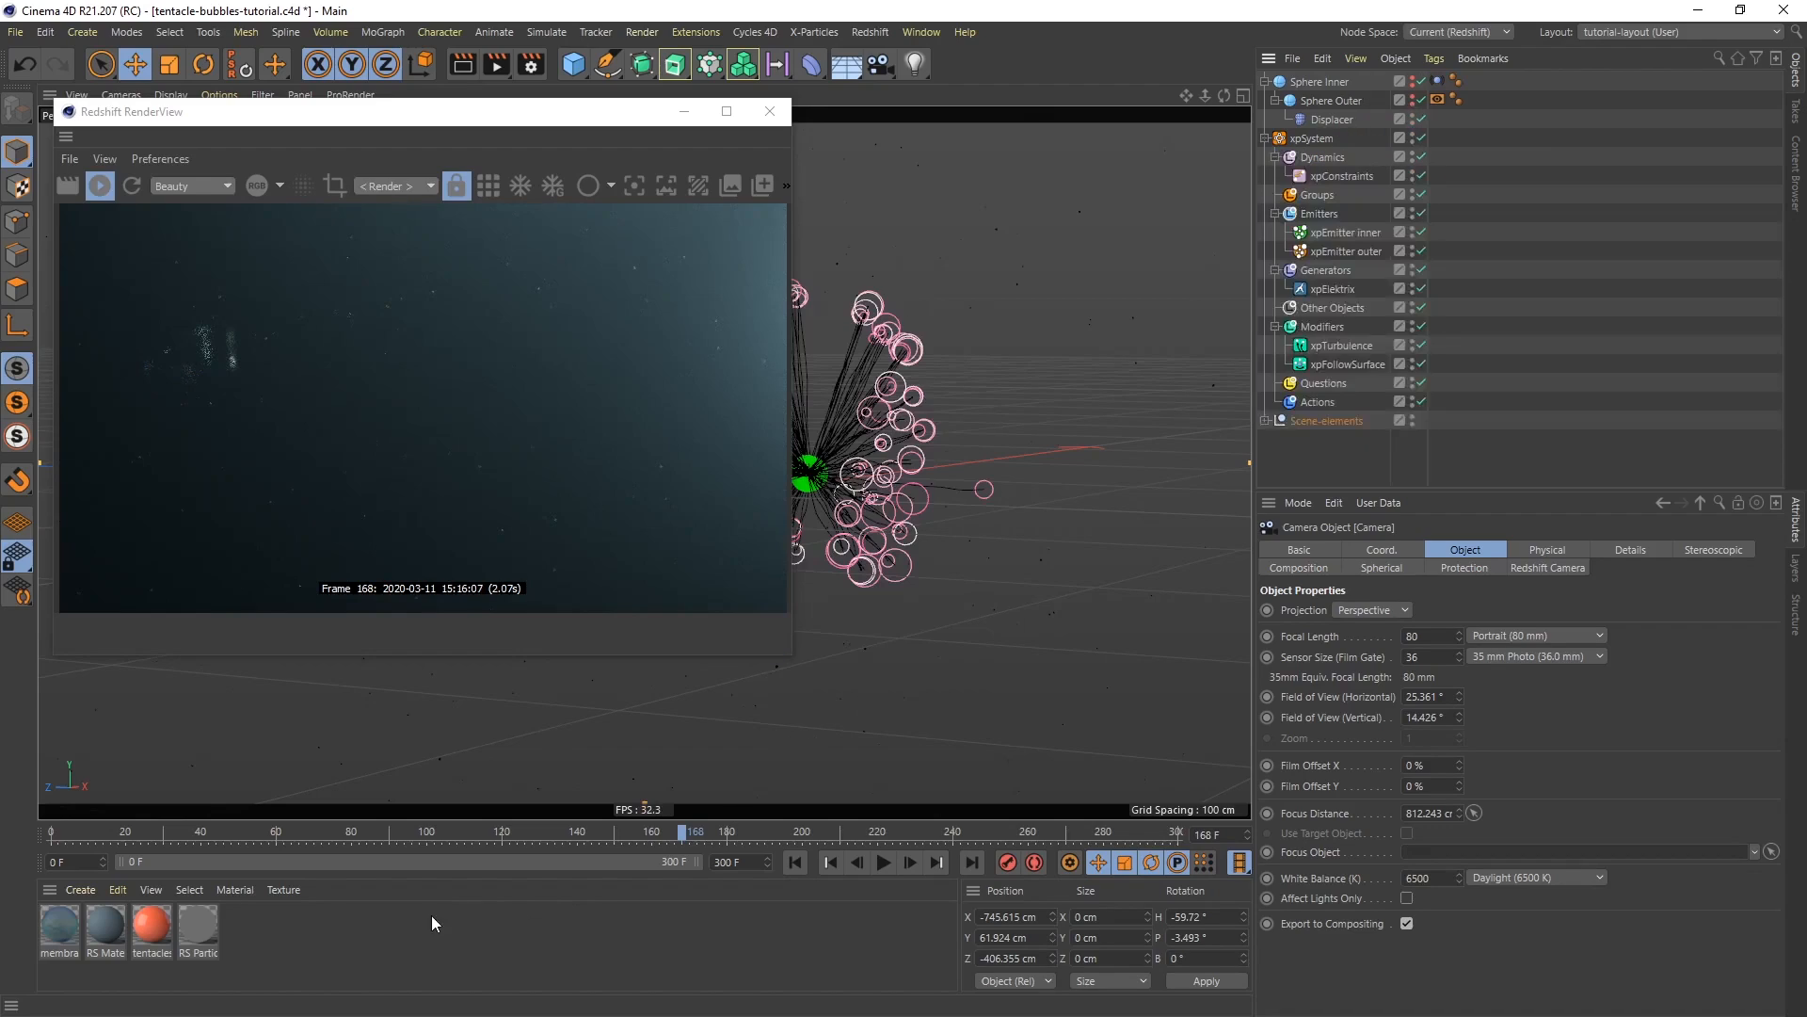
left_click_drag(155, 918, 1325, 288)
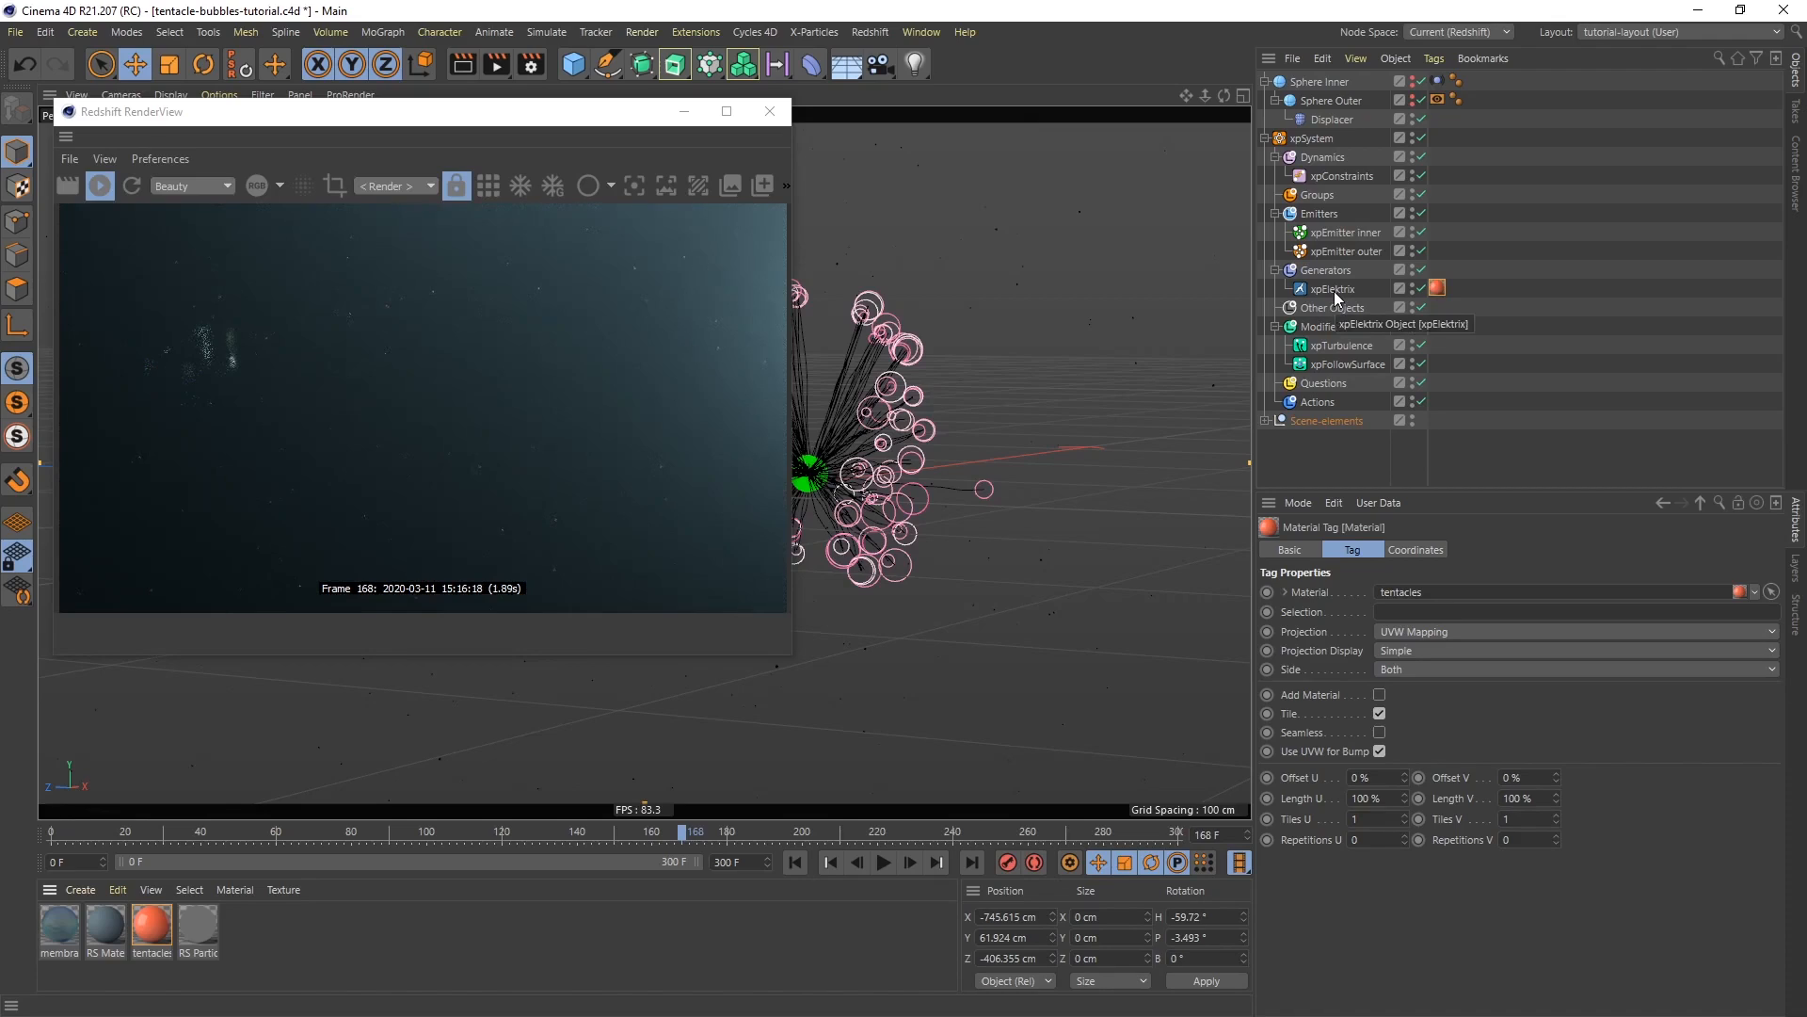
right_click(1335, 286)
mouse_move(1346, 295)
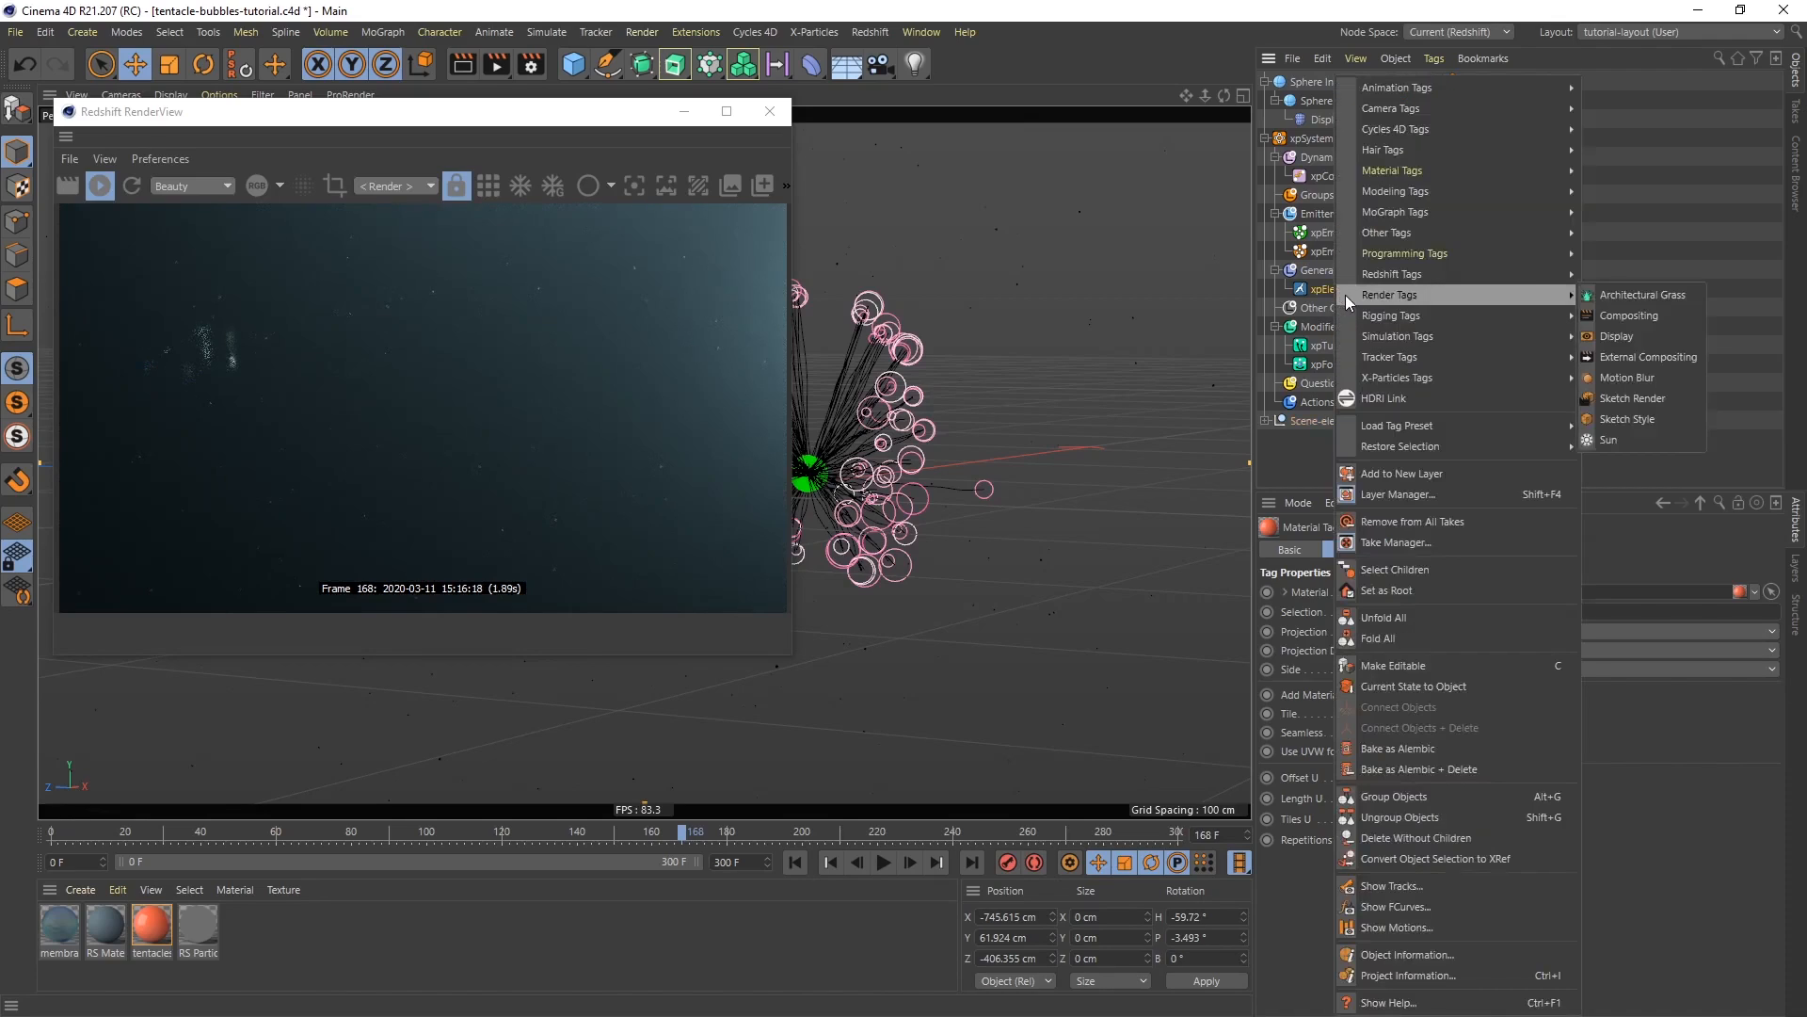
mouse_move(1444, 274)
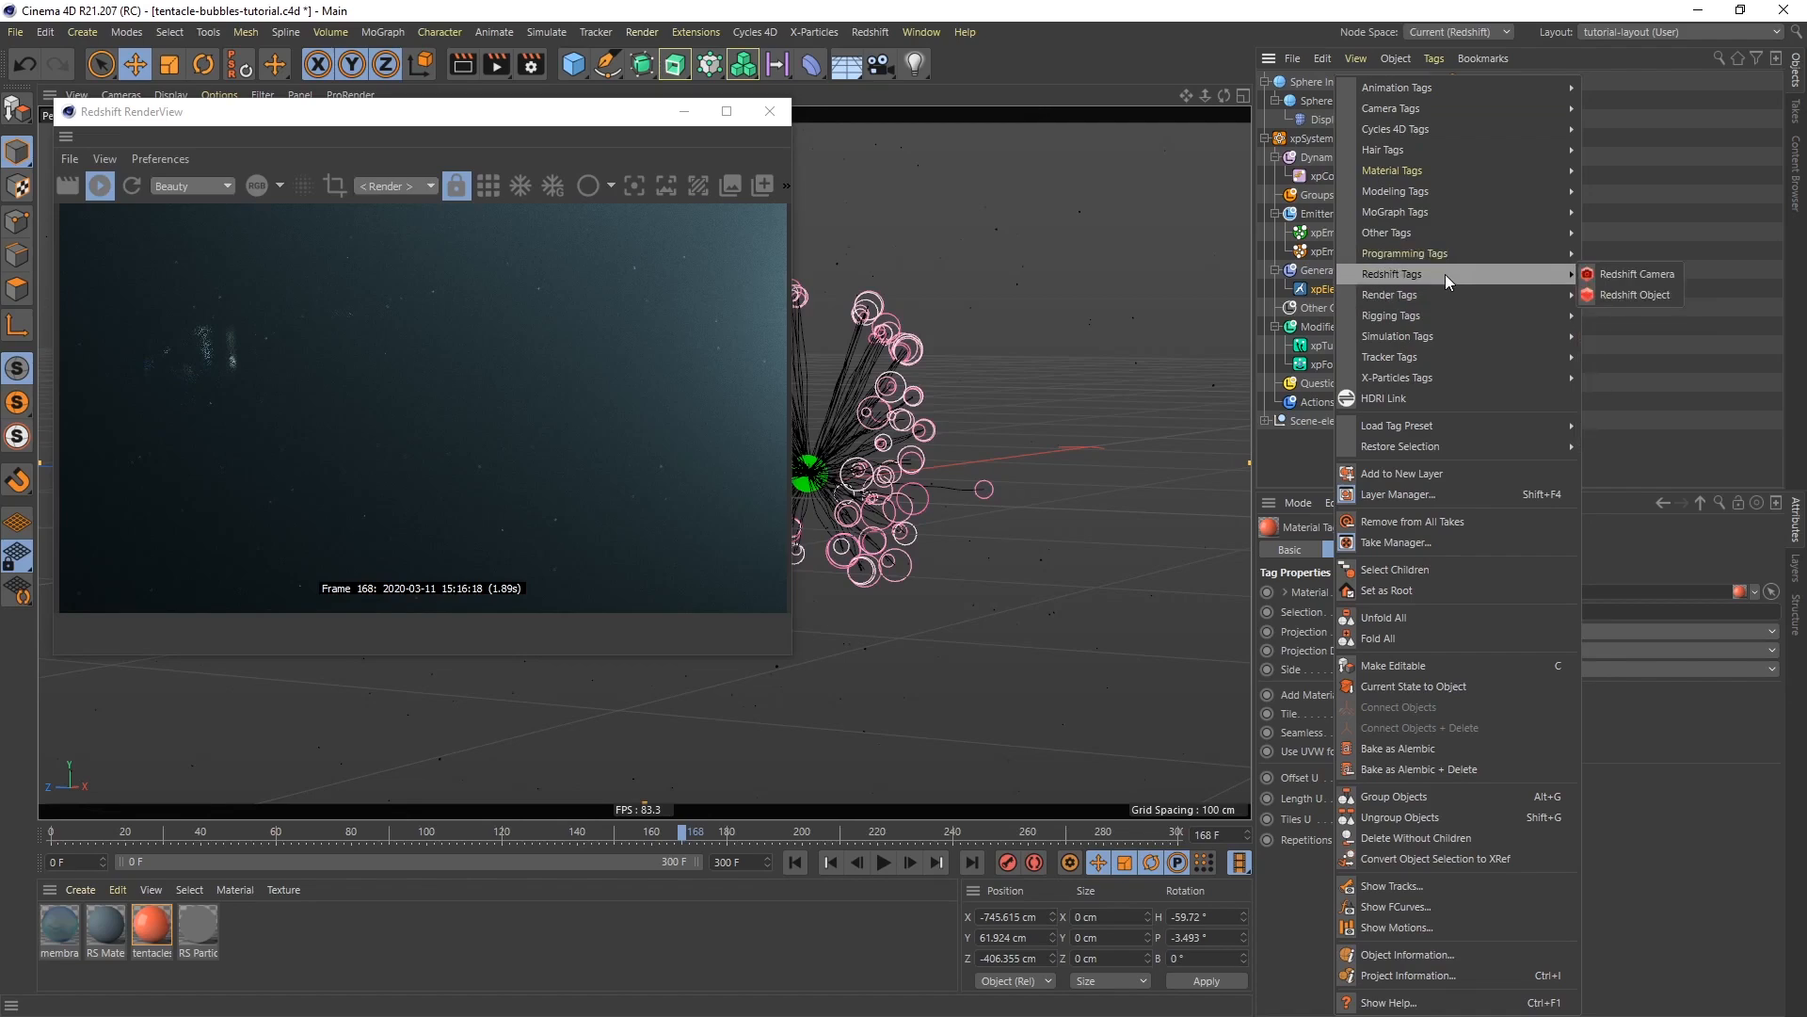
left_click(1623, 295)
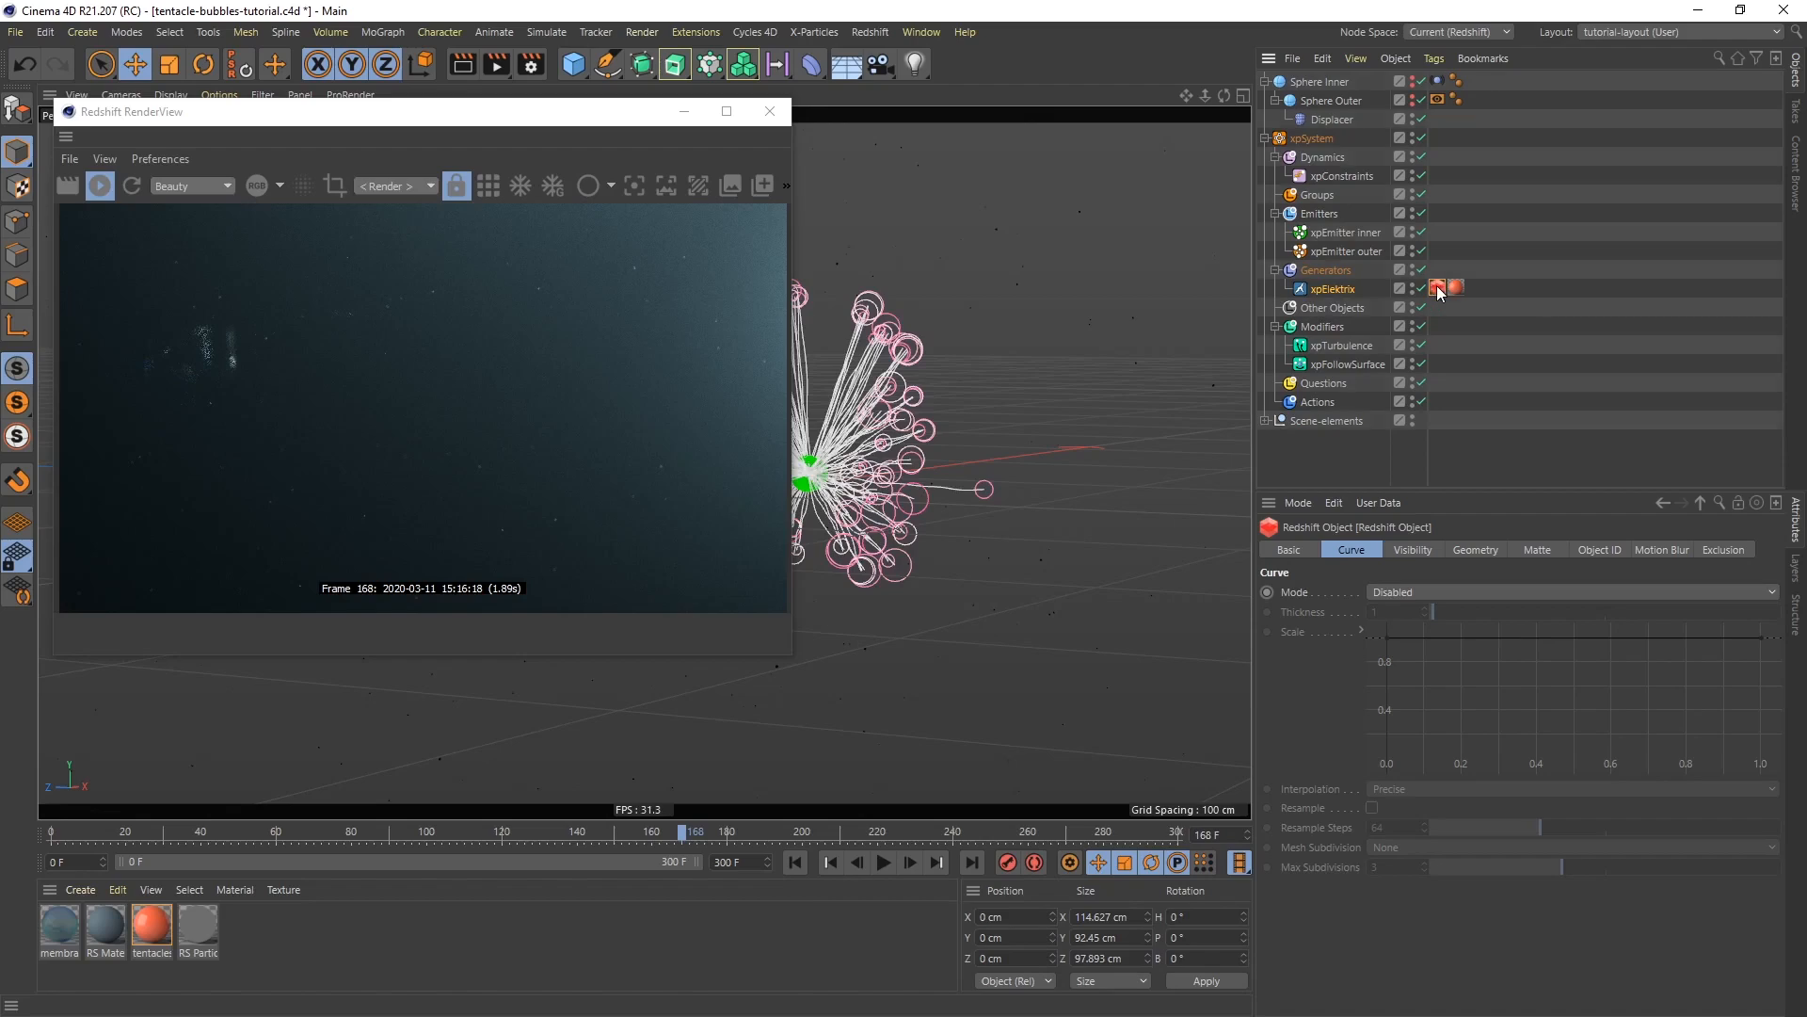
Set the xpElektrix Redshift curve mode to Capsules with a thickness of 0.1
left_click(1402, 591)
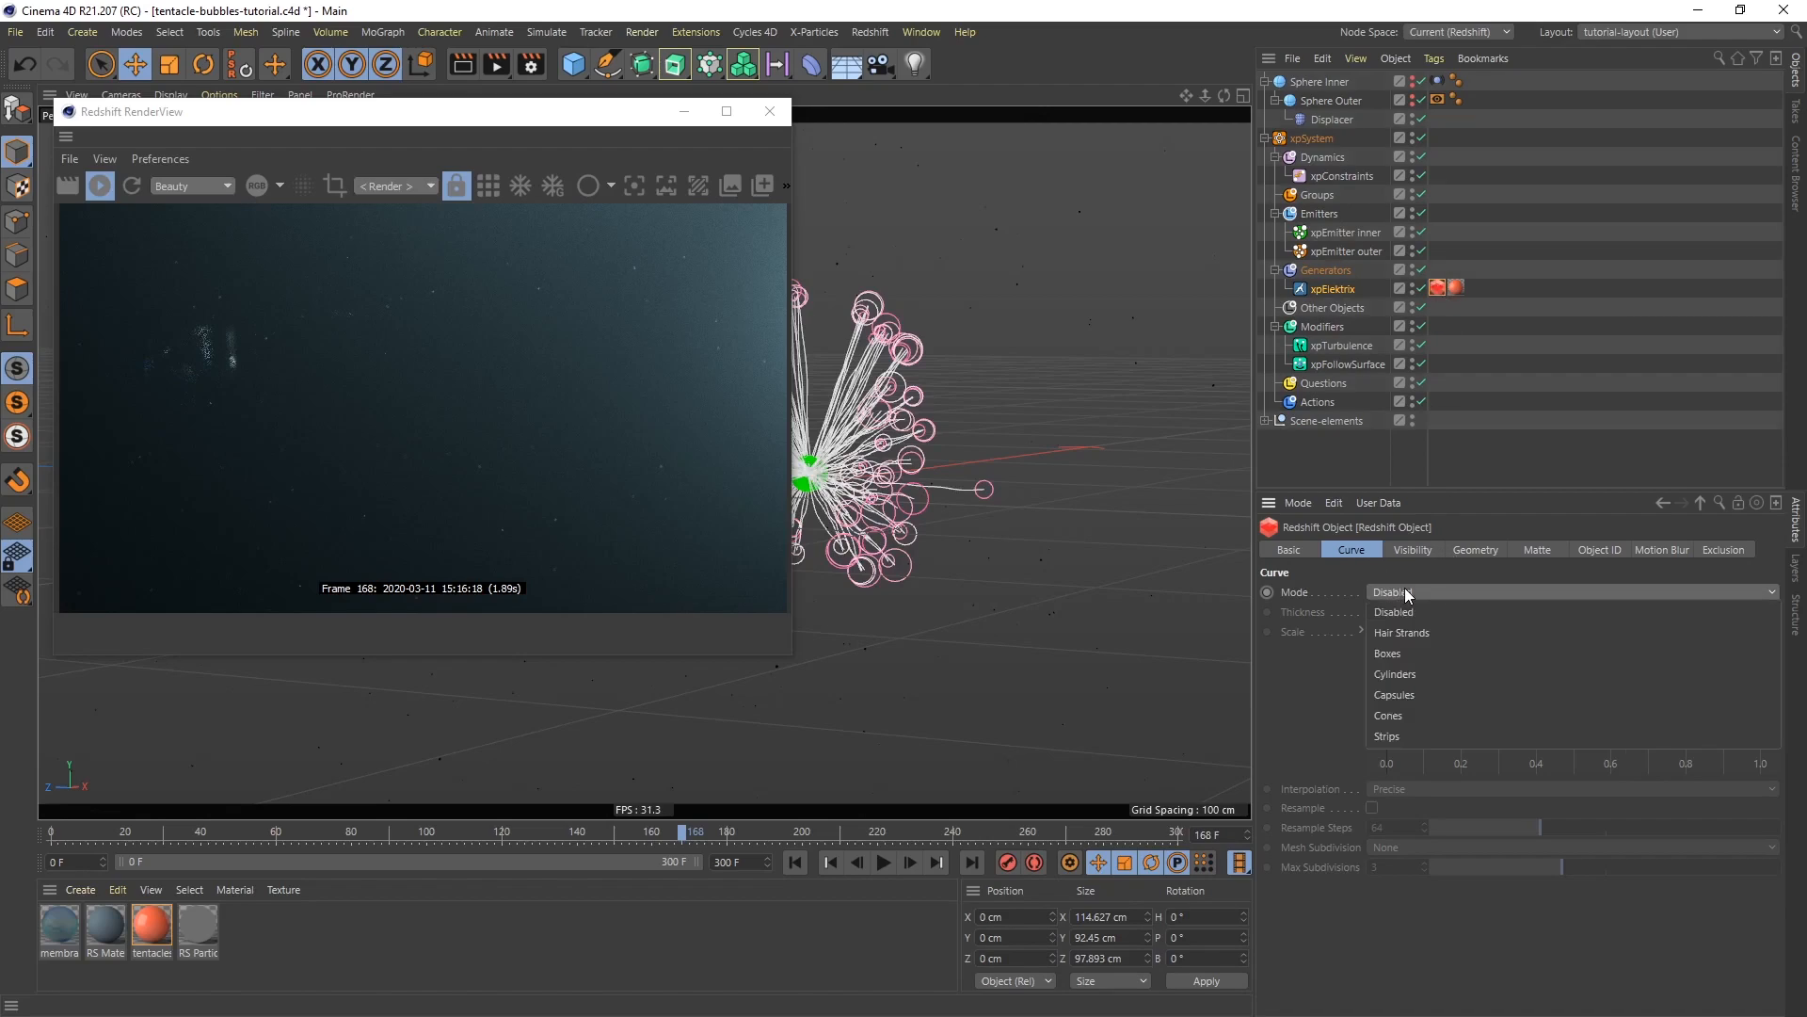
left_click(1399, 694)
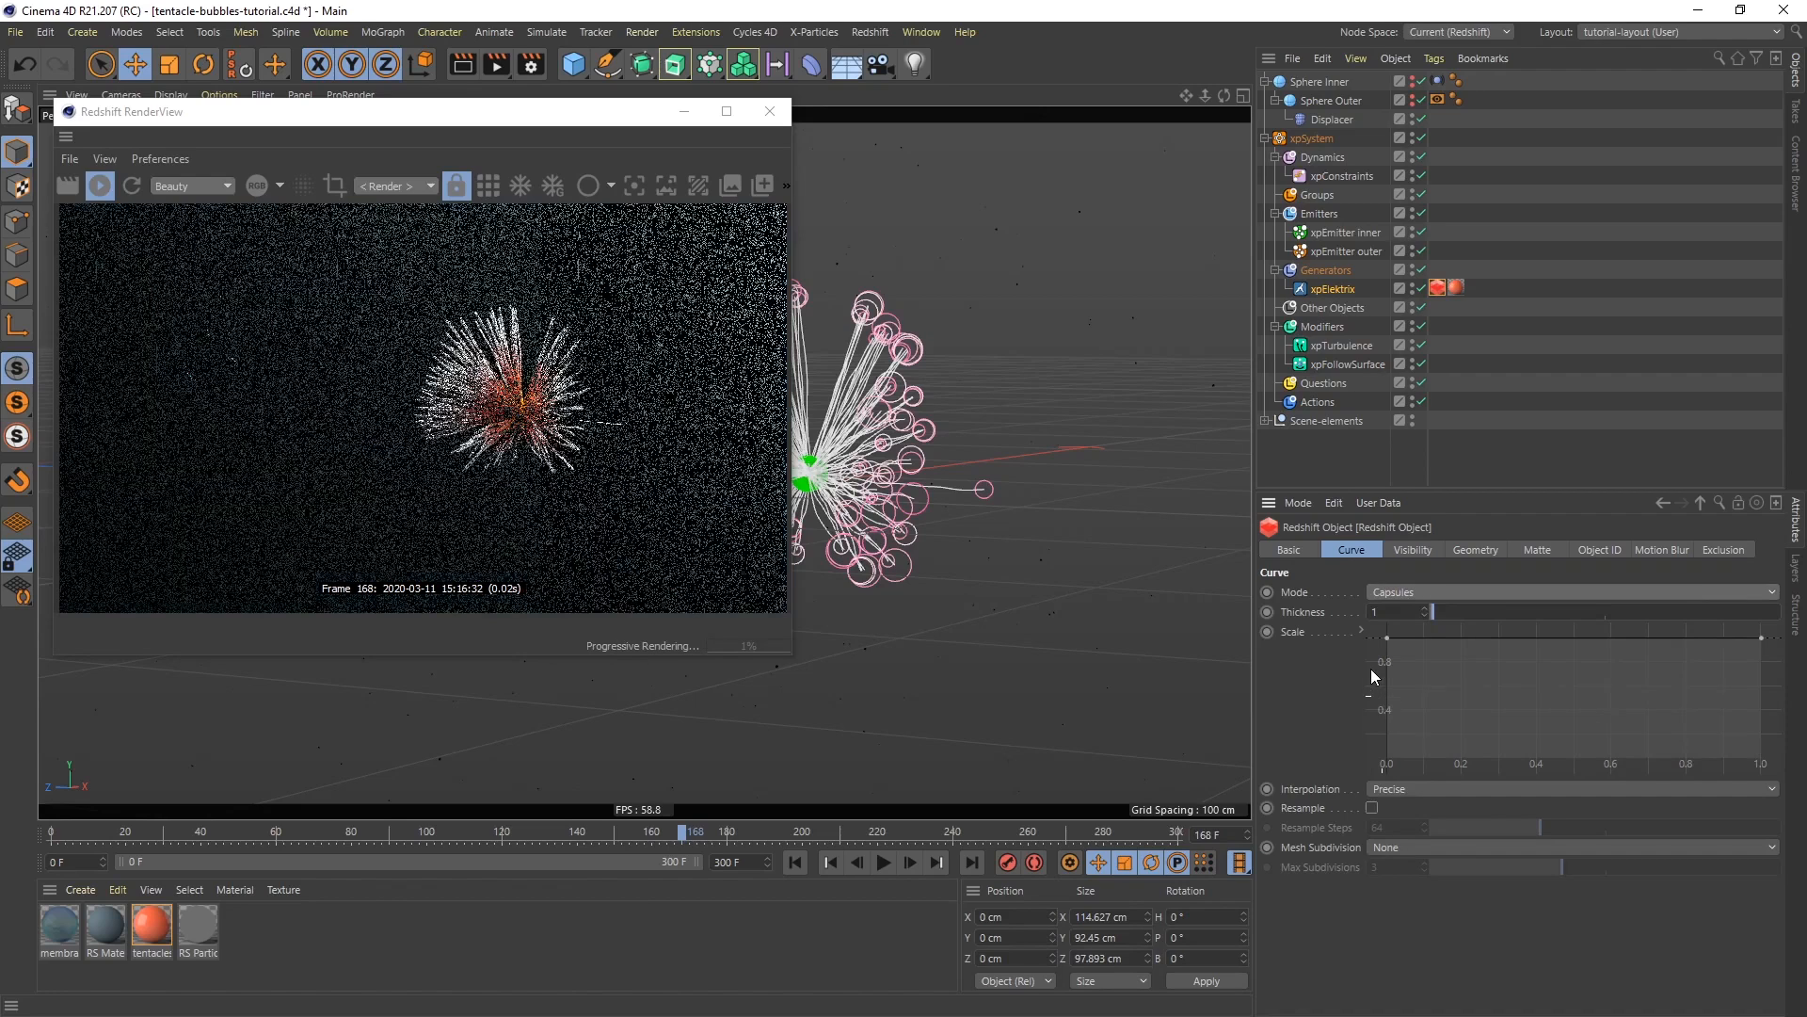
left_click(1390, 612)
type("0.1")
key("Return")
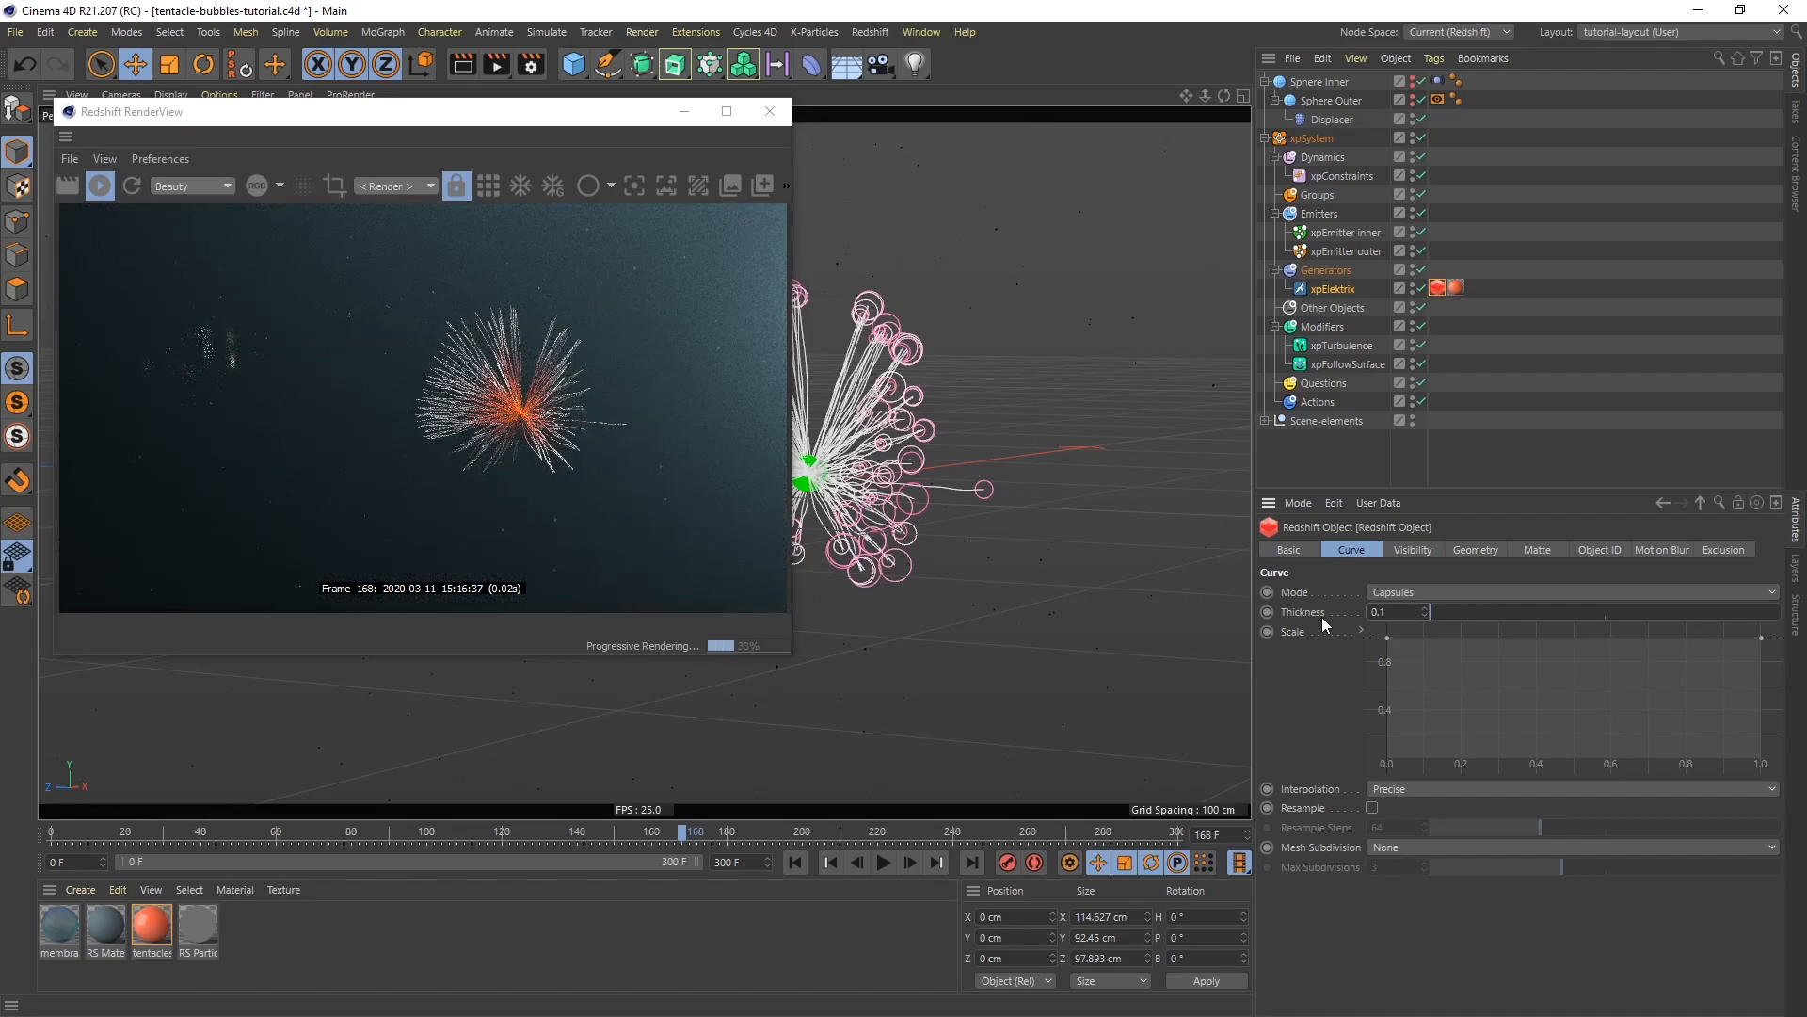
Shape the curve thickness scale with a full-height midpoint, lowering the start to about 0.35 and the end to about 0.15
left_click(1572, 637, "ctrl")
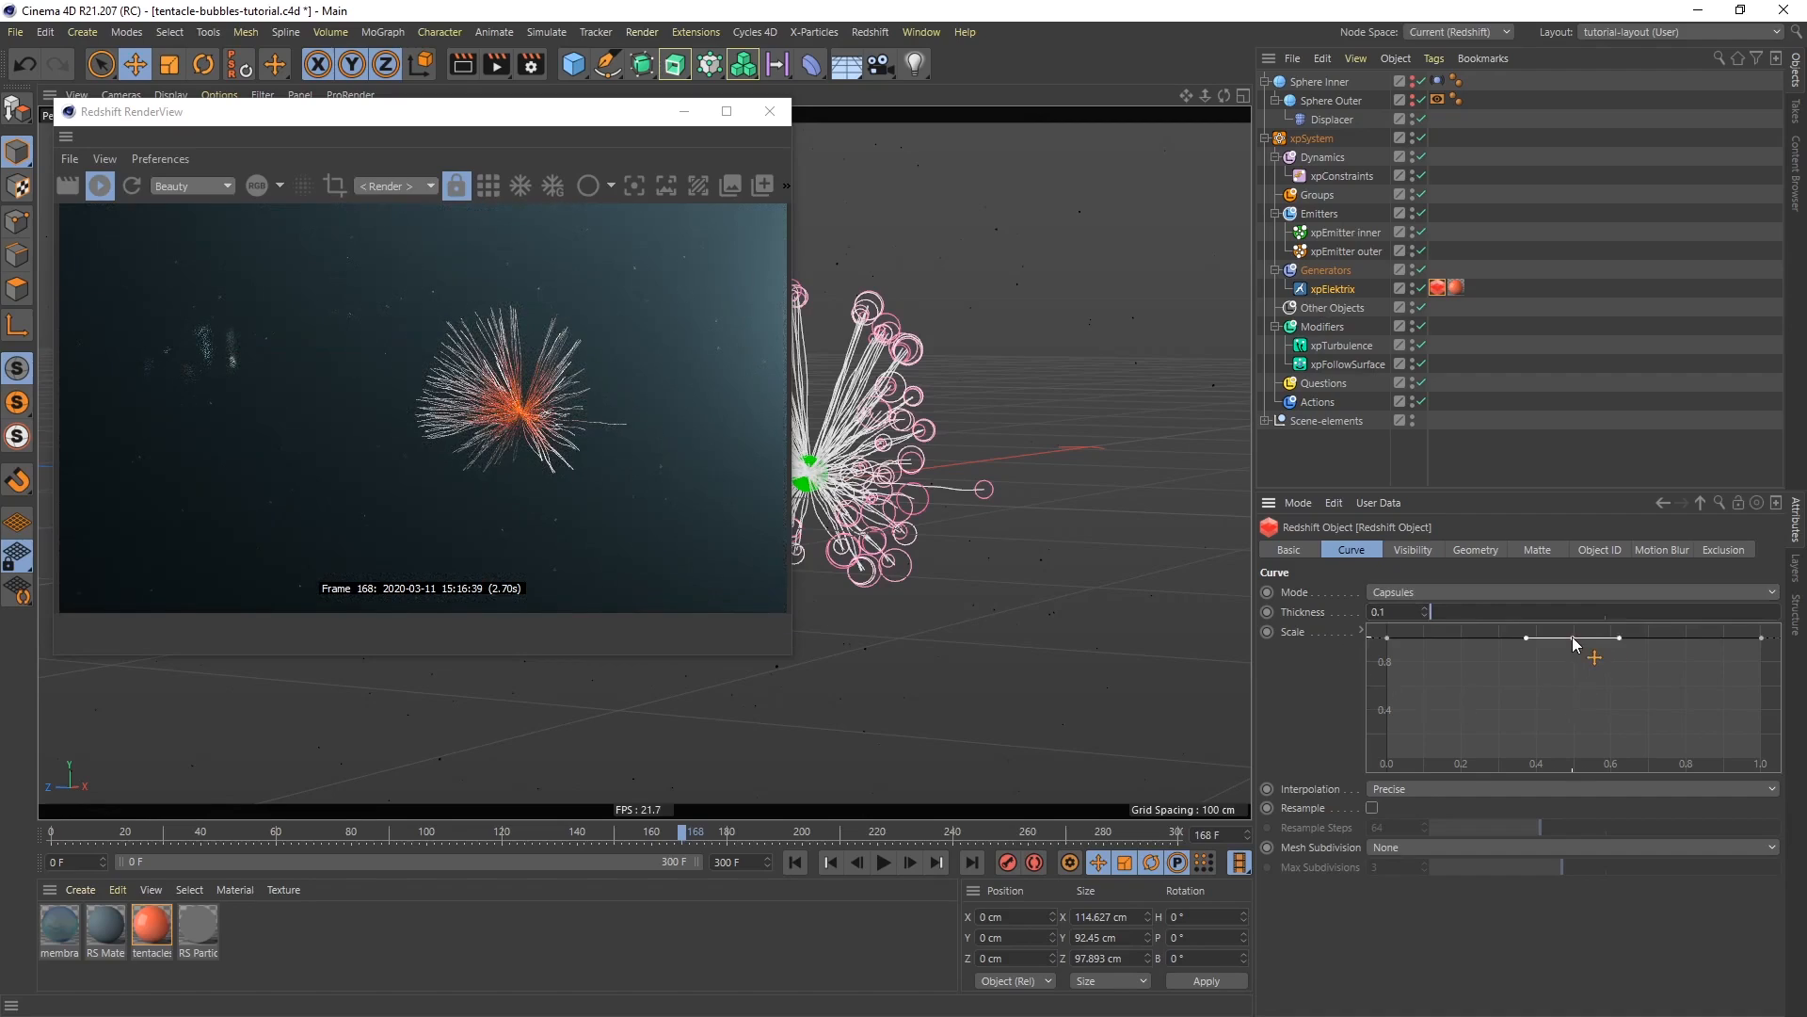
left_click_drag(1388, 639, 1387, 719)
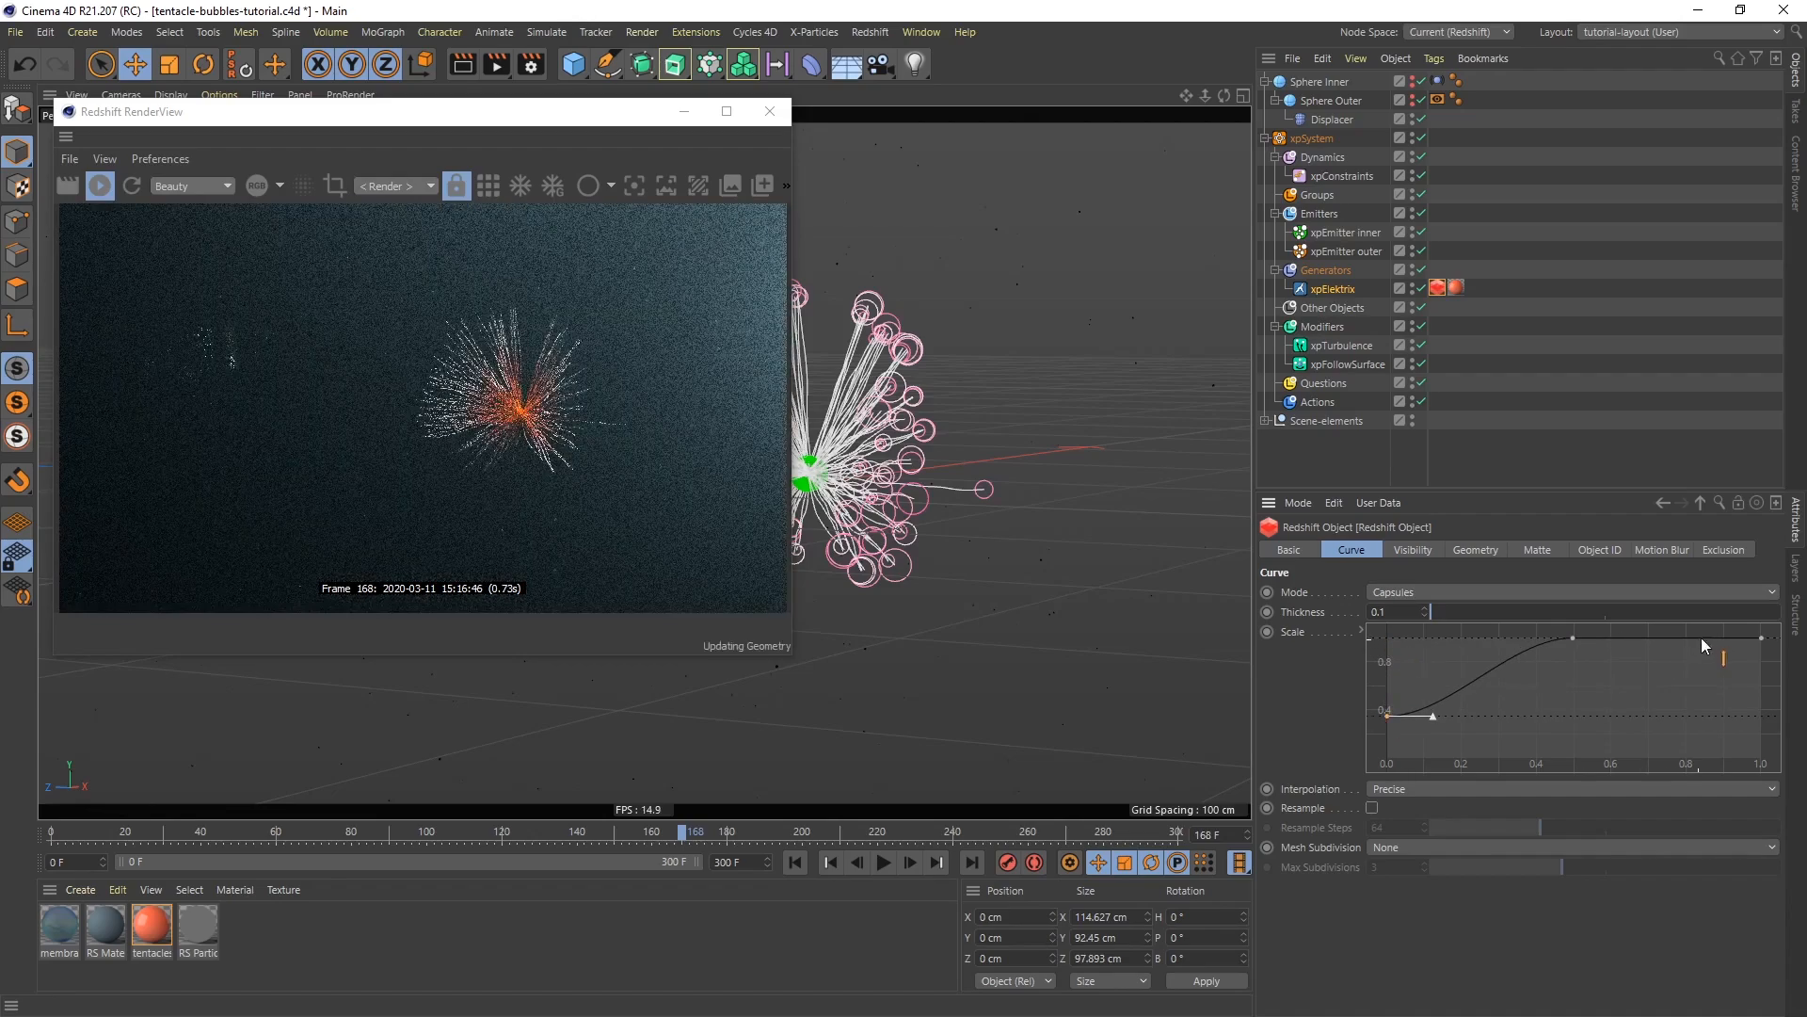
left_click_drag(1763, 639, 1766, 748)
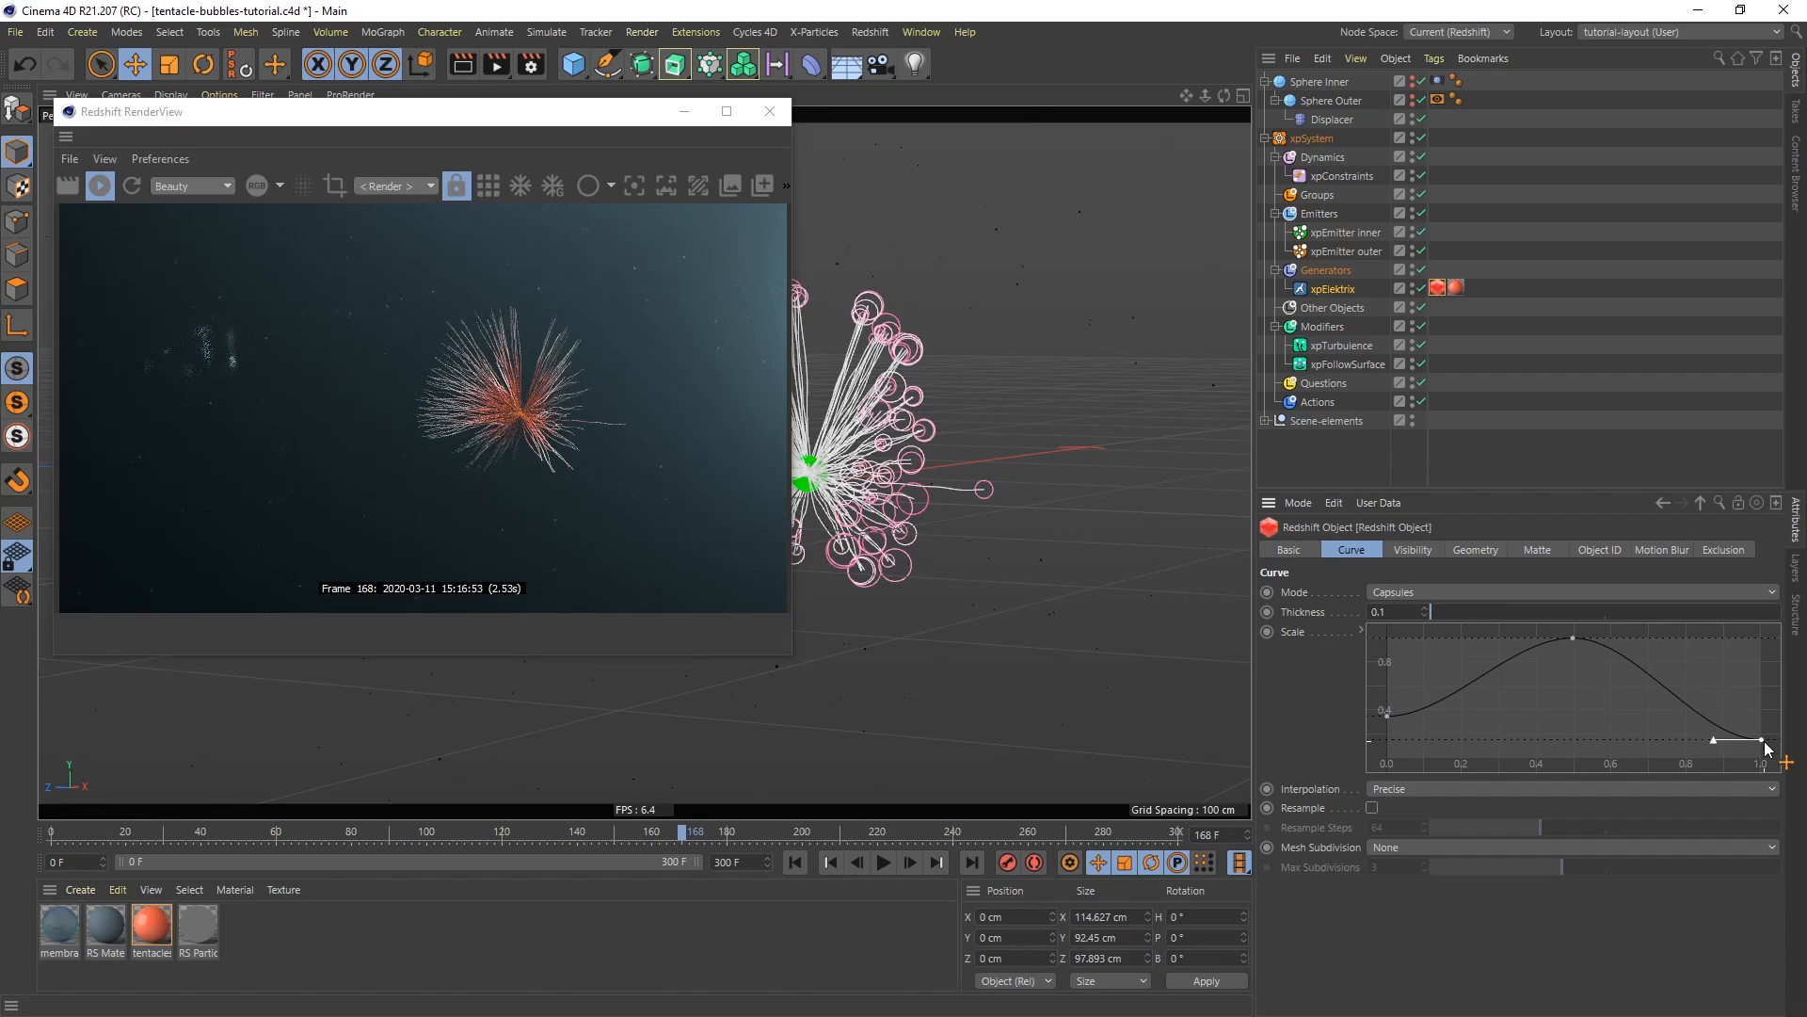
Open the tentacles material's shader graph and enlarge its window to show the node chain
left_click(151, 923)
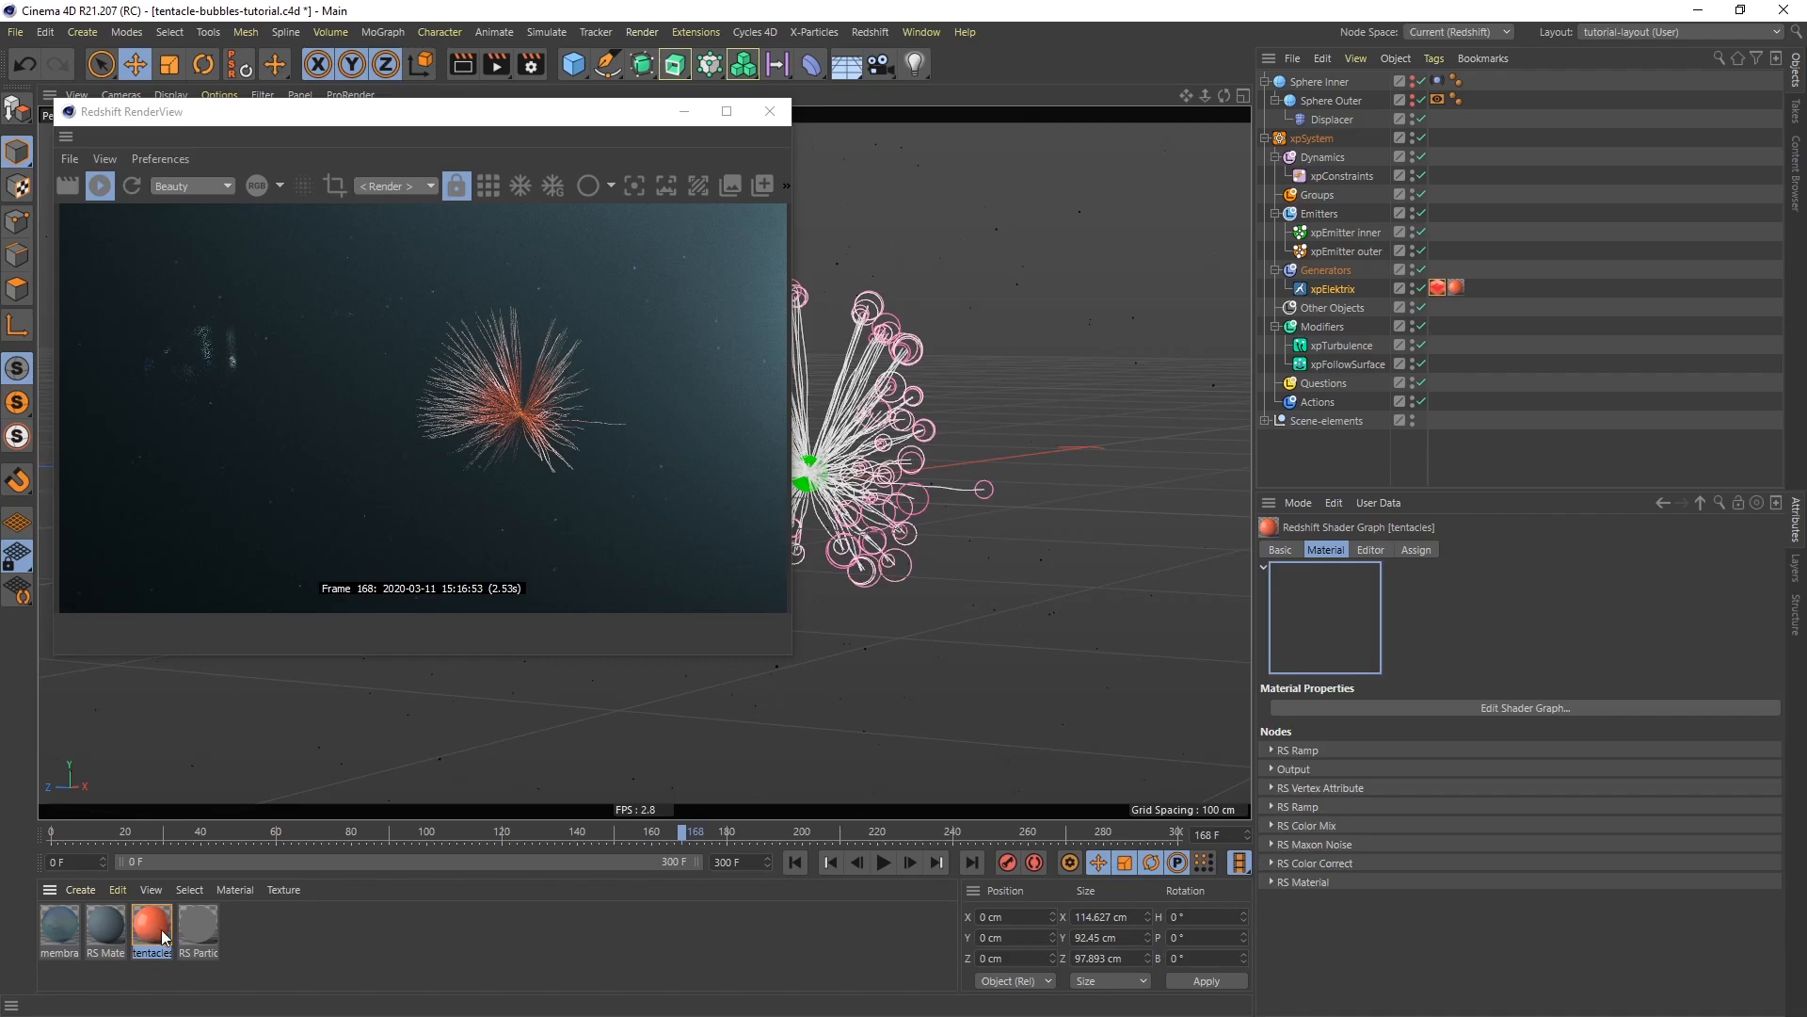
left_click_drag(1806, 156, 976, 160)
left_click_drag(1308, 700, 1731, 862)
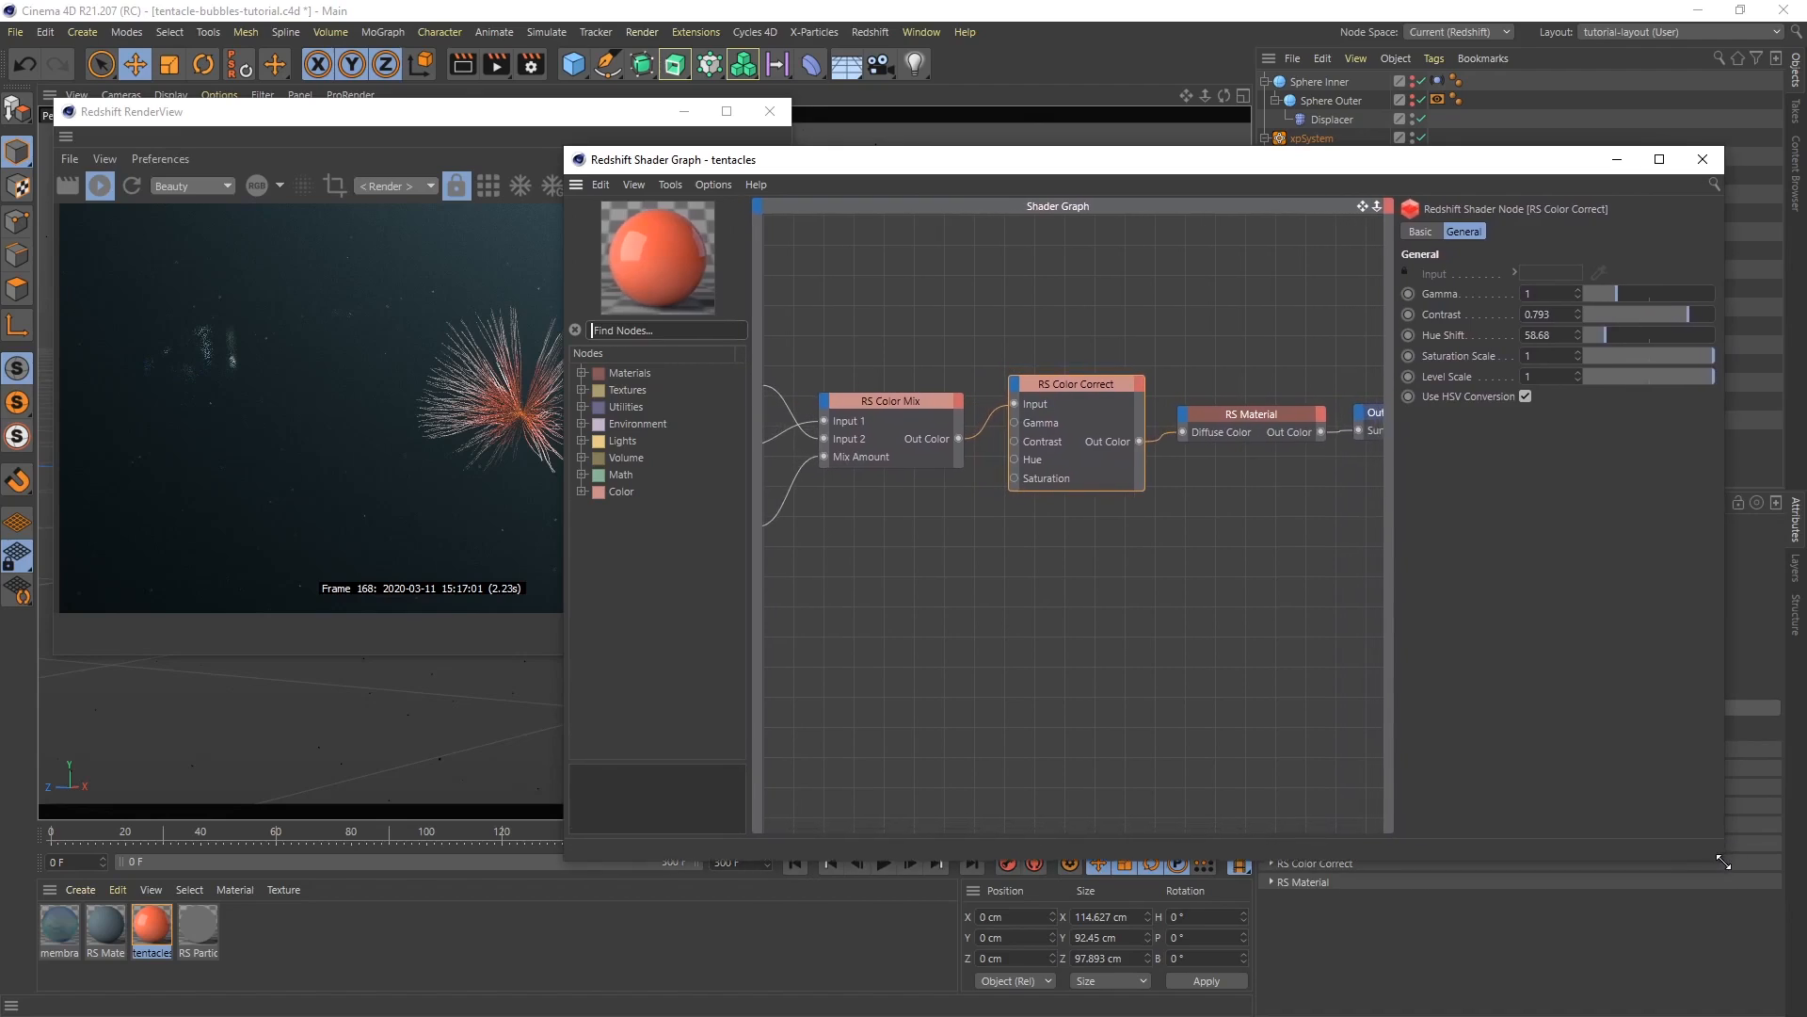
Examine the tentacles graph's RS Material, the RSCurvePosition vertex attribute and the colours of both RS Ramp nodes
type("1")
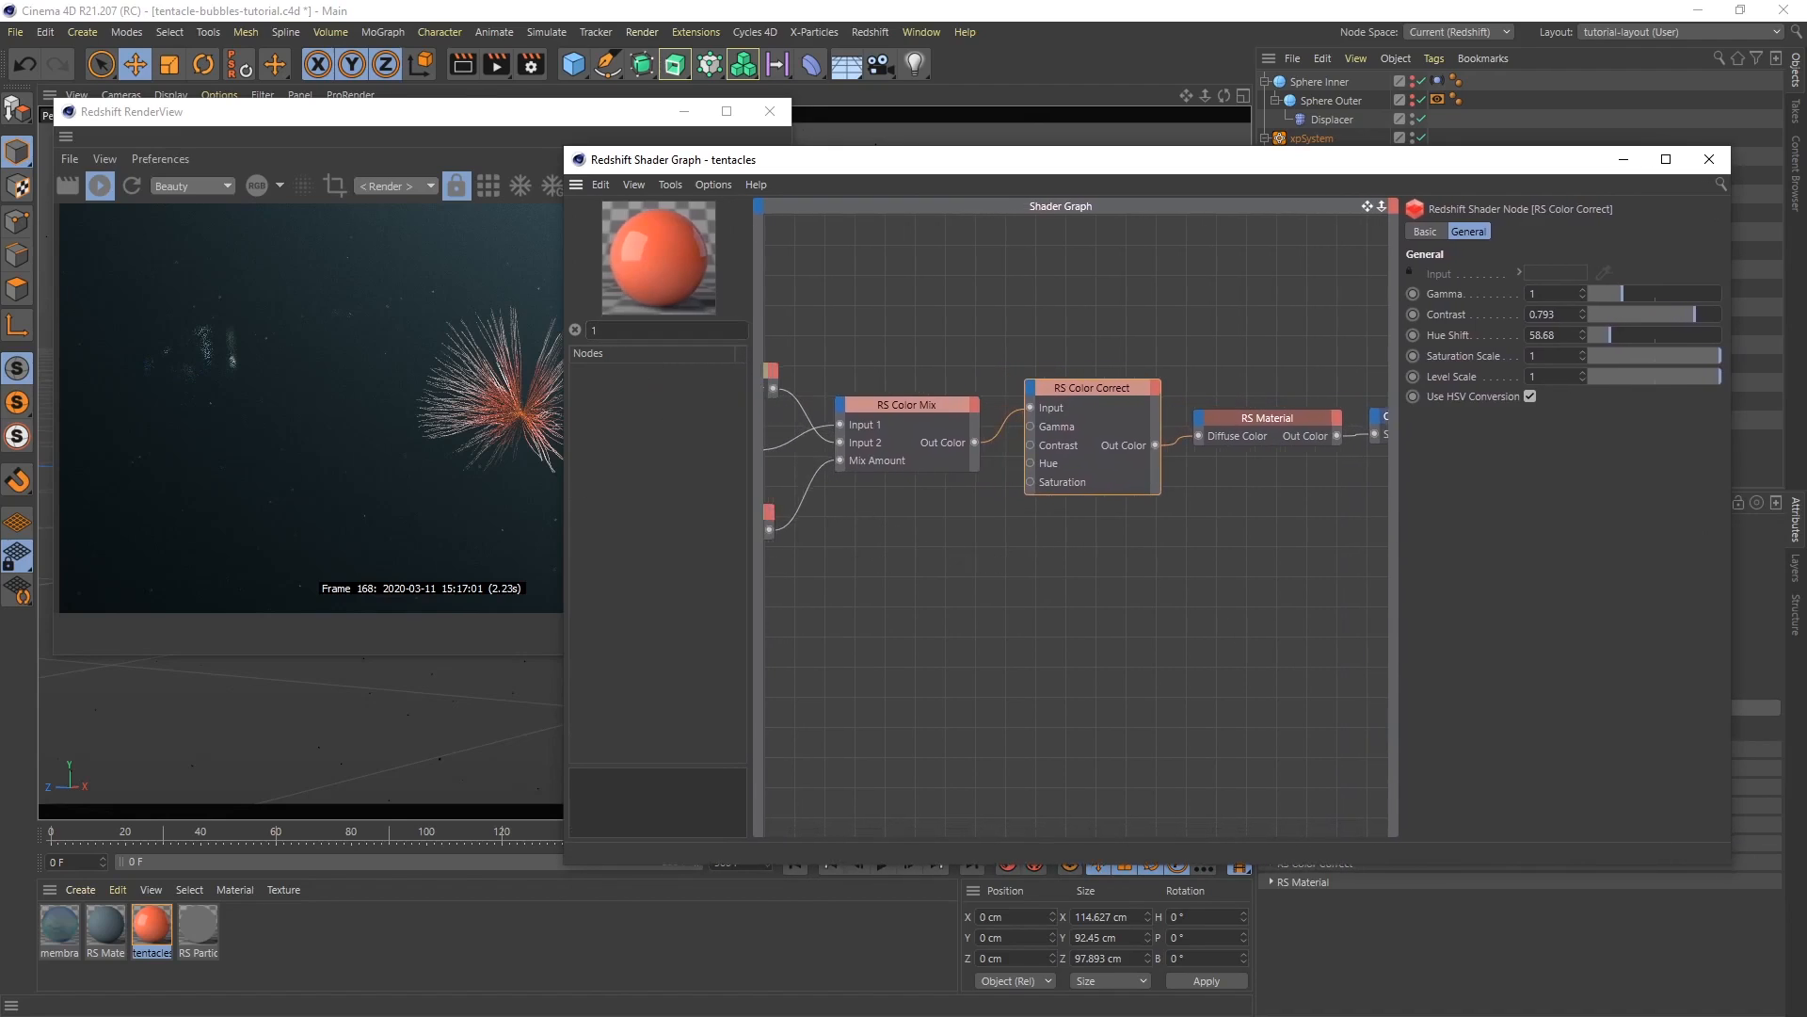
left_click(1256, 415)
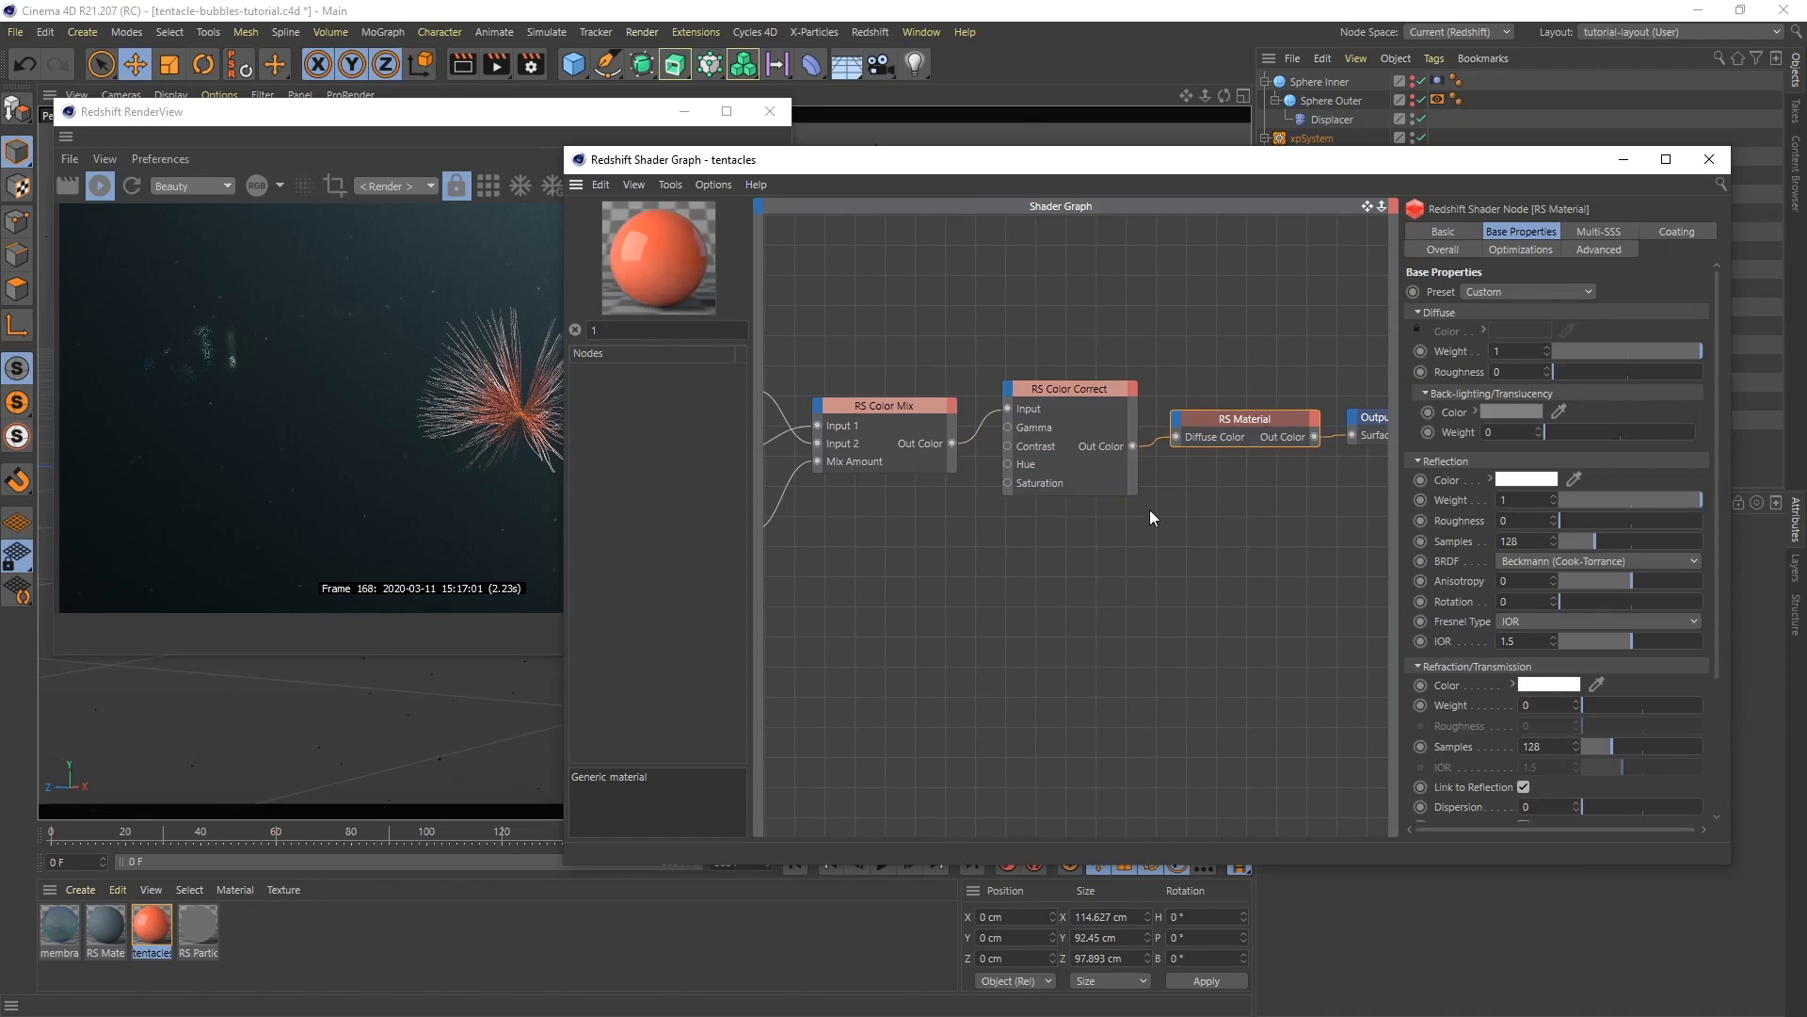
left_click_drag(894, 570, 1220, 603)
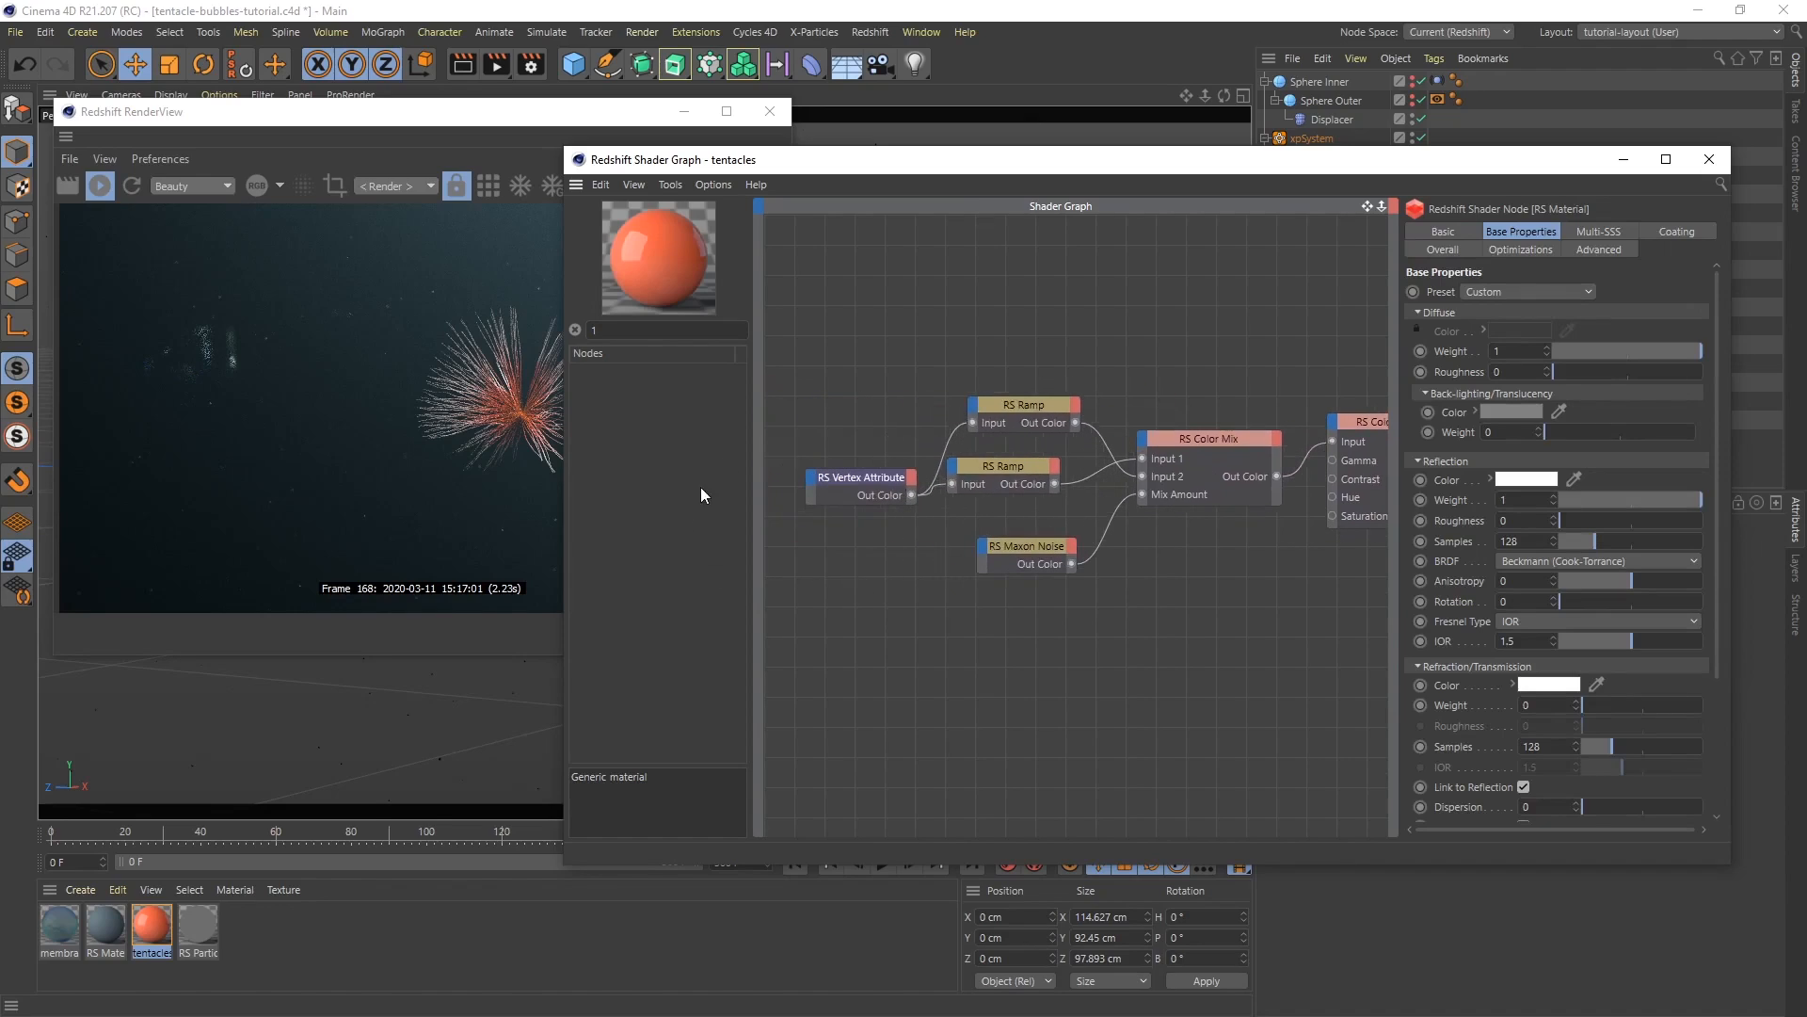
left_click(835, 479)
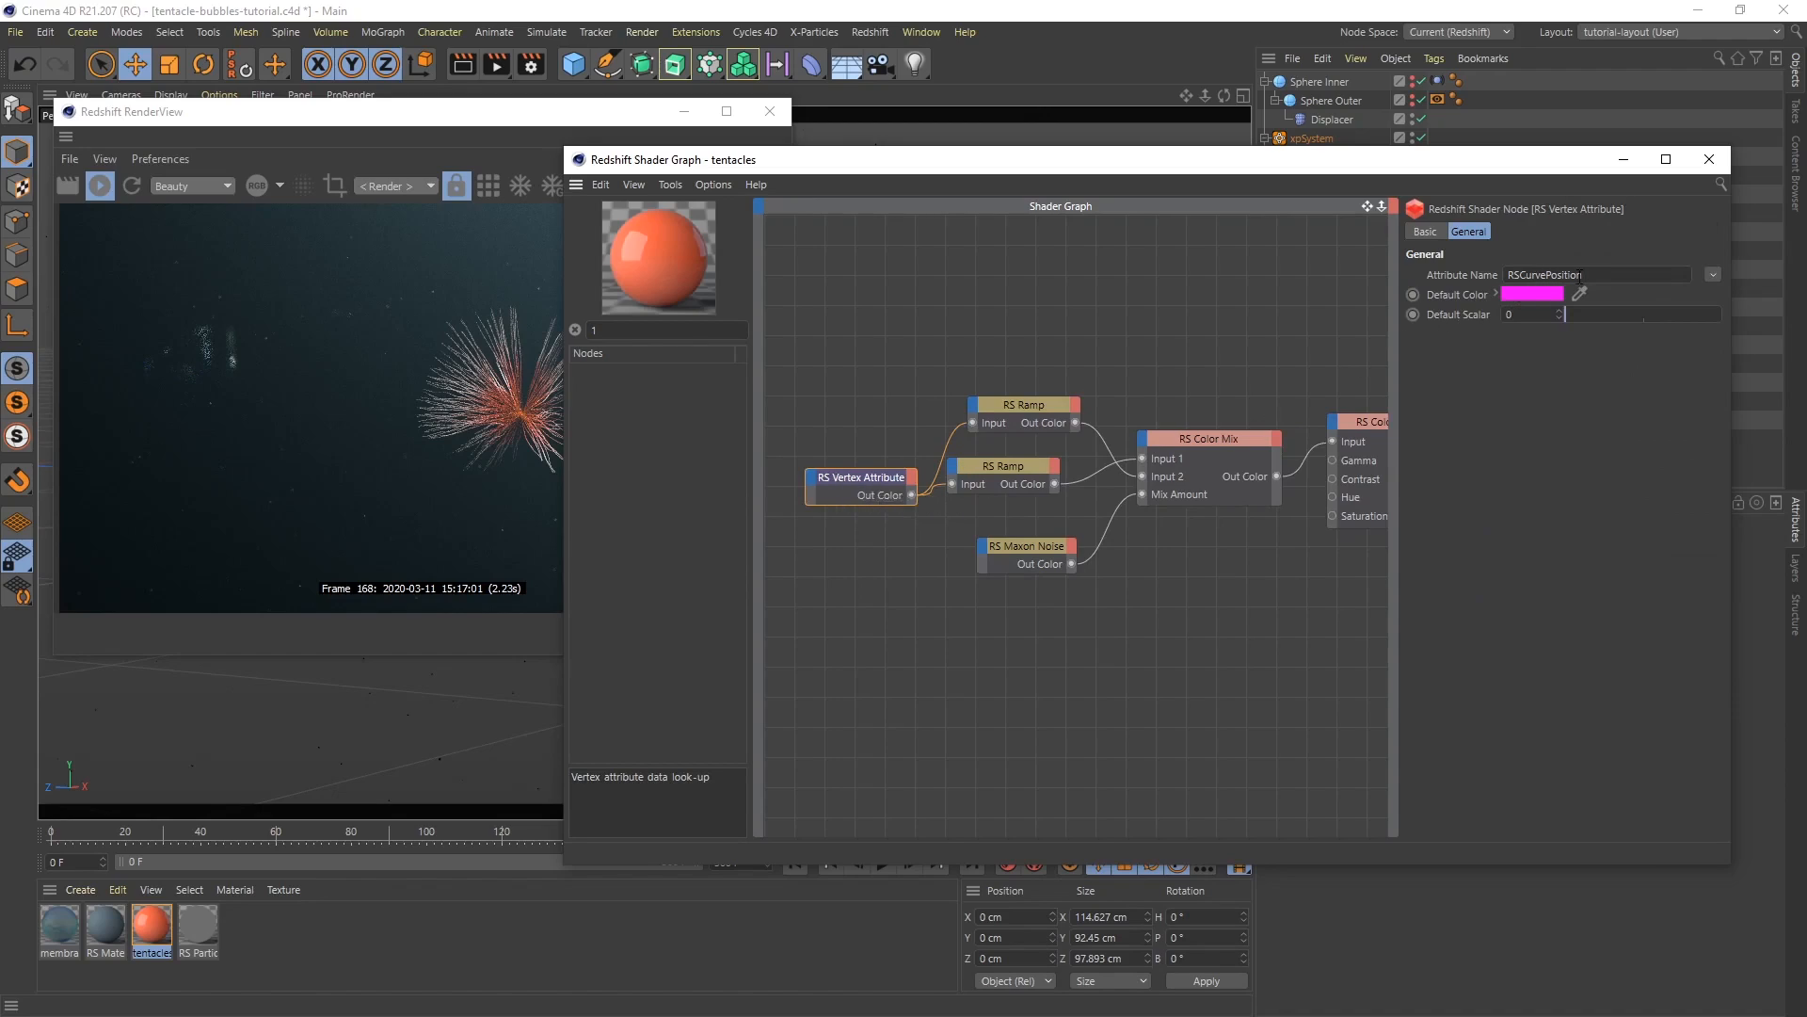
left_click_drag(1069, 169, 1211, 162)
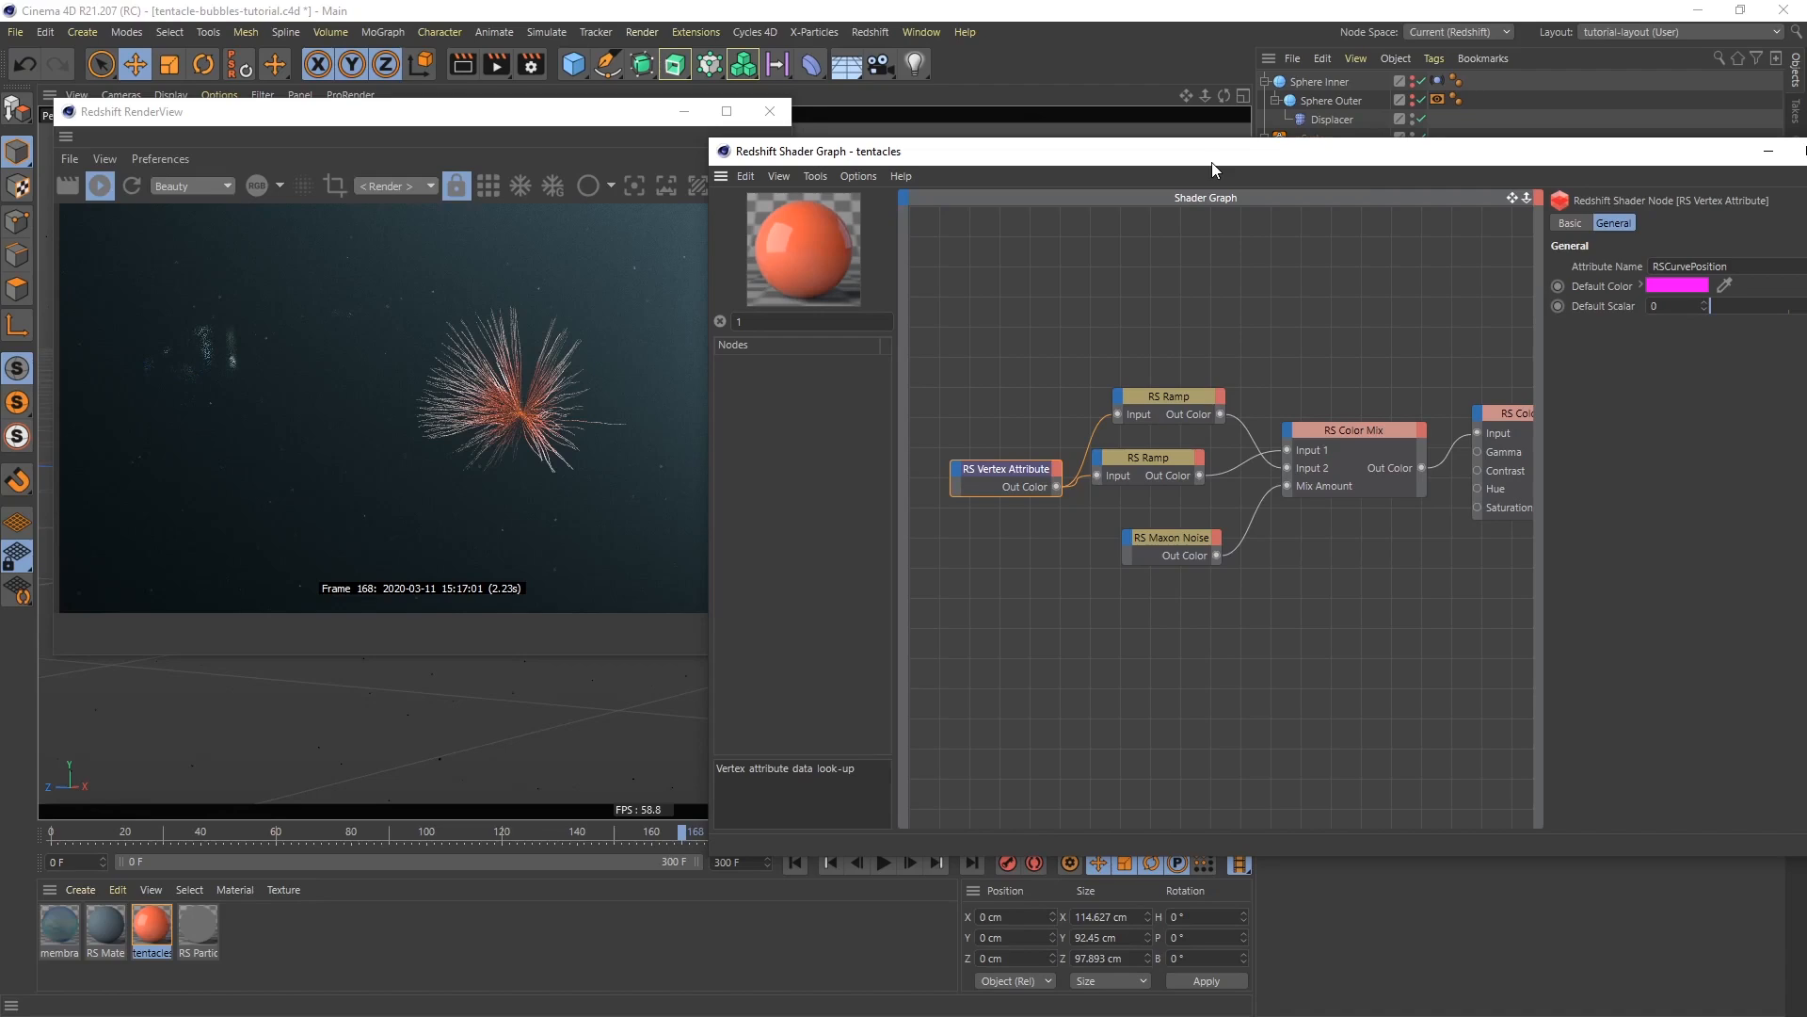
left_click(1180, 393)
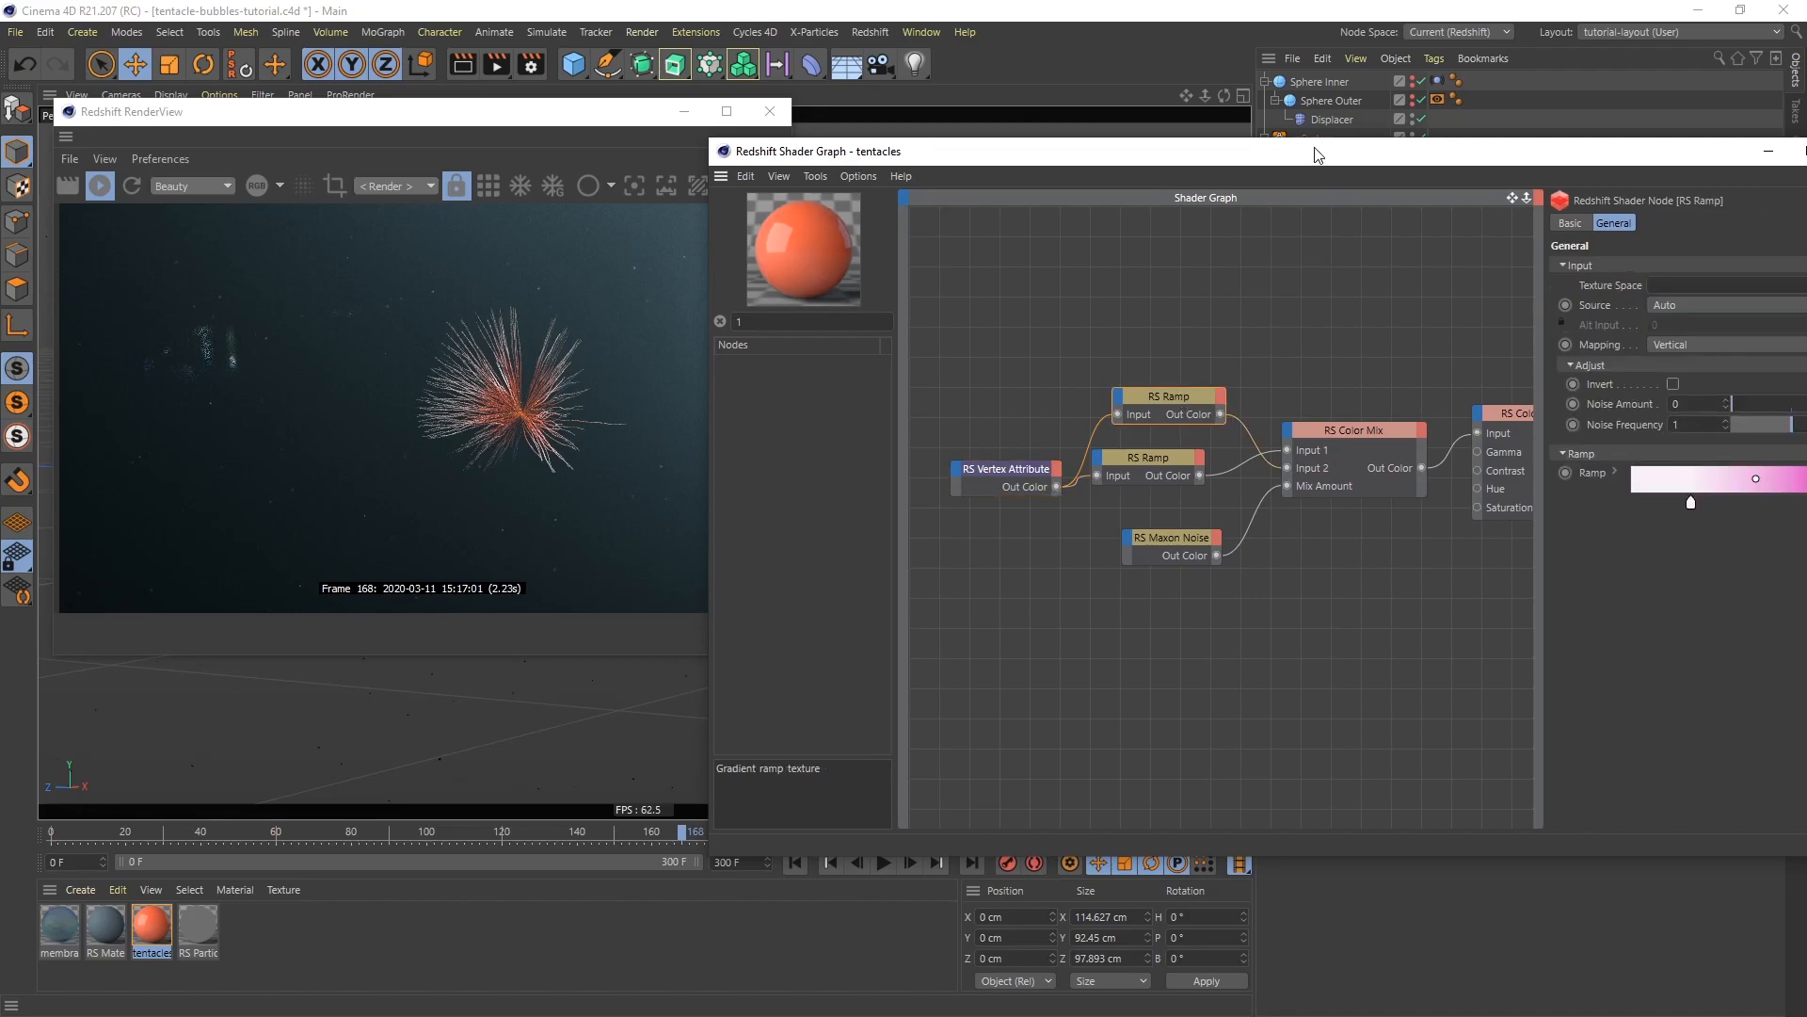
left_click_drag(1315, 153, 1160, 136)
left_click(1599, 486)
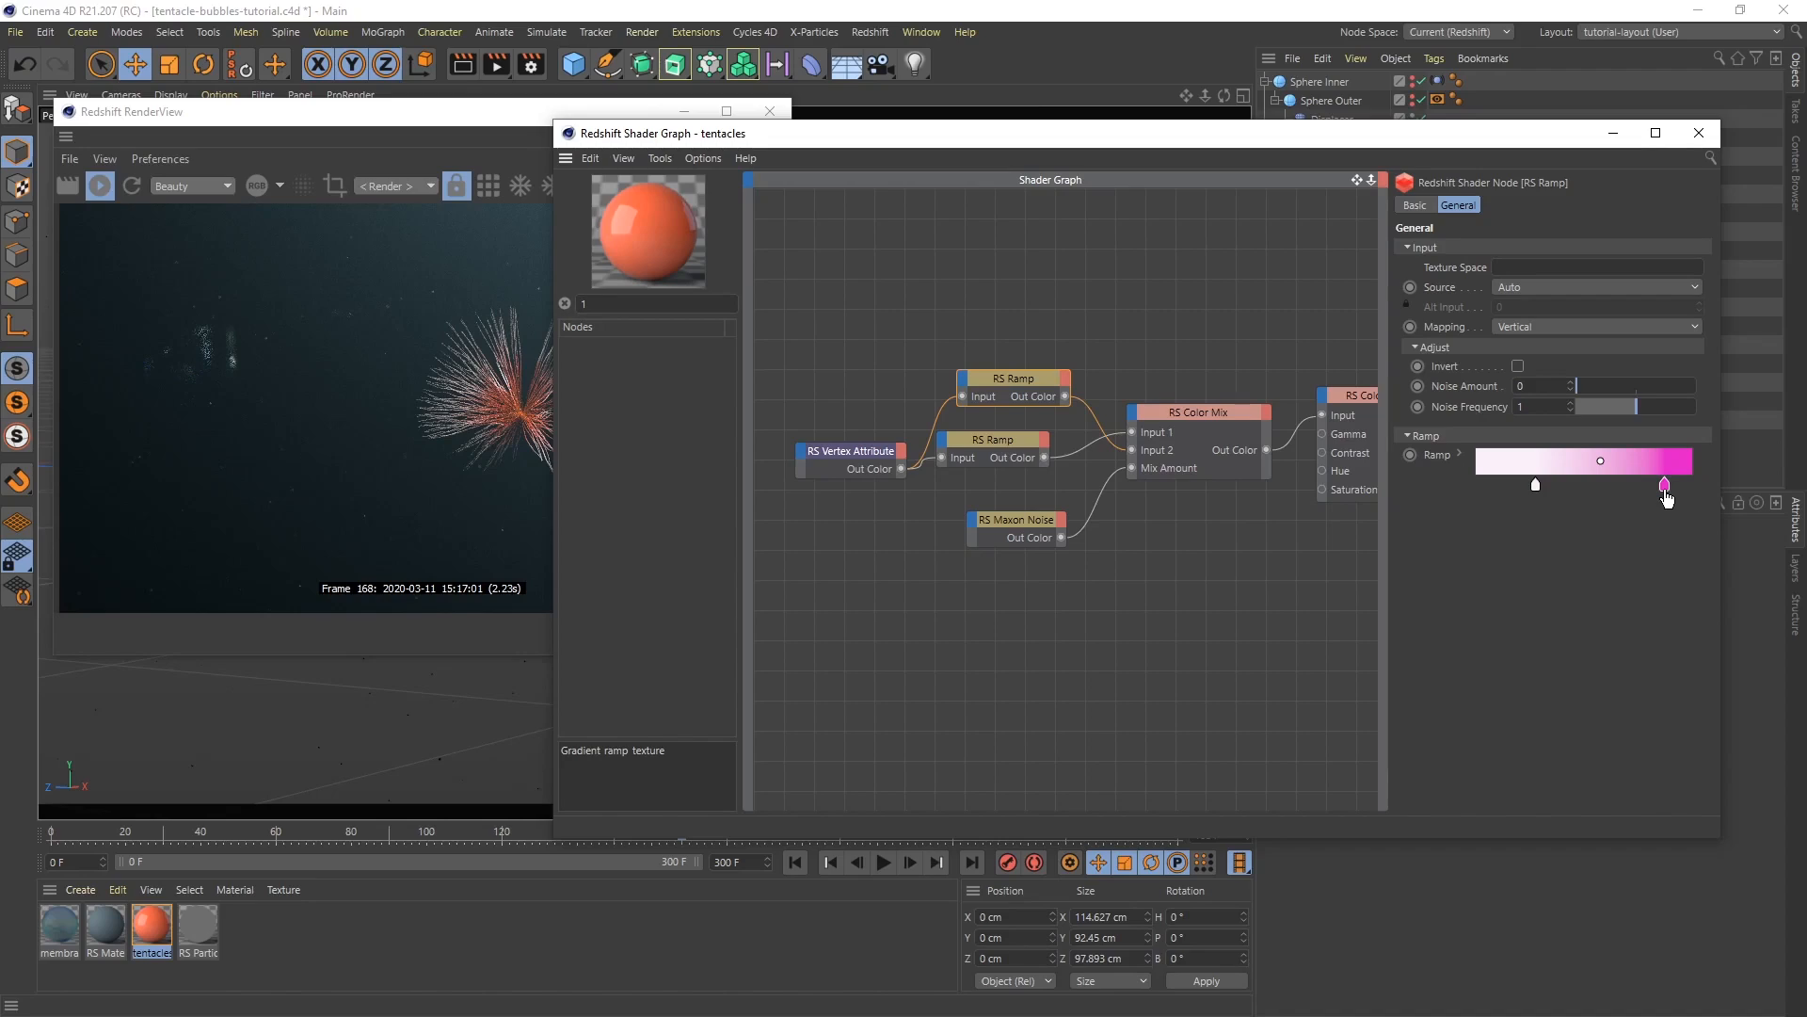
left_click(979, 439)
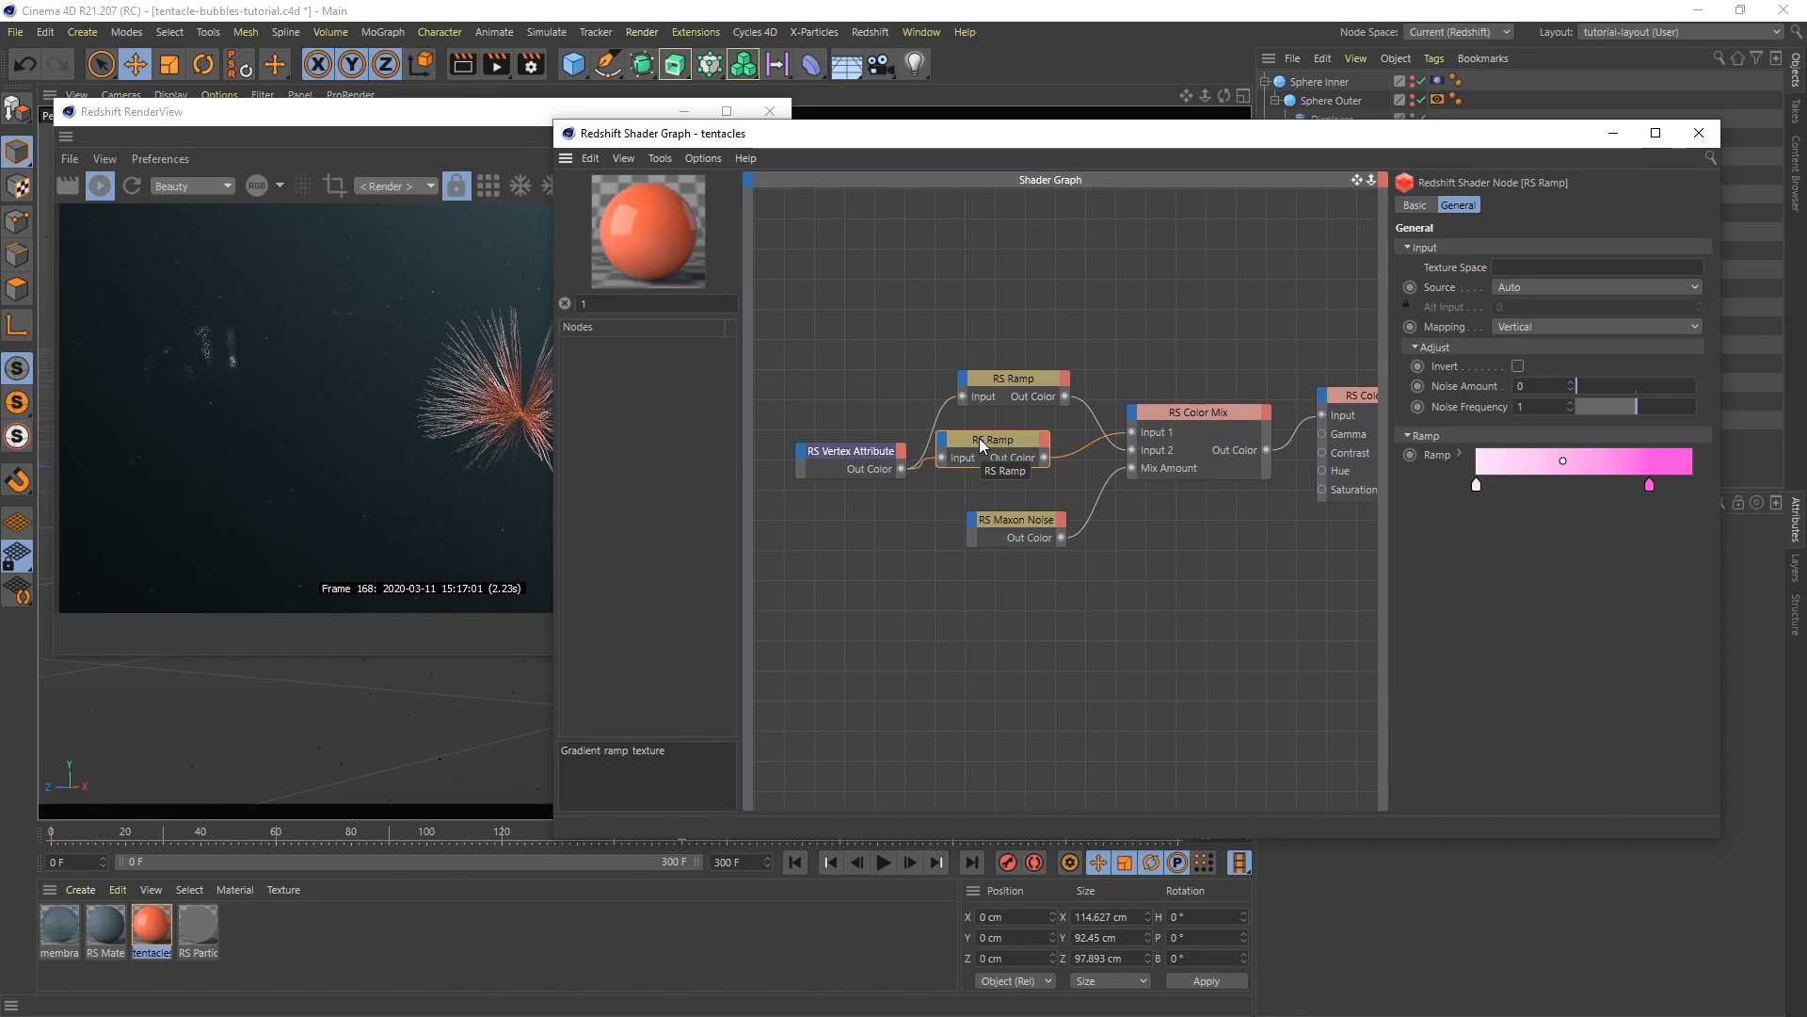
Review the RS Color Mix, RS Maxon Noise and RS Color Correct settings, and close the tentacles shader graph
left_click(1201, 412)
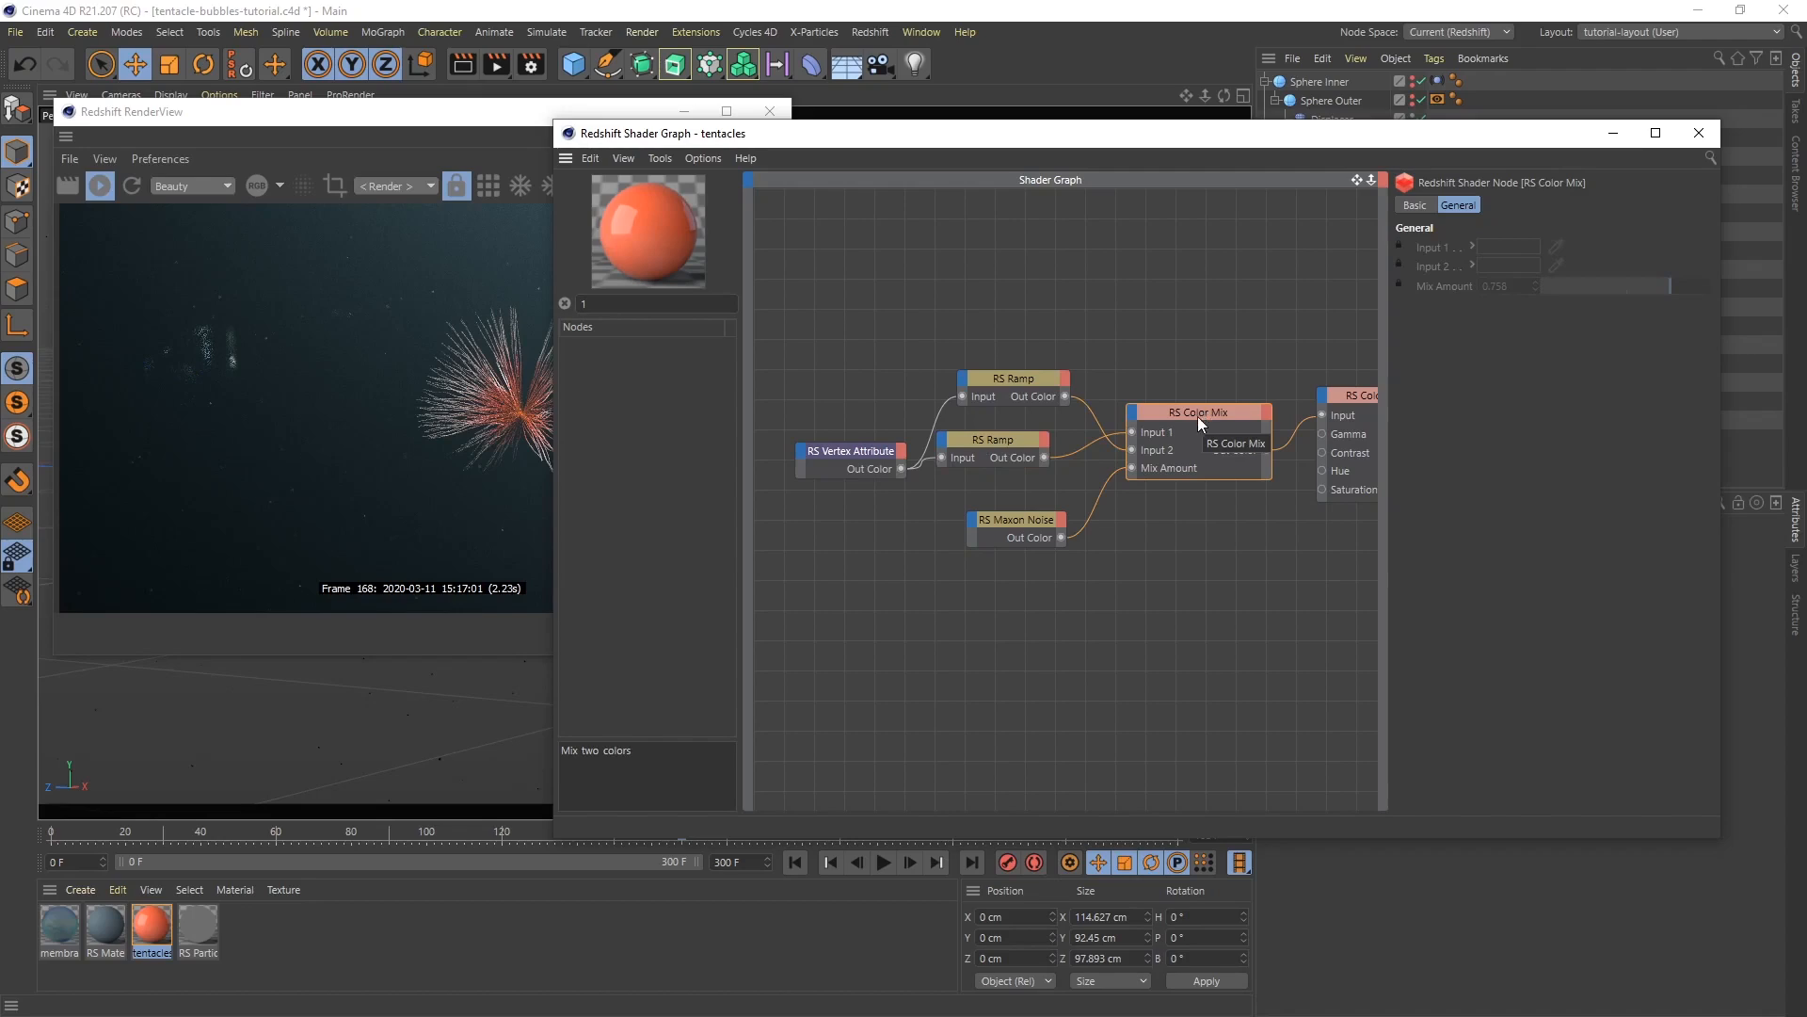
left_click(1010, 525)
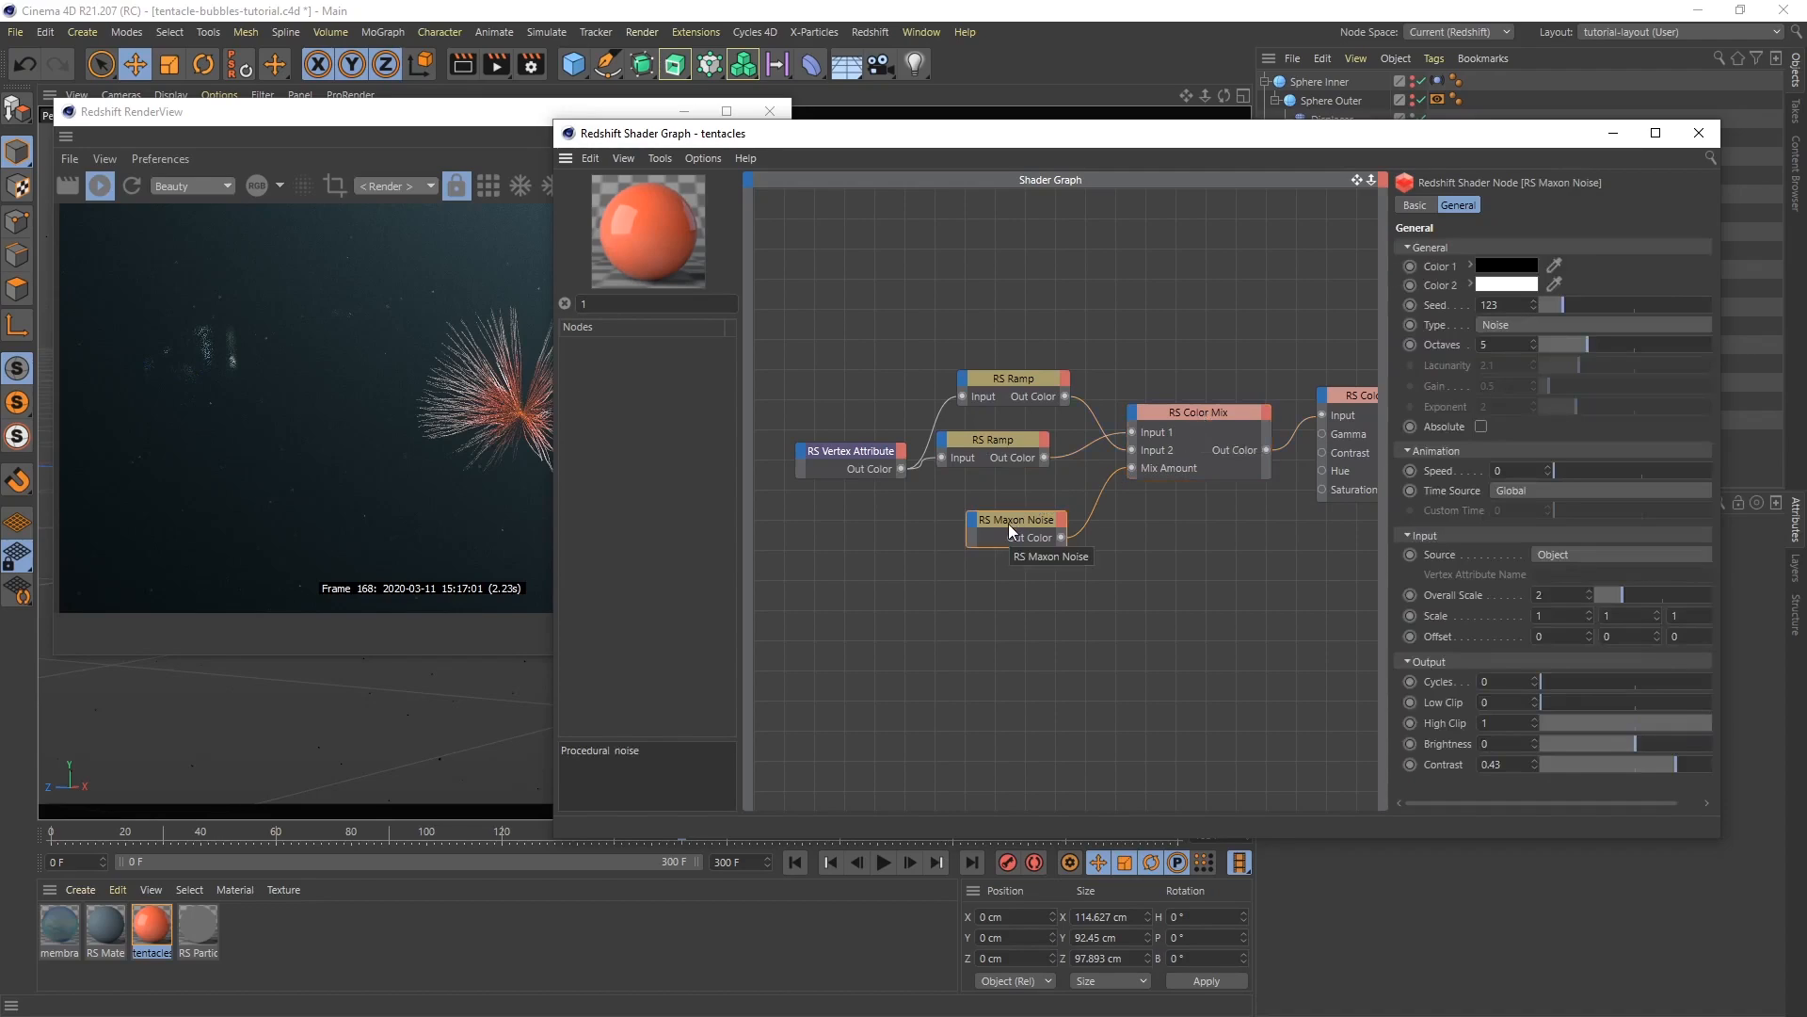
middle_click_drag(1268, 520, 995, 522, "alt")
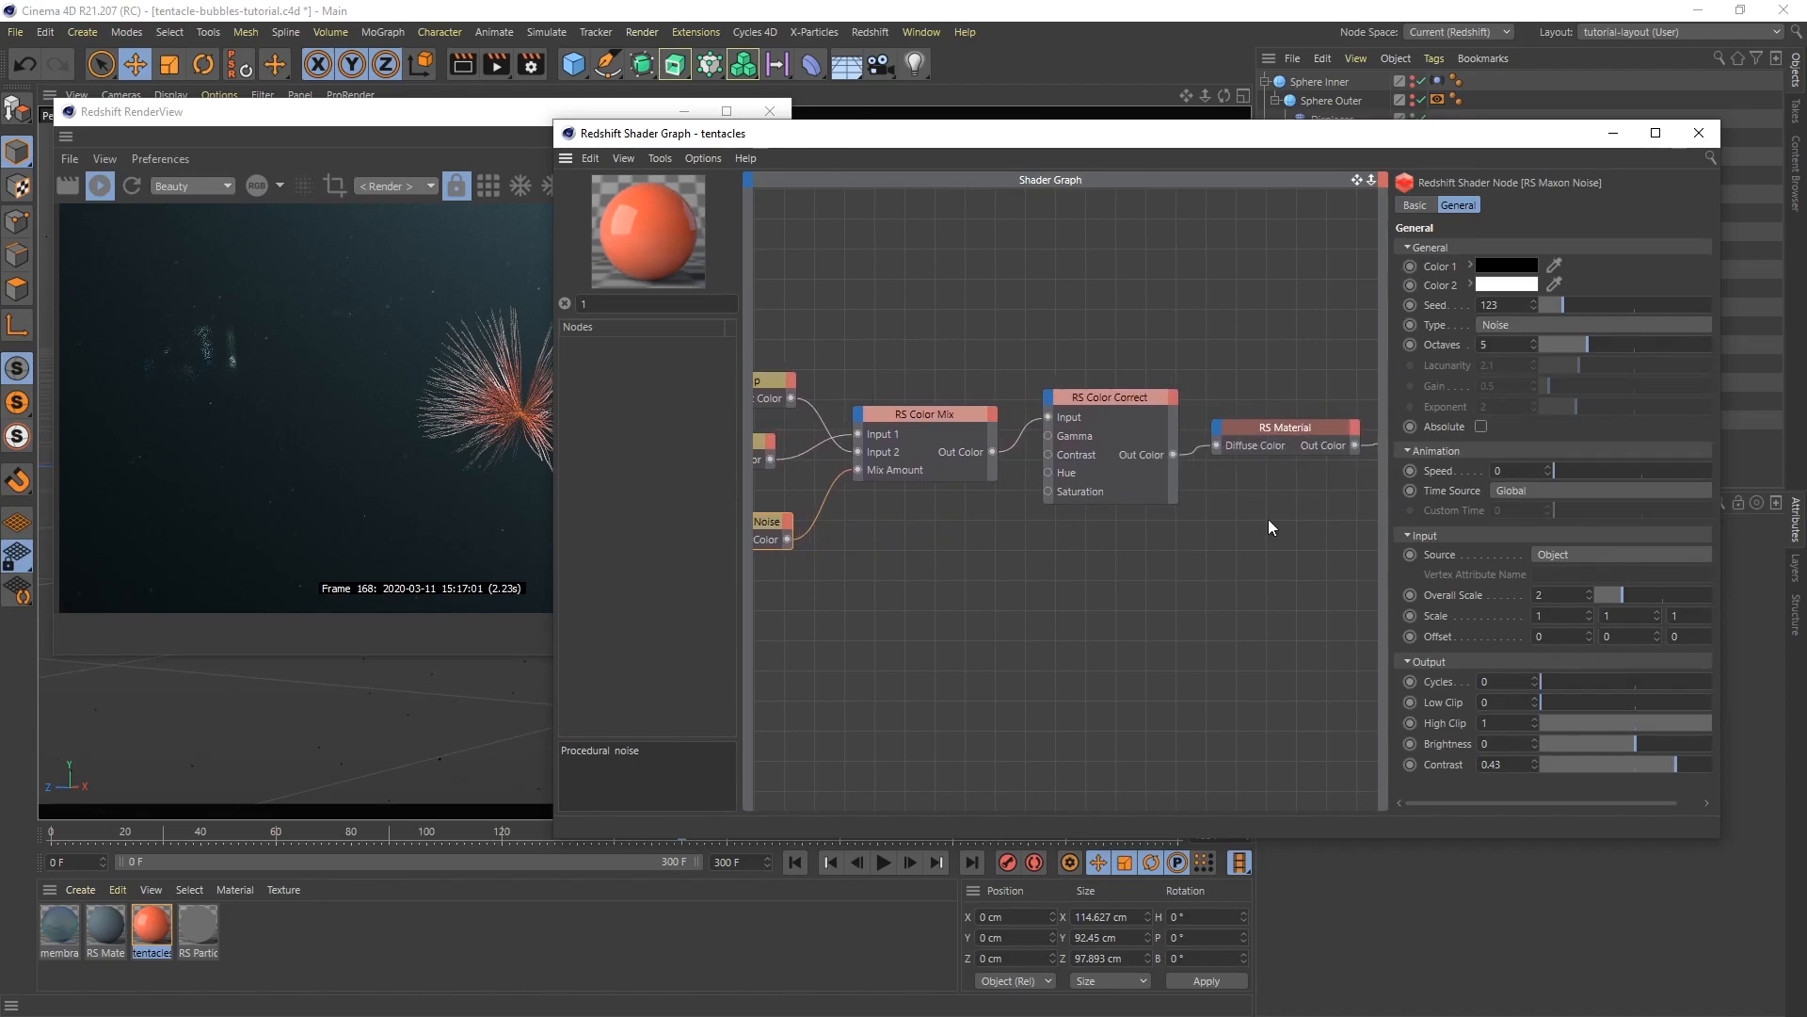
left_click(1100, 395)
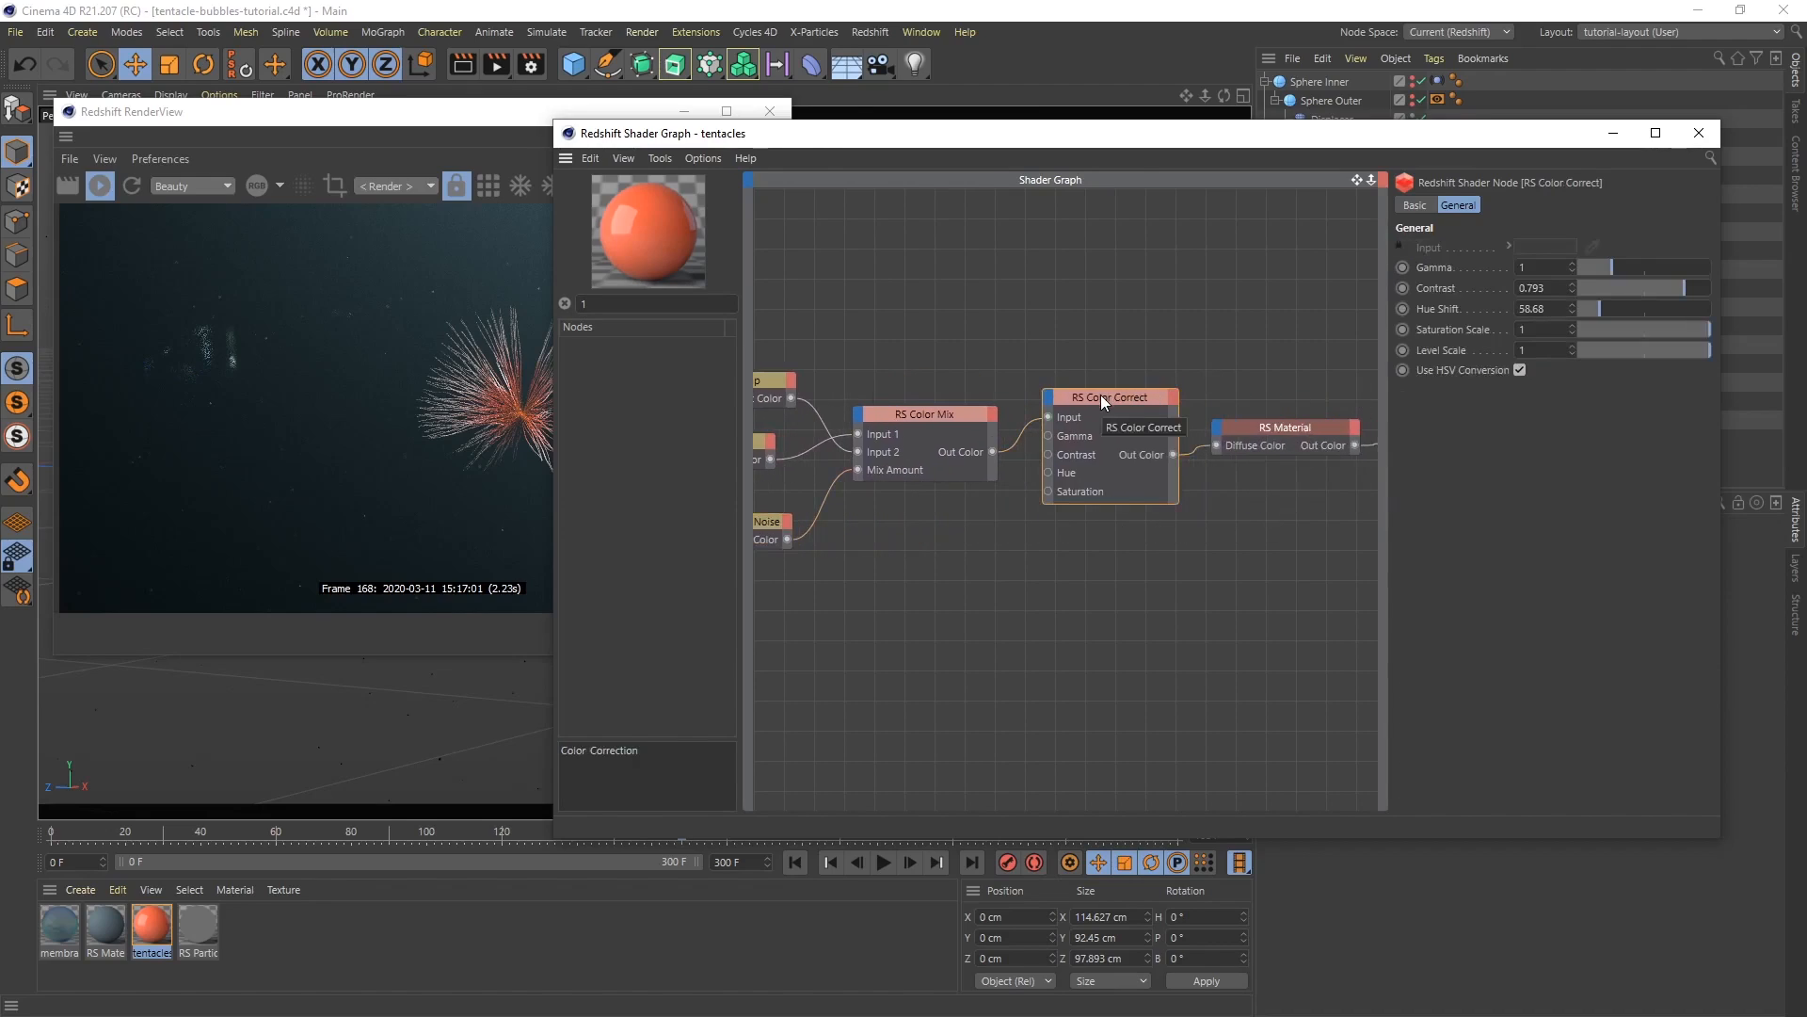
left_click_drag(1038, 142, 941, 128)
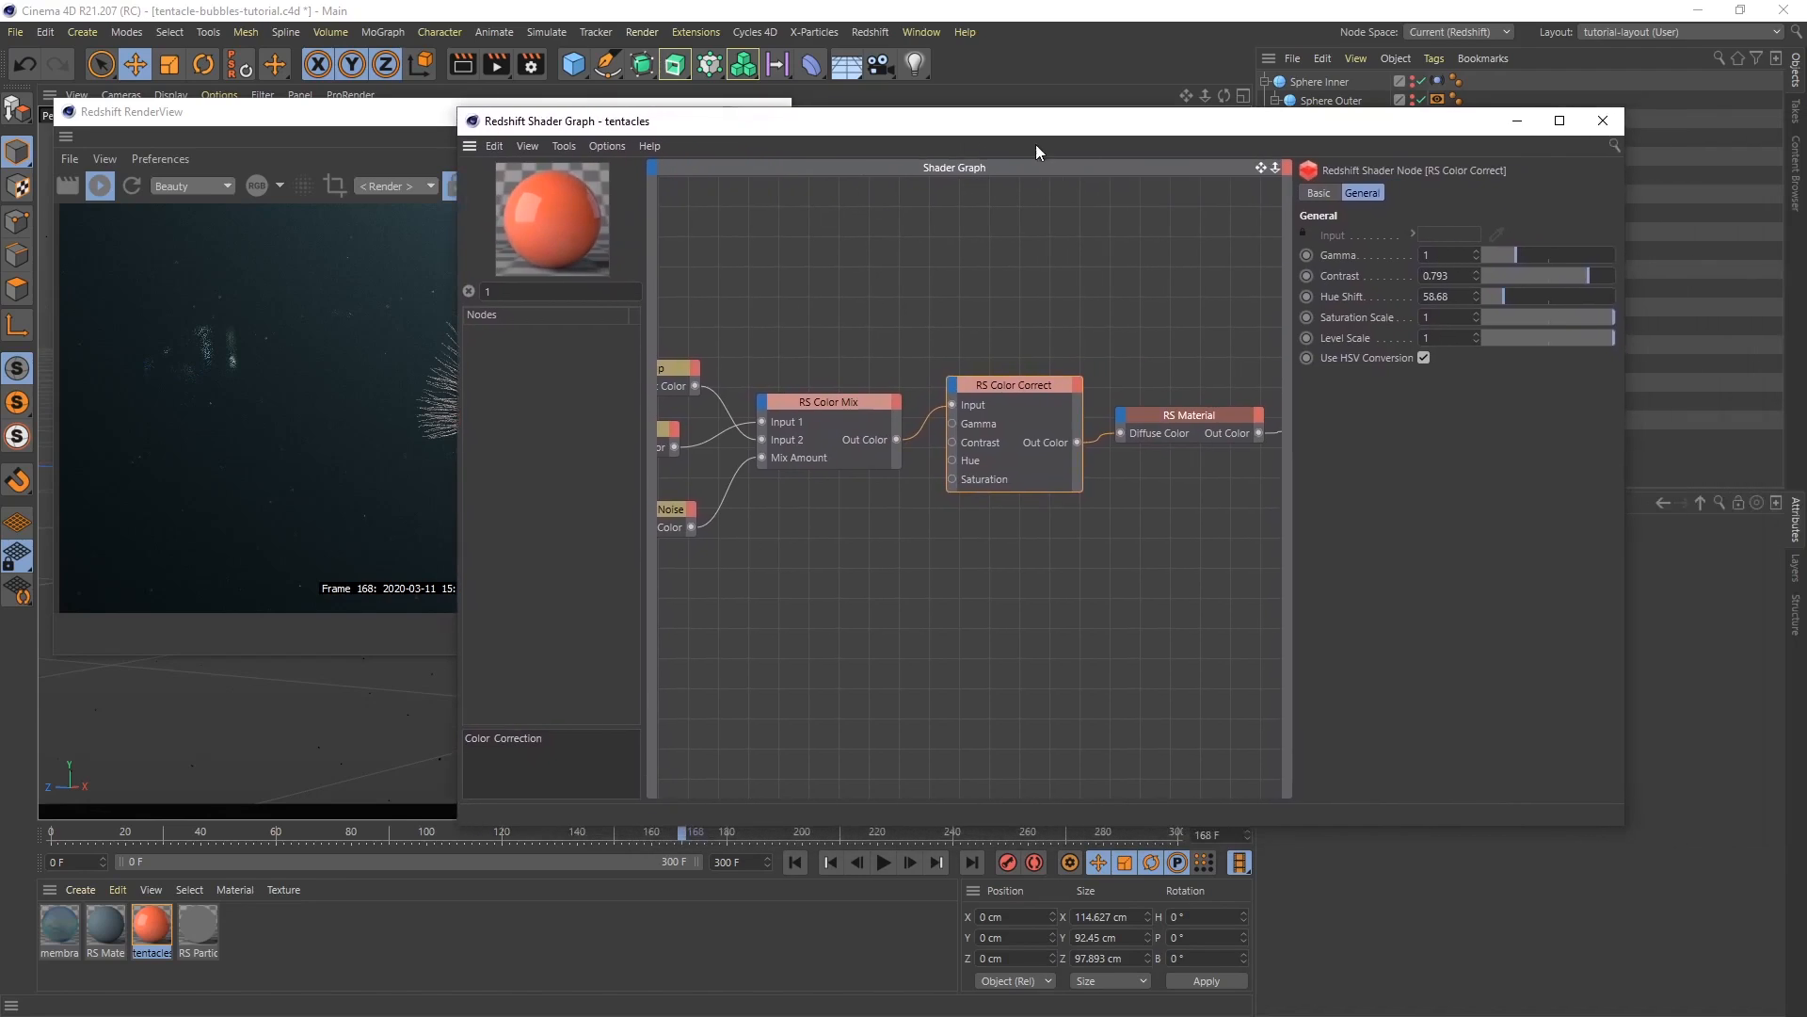
left_click(1603, 120)
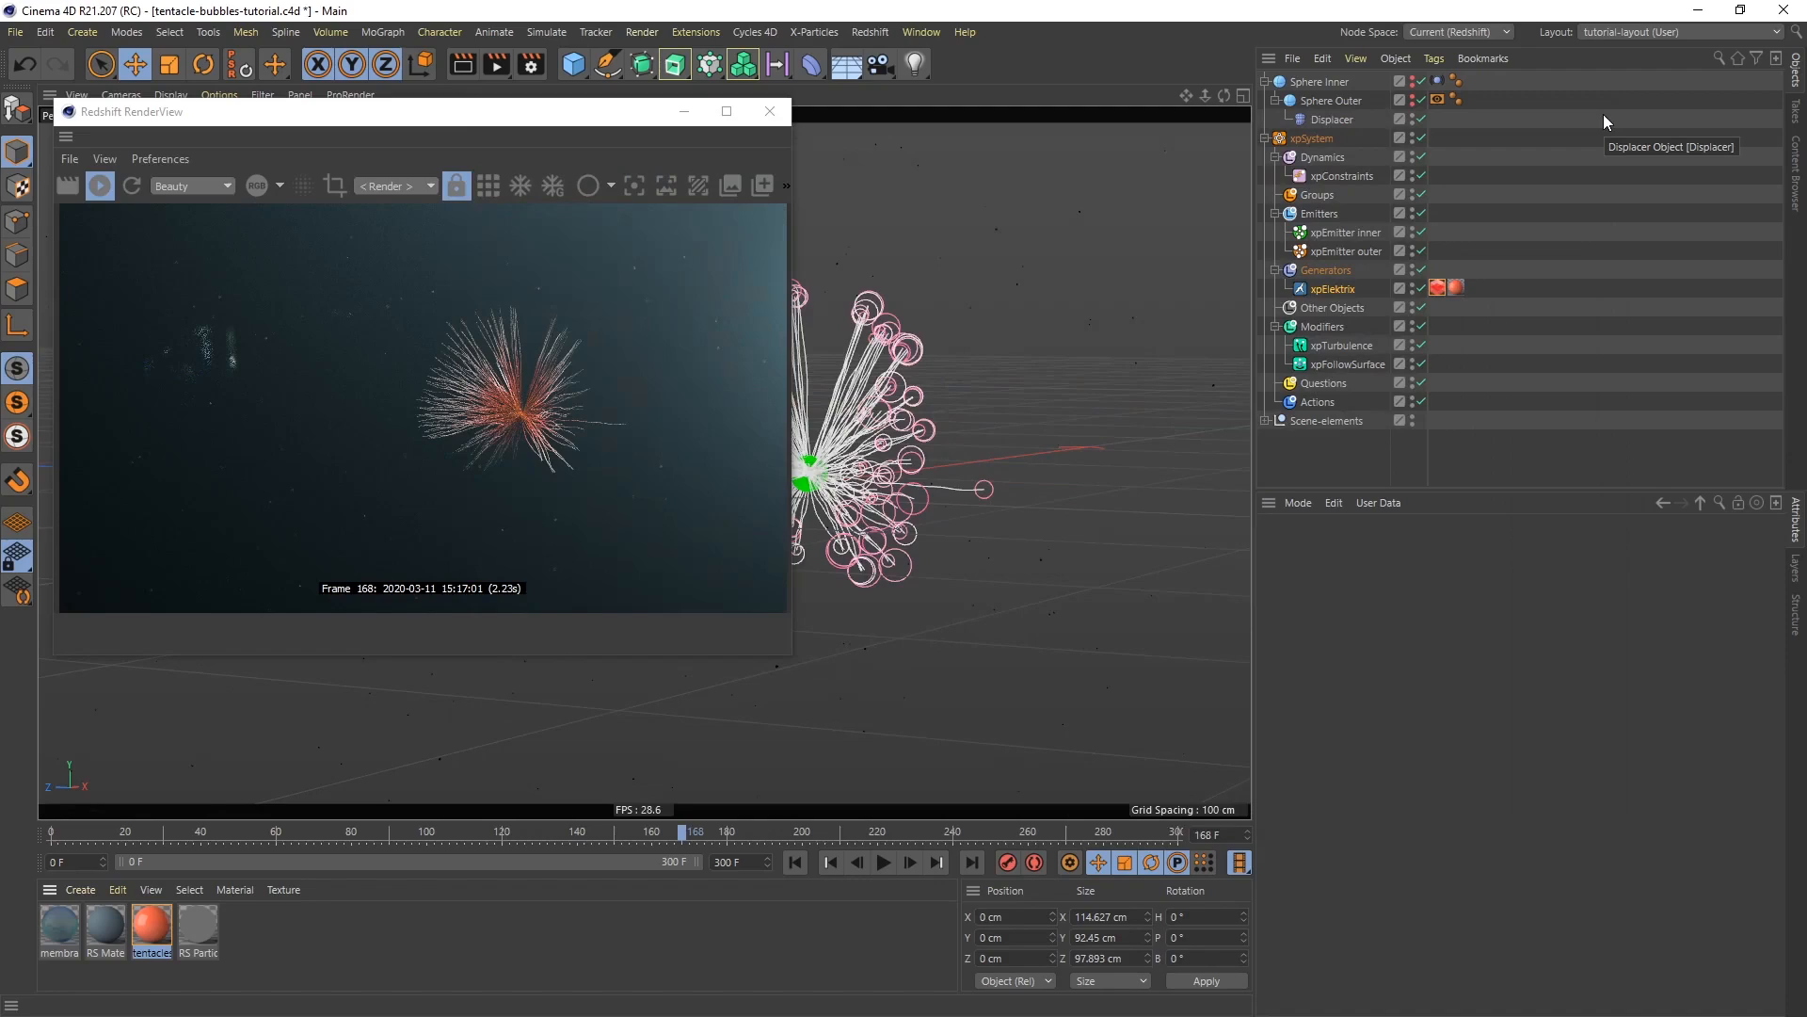
Give xpEmitter outer a single RS Particle material tag and a copy of xpElektrix's Redshift Object tag
left_click_drag(194, 928, 1333, 248)
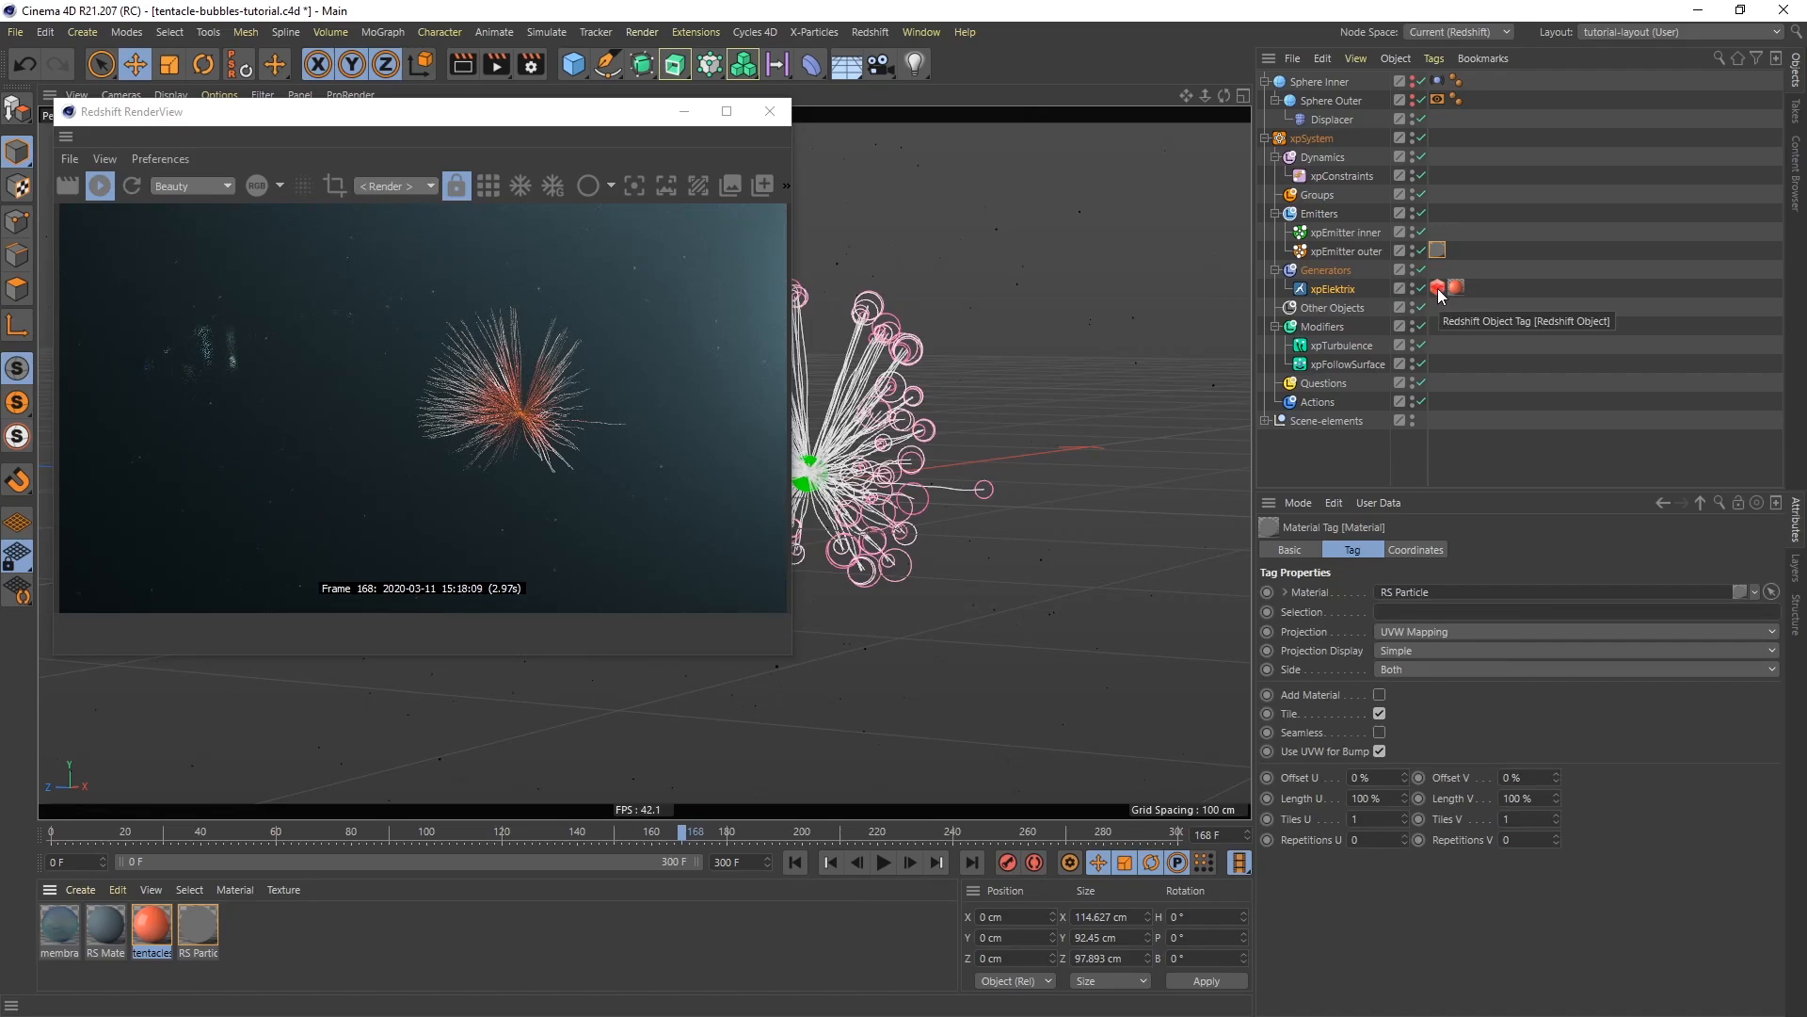
left_click_drag(1465, 247, 1461, 248, "ctrl")
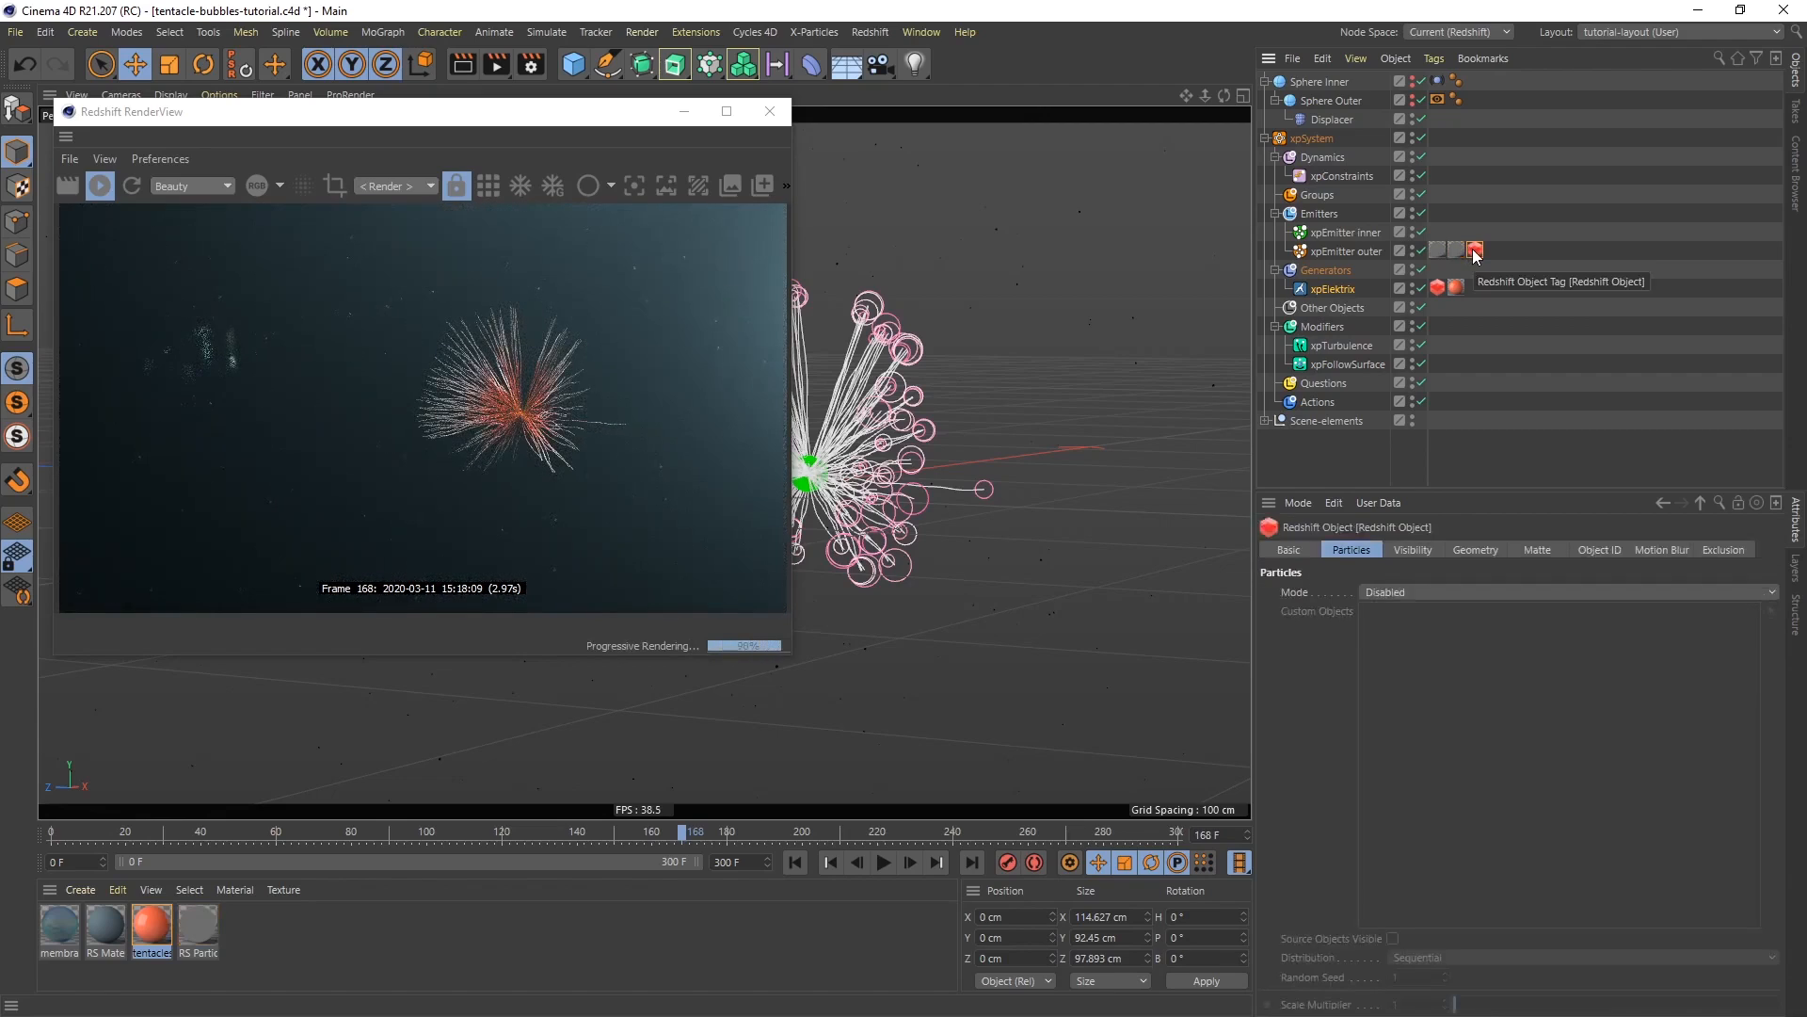
left_click(1459, 250)
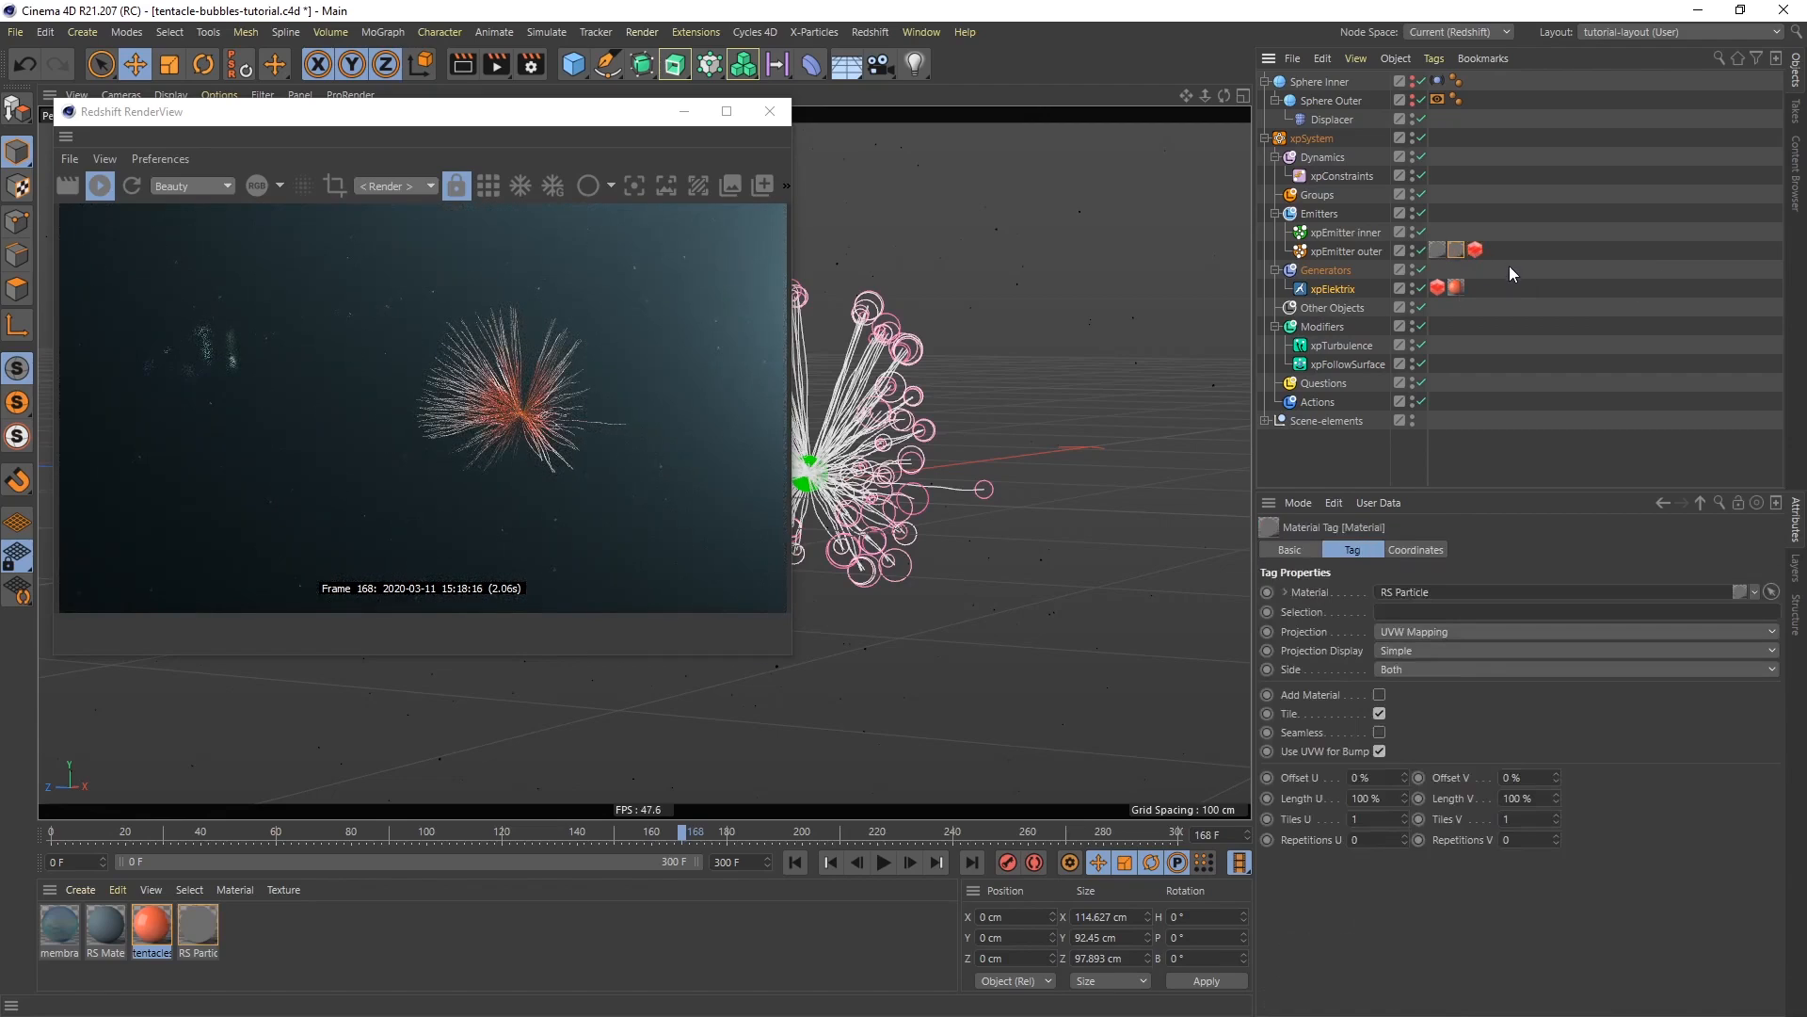
key("Delete")
Set the Redshift particle mode of xpEmitter outer to Optimized Spheres with a scale multiplier of 0.1
left_click(1460, 246)
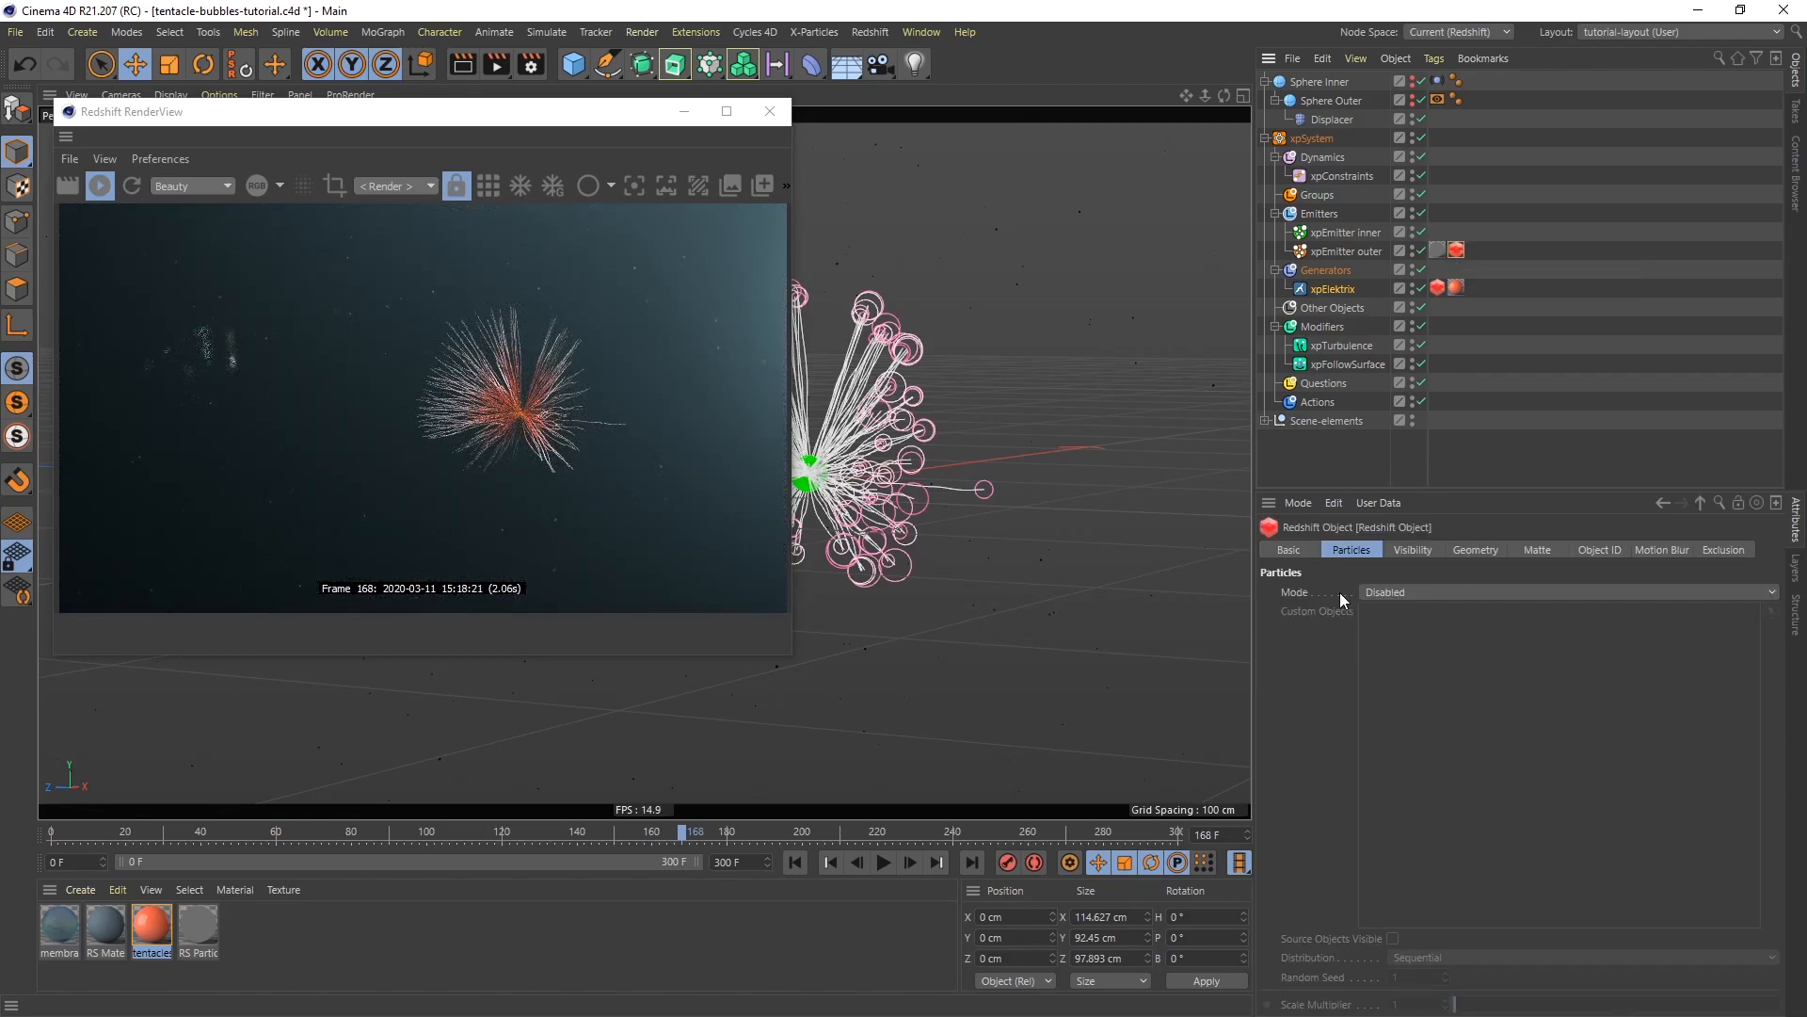
left_click(1461, 591)
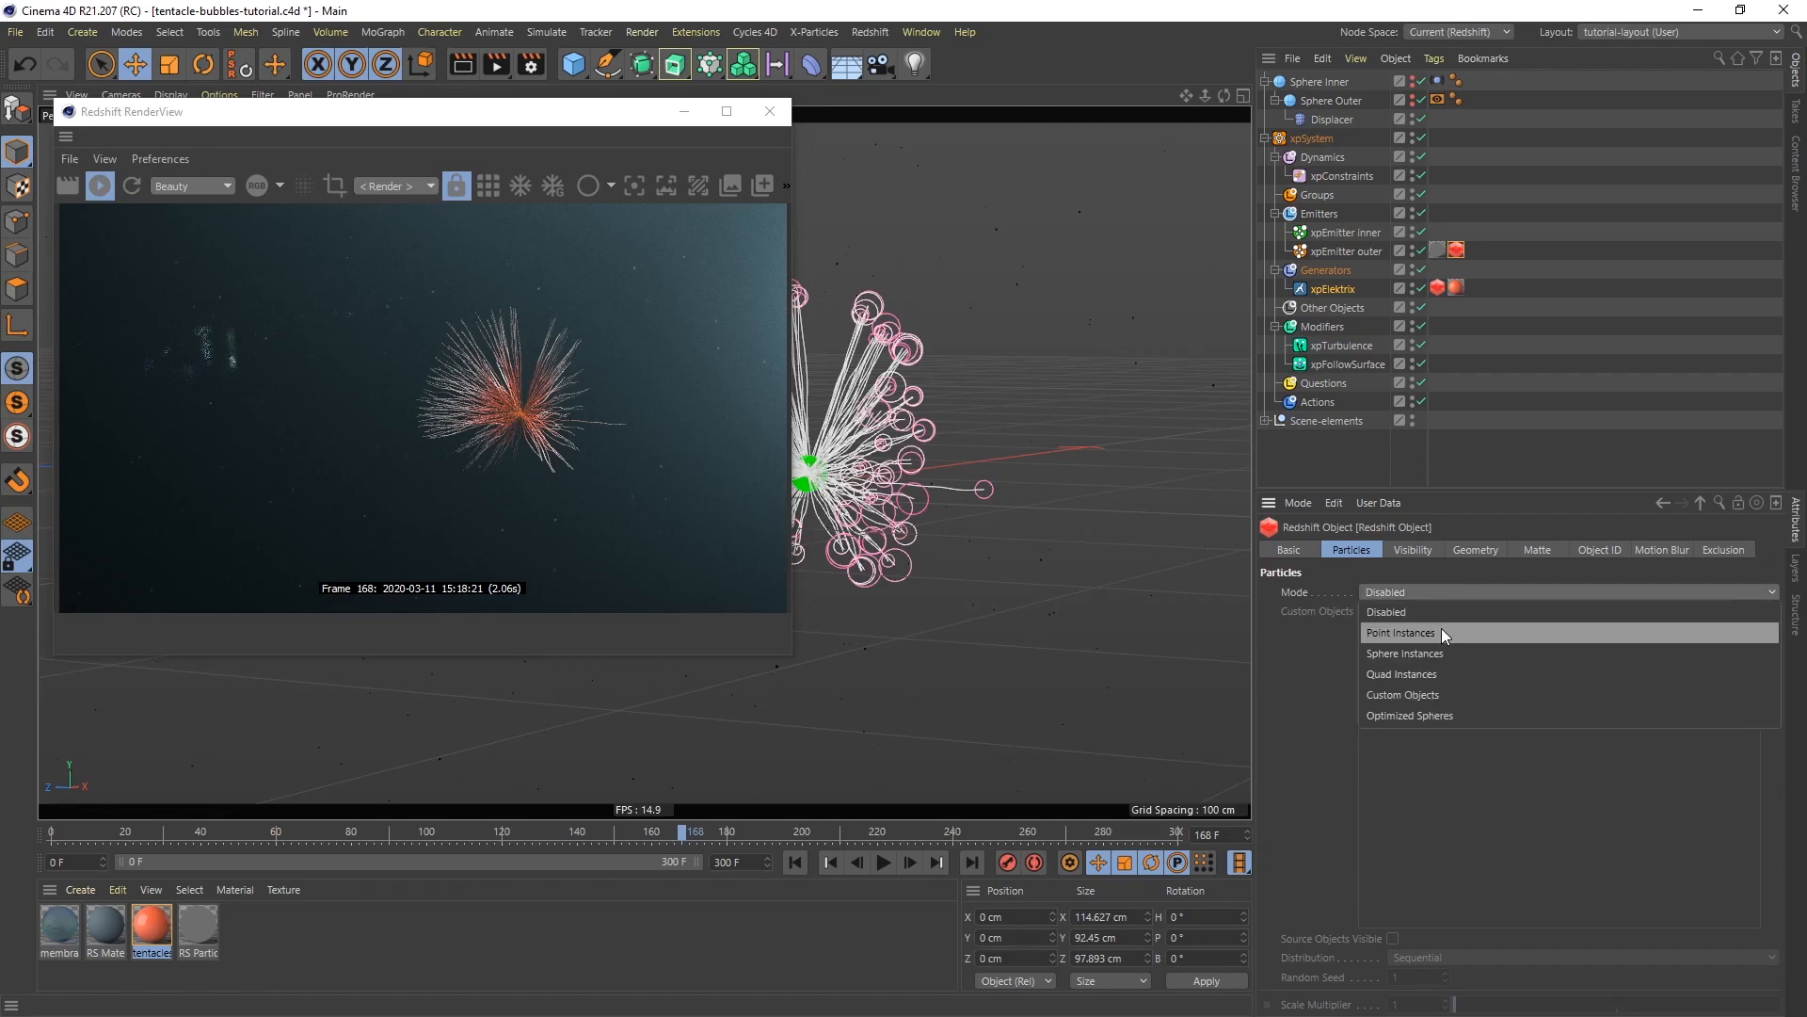
left_click(1397, 718)
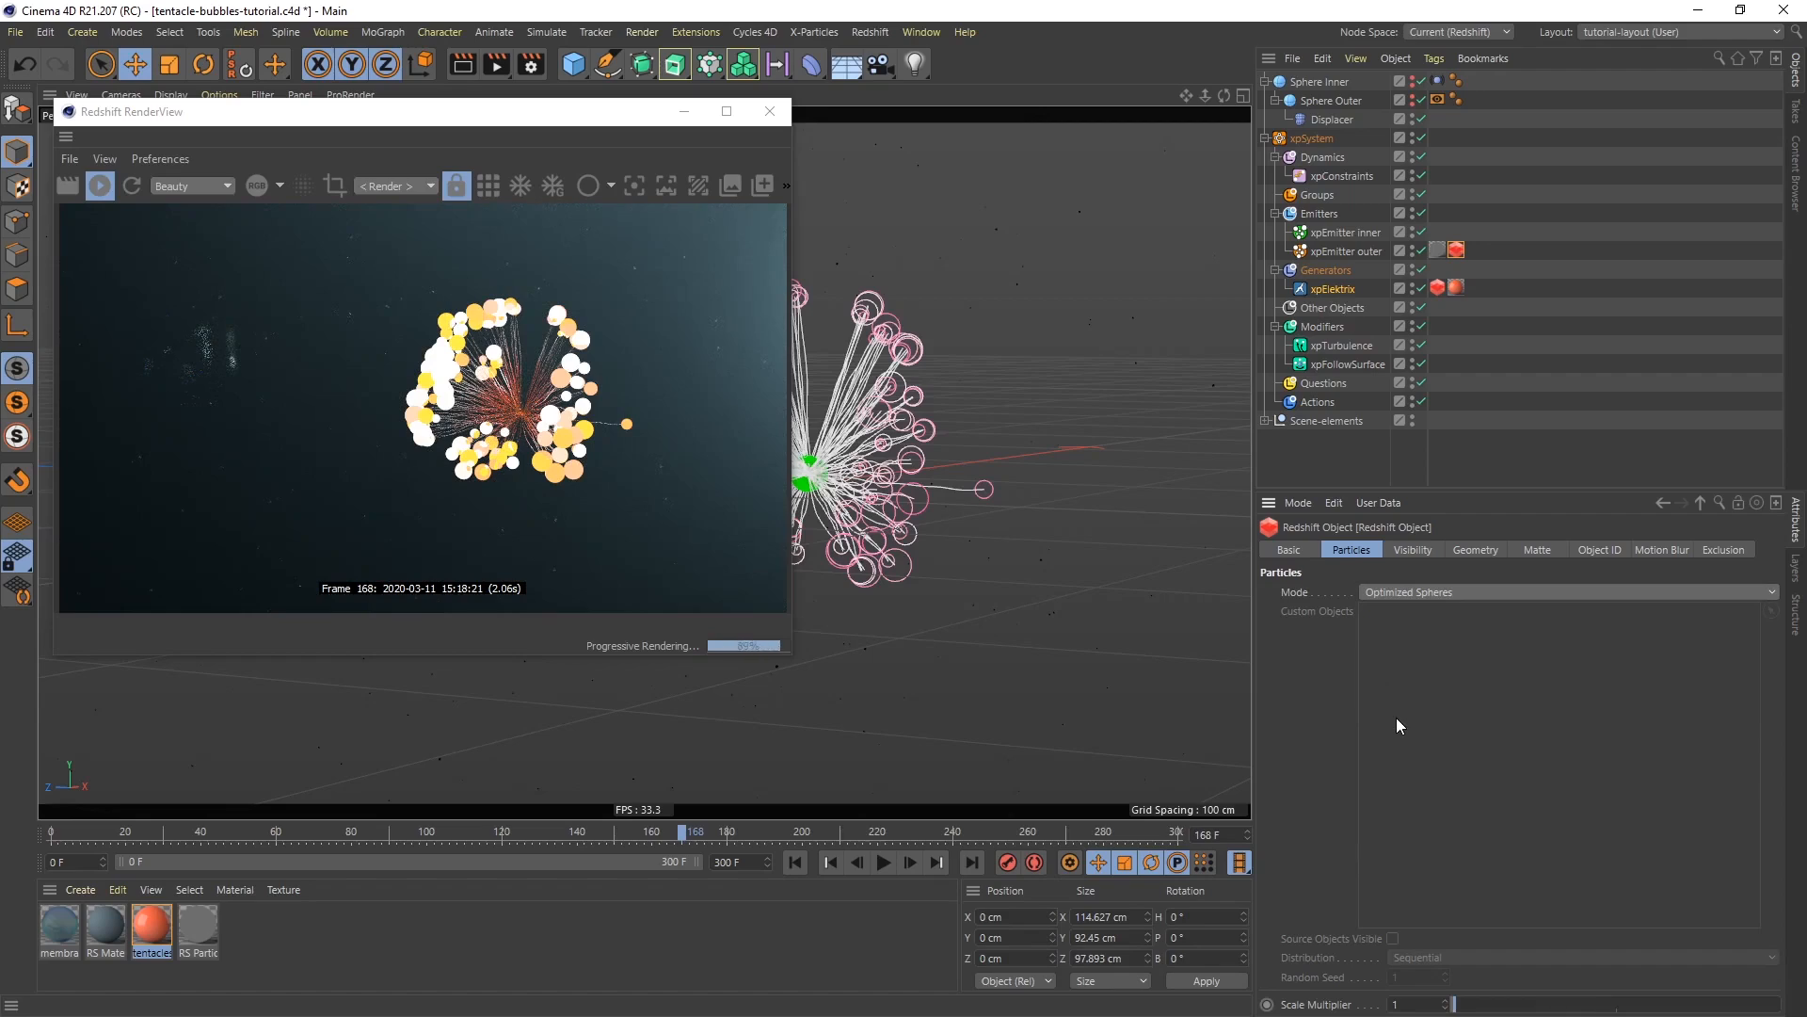
double_click(1414, 1005)
type("0.1")
key("Return")
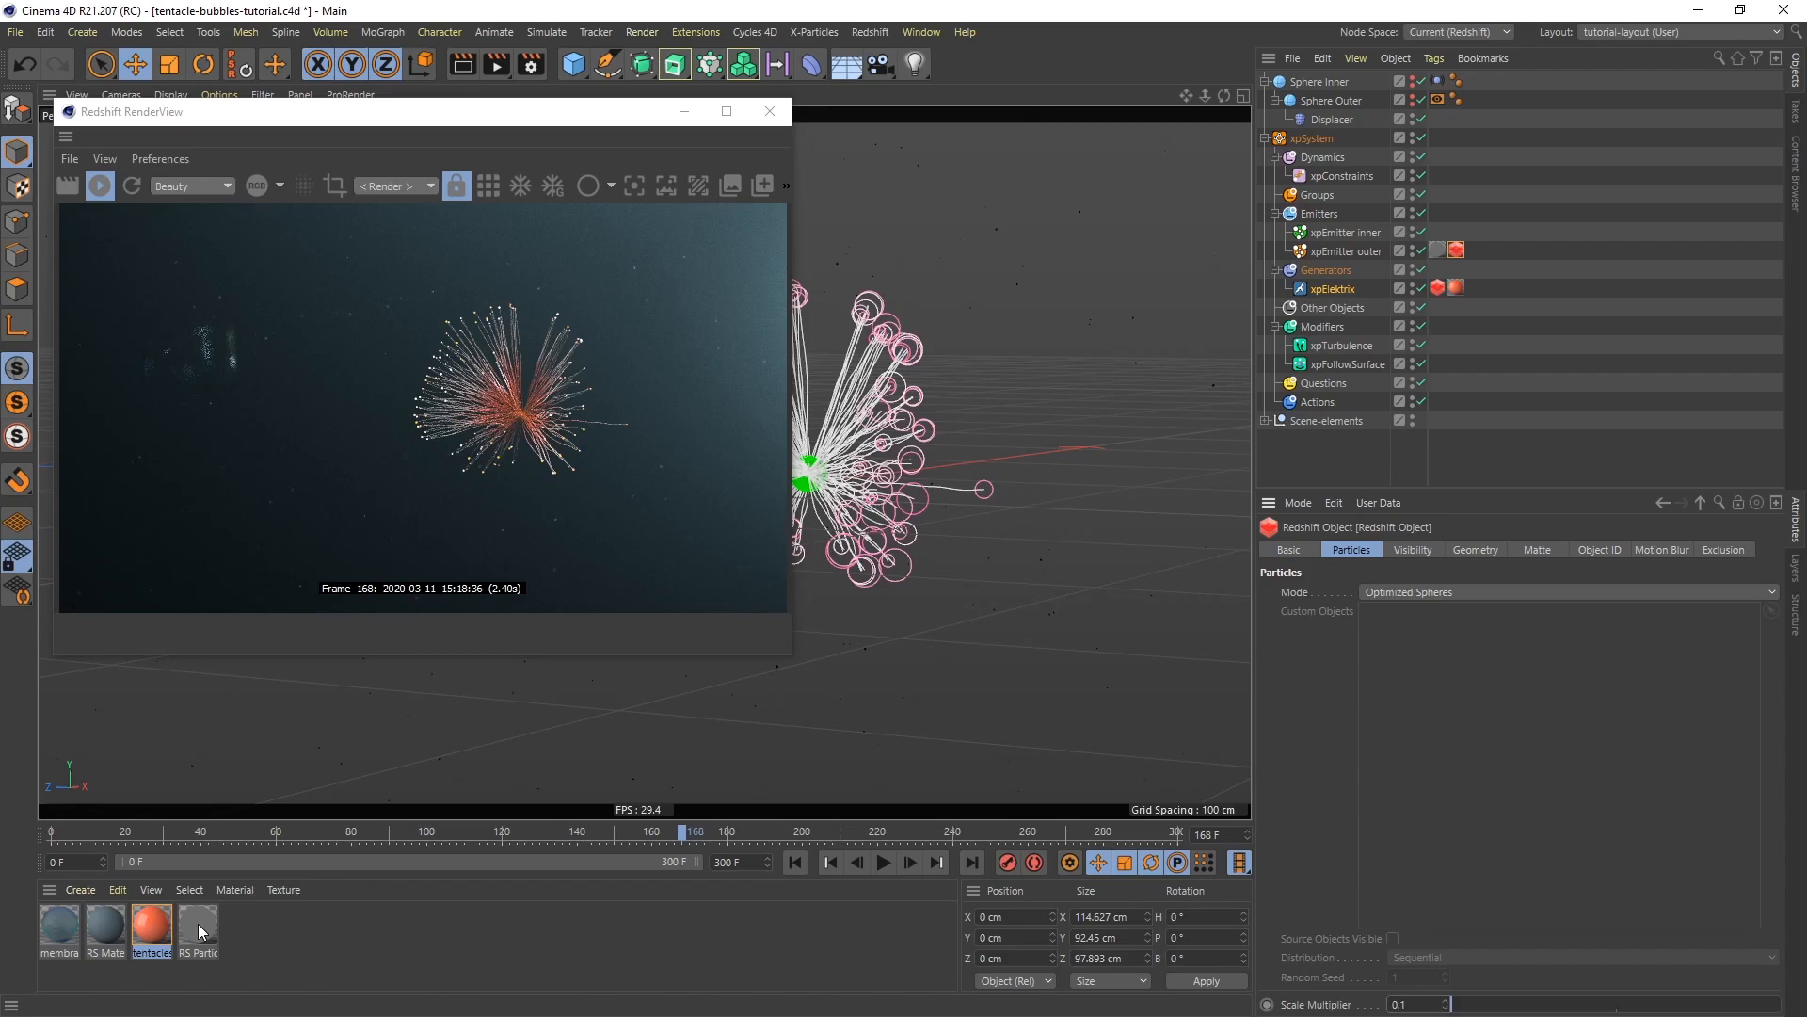
left_click(75, 889)
mouse_move(155, 721)
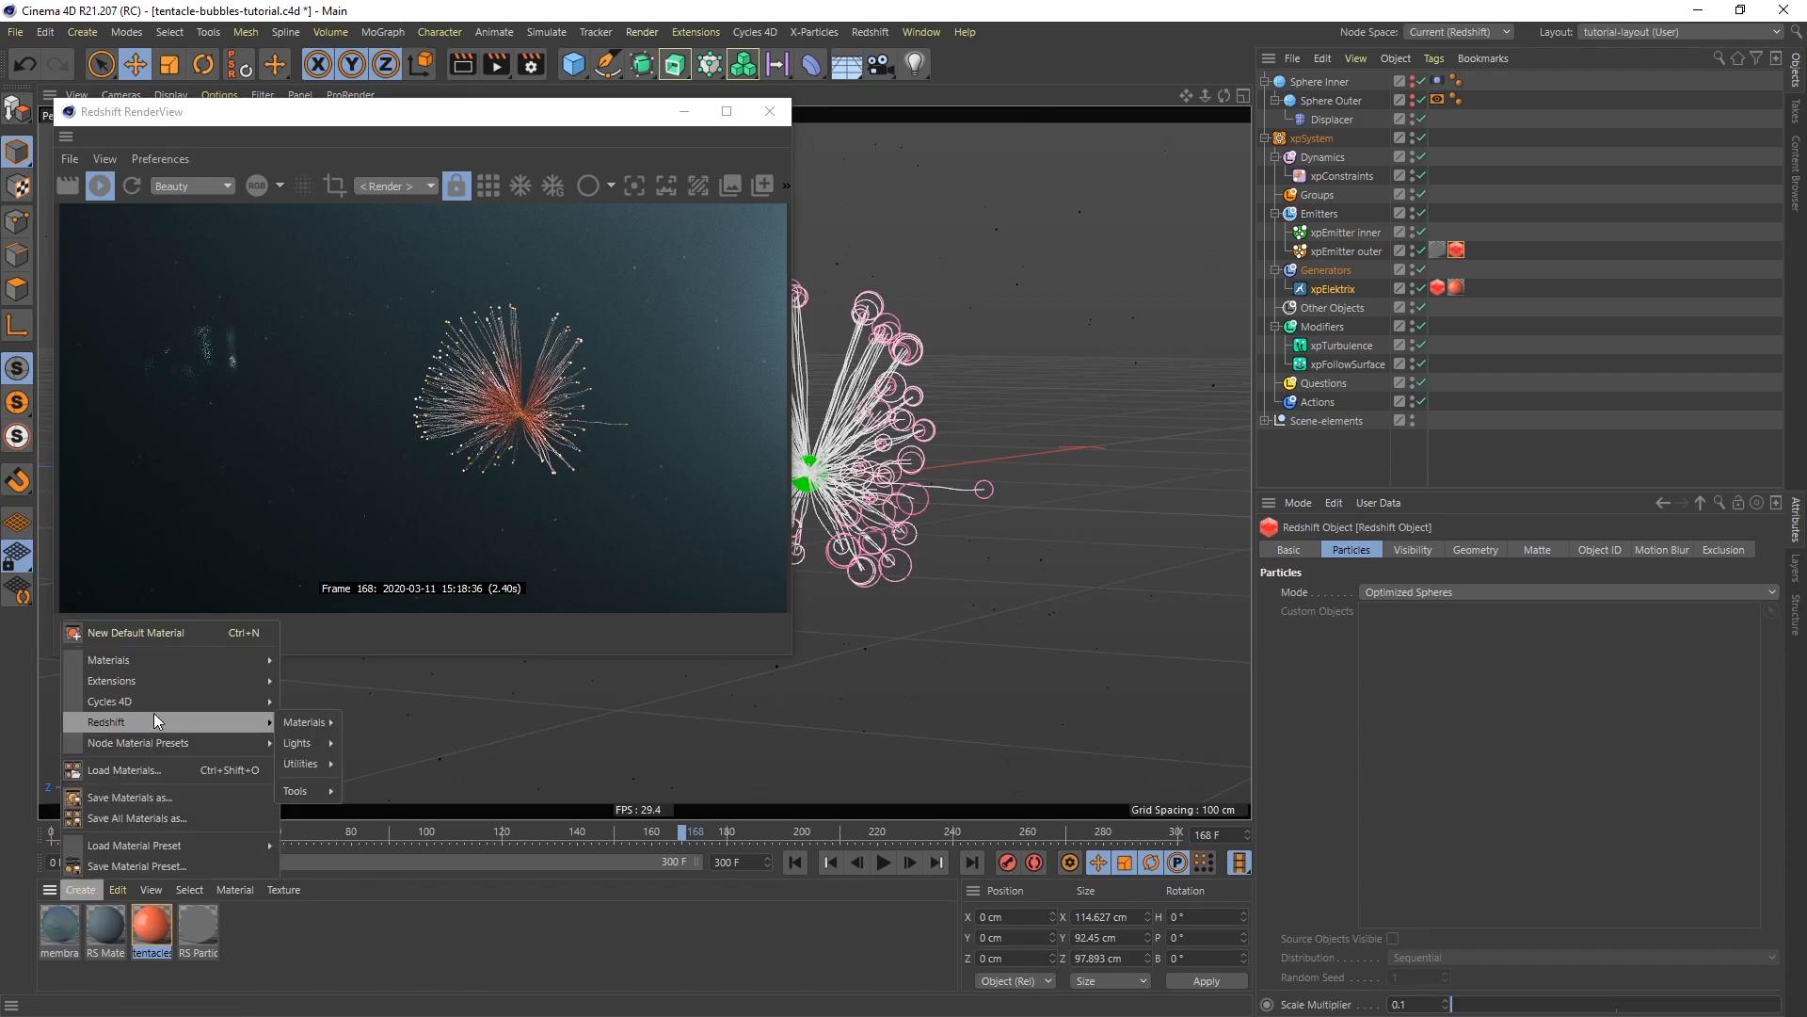
mouse_move(304, 721)
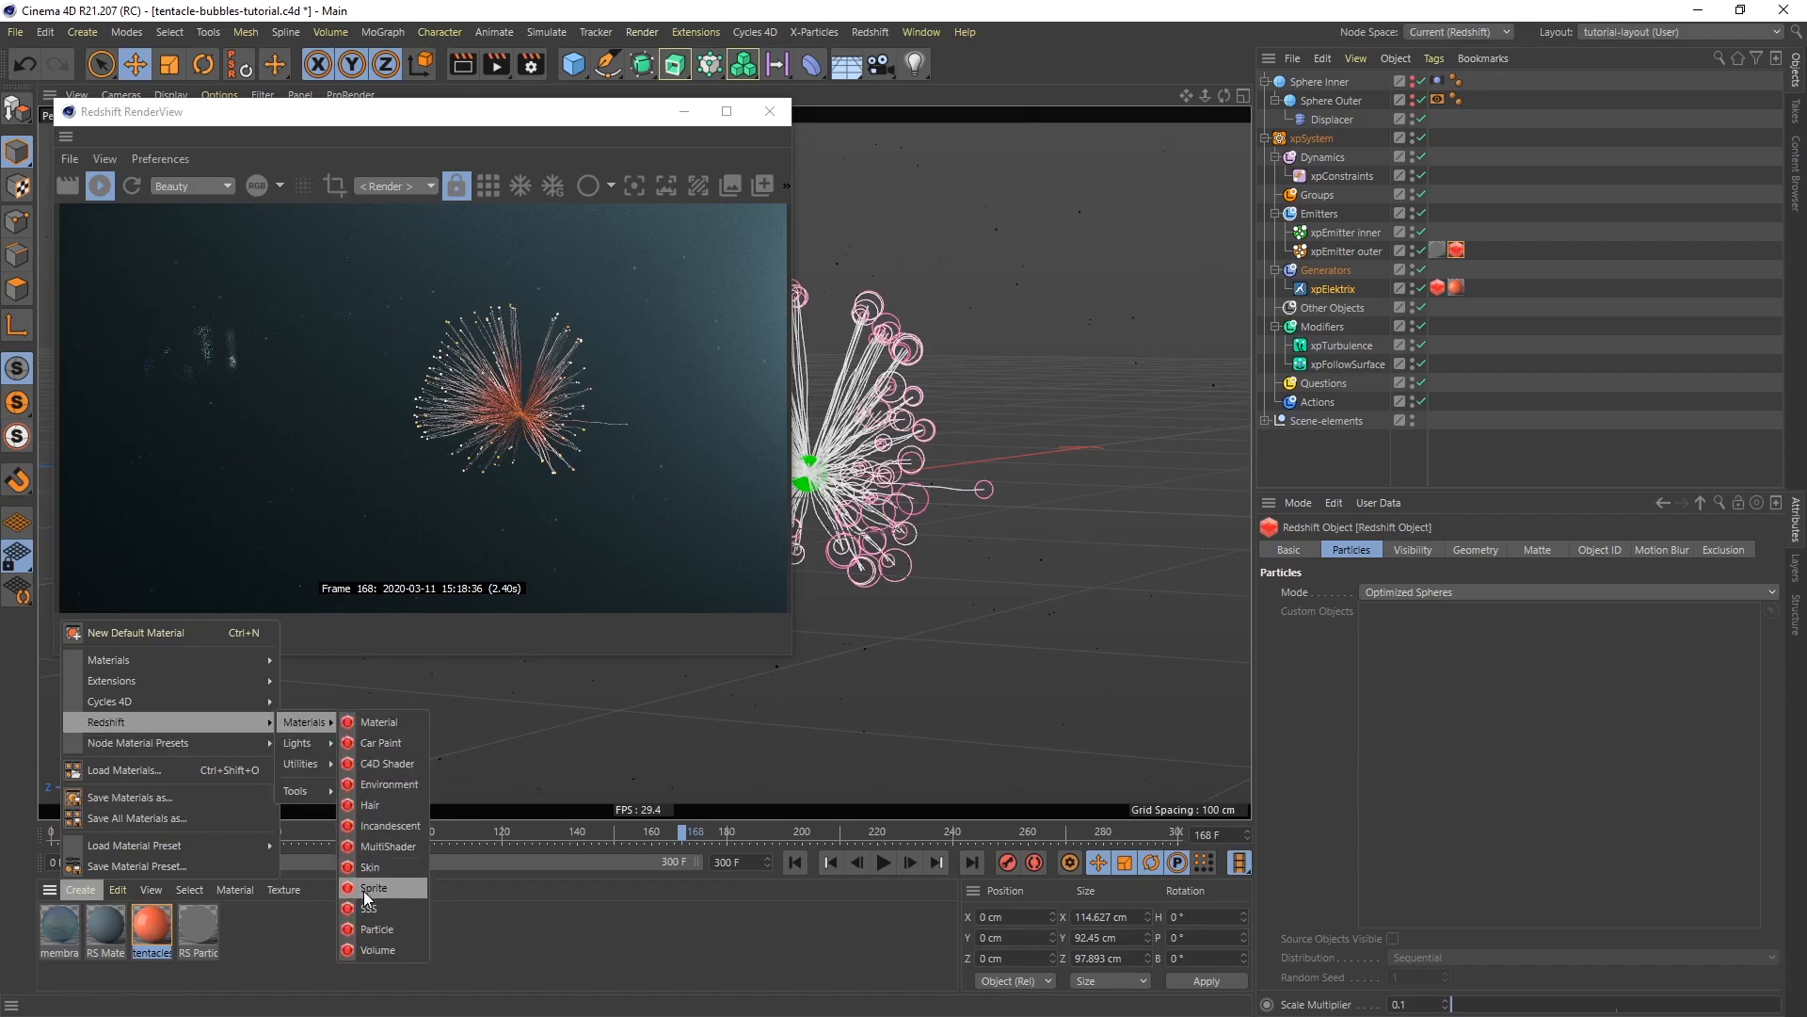
left_click(507, 935)
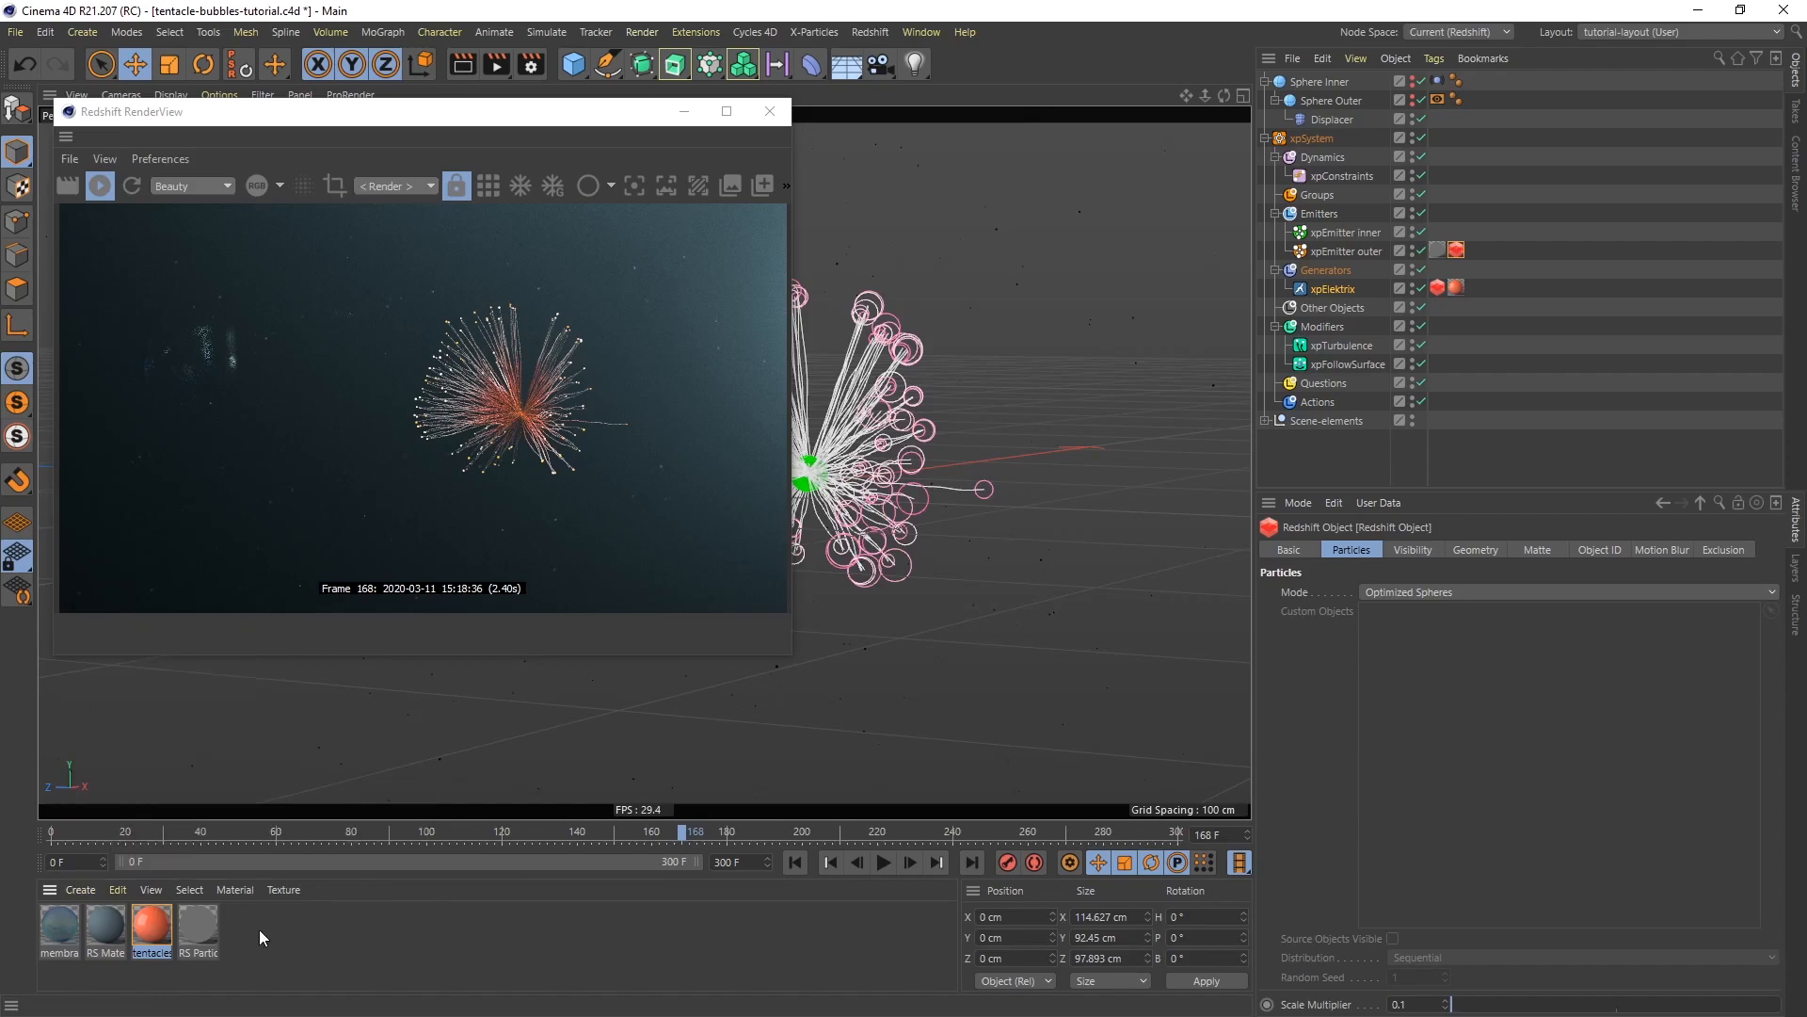
Examine the RS Particle material's shader graph from Particle Color UserData through RS Color Correct to RS Incandescent, and close it
left_click(196, 923)
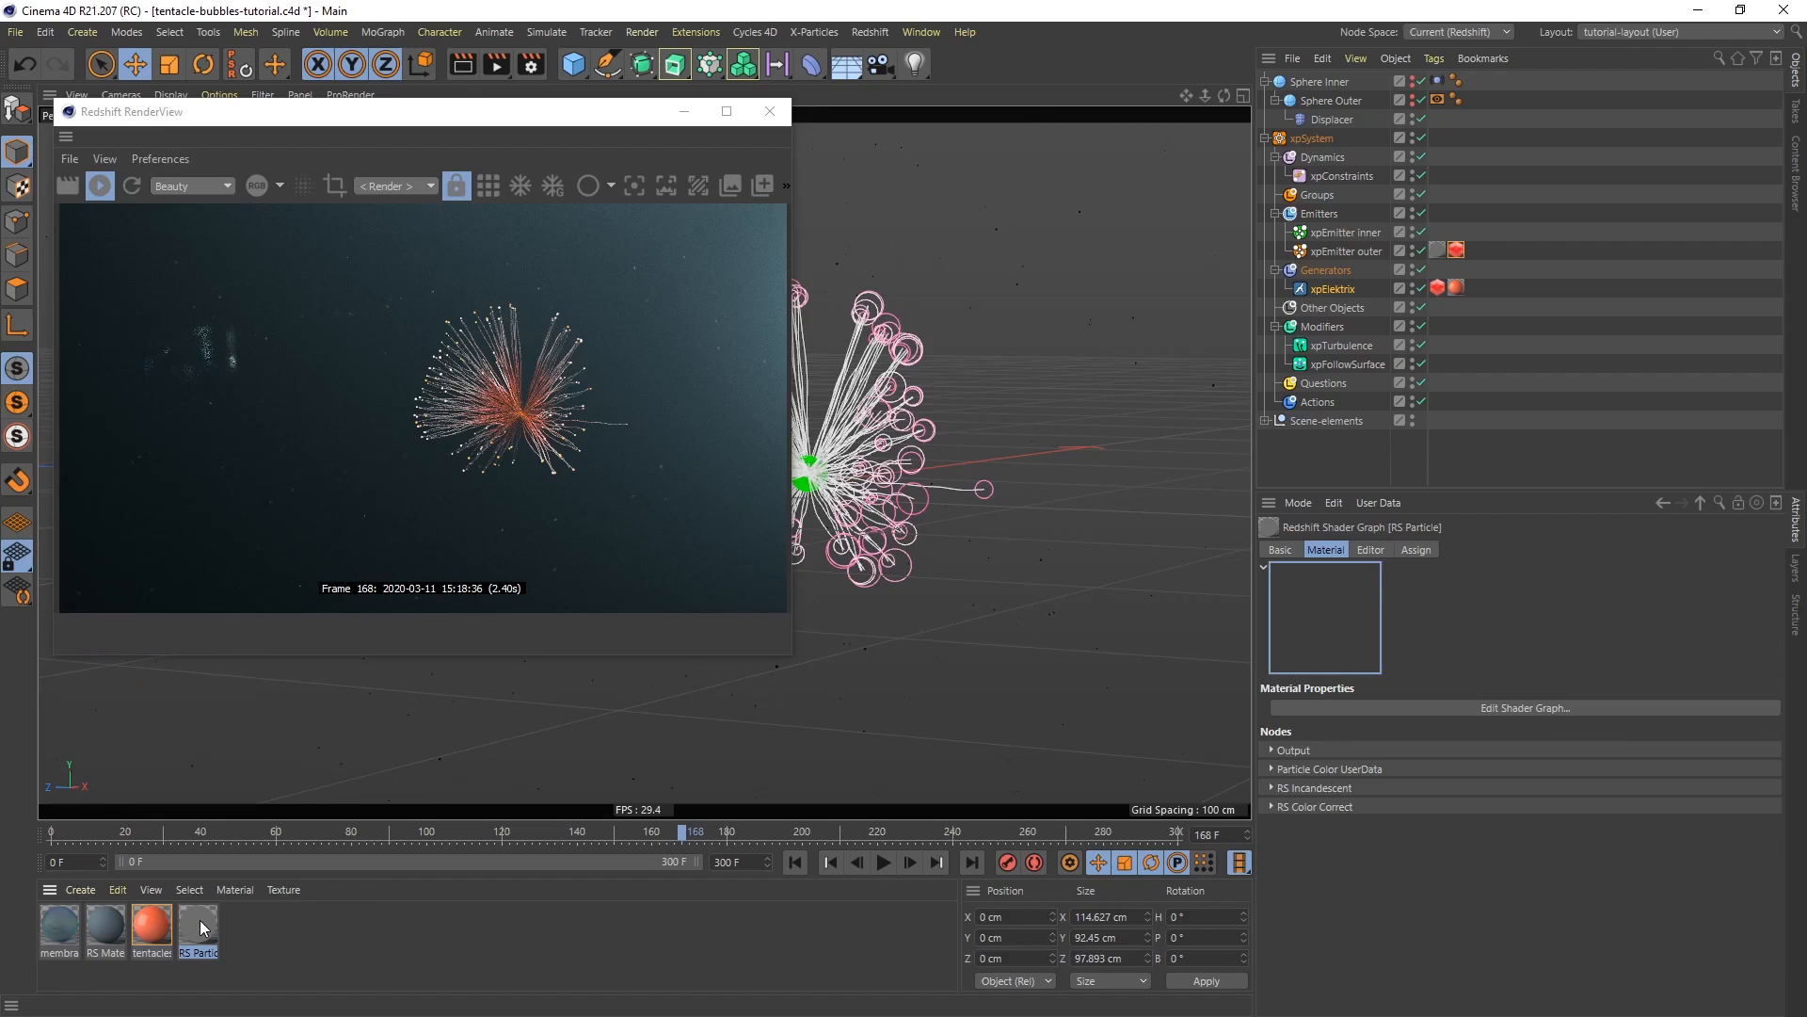
left_click_drag(1178, 144, 1031, 113)
left_click_drag(813, 241, 845, 216)
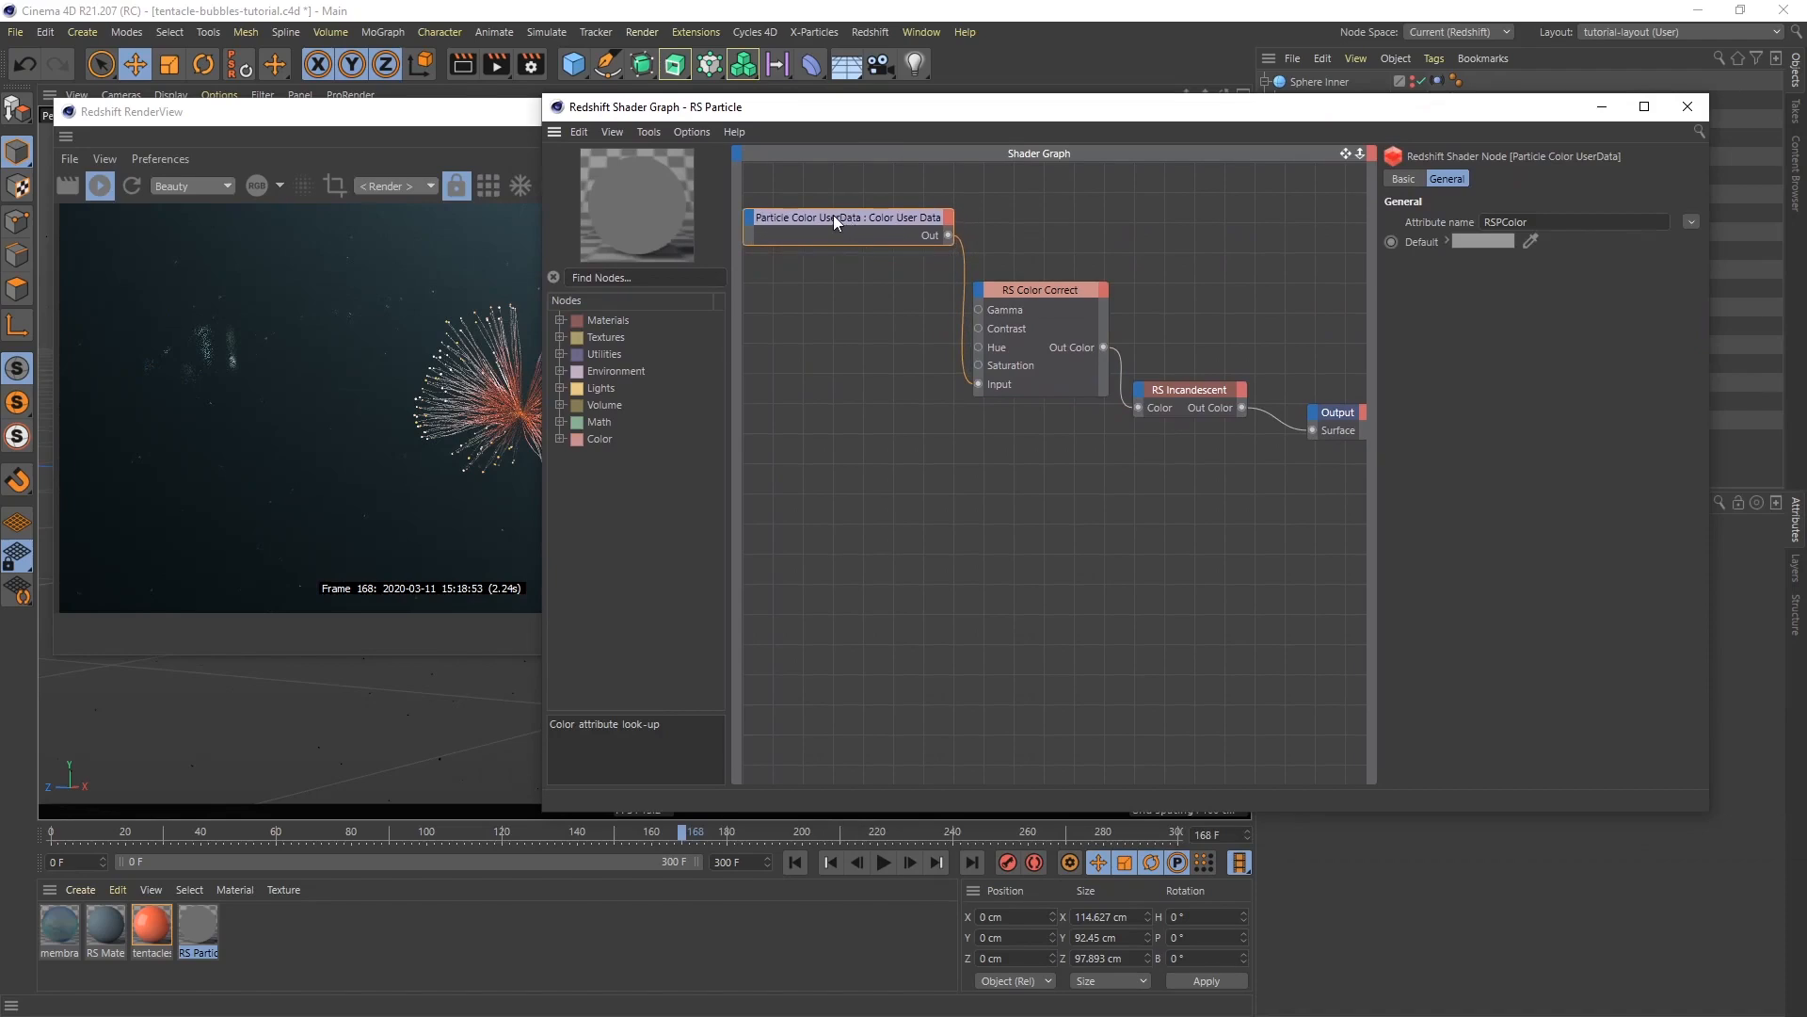
left_click(1026, 286)
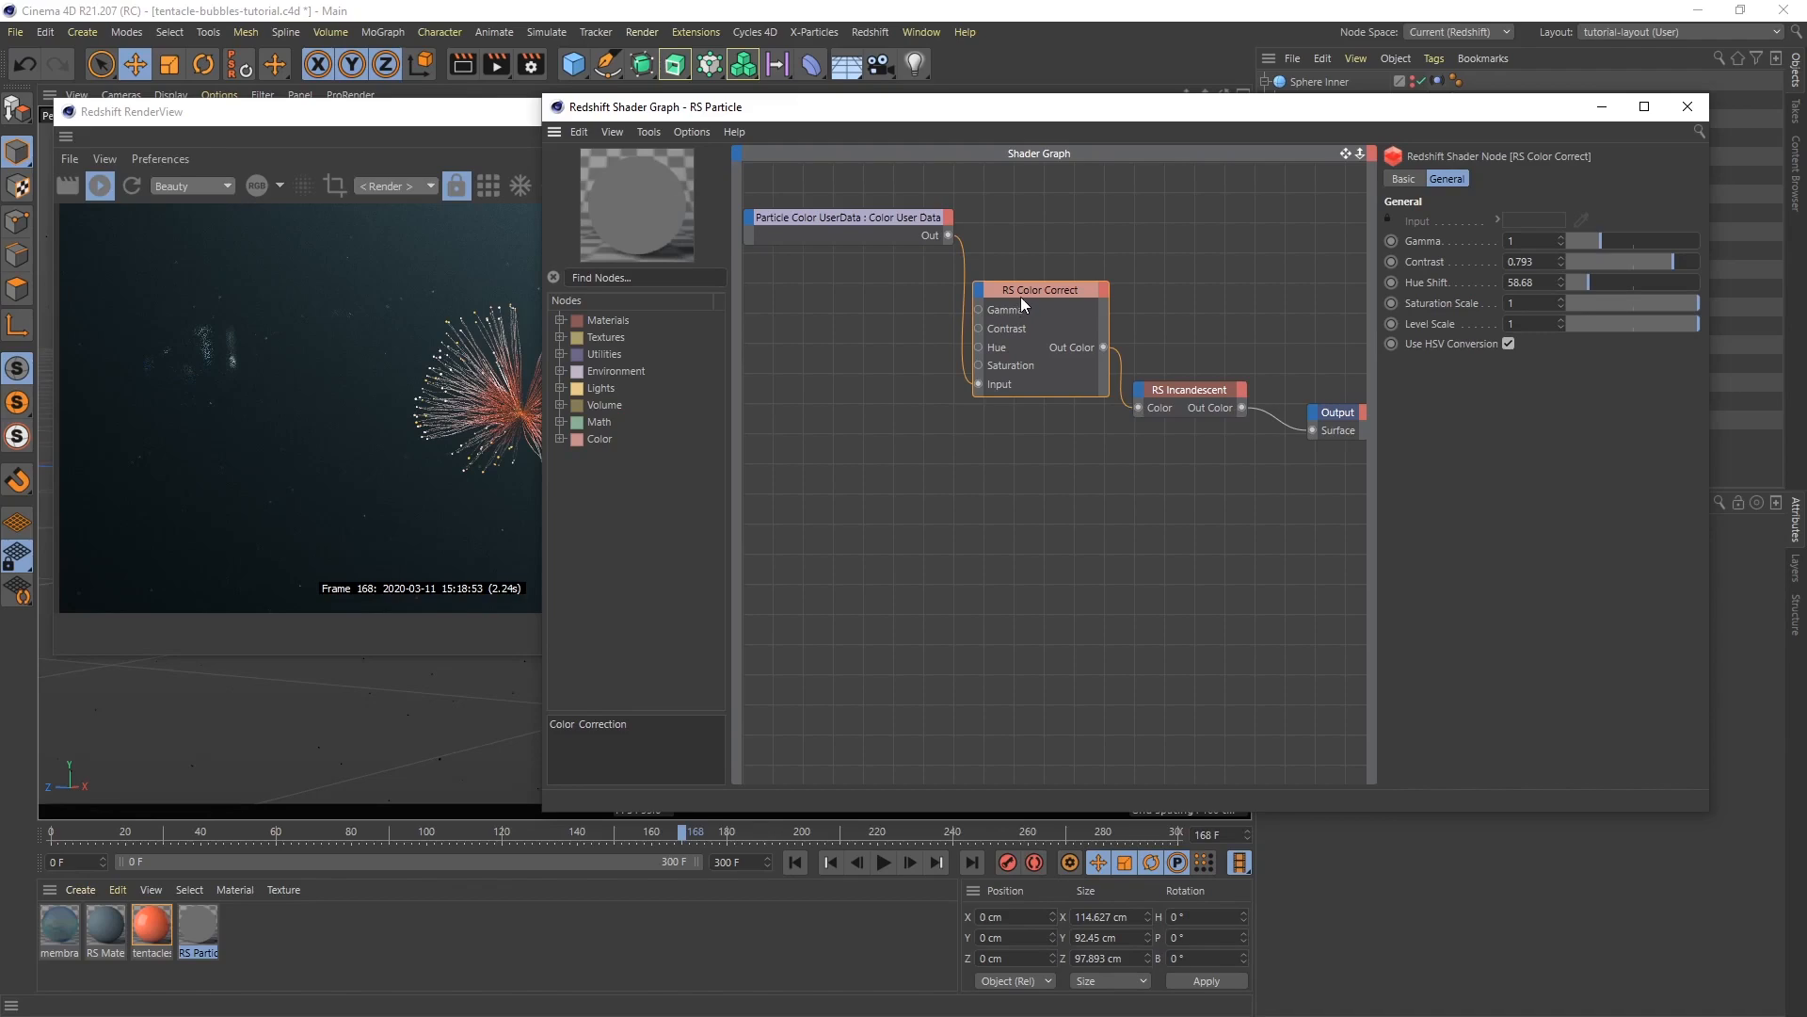
left_click(1201, 390)
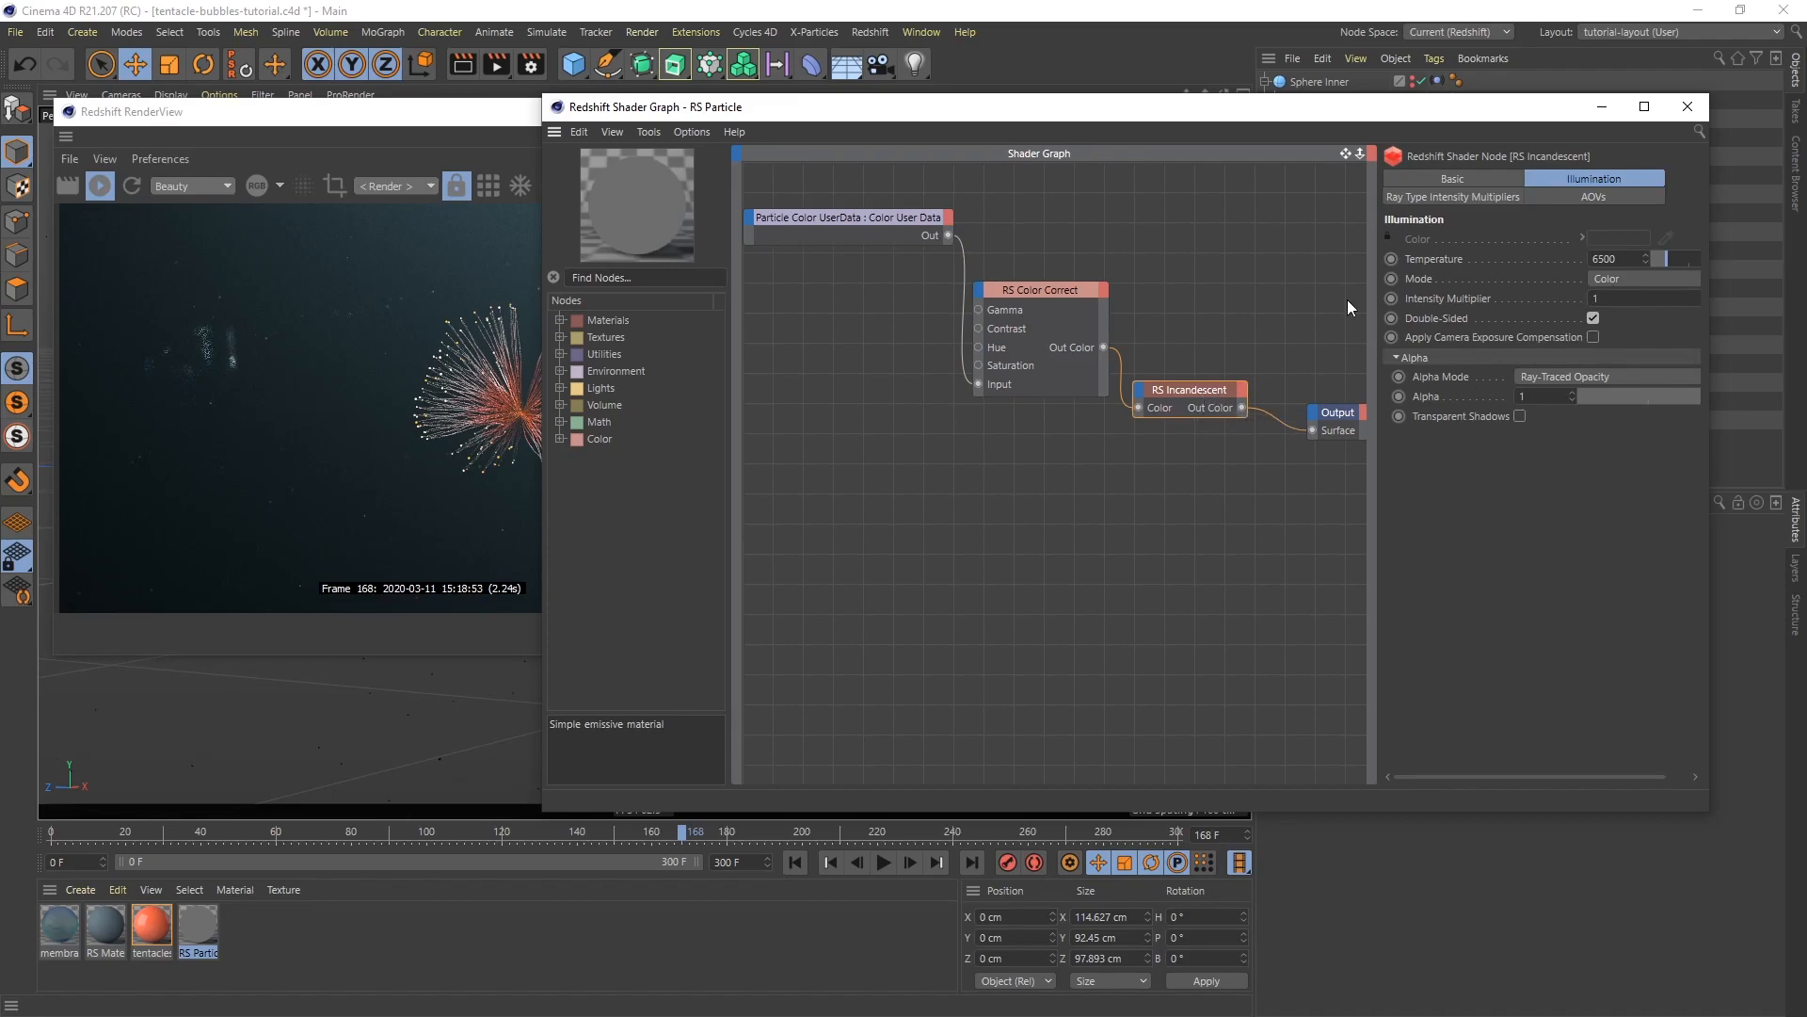
left_click_drag(889, 216, 899, 231)
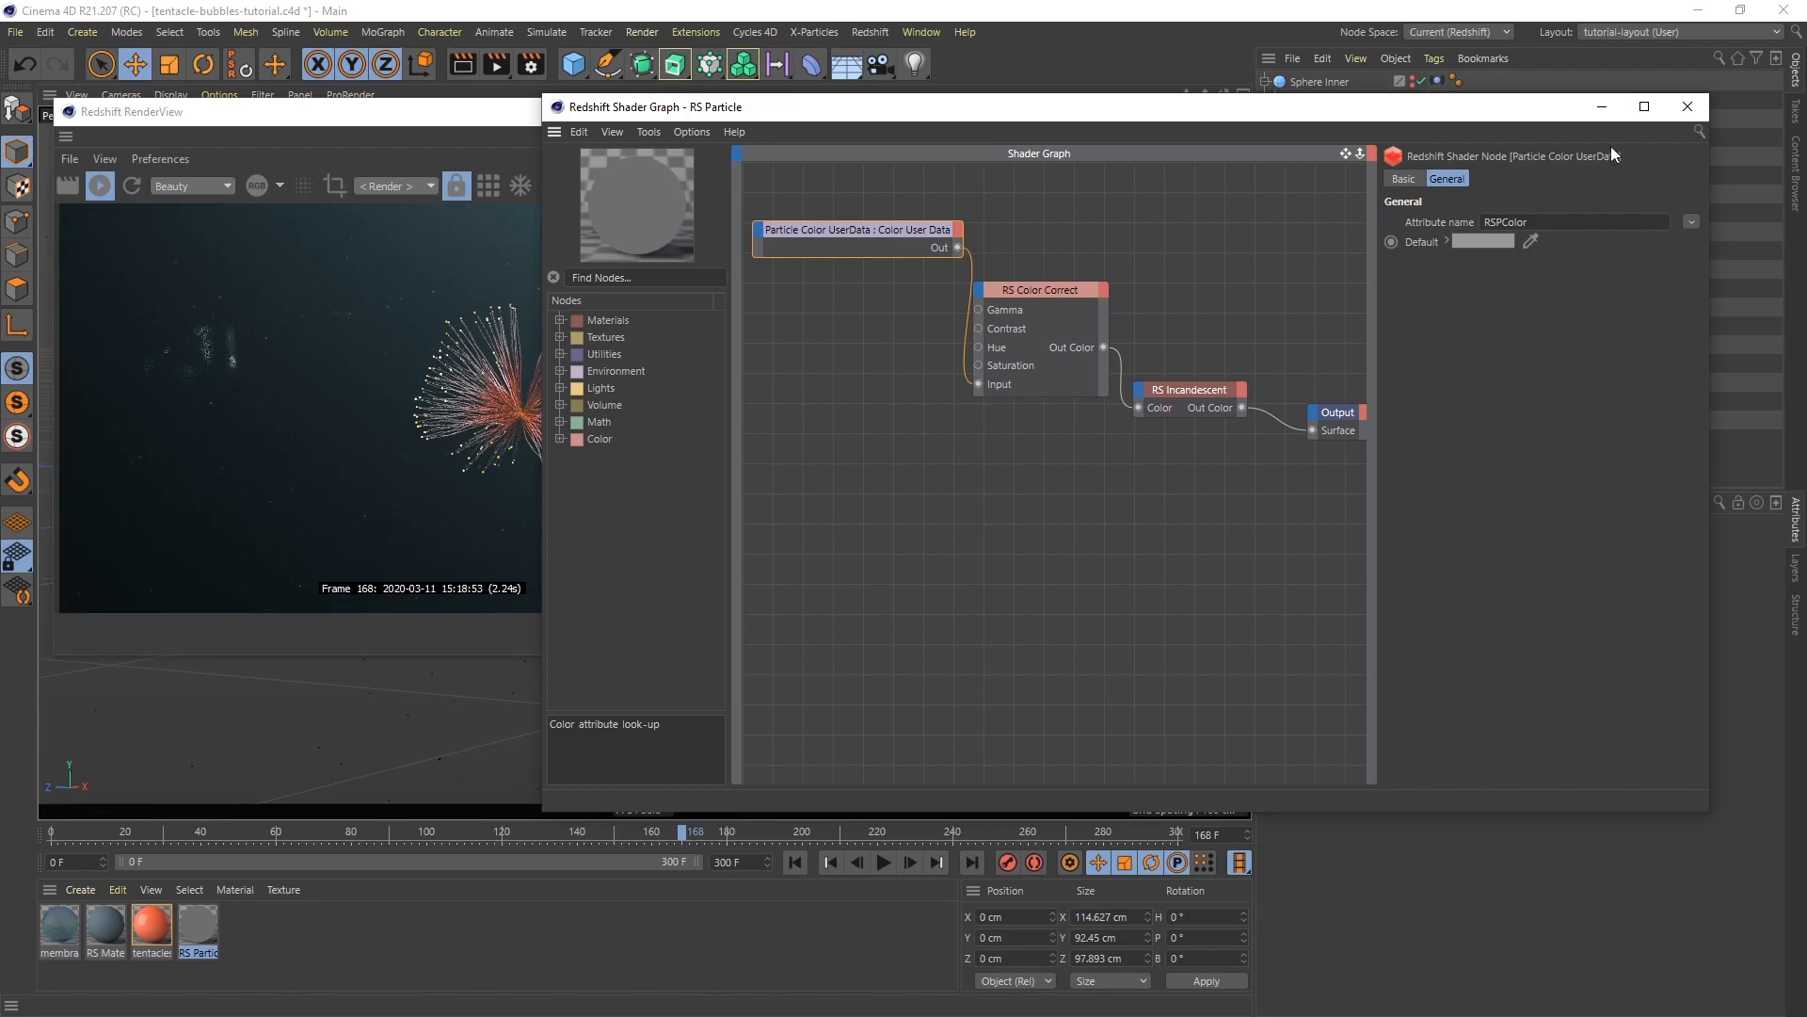
left_click(1696, 109)
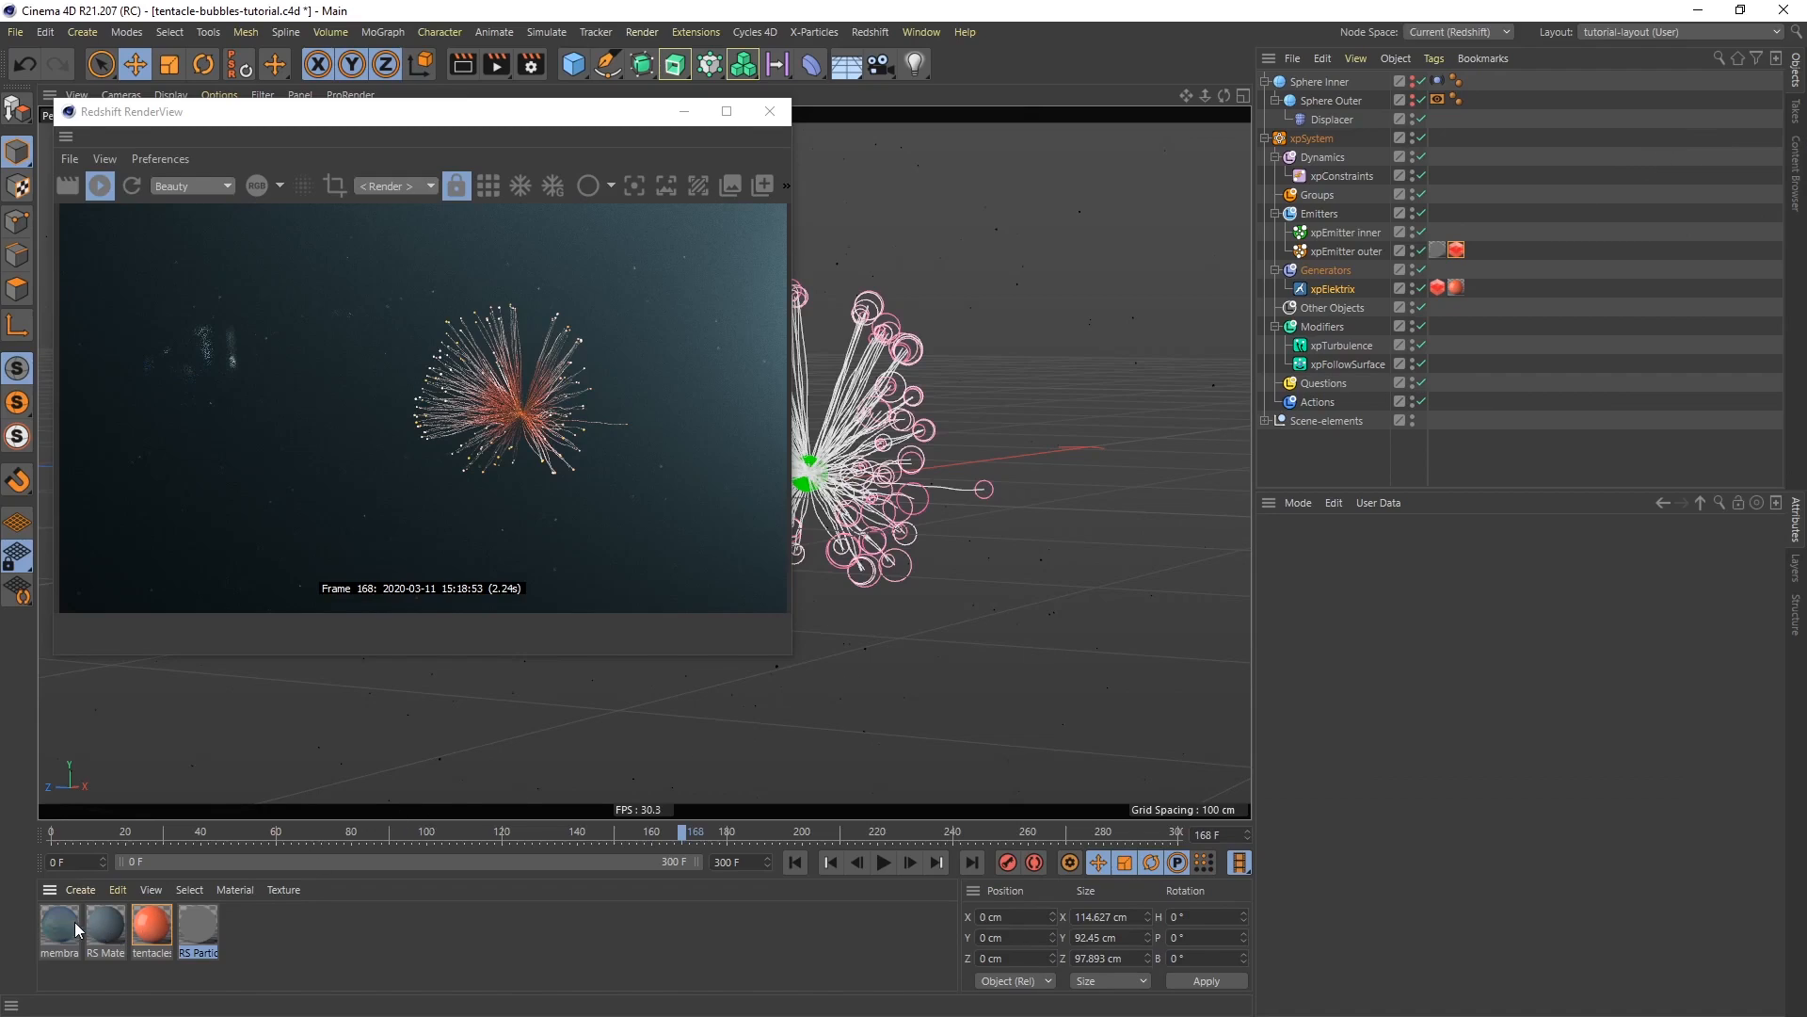
Apply the membrane material to Sphere Outer and enable the sphere's visibility in the viewport and the render
left_click_drag(71, 932, 1315, 102)
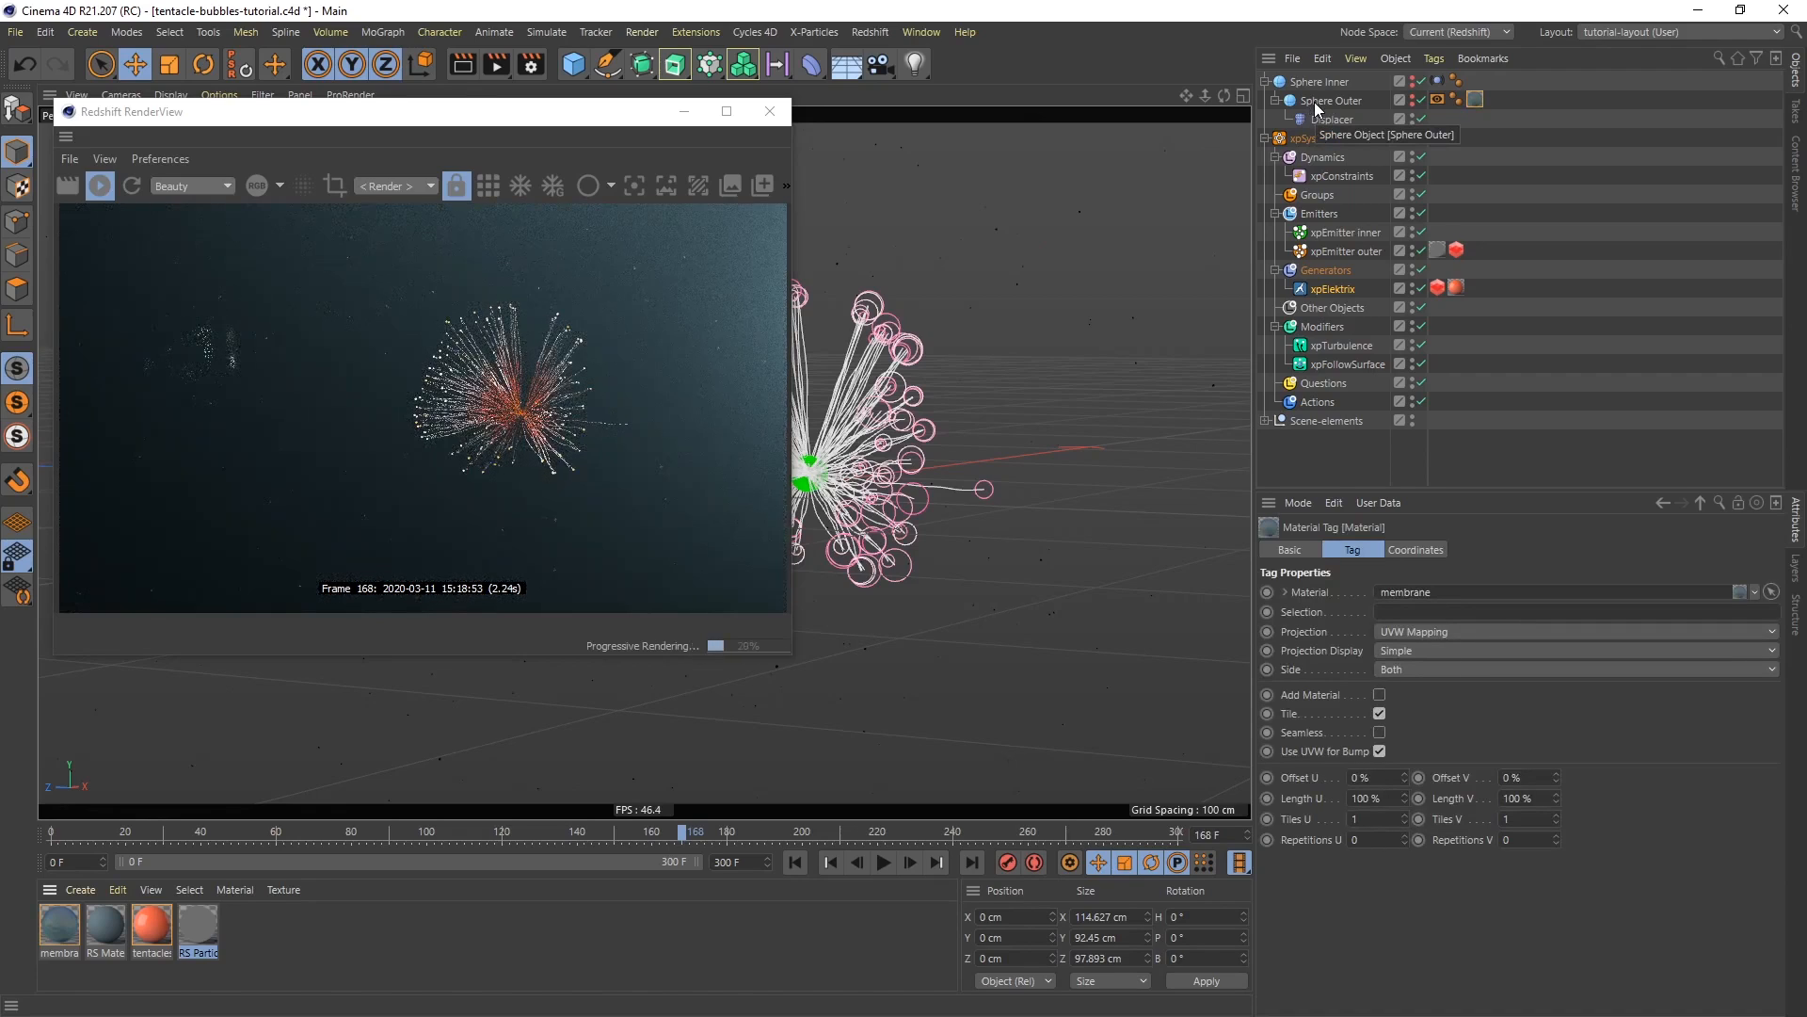
left_click_drag(597, 114, 699, 145)
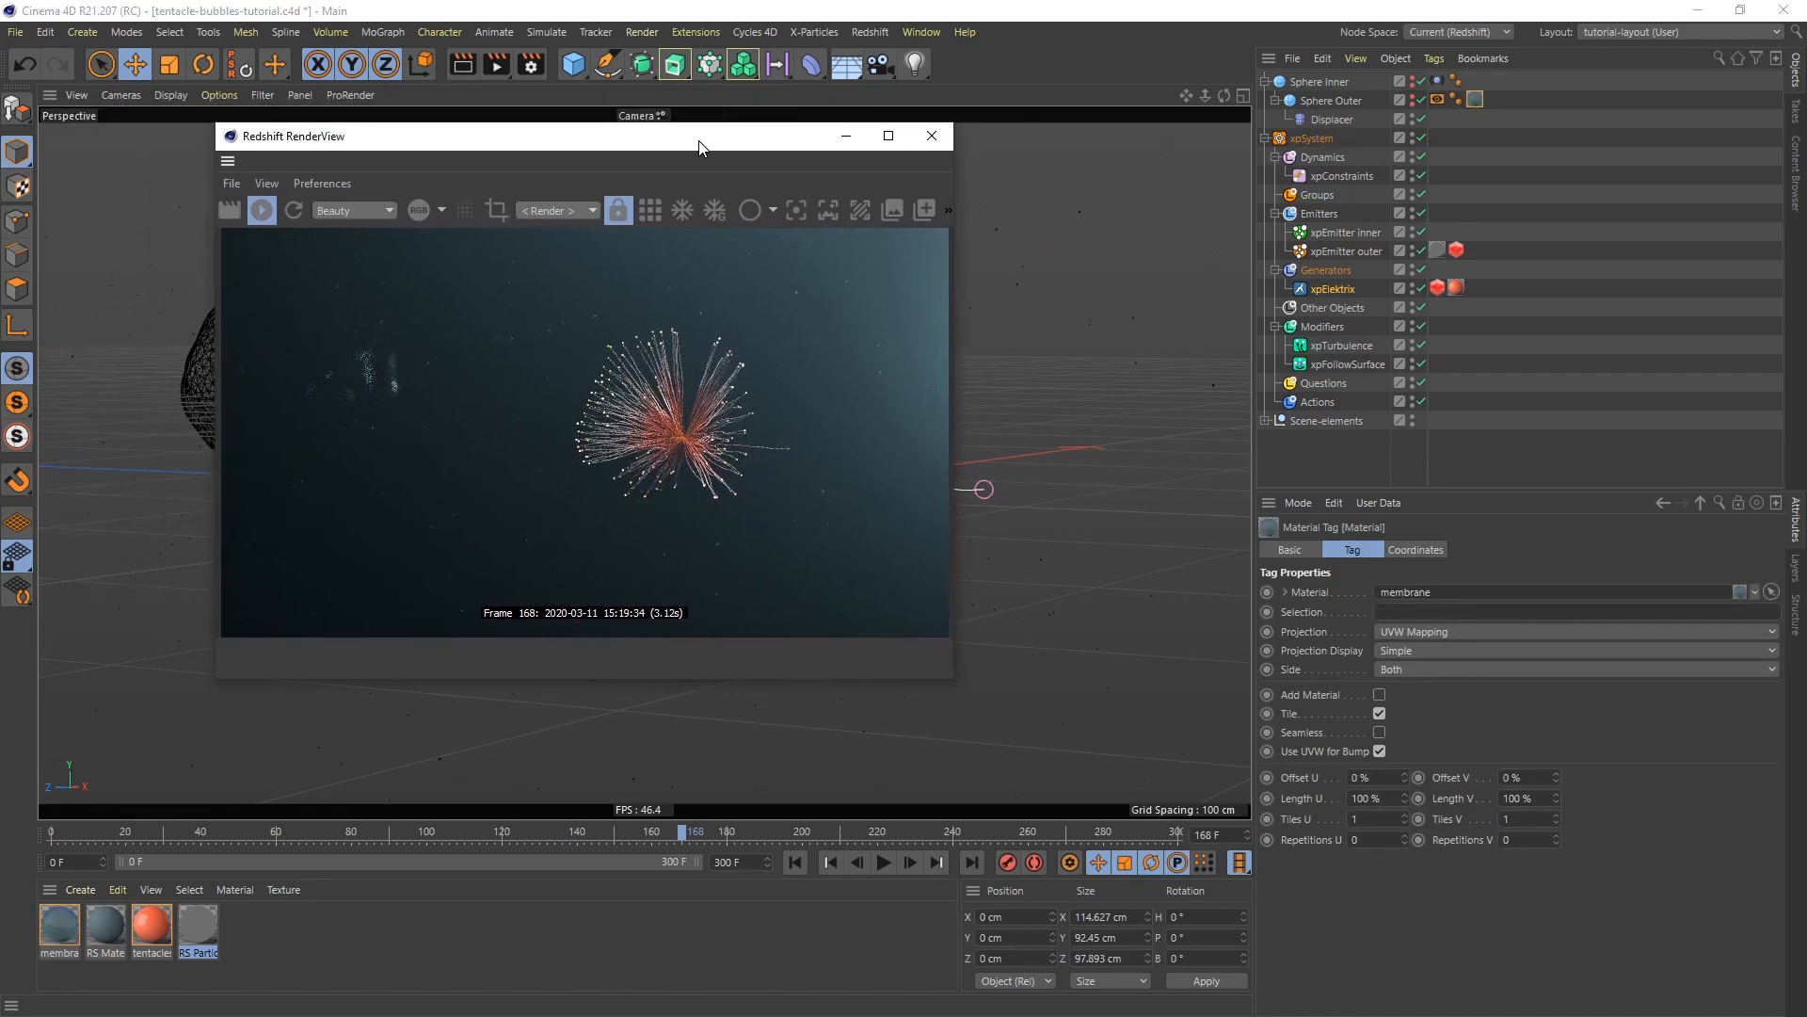
left_click(262, 210)
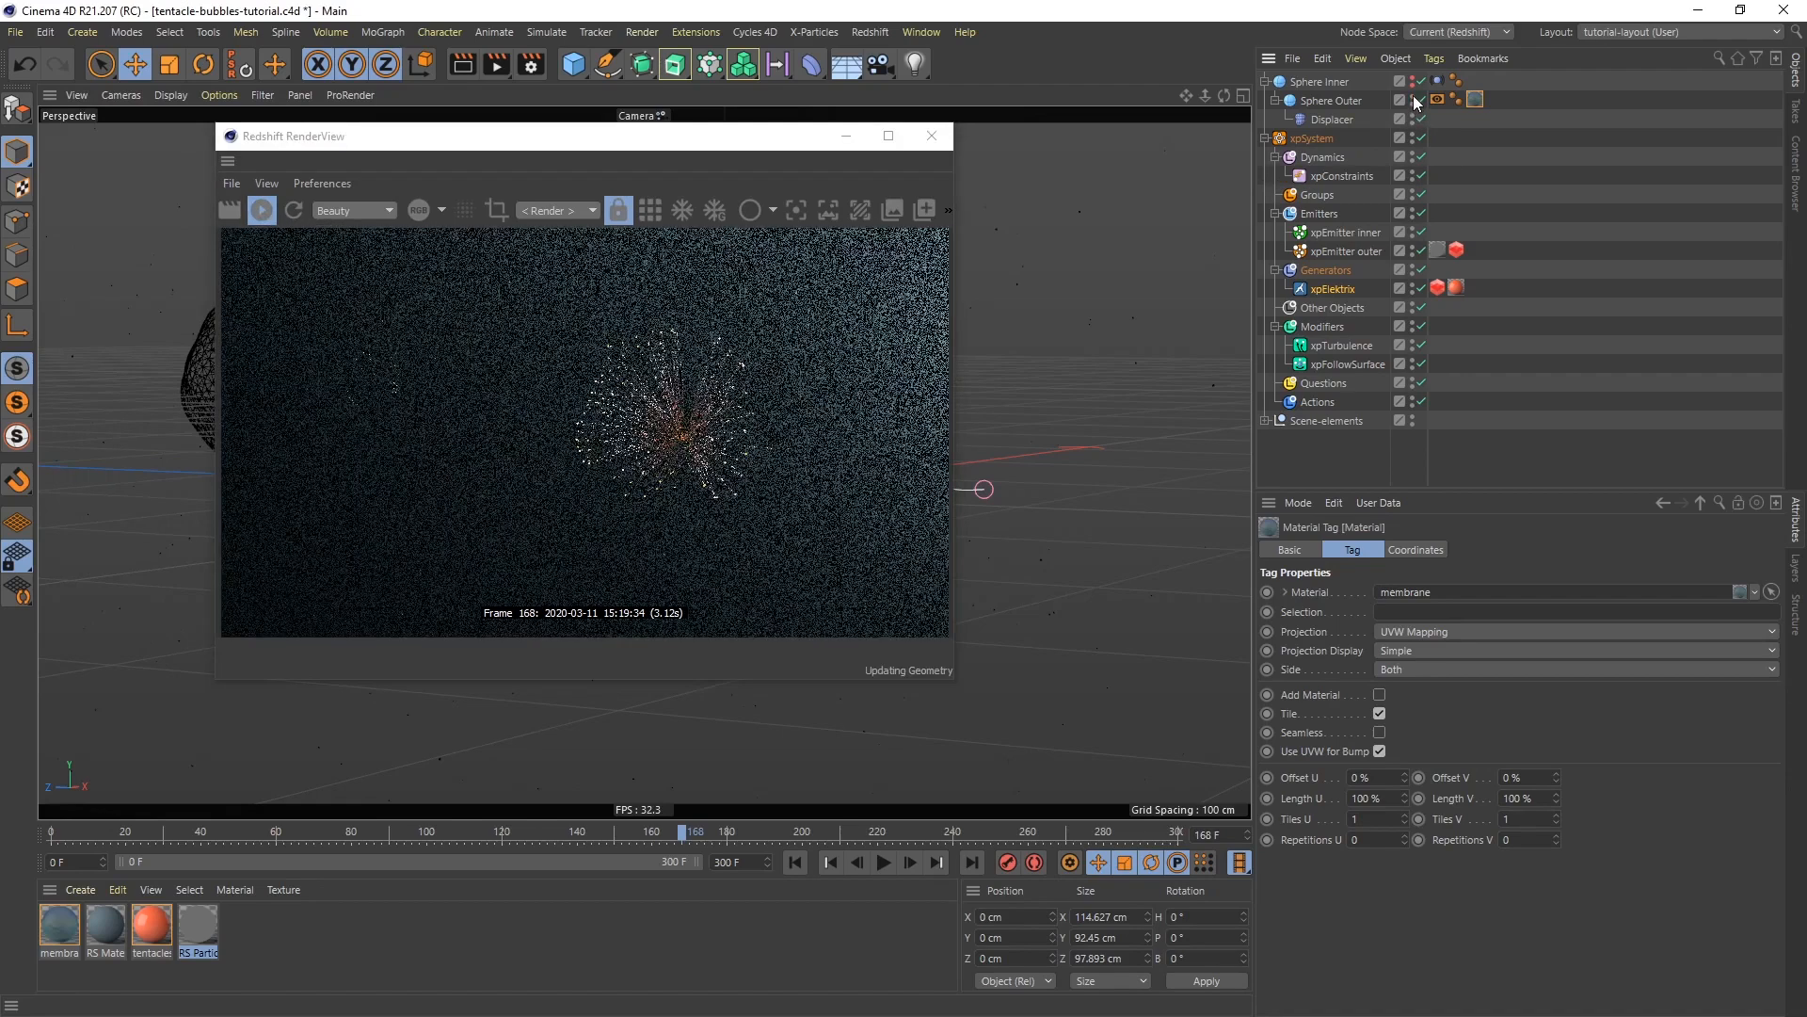
left_click(1413, 97)
left_click(1413, 105)
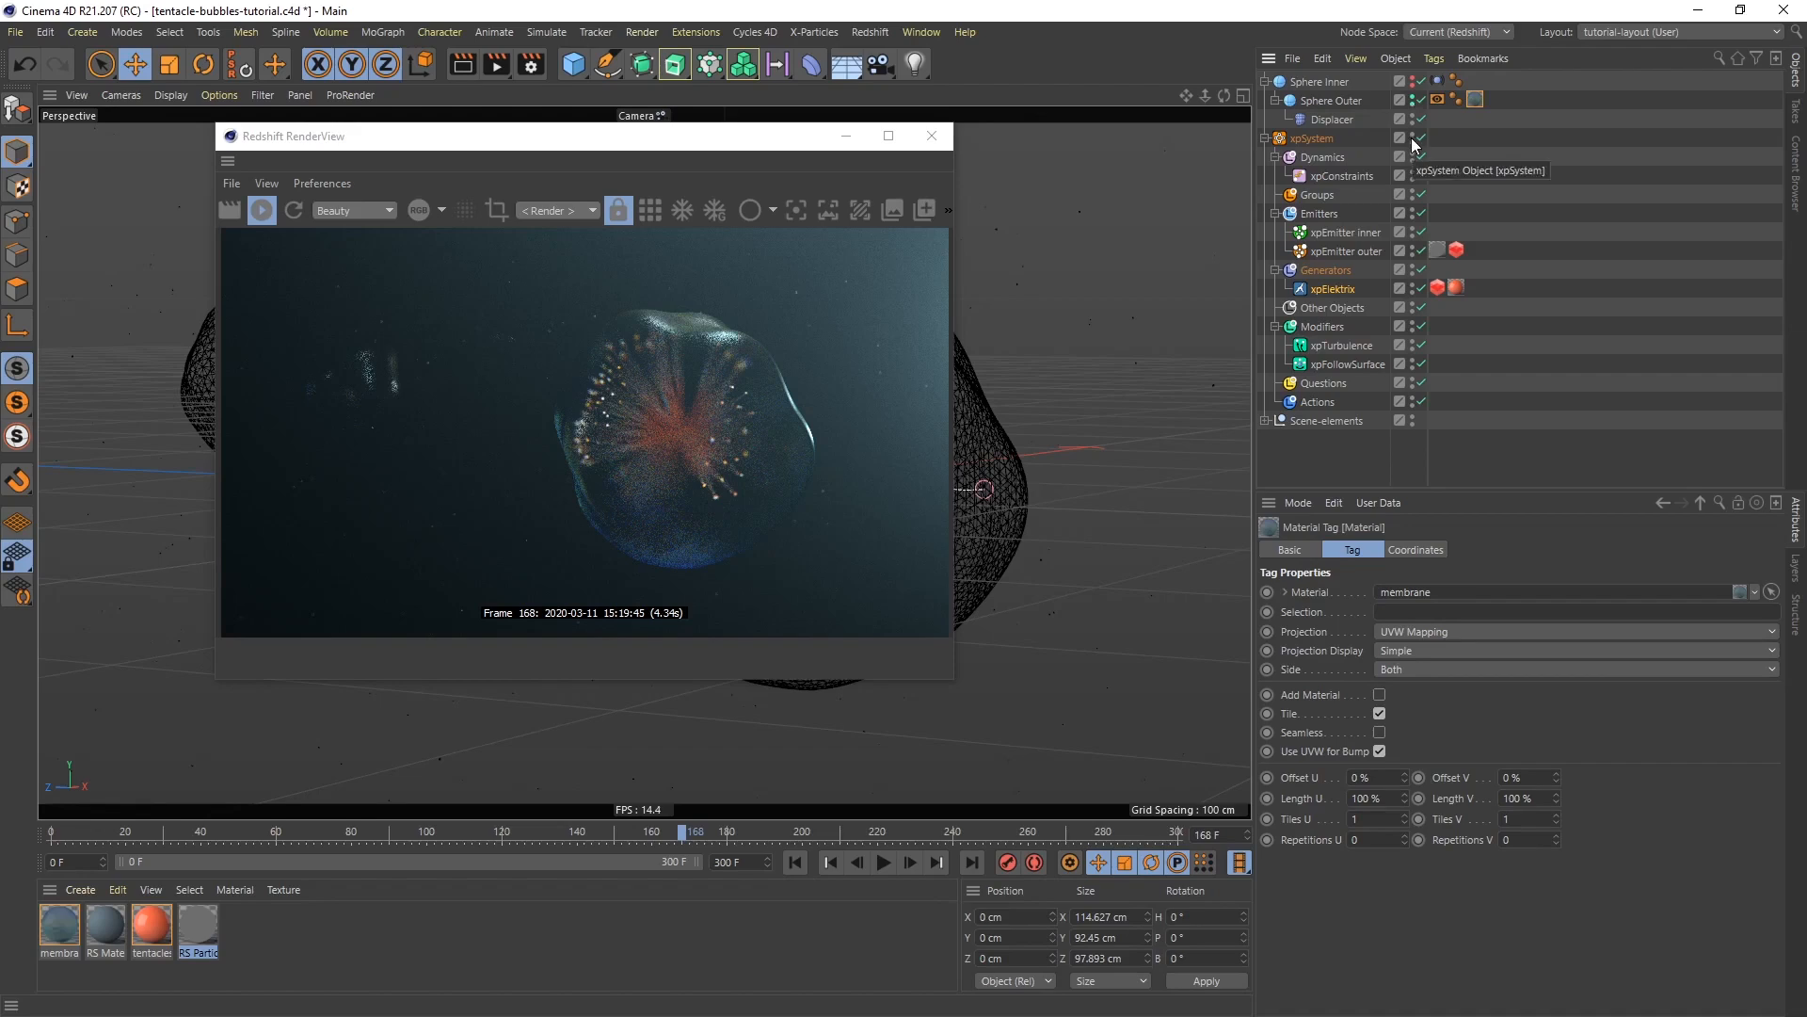
Stop the live preview render and delete the membrane material tag from Sphere Outer
left_click(262, 211)
left_click(1480, 98)
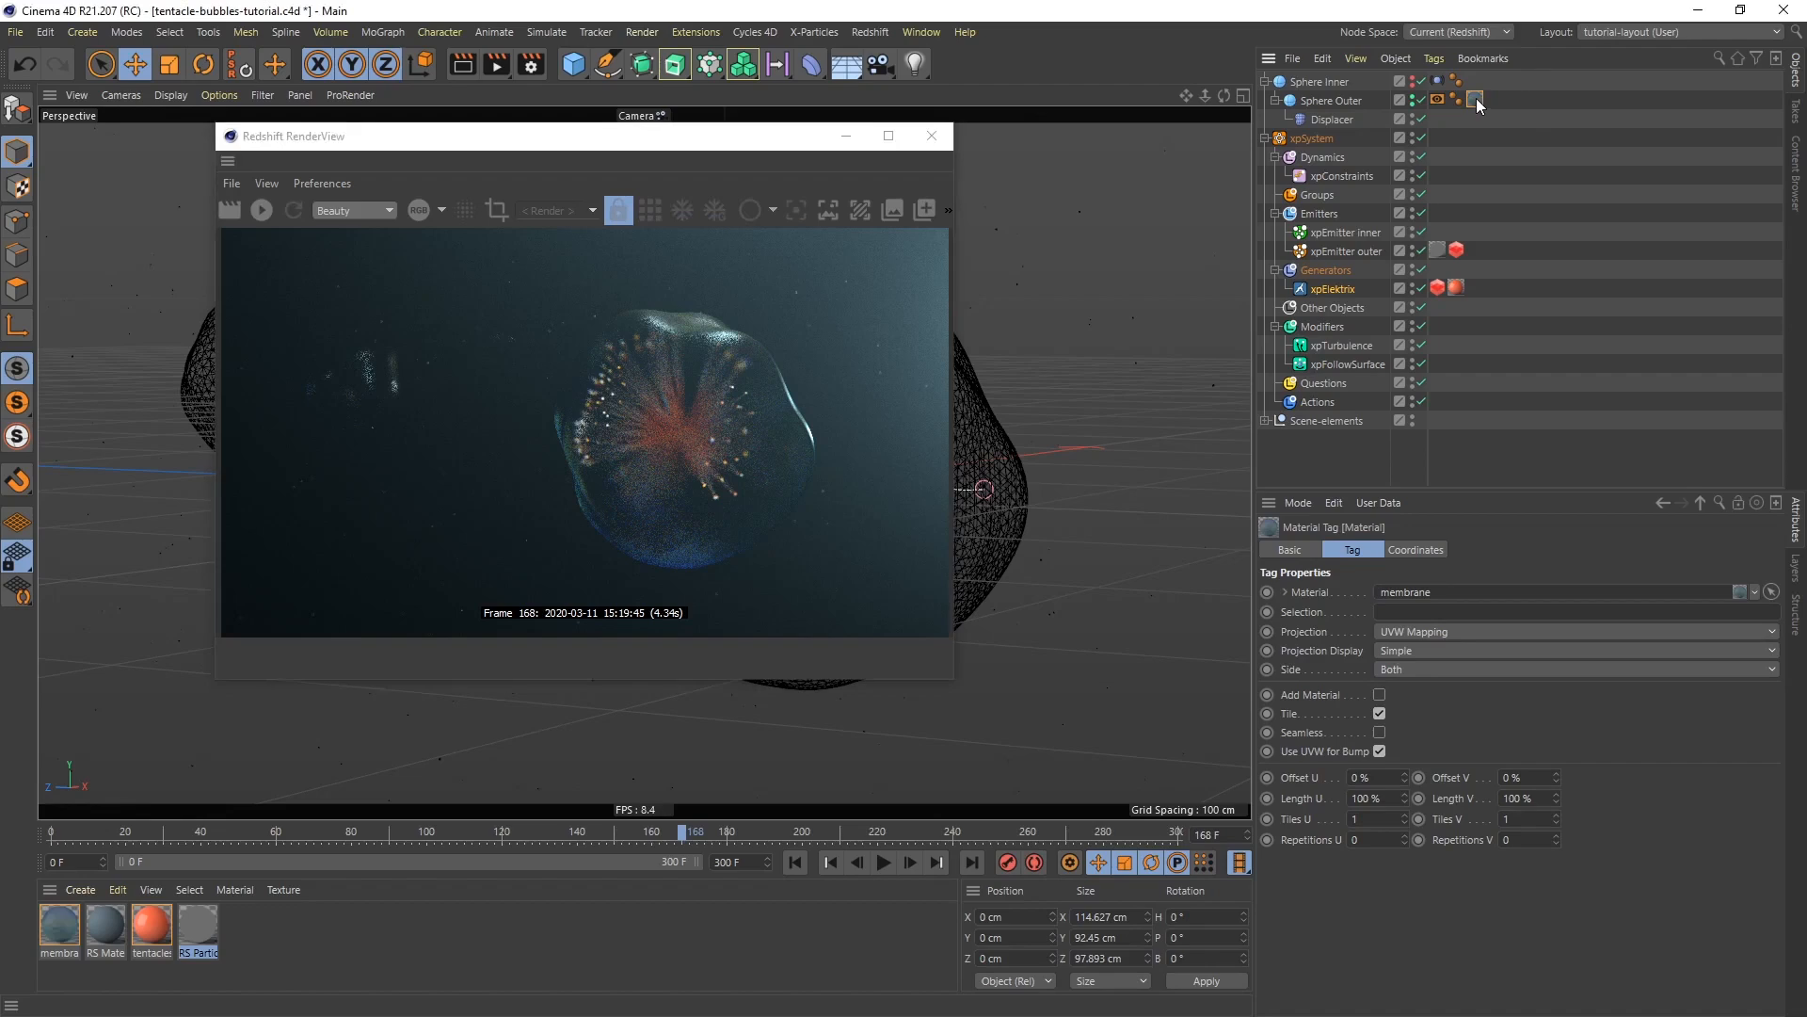
key("Delete")
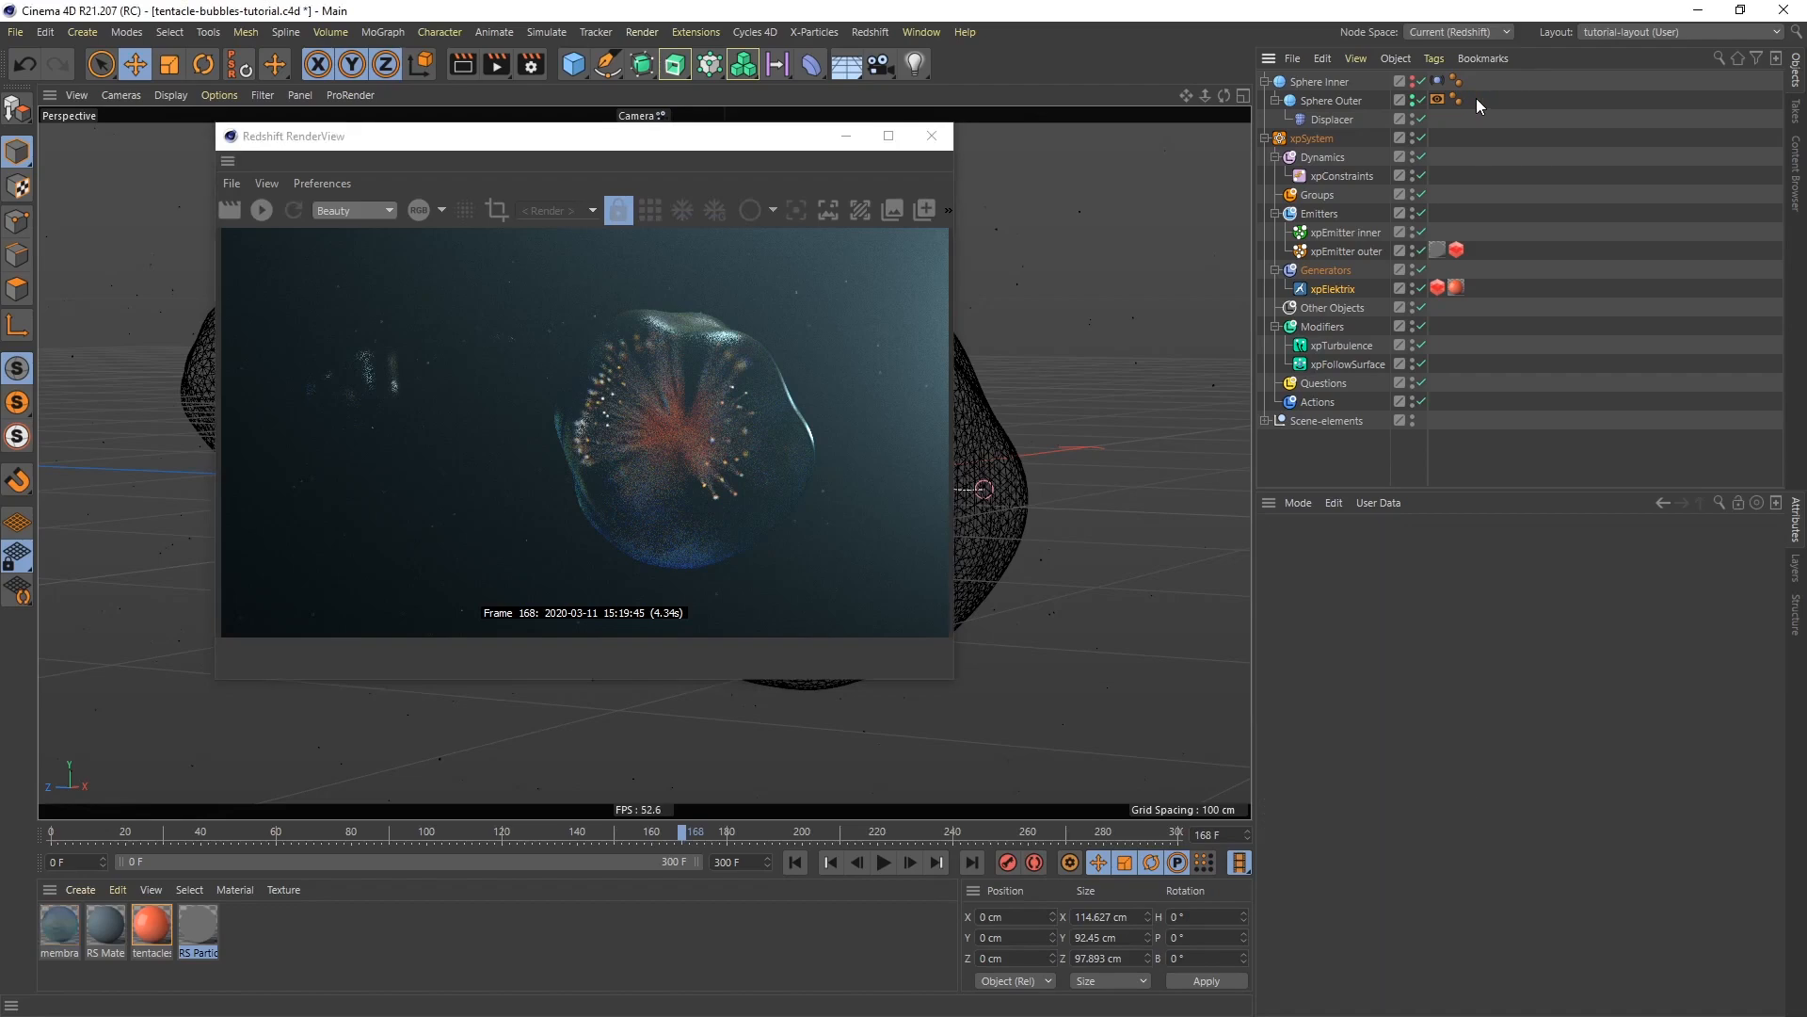
Create a new Redshift Material, assign it to Sphere Outer and restart the live preview render
left_click(92, 885)
mouse_move(138, 709)
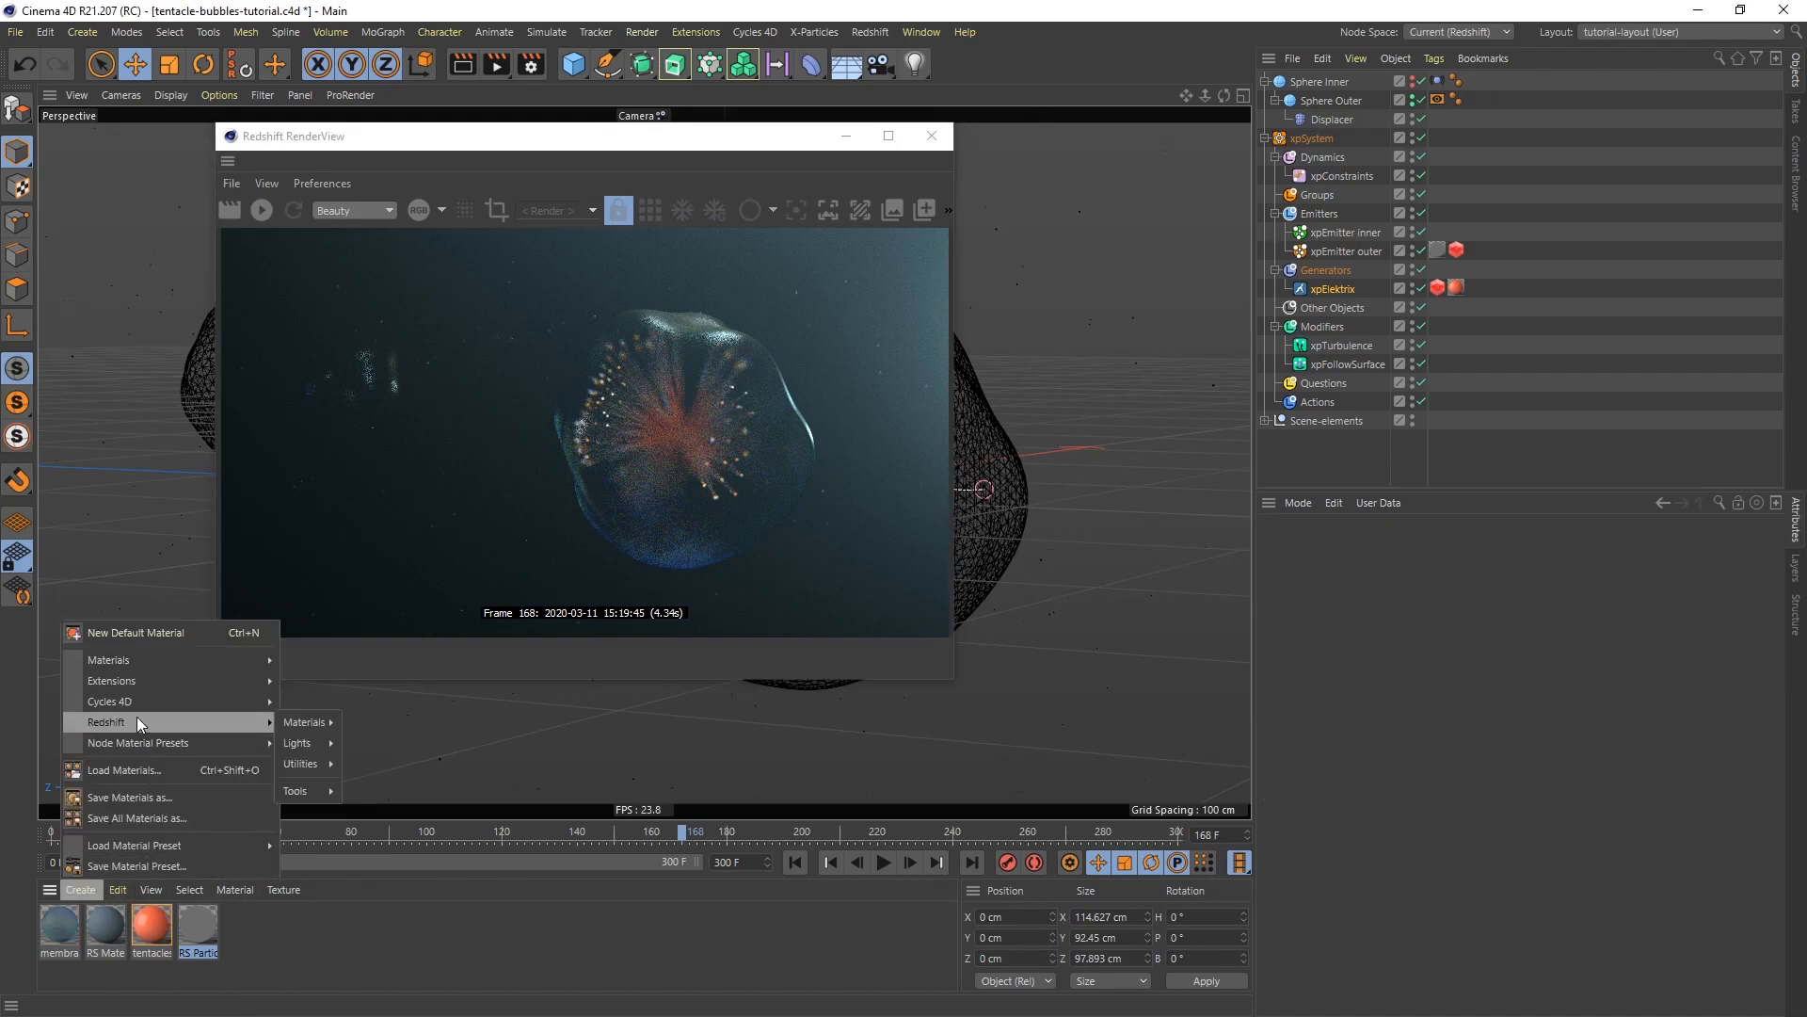
mouse_move(303, 722)
left_click(386, 719)
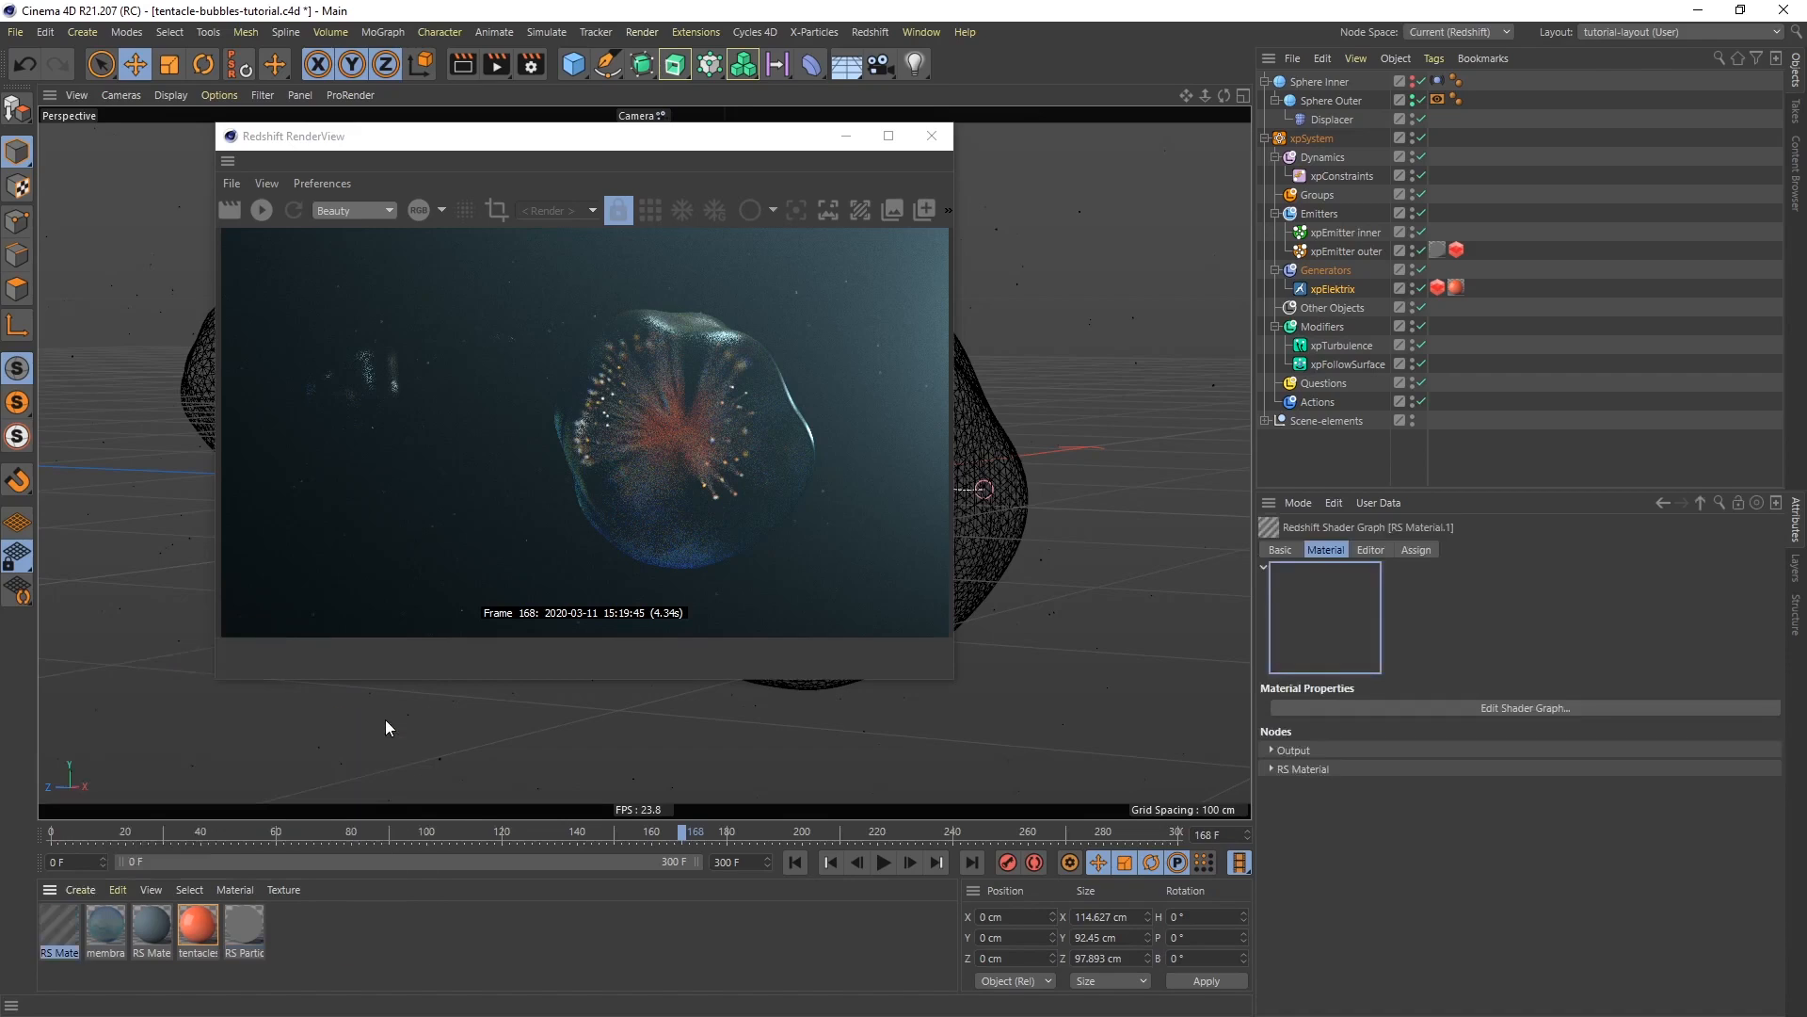
left_click_drag(58, 922, 1331, 99)
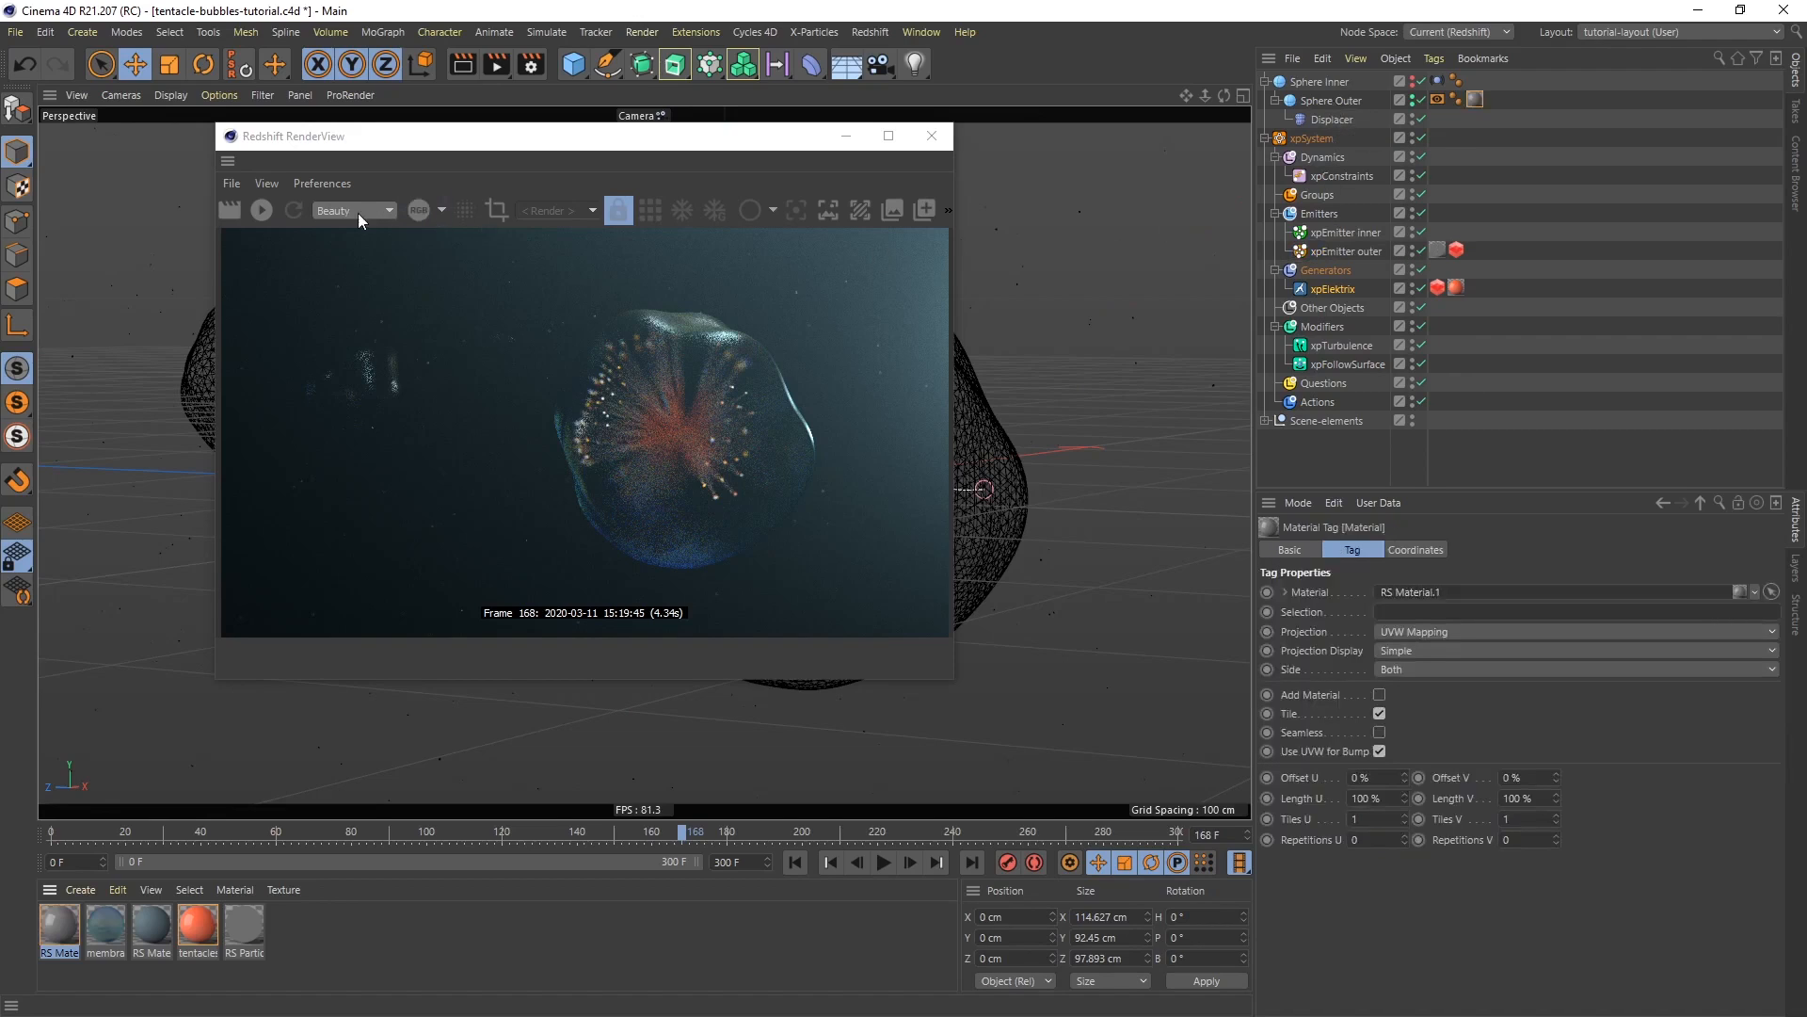
left_click(263, 209)
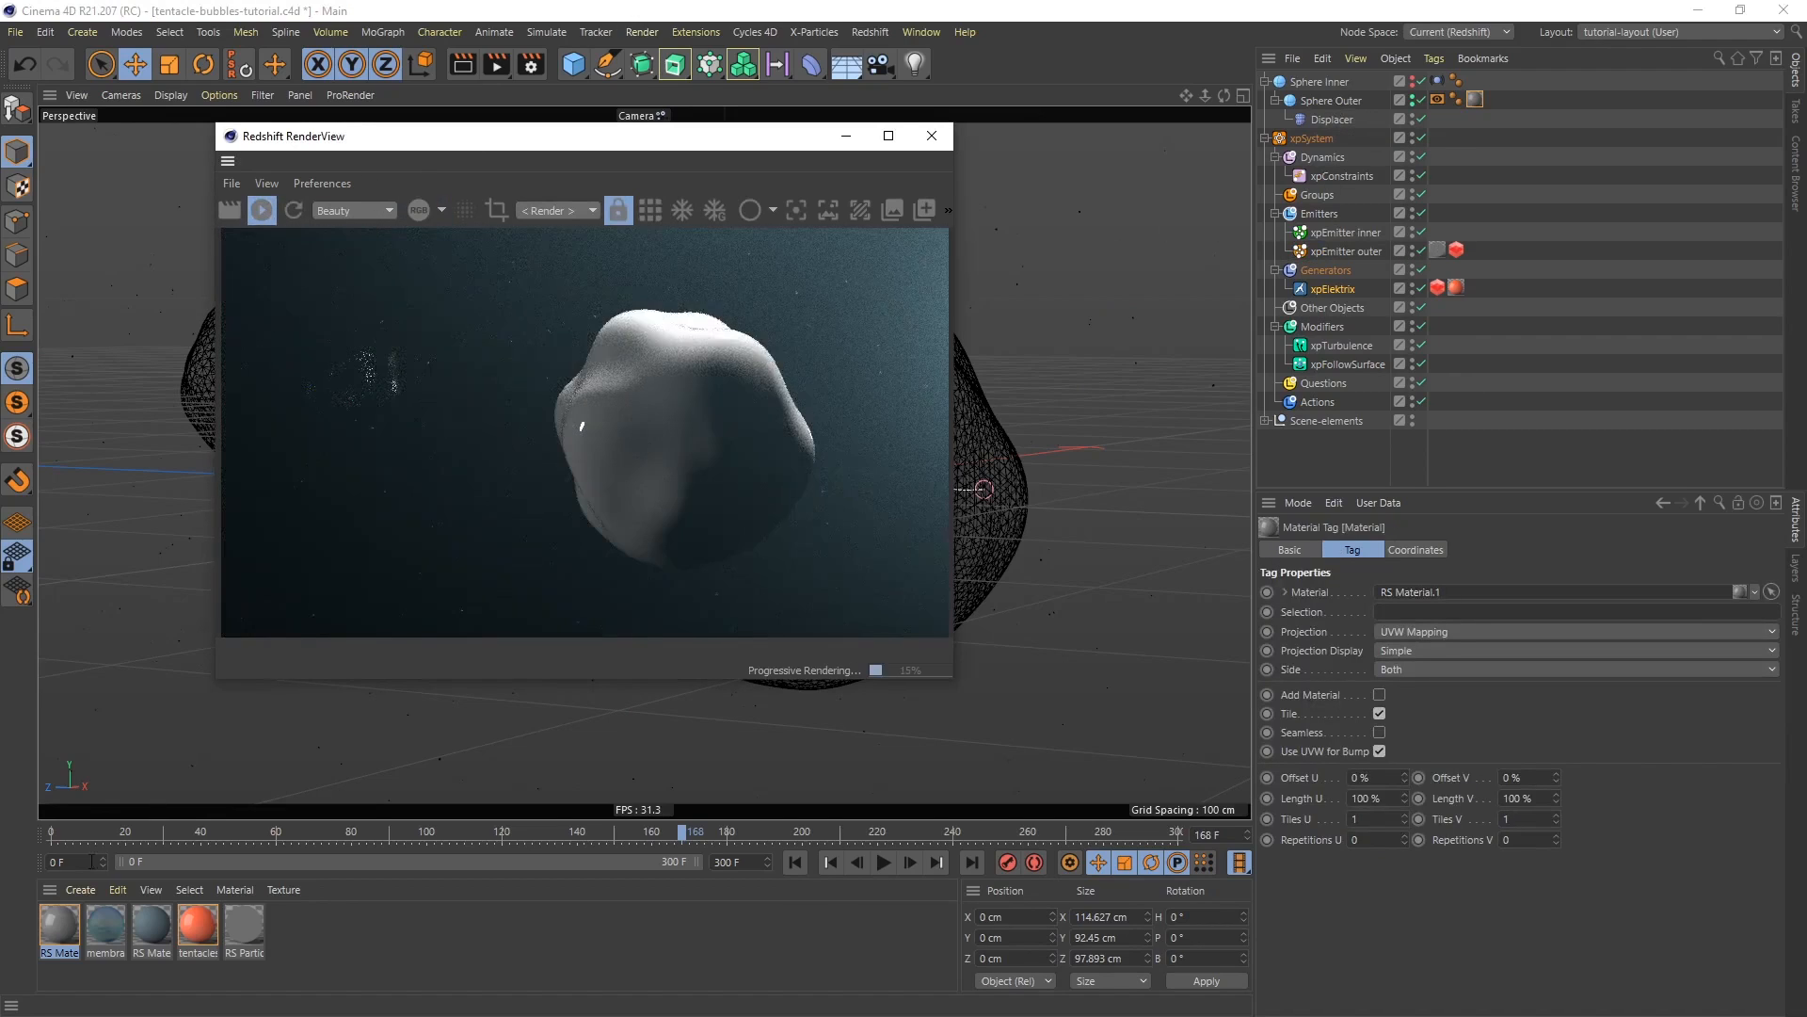
Open the shader graph of RS Material.1 and arrange its nodes and window so the render preview and node properties are both in view
left_click(59, 927)
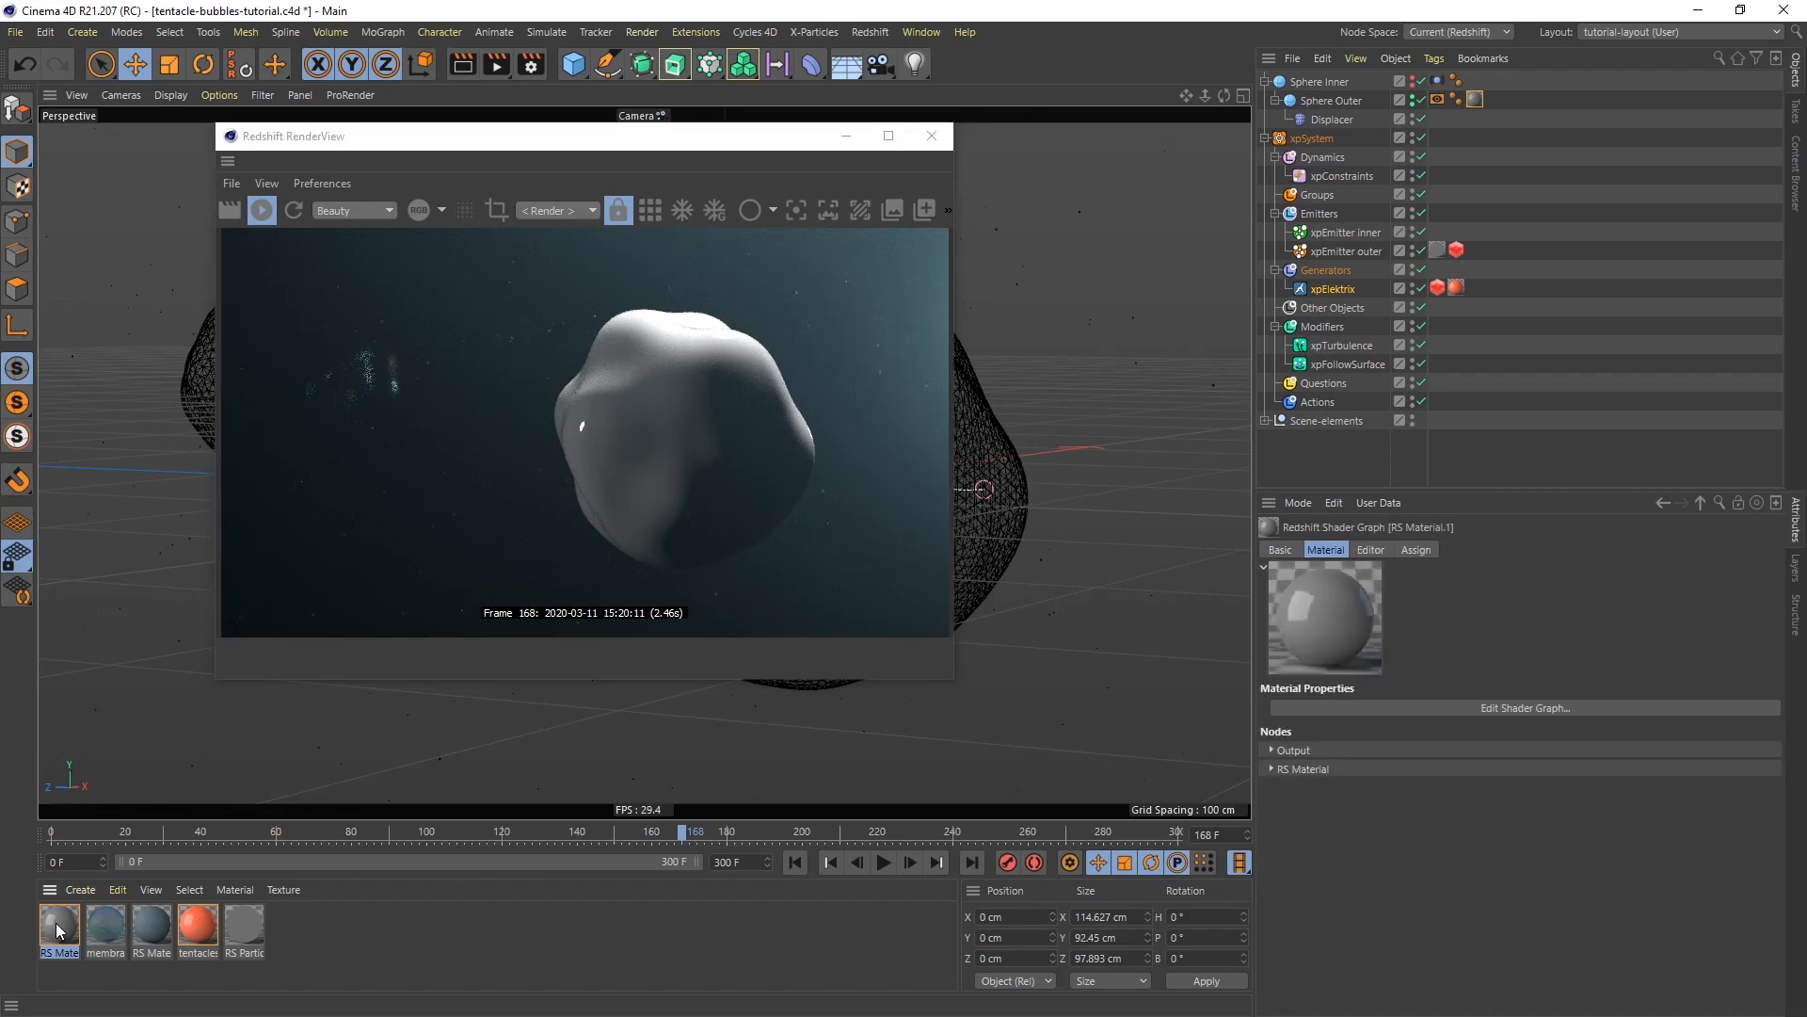
double_click(58, 927)
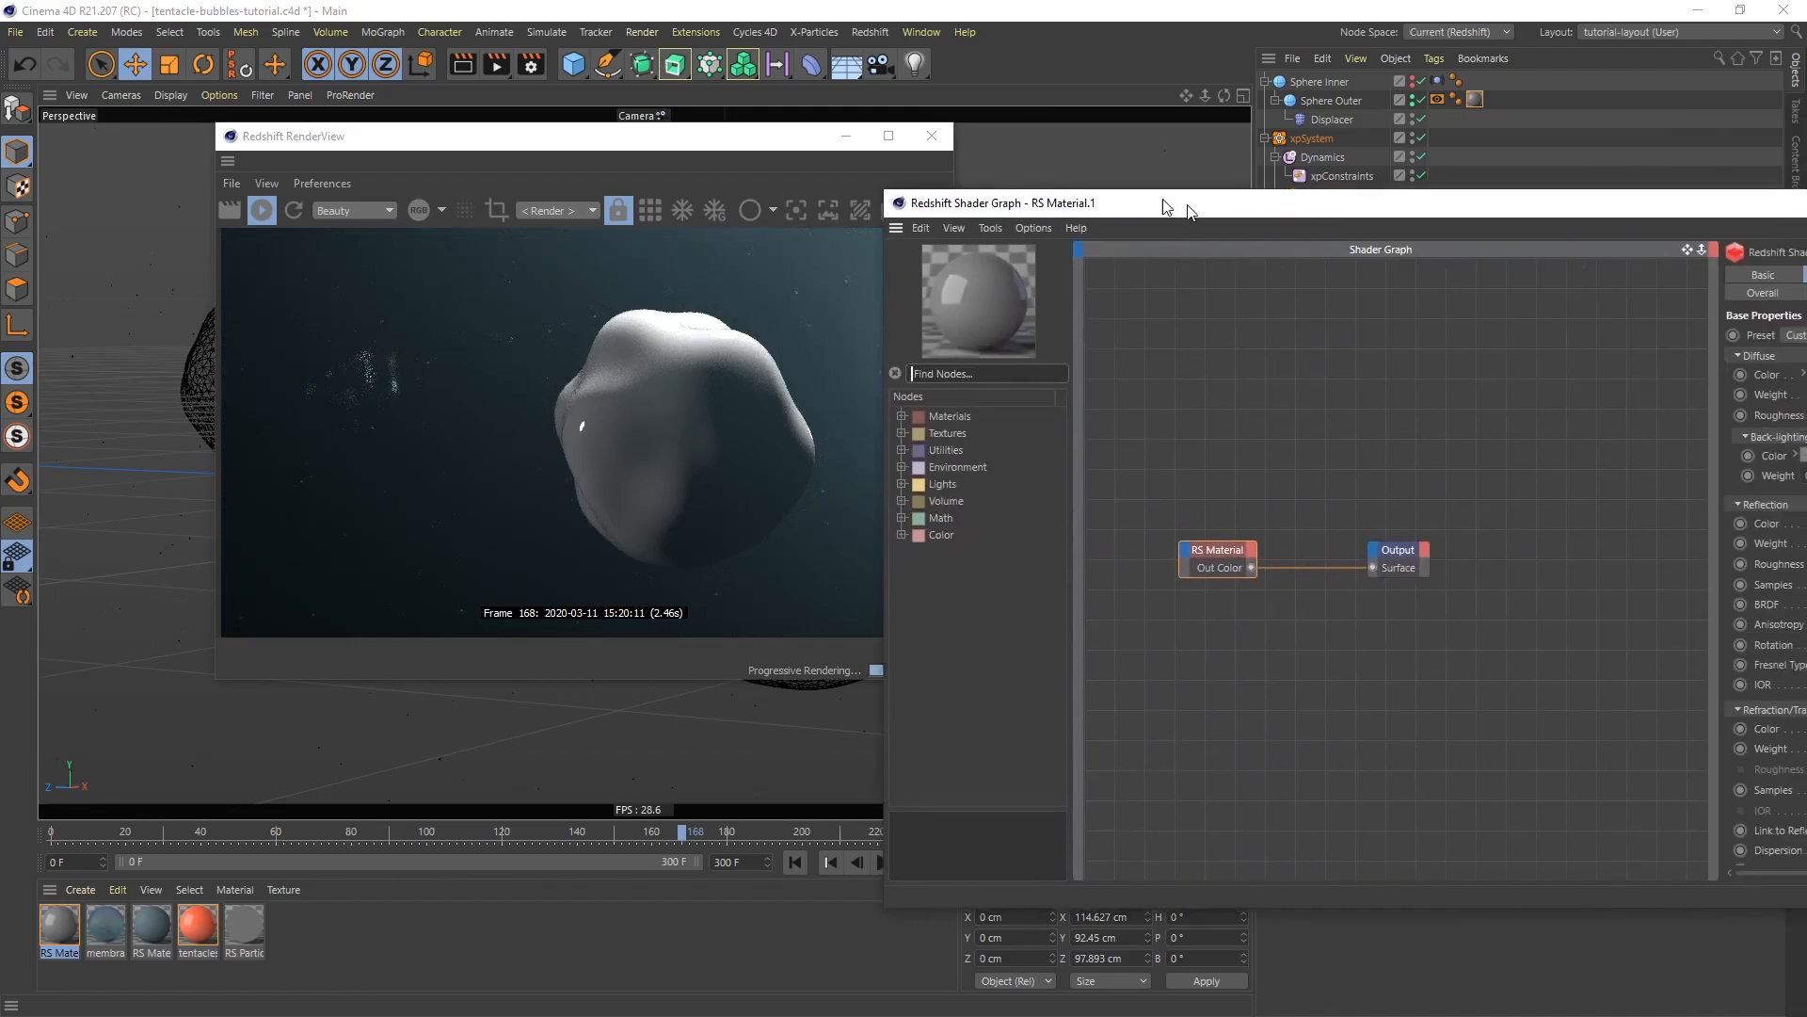
left_click_drag(1194, 211, 1025, 191)
left_click_drag(1239, 532, 1448, 542)
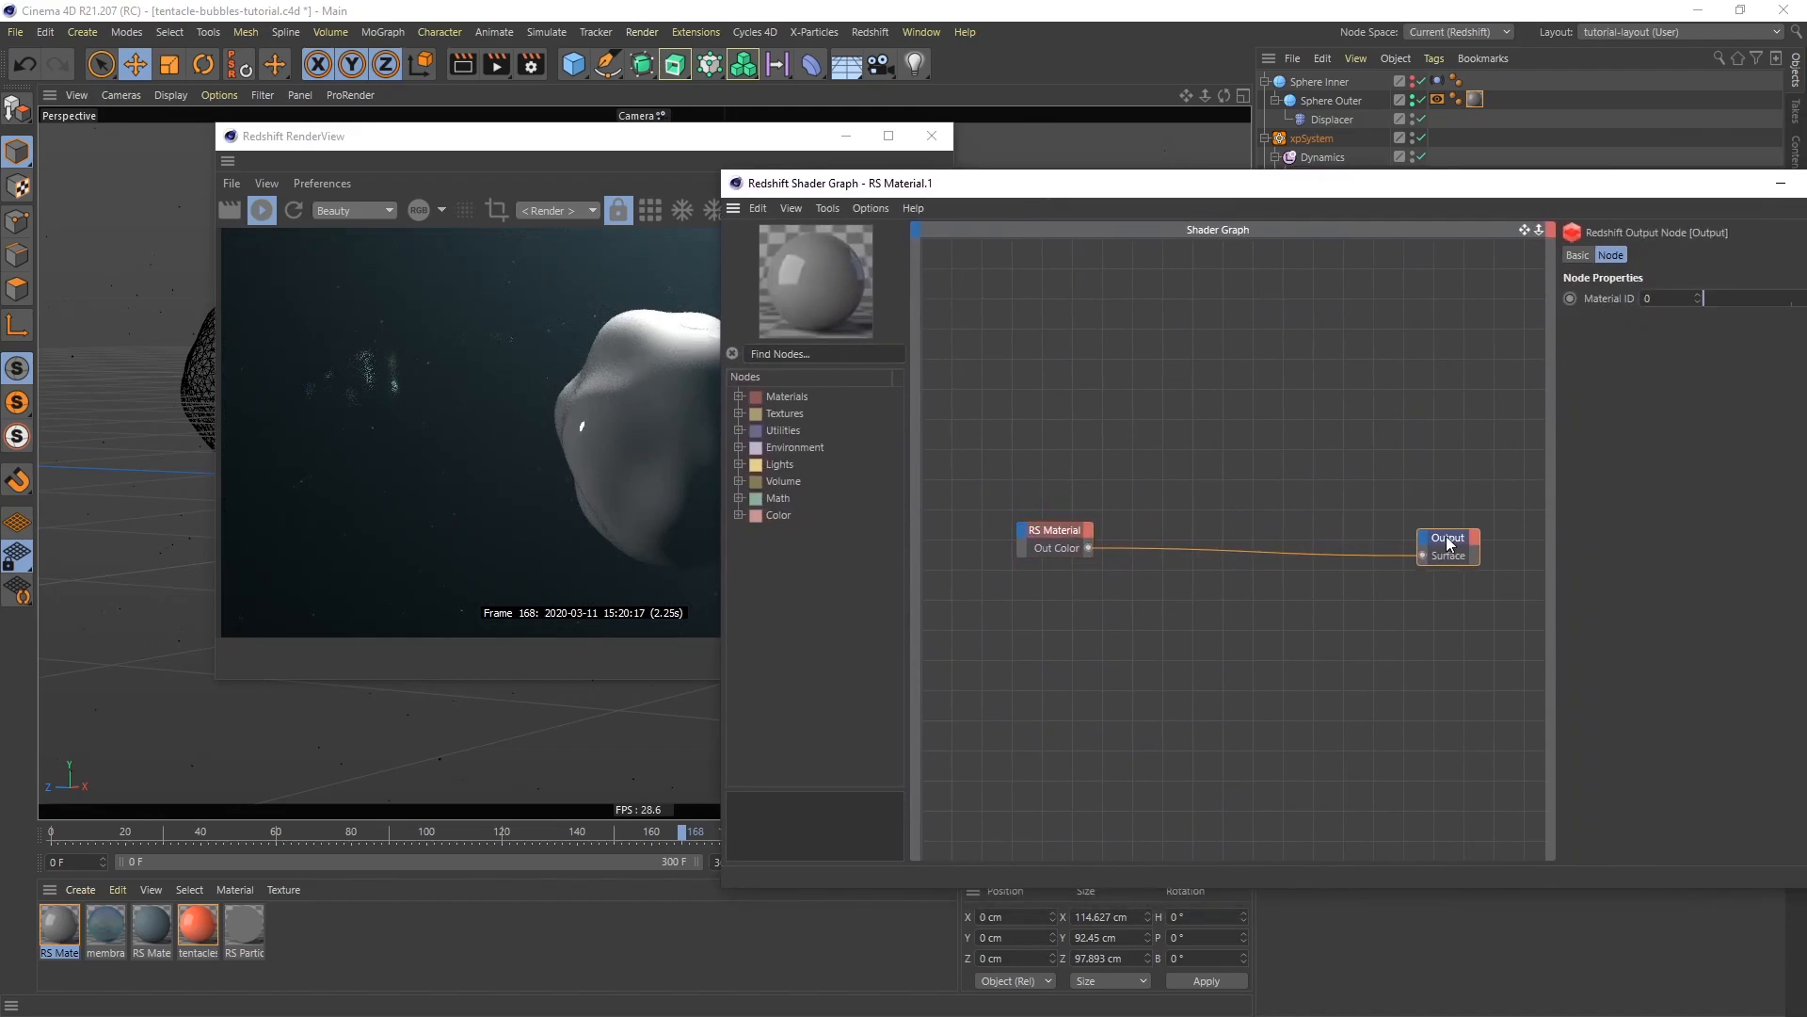
left_click_drag(1053, 535, 1327, 533)
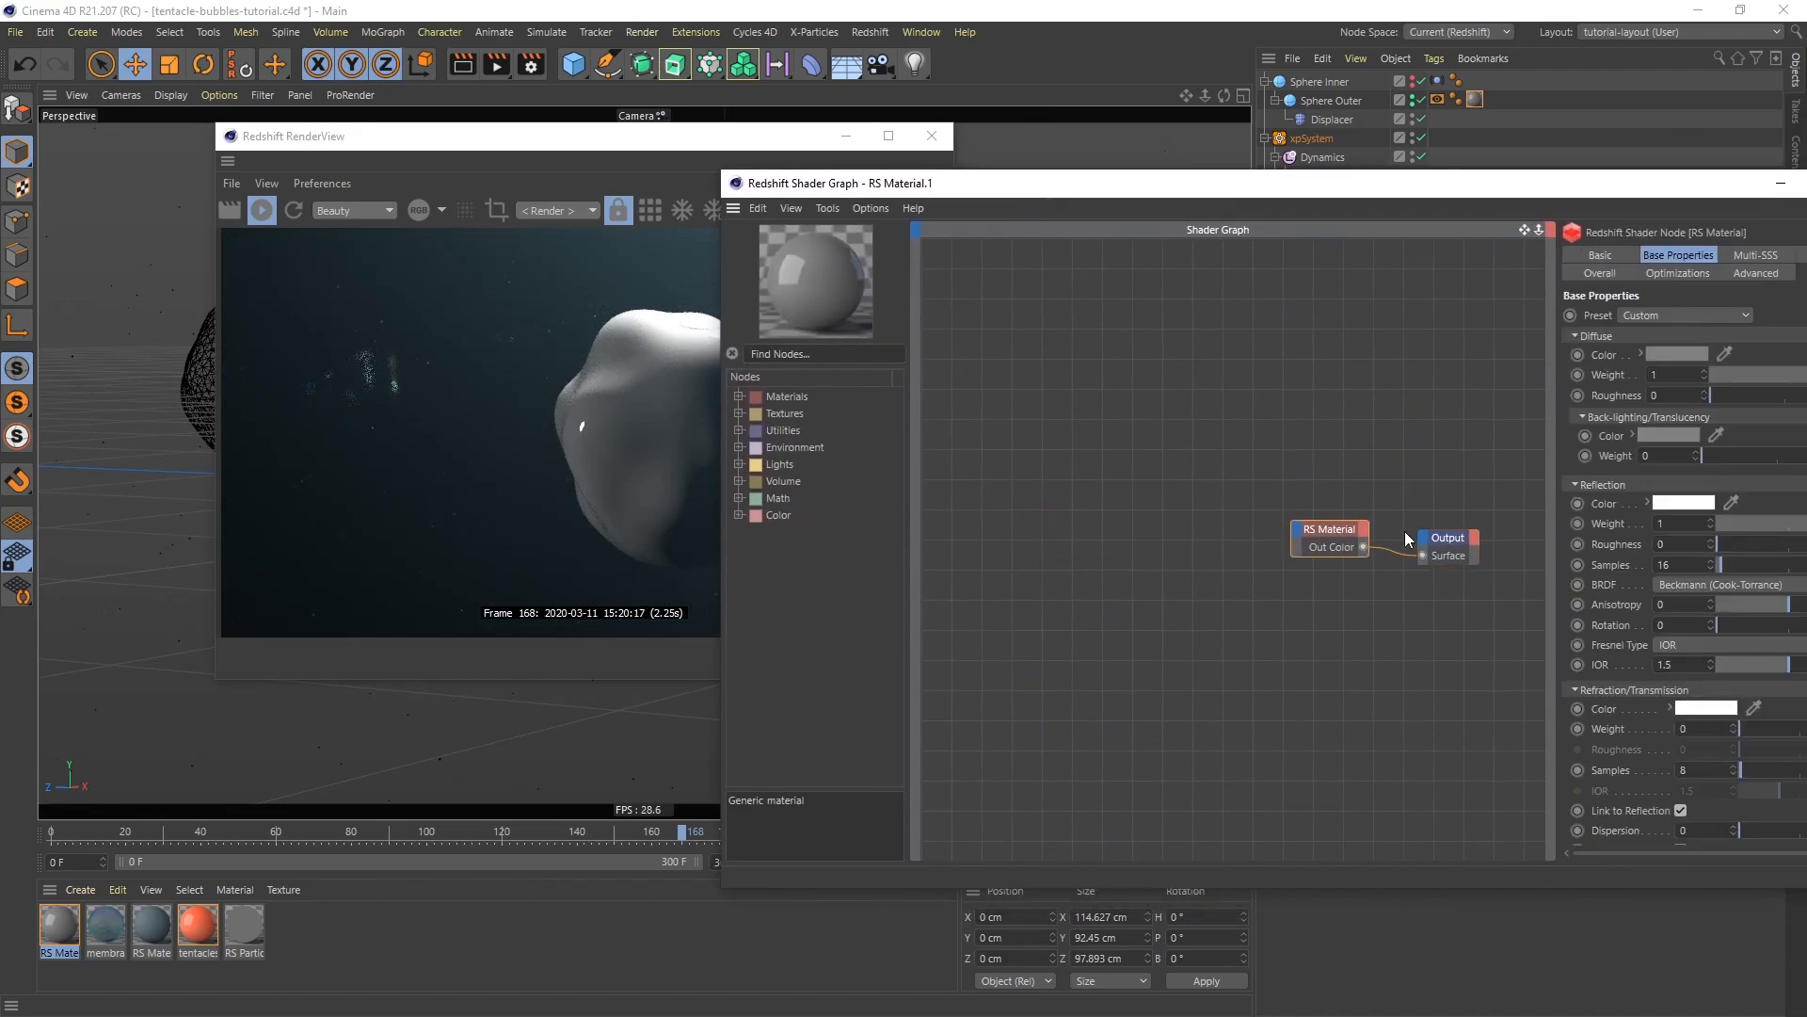
left_click_drag(1449, 542, 1507, 550)
left_click_drag(1324, 537, 1387, 539)
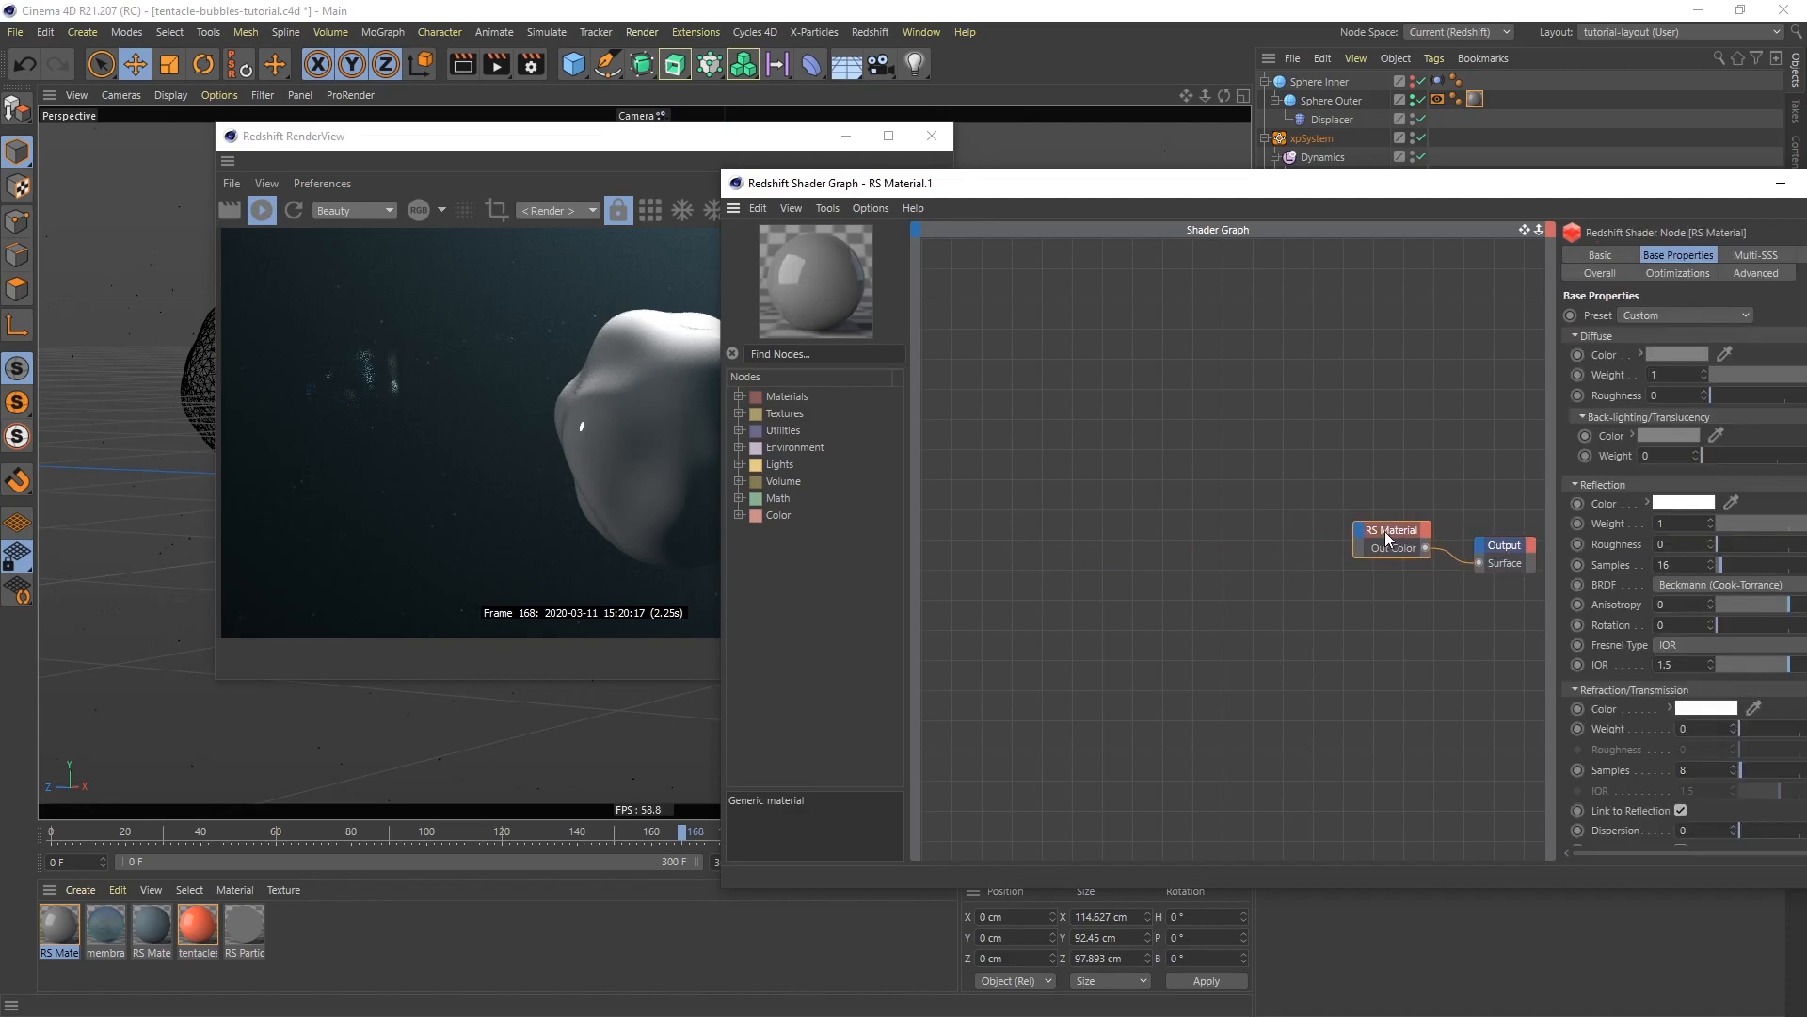
left_click_drag(771, 137, 457, 47)
left_click_drag(1126, 193, 982, 146)
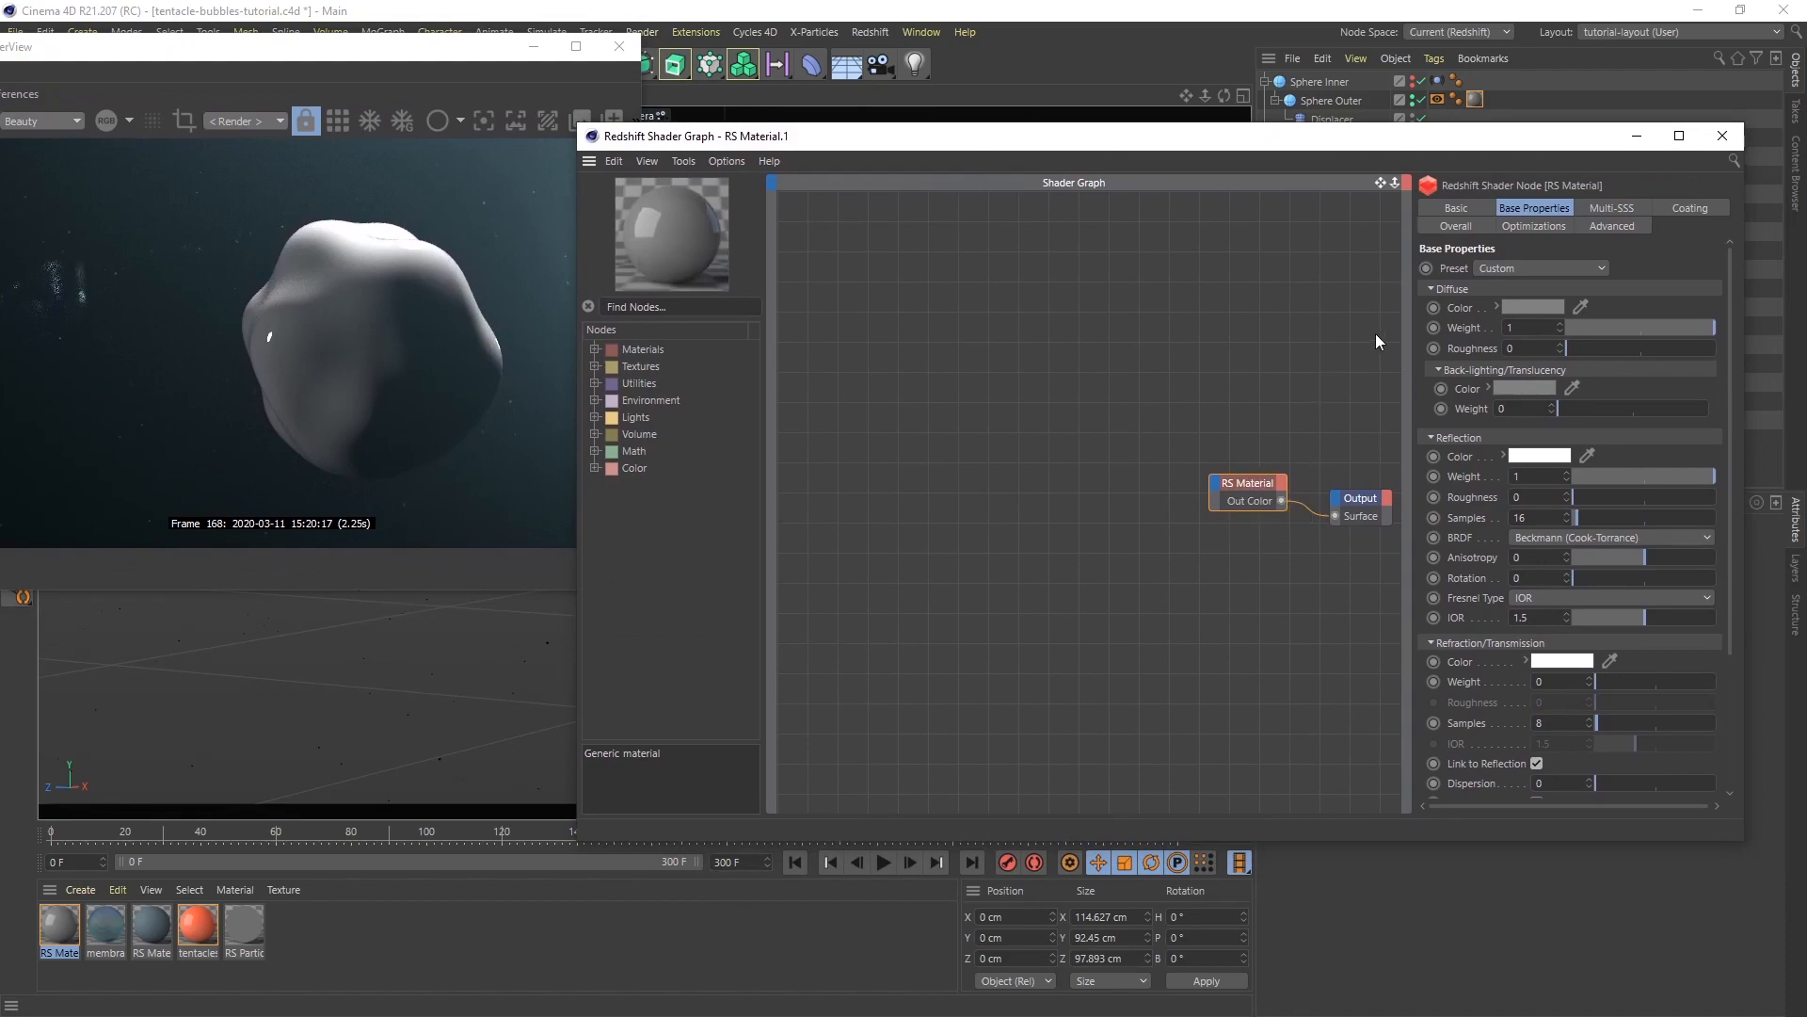
Give the RS Material node the Glass preset with a reflection IOR of 1.3 and enable Thin Walled
left_click(1574, 267)
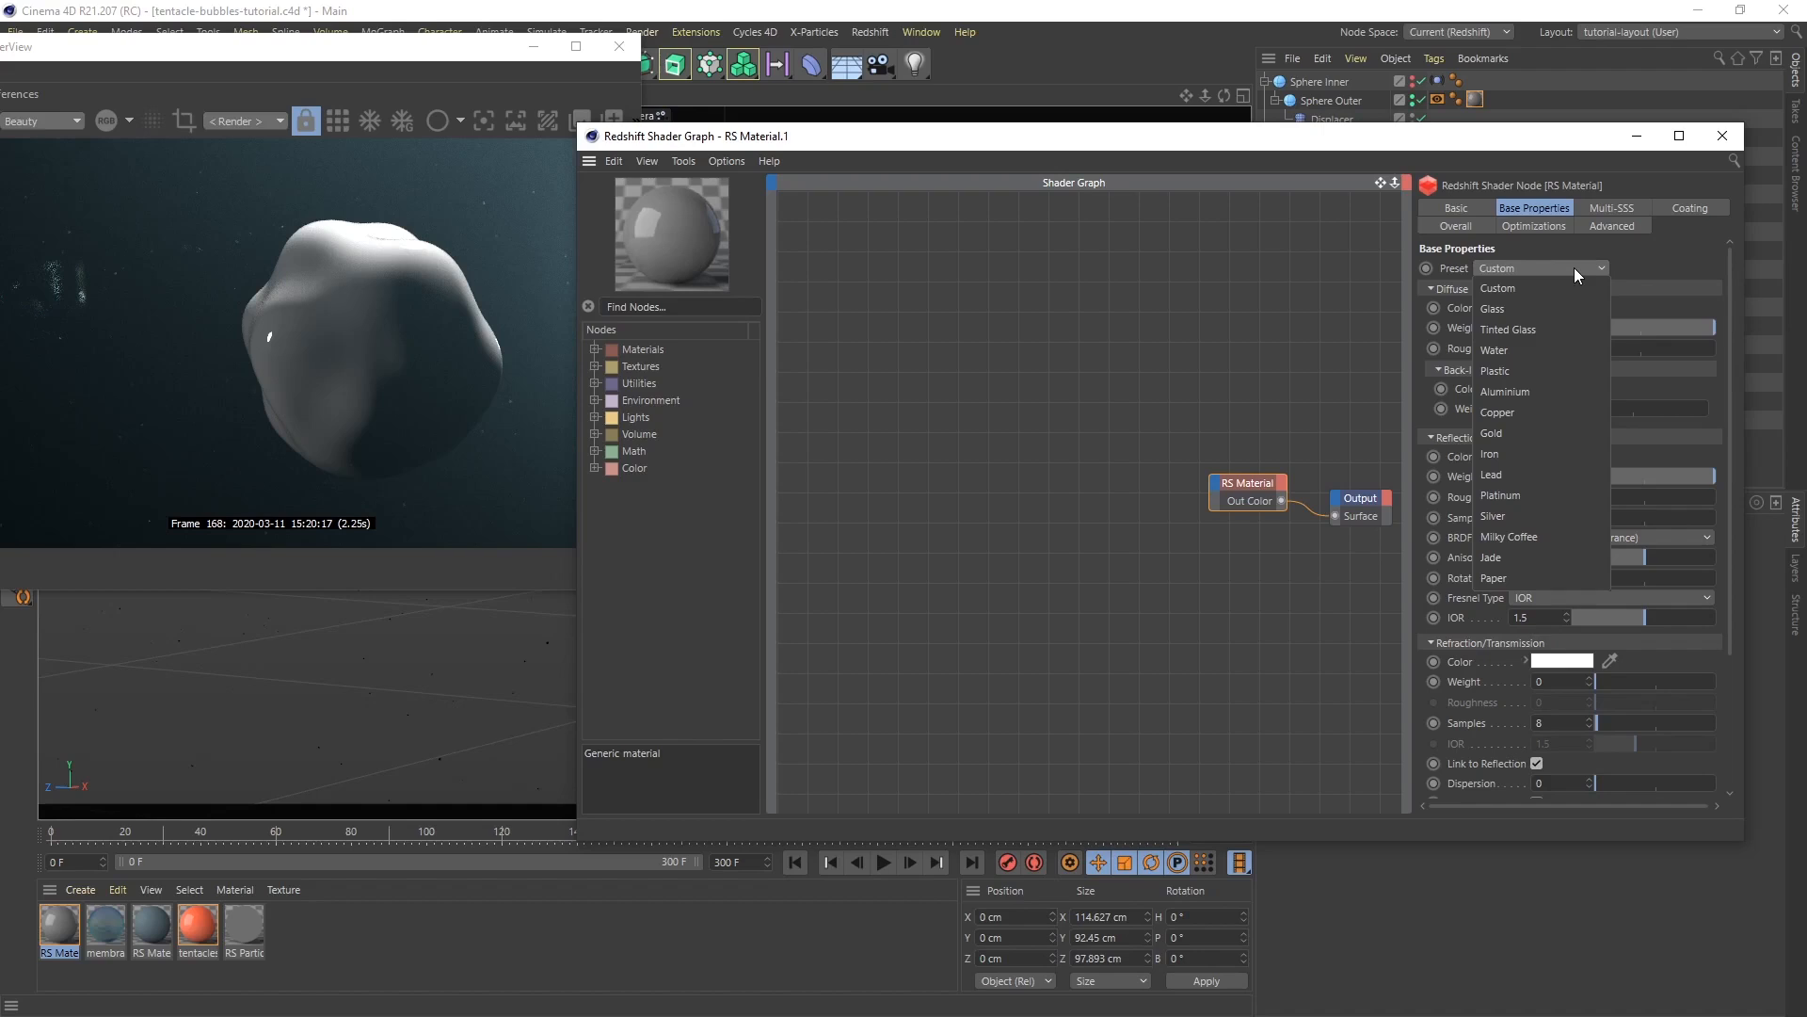
left_click(1517, 312)
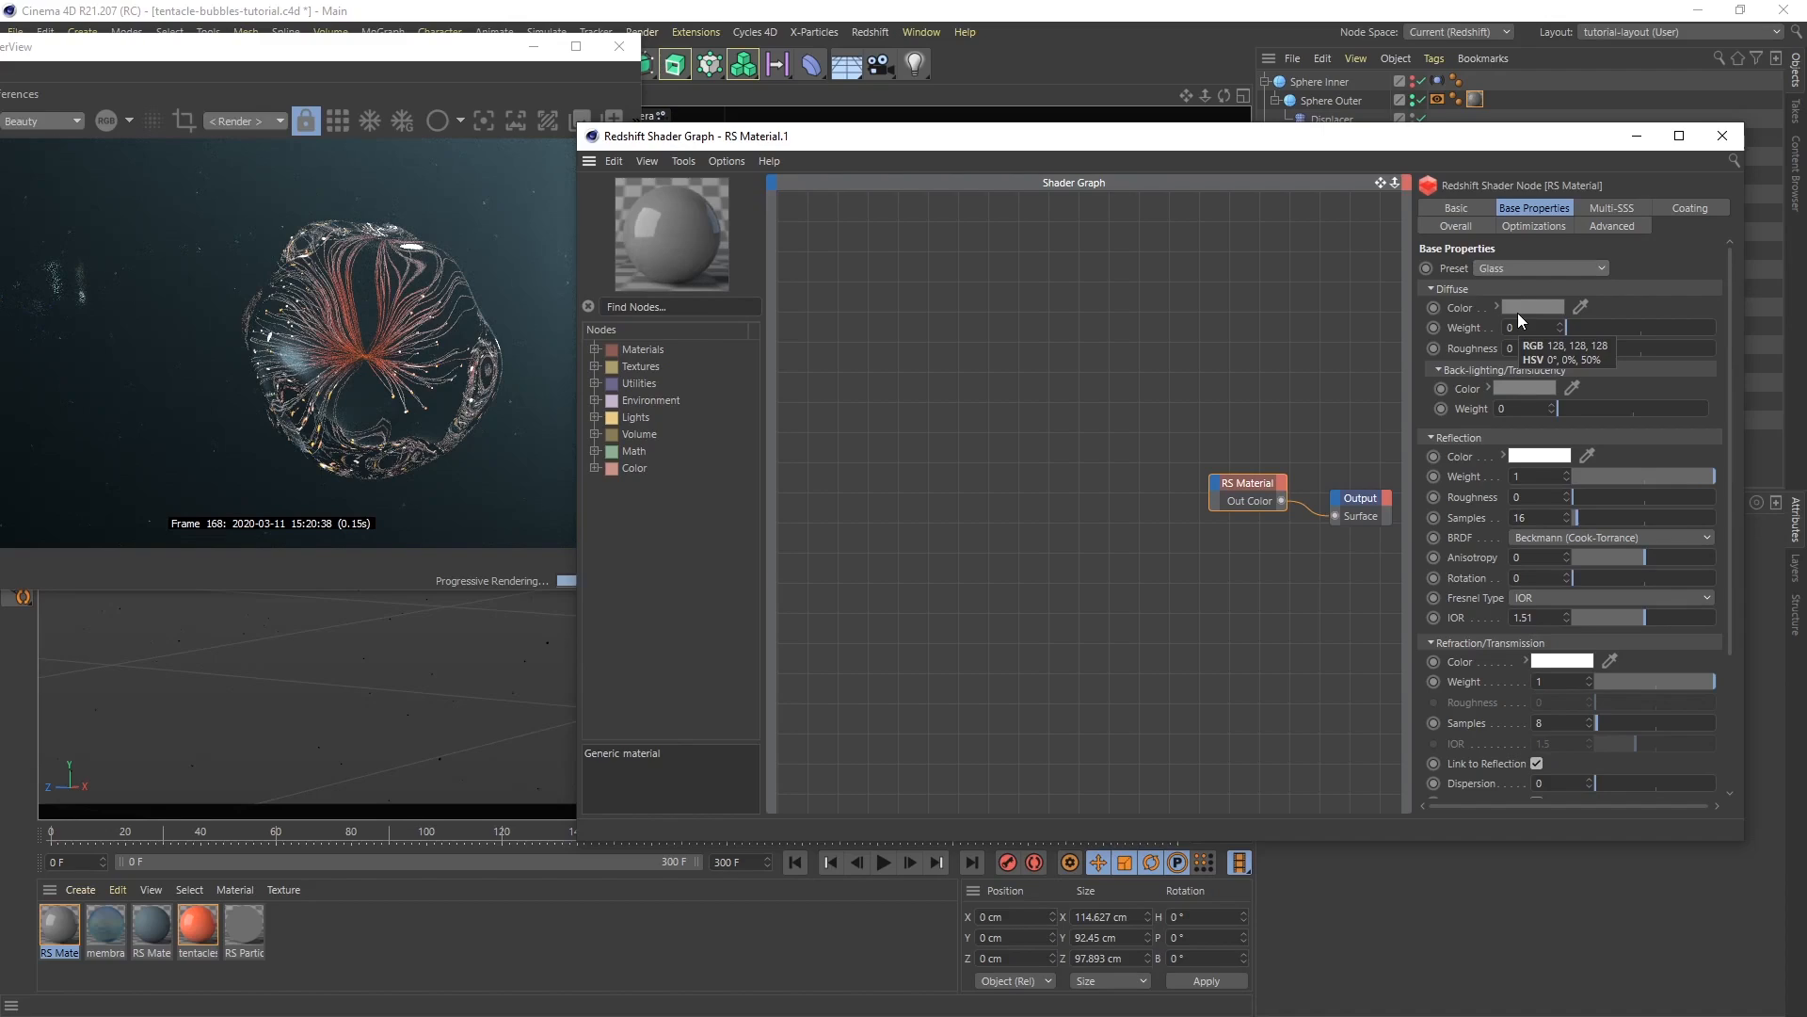
left_click(1541, 617)
type("1.3")
key("Return")
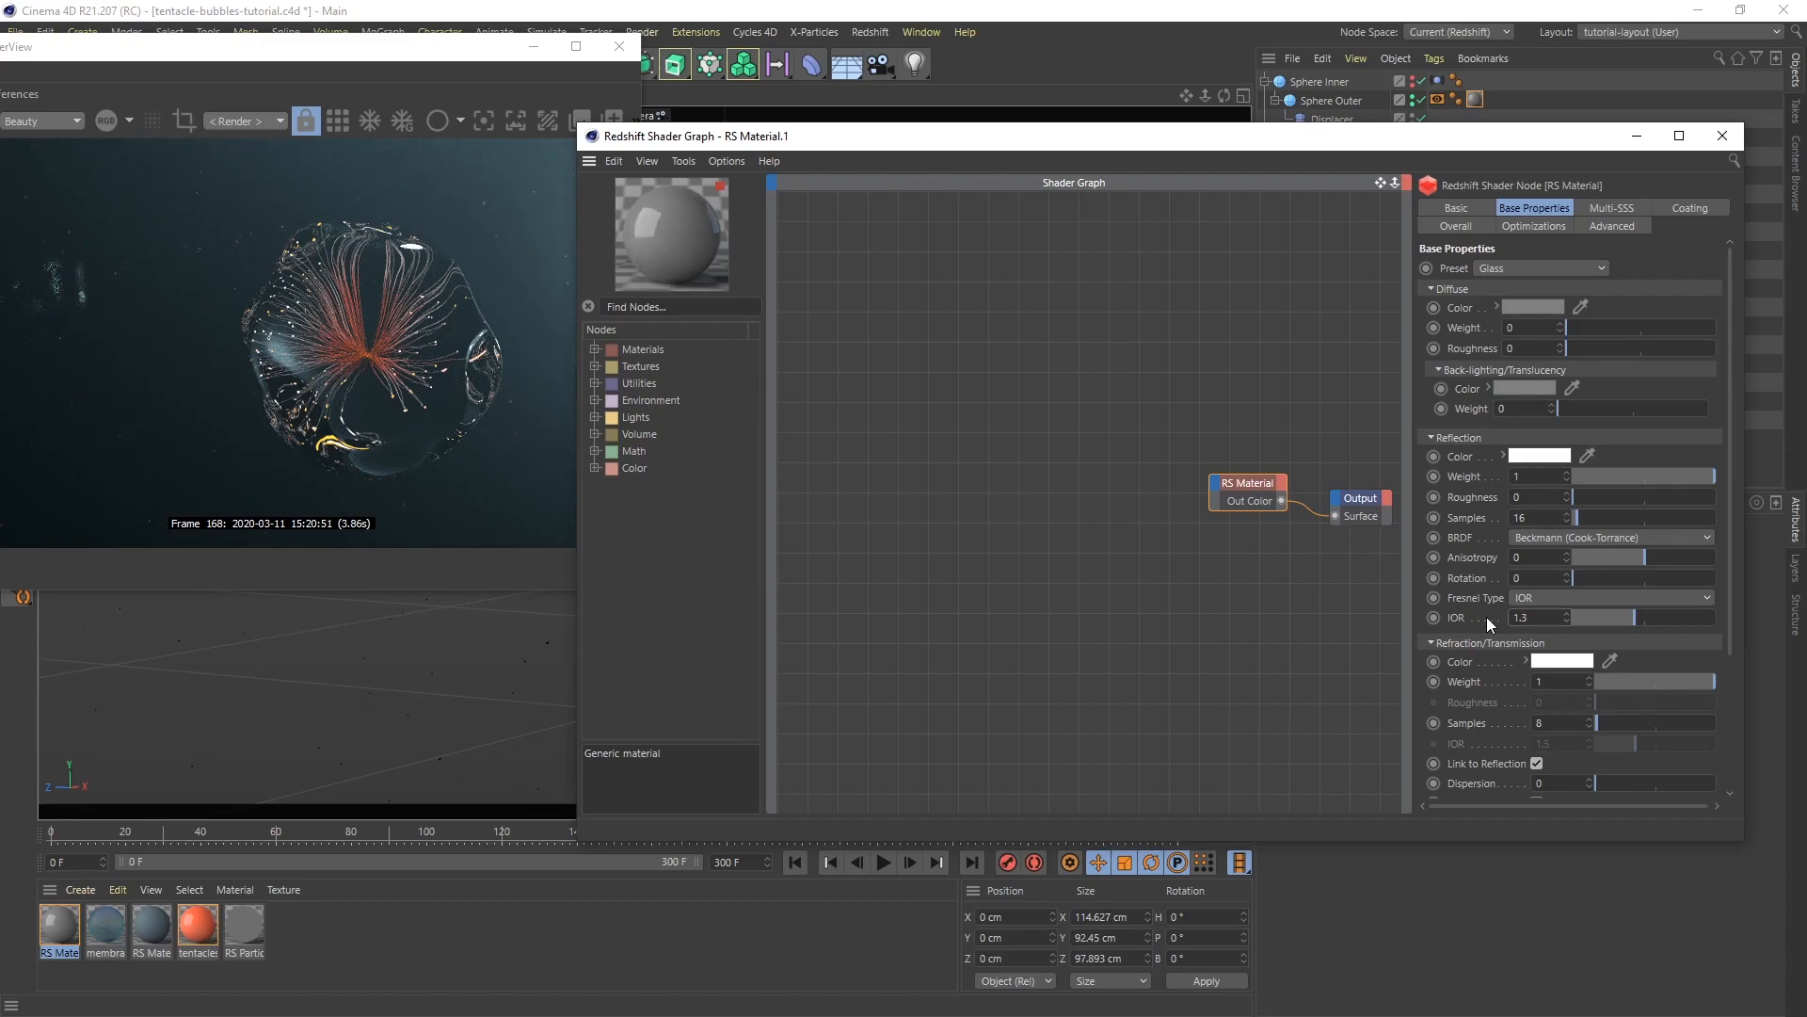
left_click_drag(1730, 595, 1738, 702)
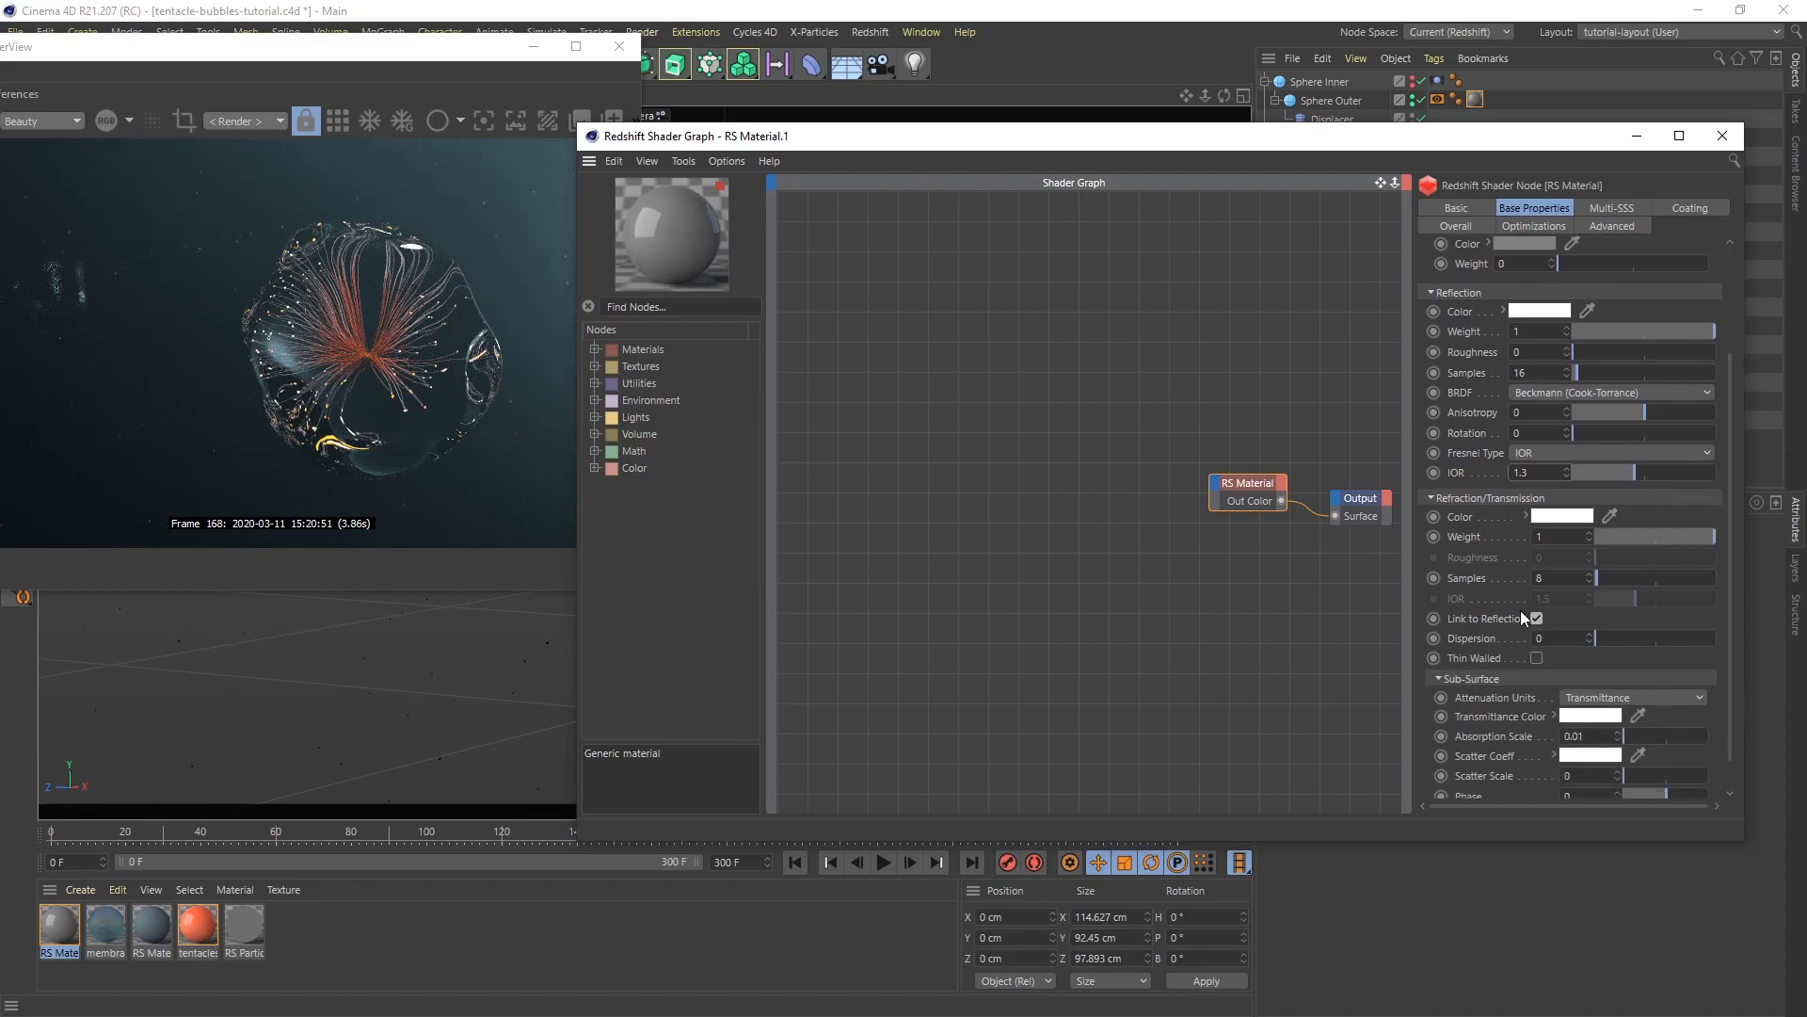
left_click(1537, 658)
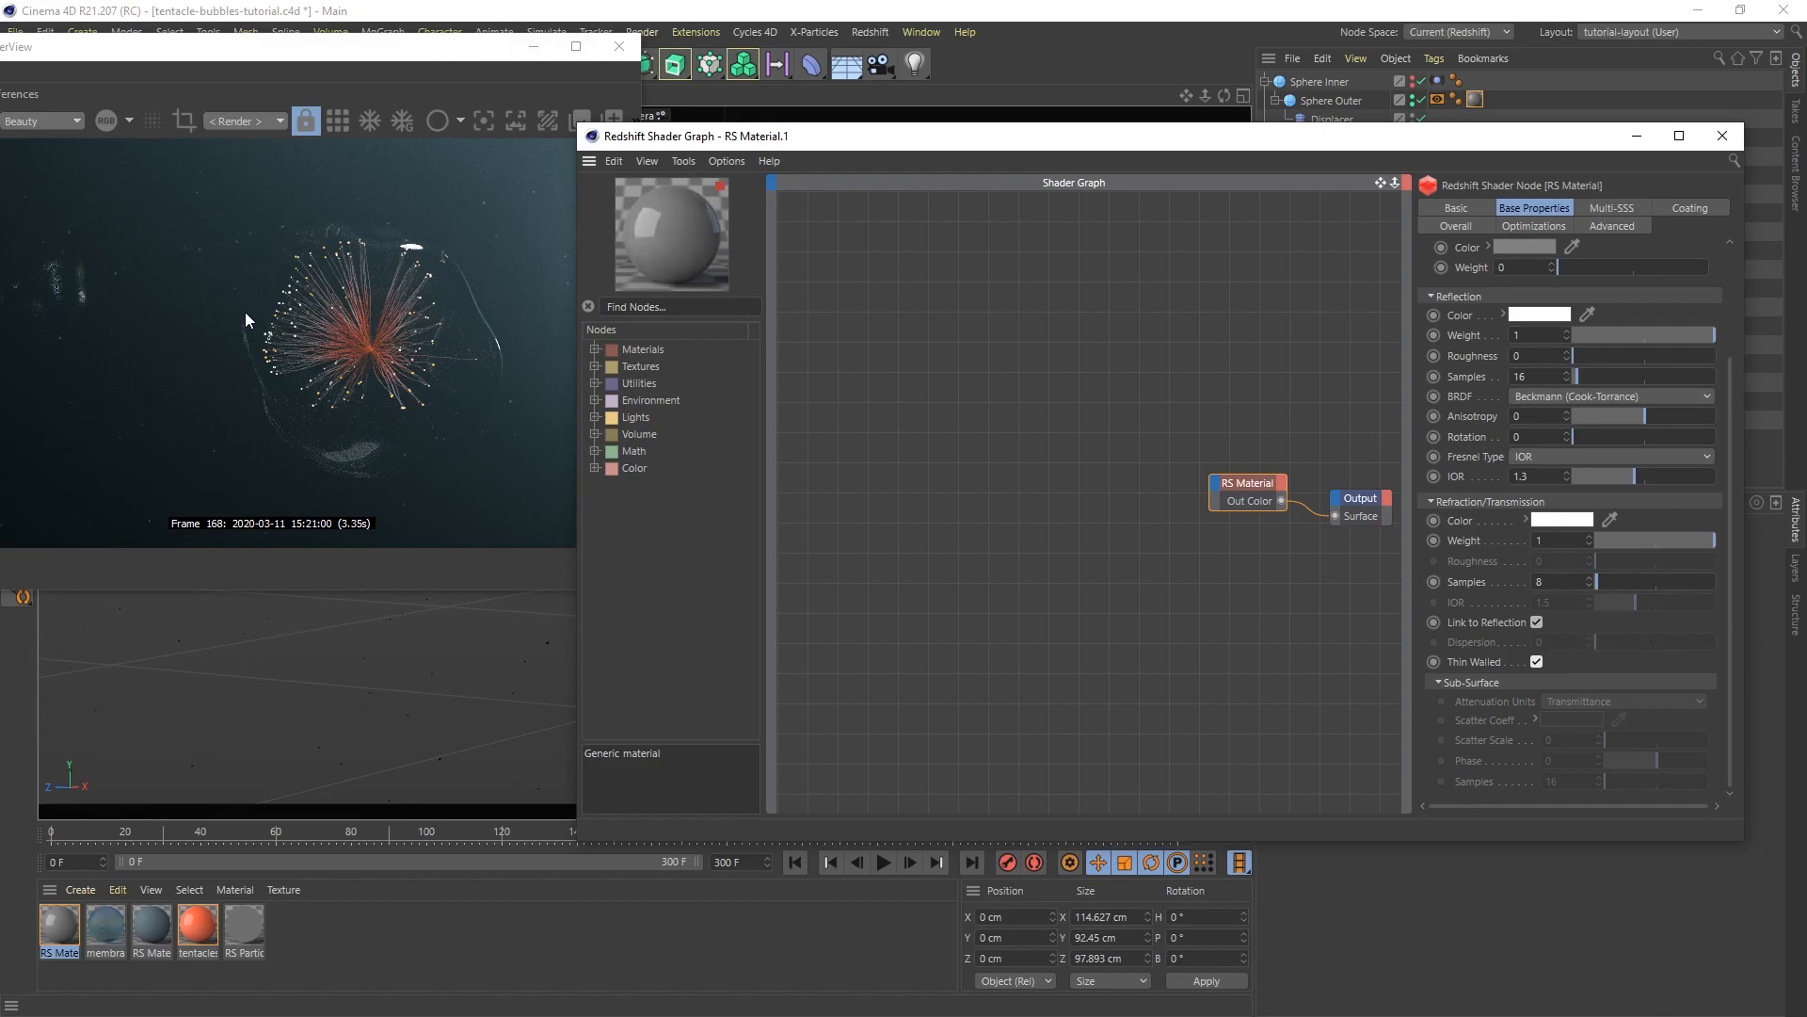
Add a Fresnel node and connect its Out Color to the RS Material's Coat Color and Coat Transmittance
left_click(1693, 209)
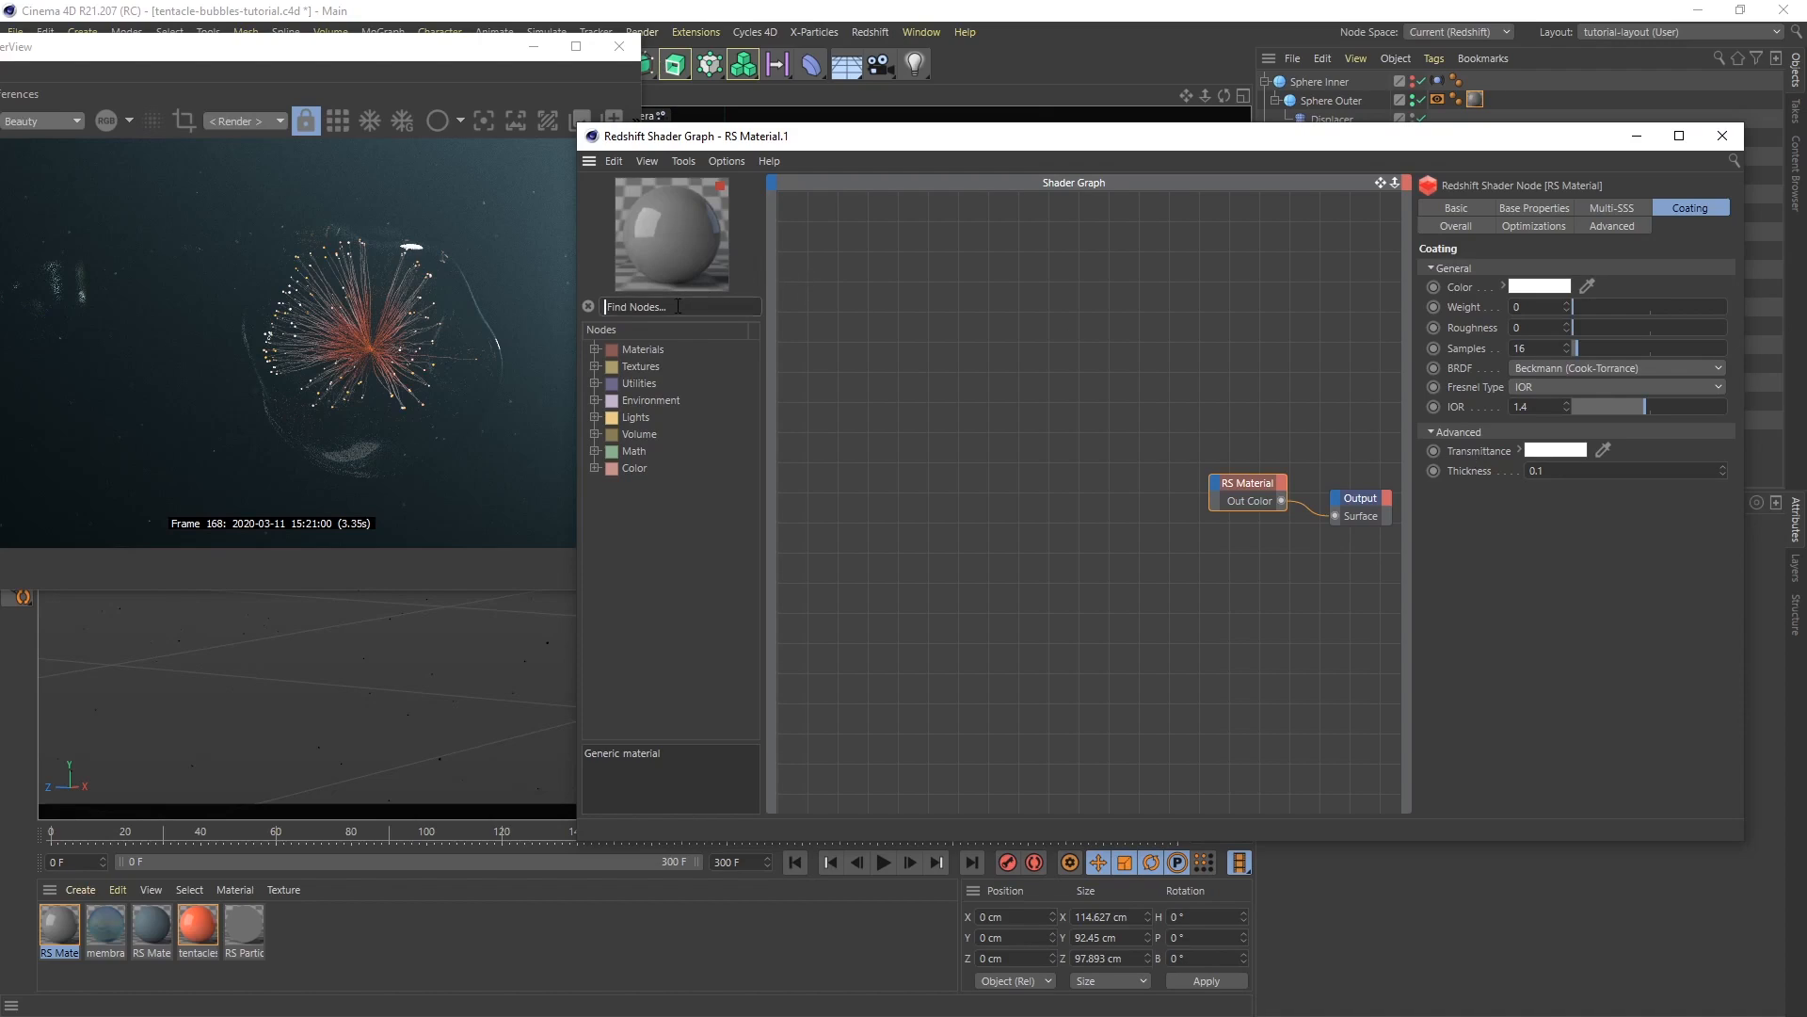
type("fresnel")
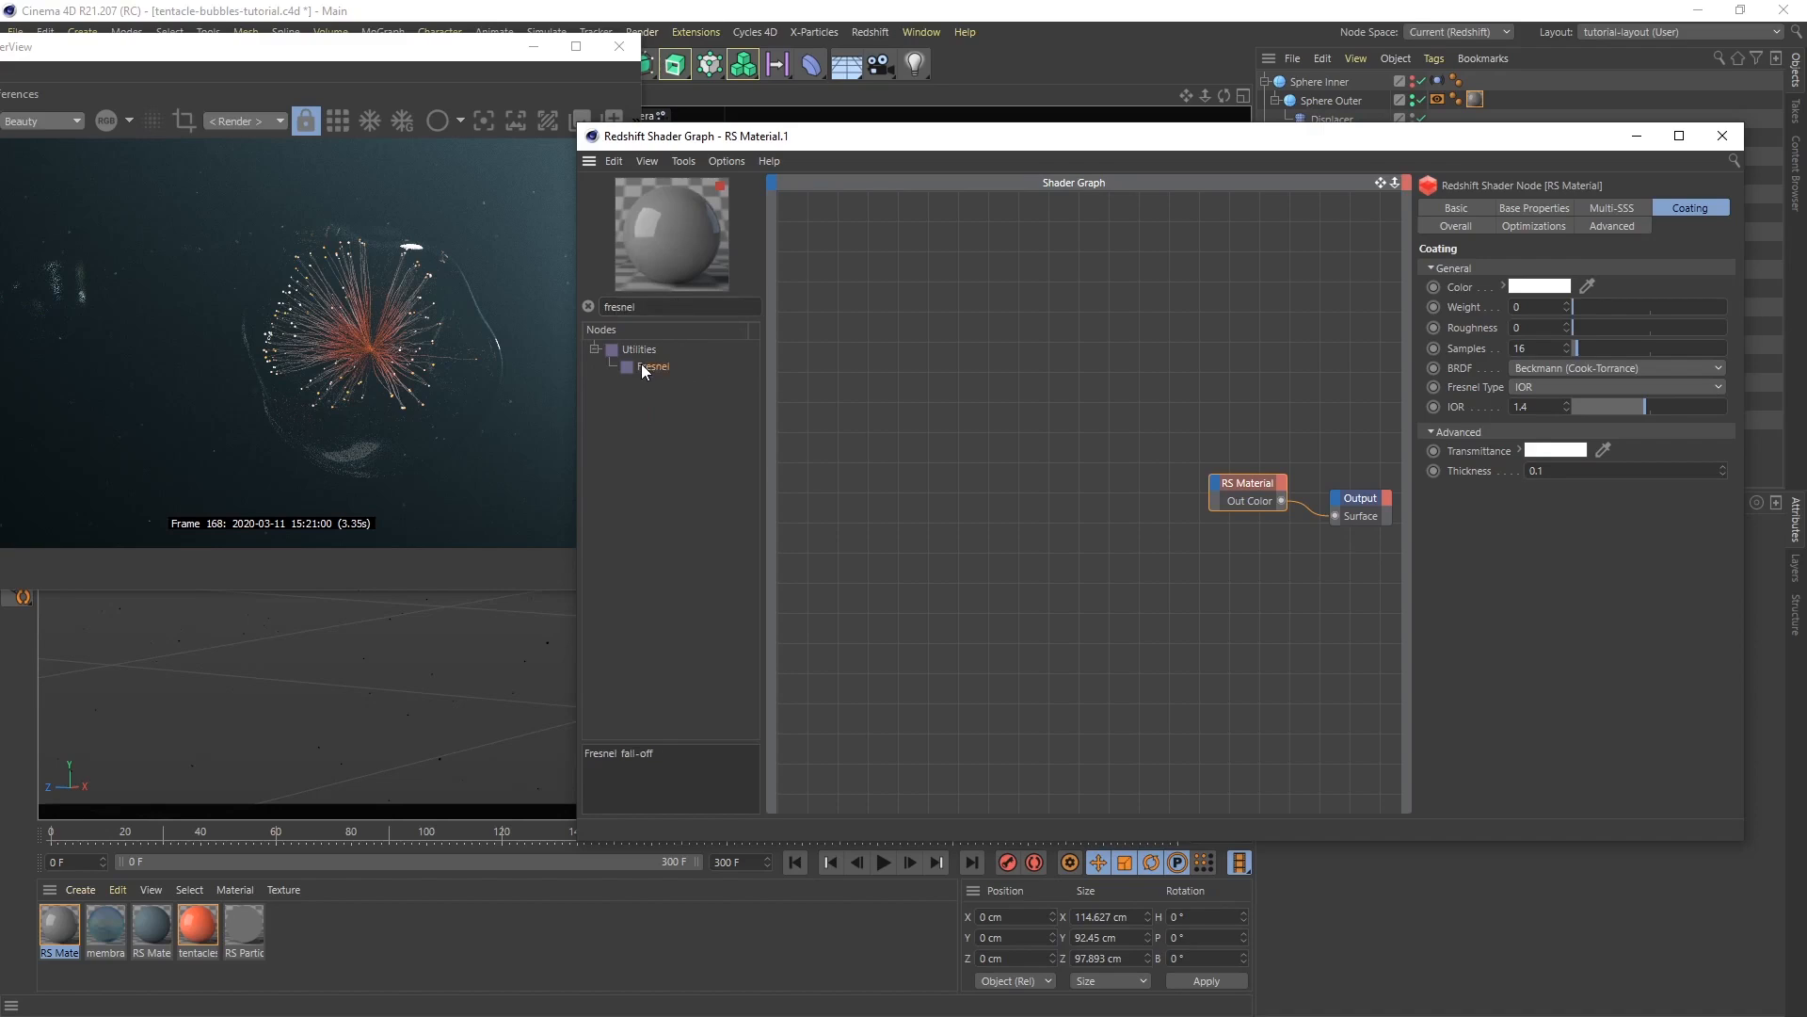
left_click_drag(641, 363, 908, 358)
left_click_drag(909, 356, 1215, 482)
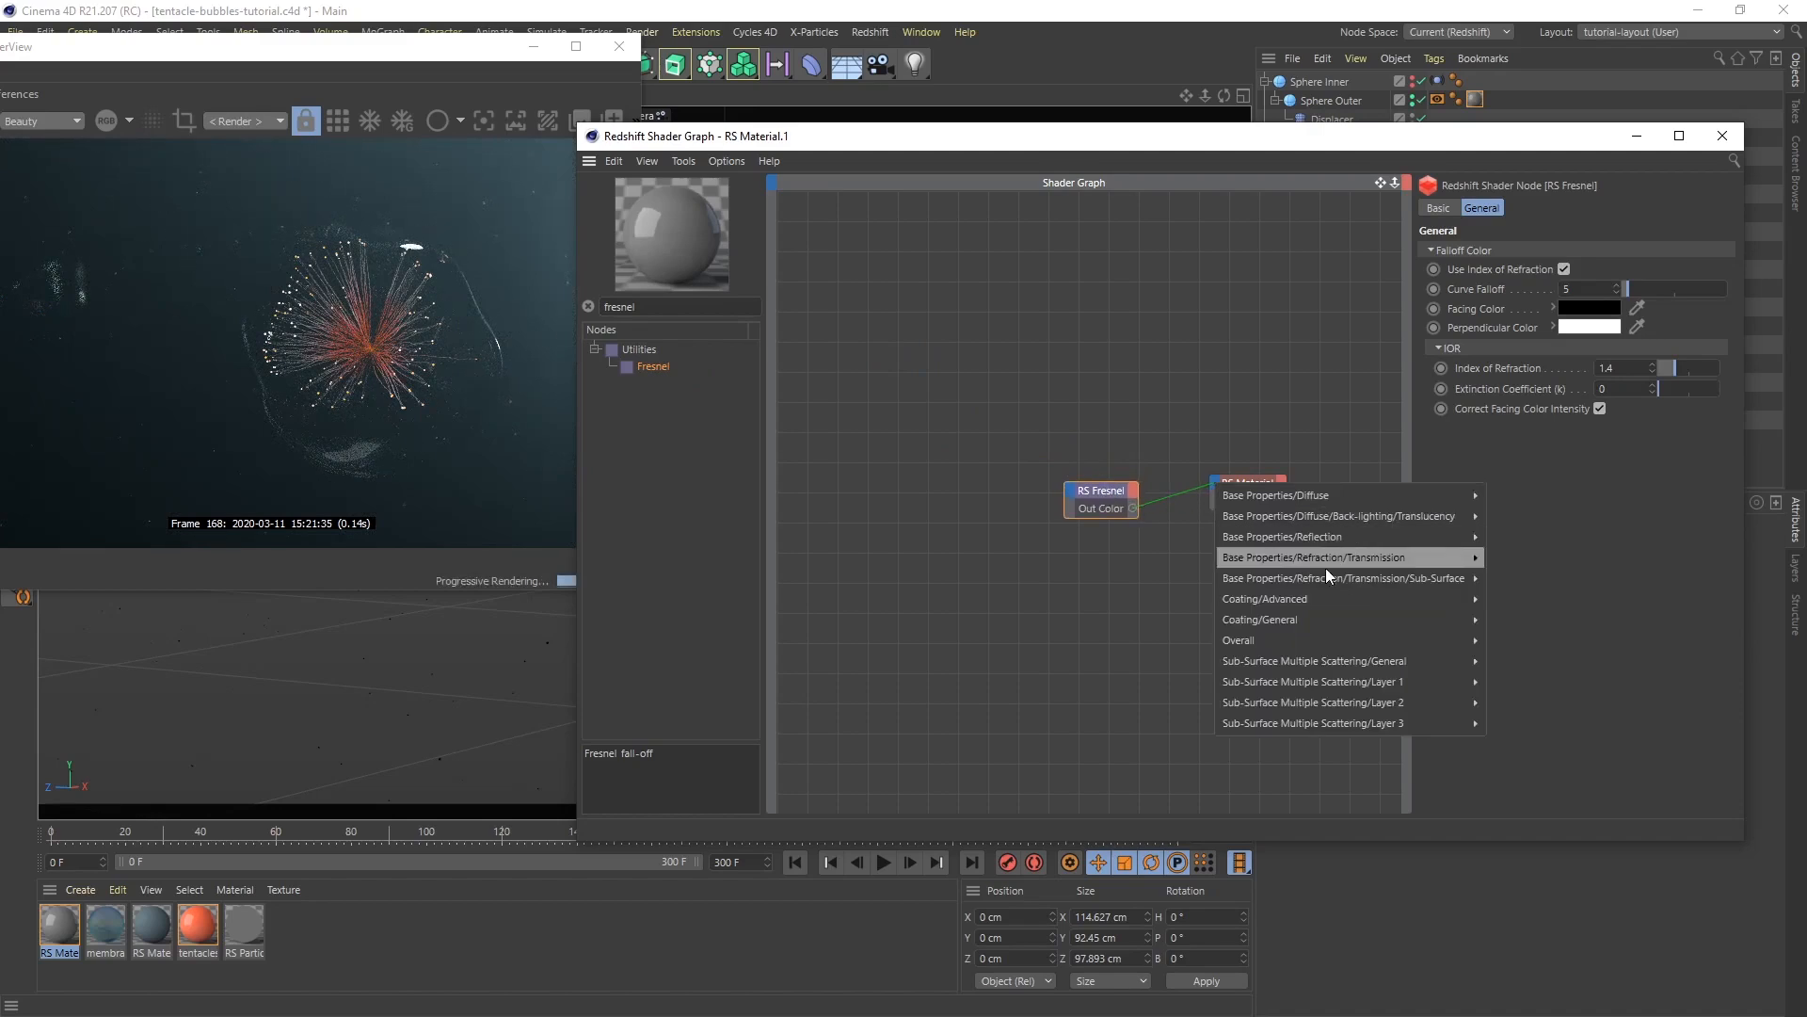
mouse_move(1376, 618)
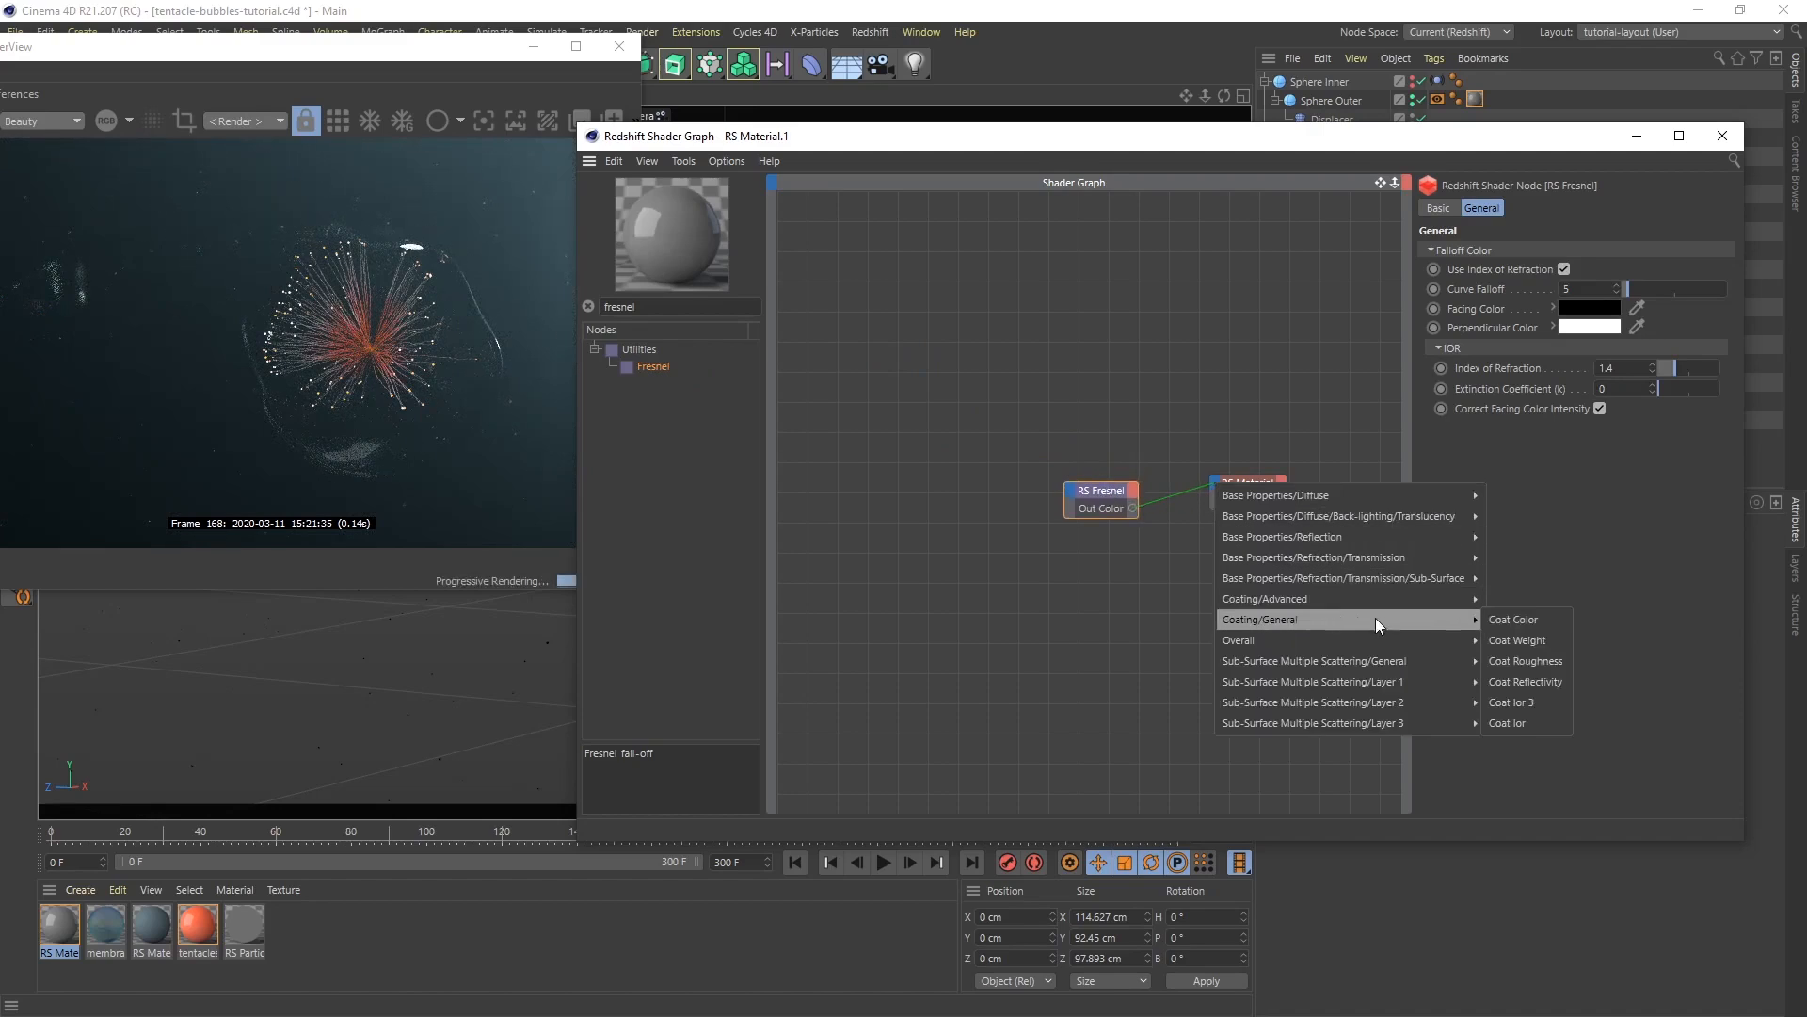
left_click(1528, 619)
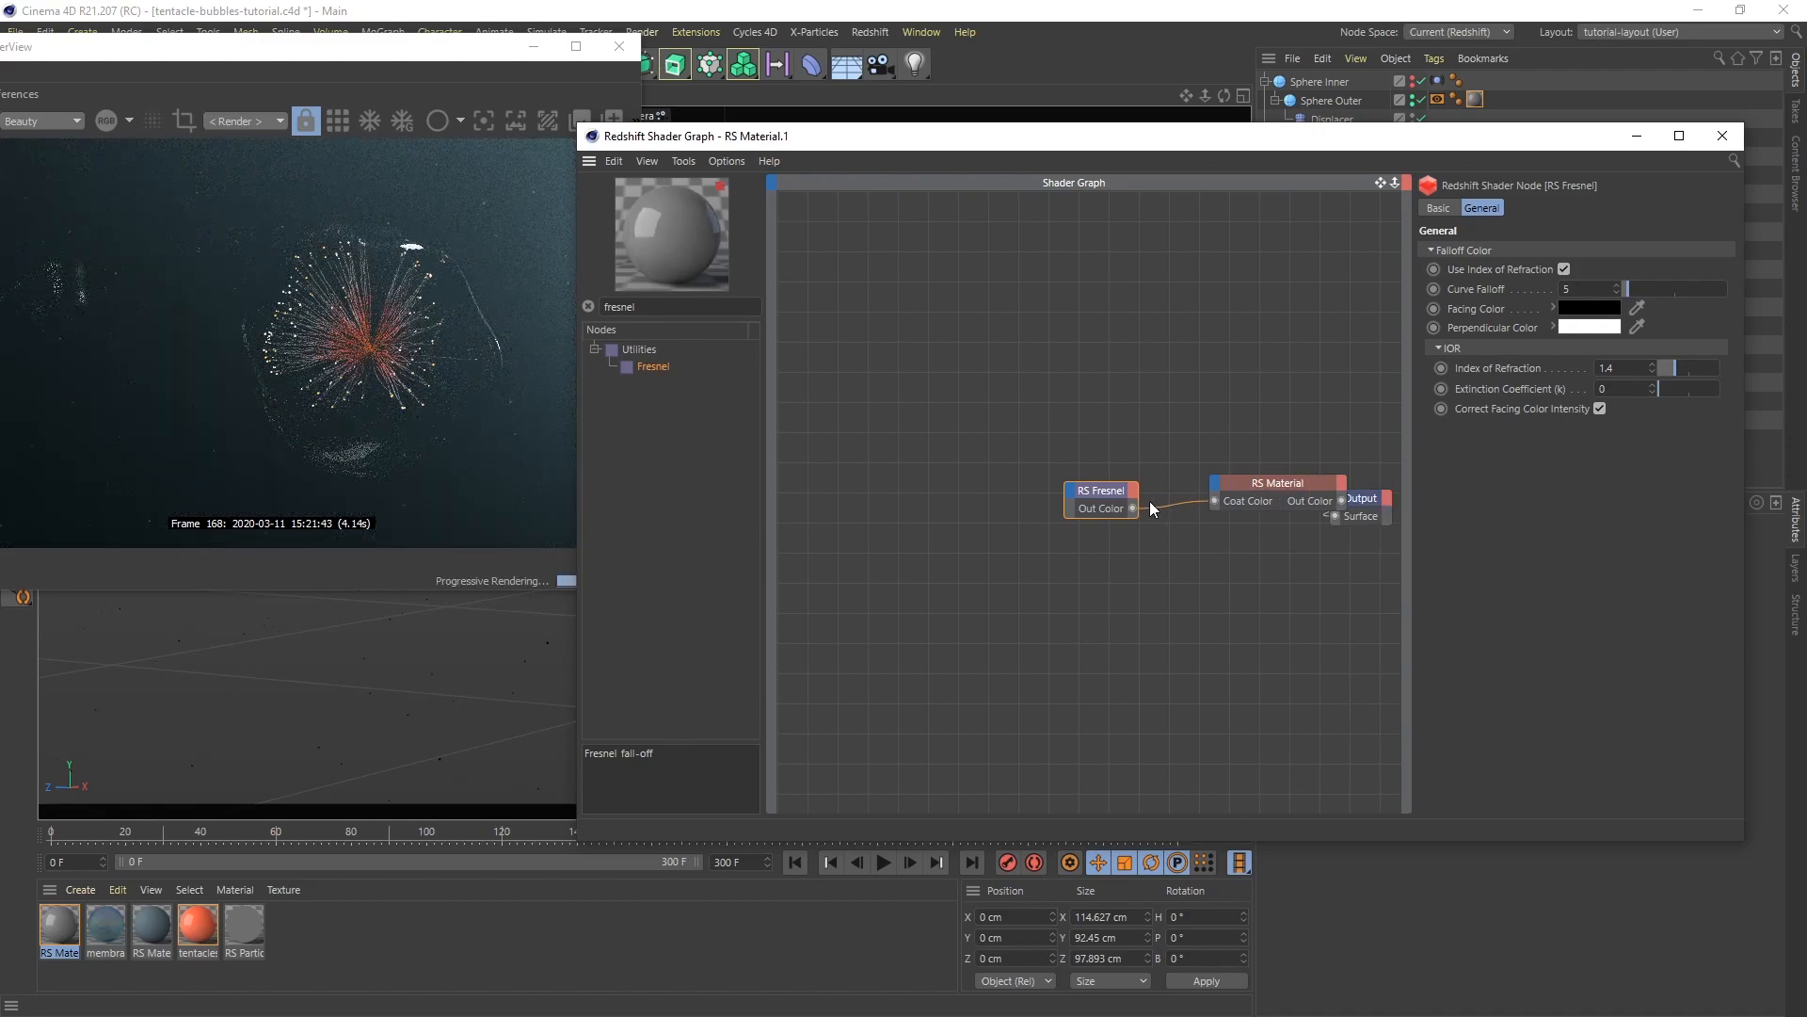
left_click_drag(1126, 508, 1217, 484)
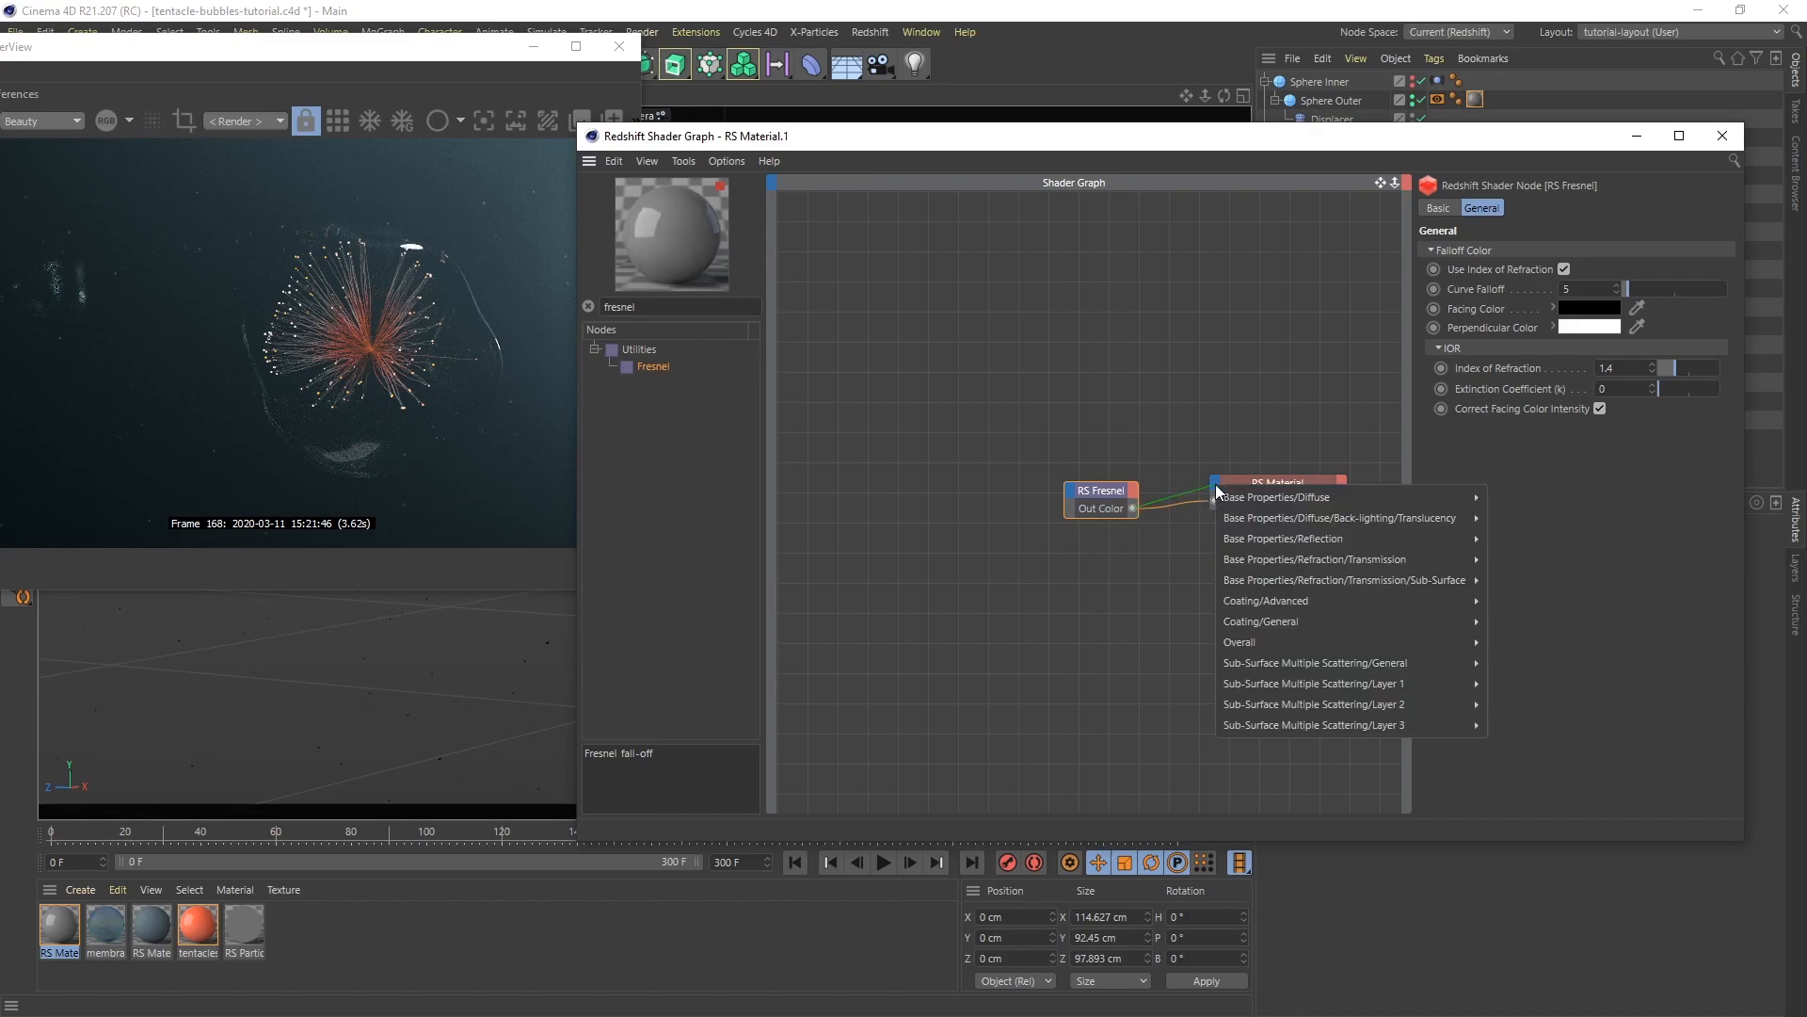
mouse_move(1307, 600)
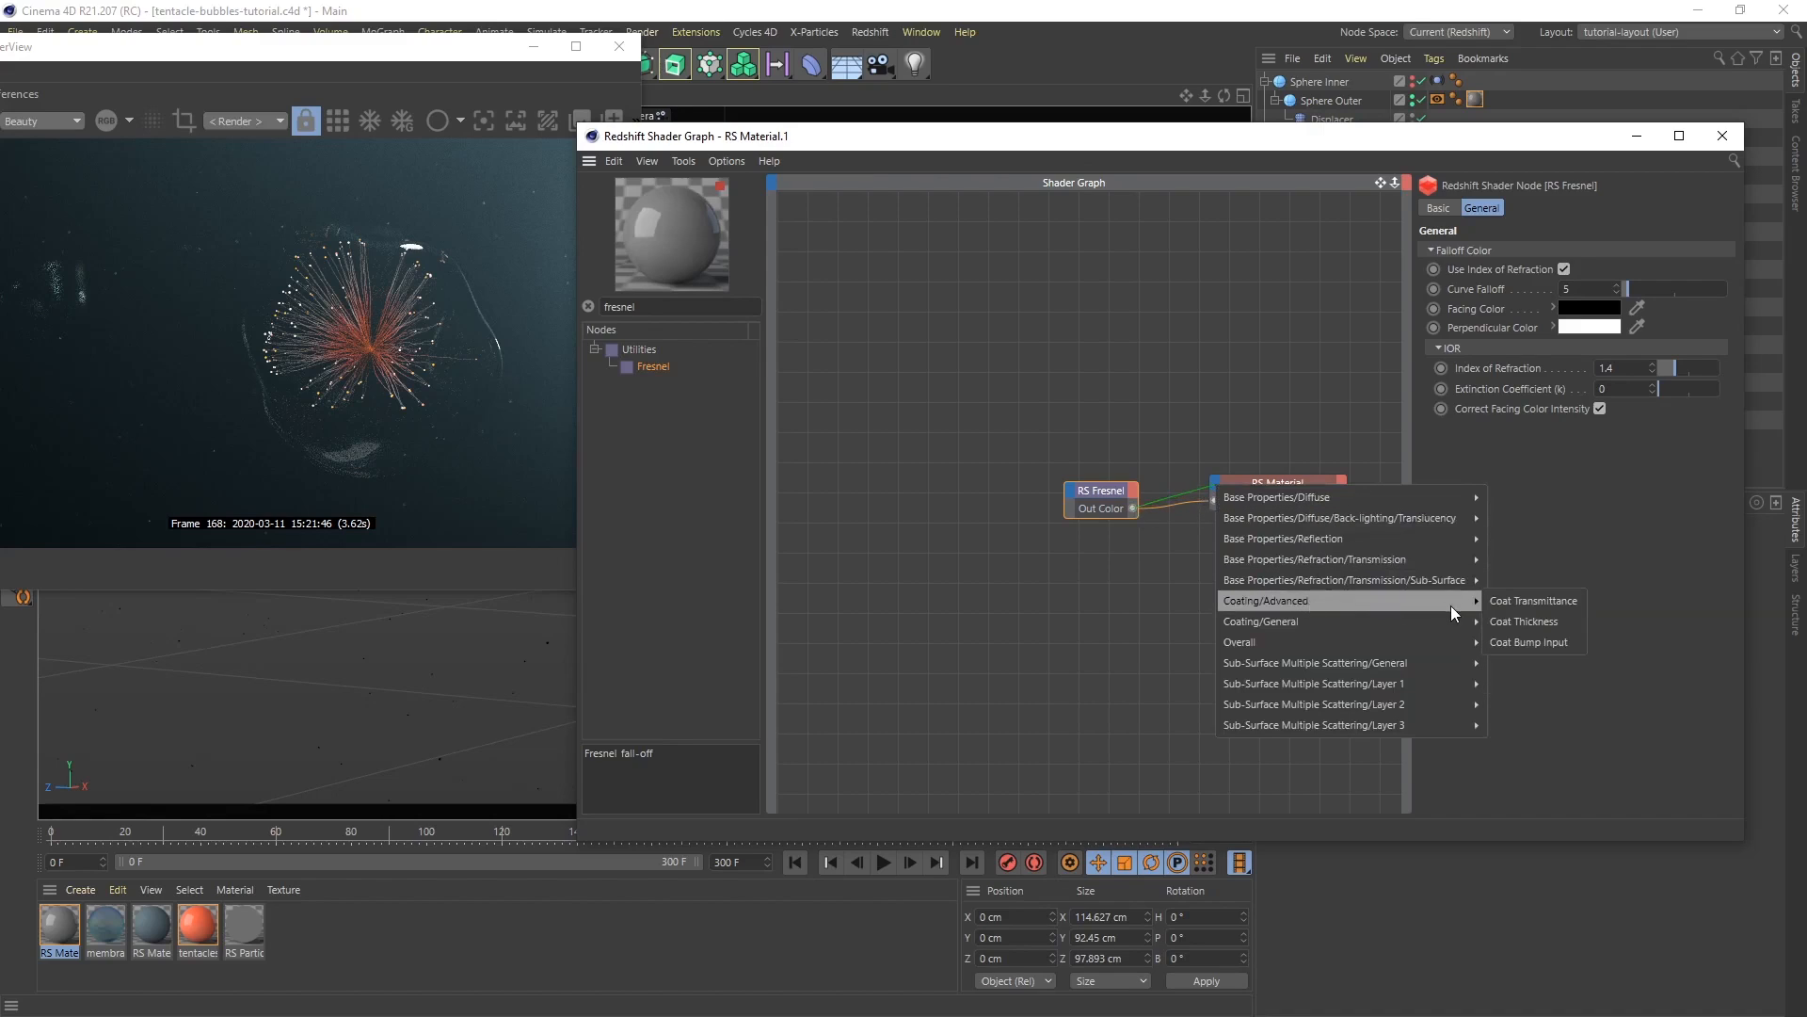
left_click(1534, 600)
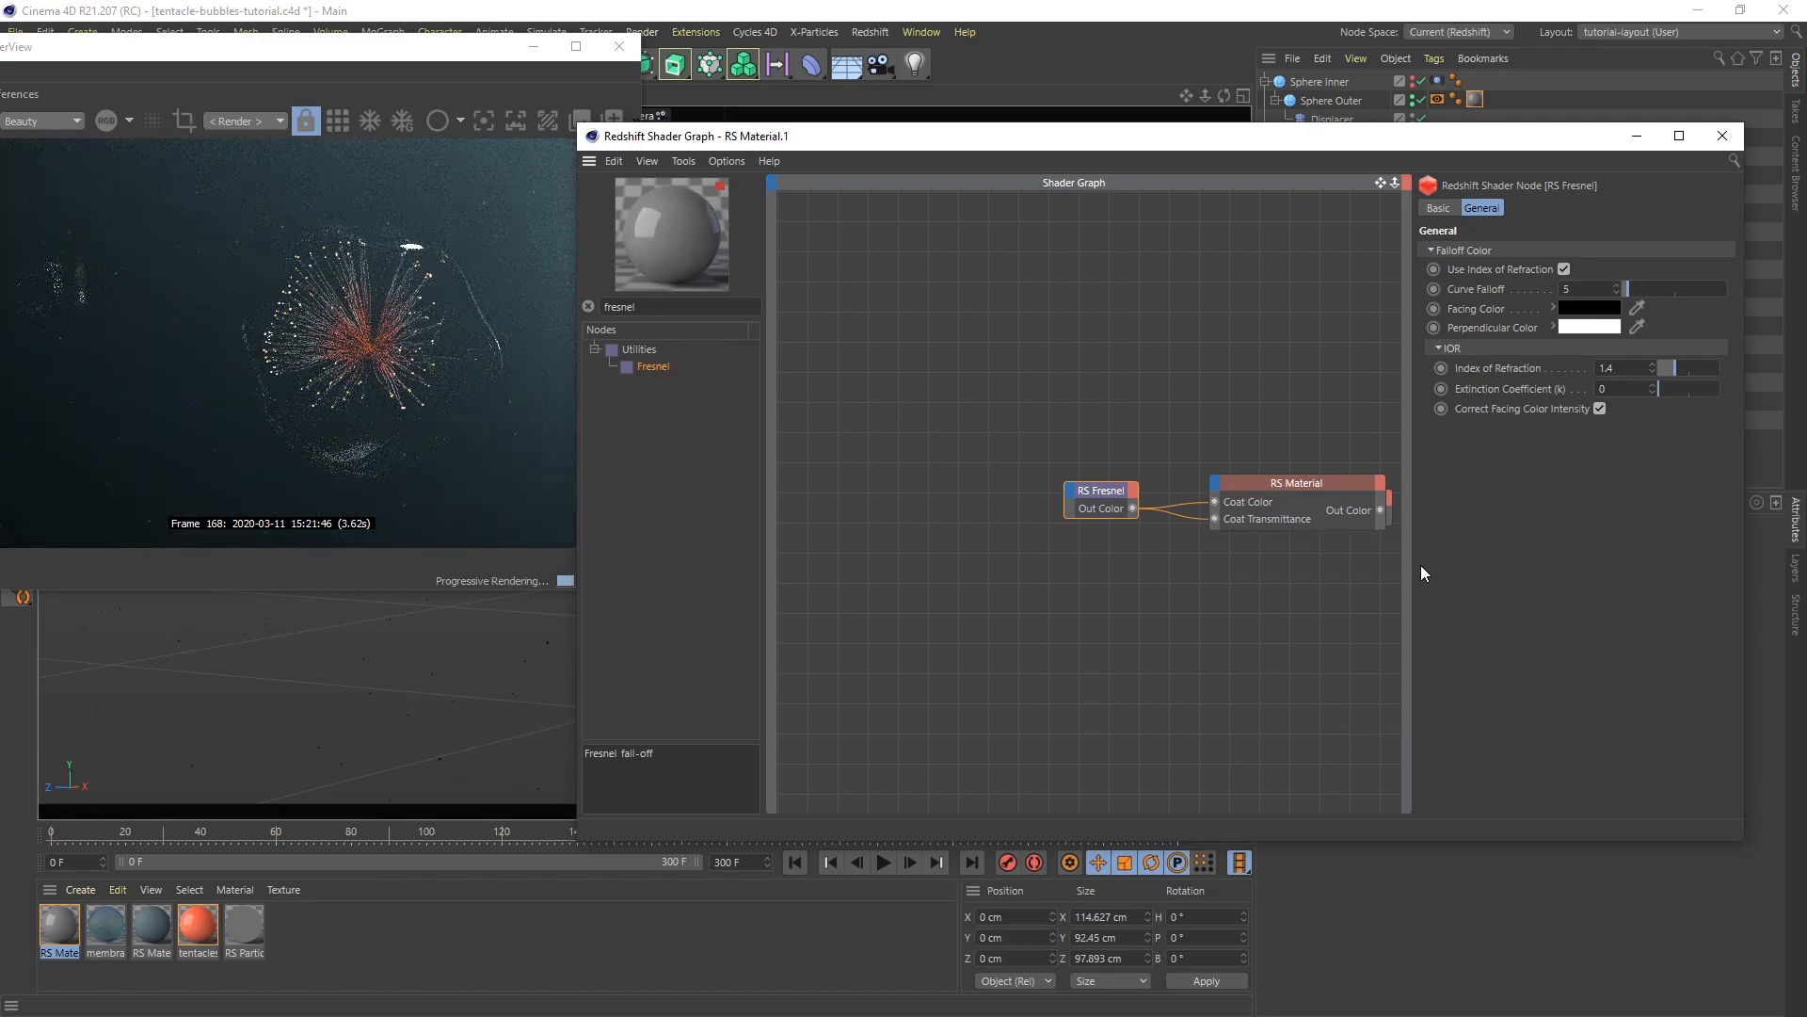
Set the RS Material's coating to weight 1, roughness 0.28, IOR 1.12 and thickness 5
left_click(1297, 483)
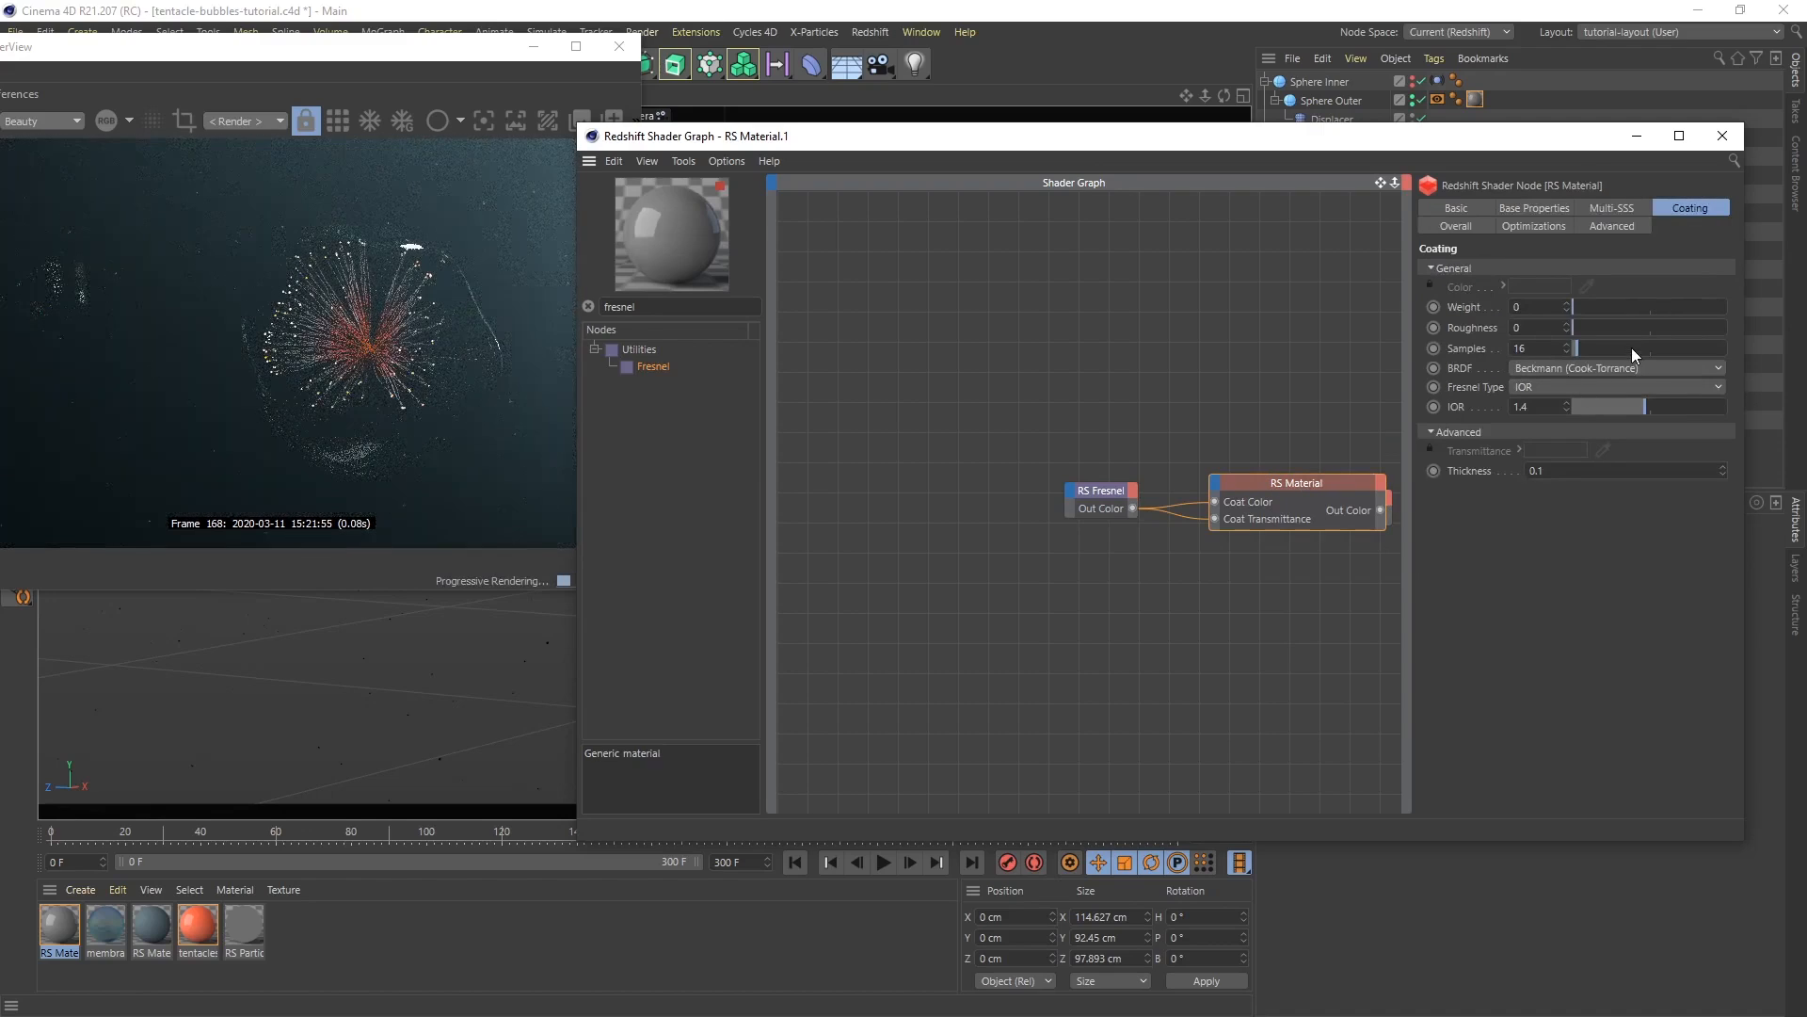
left_click_drag(1590, 307, 1739, 324)
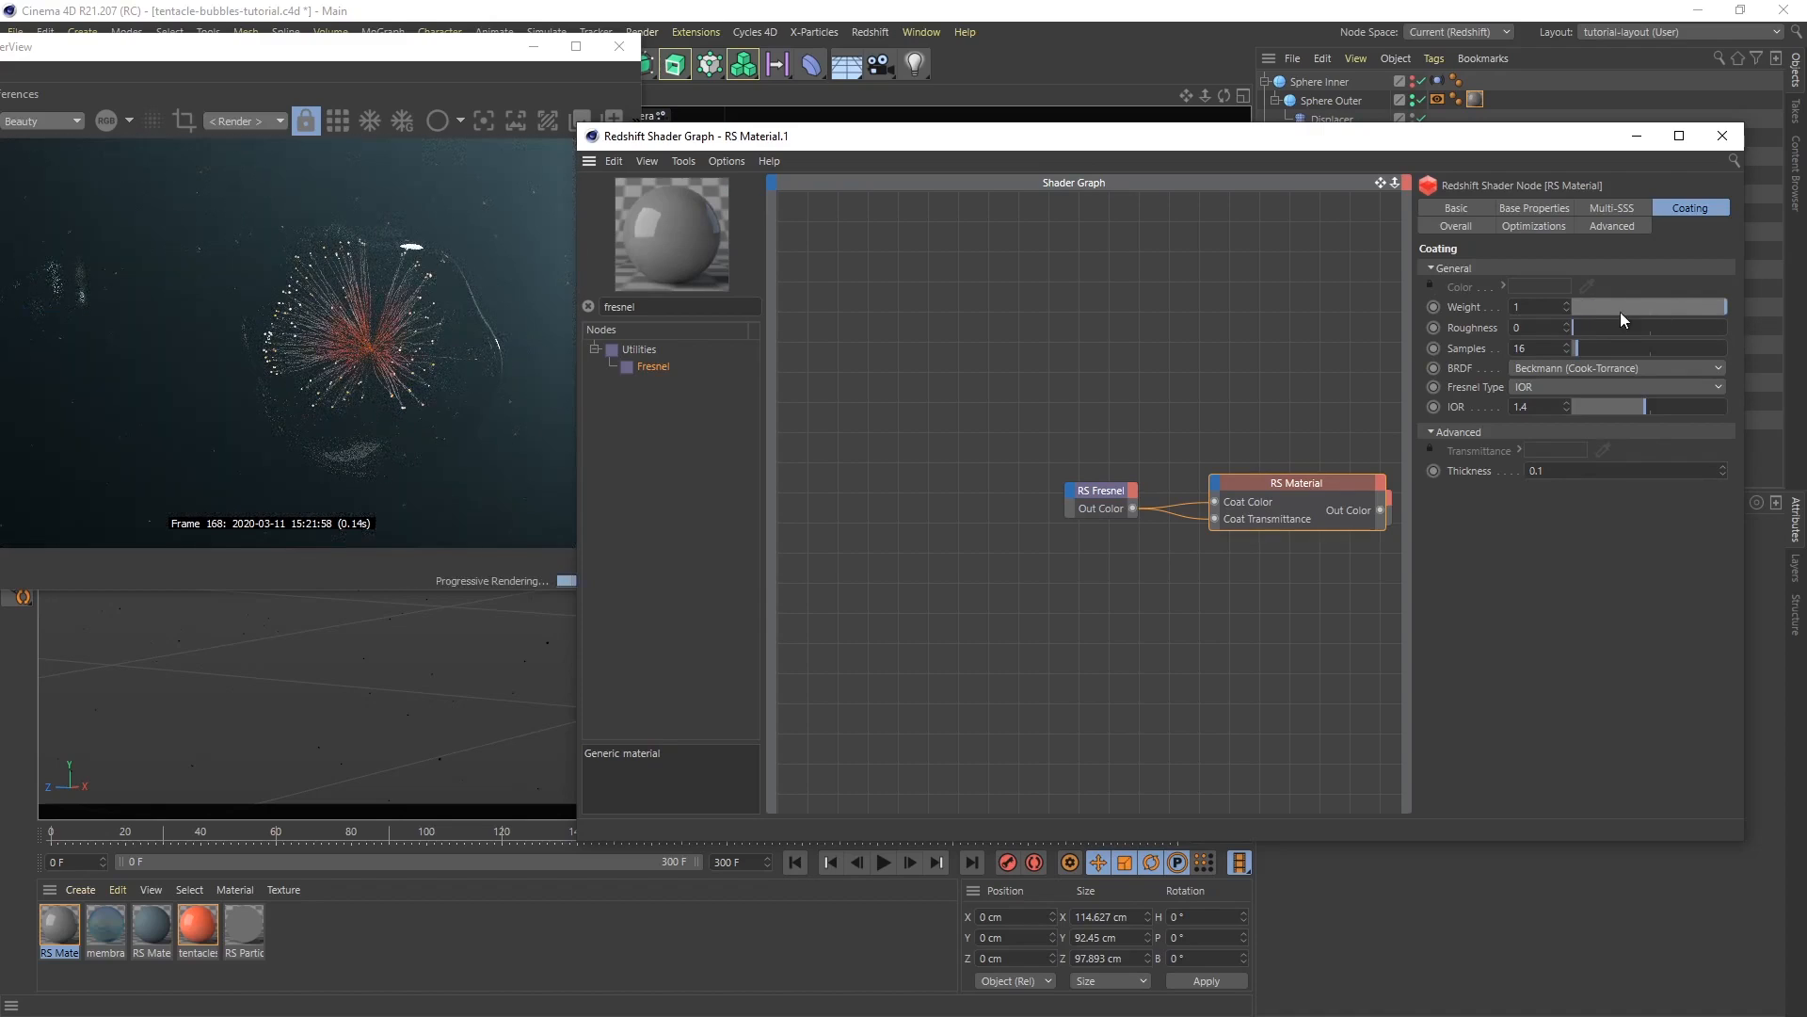
left_click(1536, 329)
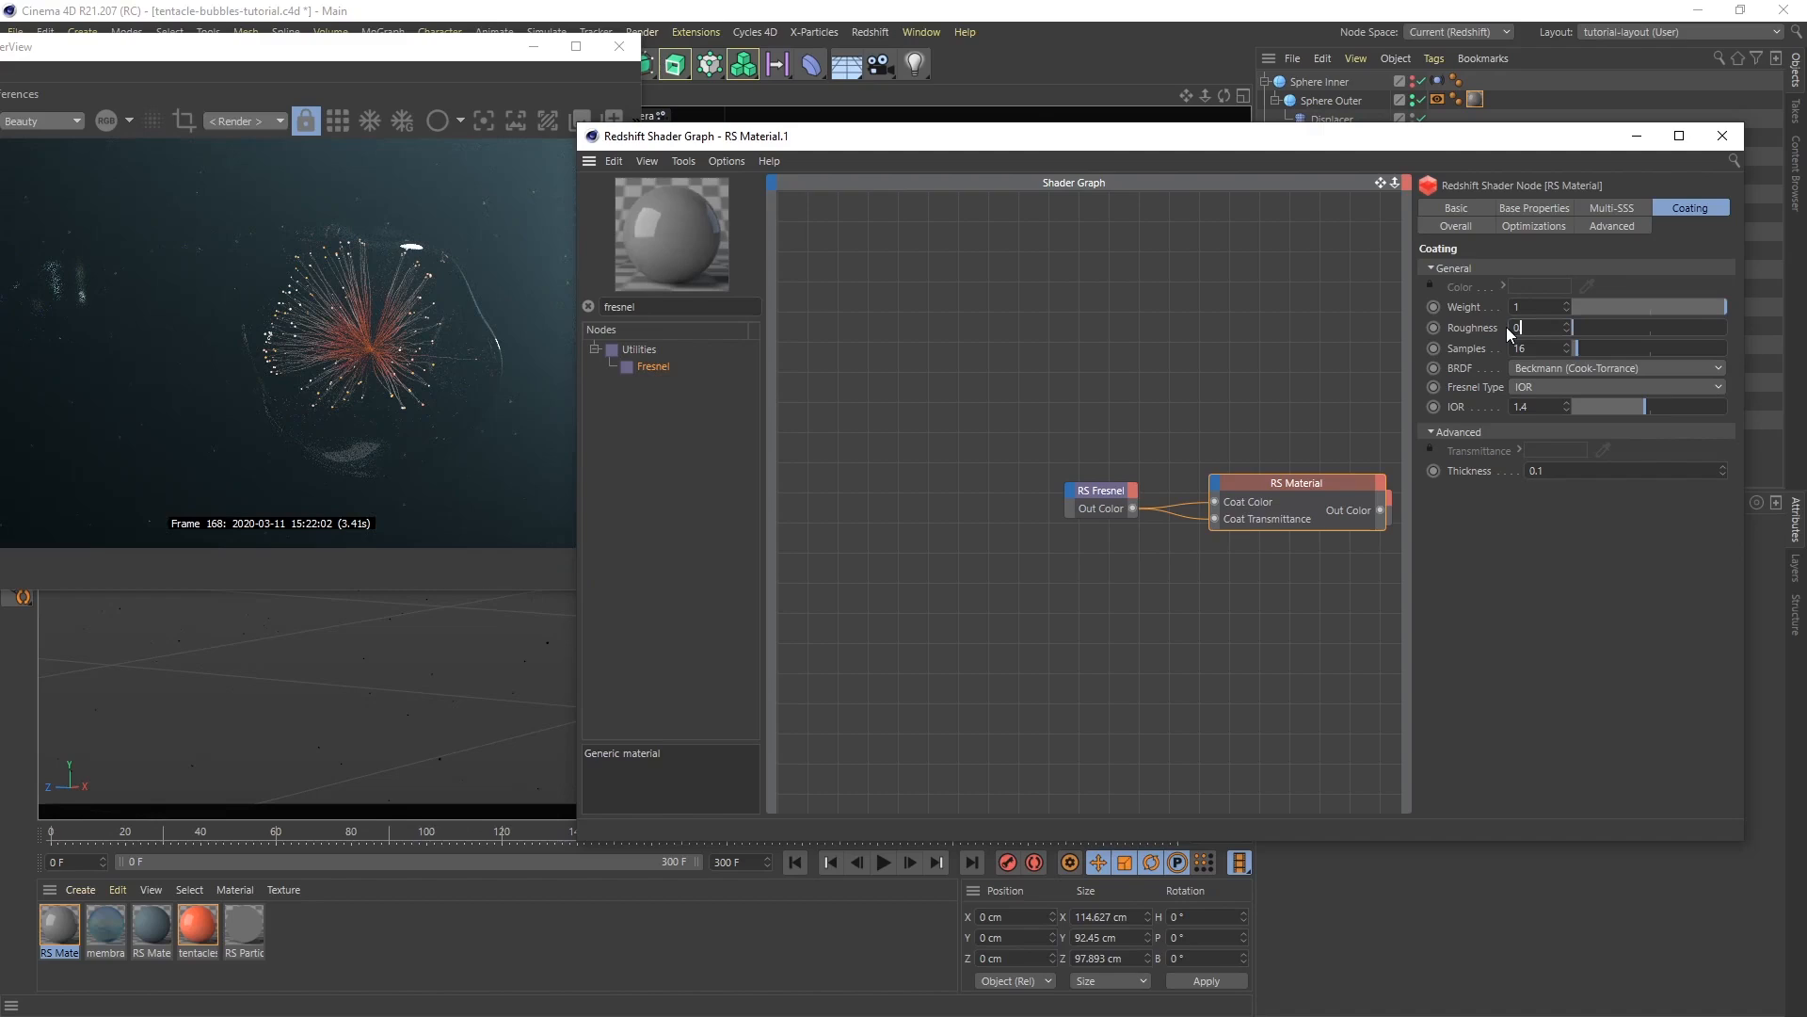
type(".28")
key("Return")
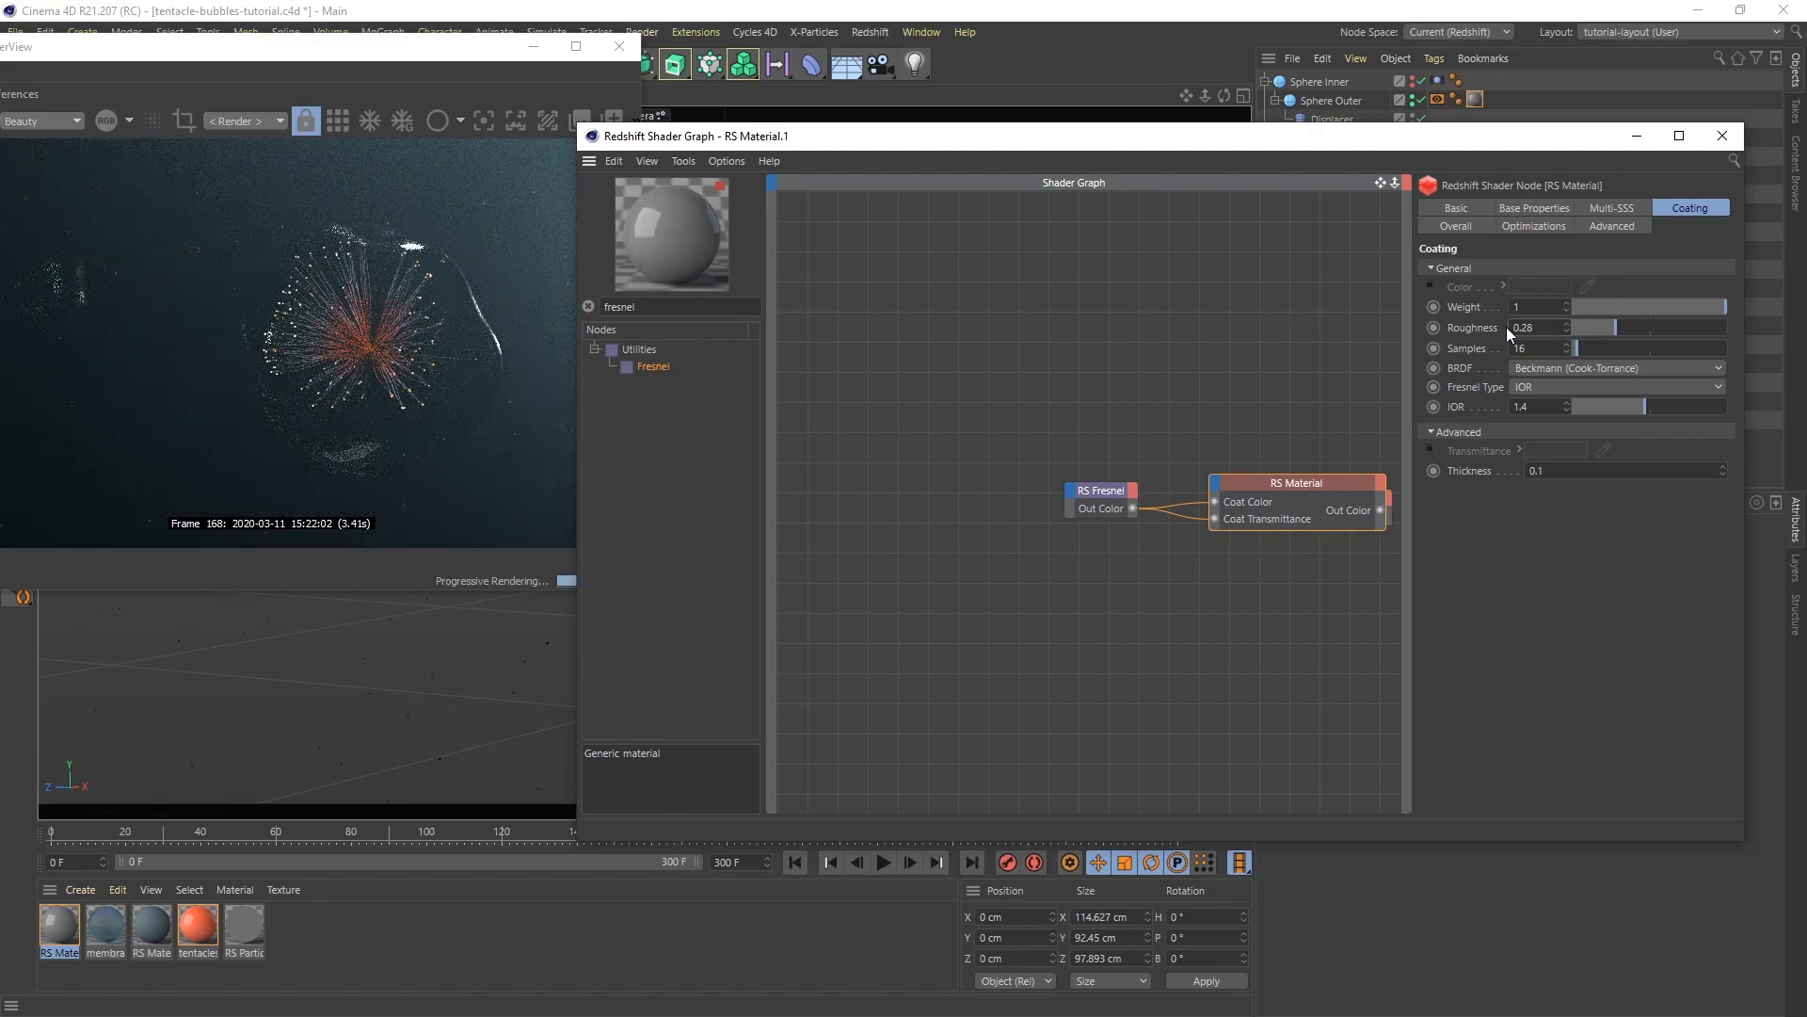
left_click(1538, 407)
left_click_drag(1539, 407, 1478, 399)
key("Return")
double_click(1581, 473)
type("5")
key("Return")
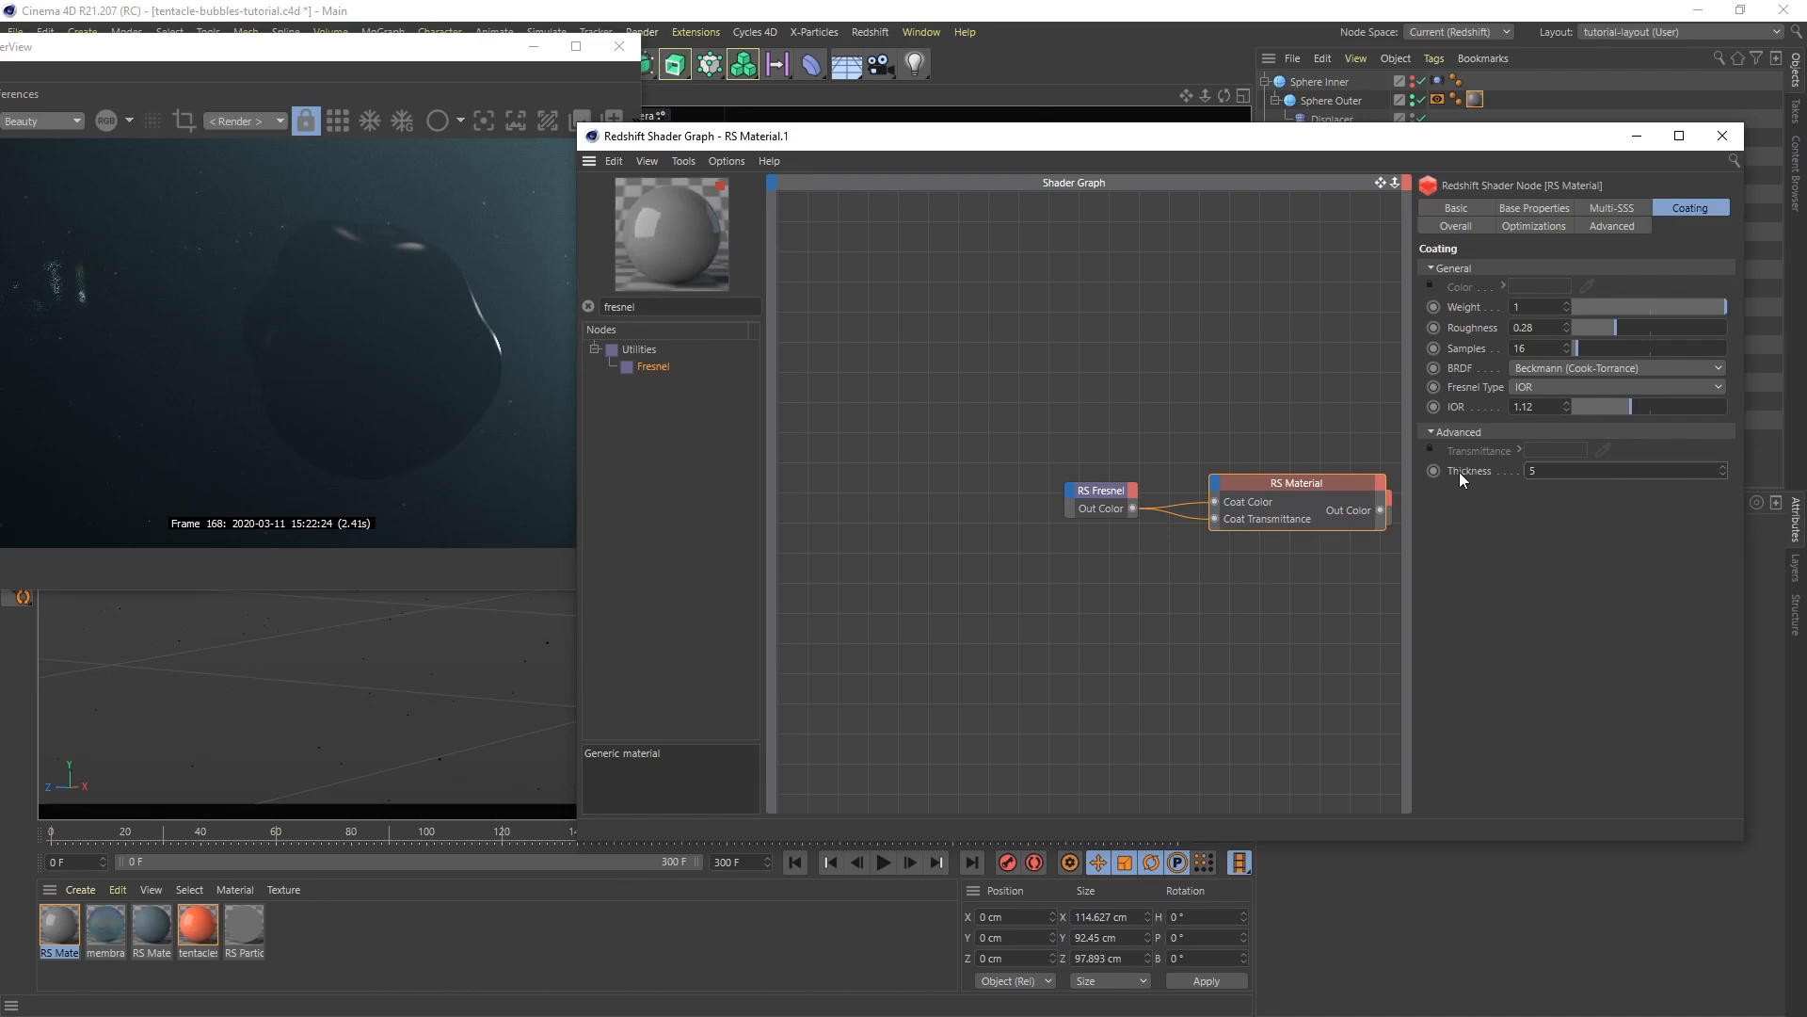
Turn off Use Index of Refraction on RS Fresnel, set its curve falloff to about 36.2, and connect a new Ramp node to its Facing Color
left_click(1104, 493)
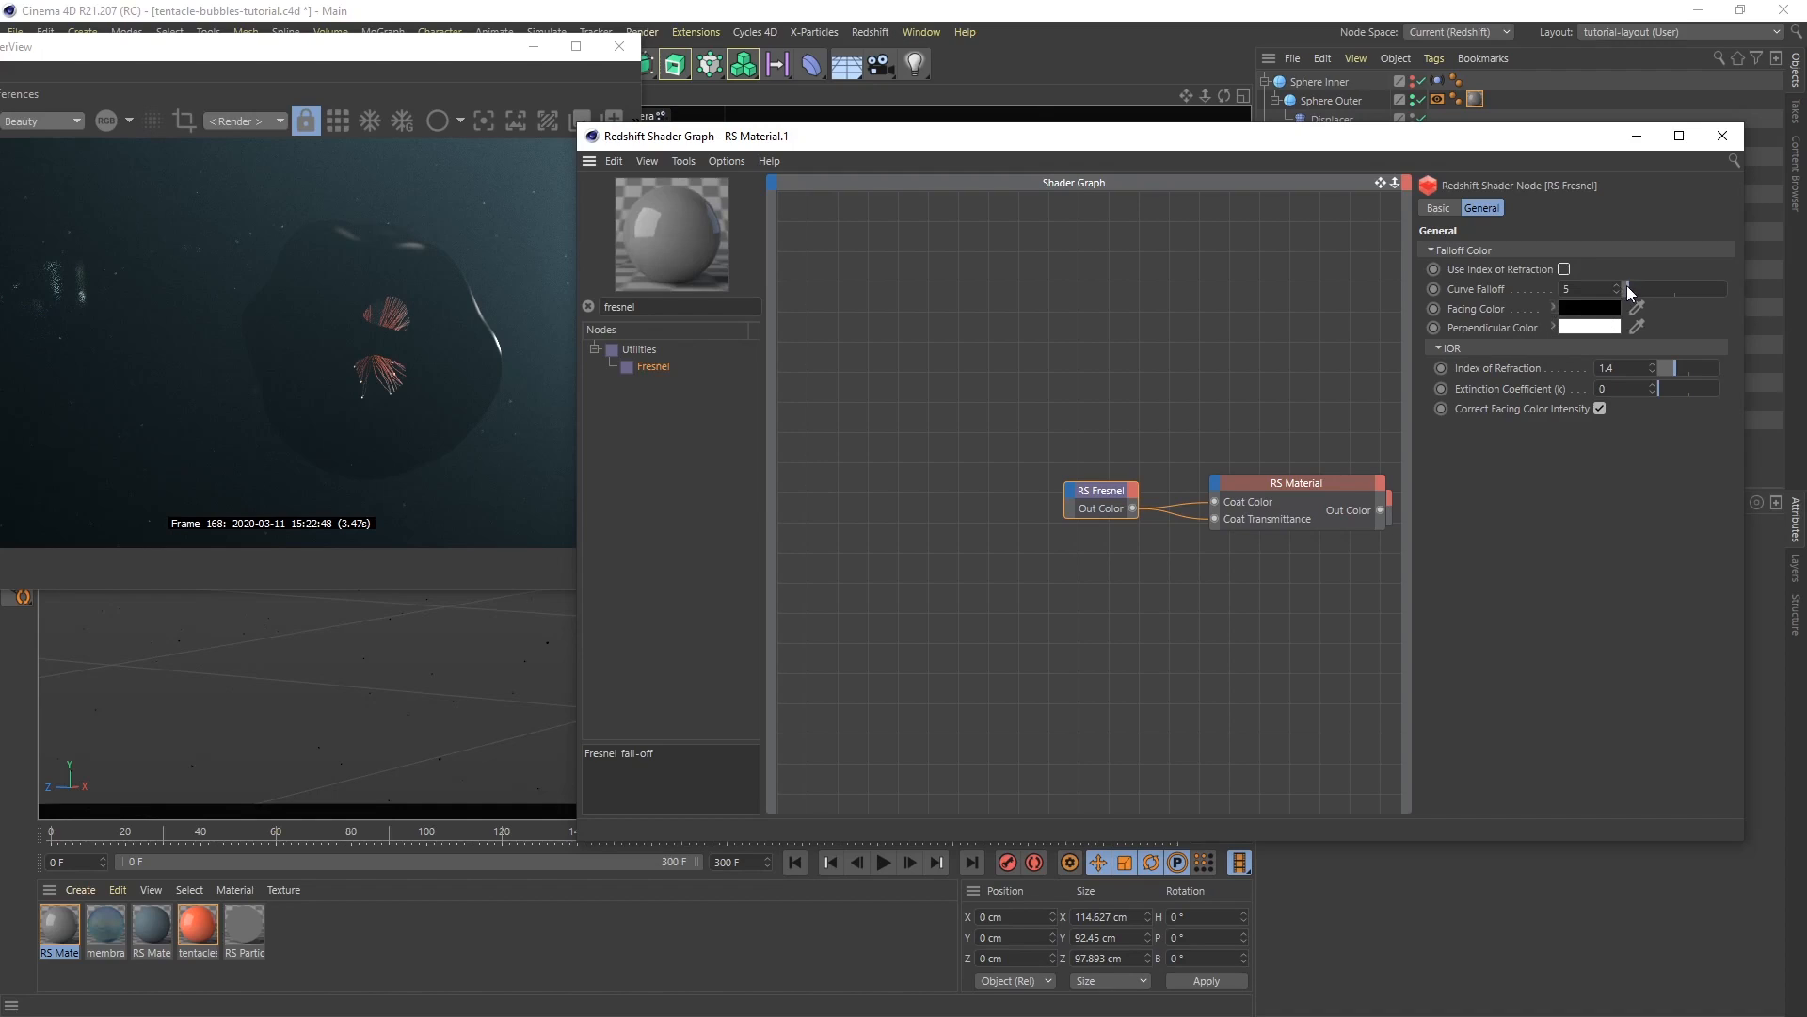
left_click_drag(1629, 286, 1661, 286)
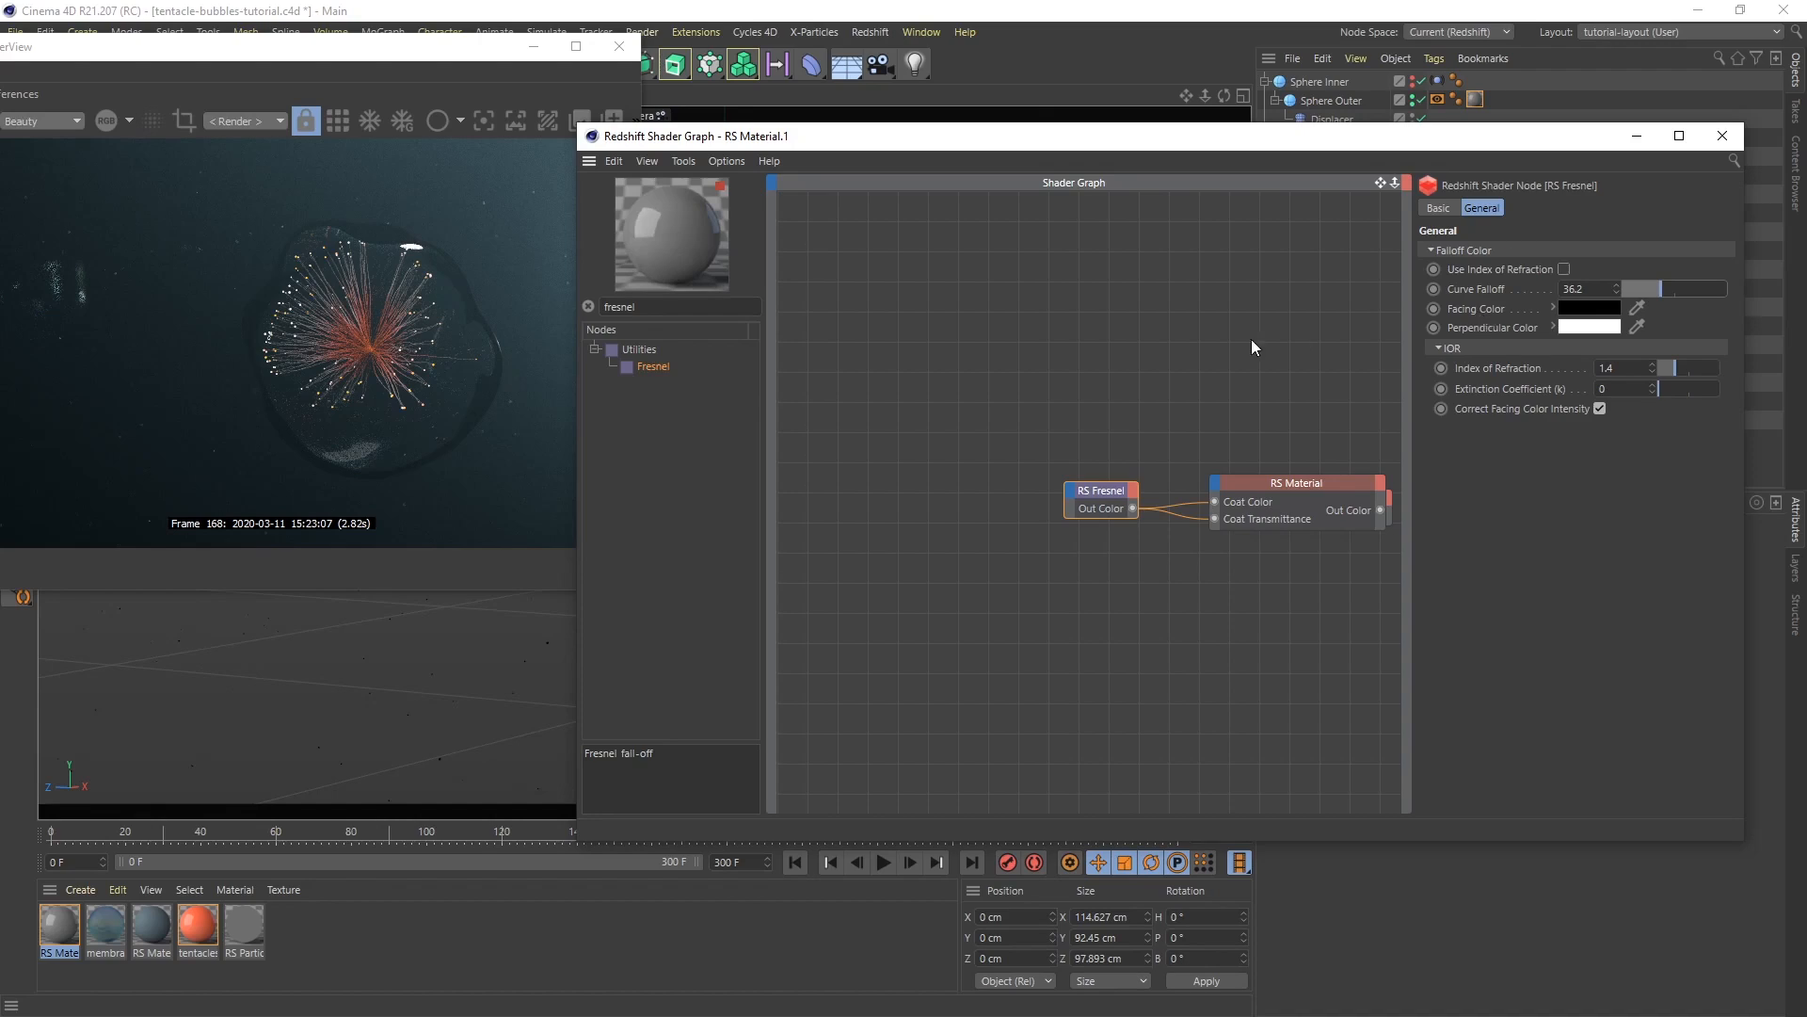
double_click(655, 312)
type("ramp")
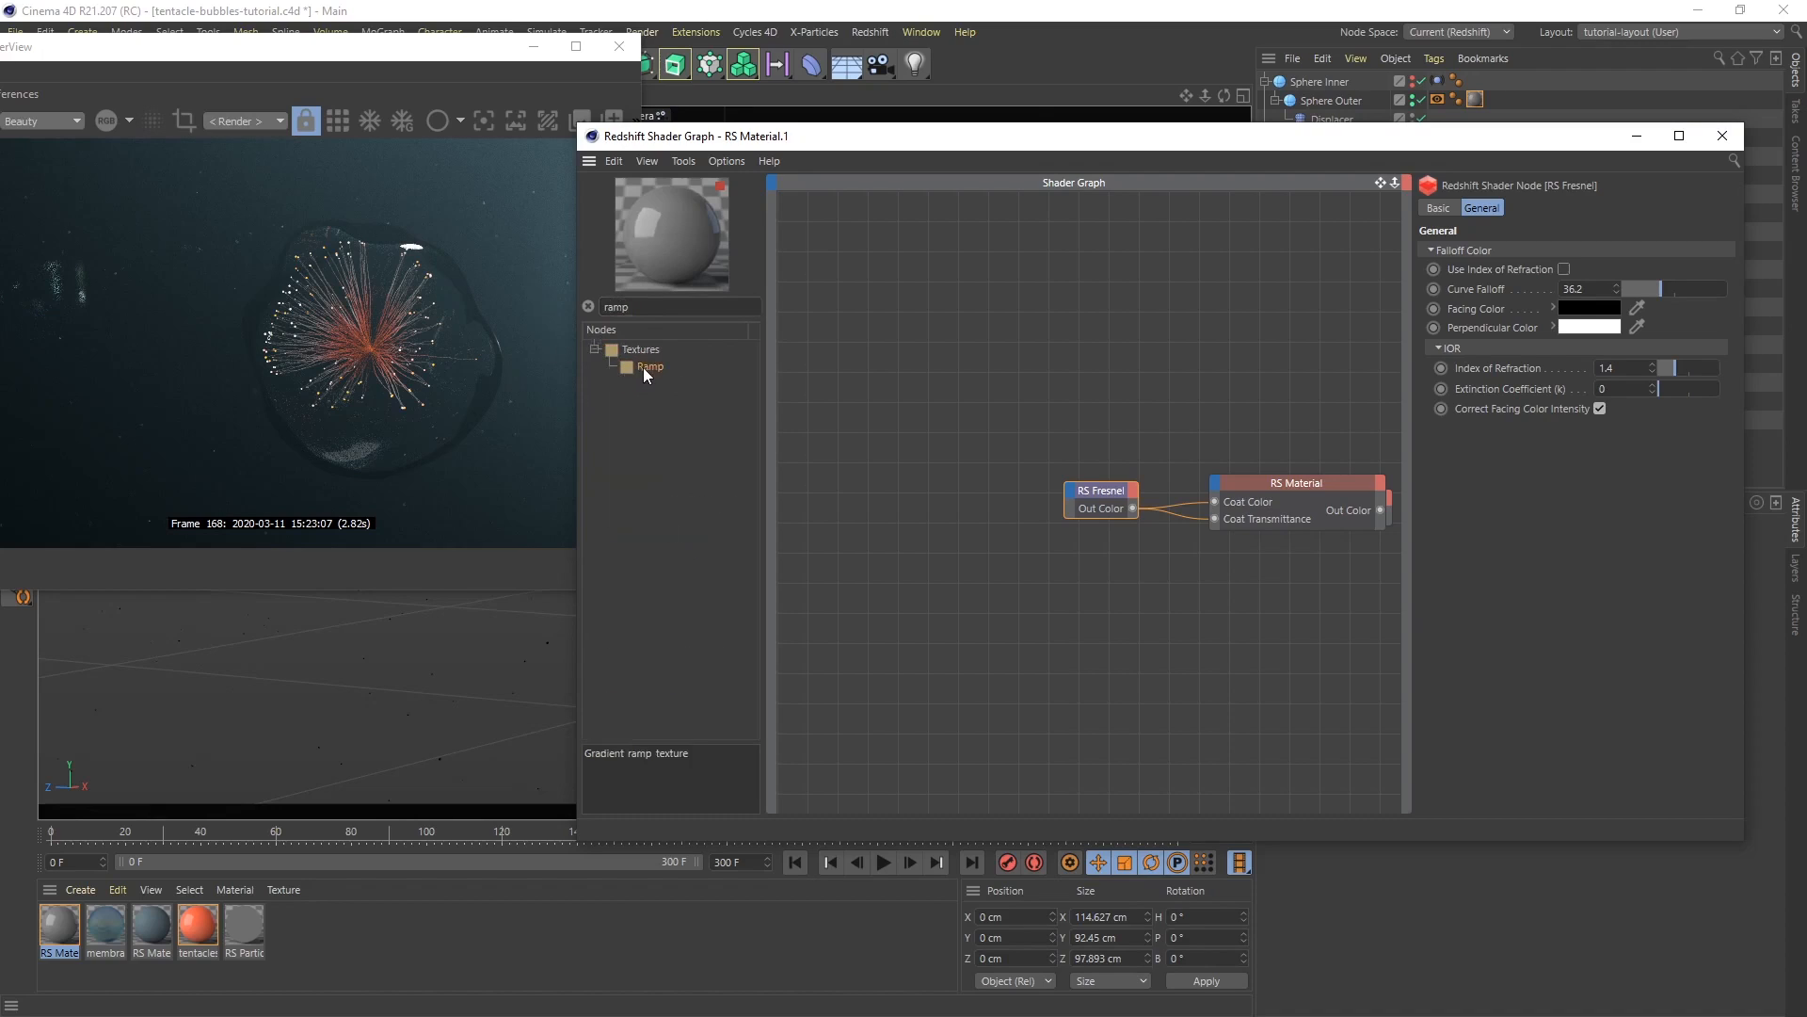
left_click_drag(642, 367, 1069, 493)
mouse_move(1164, 511)
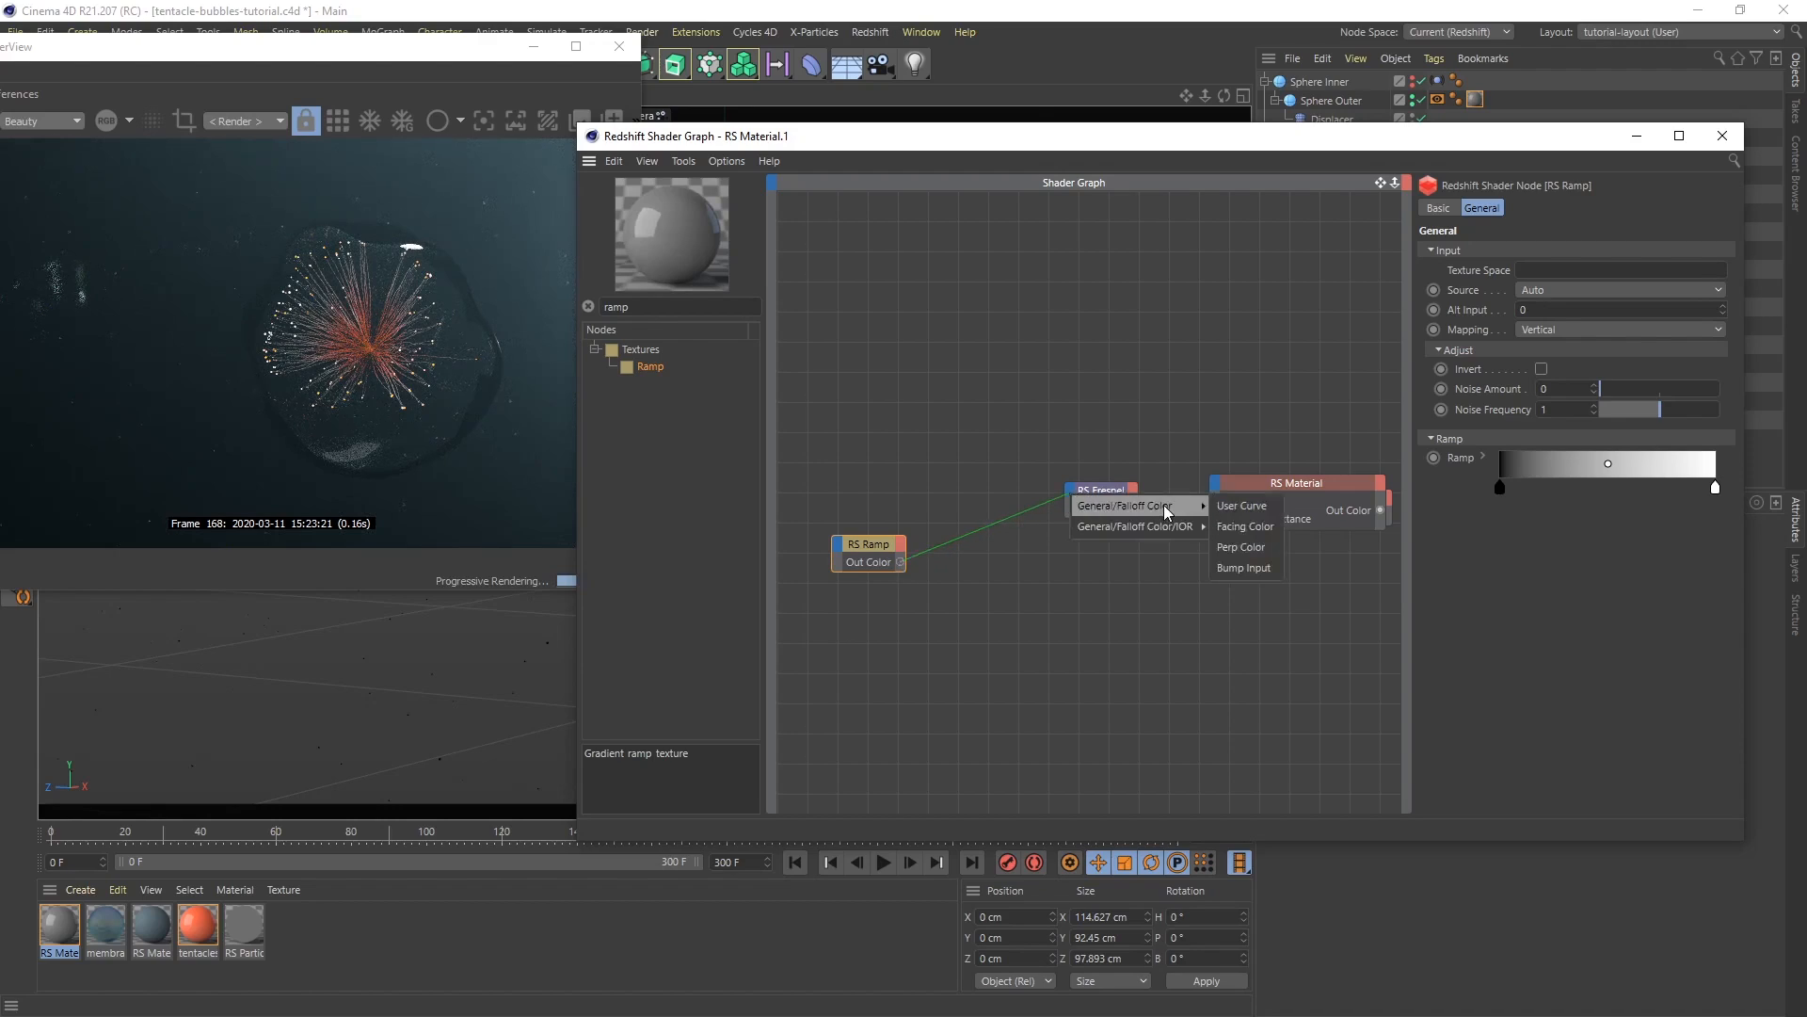
left_click(1245, 527)
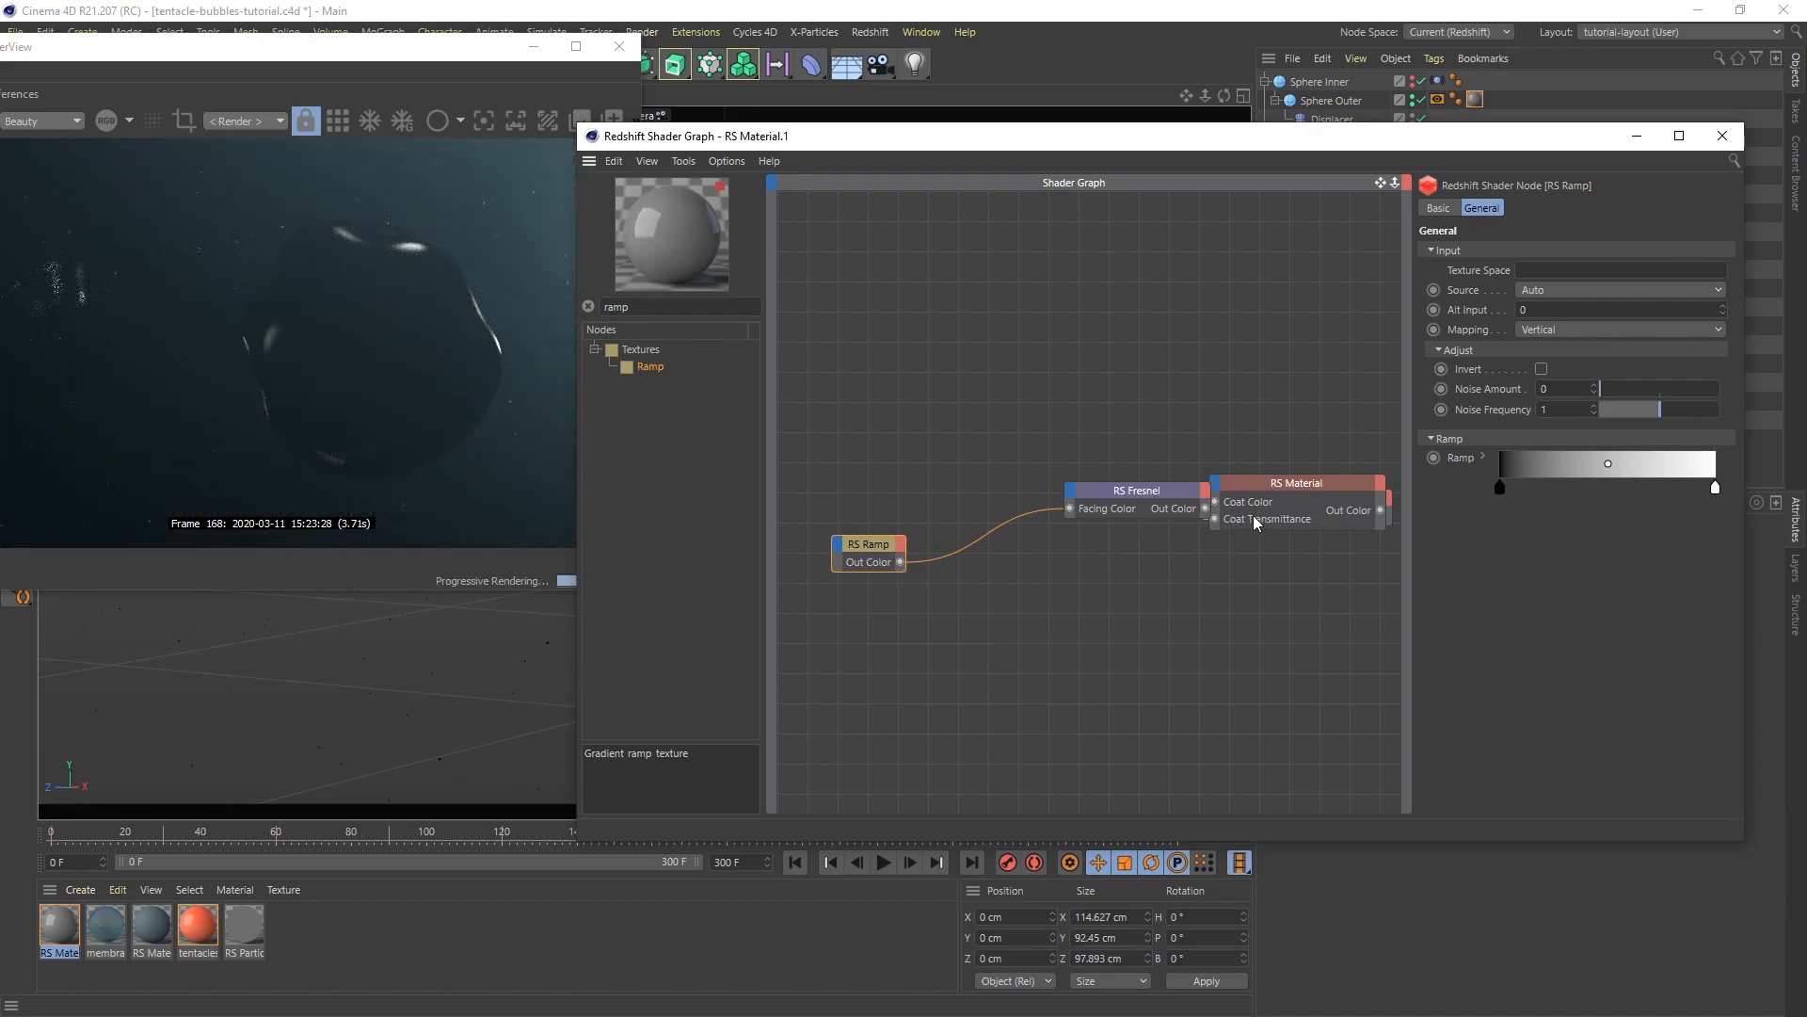
Recolour the RS Ramp's black knot to blue with H 207°, S 76% and V 83%
left_click(1483, 458)
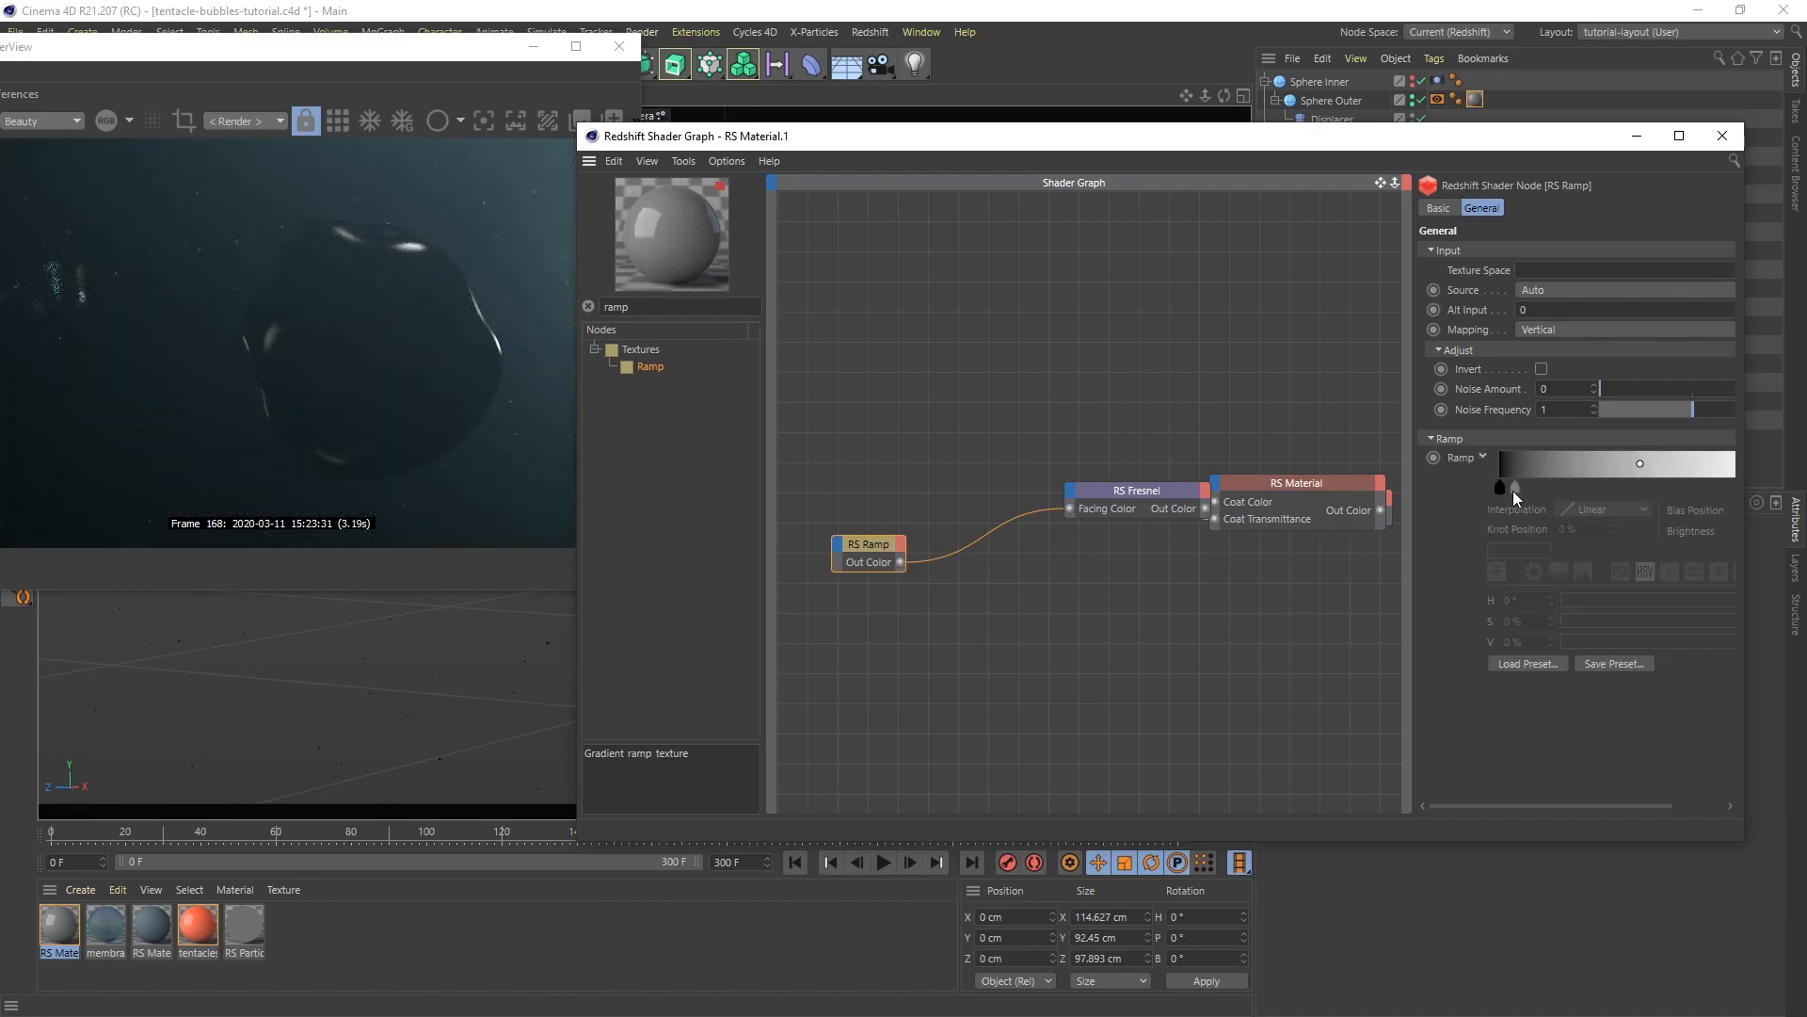
left_click(1499, 487)
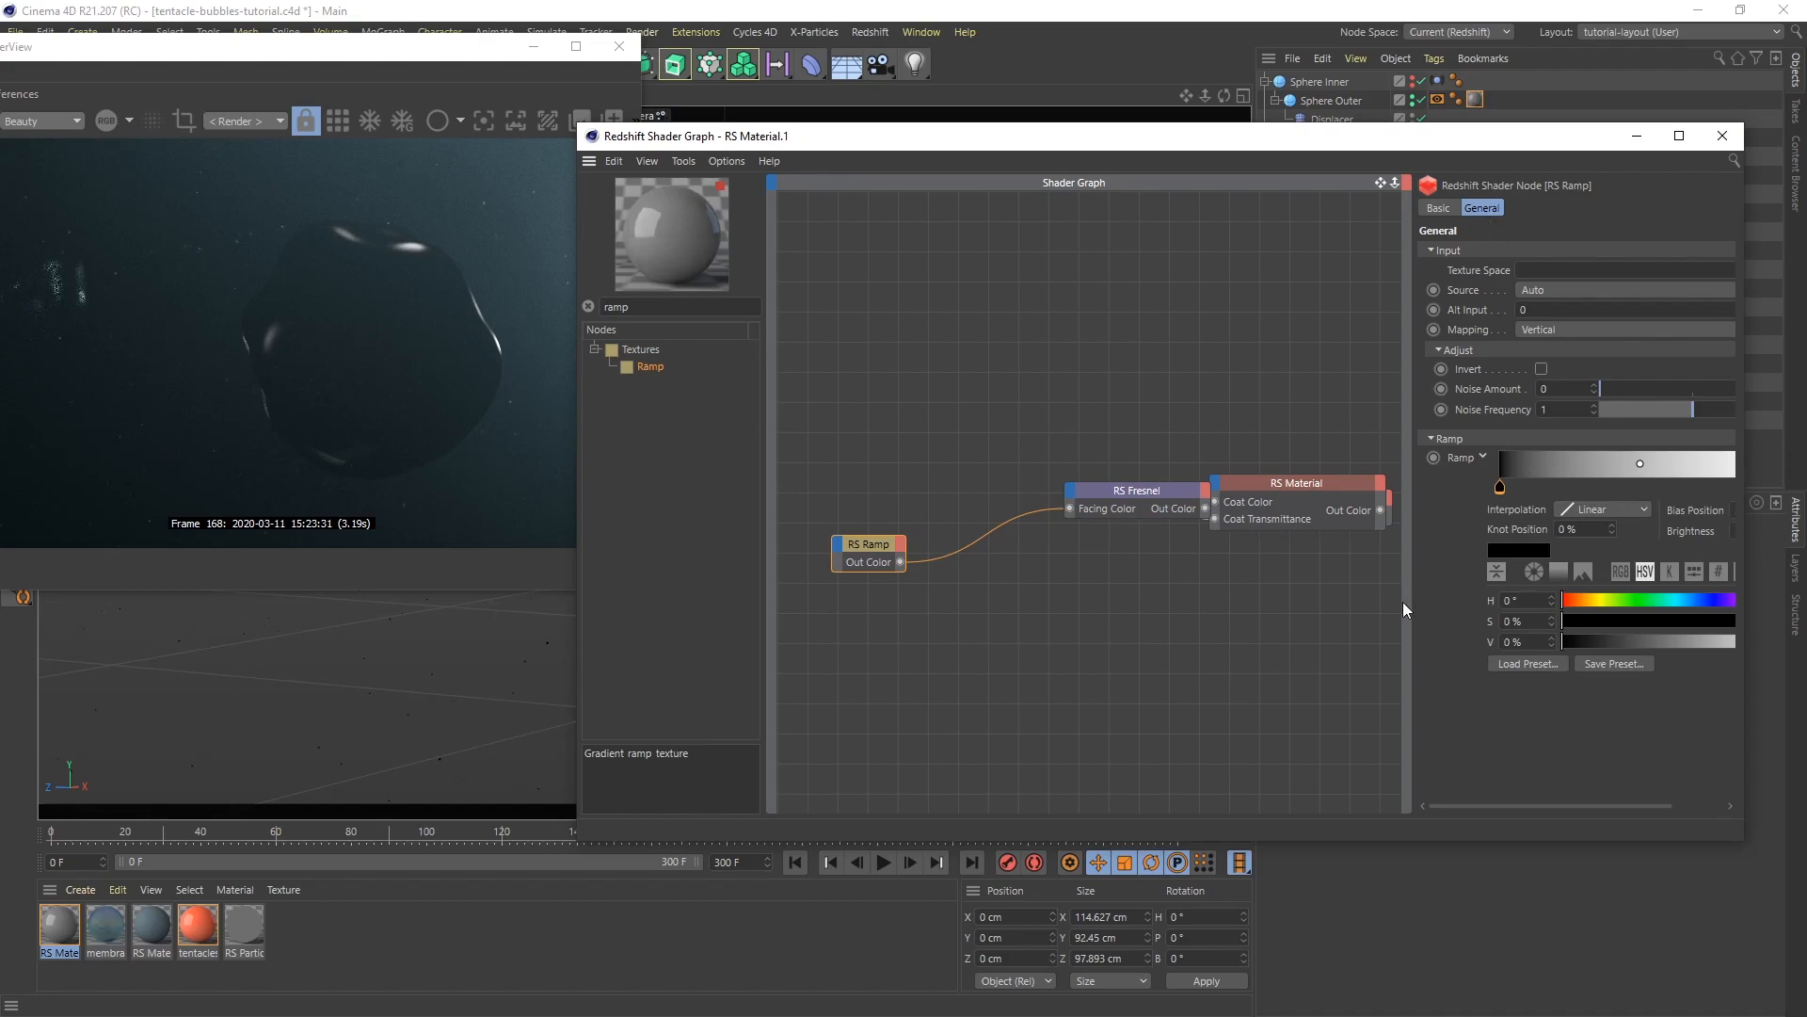
left_click_drag(1405, 607, 1355, 595)
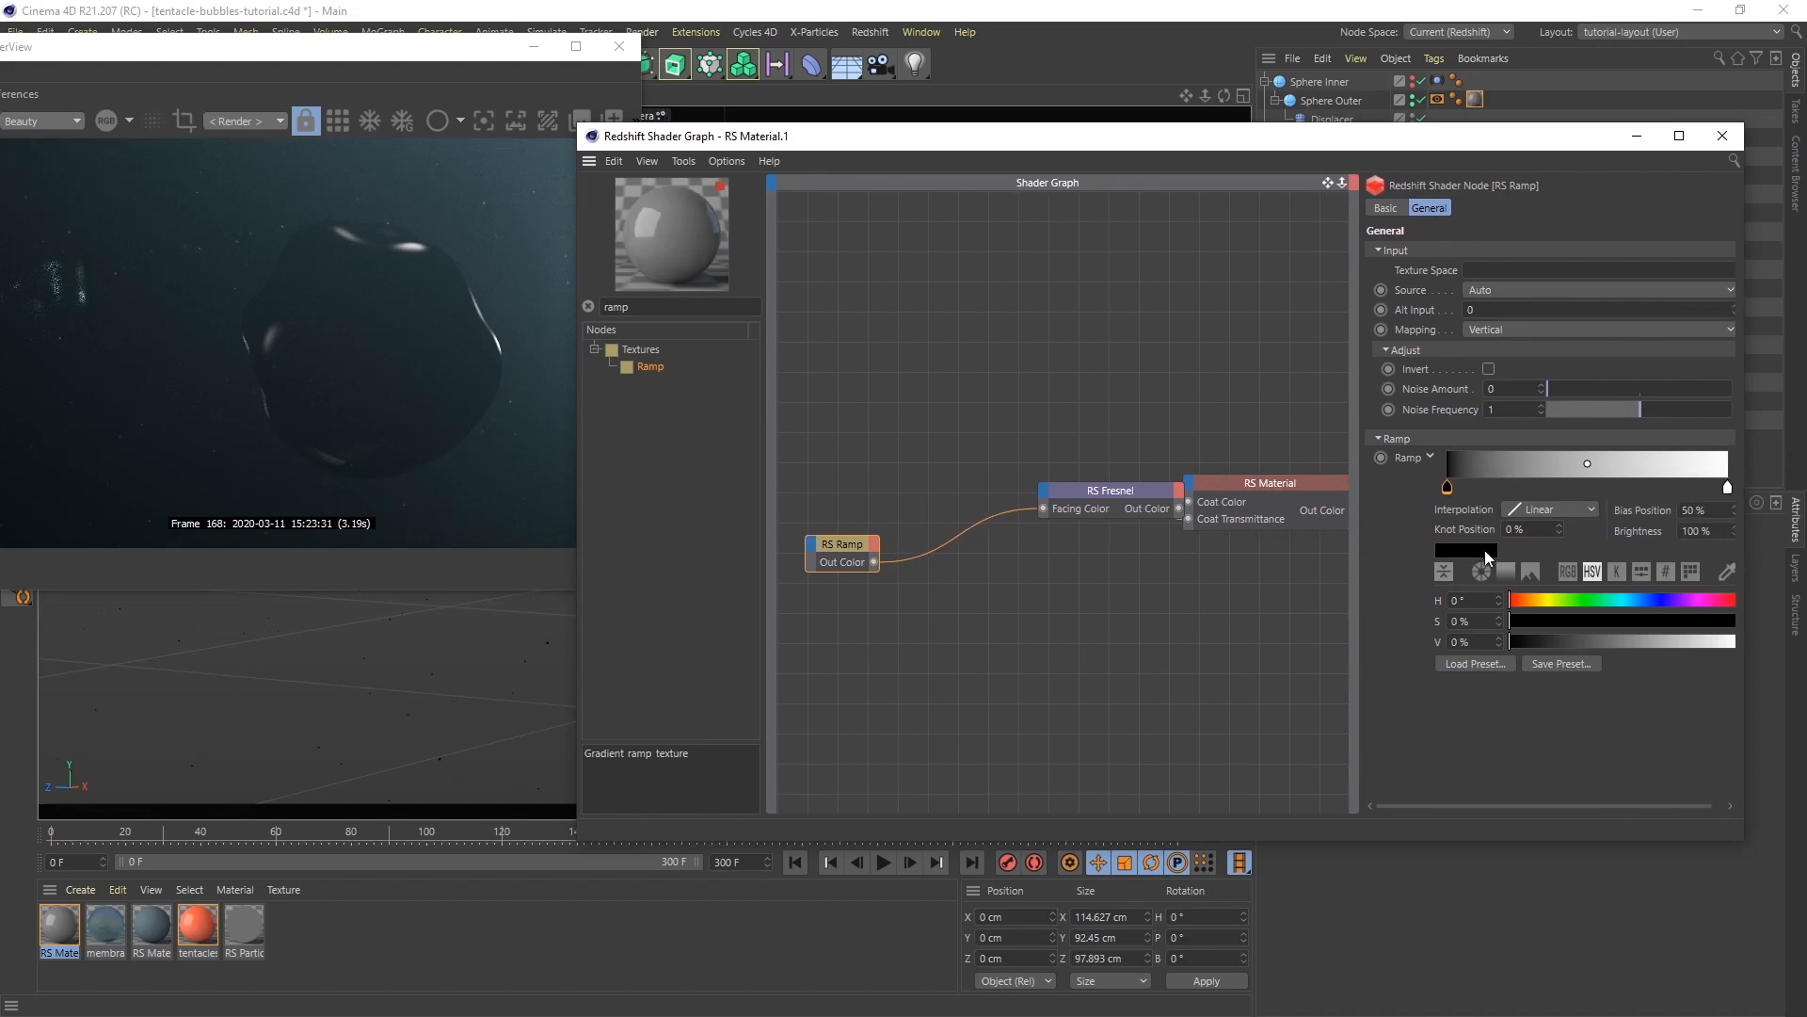
left_click(1634, 600)
left_click_drag(1634, 642, 1697, 643)
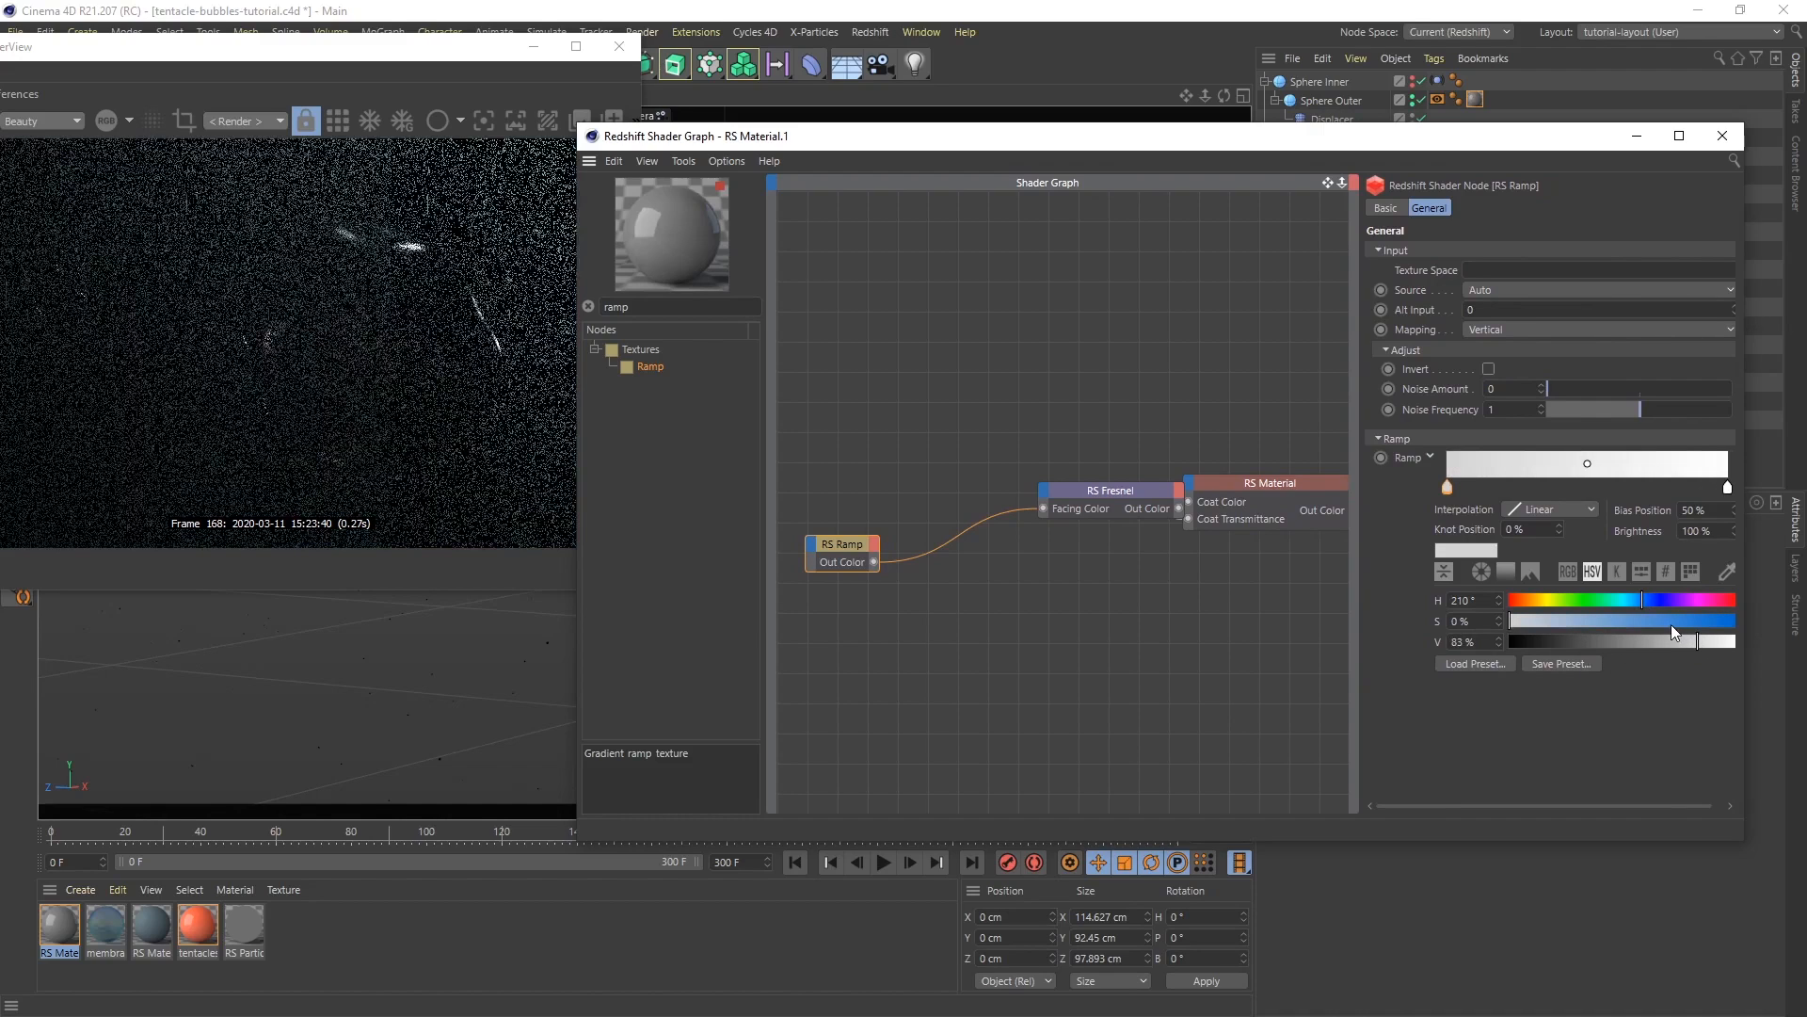
left_click(1681, 621)
left_click(1684, 621)
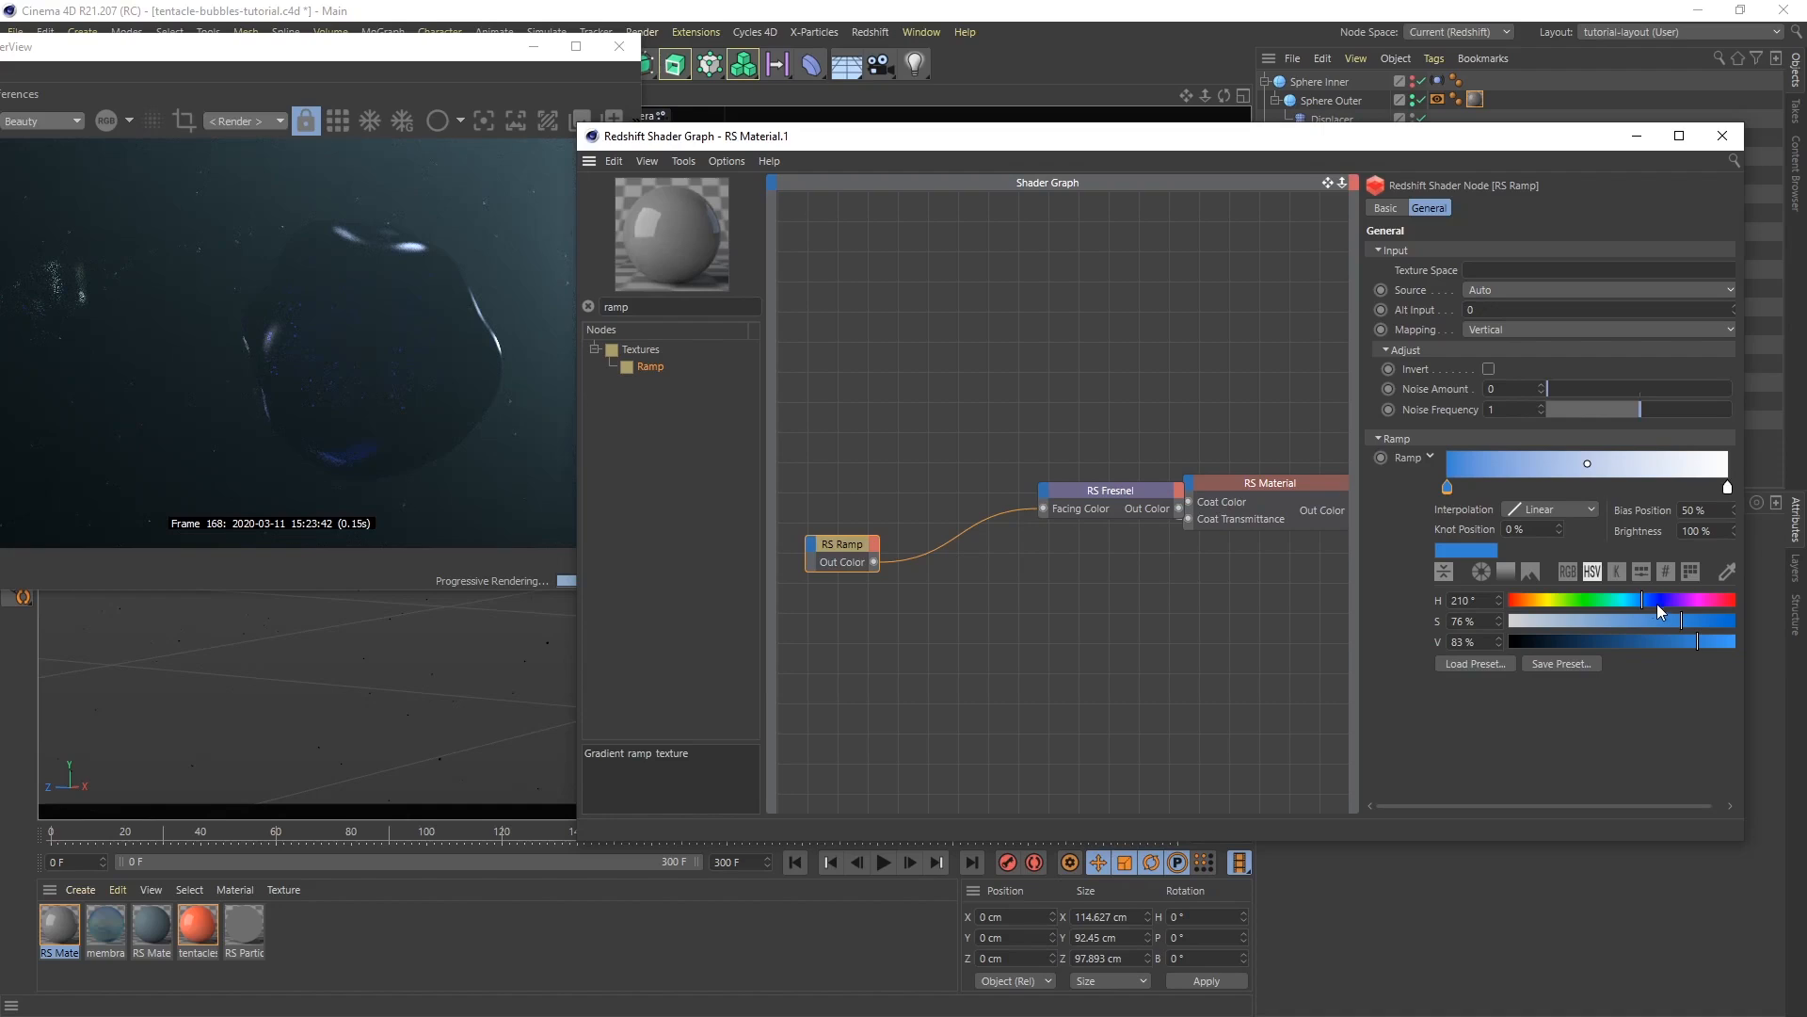
left_click(1640, 599)
Set the ramp's white end knot to pale blue (H 195°, S 11%, V 100%) and the noise amount to about 1.598
left_click(1726, 488)
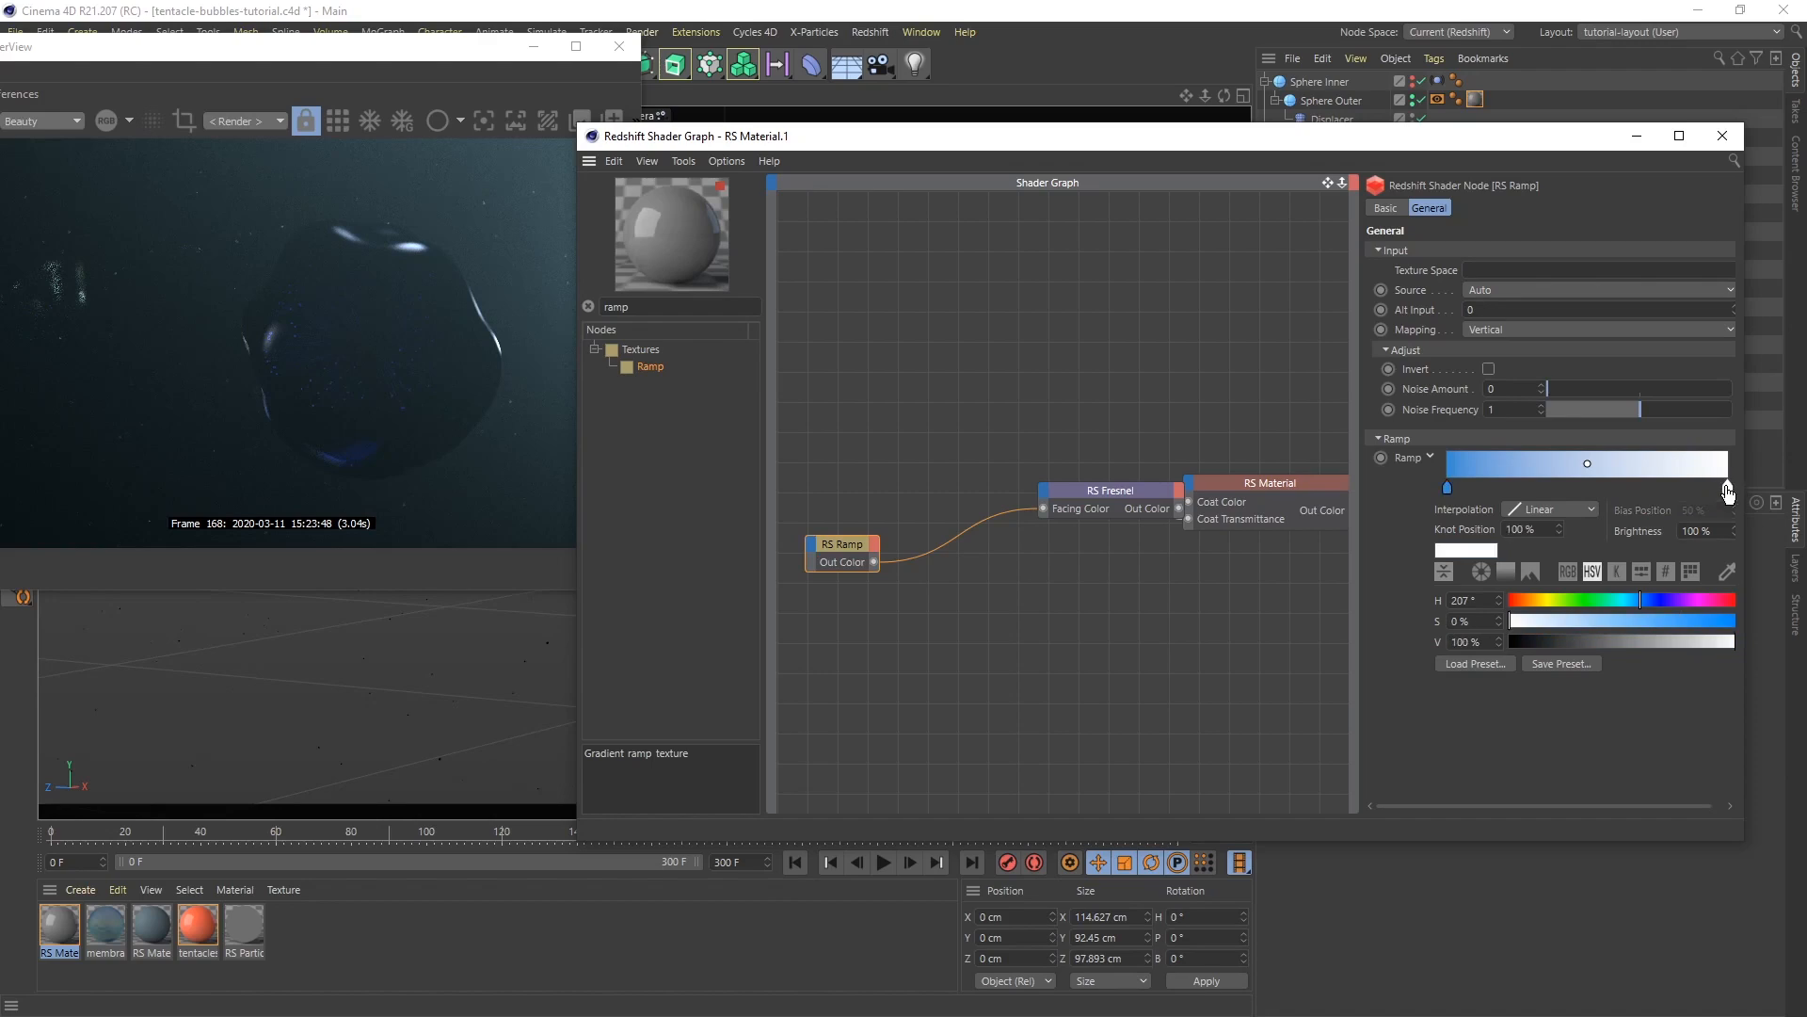
left_click(1637, 598)
left_click(1538, 623)
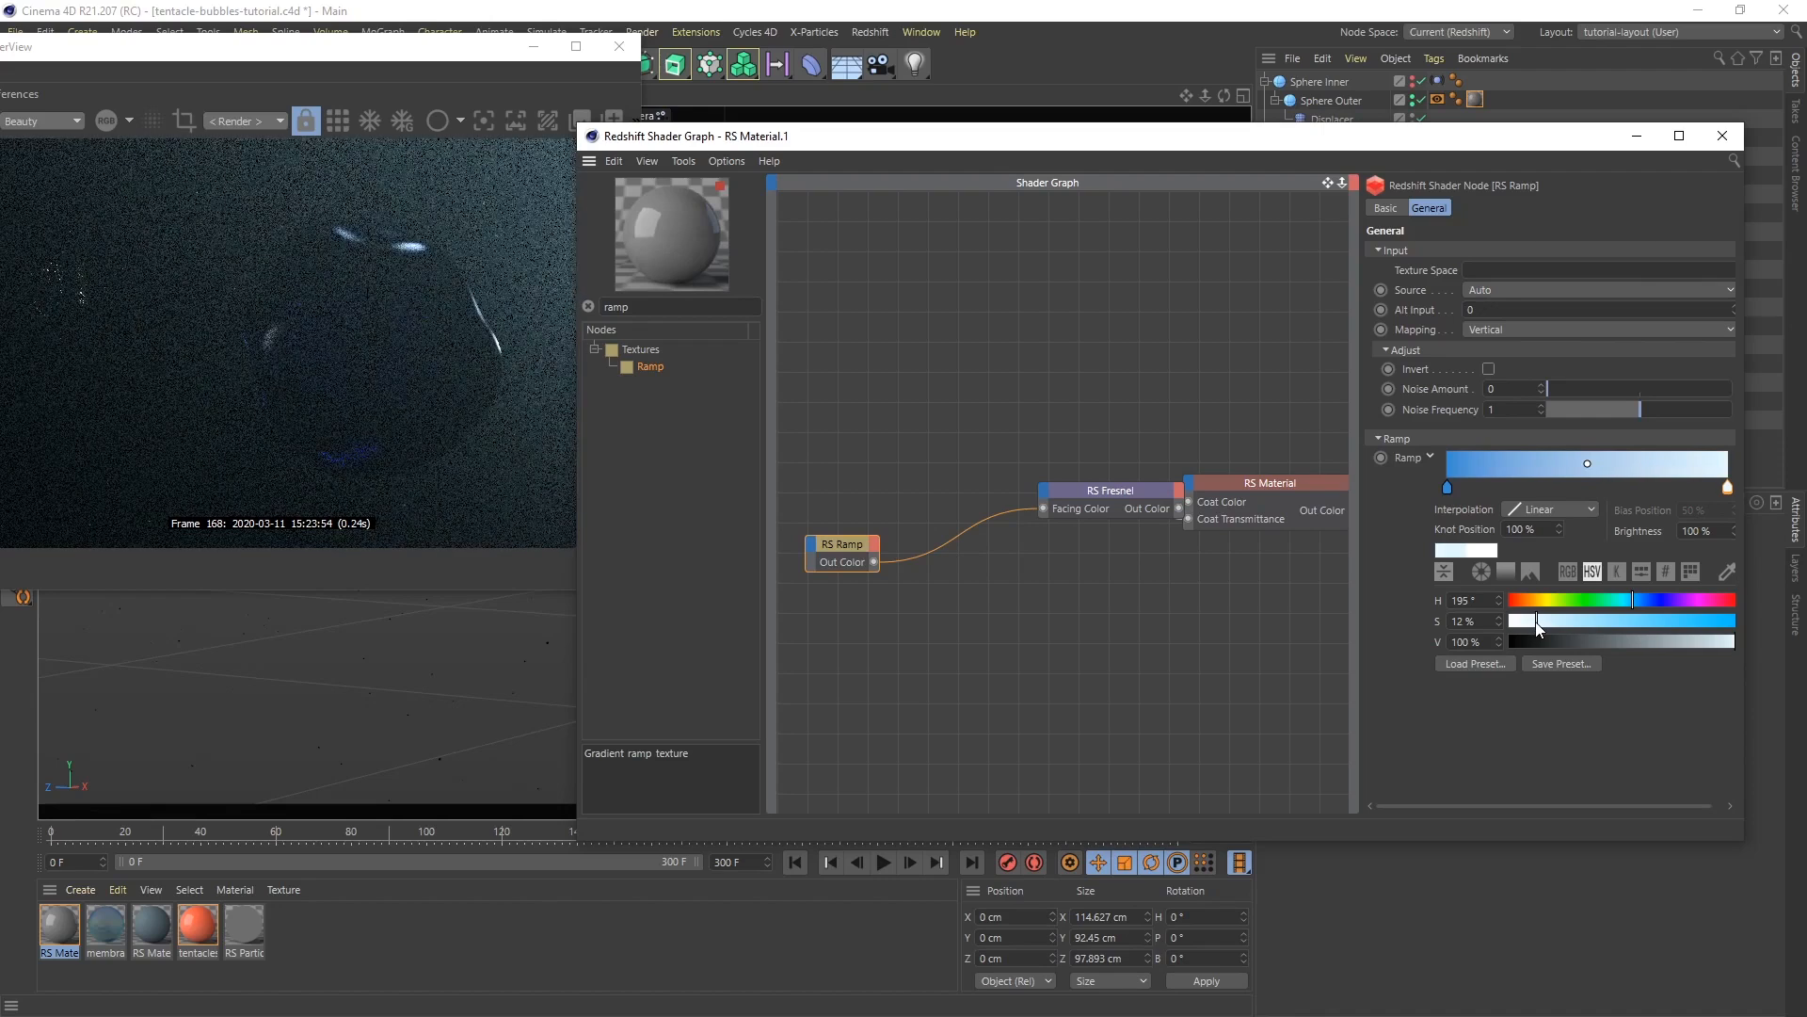
left_click_drag(1536, 622, 1534, 622)
left_click_drag(1557, 388, 1665, 391)
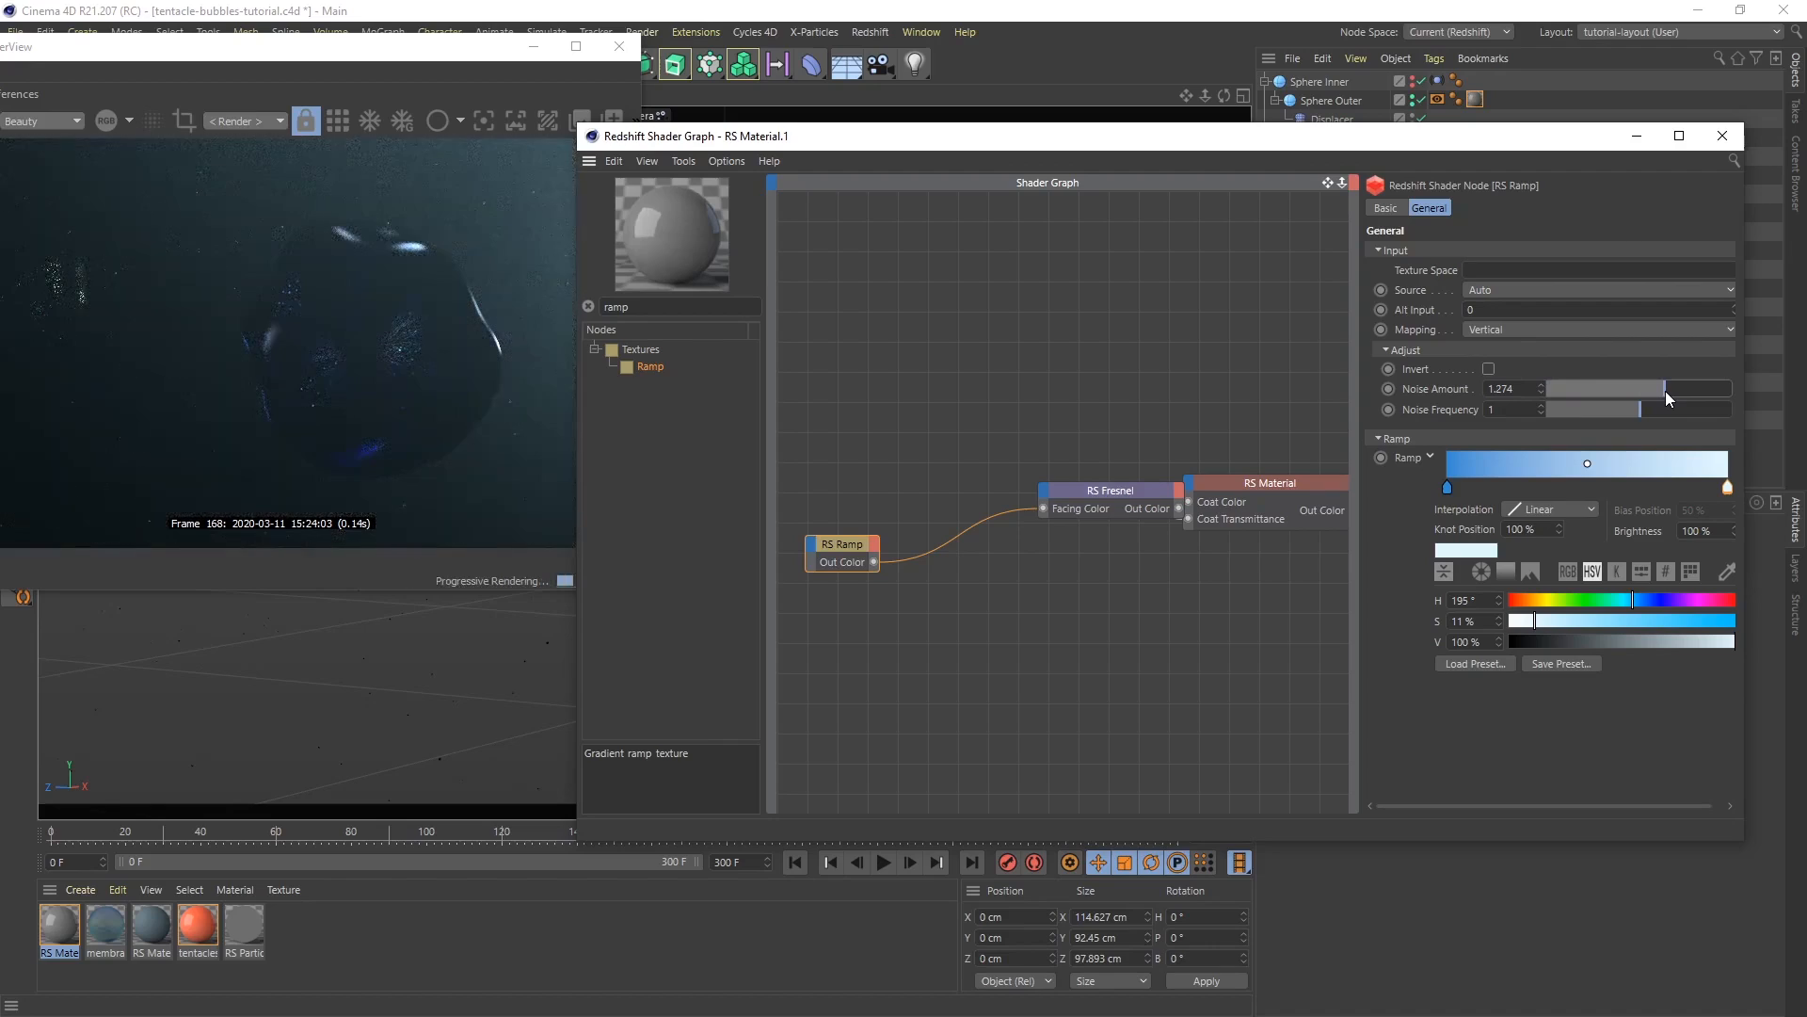
left_click_drag(1665, 391, 1697, 386)
Duplicate the RS Ramp node and connect the copy's Out Color to the RS Fresnel's Perp Color
left_click_drag(851, 545, 1042, 489, "ctrl")
mouse_move(1091, 505)
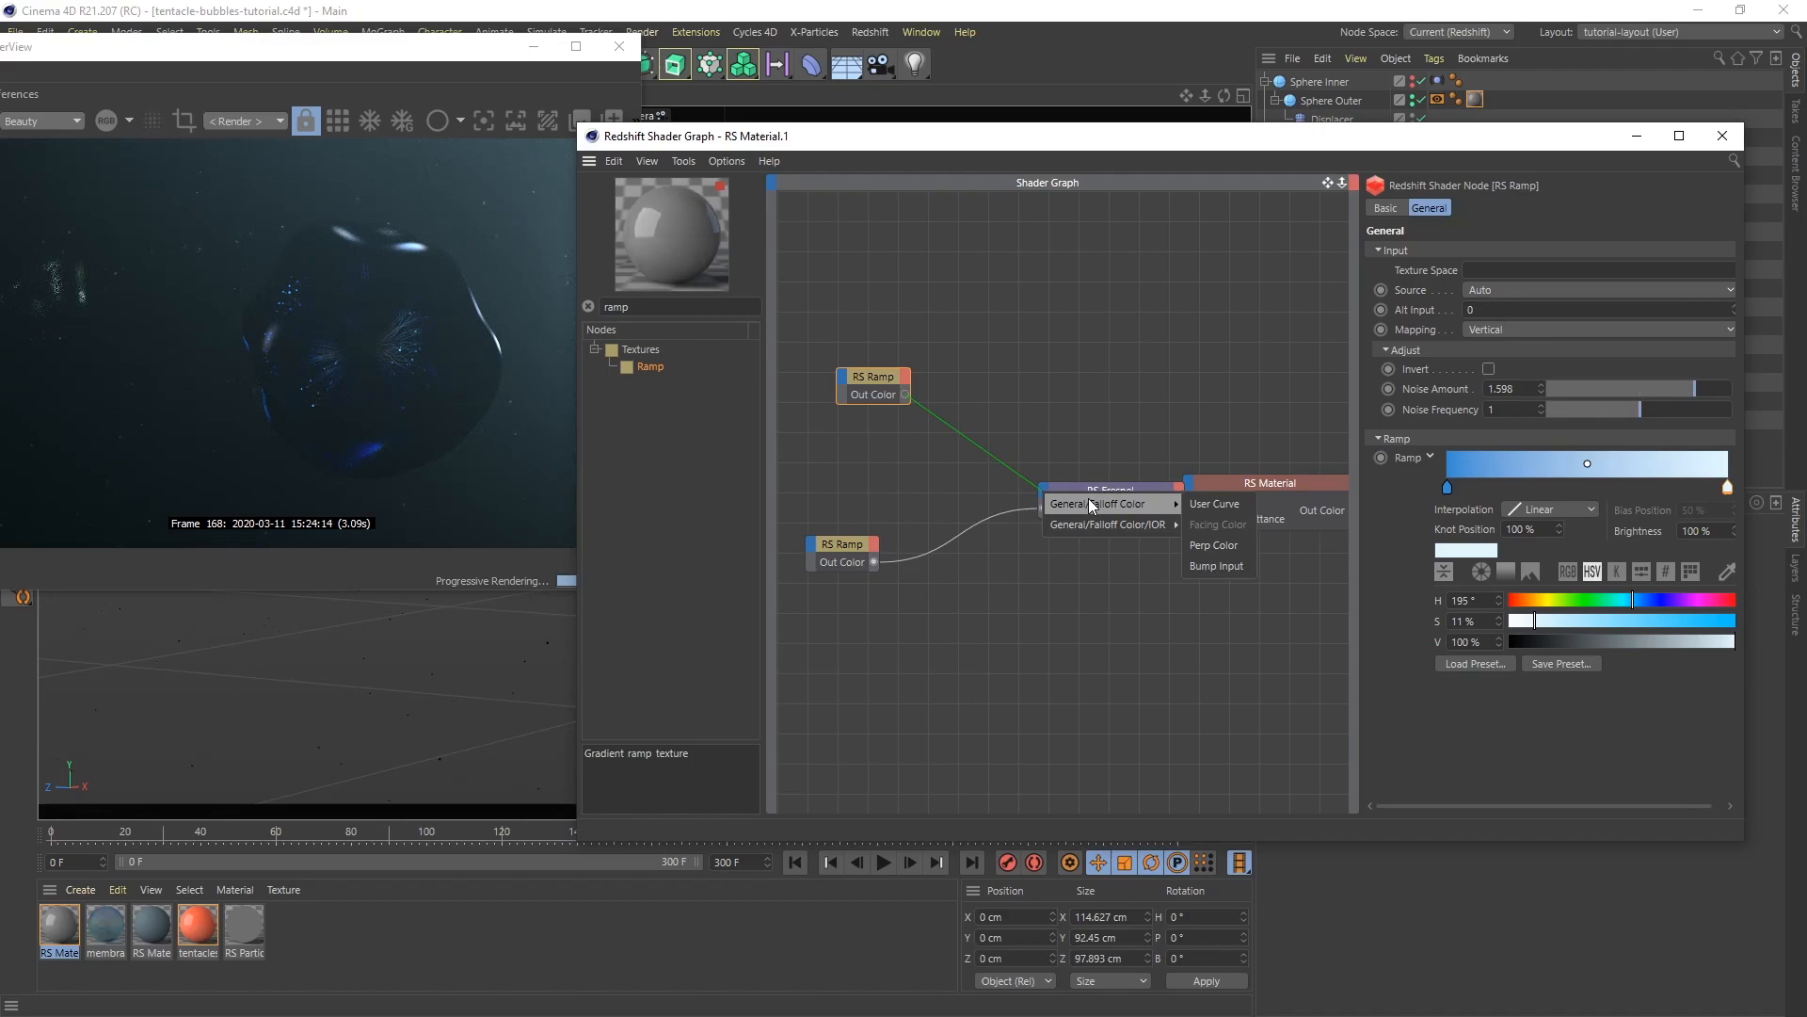
left_click(1211, 544)
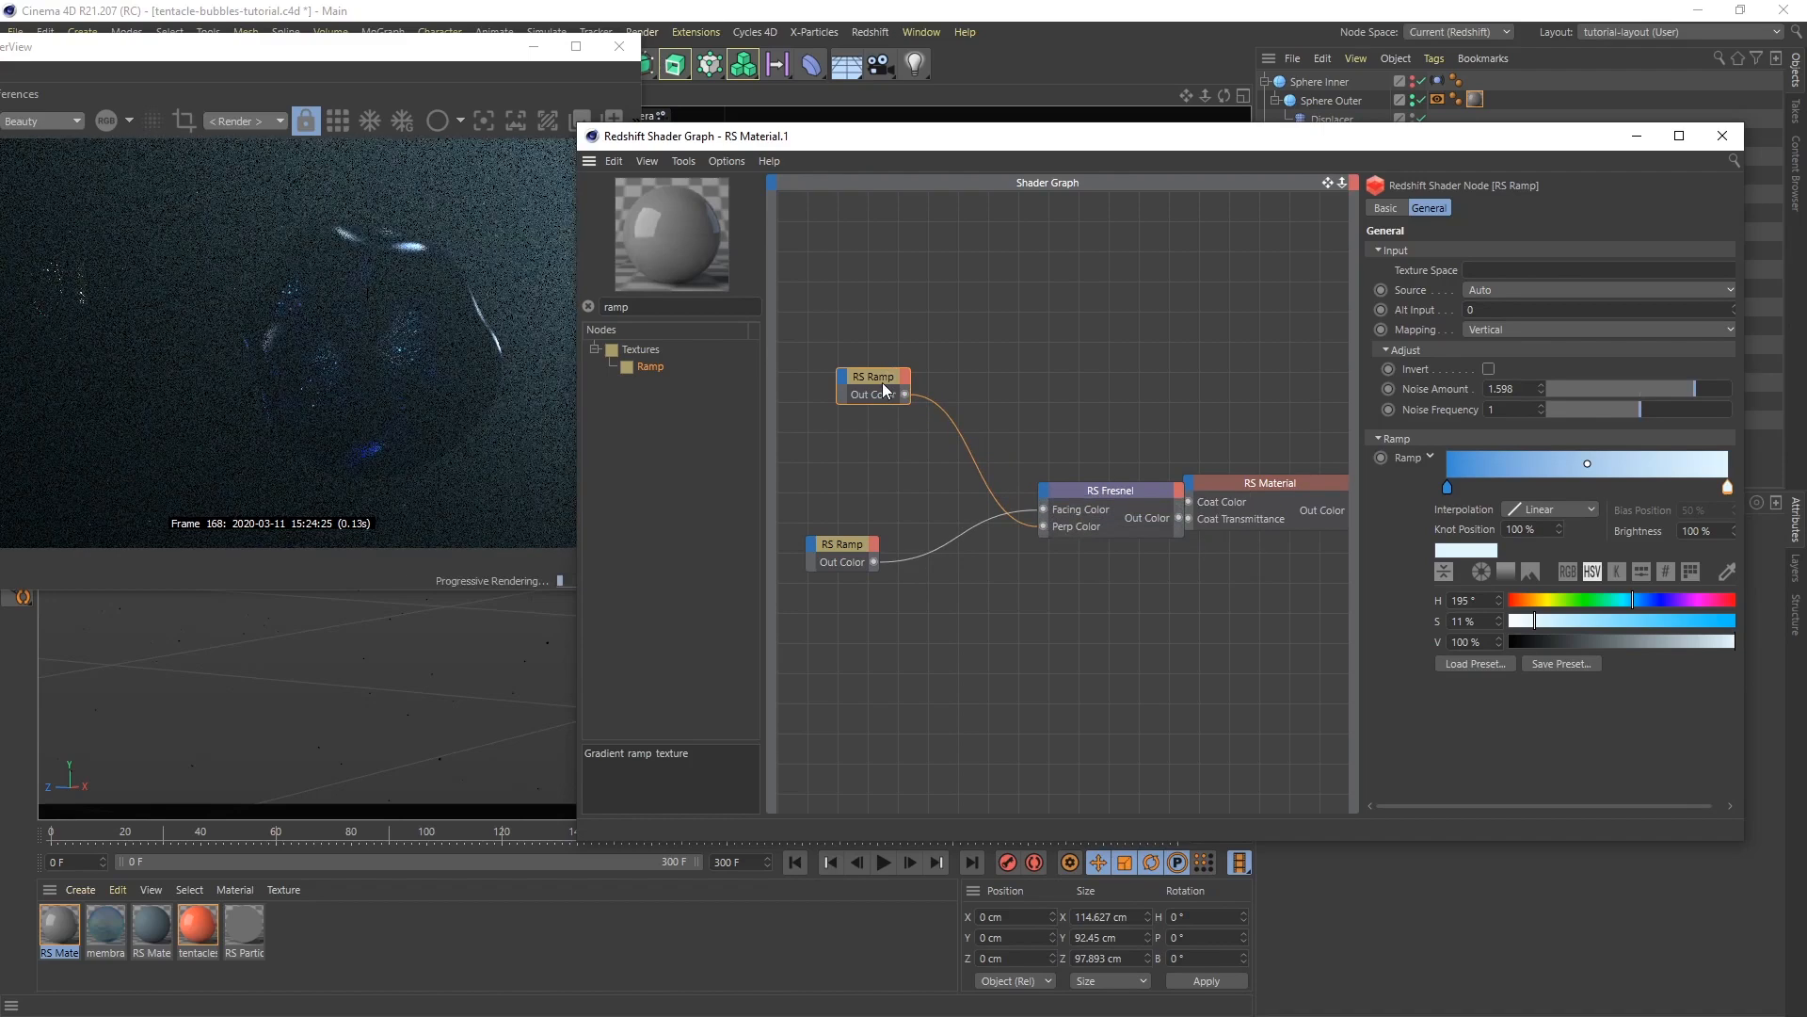
Recolour the duplicated ramp's start knot to hue 193° and its end knot to H 190°, S 20%
left_click(1447, 488)
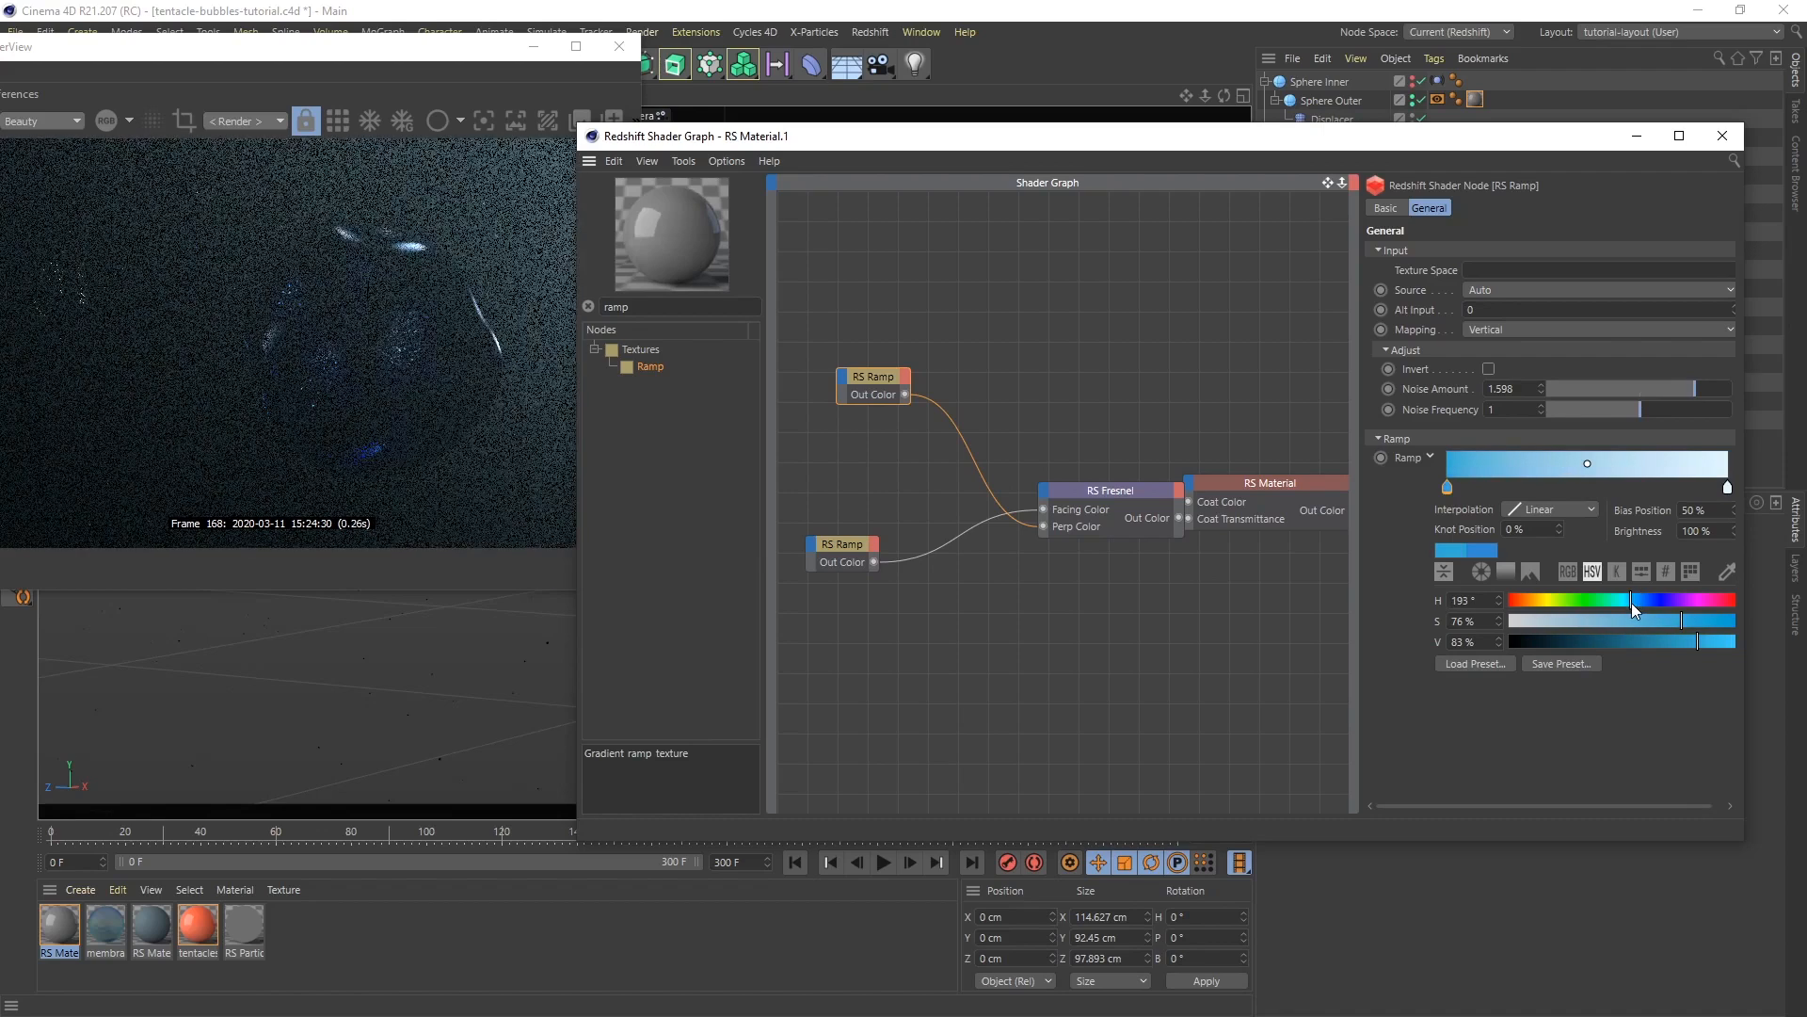
left_click(1728, 488)
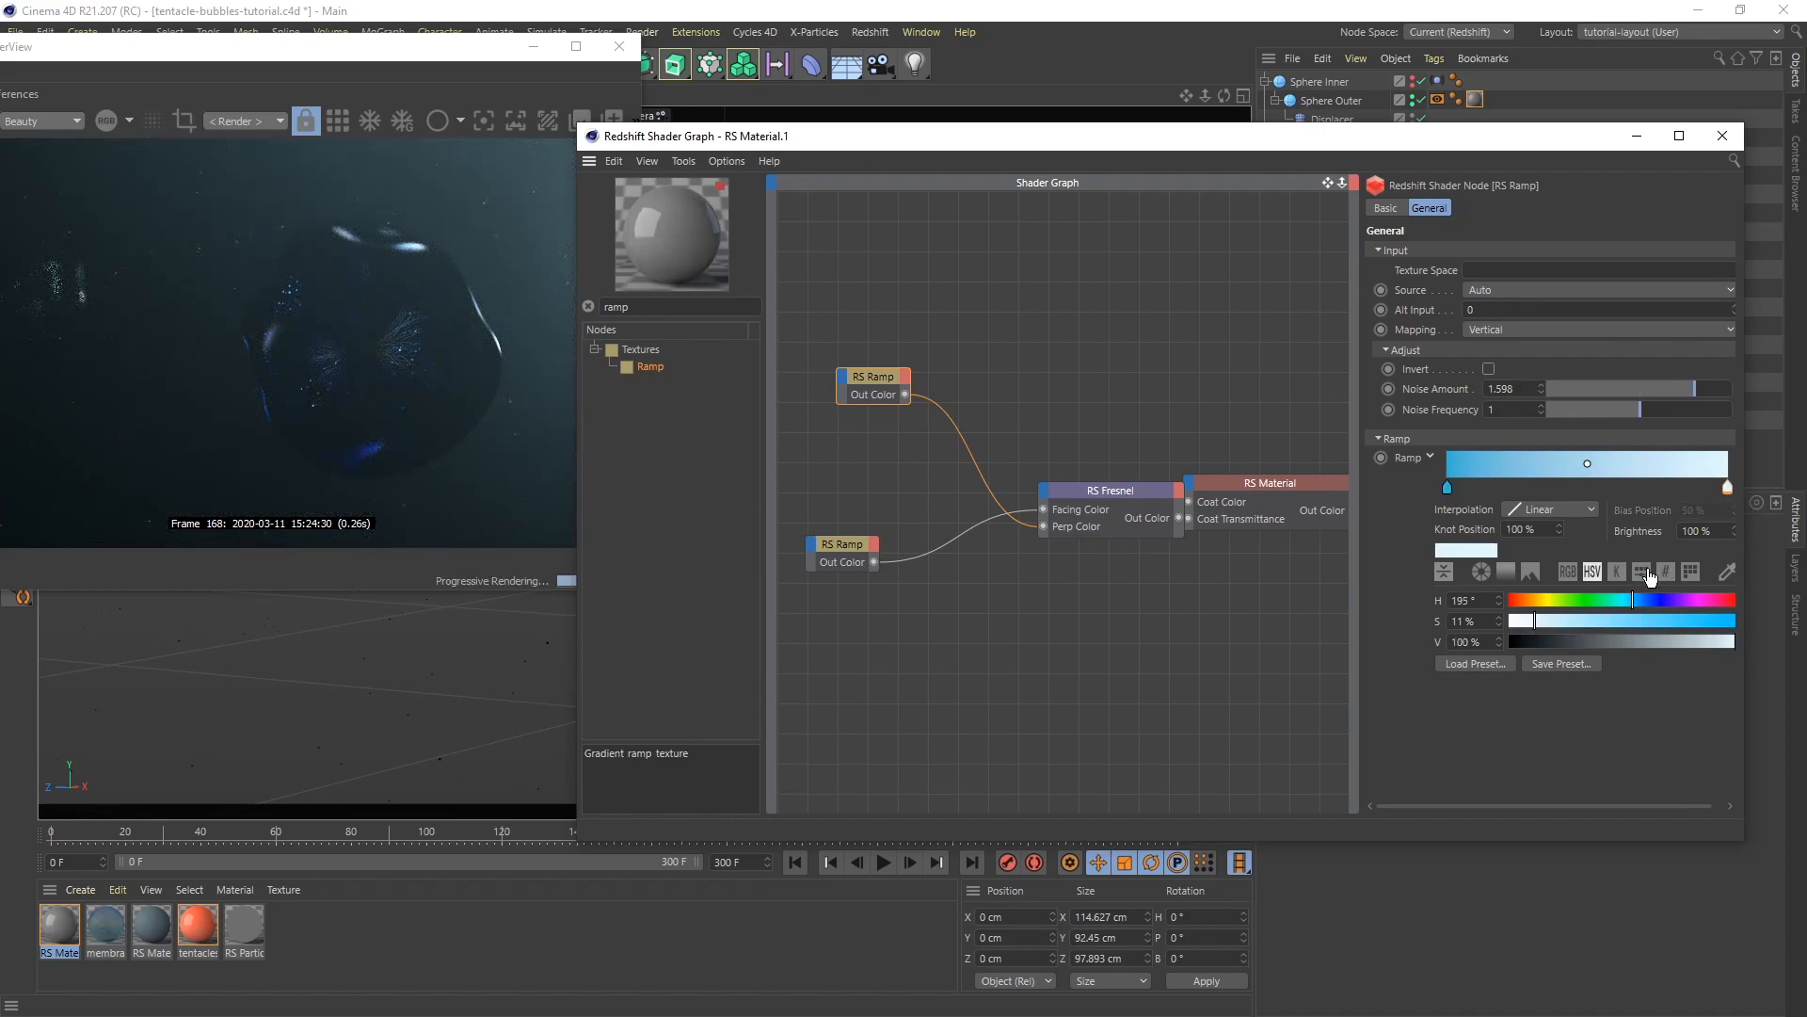
left_click(1630, 599)
left_click(1553, 621)
left_click(1556, 621)
Double the second ramp's knots, moving the first to about 9%, the second blue one to about 57% and the last to about 82%
right_click(1586, 483)
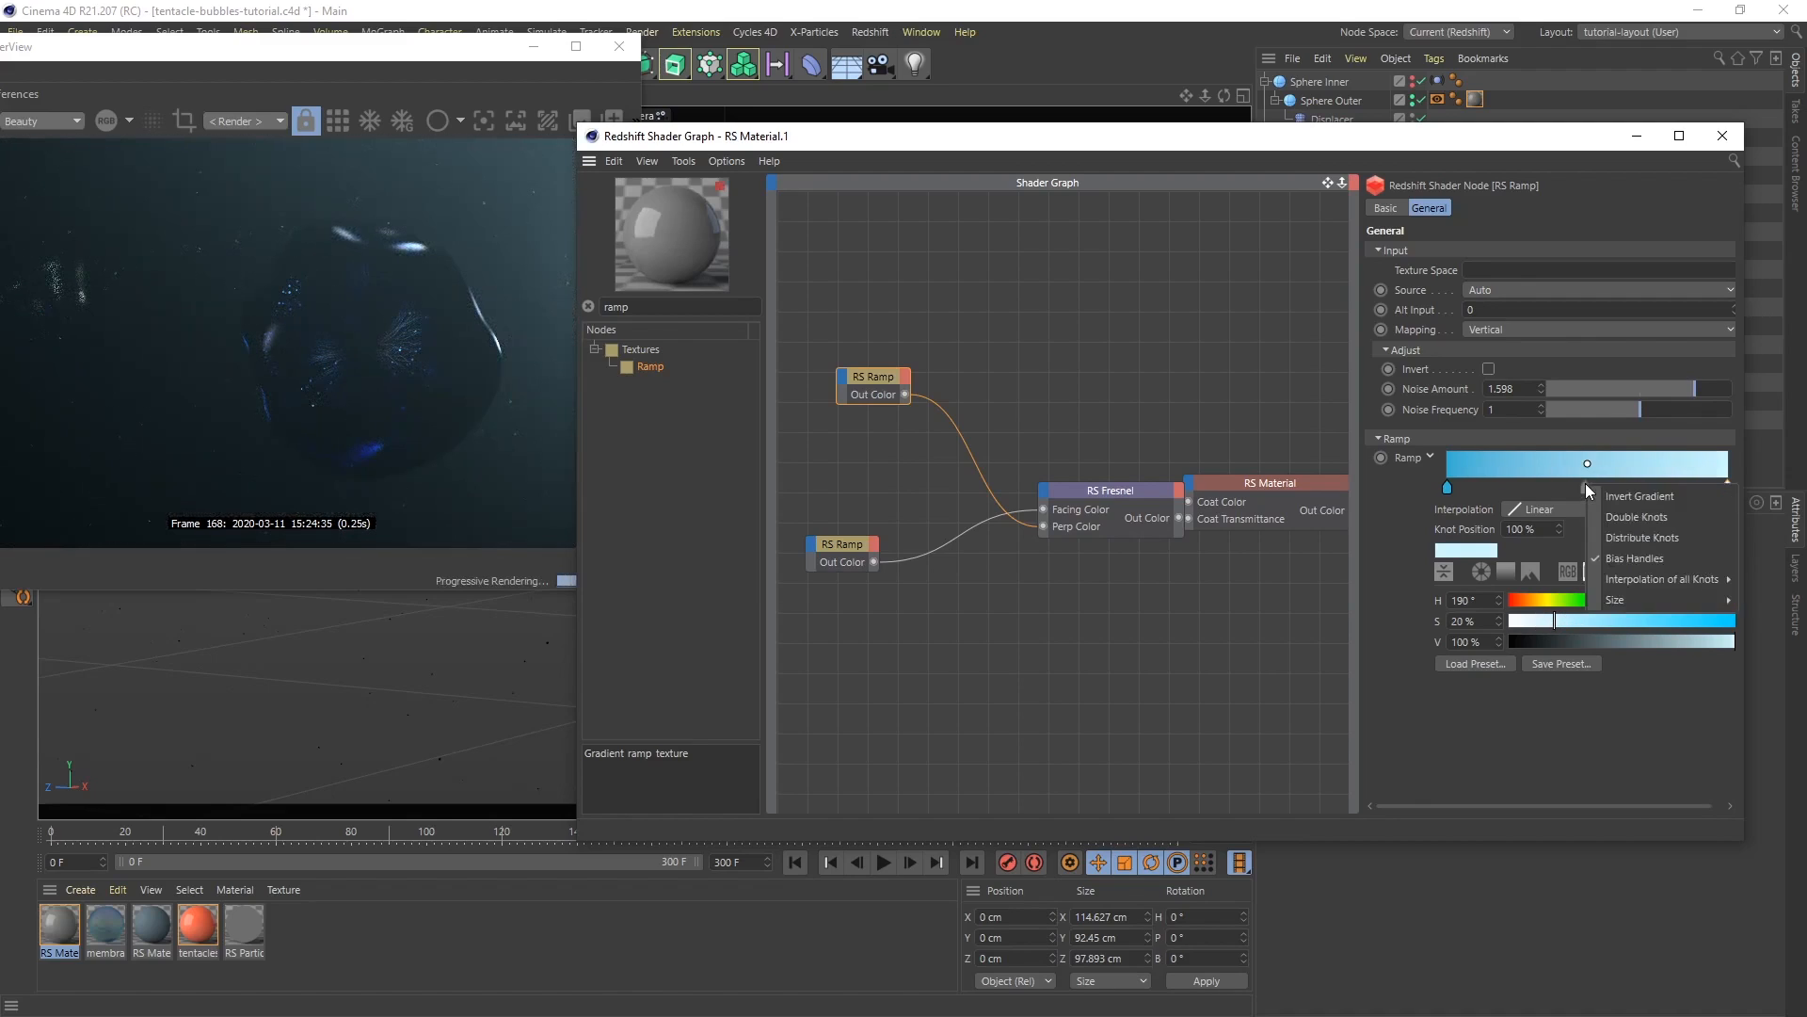
left_click(1658, 516)
left_click_drag(1587, 488, 1474, 488)
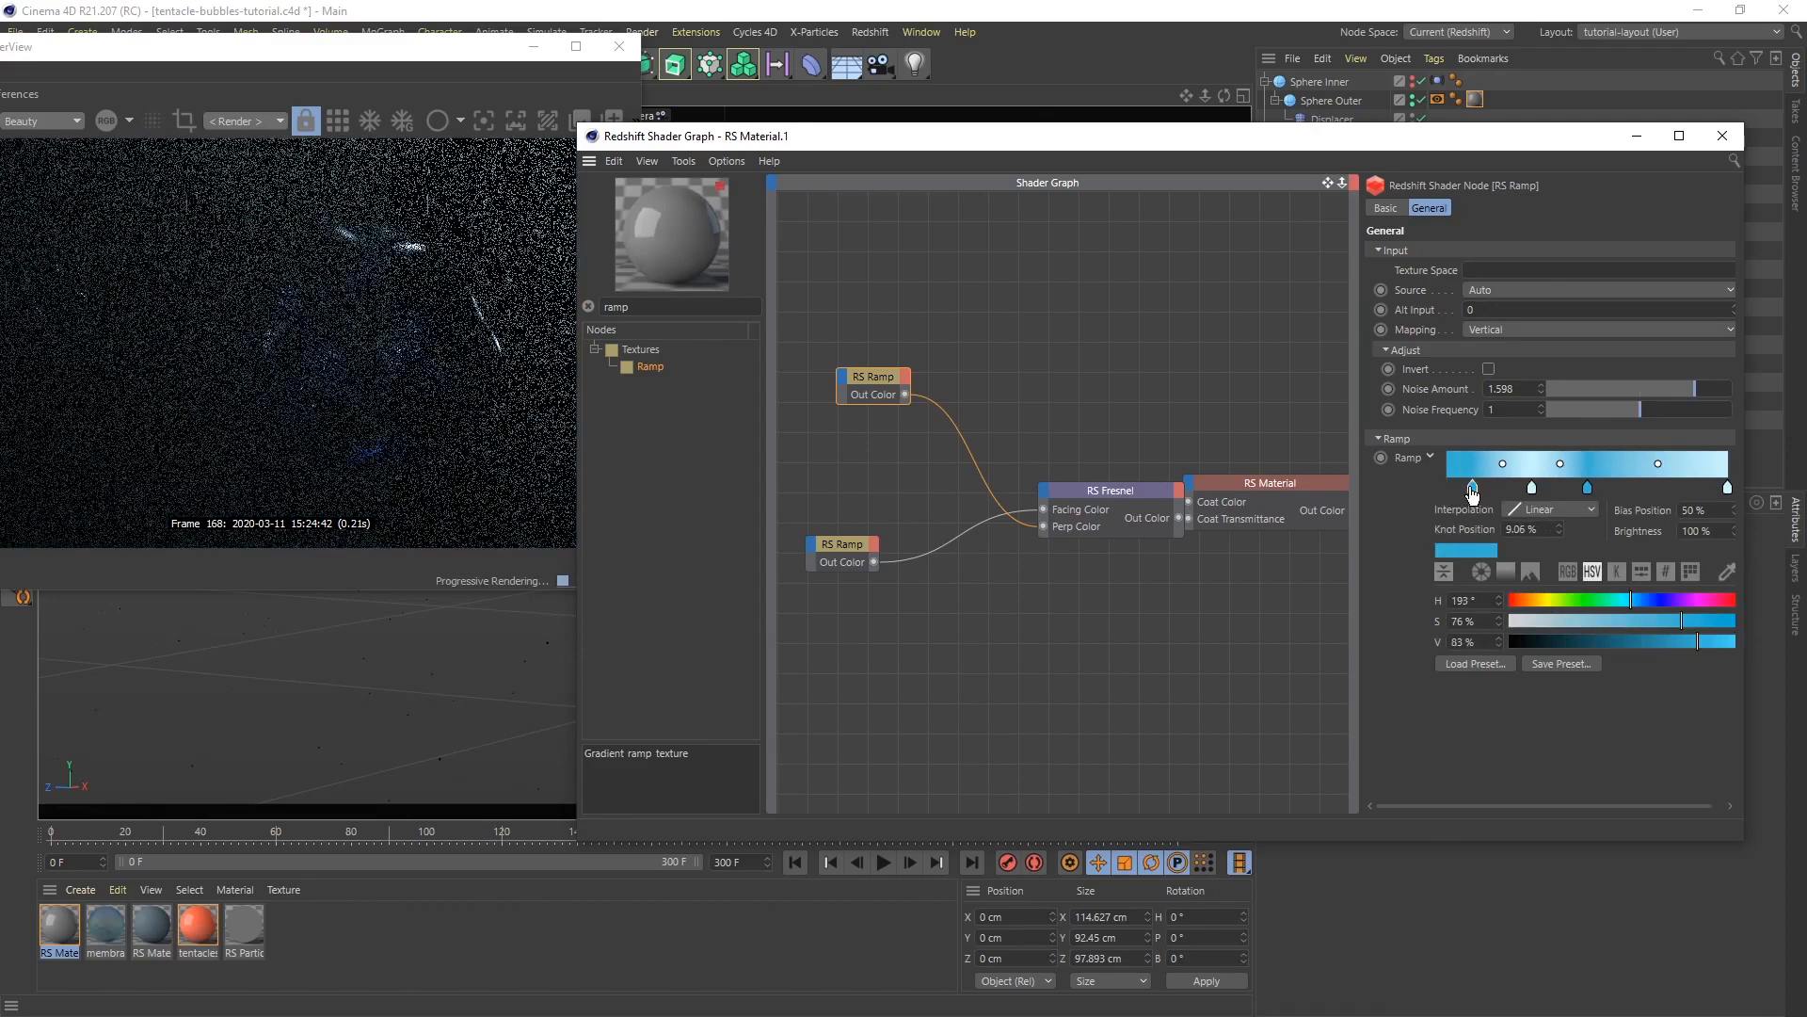
left_click_drag(1729, 488, 1607, 488)
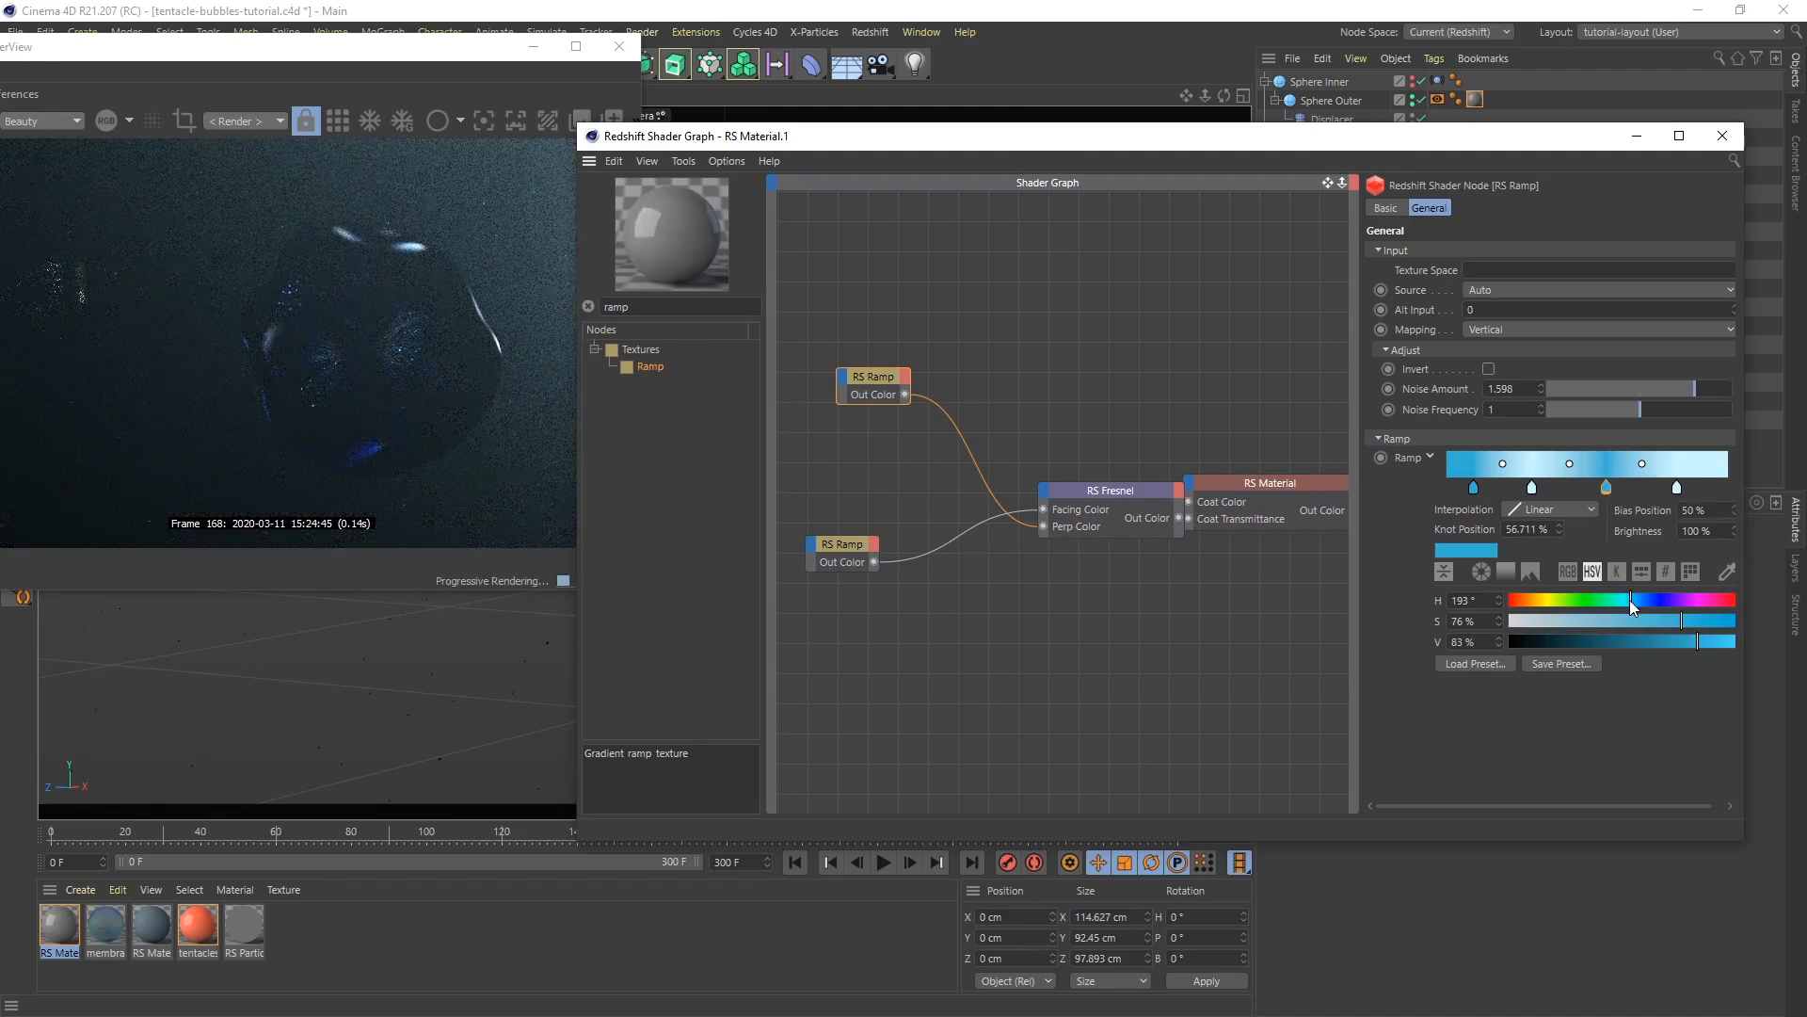
Reduce the second blue knot's saturation to 70%, and set the last knot to about 86% position with S 14% and V 95%
left_click(1669, 621)
left_click_drag(1678, 489, 1689, 490)
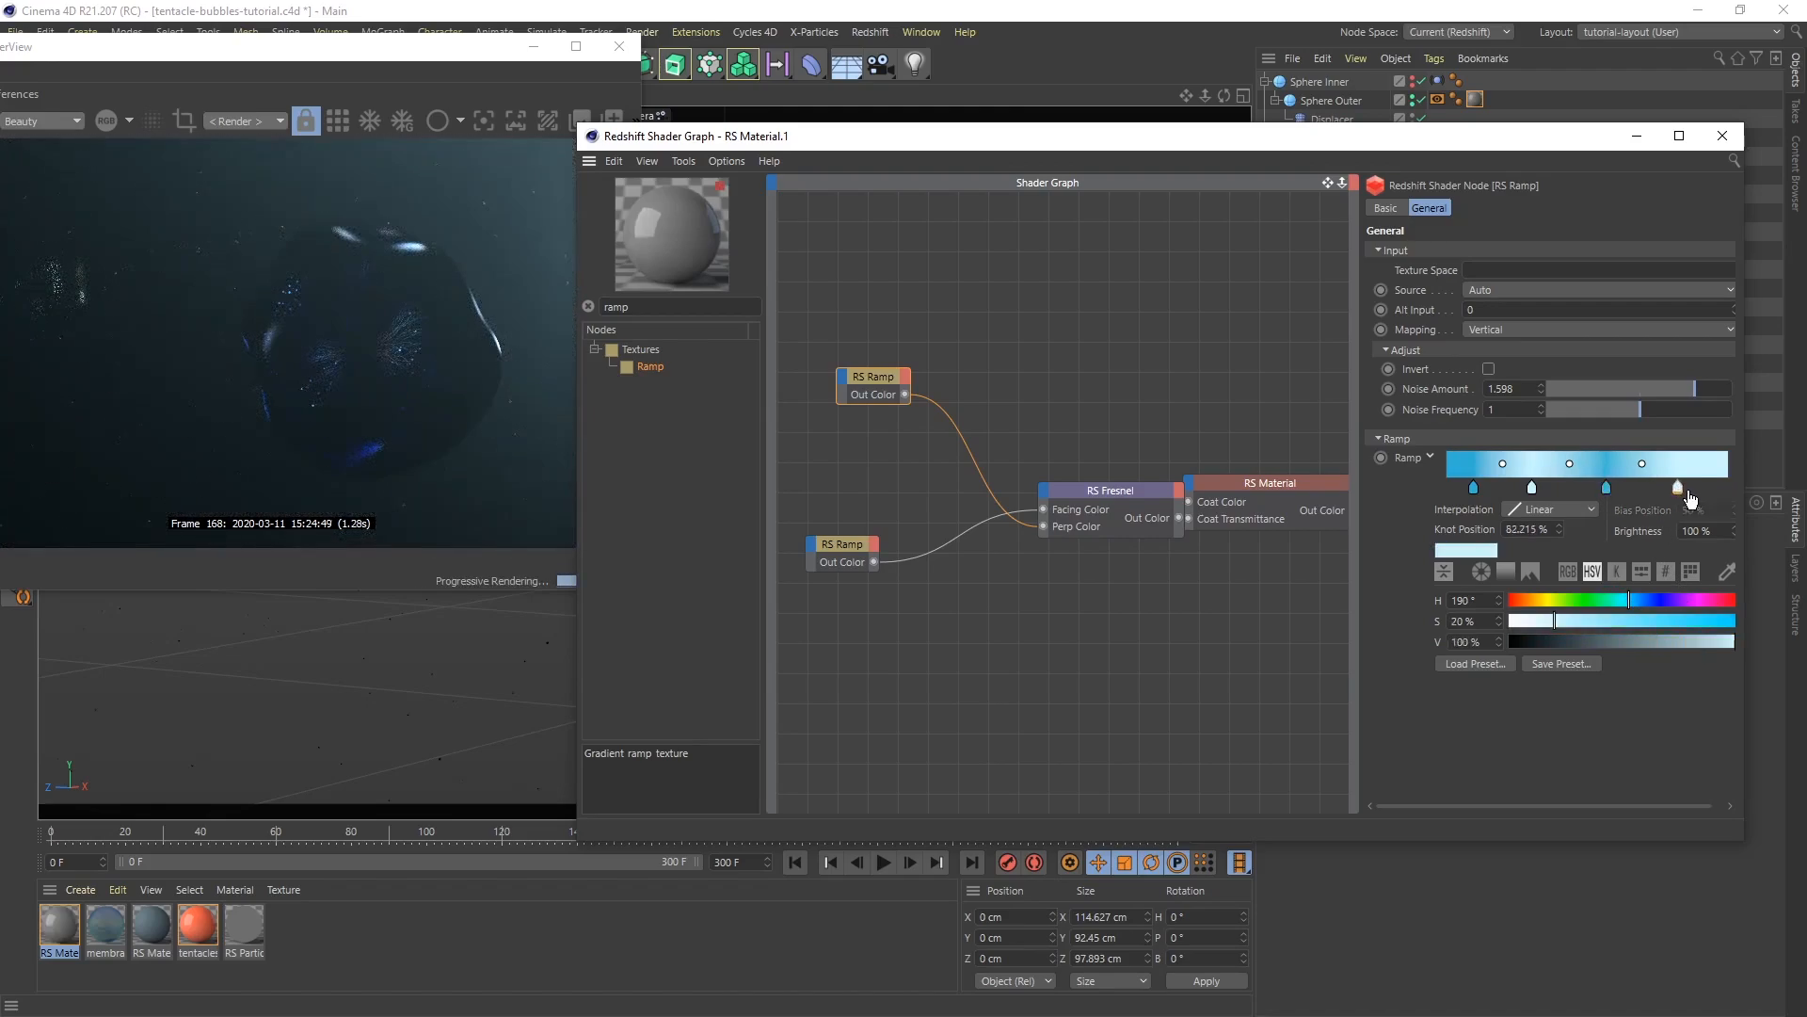
left_click(1727, 641)
left_click(1542, 621)
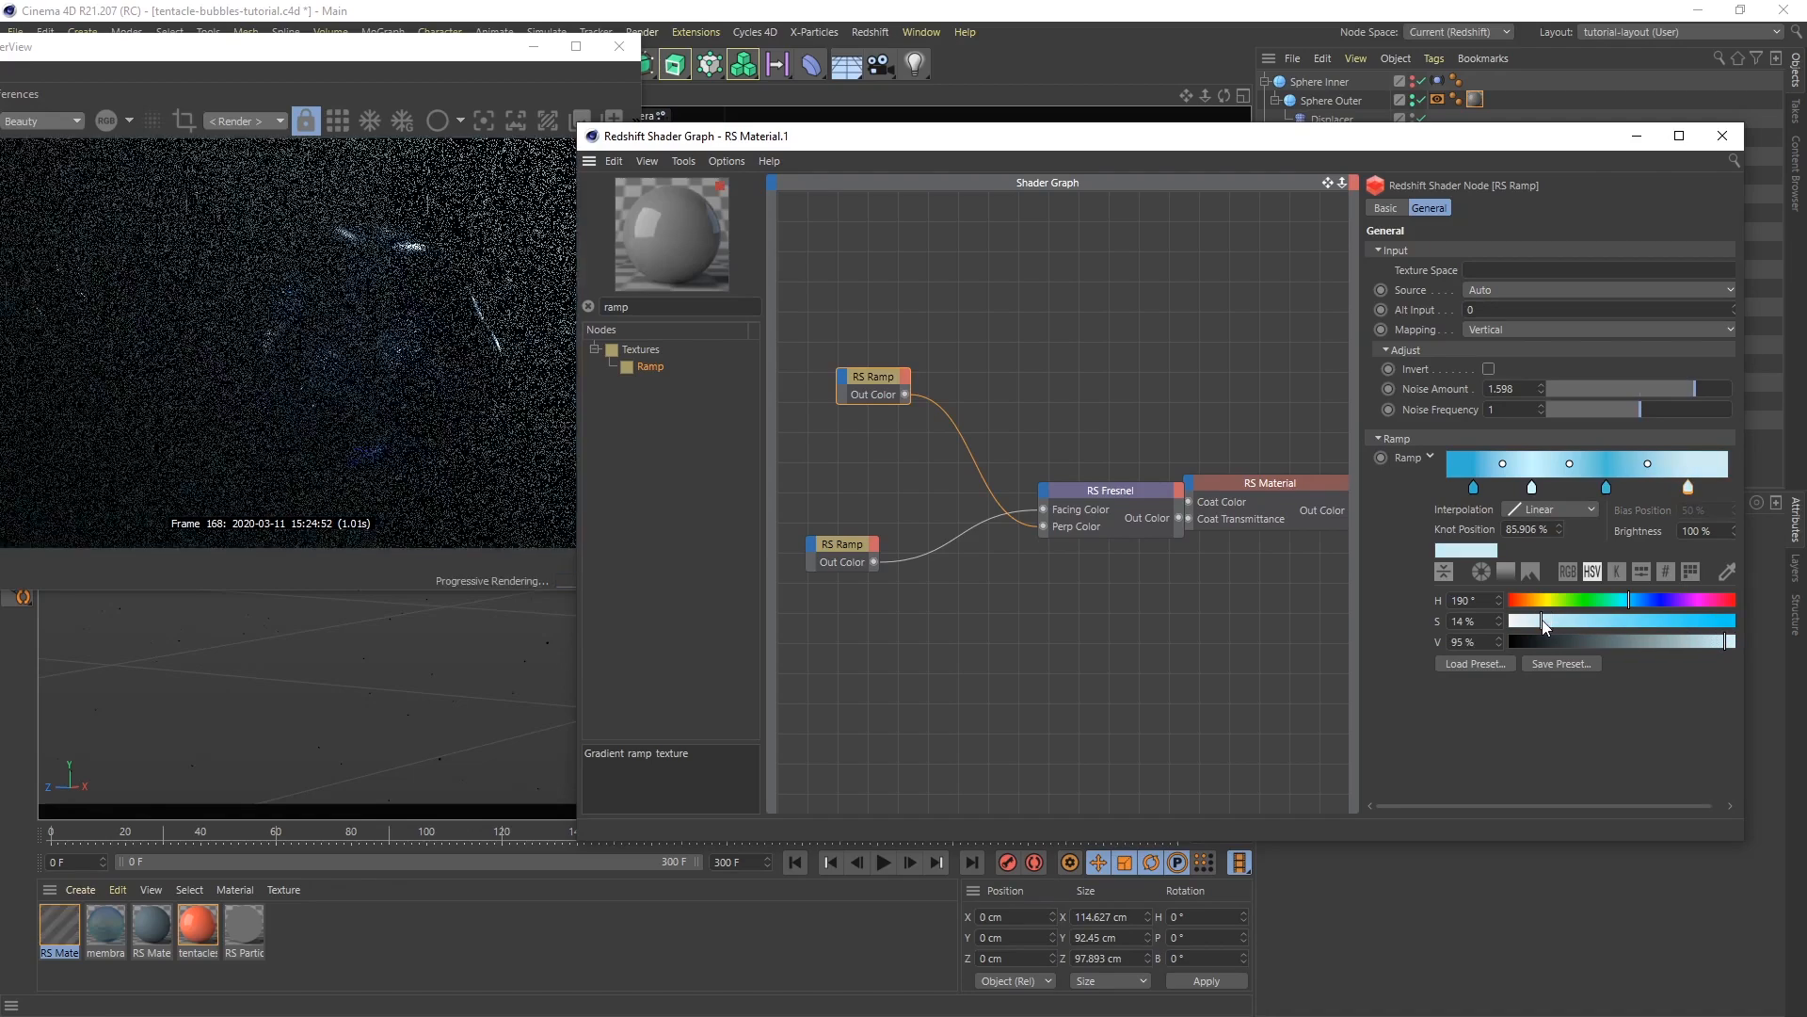
Double the second ramp's knots again and recolour the blue knot at about 56% to teal (H 176°, S 86%)
right_click(1571, 489)
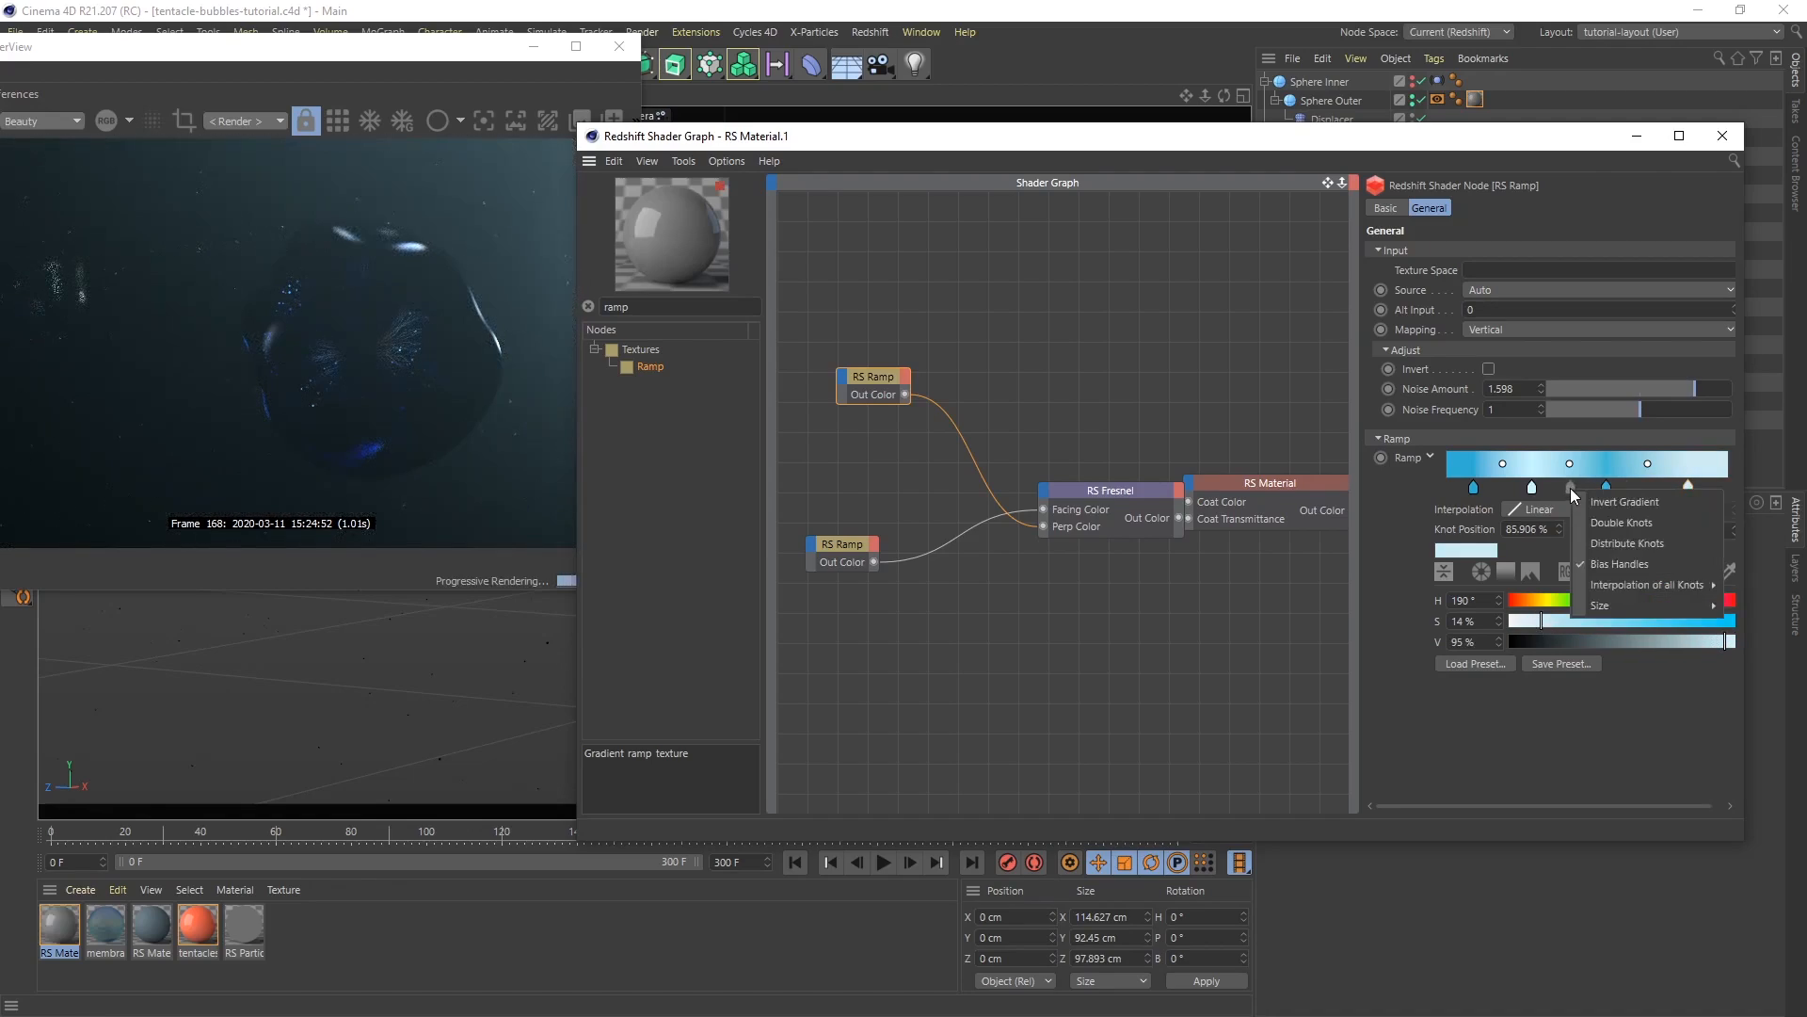
left_click(1598, 523)
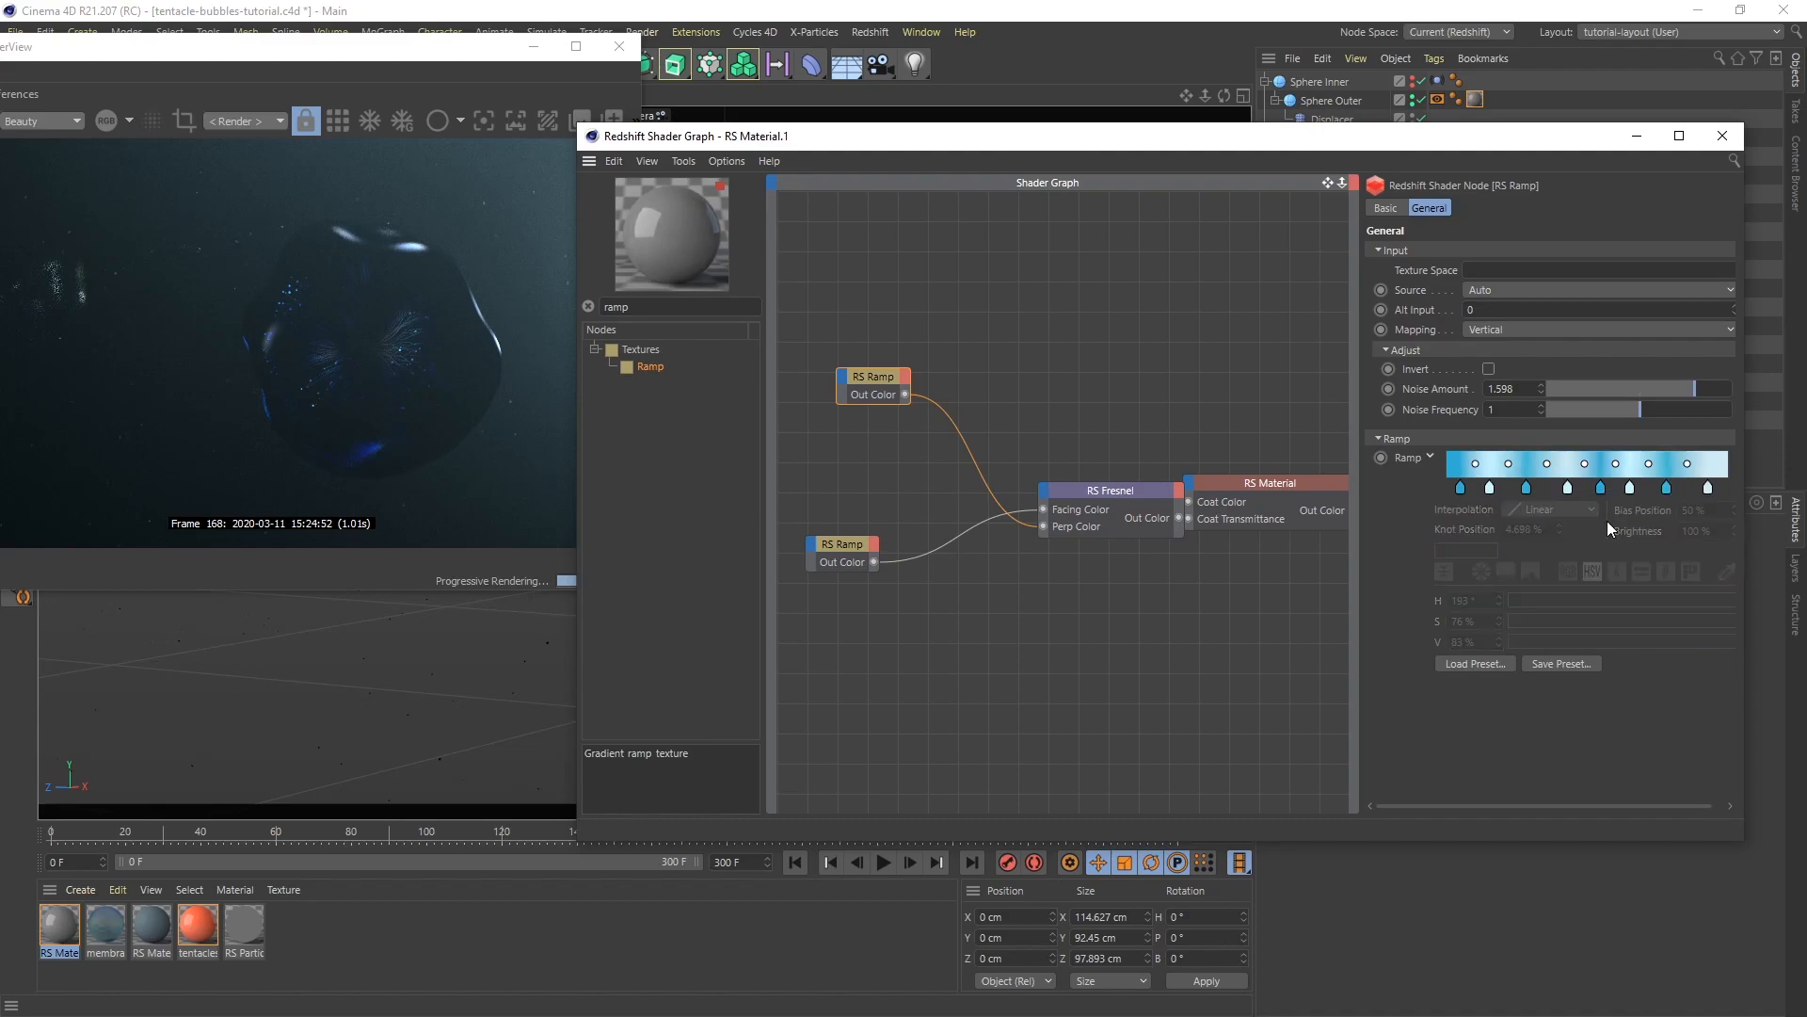
left_click(1538, 487)
left_click(1602, 486)
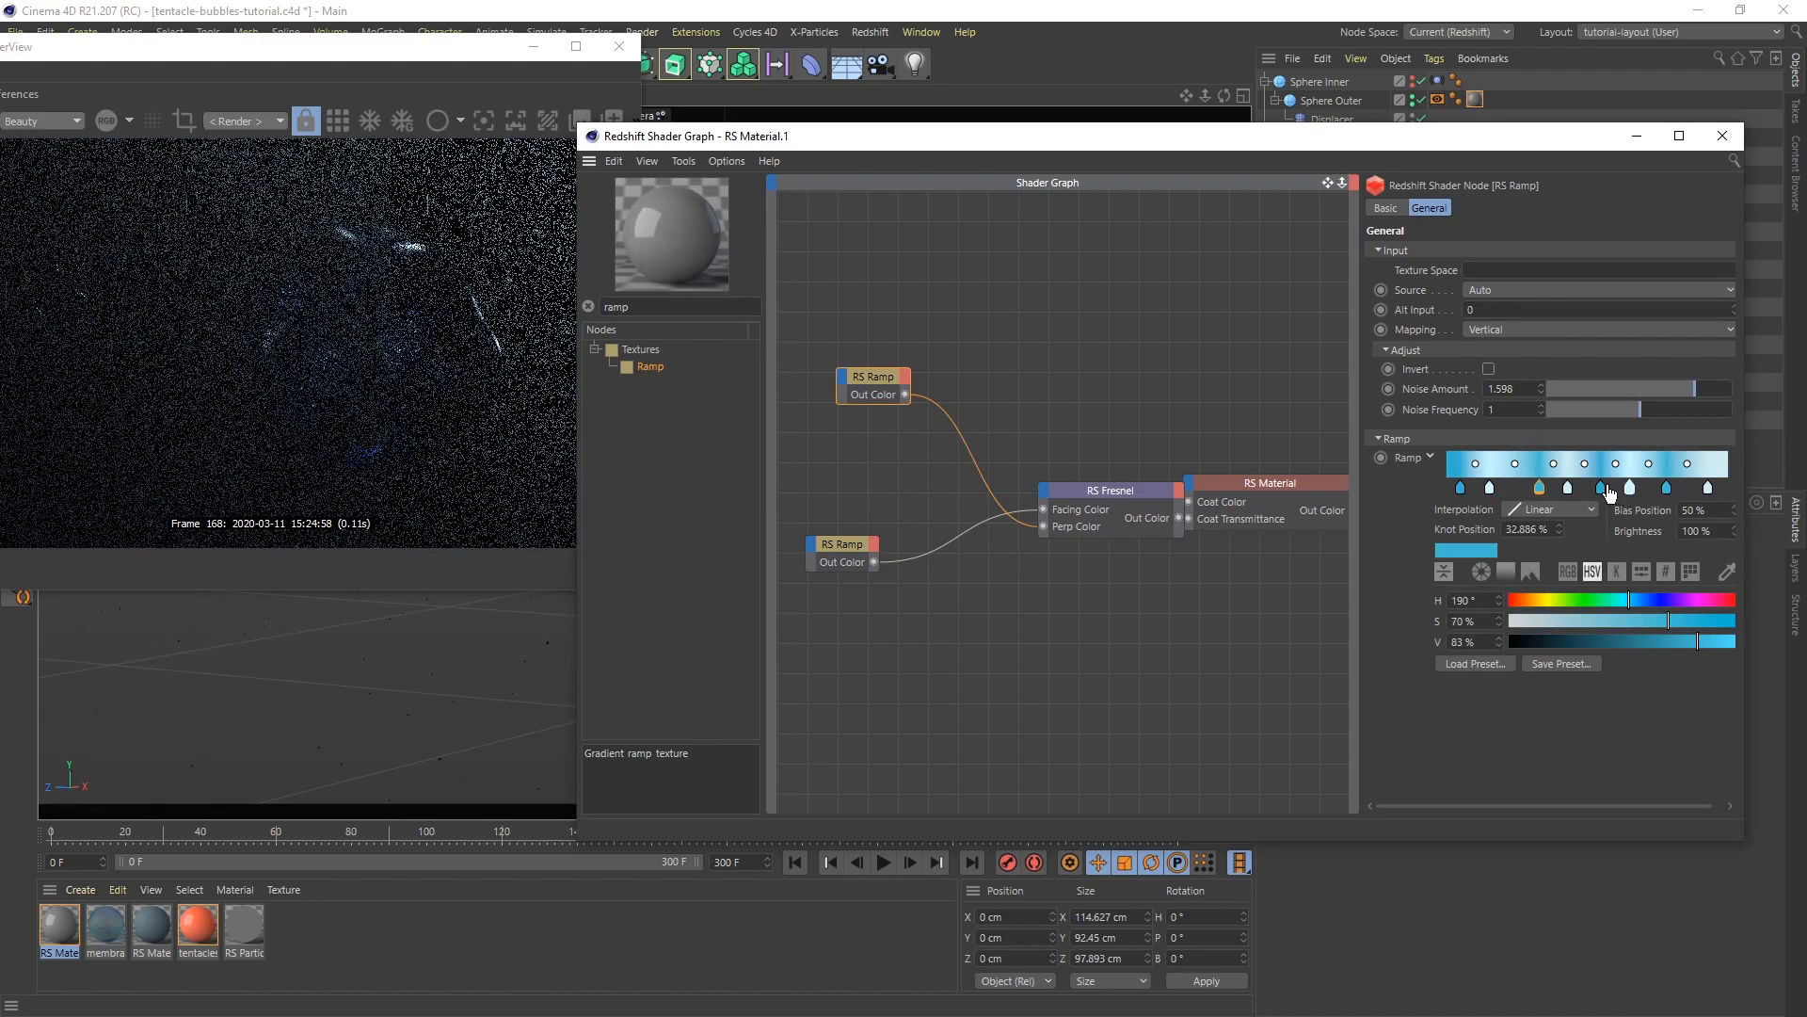
mouse_move(1625, 603)
left_mouse_down()
mouse_move(1704, 620)
mouse_move(1621, 599)
left_mouse_up()
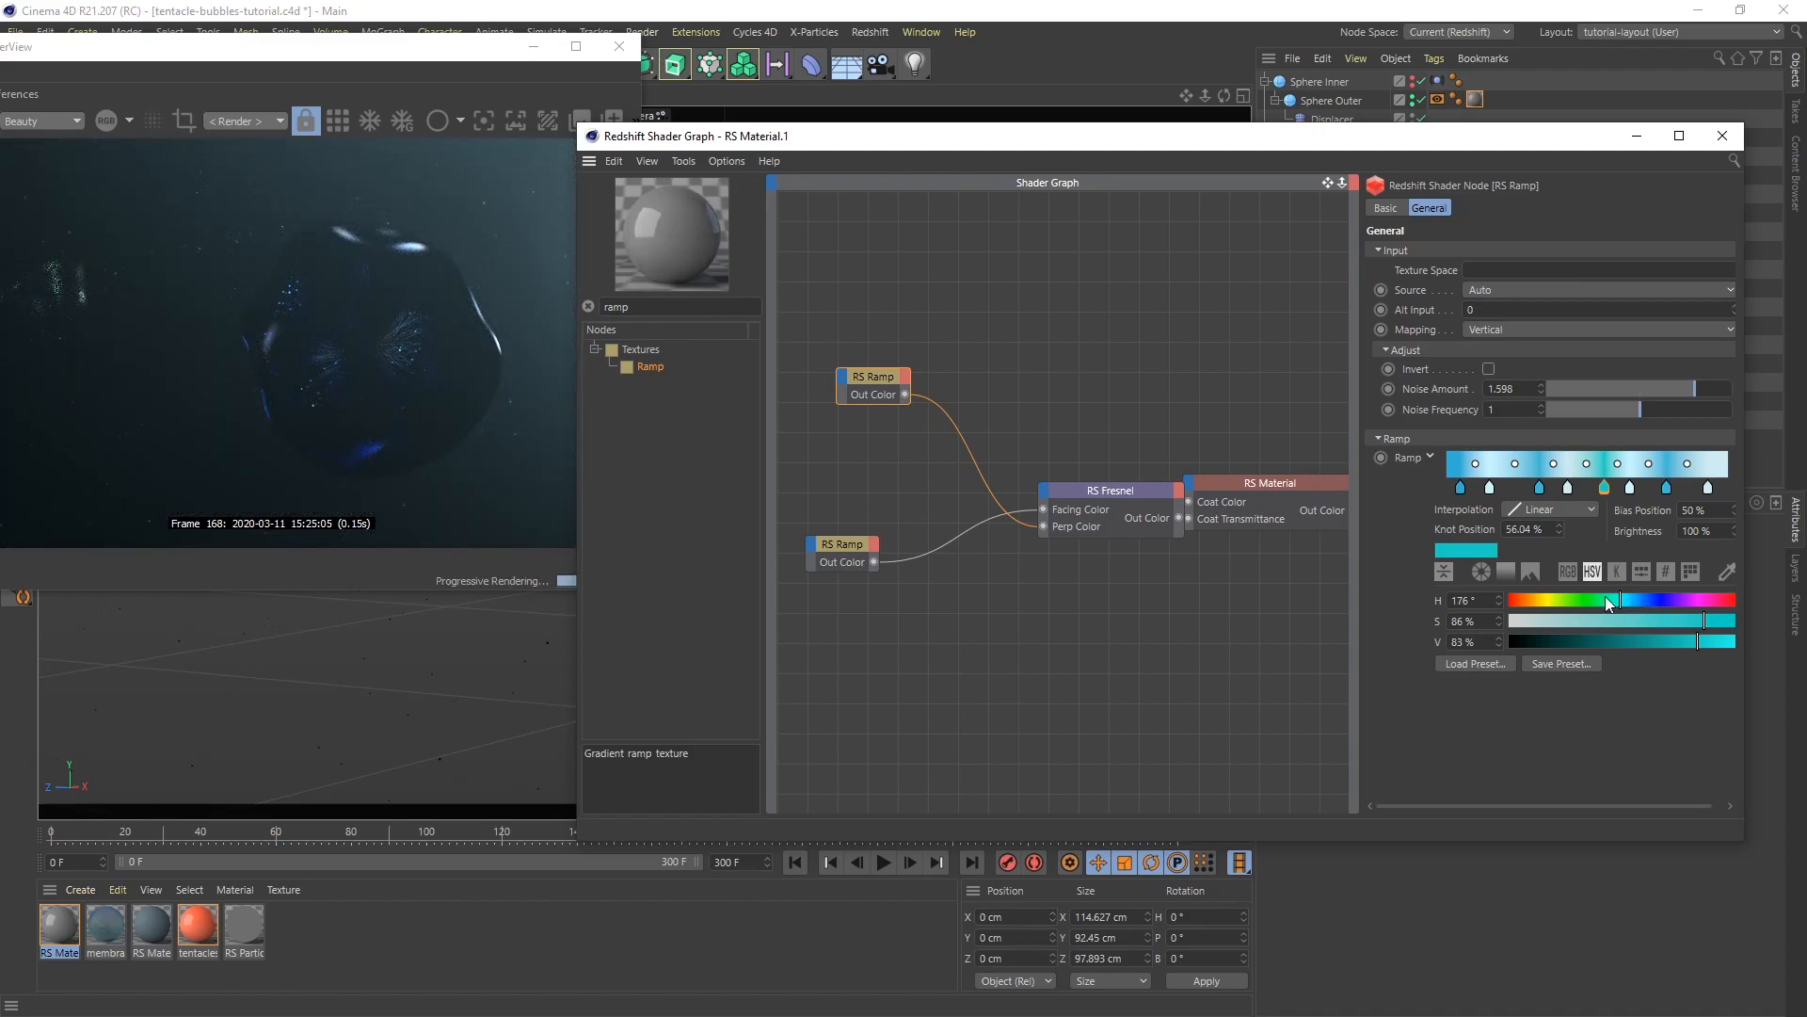
Set the RS Fresnel's curve falloff to 0.05 and the RS Material's coating thickness to 0.2
left_click(1137, 489)
left_click_drag(1137, 489, 1105, 473)
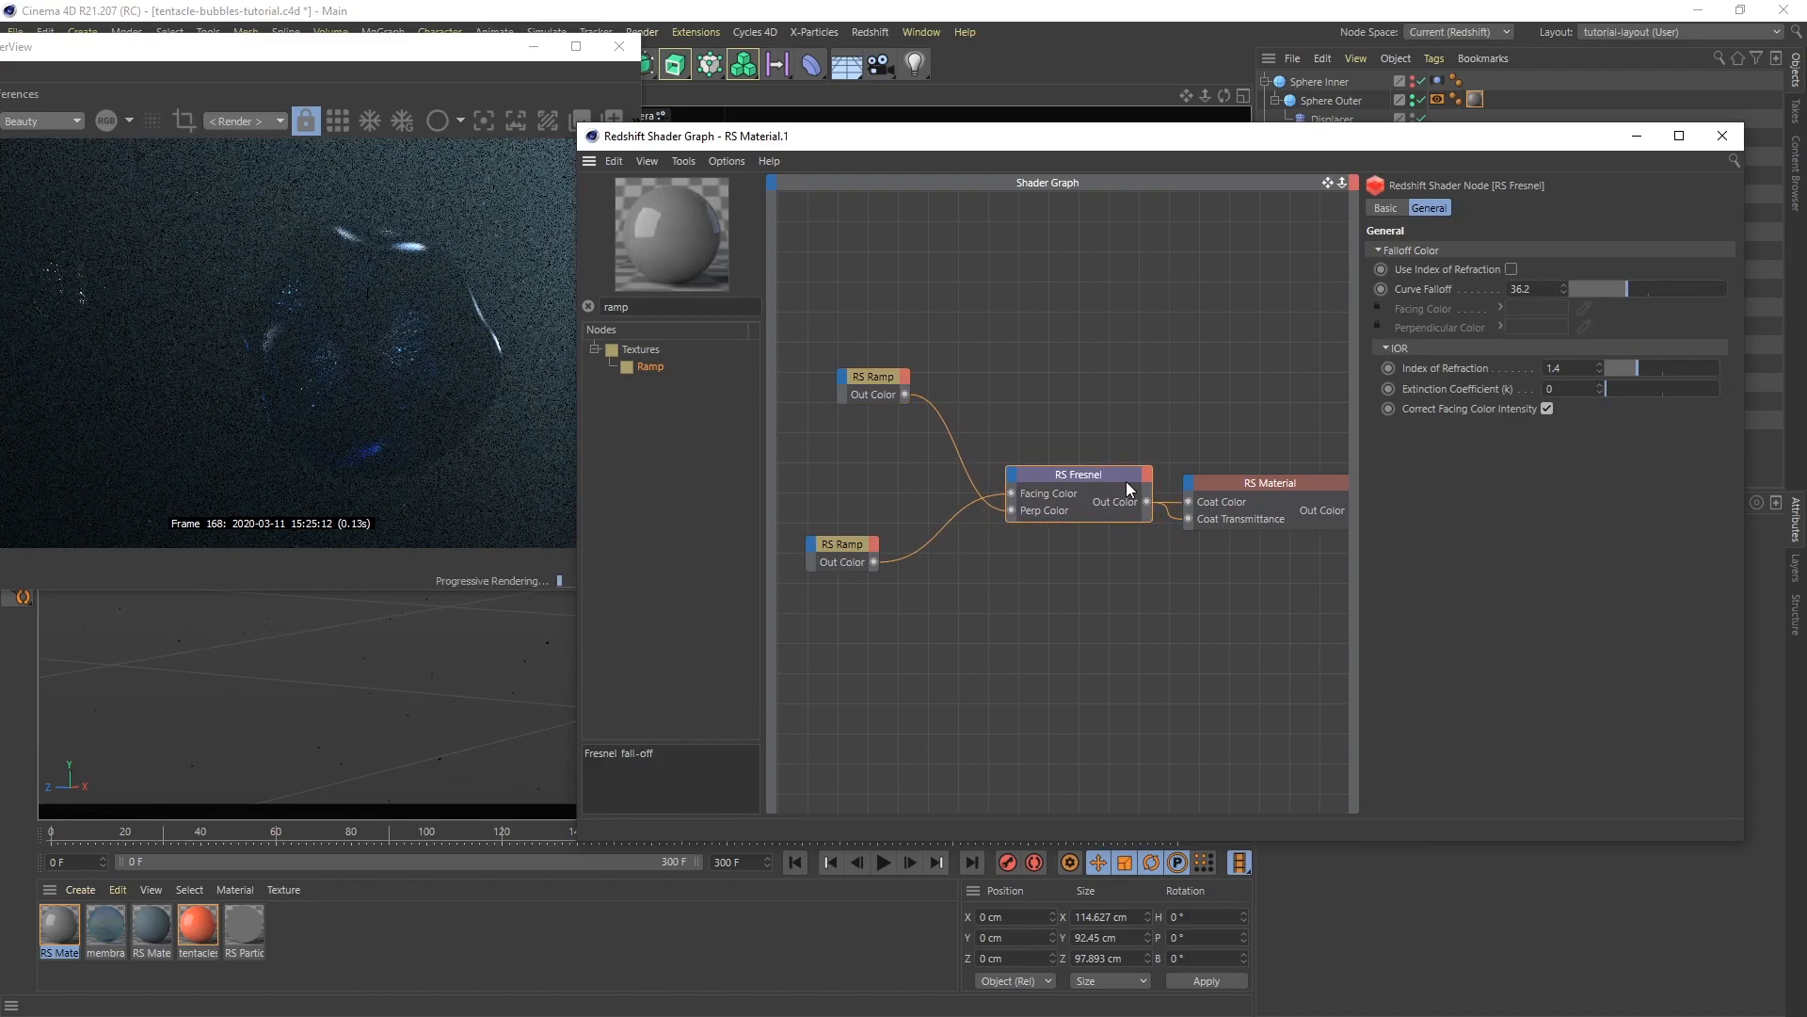
left_click_drag(1562, 289, 1457, 286)
type("5")
key("Return")
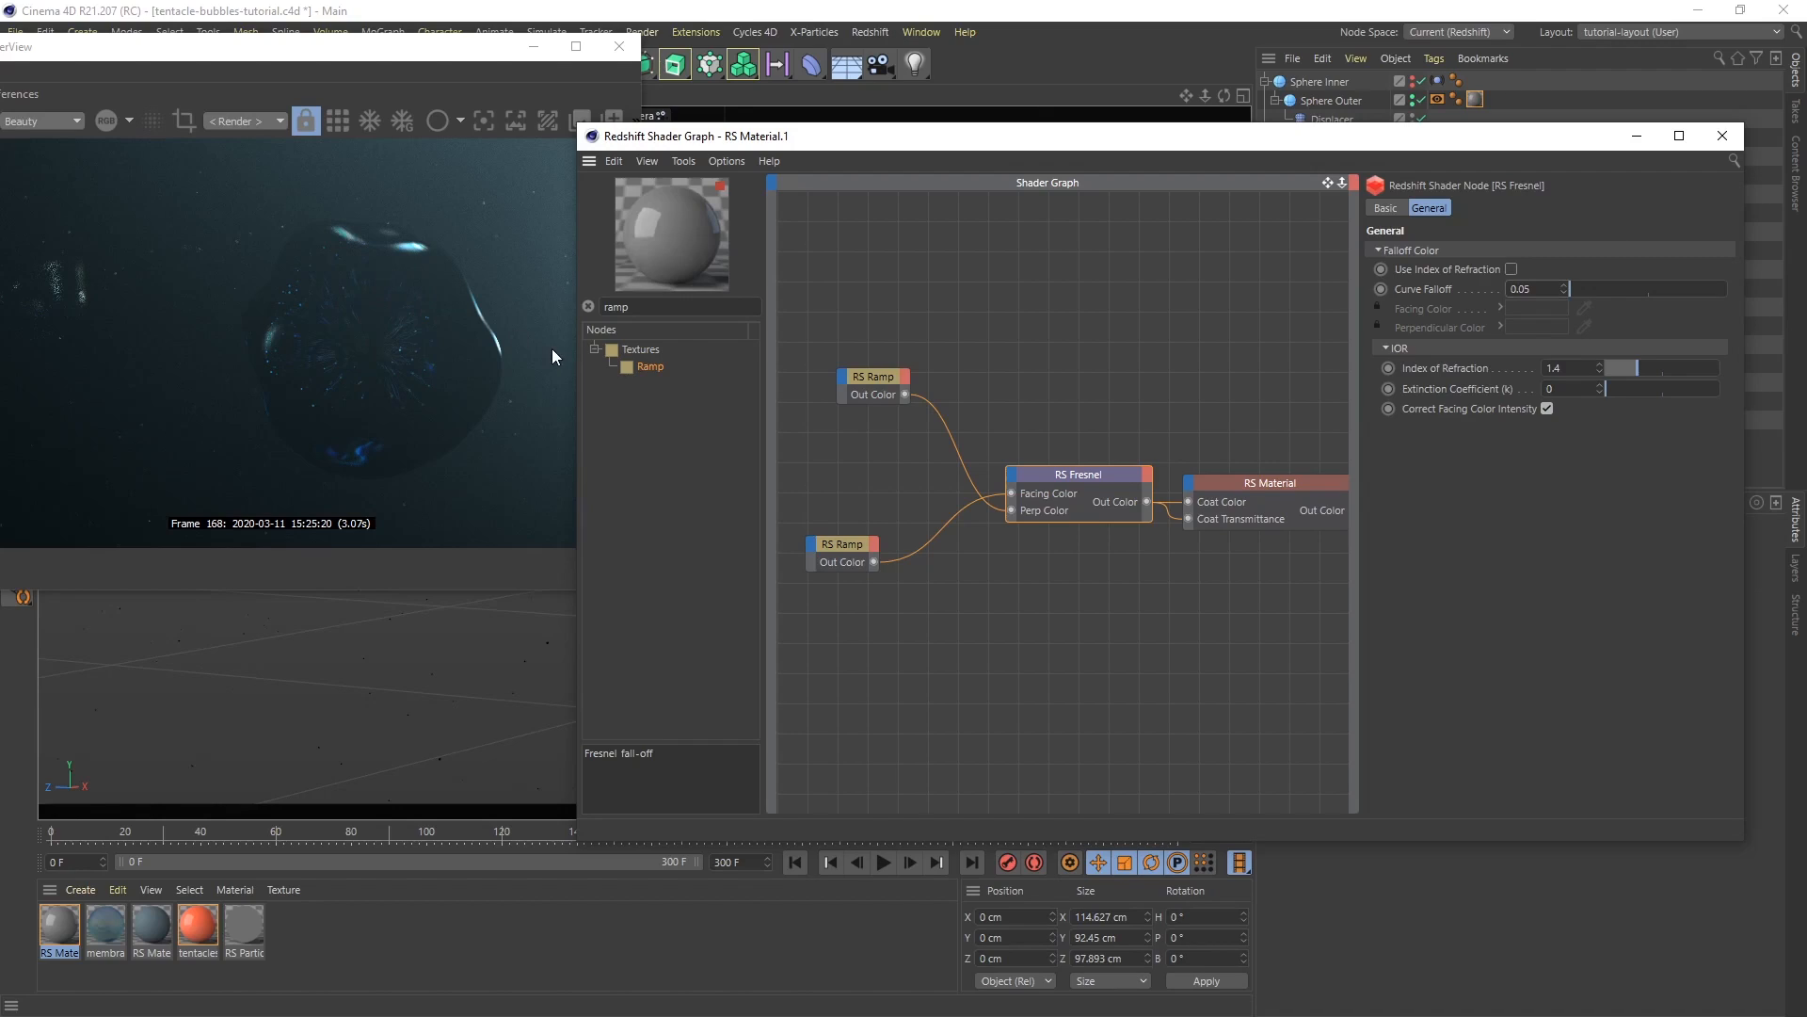
left_click(1276, 483)
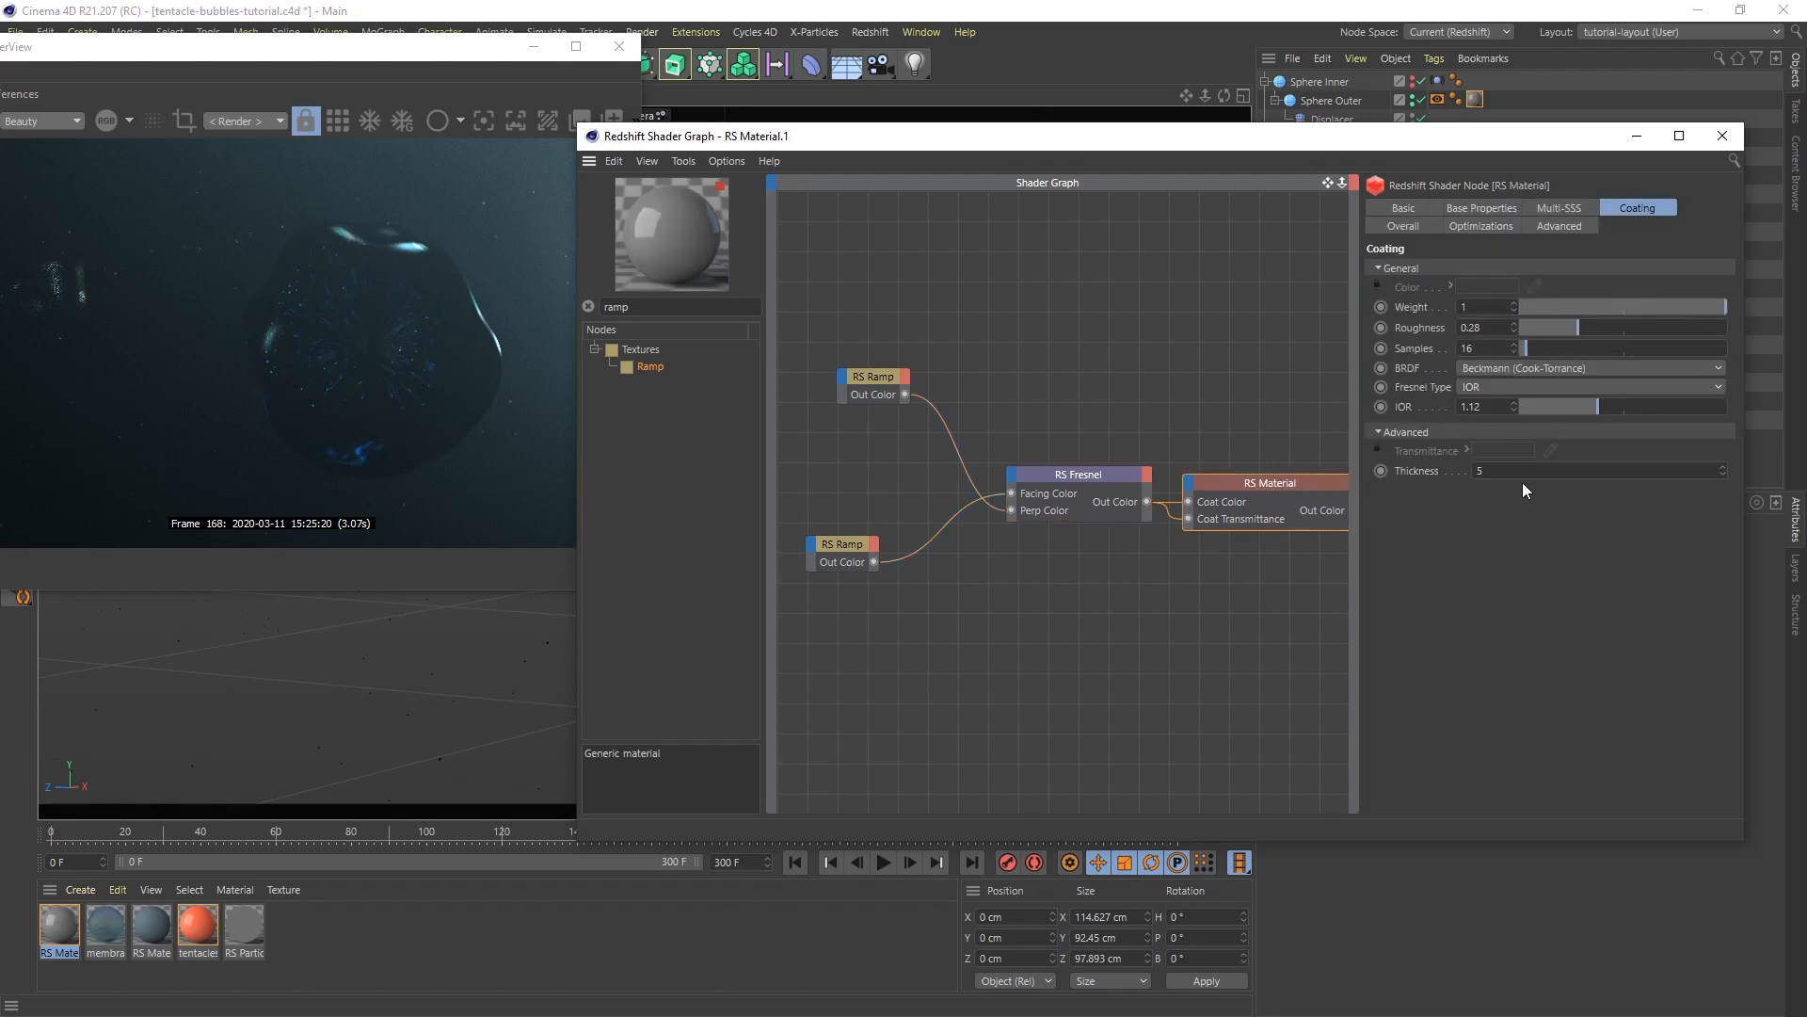
double_click(1494, 471)
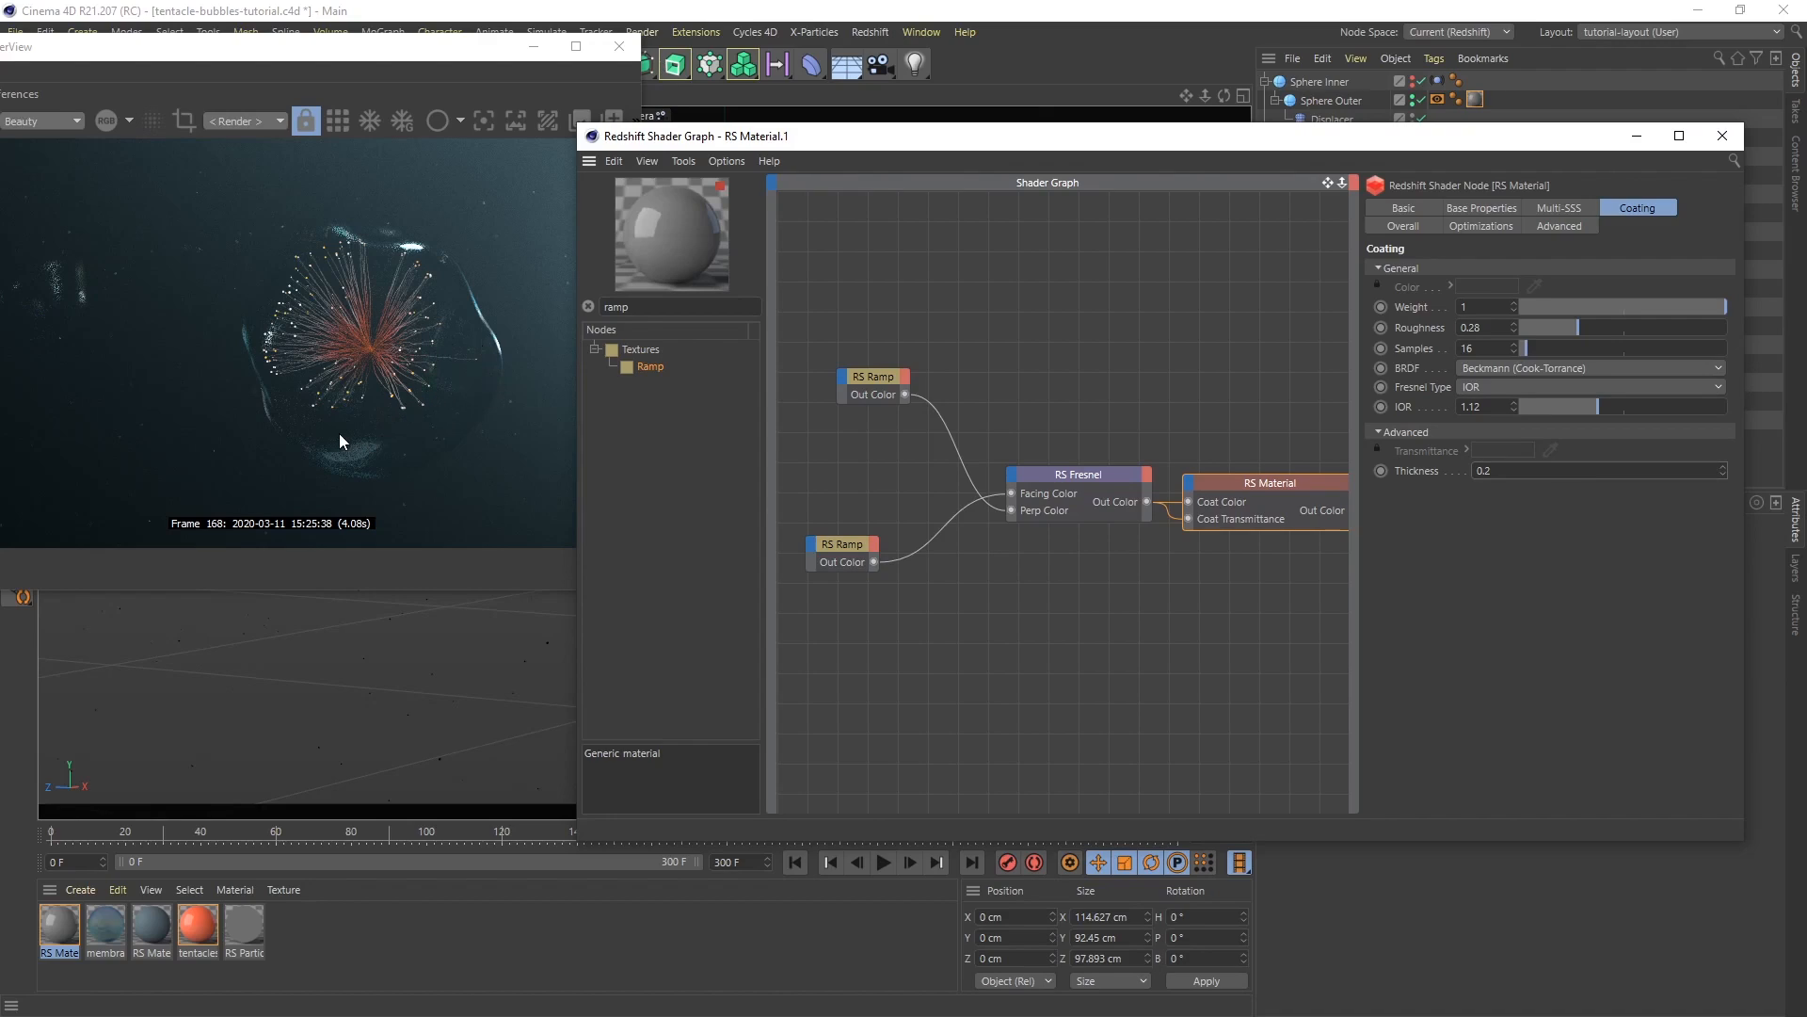
Tidy the shader graph by repositioning the facing-colour Ramp, RS Fresnel and RS Material nodes, and show the RS Material's base properties
left_click_drag(850, 543, 862, 460)
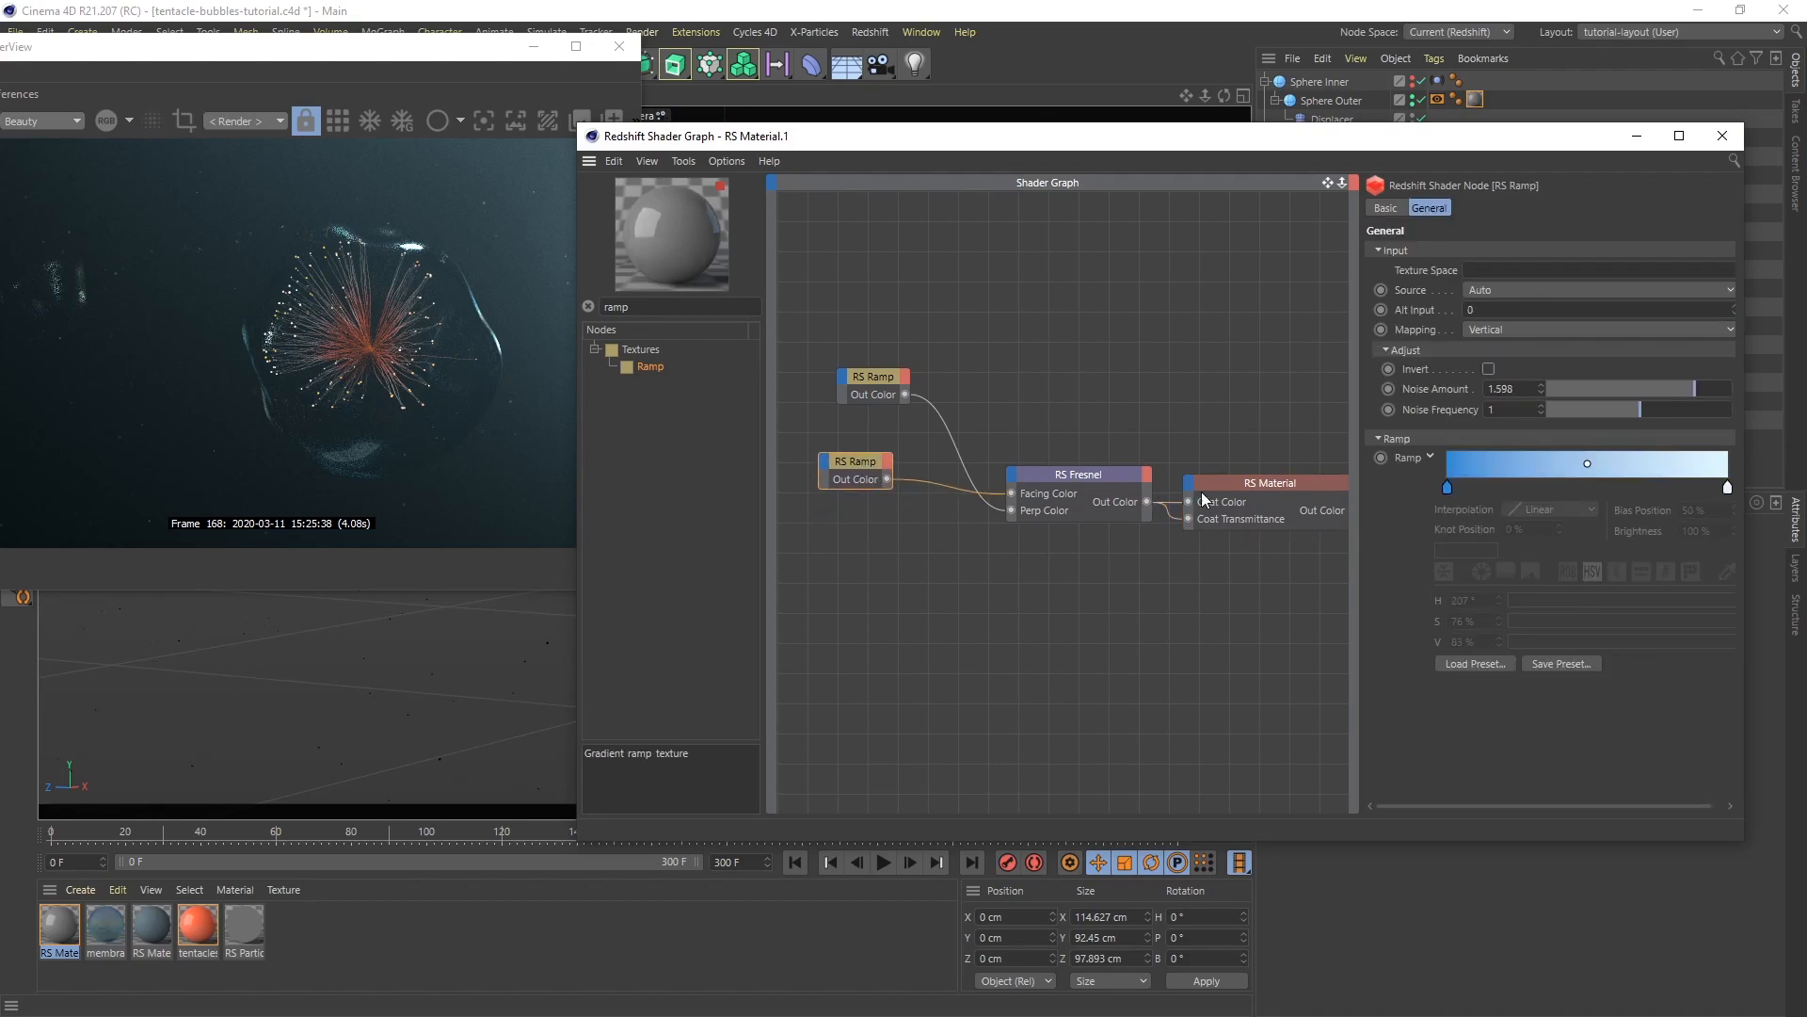
left_click_drag(1252, 482, 1220, 565)
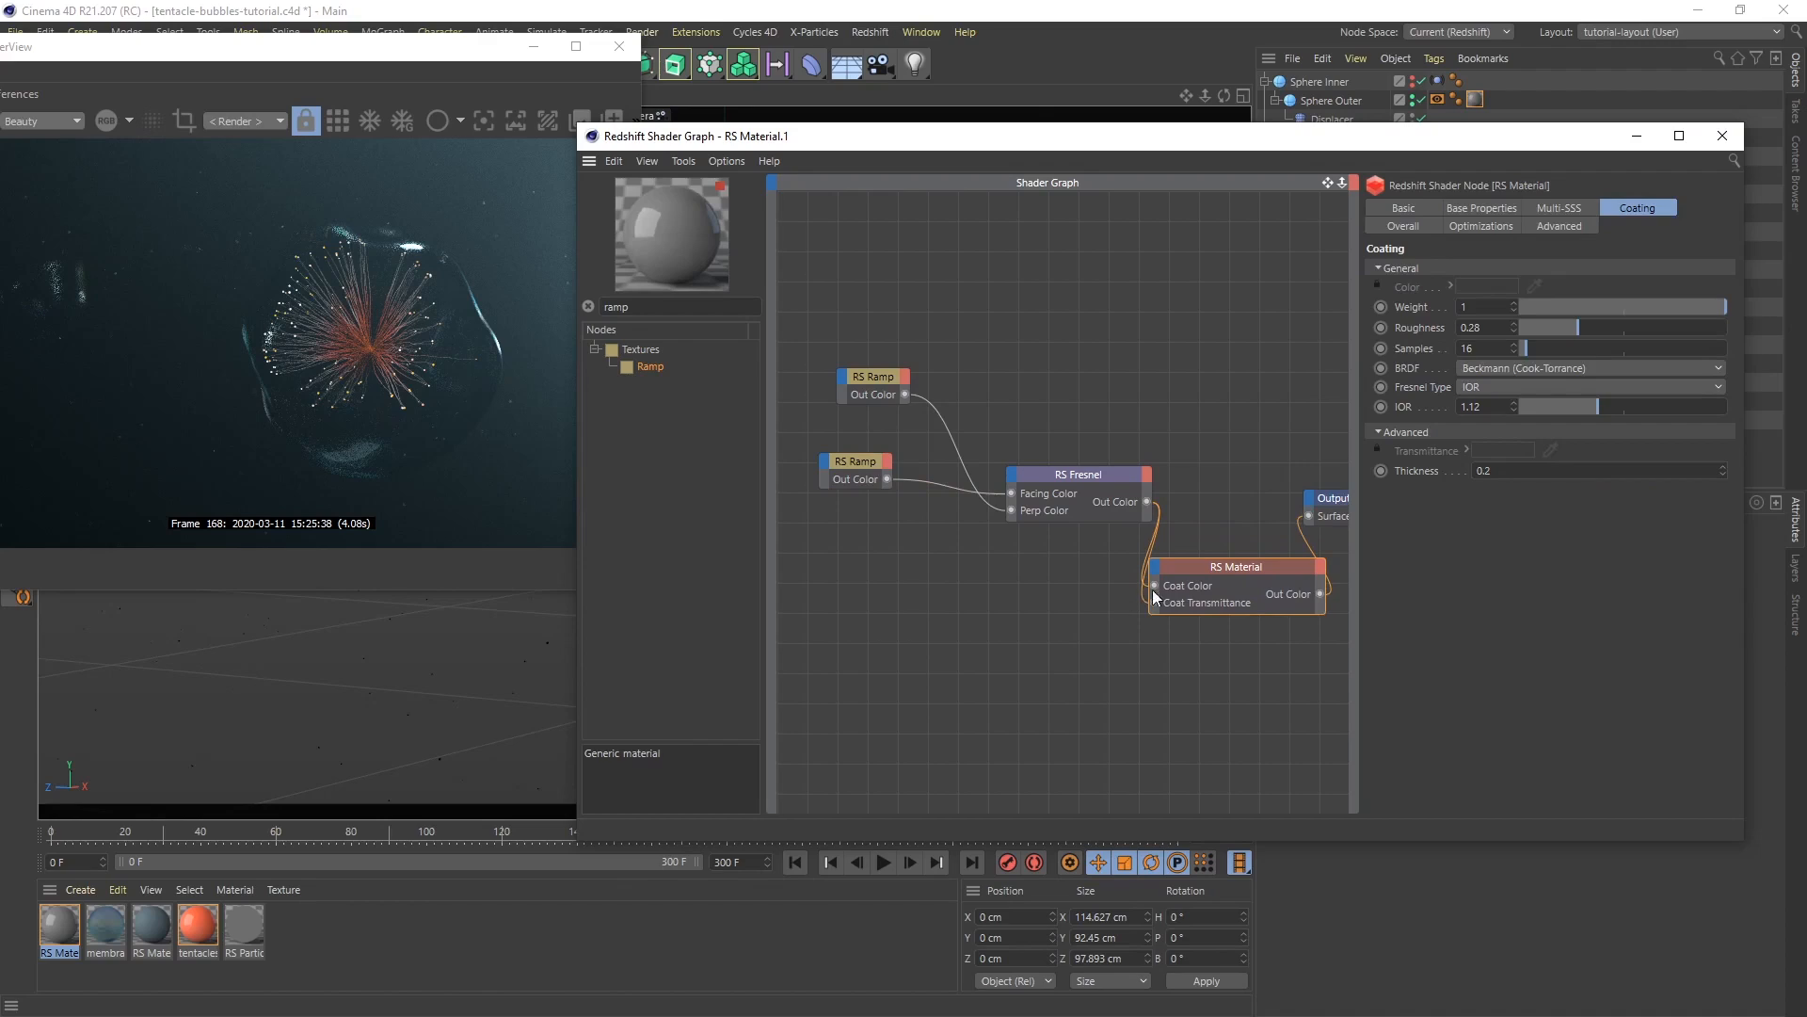
left_click_drag(1092, 476, 1049, 443)
left_click_drag(1198, 566, 1180, 552)
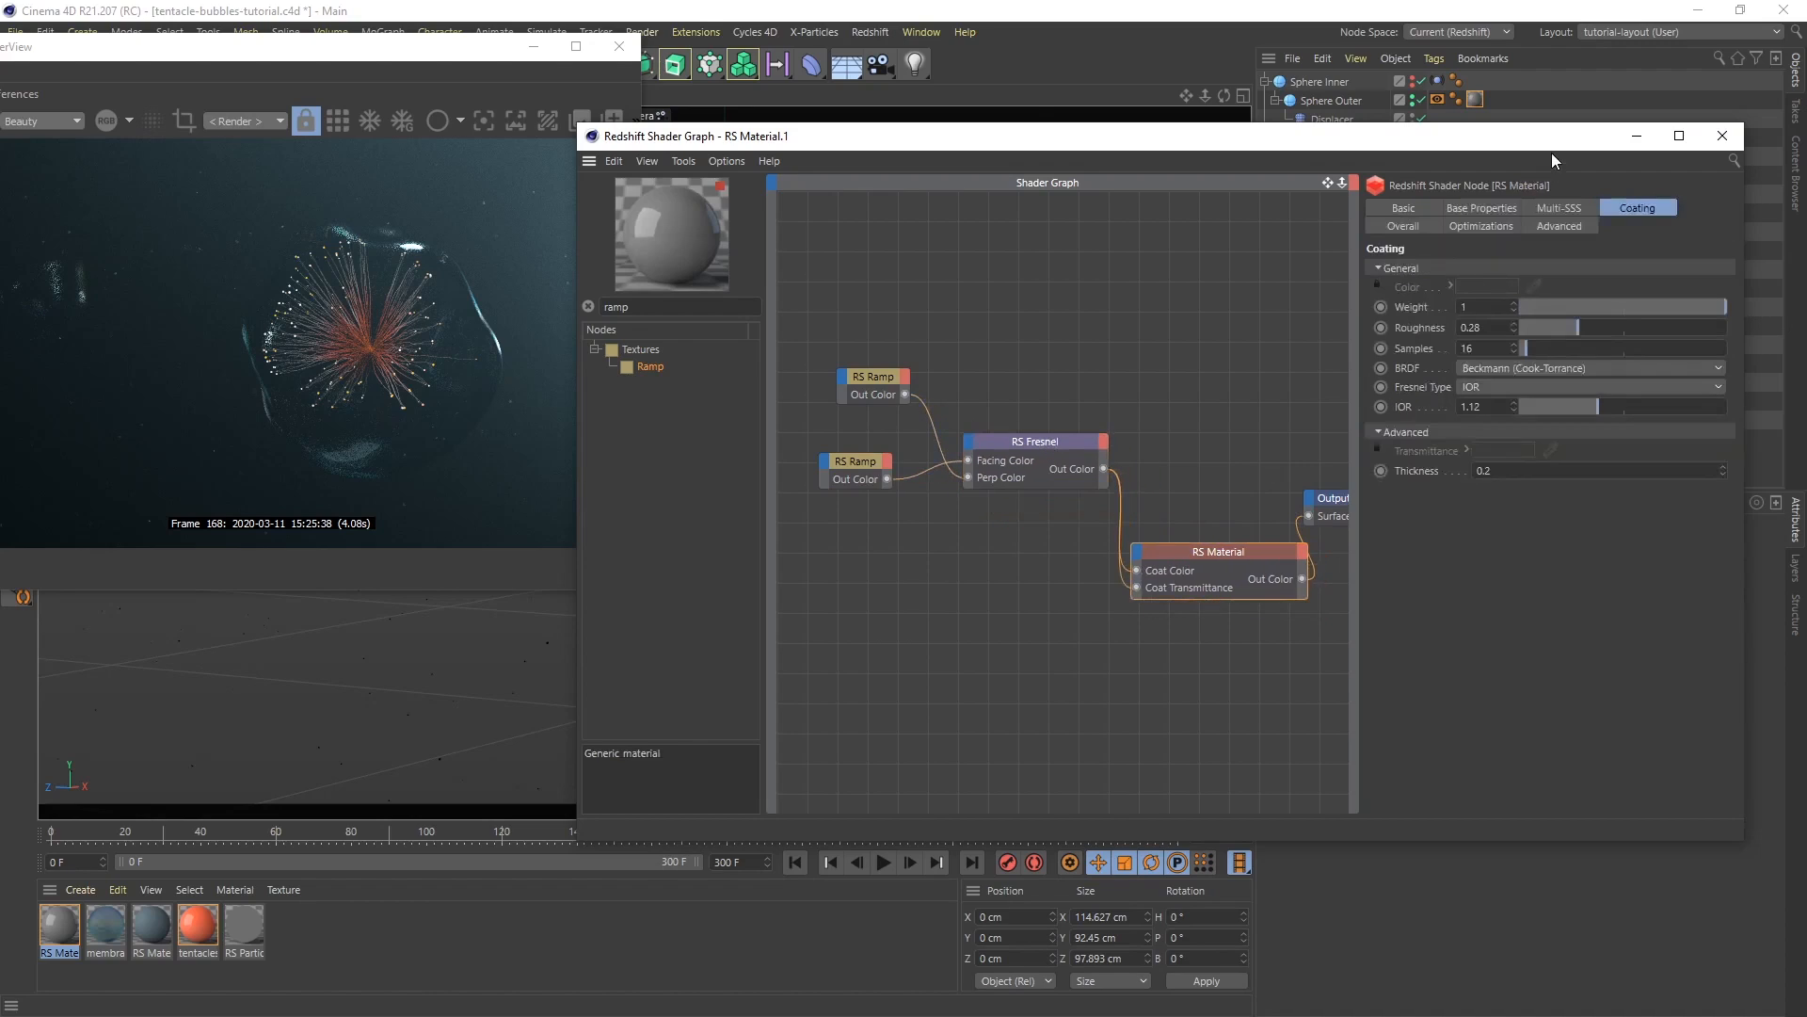
left_click(1484, 207)
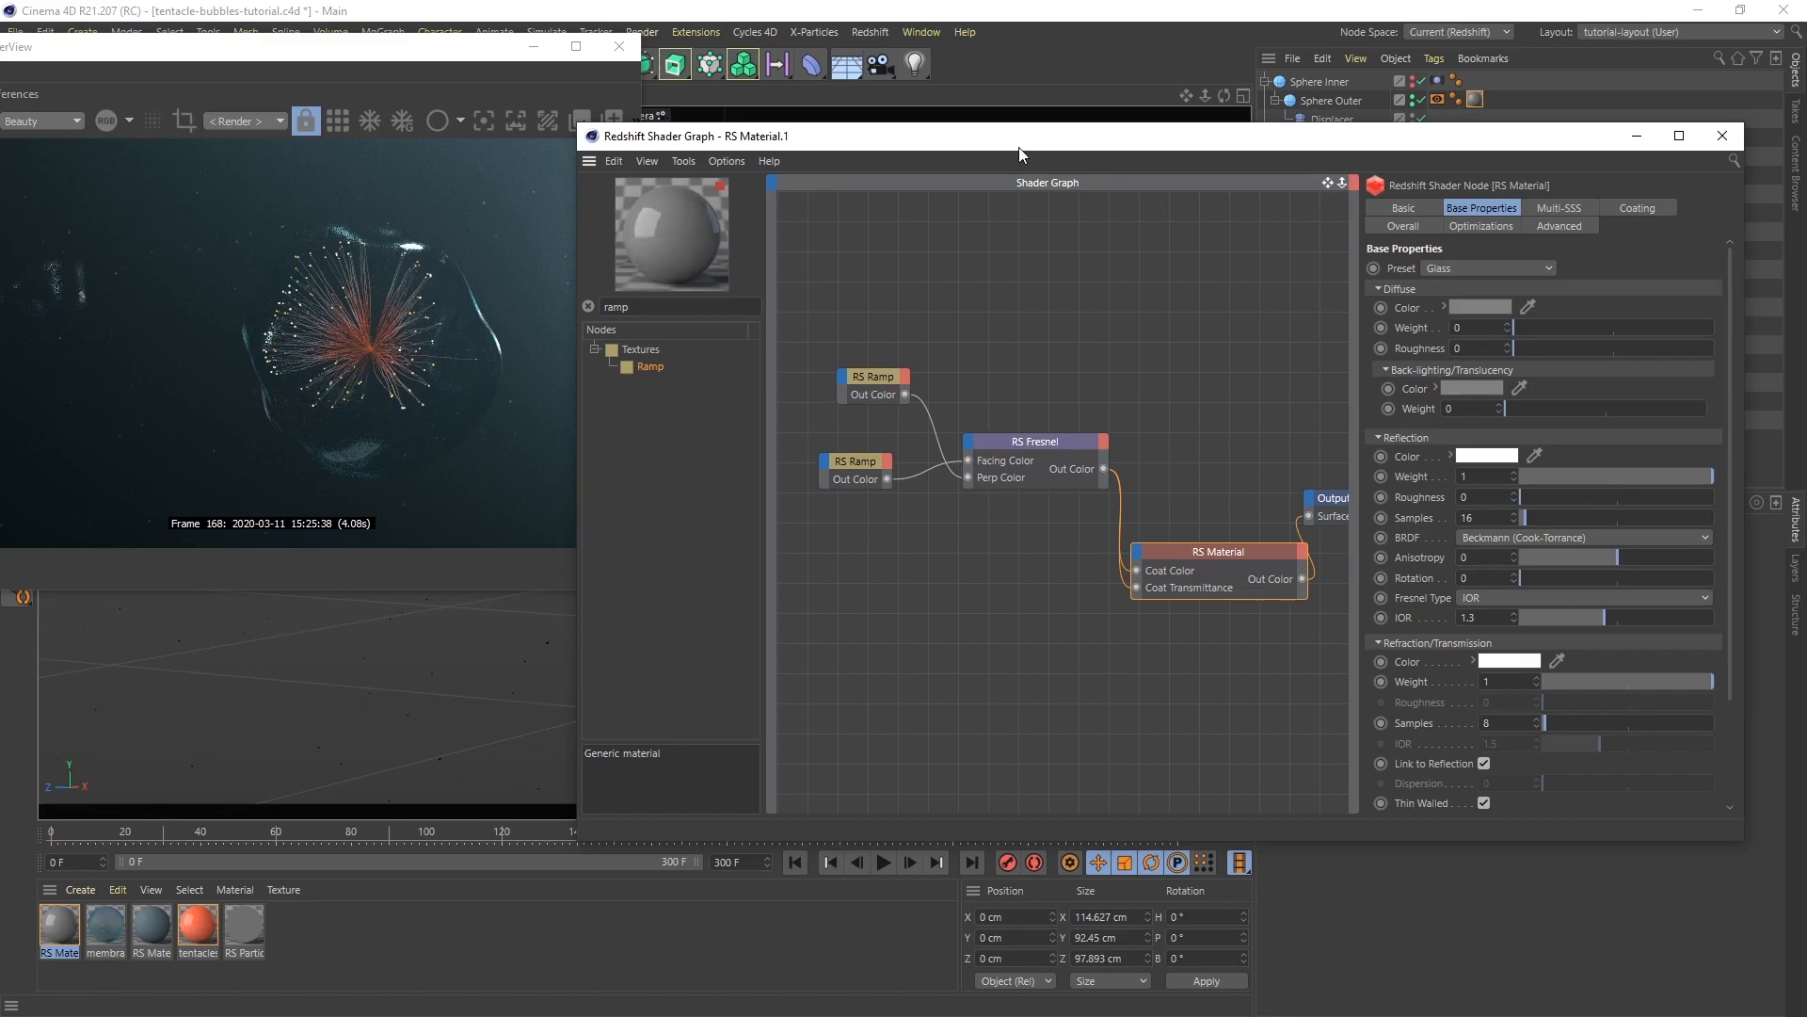
Rewind the timeline to frame 0, move the Shader Graph and RenderView windows clear of the playback controls, and play the animation
left_click_drag(1023, 143, 1028, 57)
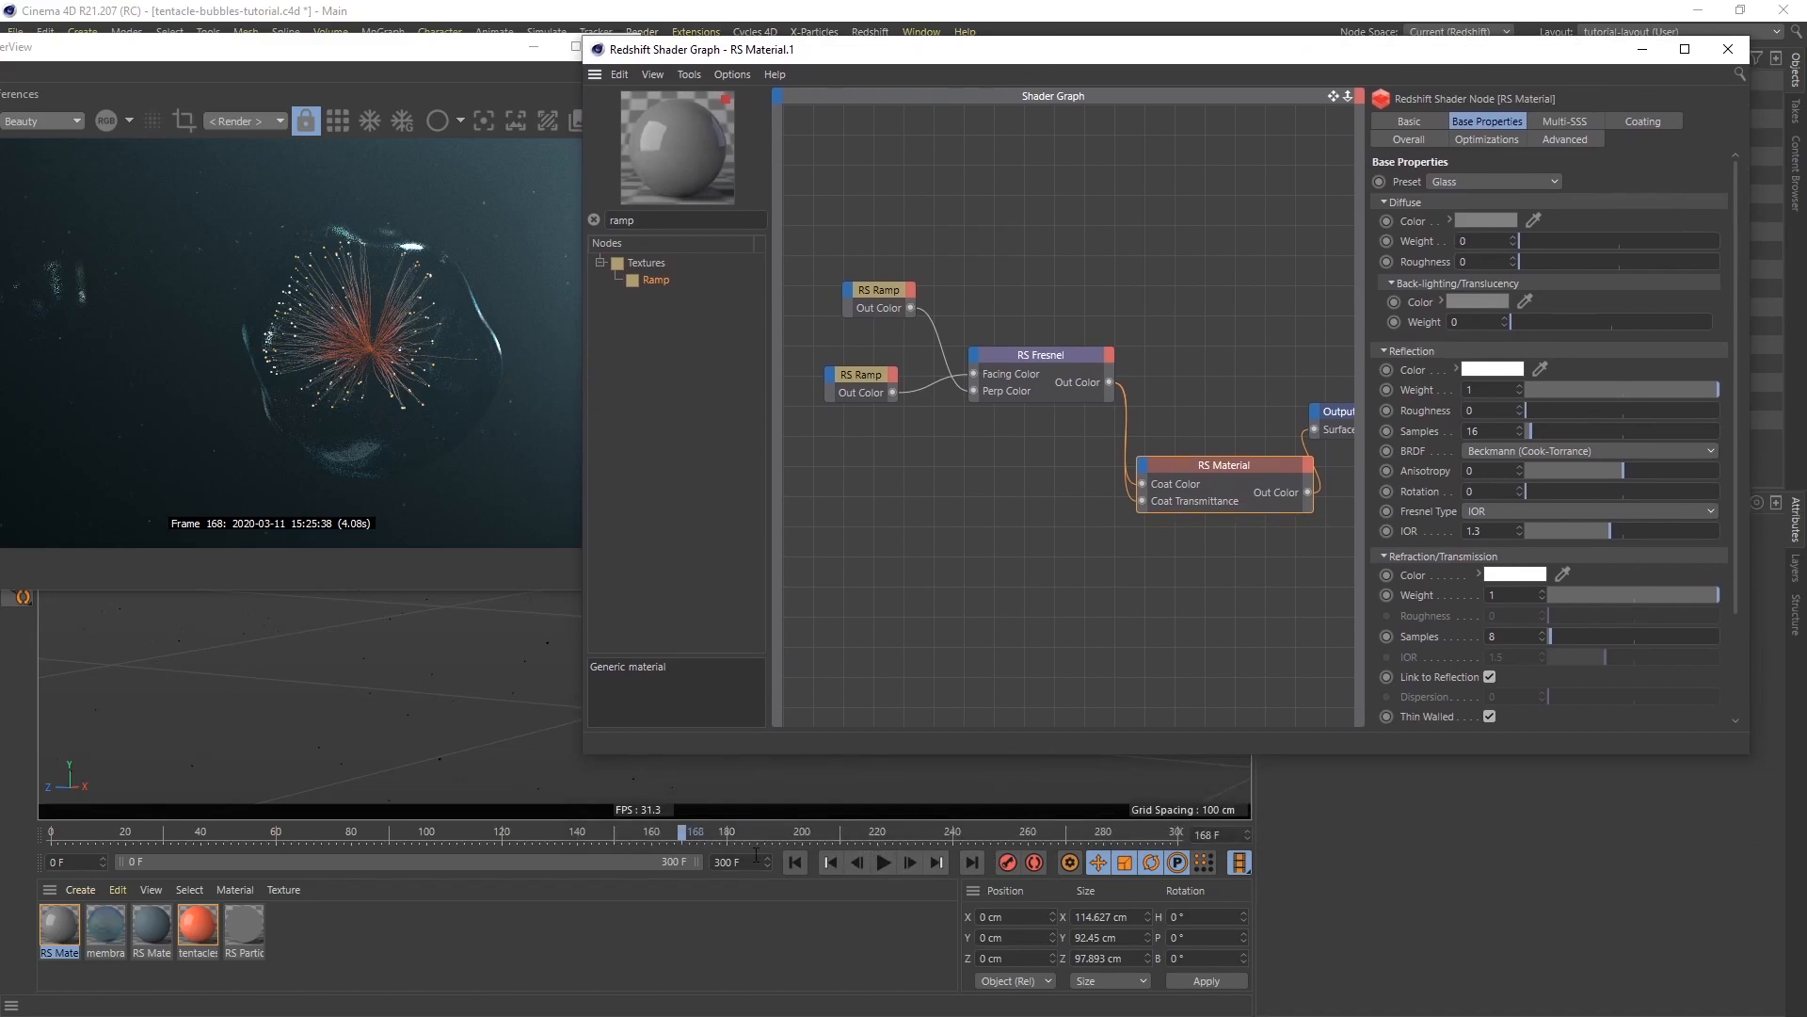
left_click(789, 862)
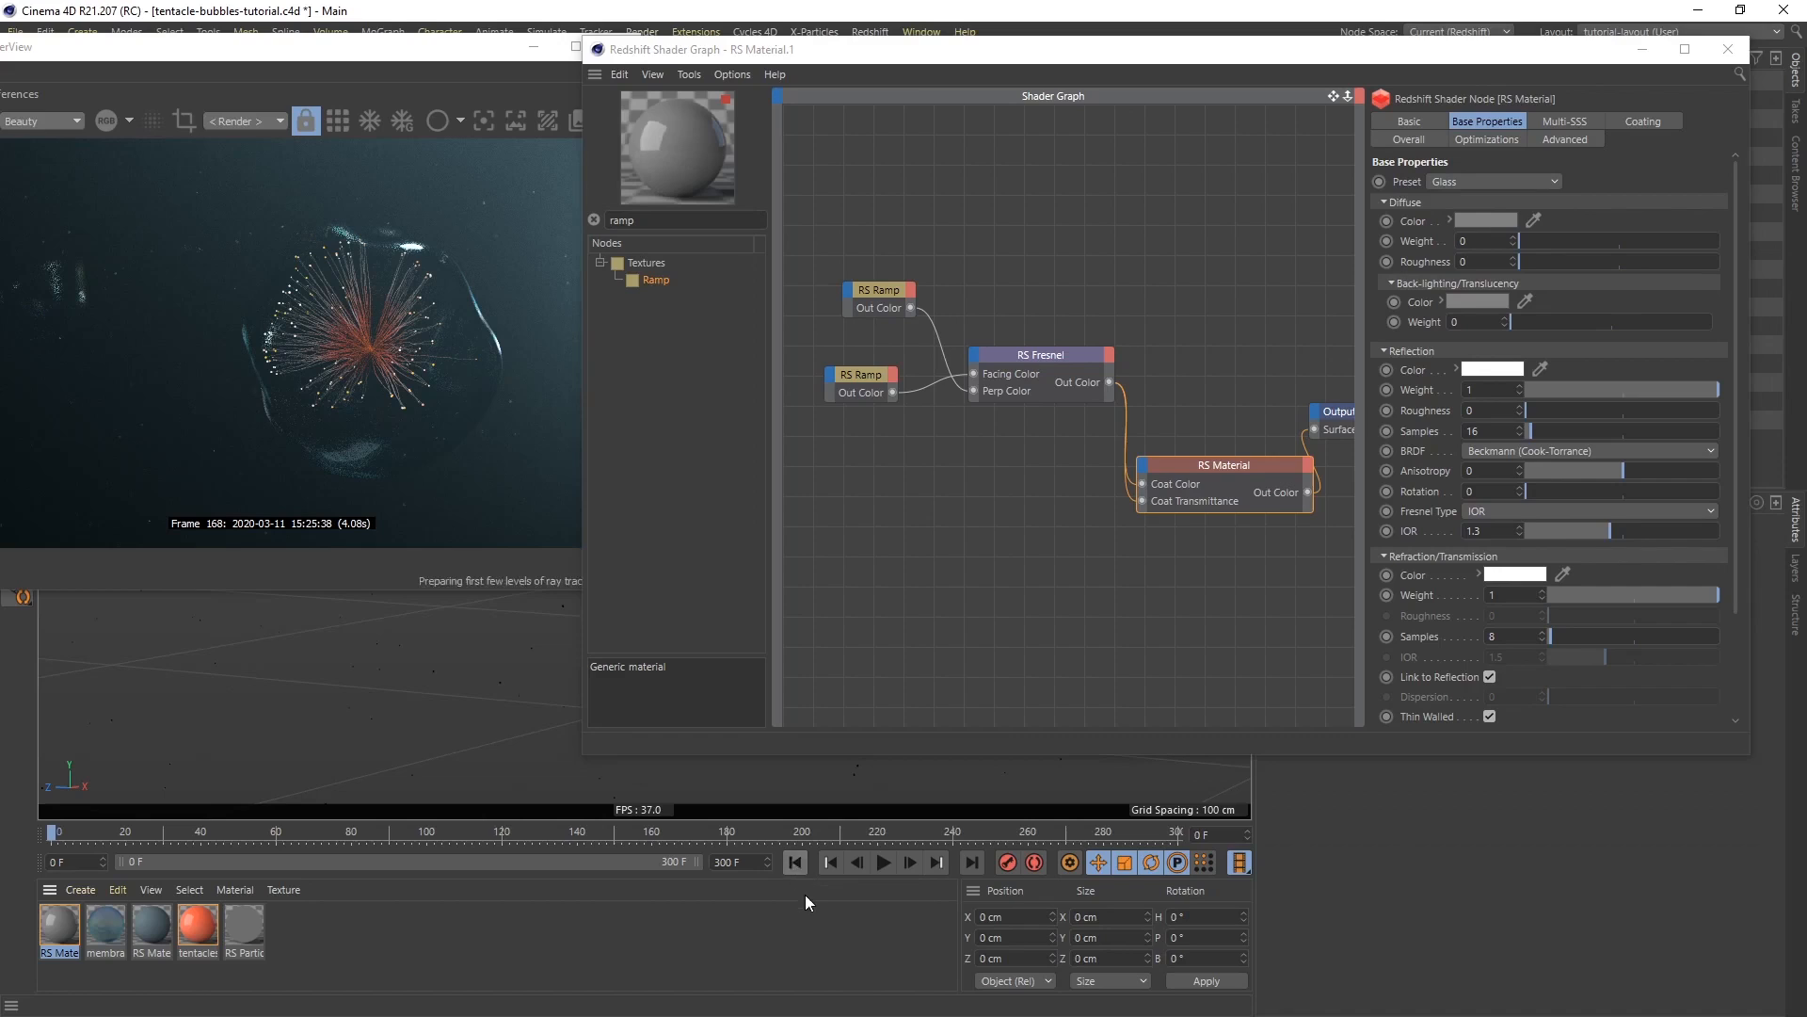
mouse_move(209, 52)
left_mouse_down()
mouse_move(231, 87)
mouse_move(183, 52)
left_mouse_up()
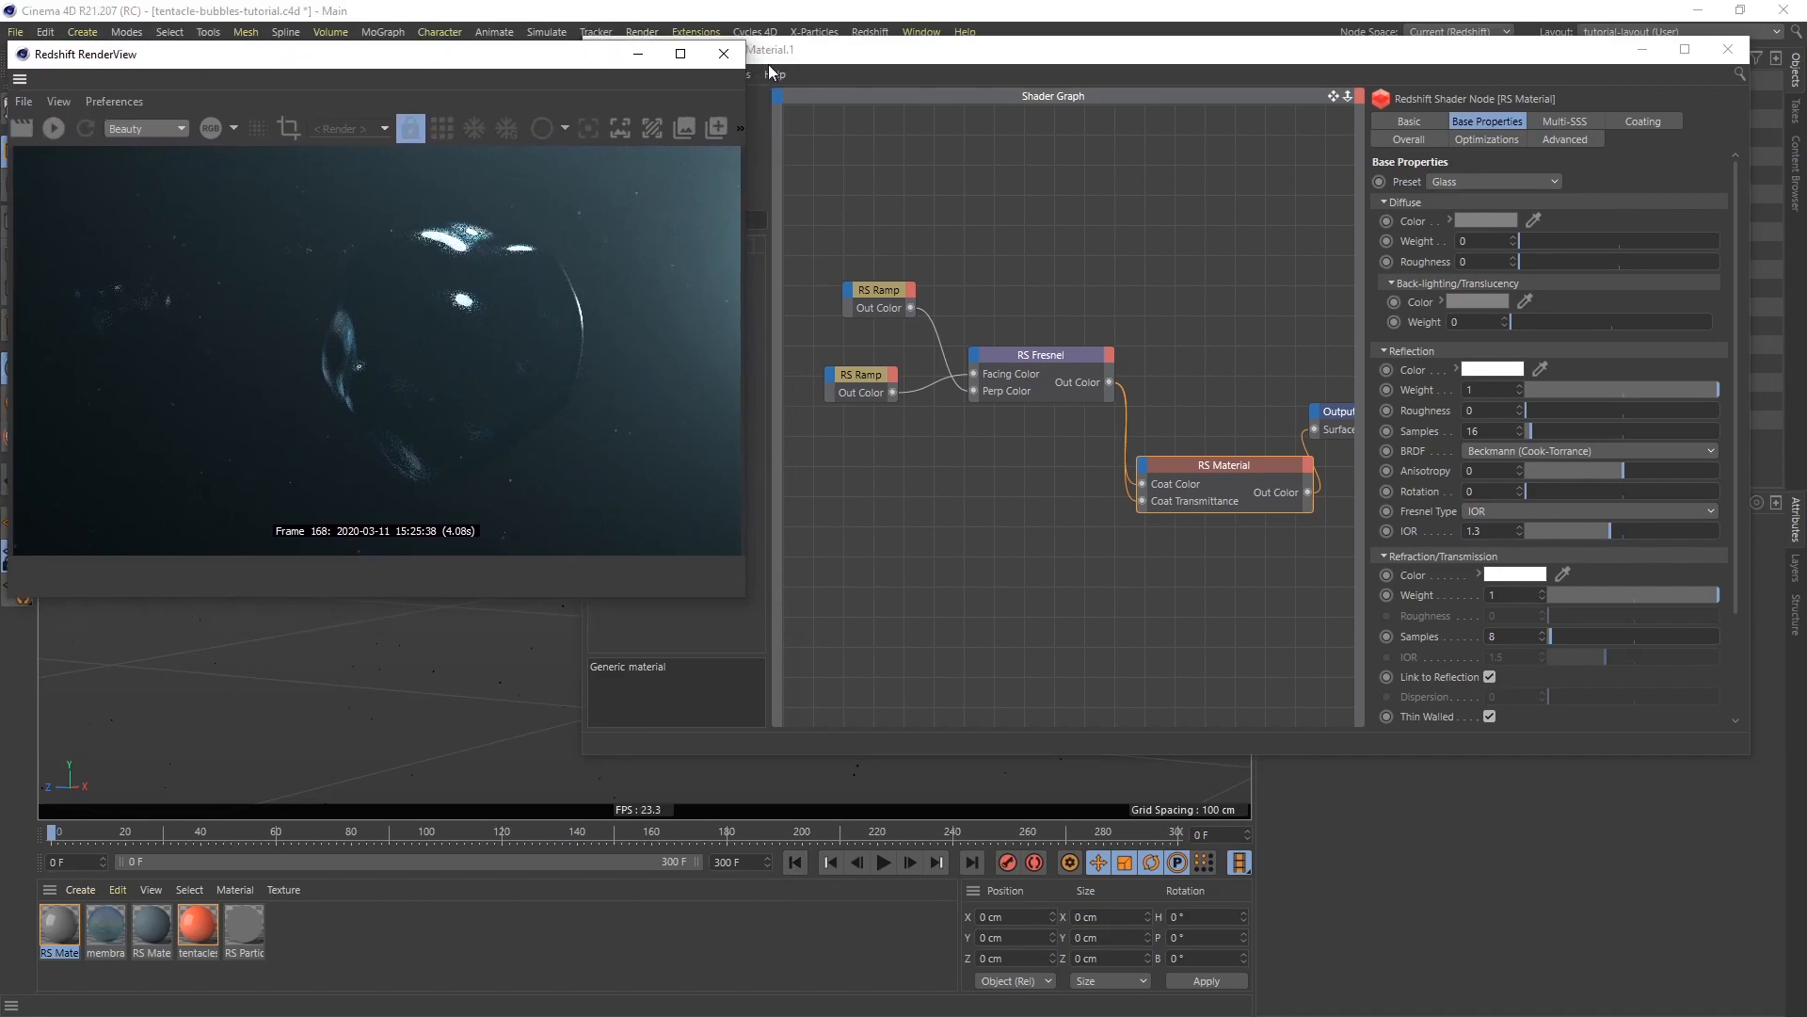
left_click_drag(508, 51, 1298, 345)
left_click_drag(1026, 56, 1361, 530)
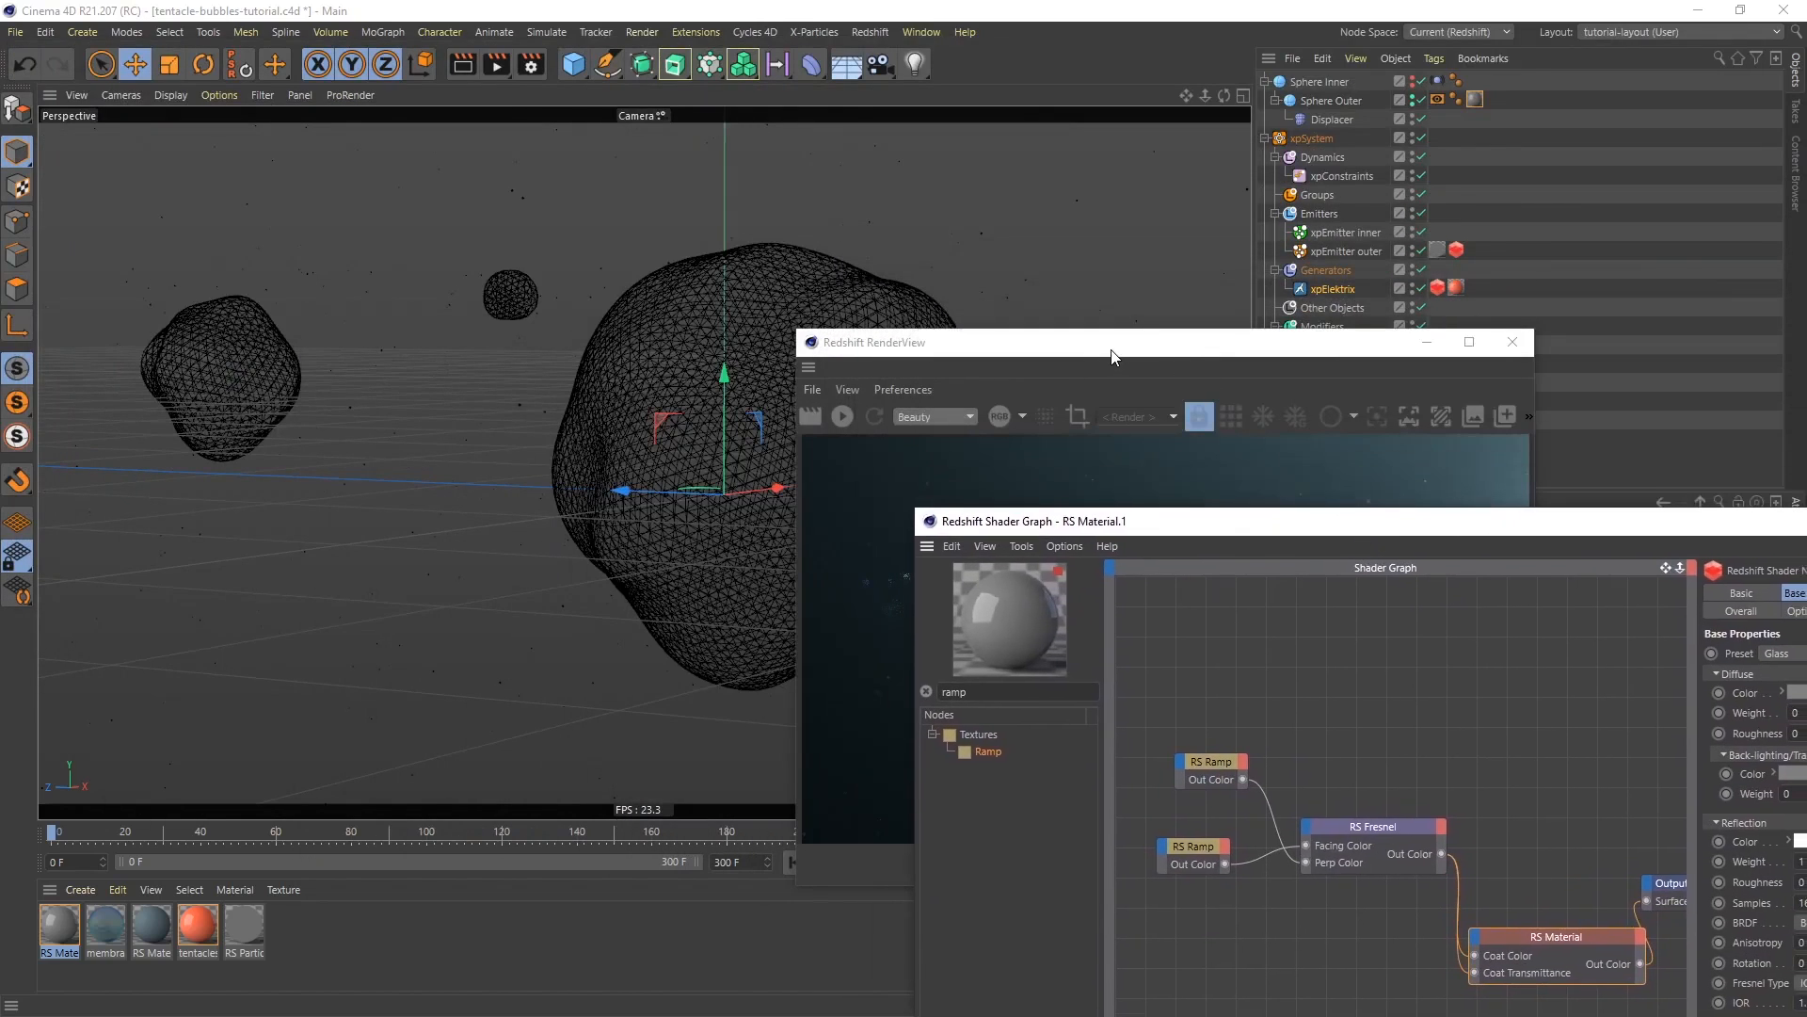
left_click_drag(1107, 343, 1337, 428)
left_click(879, 862)
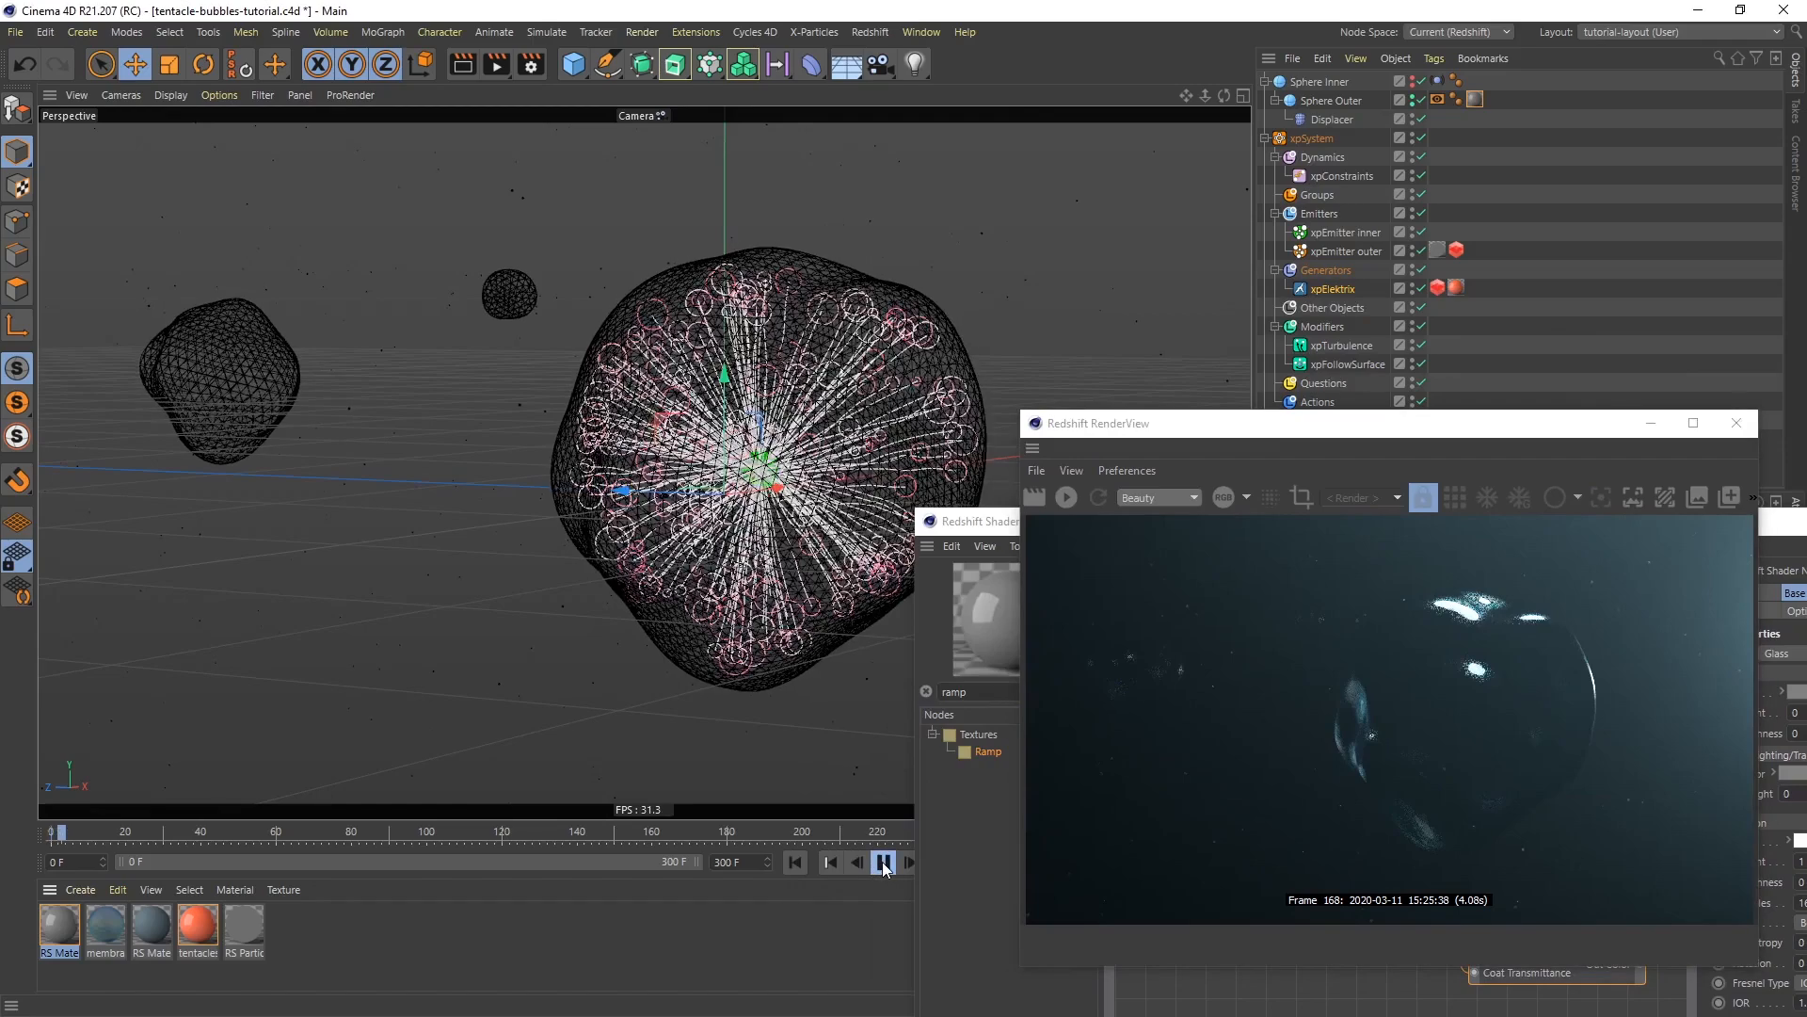
left_click_drag(1196, 423, 196, 139)
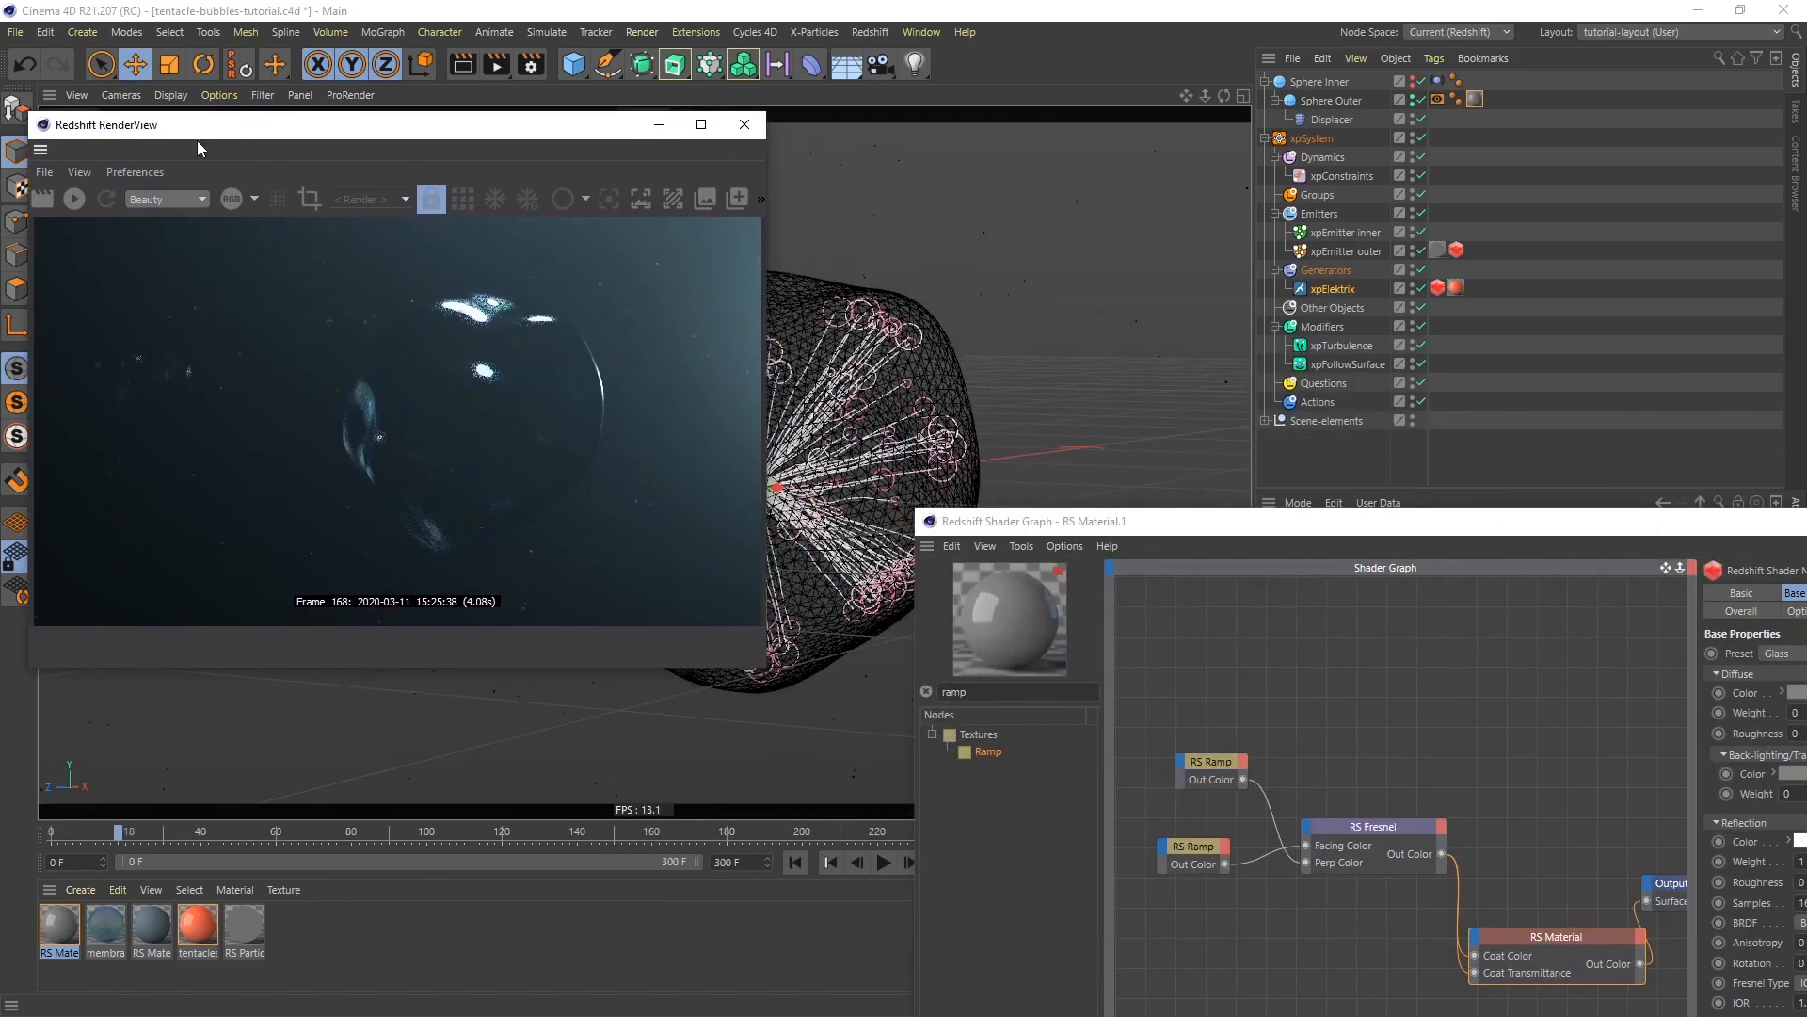
Start the interactive render preview and add a Maxon Noise node driving the RS Material's reflection weight
left_click(77, 200)
left_click_drag(1205, 524, 947, 66)
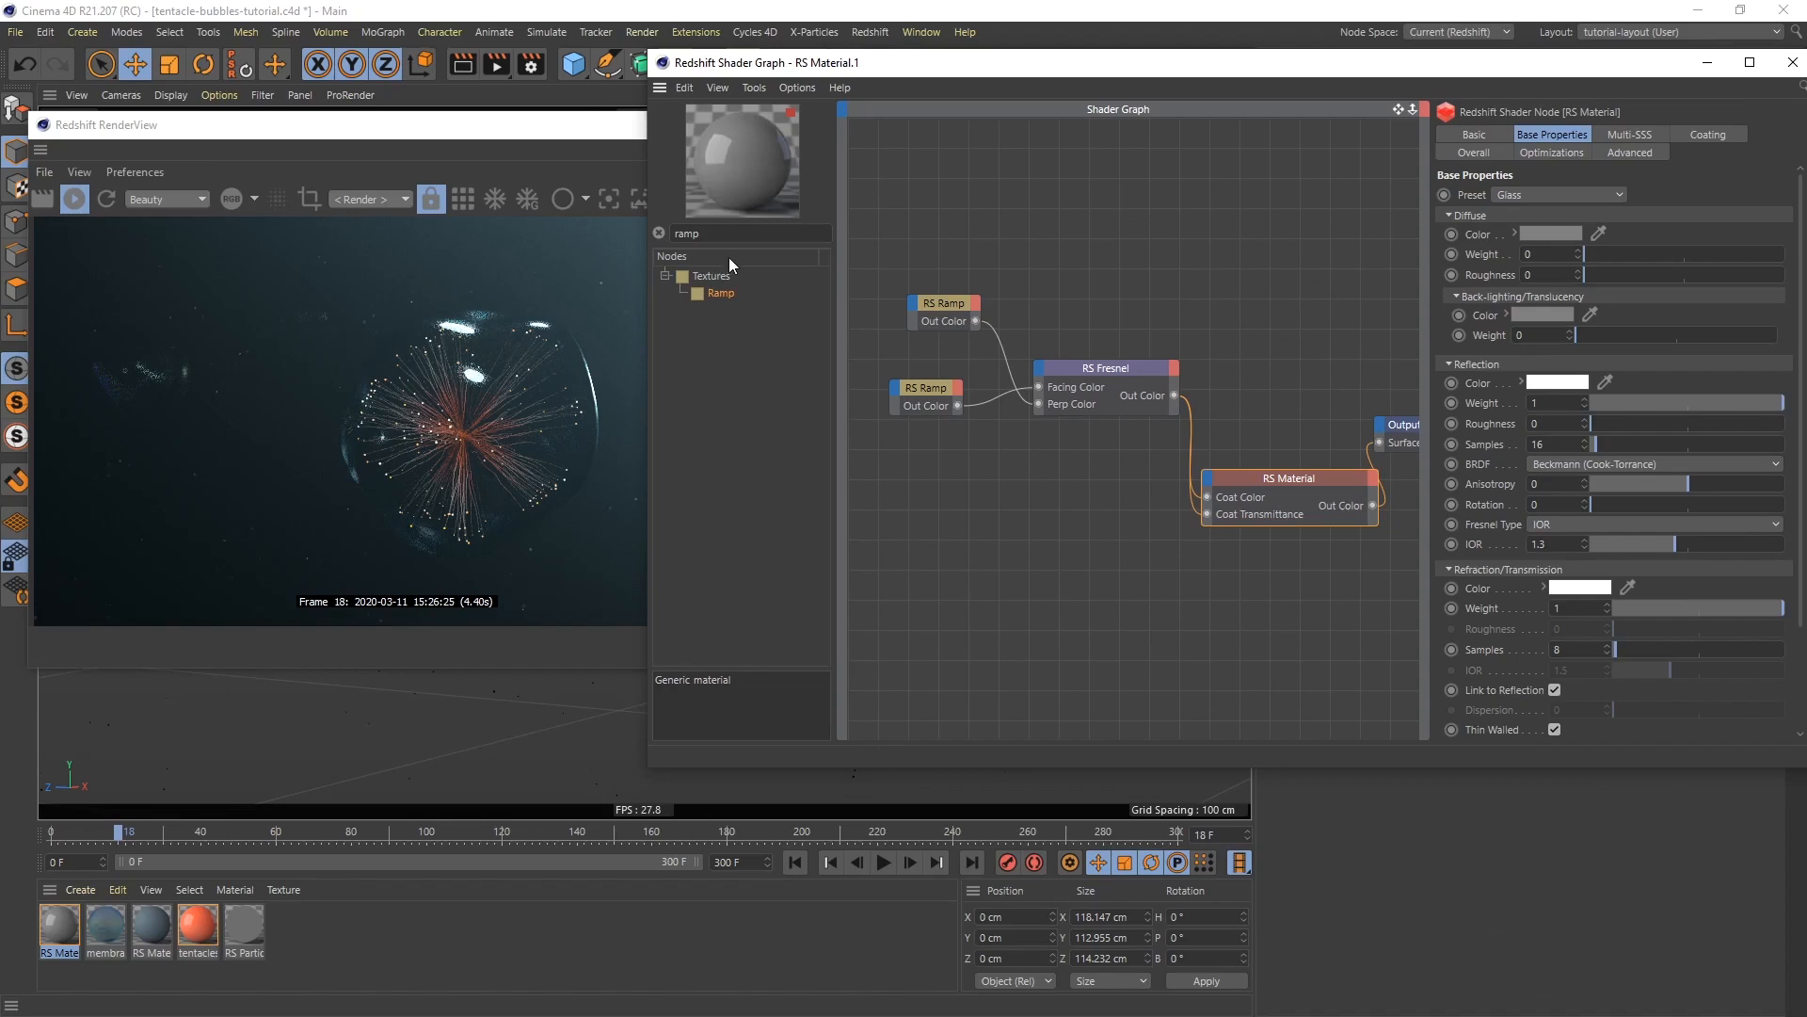
left_click_drag(701, 234, 660, 231)
type("no")
left_click_drag(721, 291, 1208, 478)
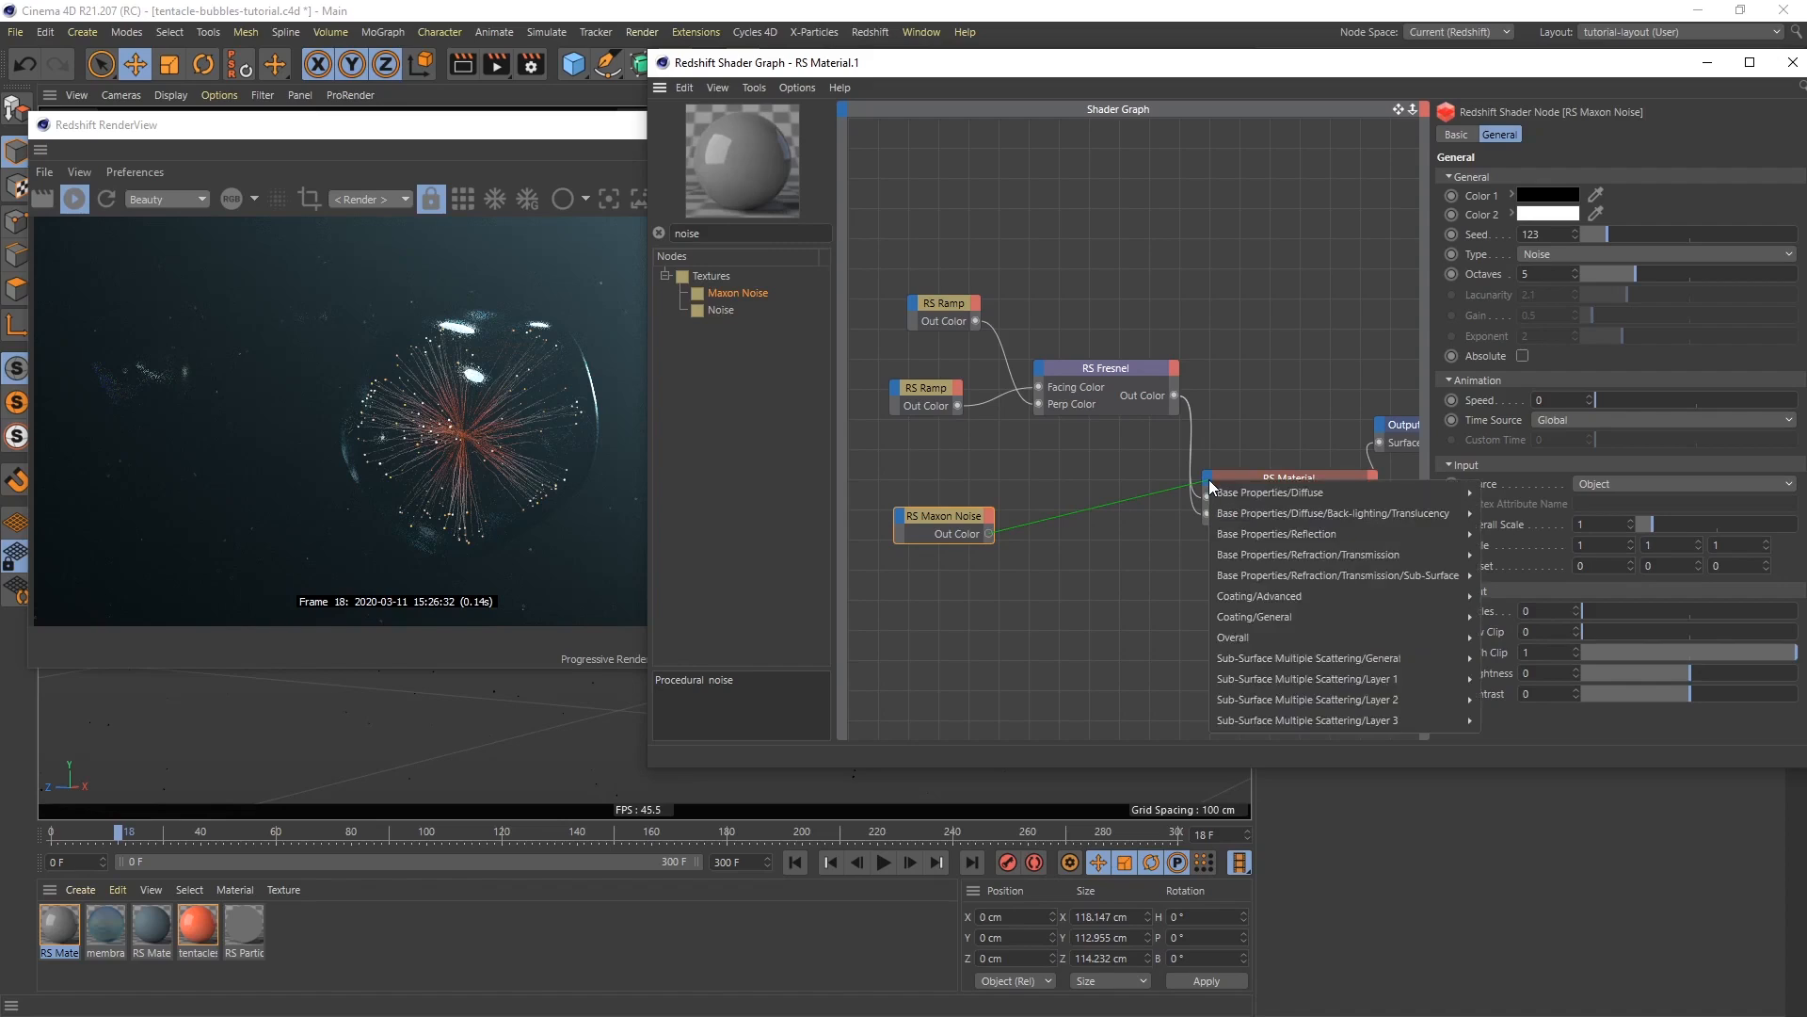
mouse_move(1278, 555)
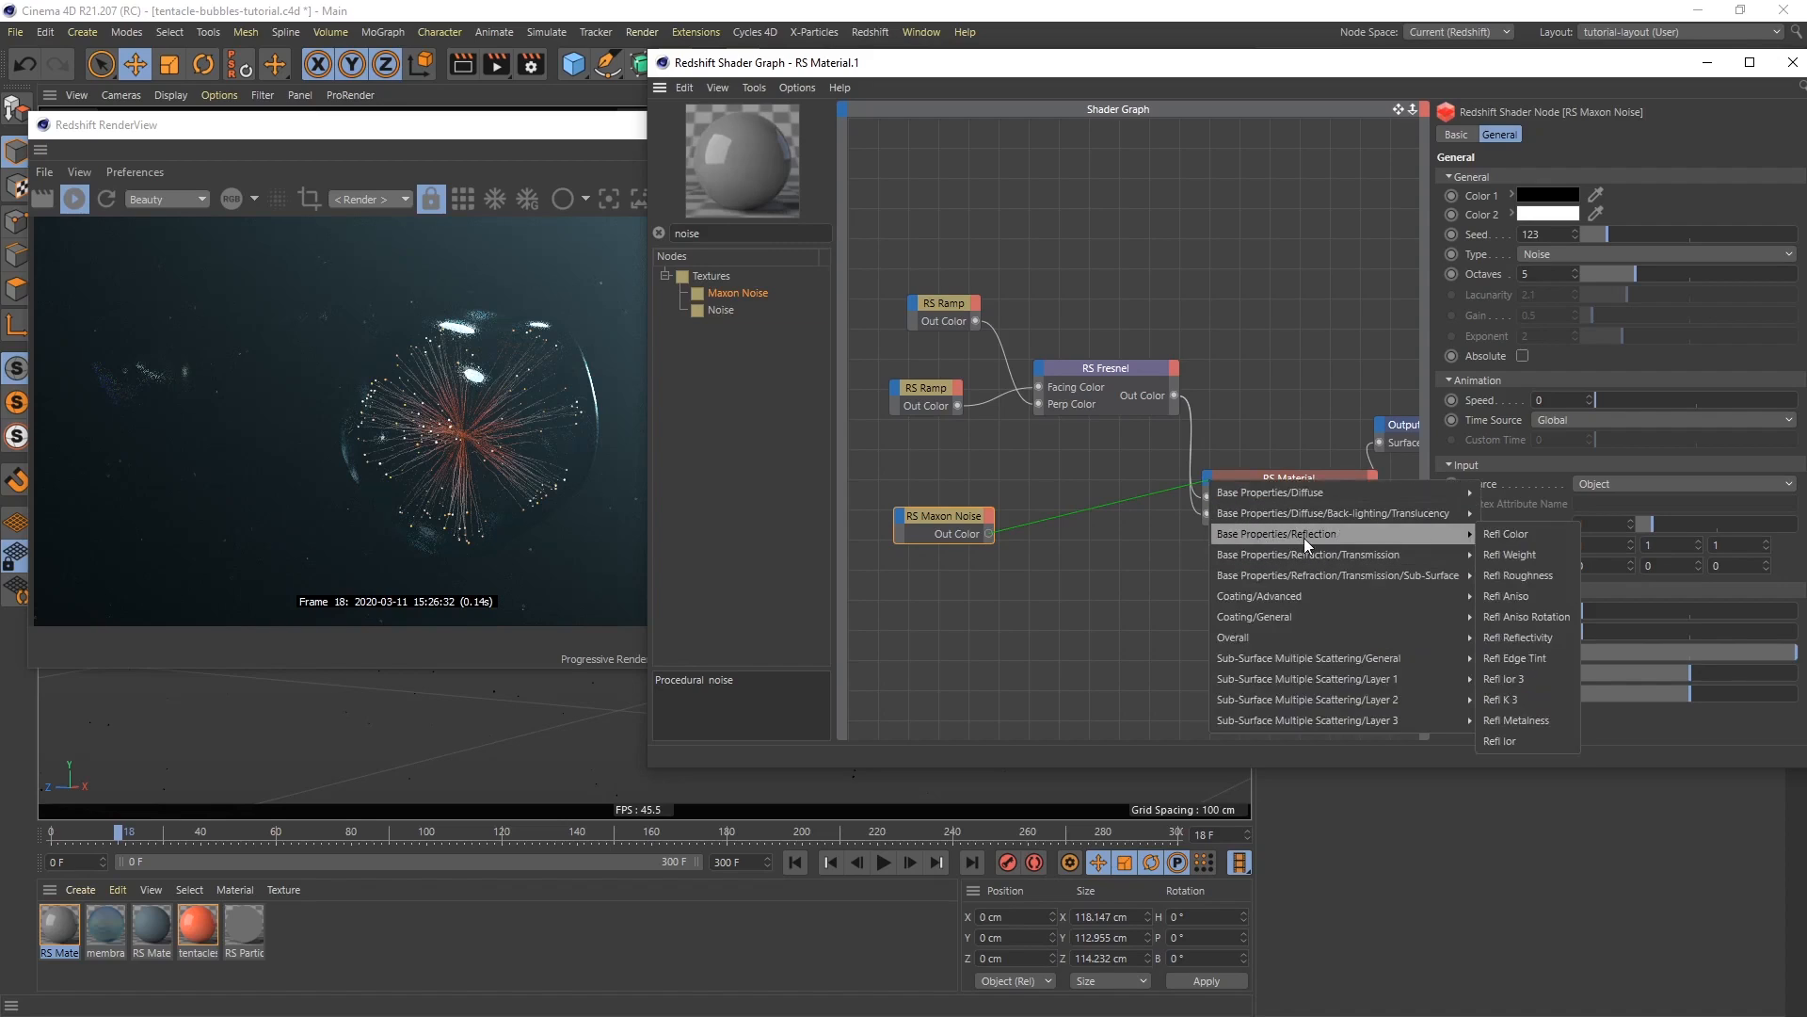
left_click(1508, 557)
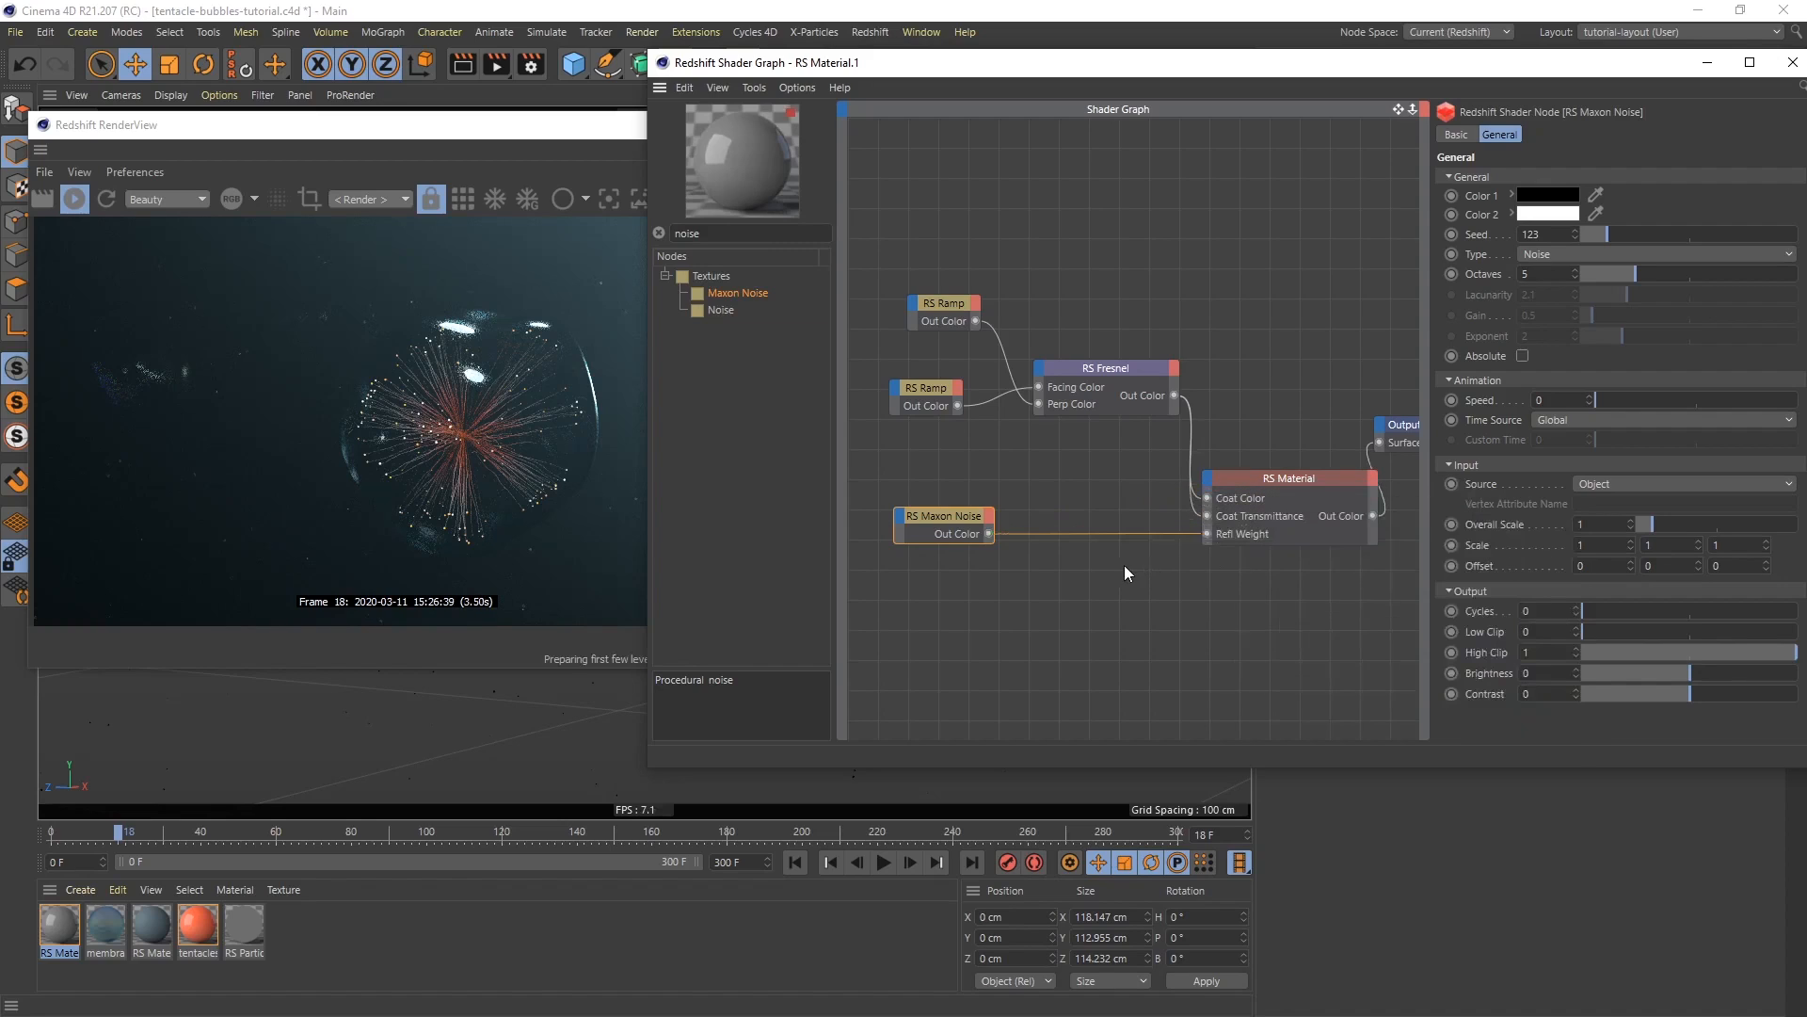
Connect the Maxon Noise's output to the RS Material's reflection roughness as well
left_click_drag(988, 534, 1206, 482)
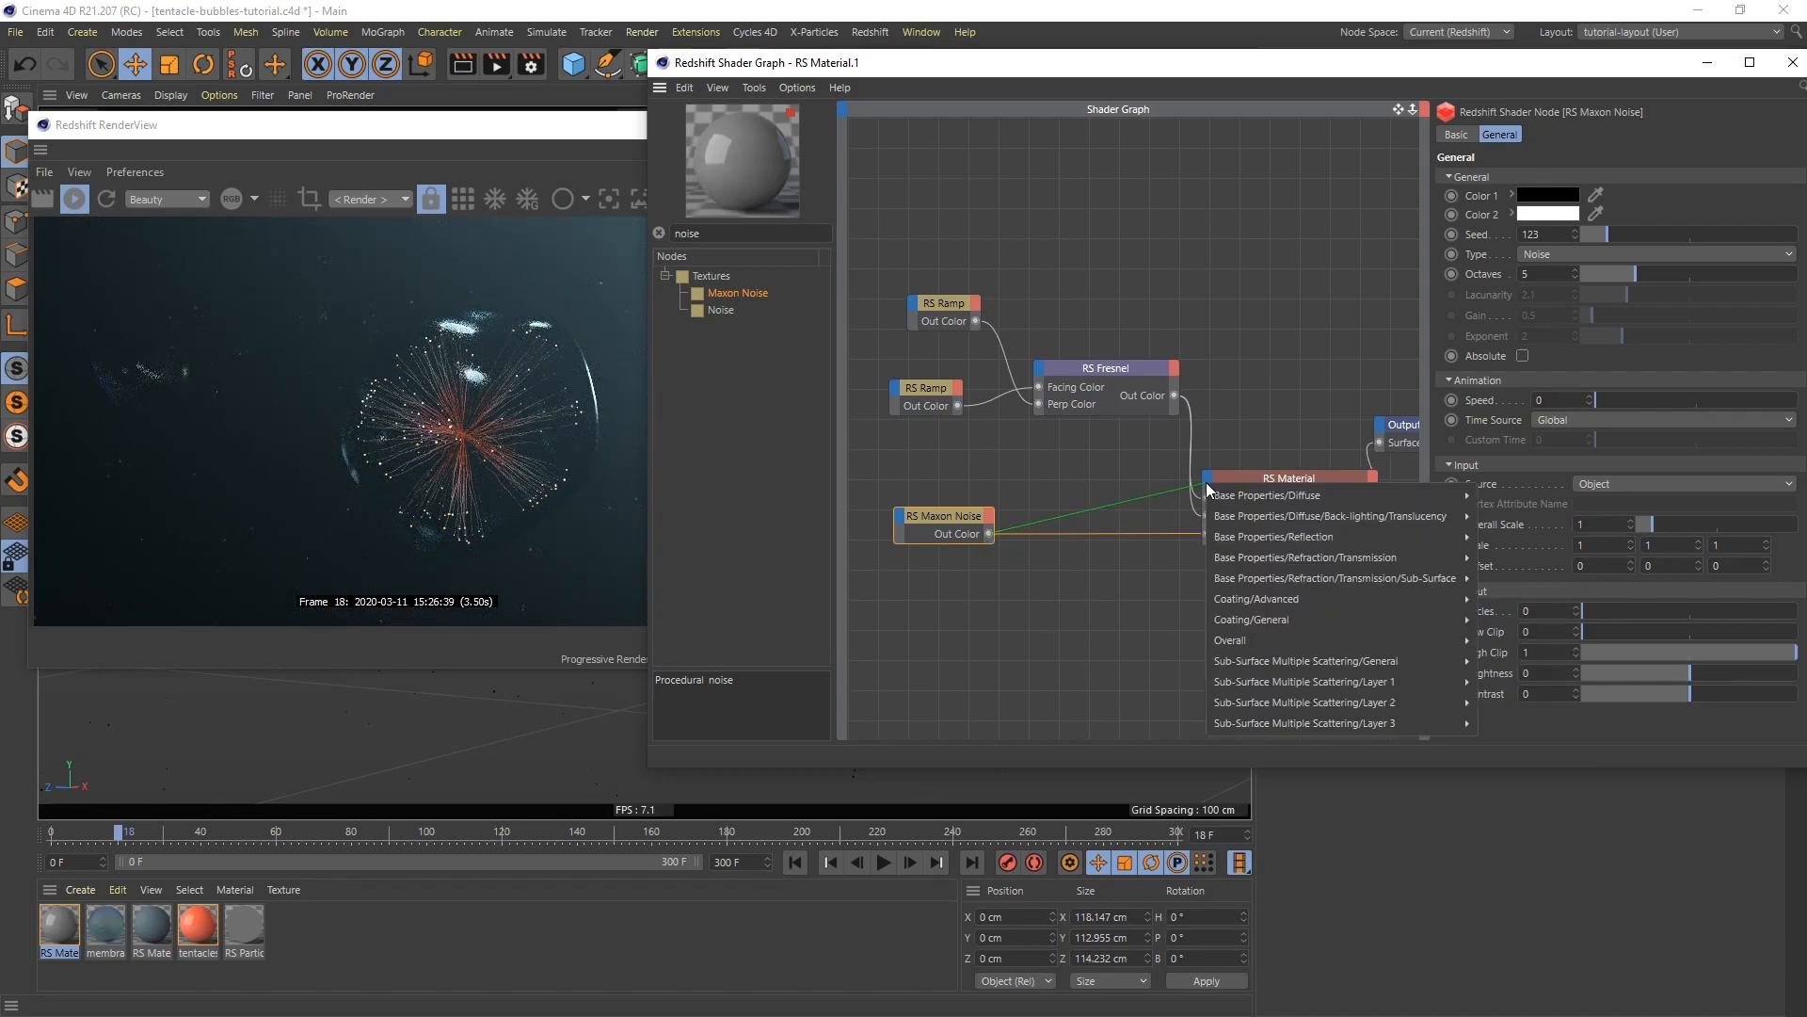
mouse_move(1345, 538)
left_click(1512, 579)
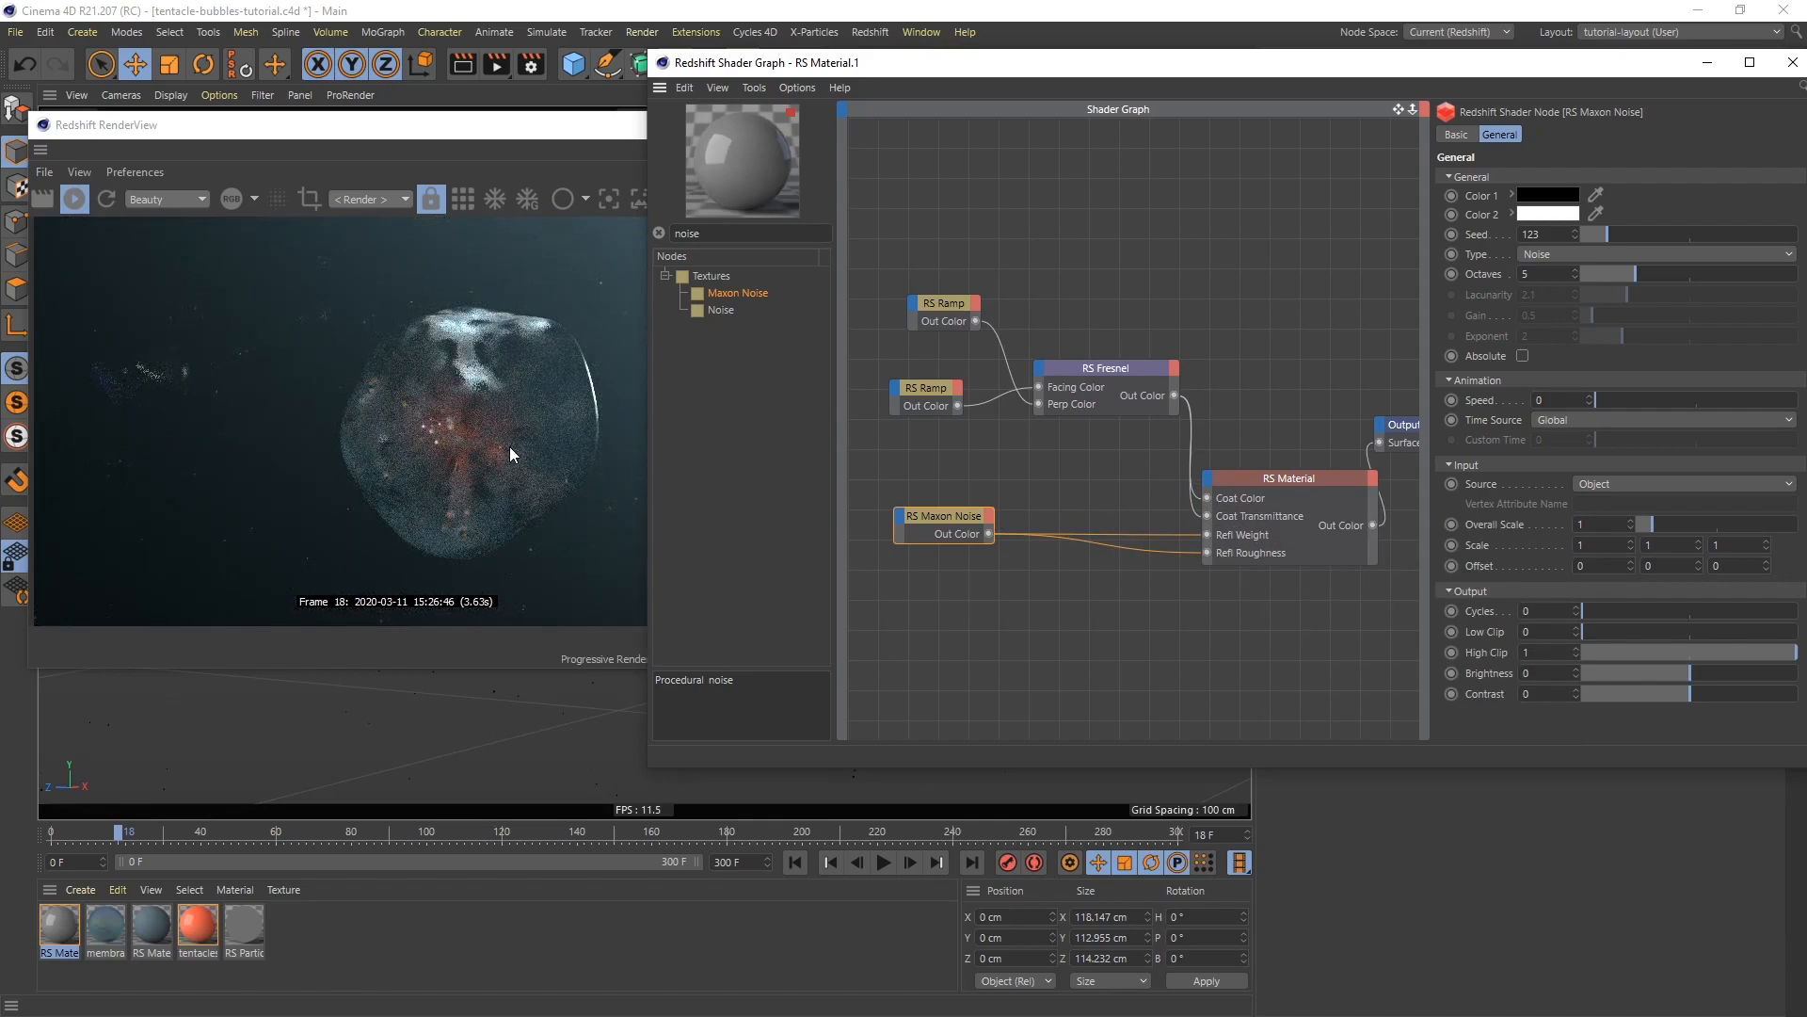
Preview the Maxon Noise directly on the Output's surface, and set its overall scale to 10 and its type to Luka
left_click_drag(988, 532, 1380, 443)
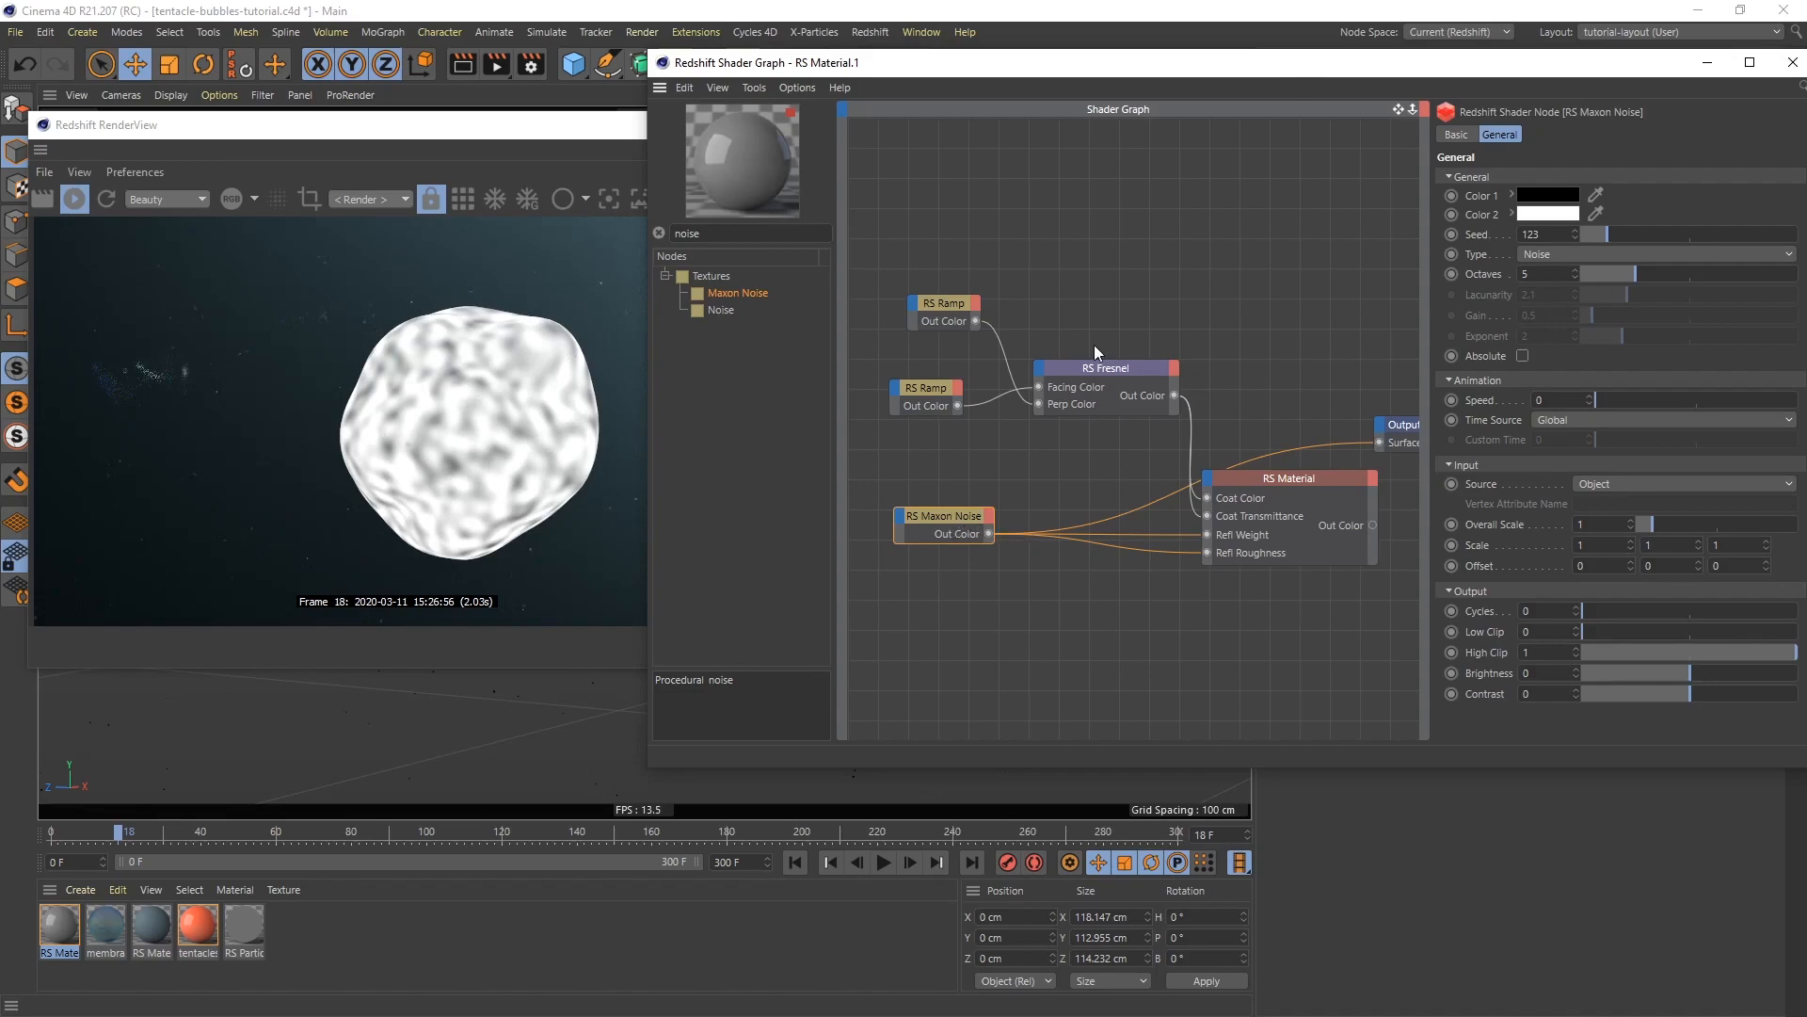
left_click_drag(1304, 67, 1240, 55)
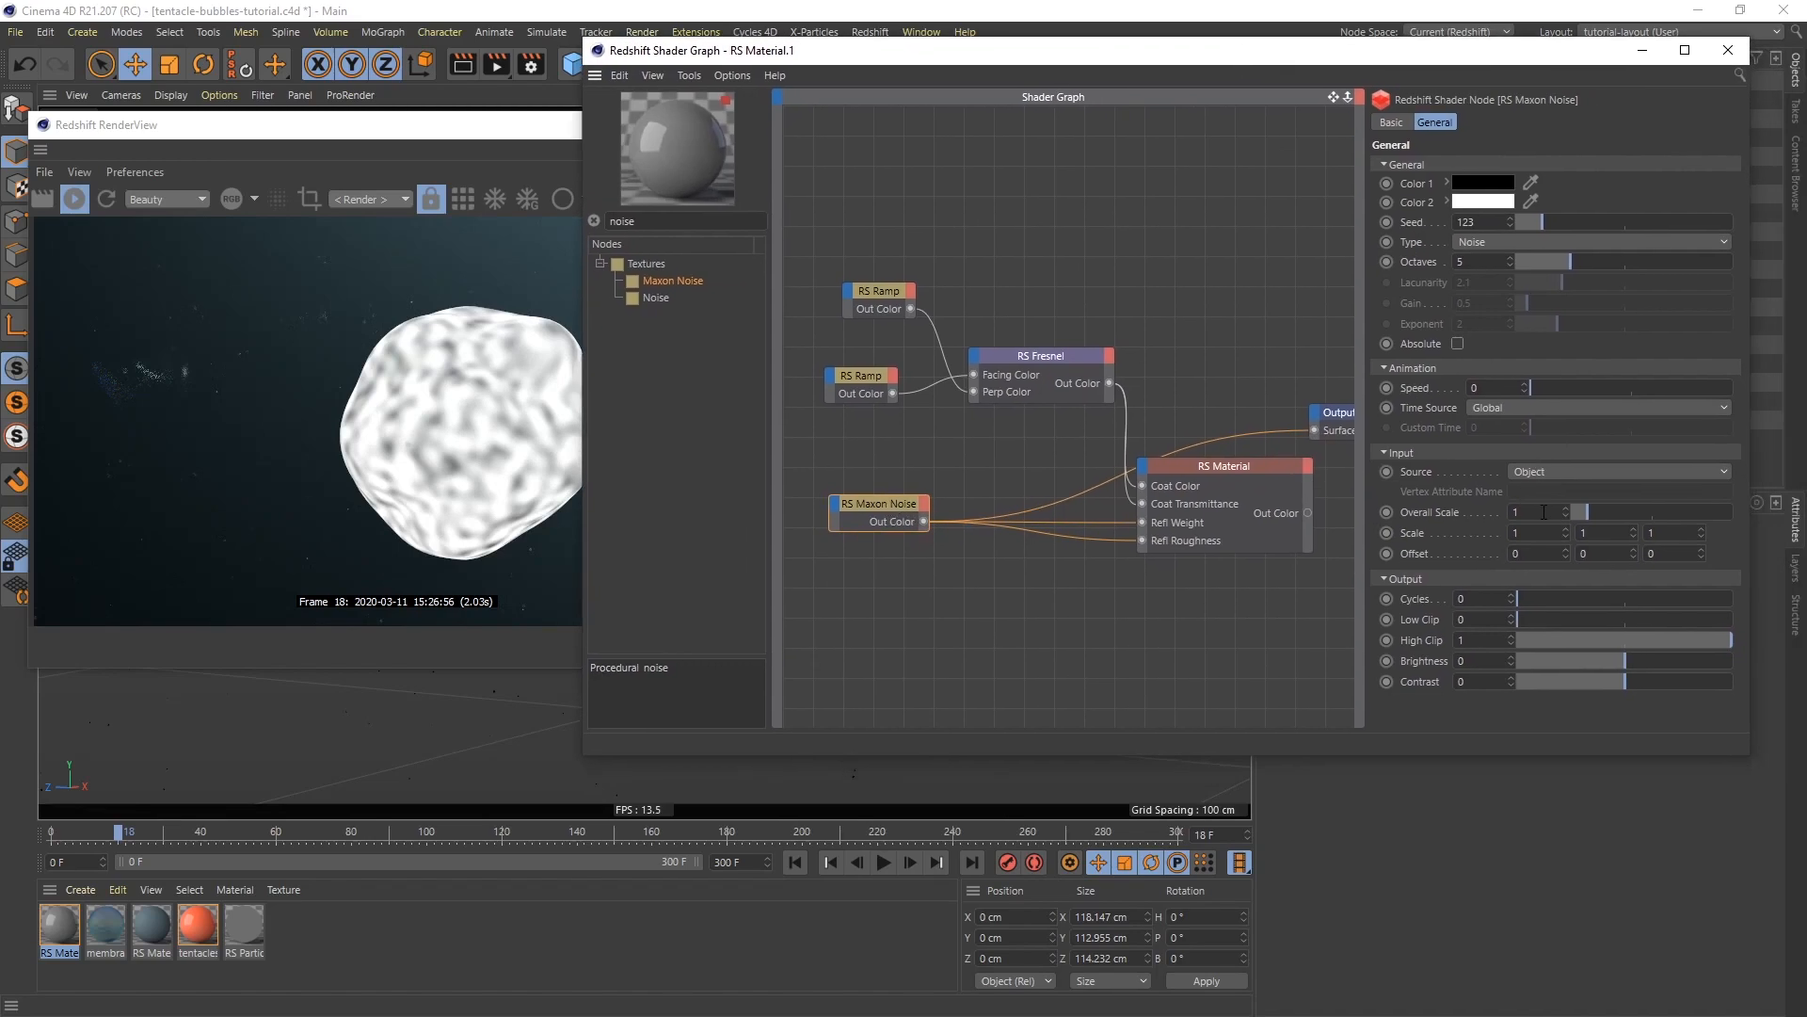
type("10")
key("Return")
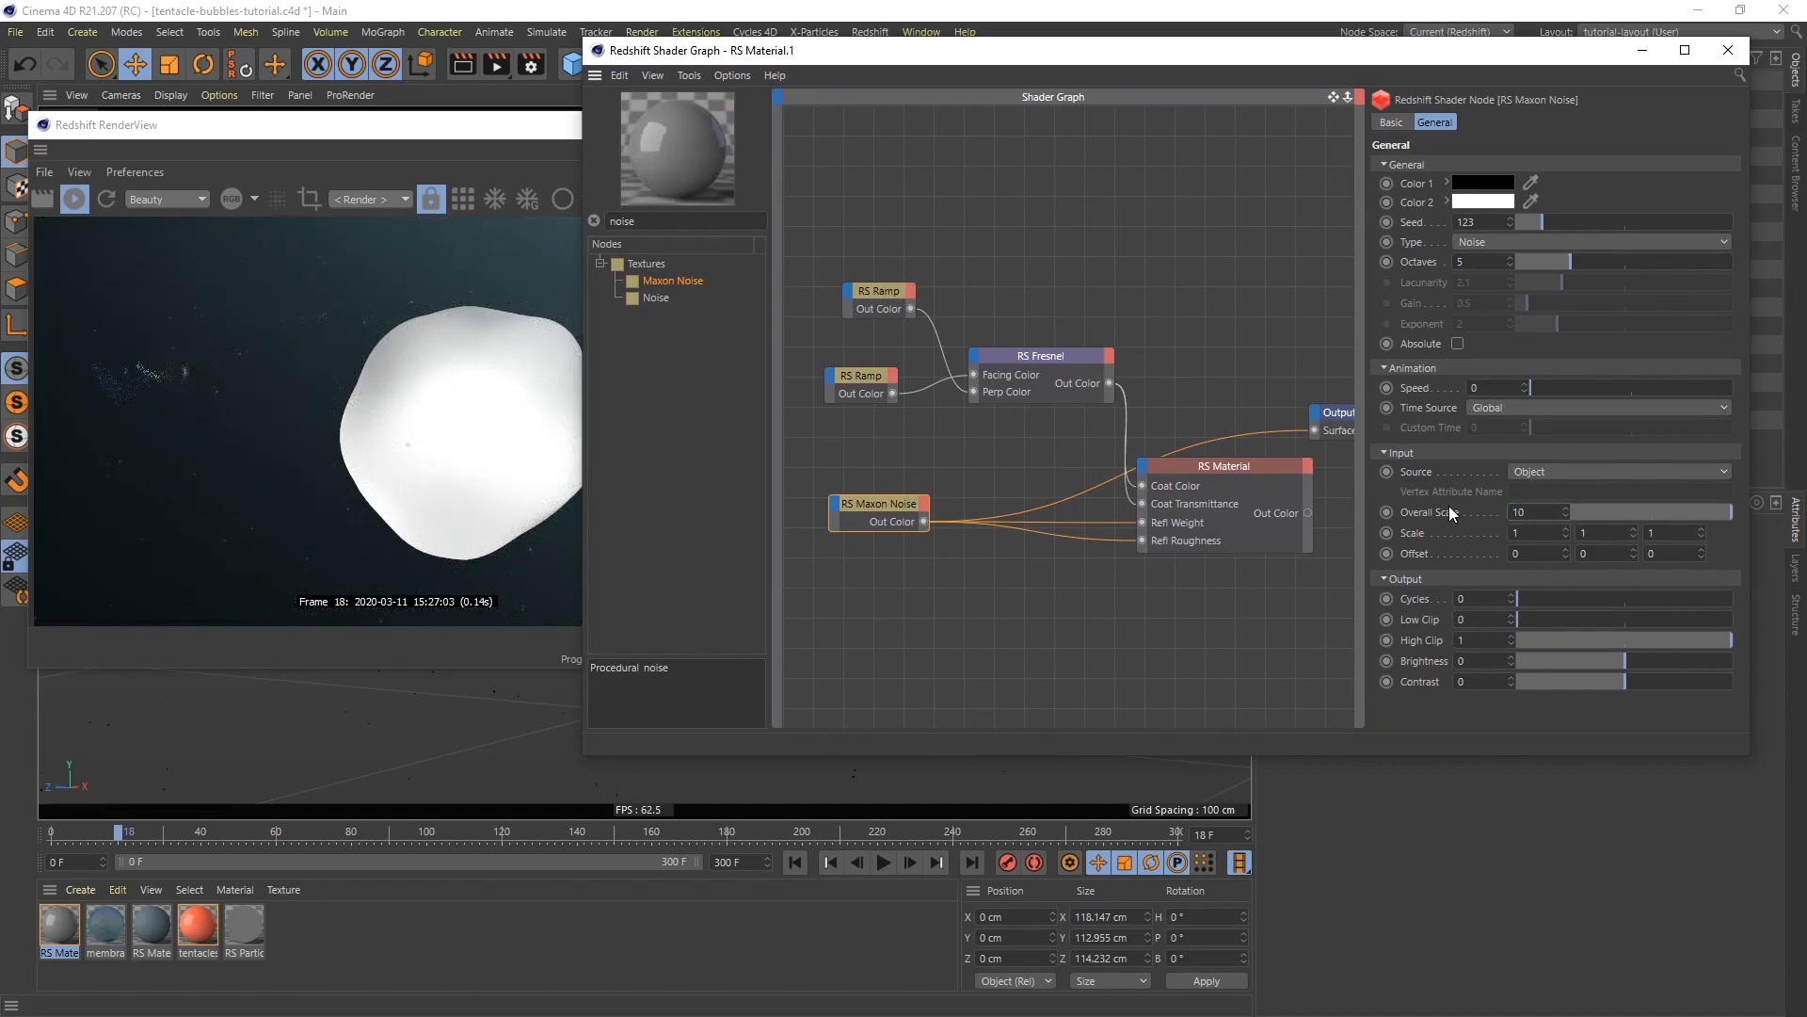
left_click(1497, 242)
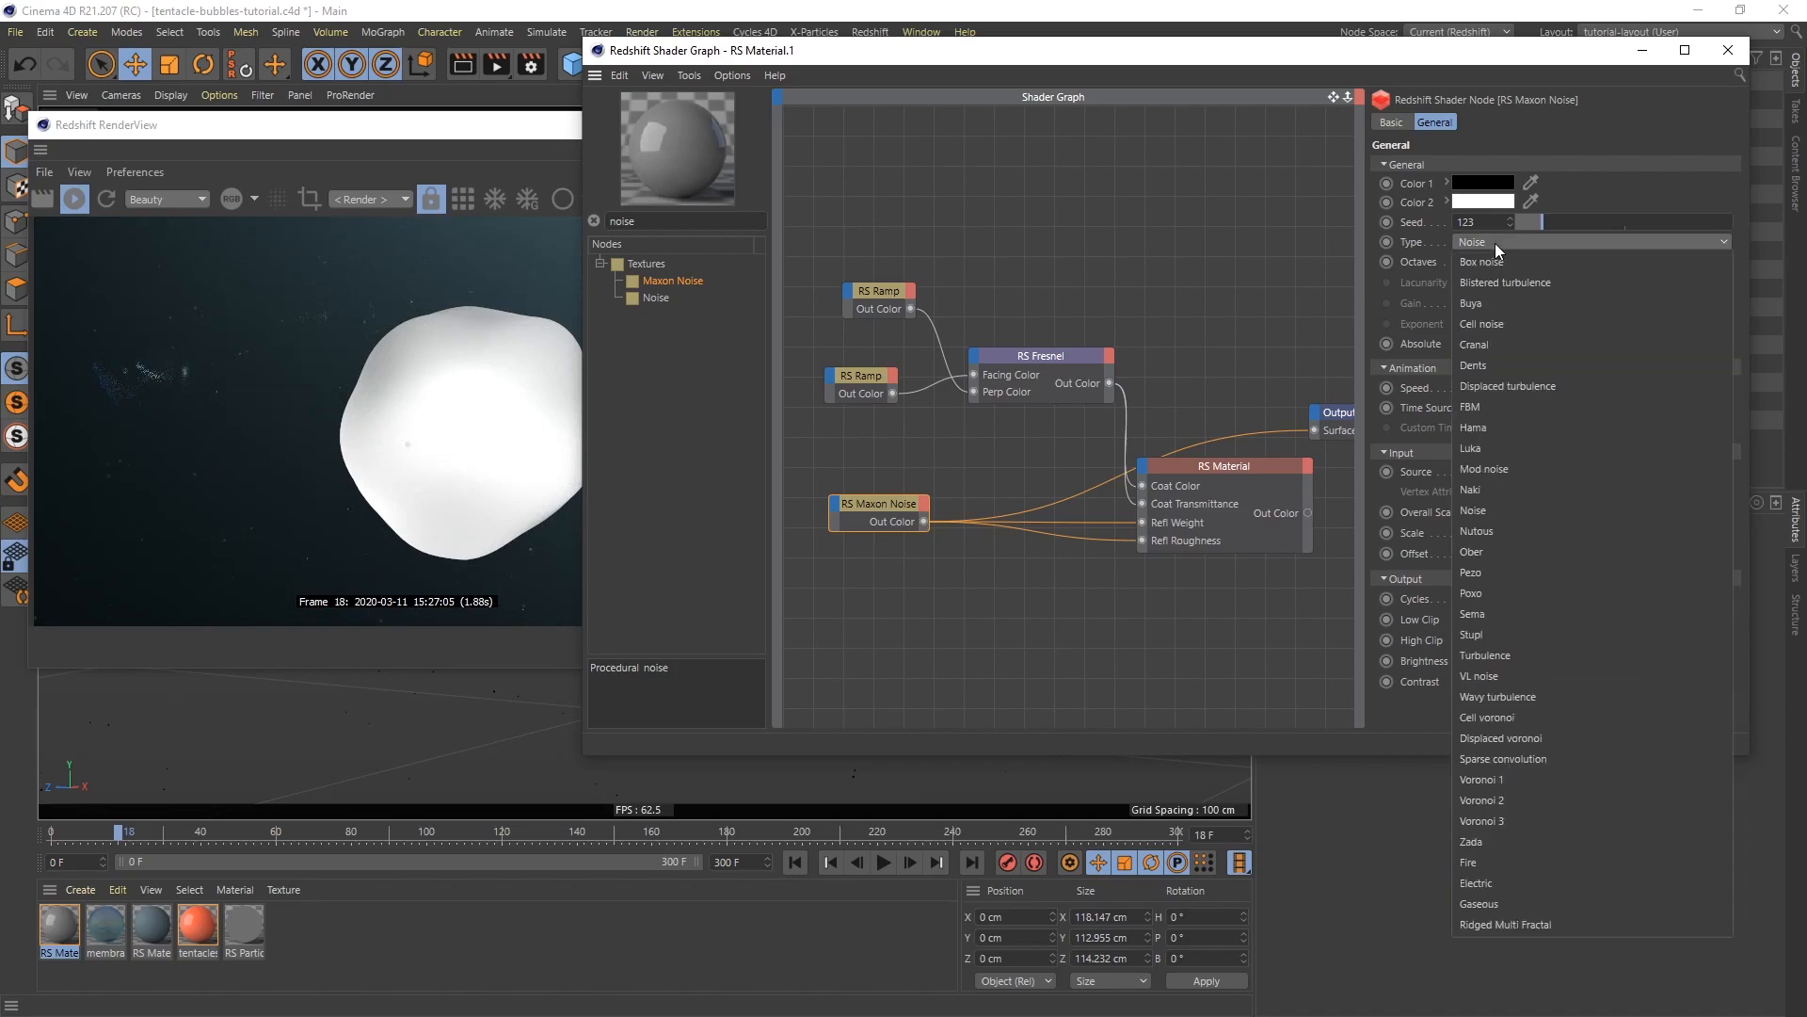
left_click(1507, 444)
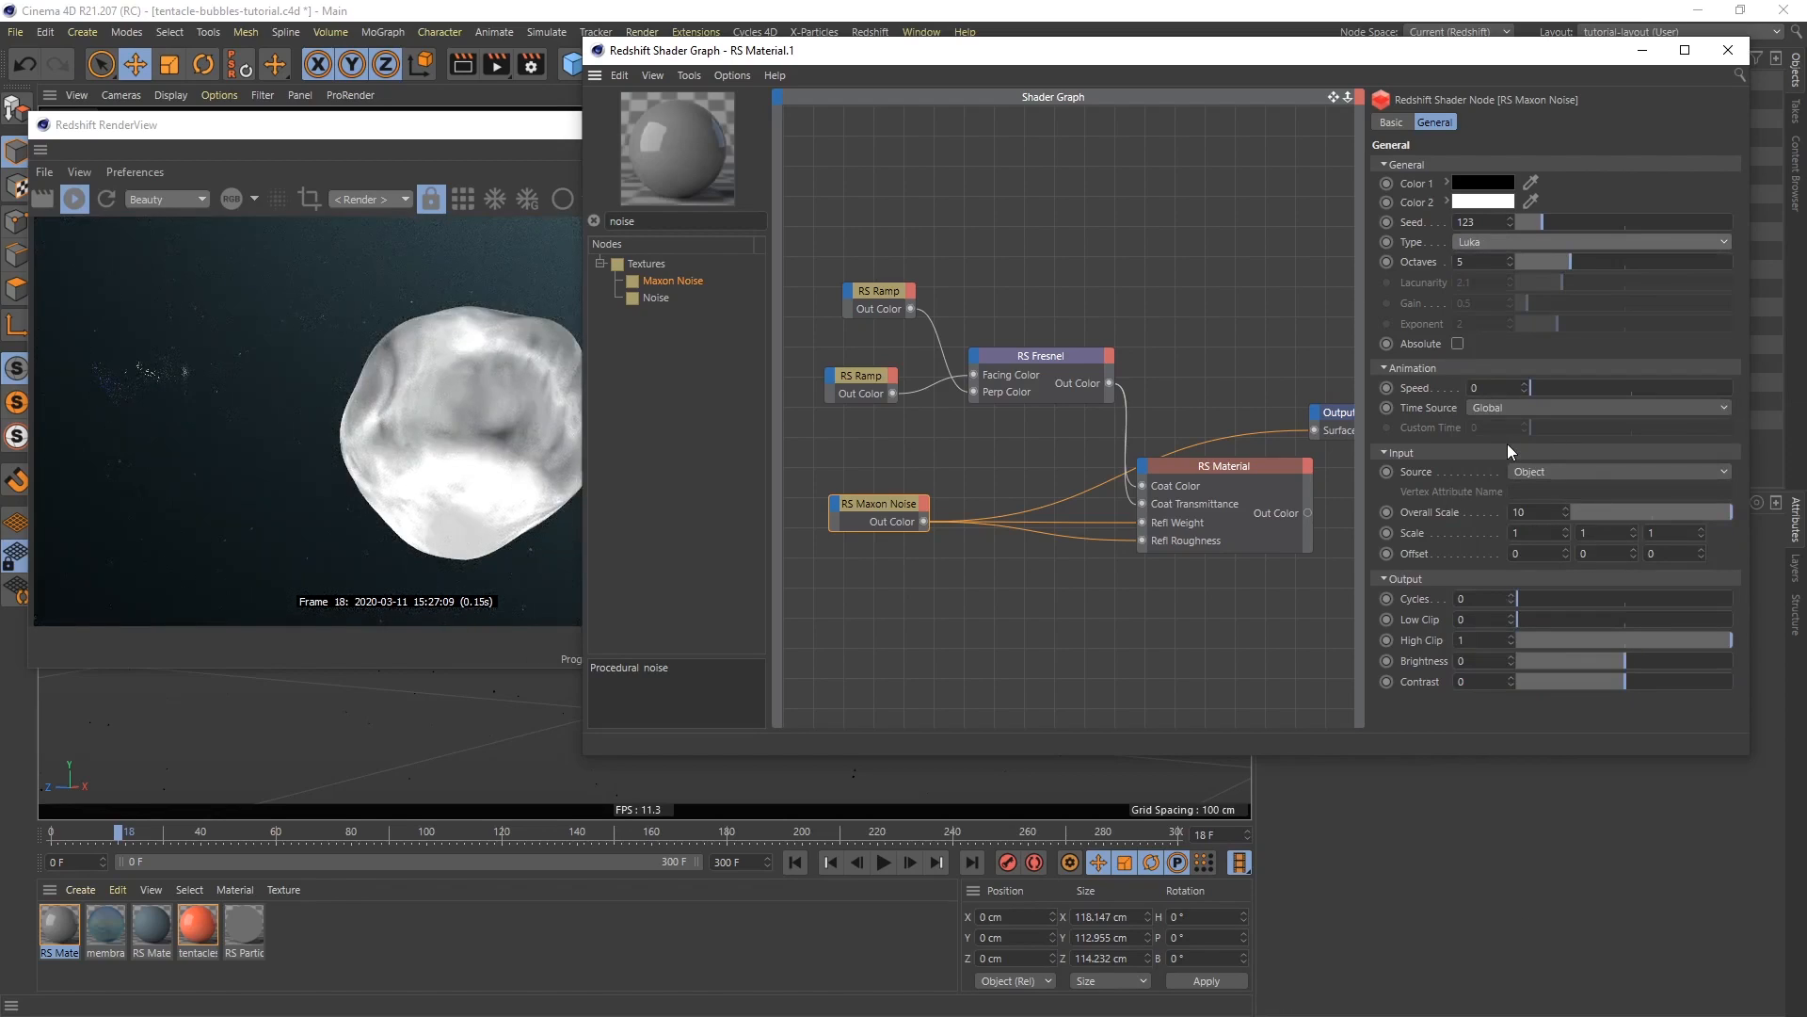
Set the Maxon Noise's seed to 124 and darken its Color 2 to a grey with V 68%
left_click_drag(1188, 54, 1234, 67)
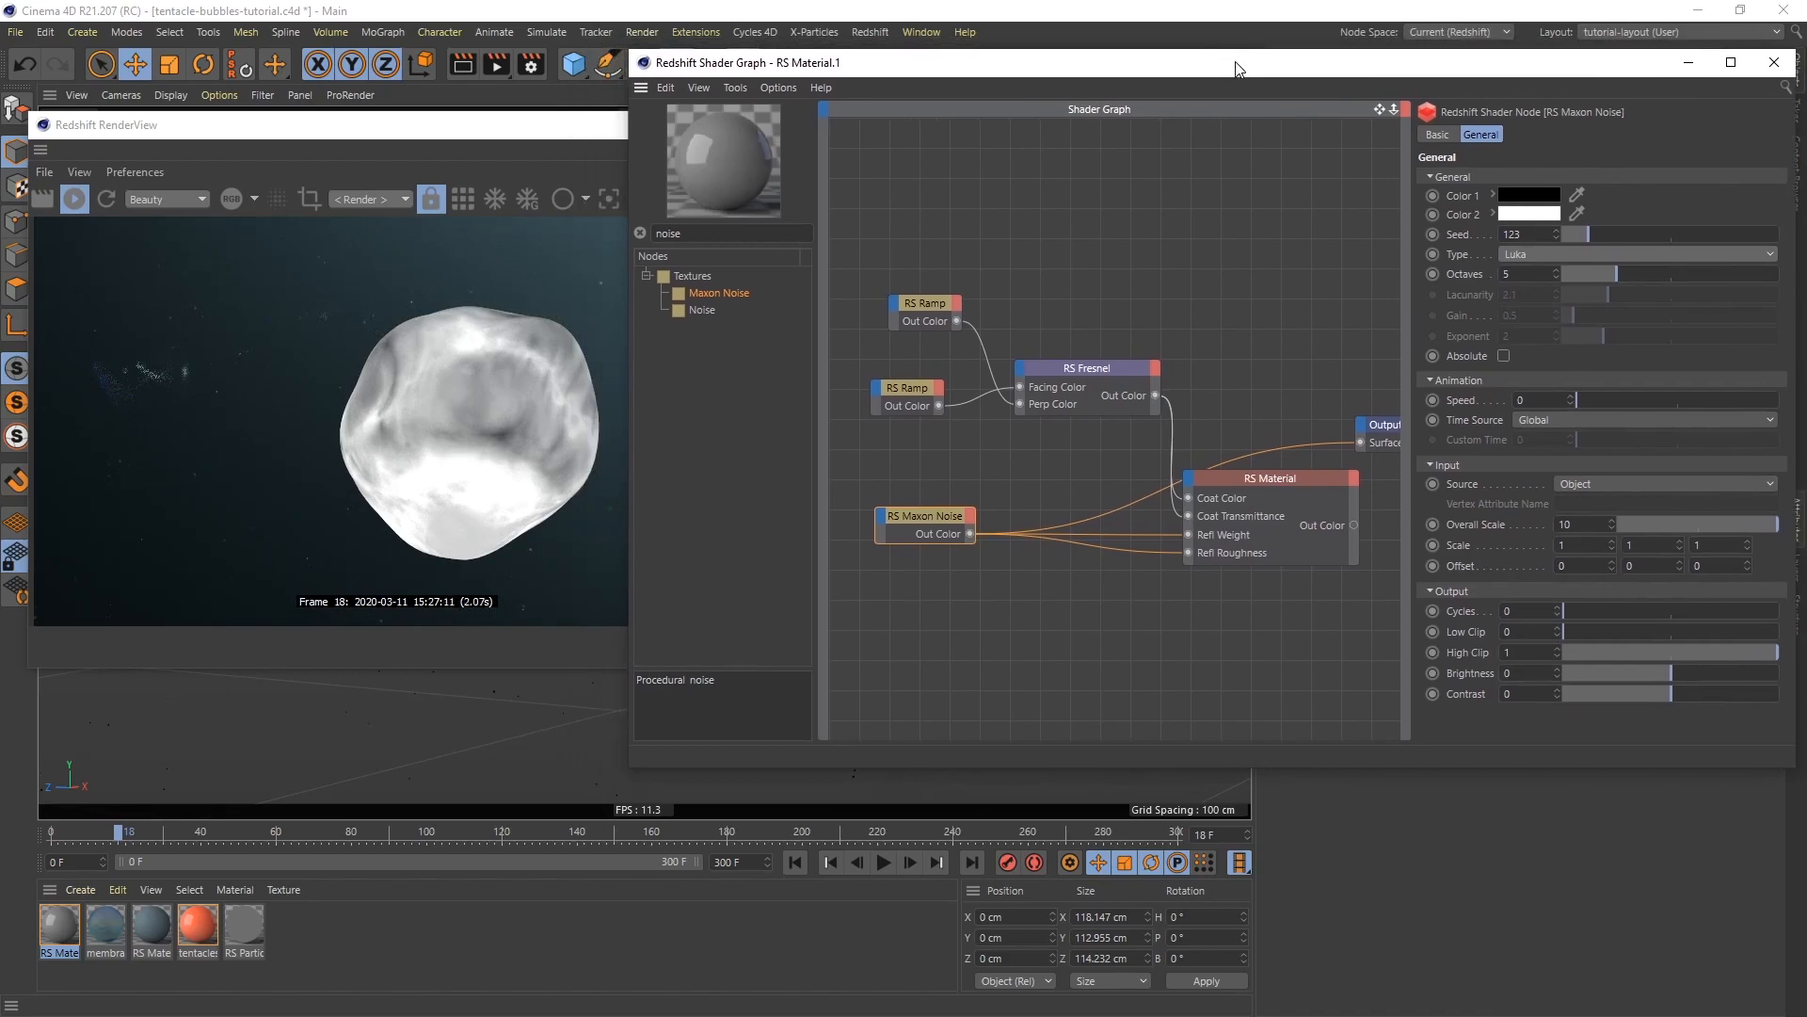
left_click(1555, 230)
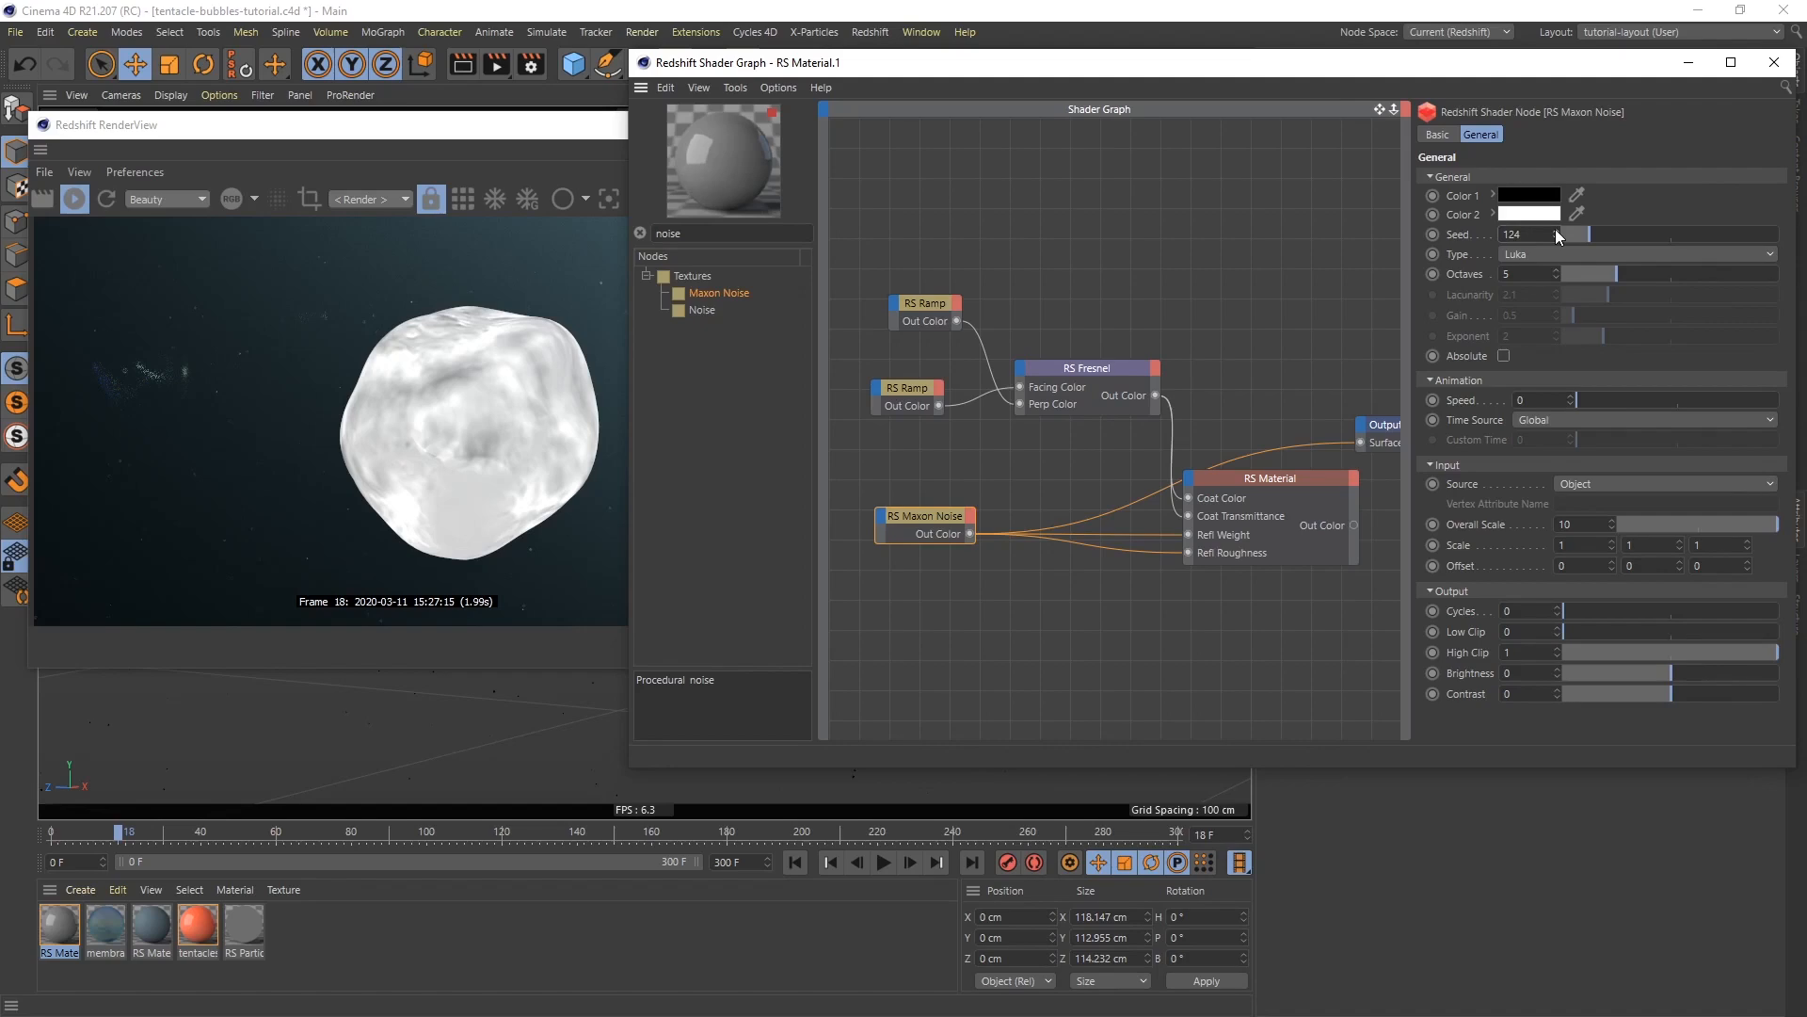
left_click(1530, 214)
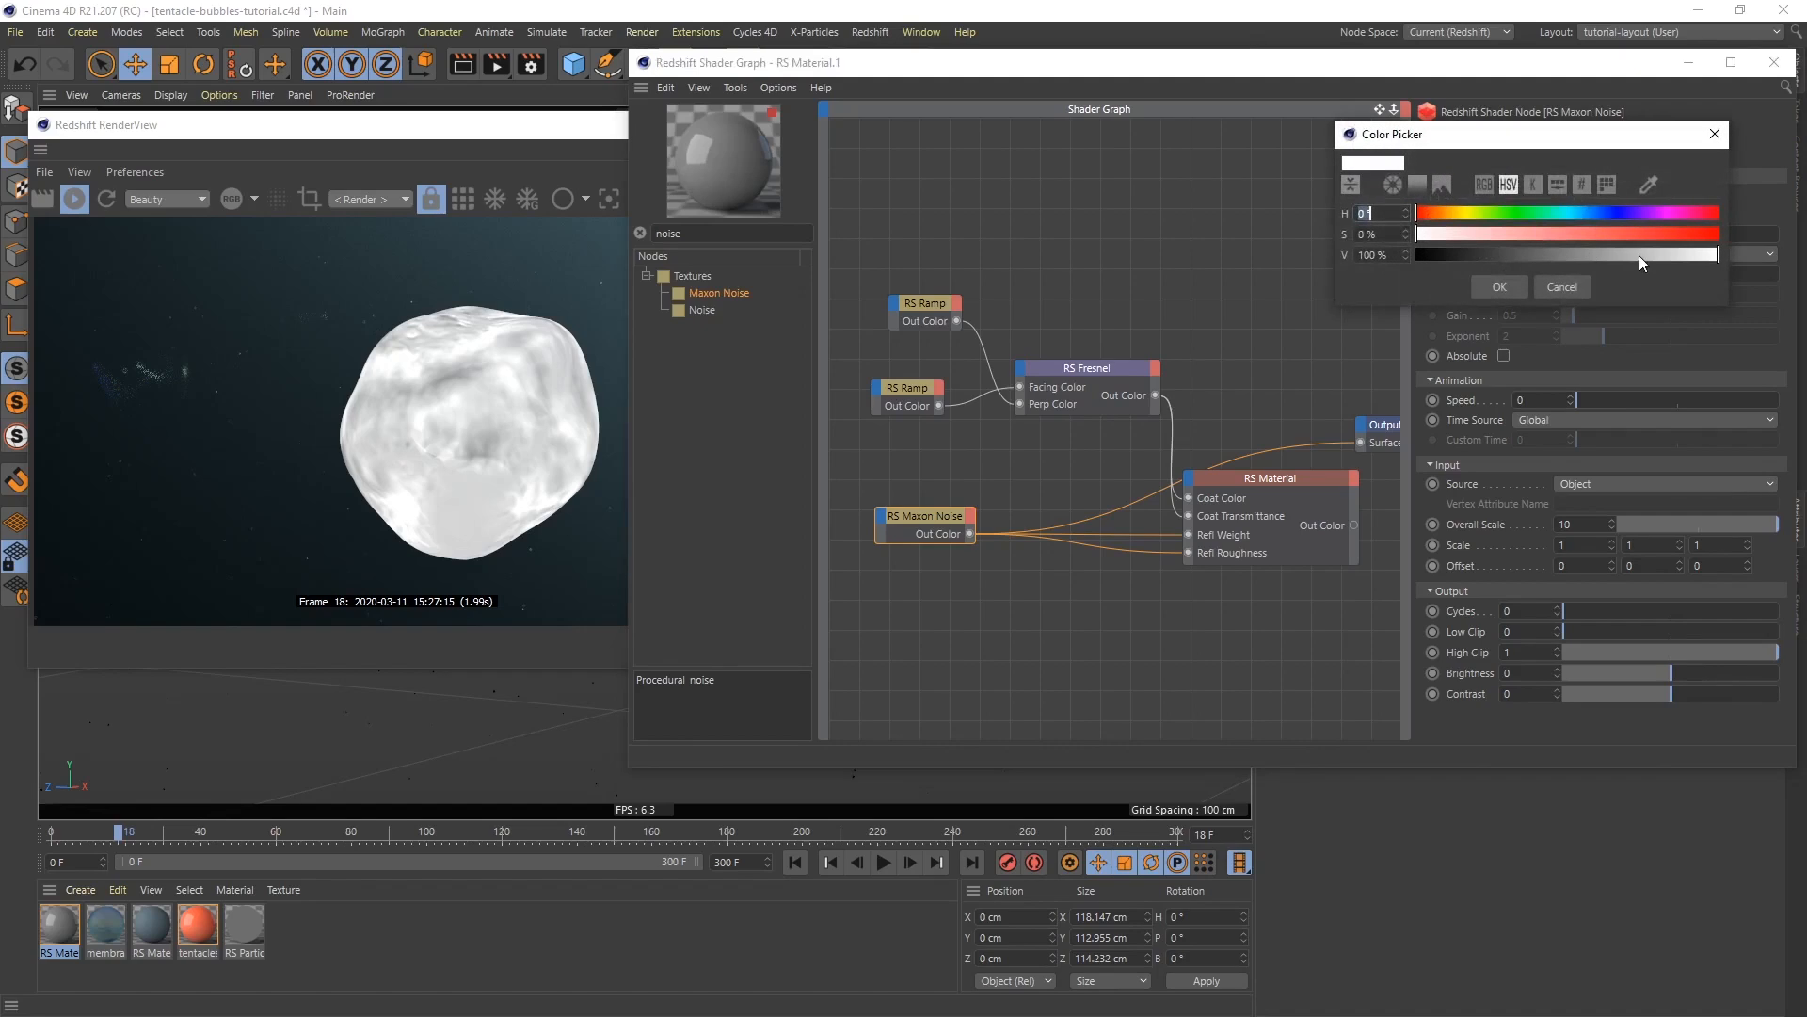
left_click_drag(1698, 258, 1621, 256)
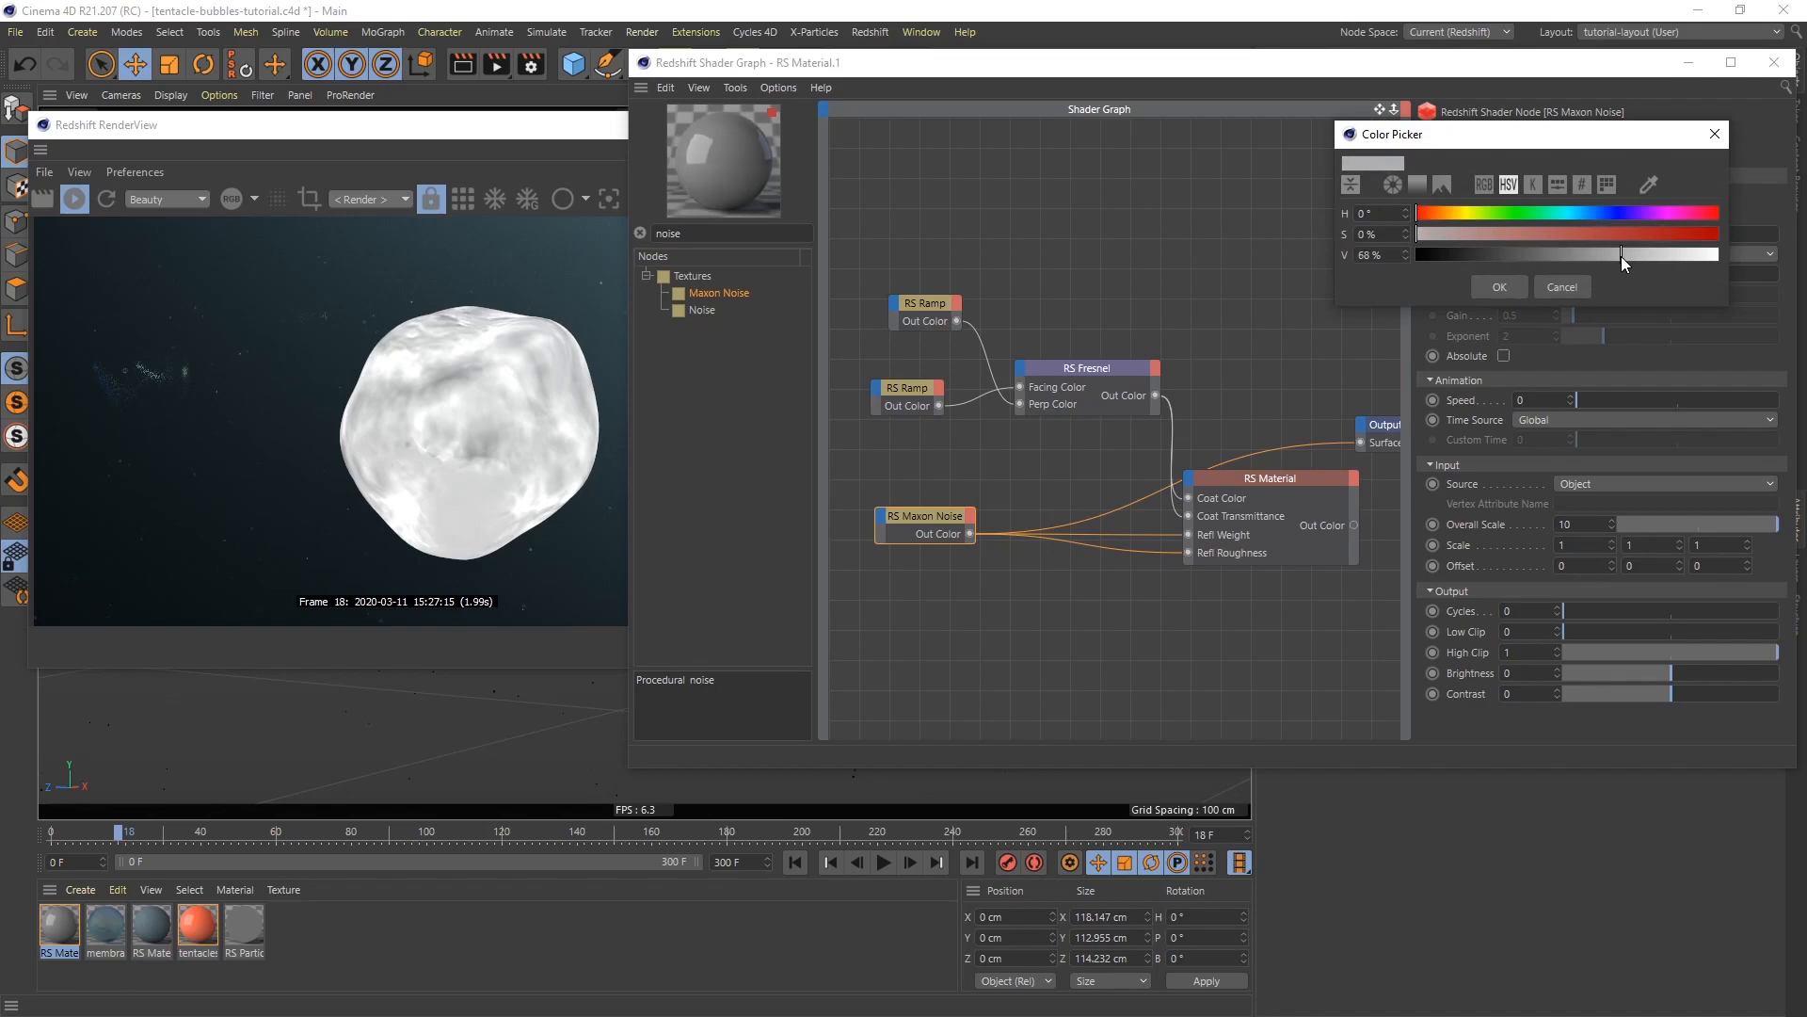
left_click(1495, 284)
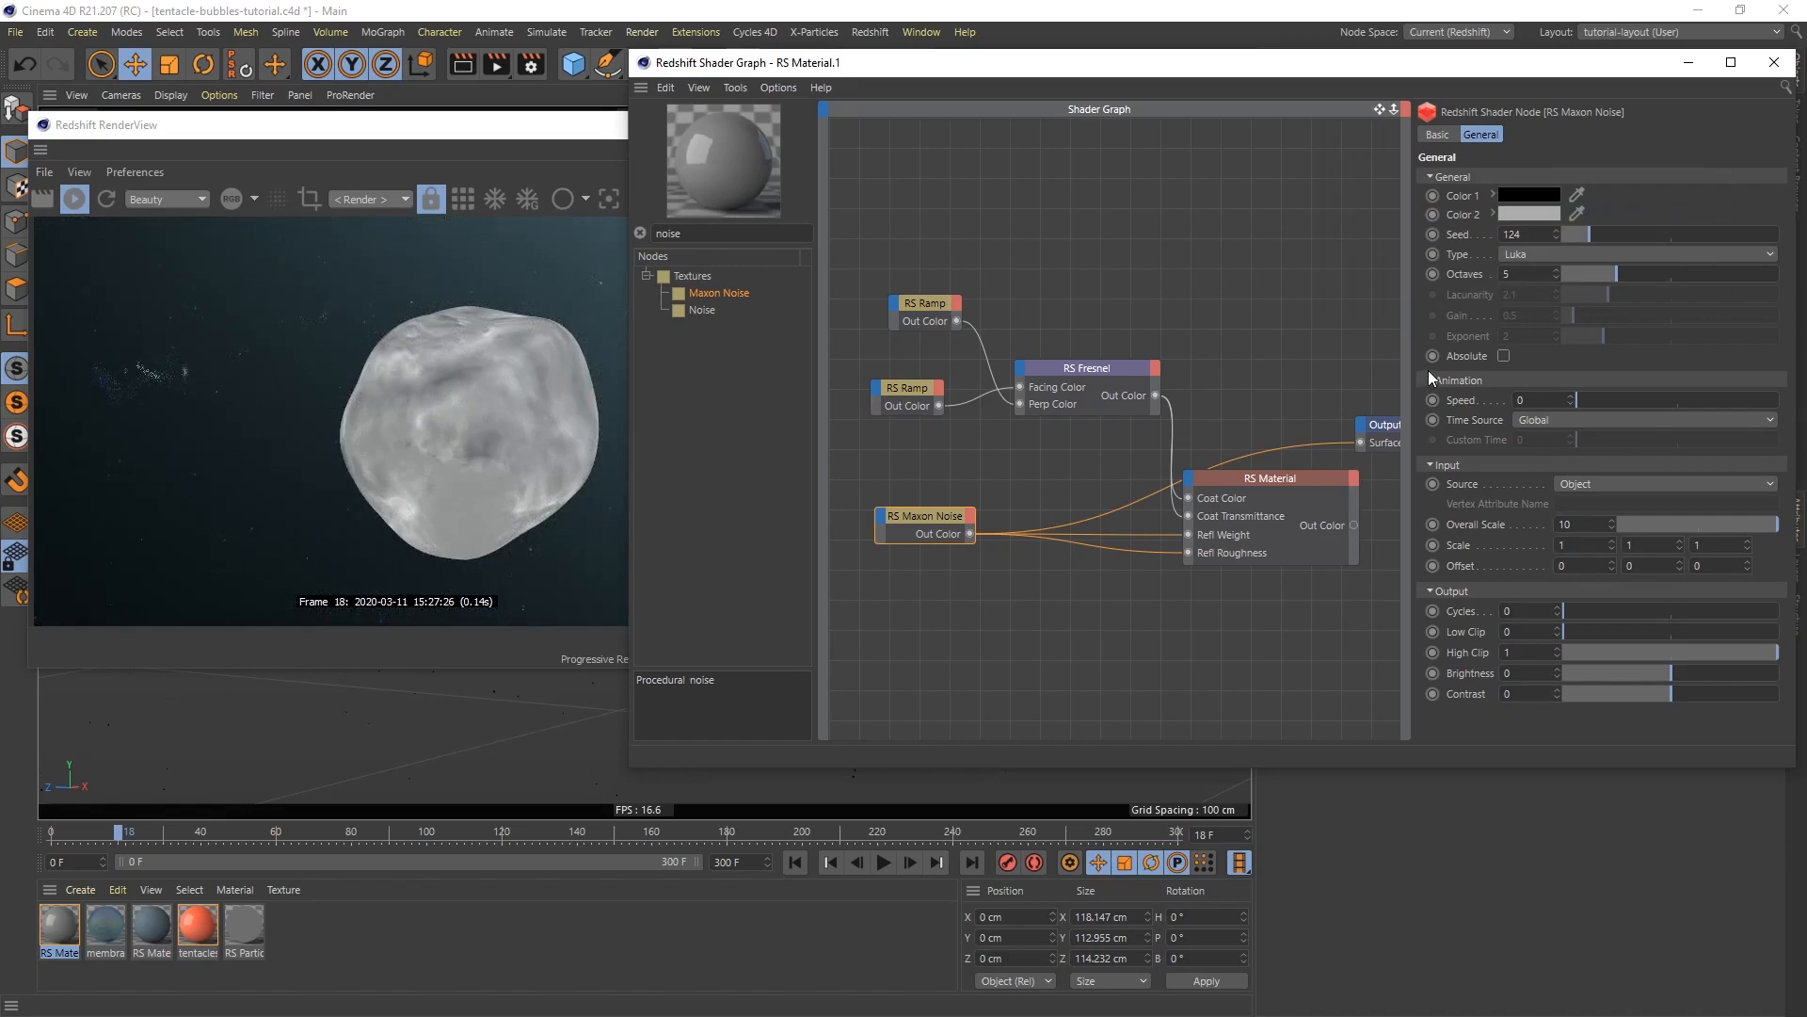
Reconnect the RS Material to the Output's surface and reposition the Maxon Noise node to clear space in the graph
left_click_drag(1324, 489, 1359, 443)
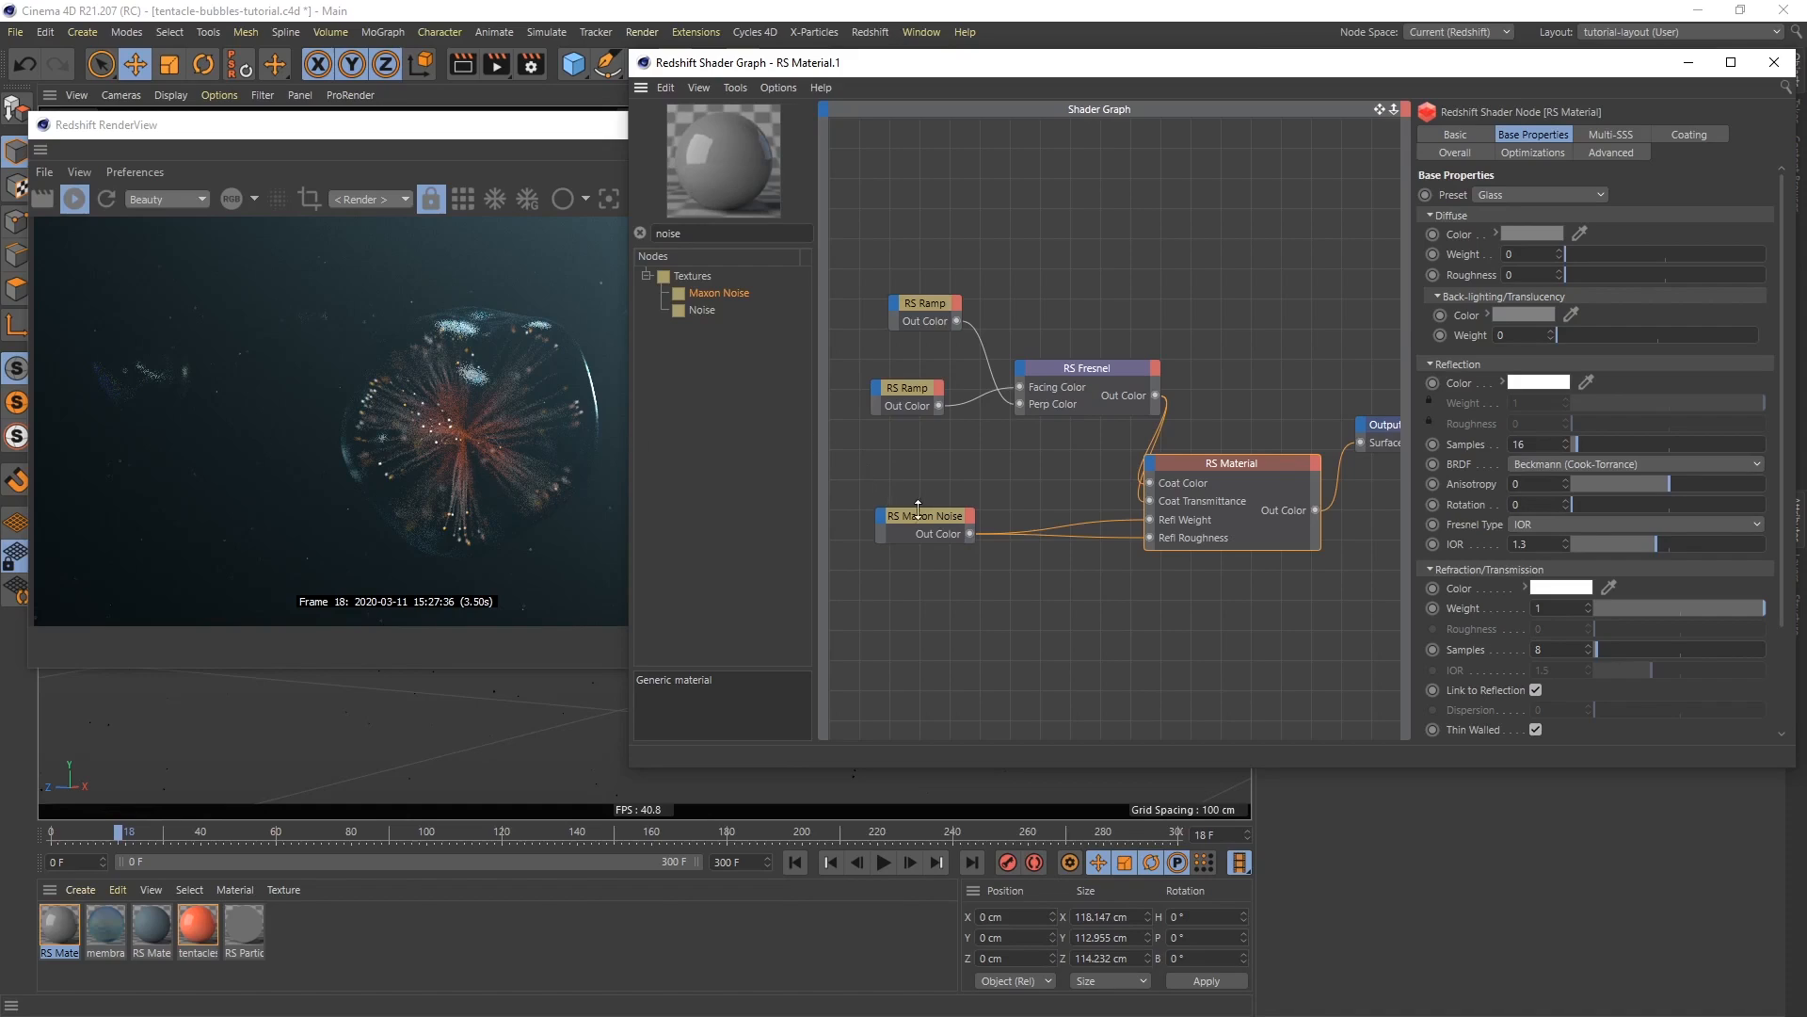
left_click_drag(934, 516, 901, 501)
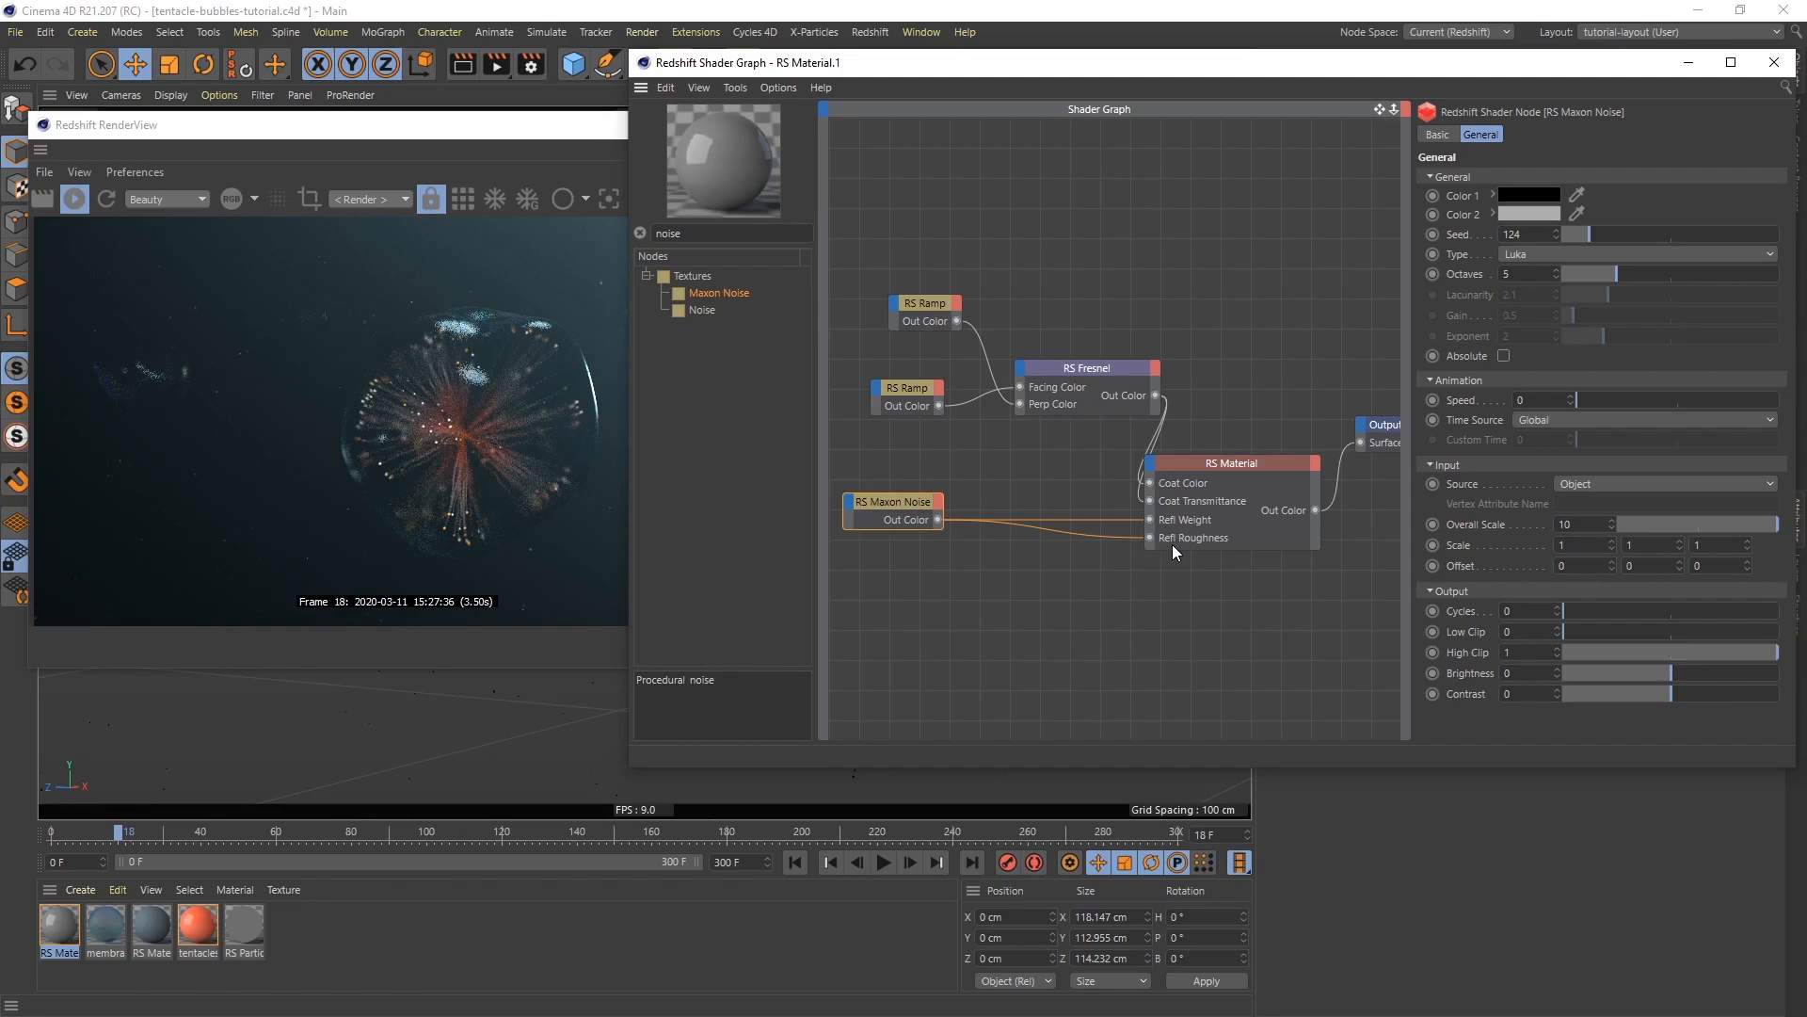
Add a Ramp node fed by the Maxon Noise and connect its output to the RS Material's reflection roughness
double_click(710, 236)
type("ramp")
left_click_drag(697, 296, 1019, 597)
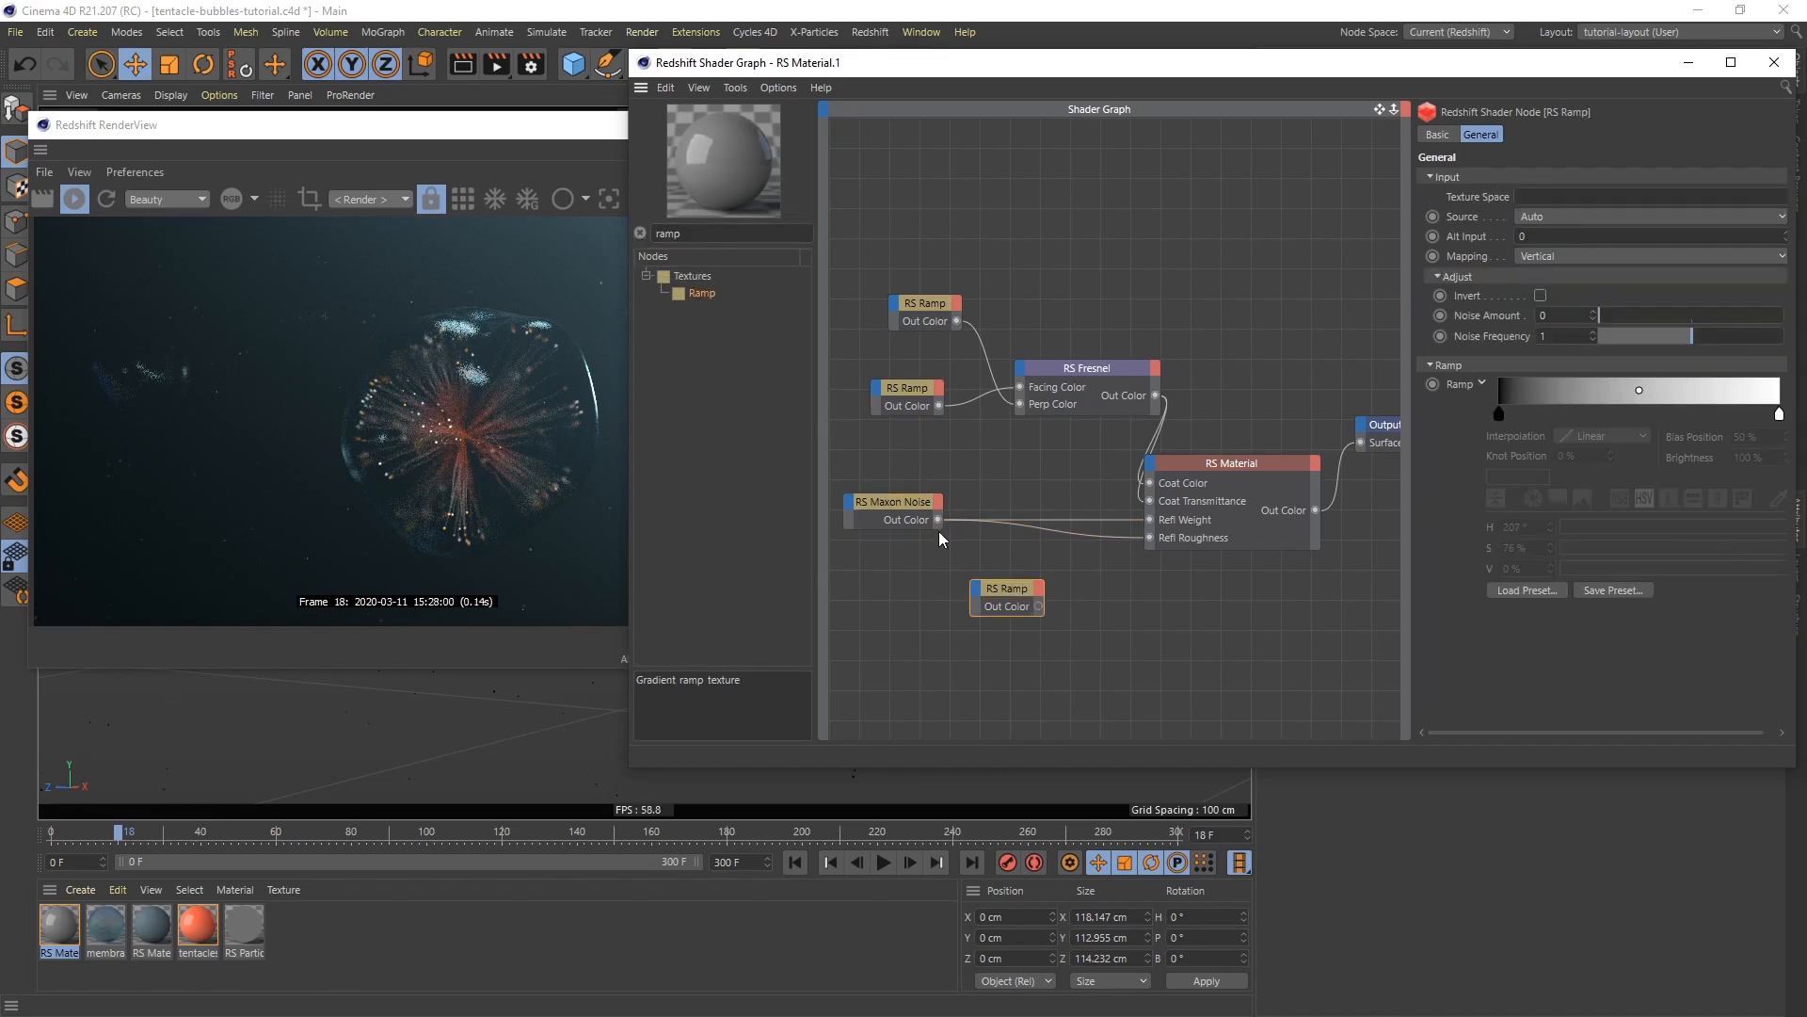
left_click_drag(938, 520, 1067, 612)
left_click(1086, 606)
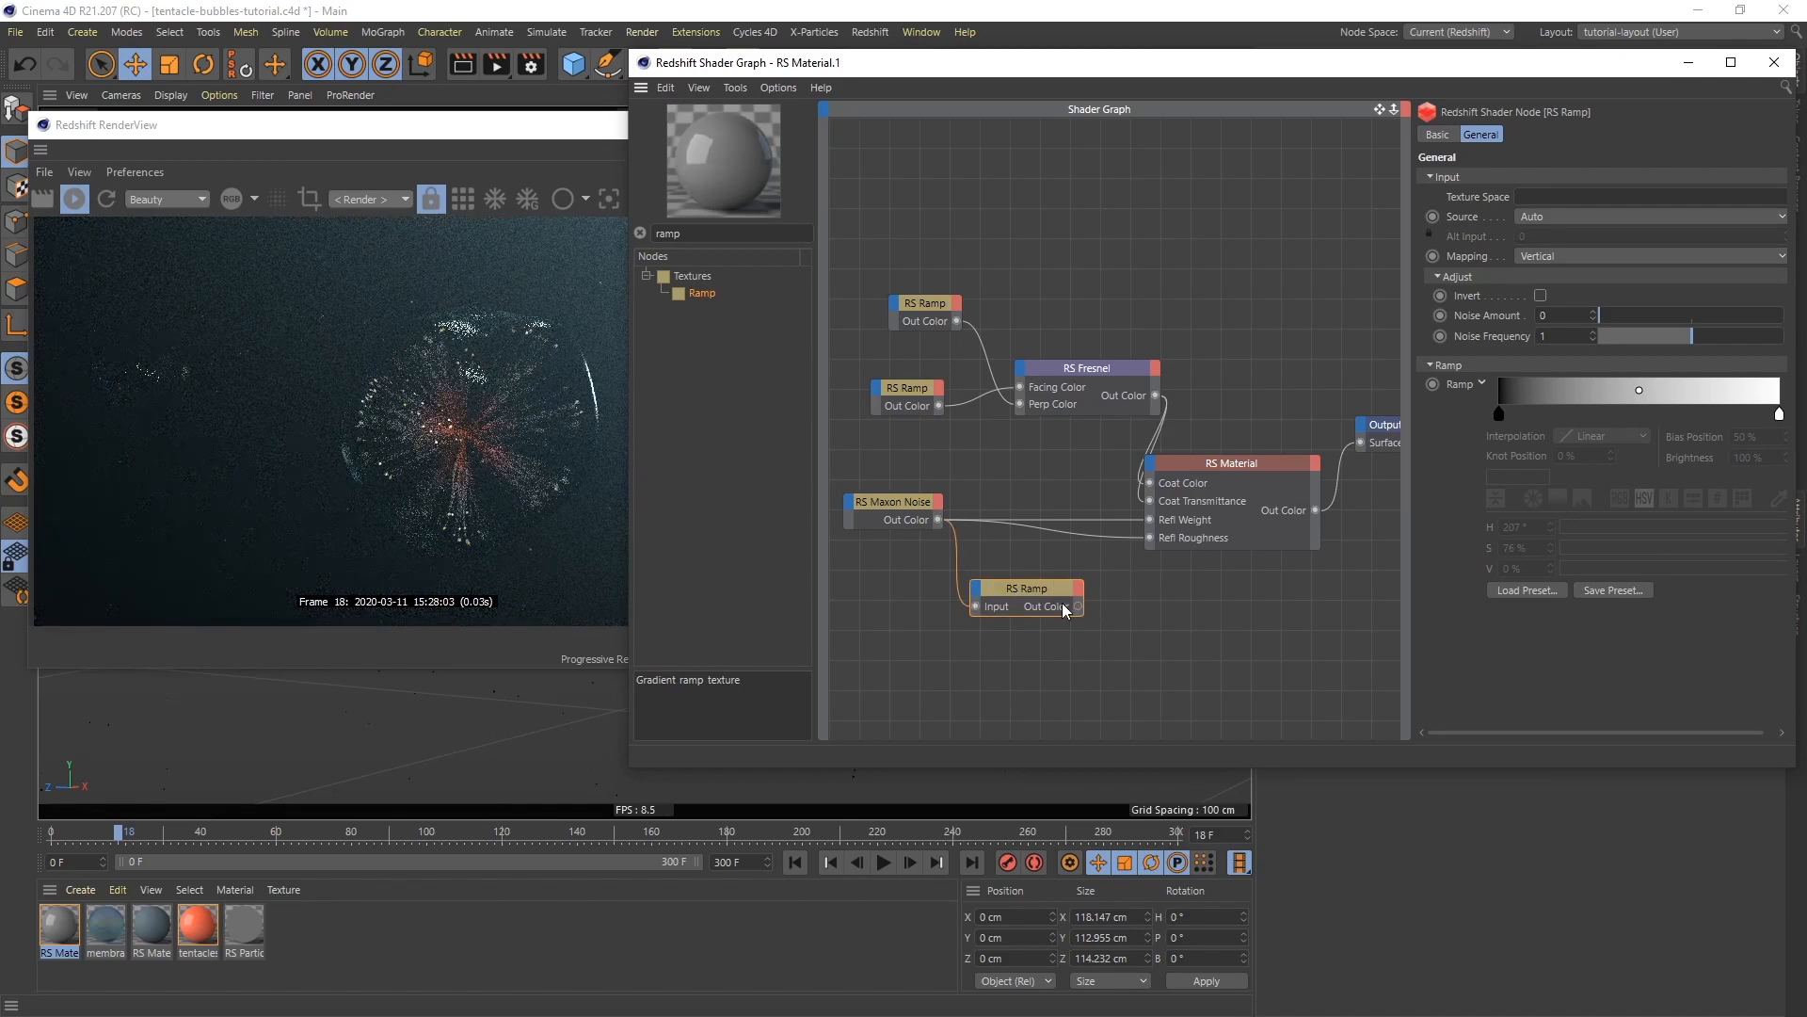
left_click_drag(1081, 604, 1150, 539)
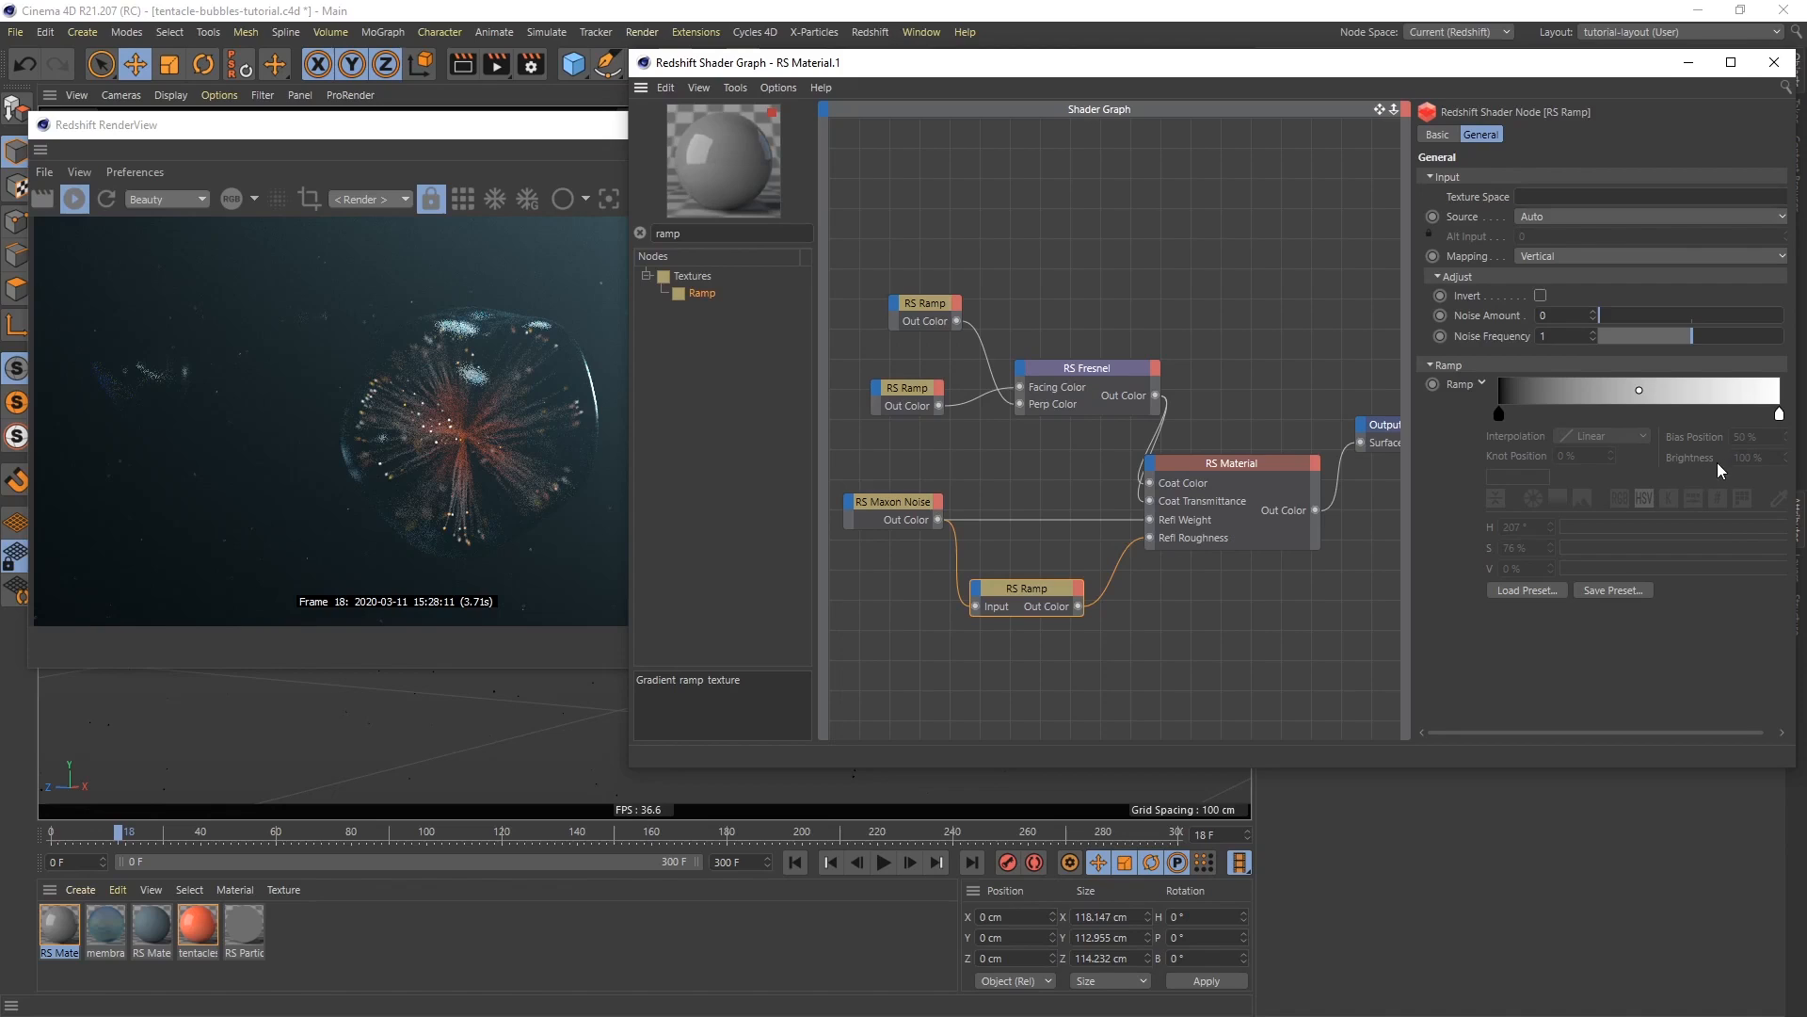
Adjust the roughness Ramp by keeping the black knot at the start and moving the white knot to about 60%
left_click_drag(1503, 415, 1711, 415)
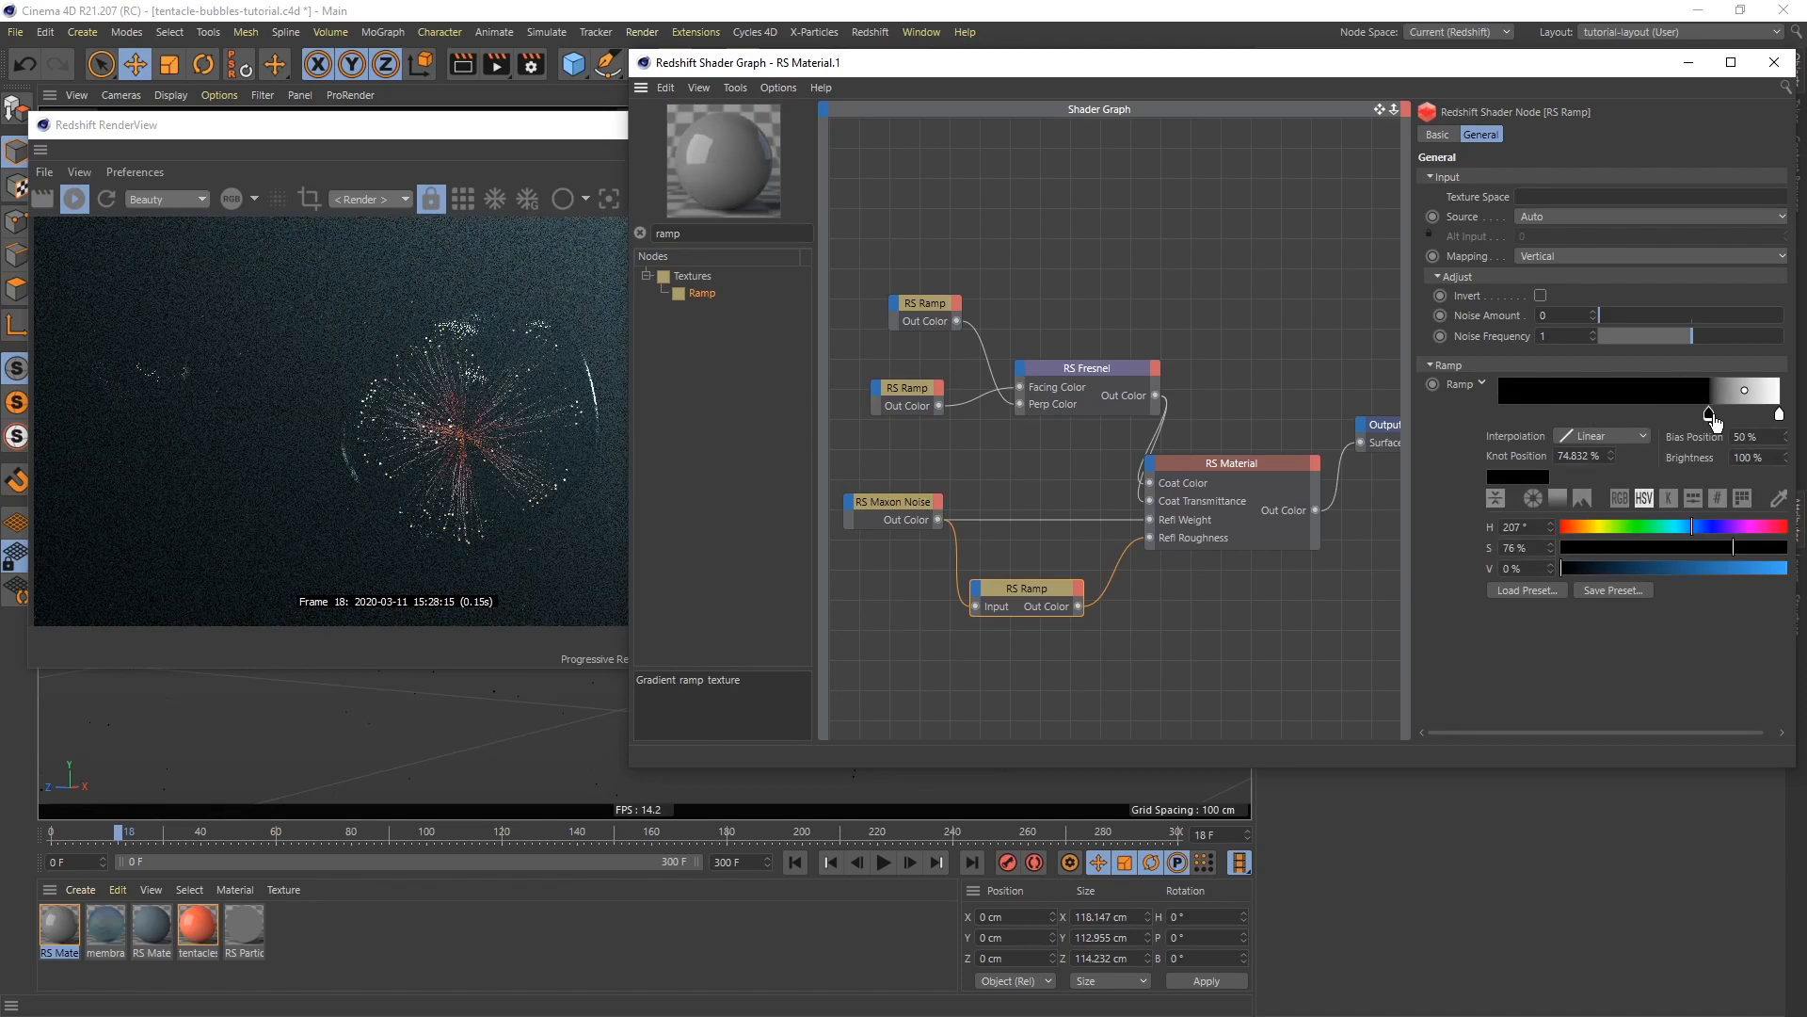
left_click_drag(1708, 414, 1500, 415)
left_click_drag(1779, 415, 1697, 415)
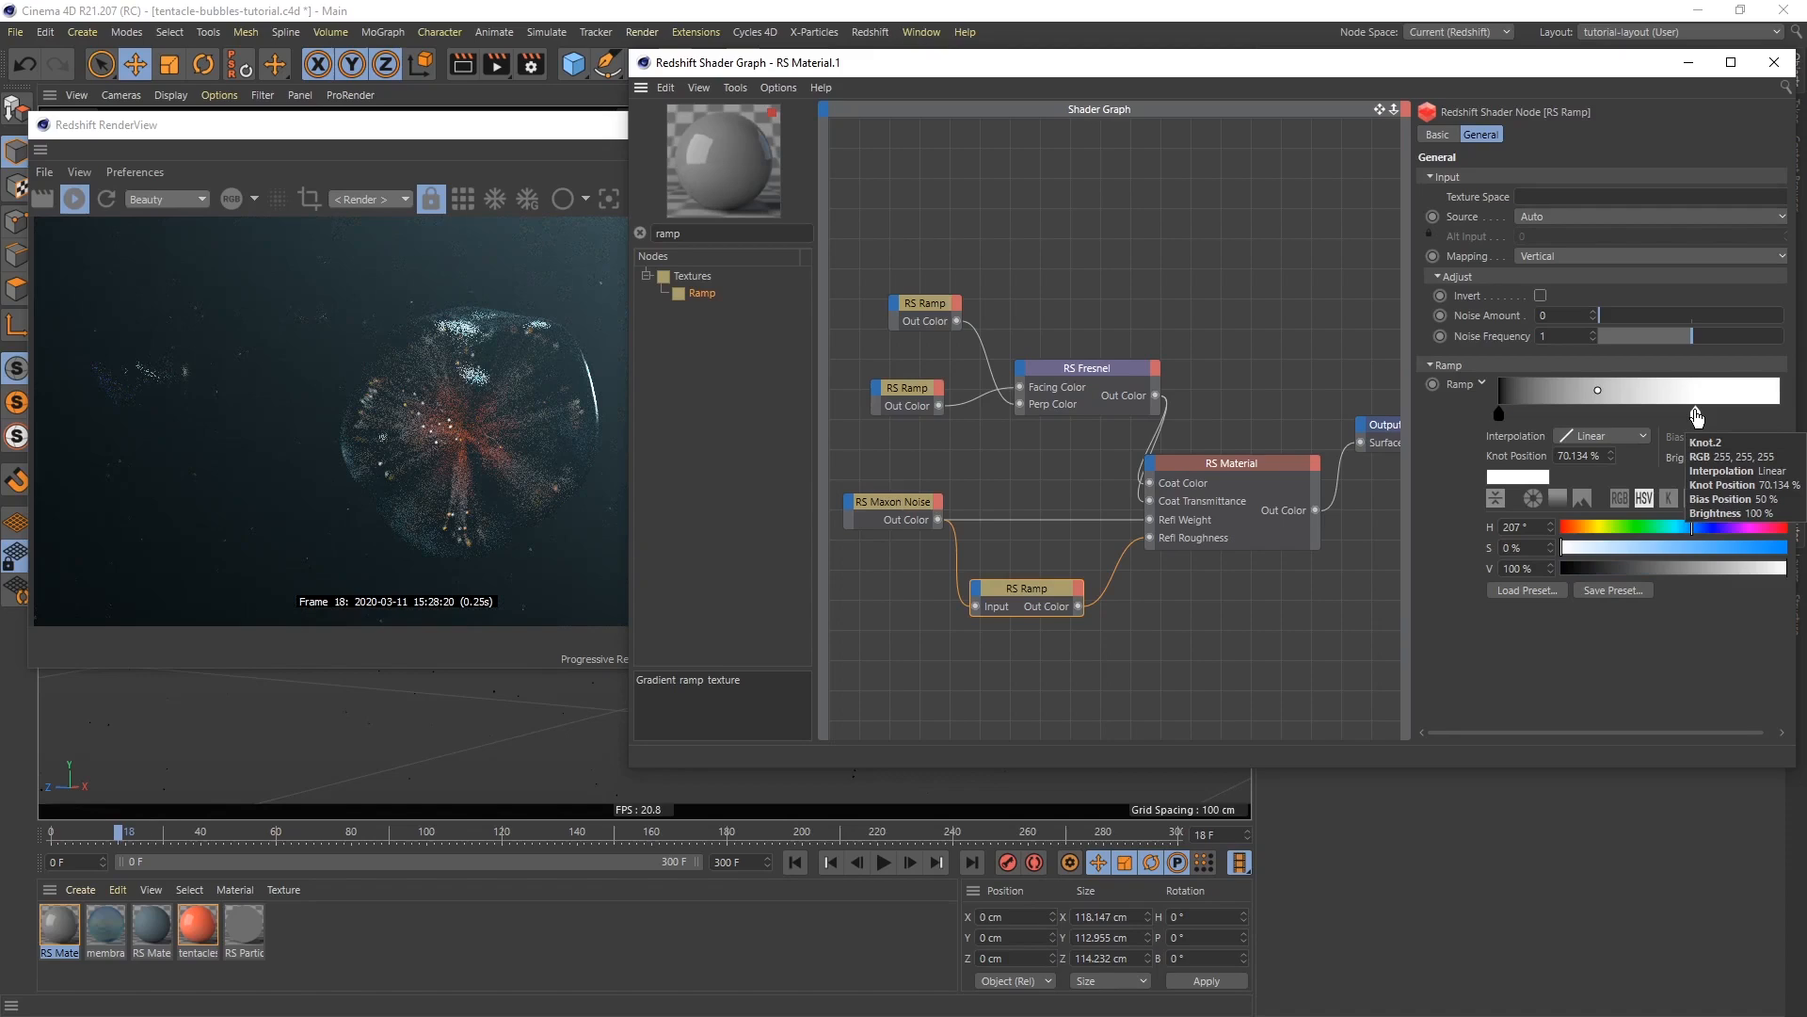
left_click_drag(1697, 416, 1654, 416)
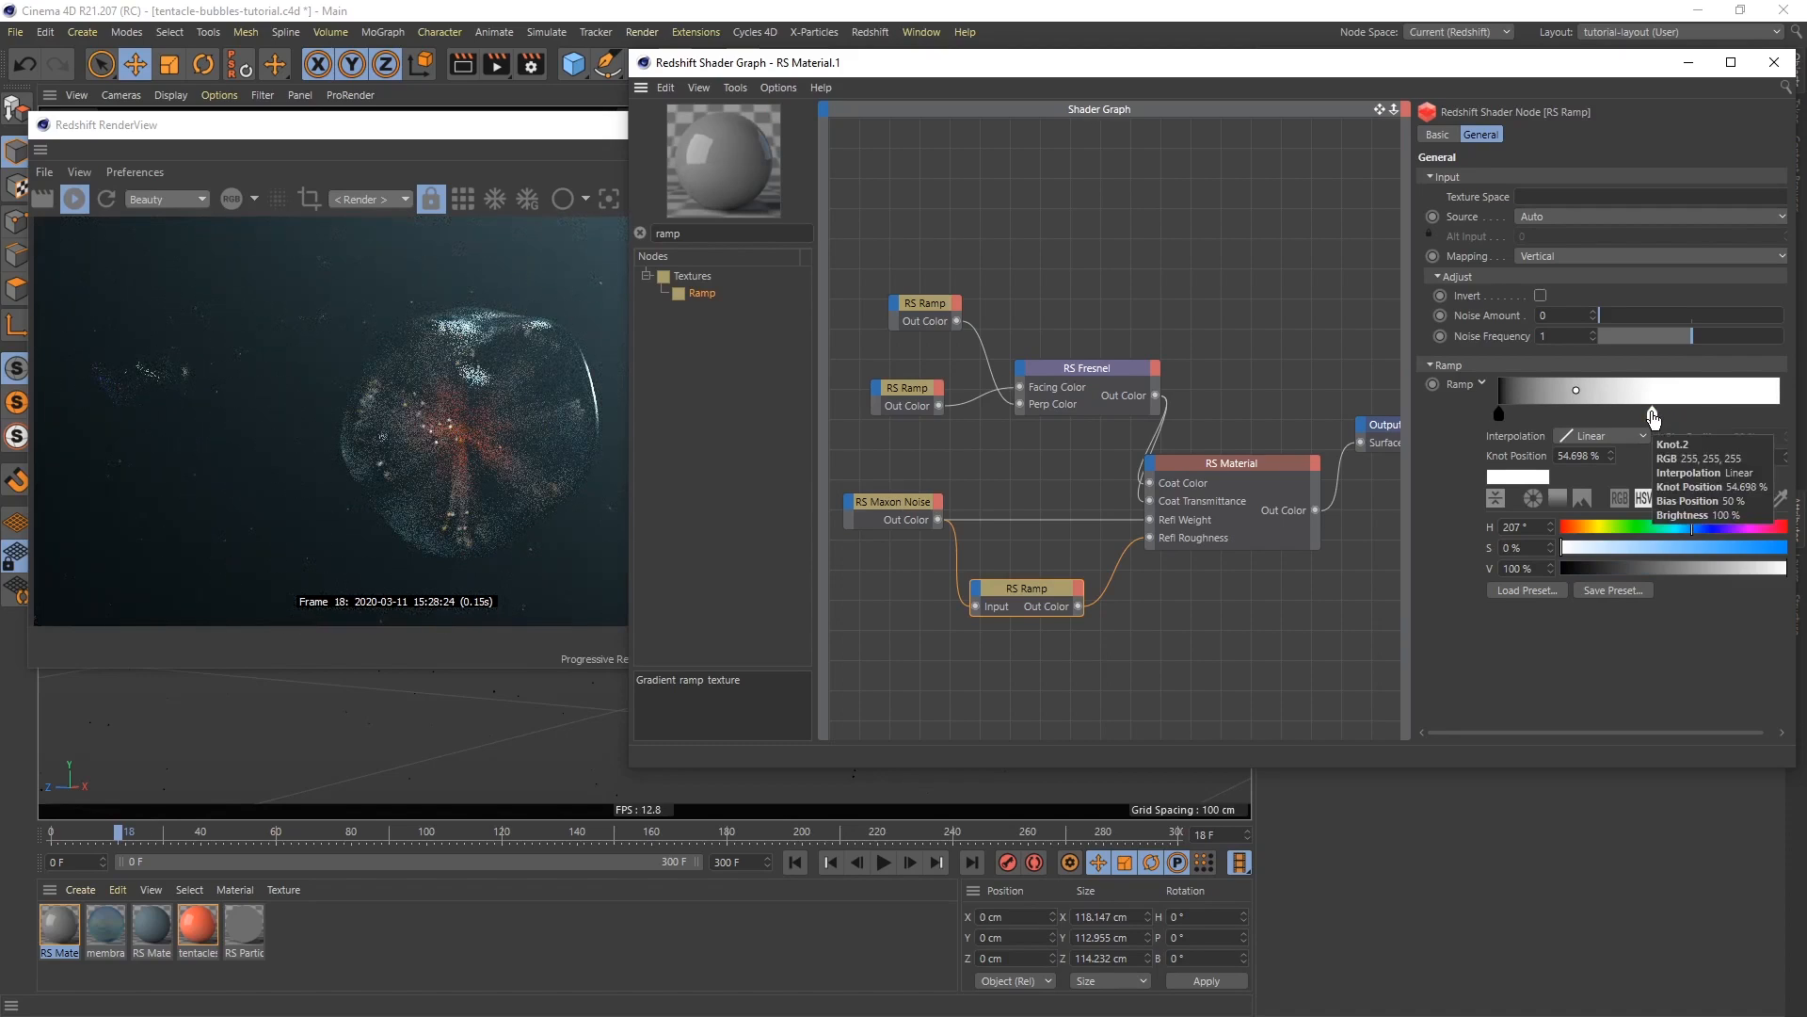
left_click_drag(1654, 415, 1658, 415)
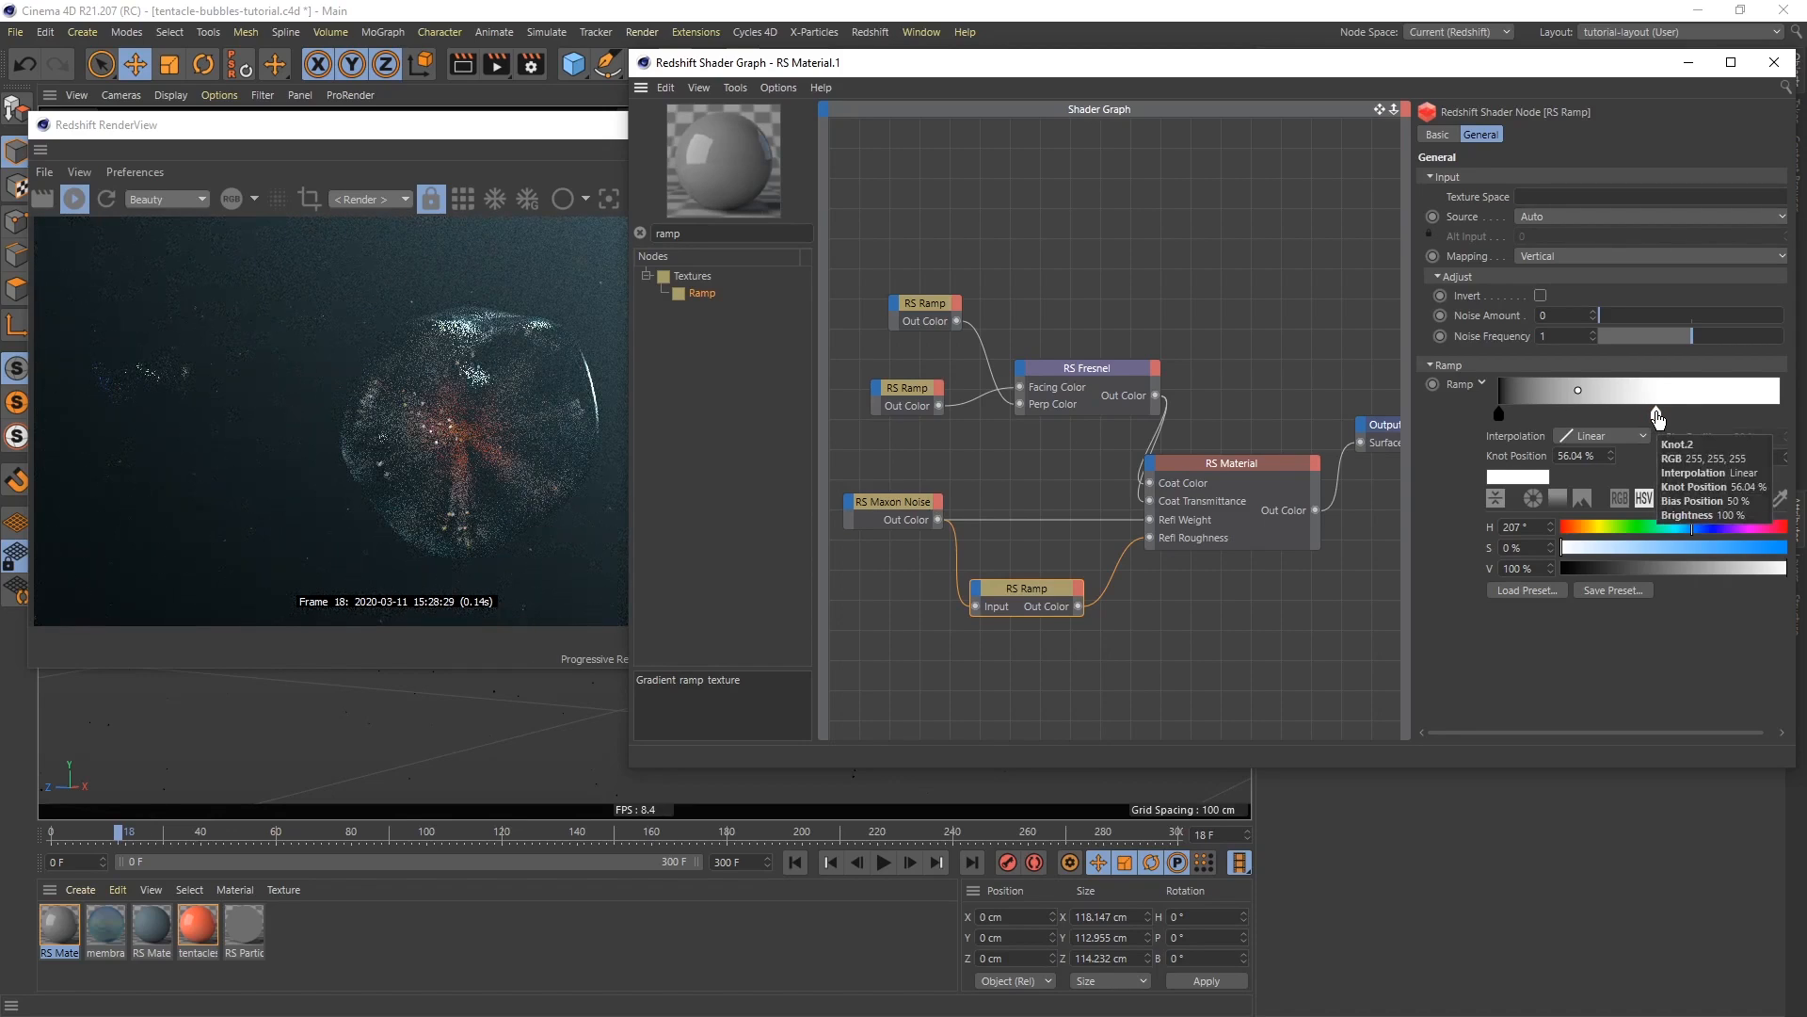
left_click_drag(1657, 415, 1668, 417)
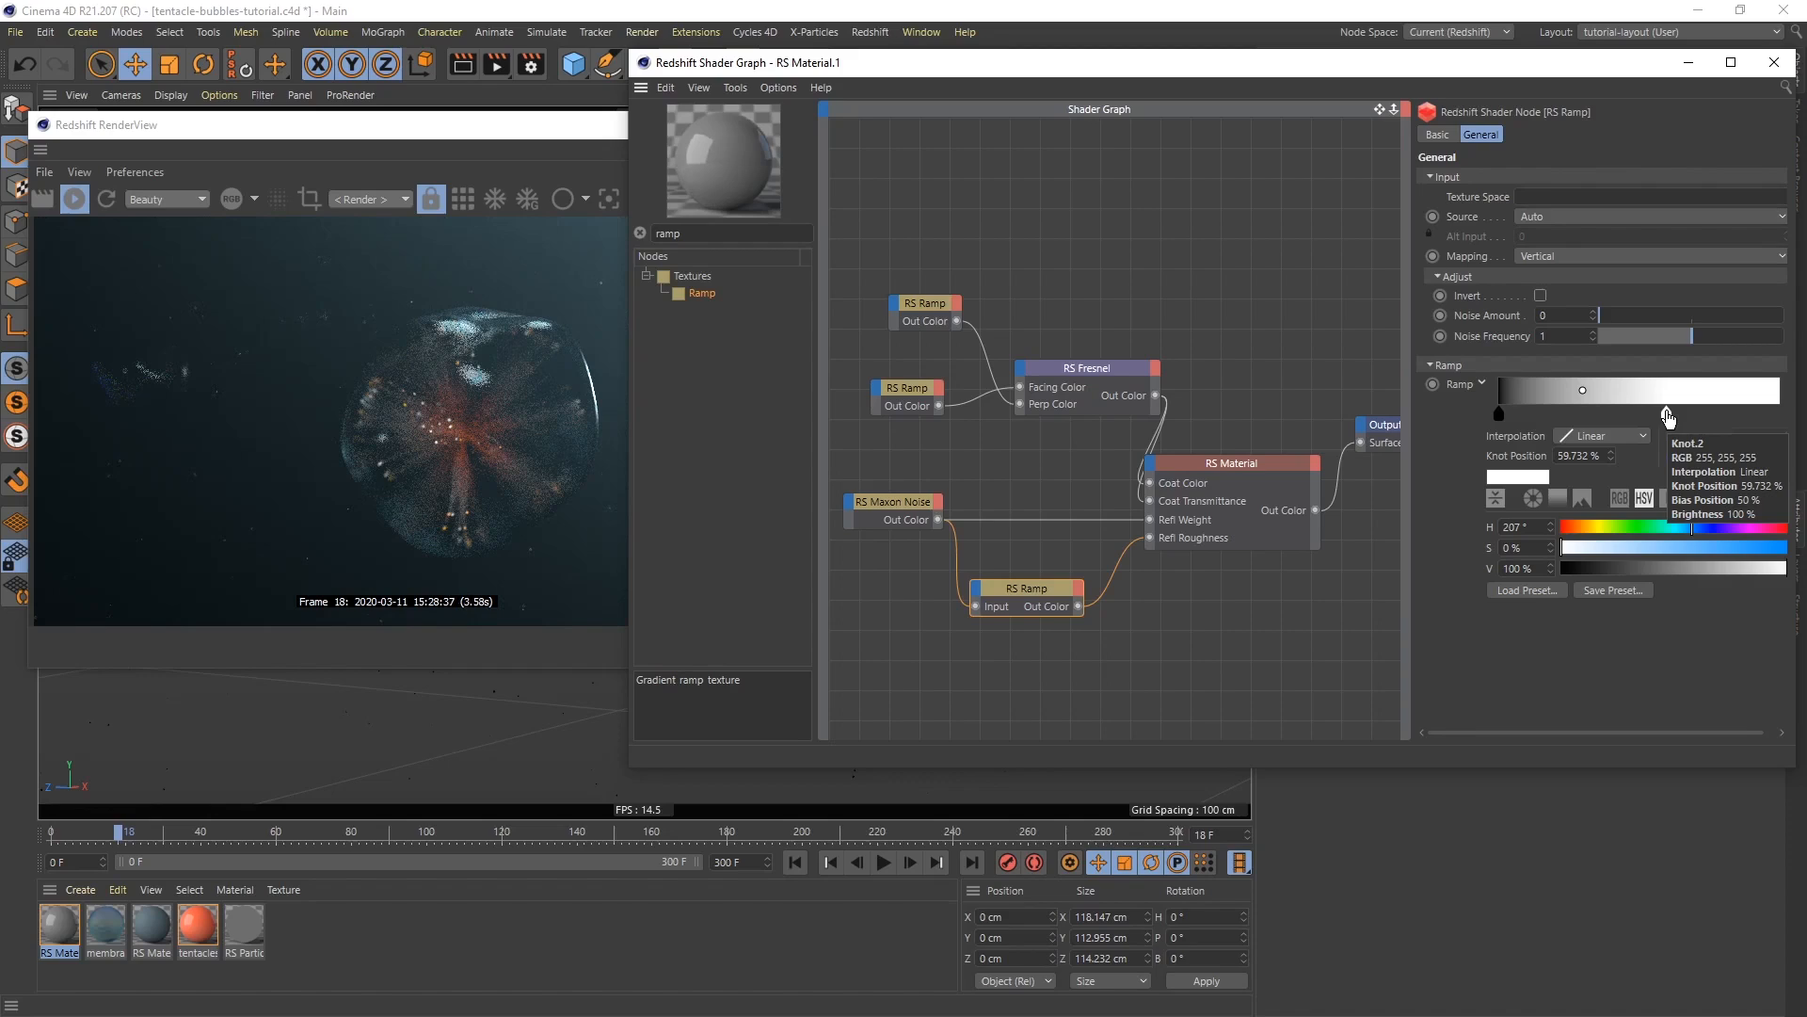
Advance the timeline to frame 19 and close the Shader Graph window
left_click(899, 859)
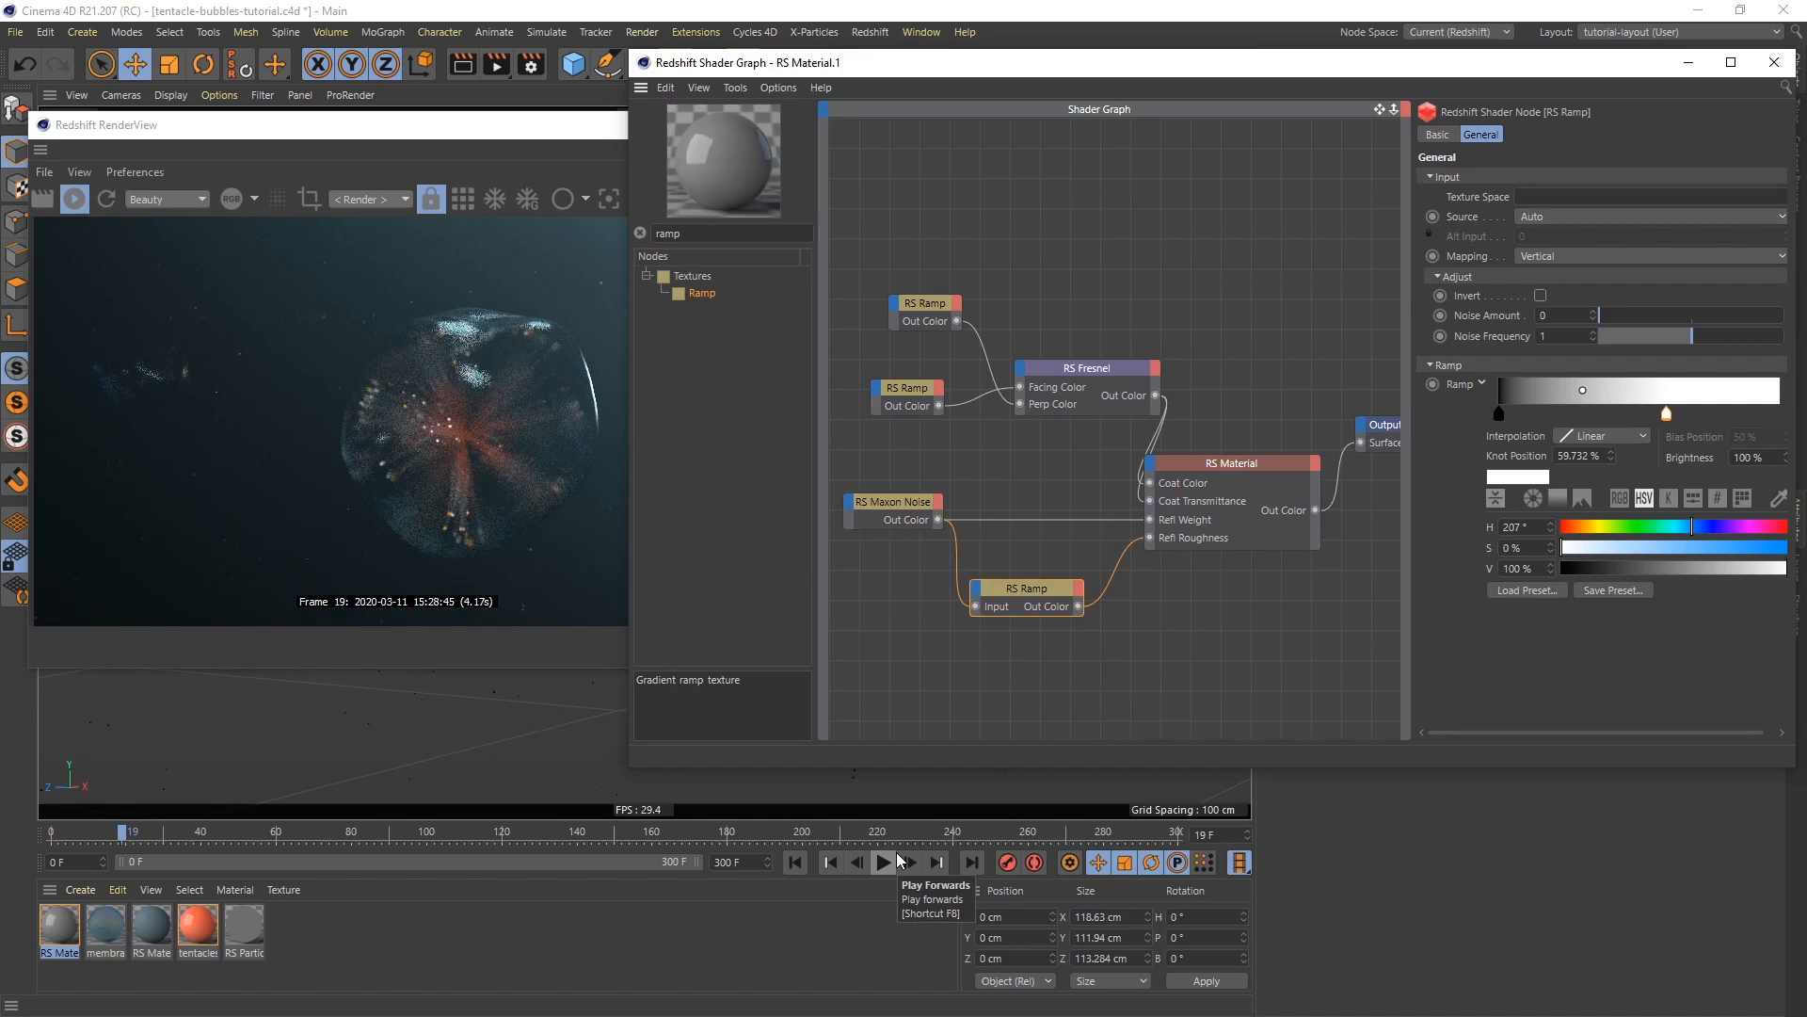
left_click_drag(1201, 74, 996, 100)
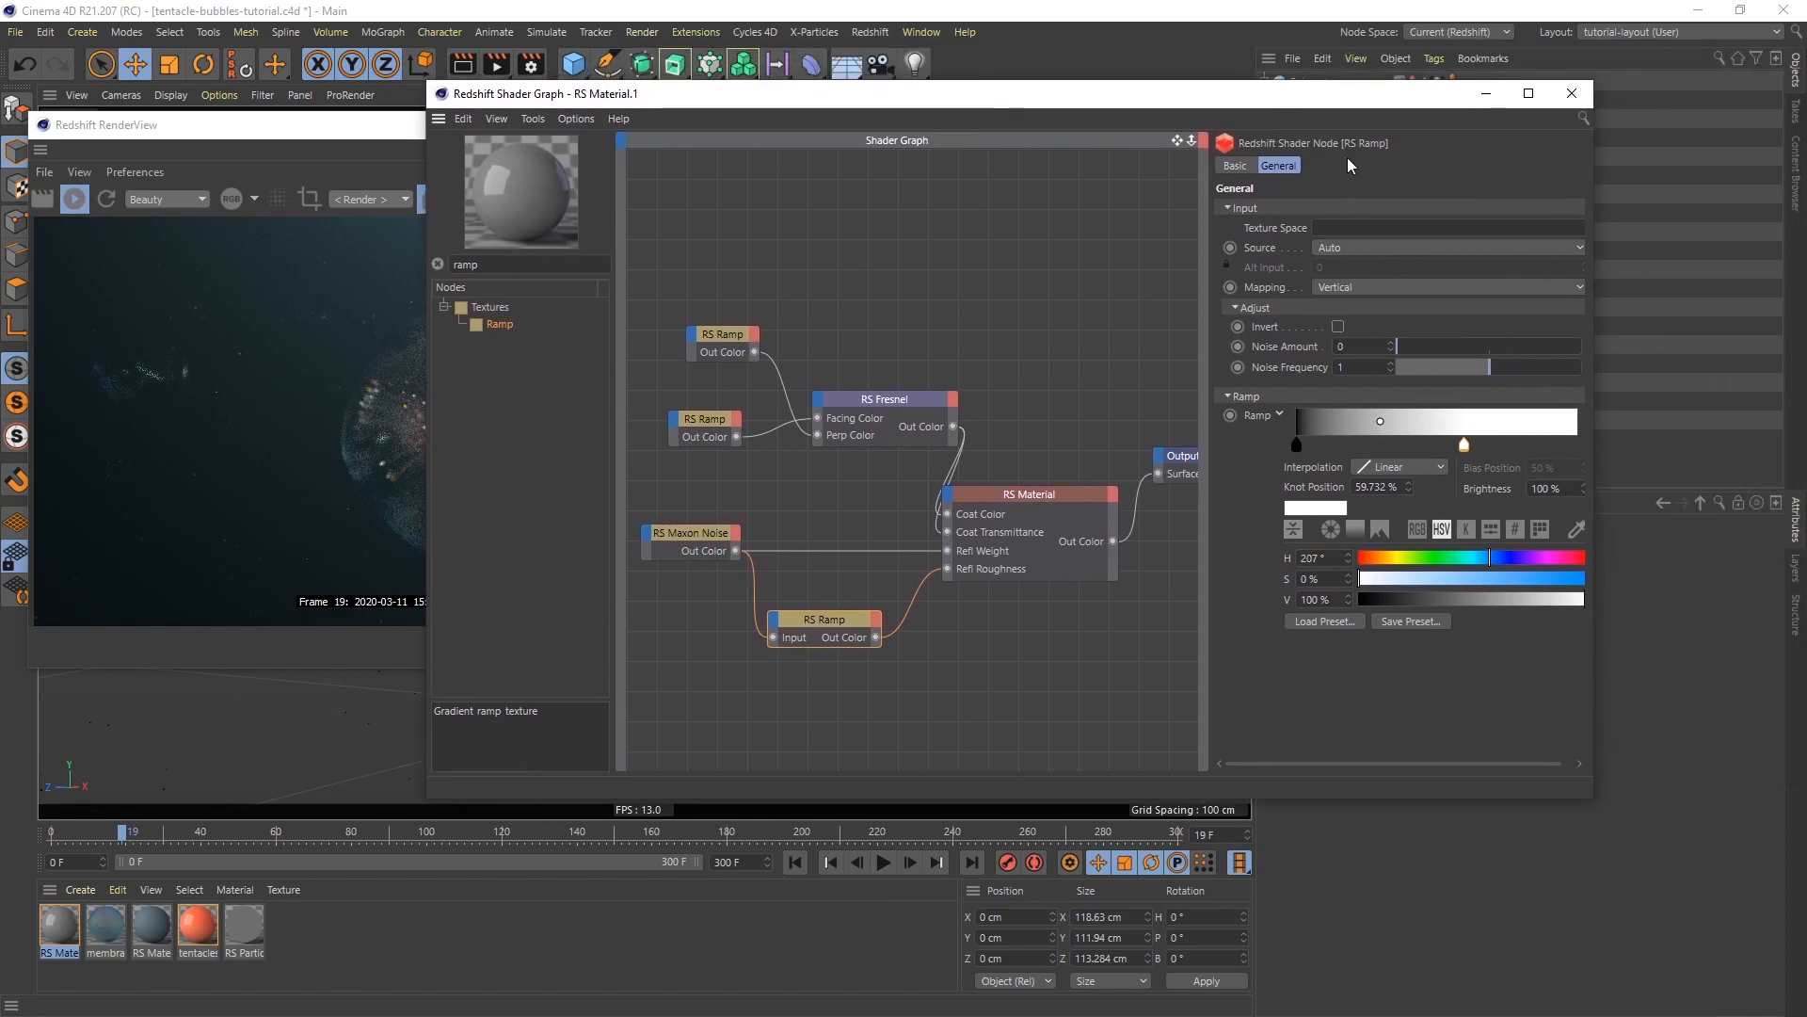
left_click(1569, 88)
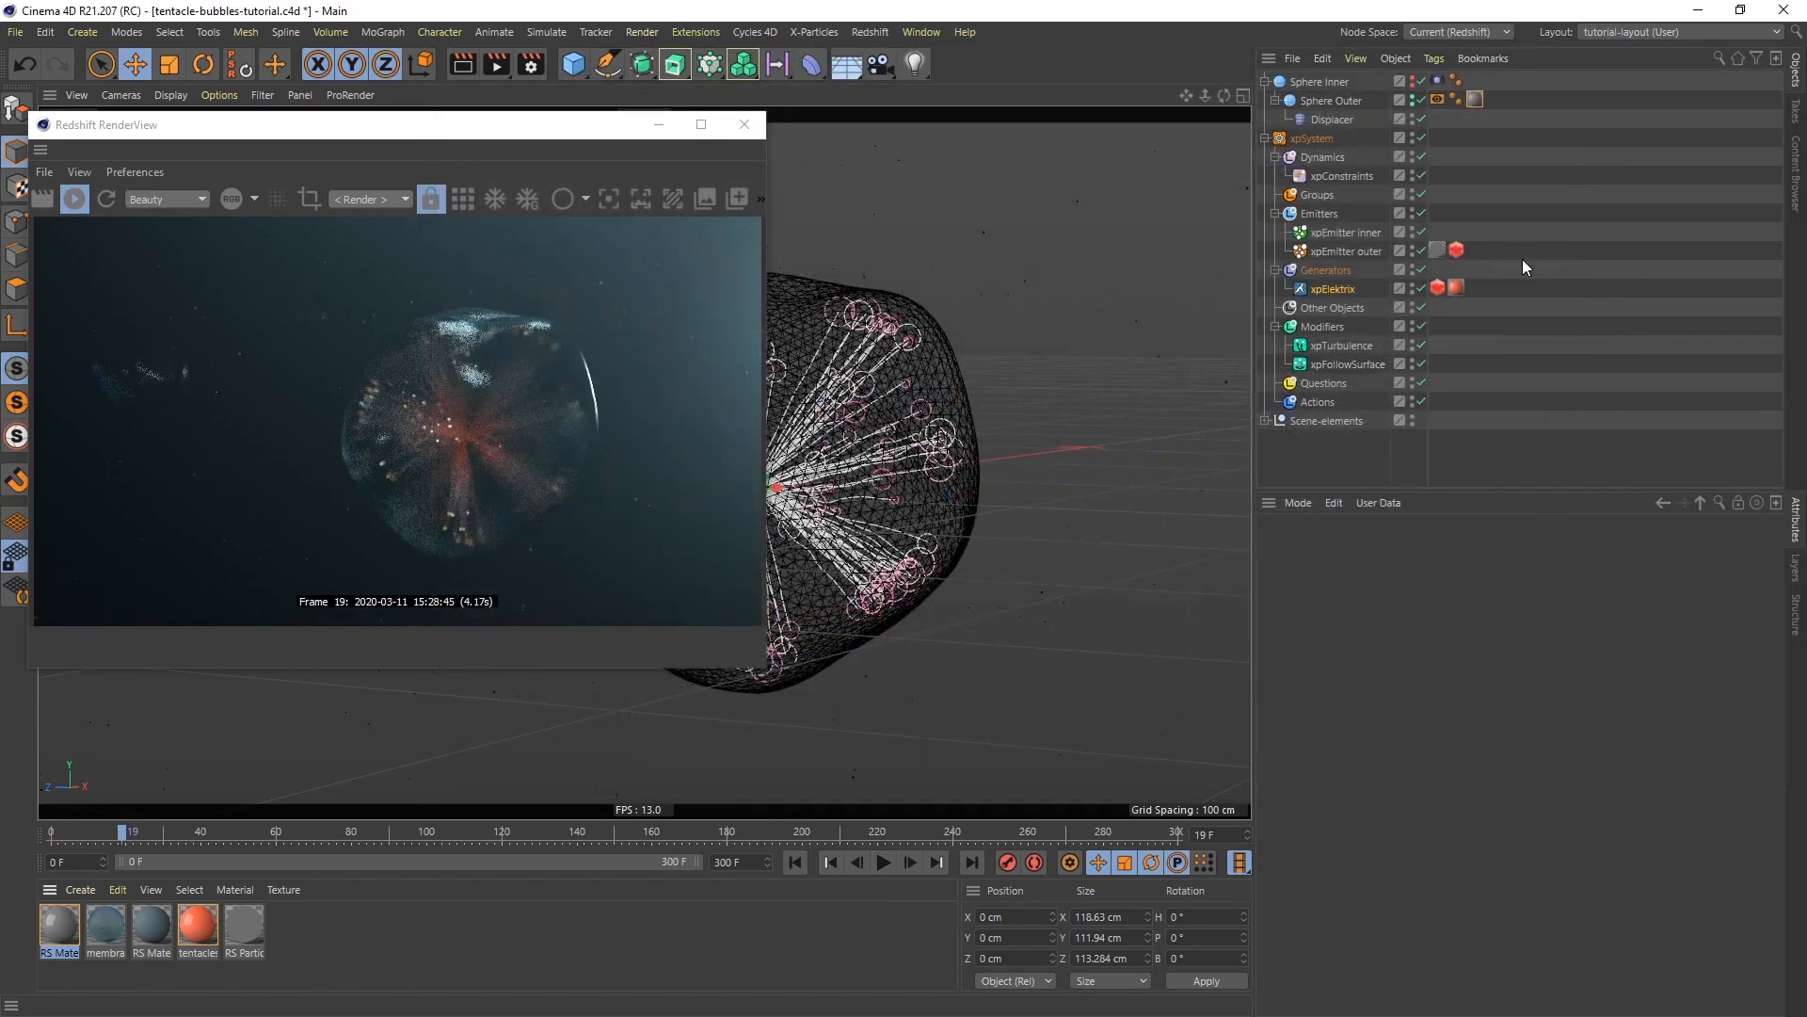
Enlarge the RenderView window and reposition it for a bigger preview of the bubble
left_click_drag(569, 135, 698, 128)
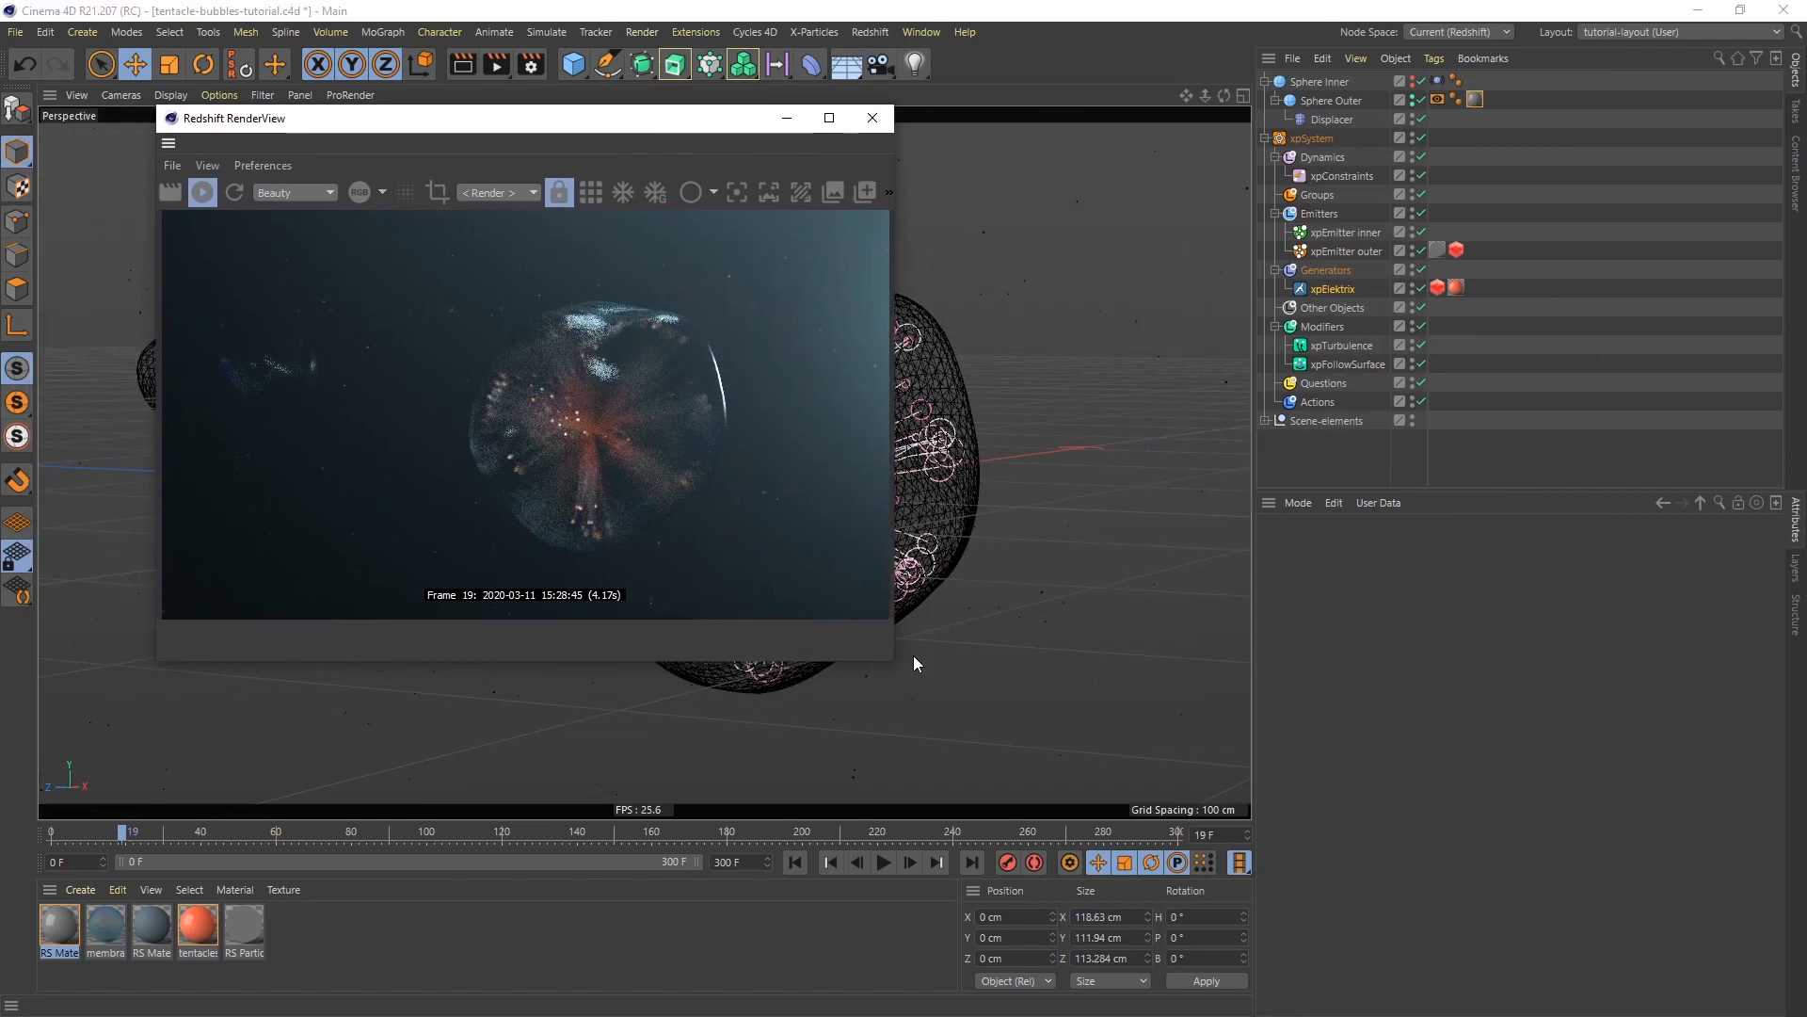
left_click_drag(893, 665, 1287, 873)
left_click_drag(871, 130, 865, 193)
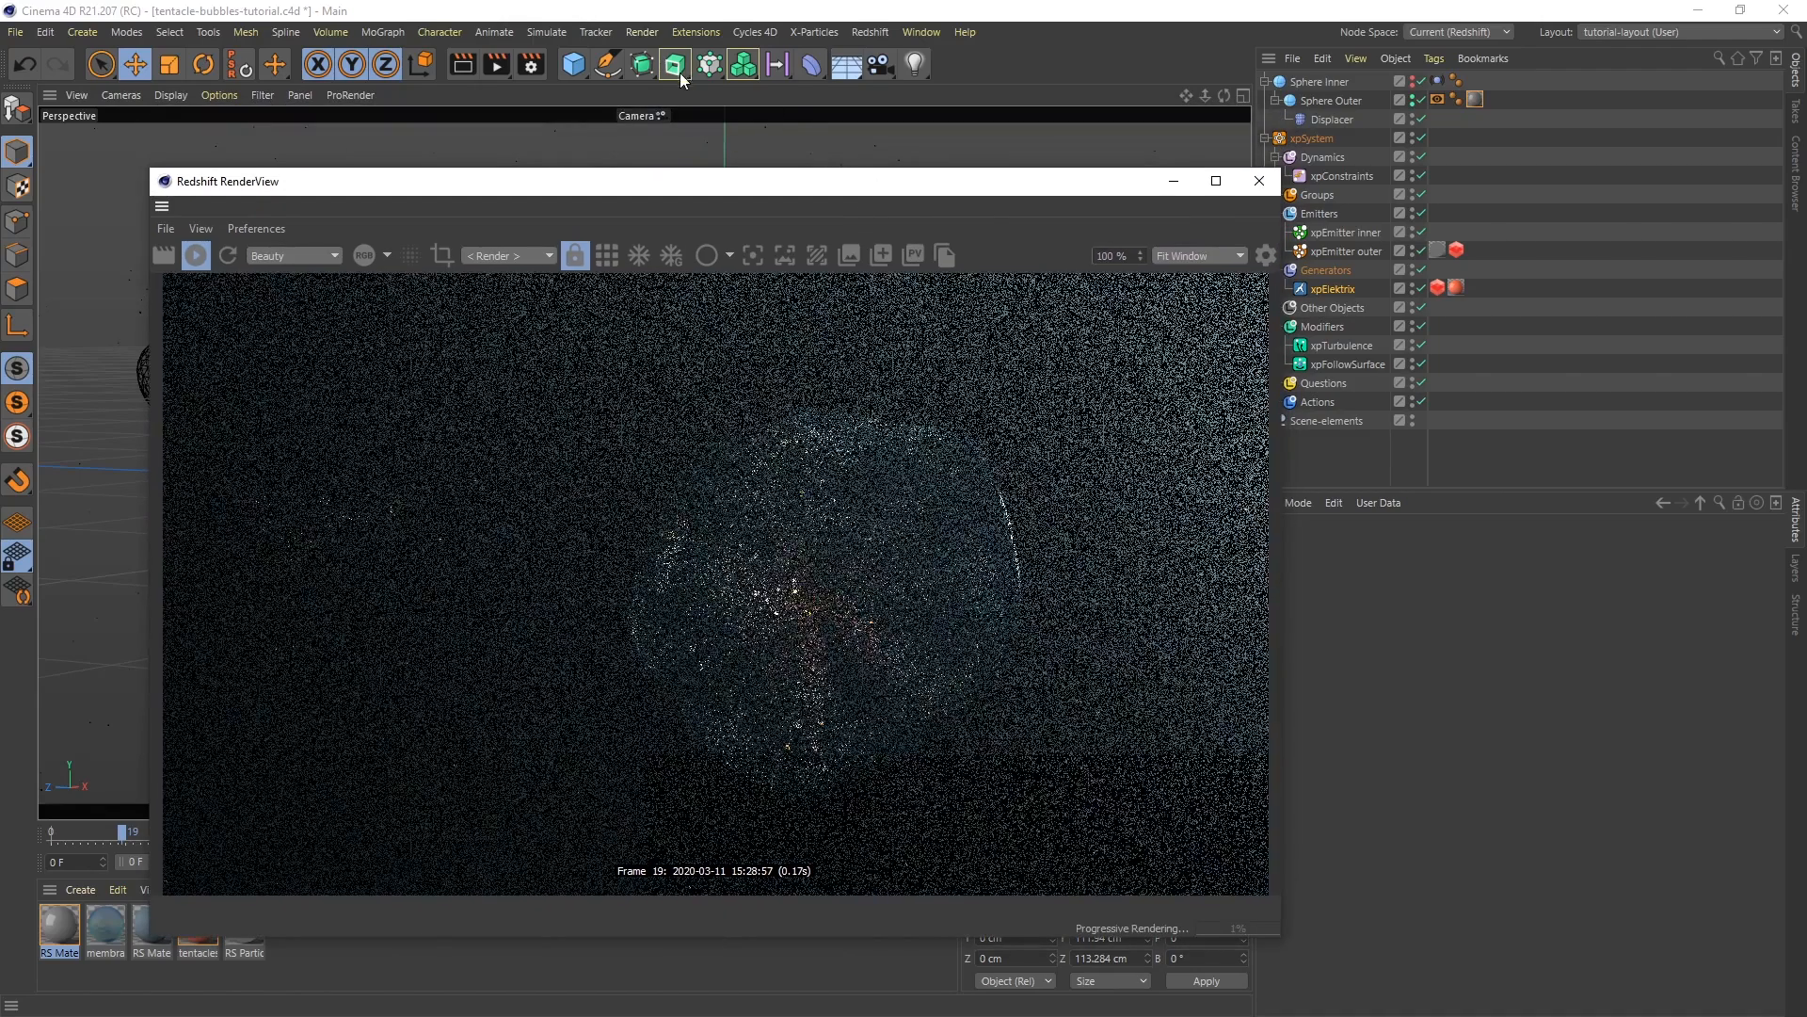
Open the Redshift render settings and examine the system section's experimental options, including Enable Automatic Sampling
left_click(532, 64)
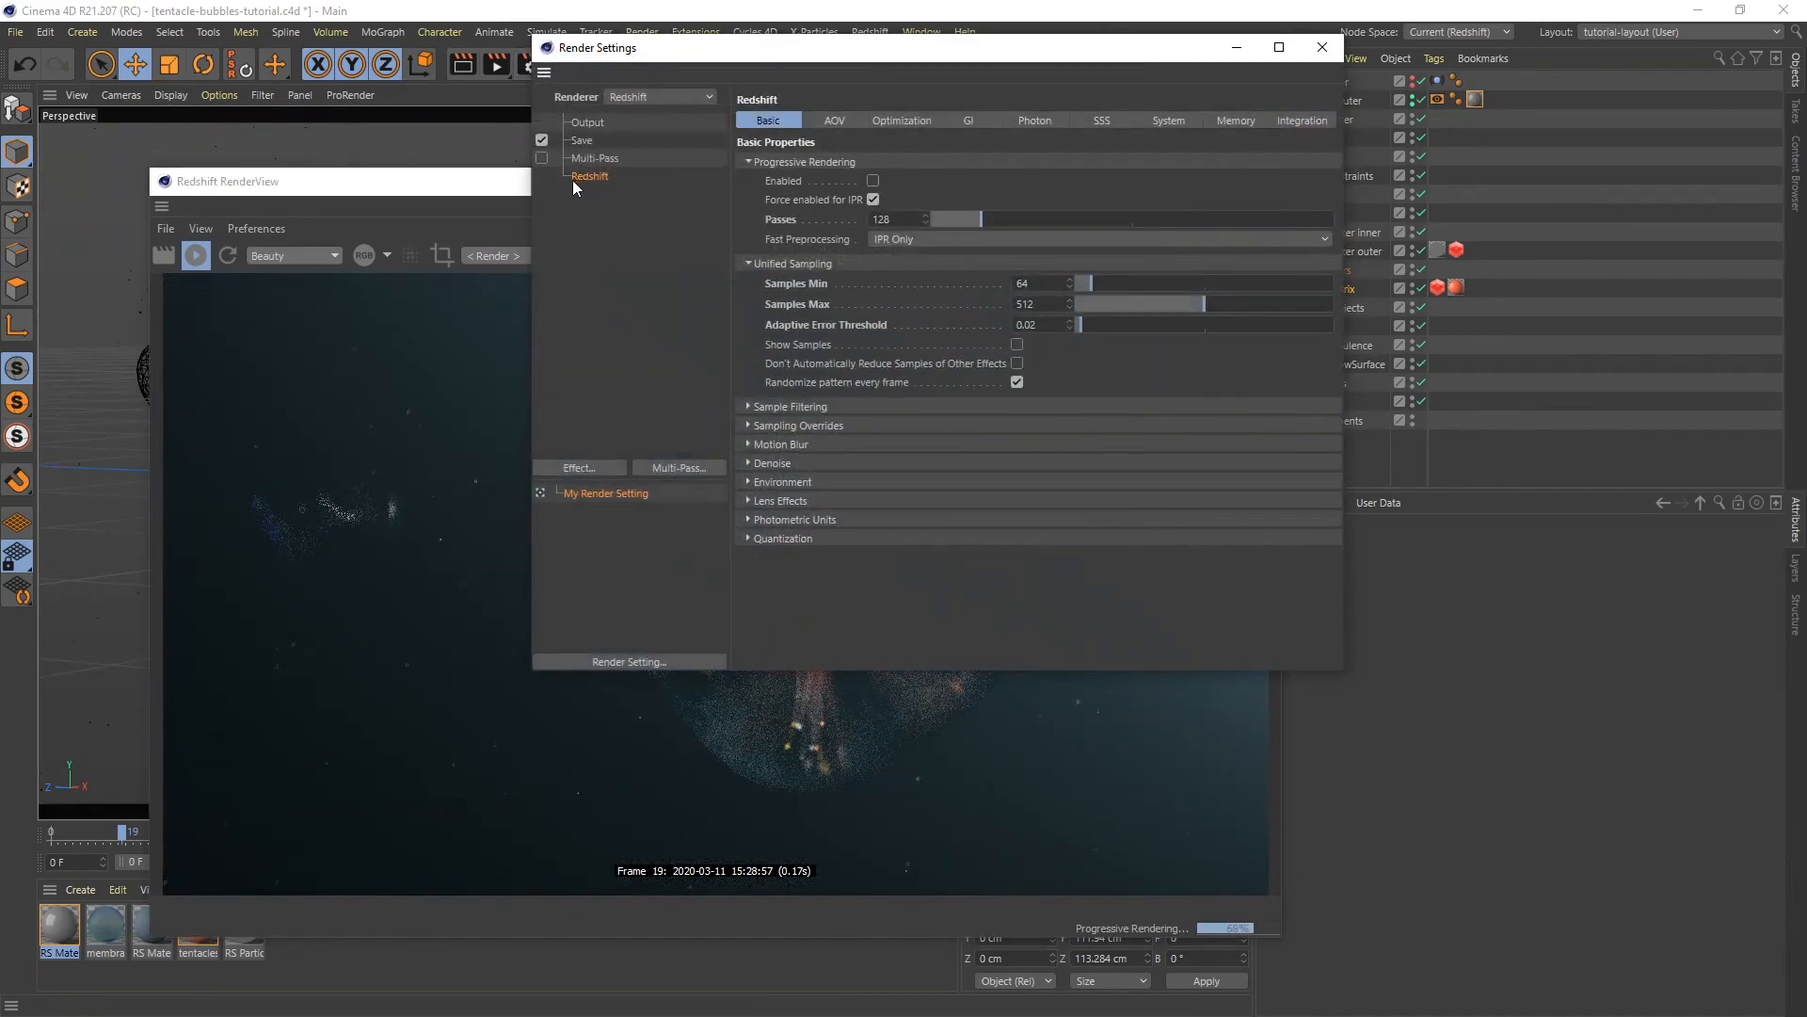
left_click(1173, 121)
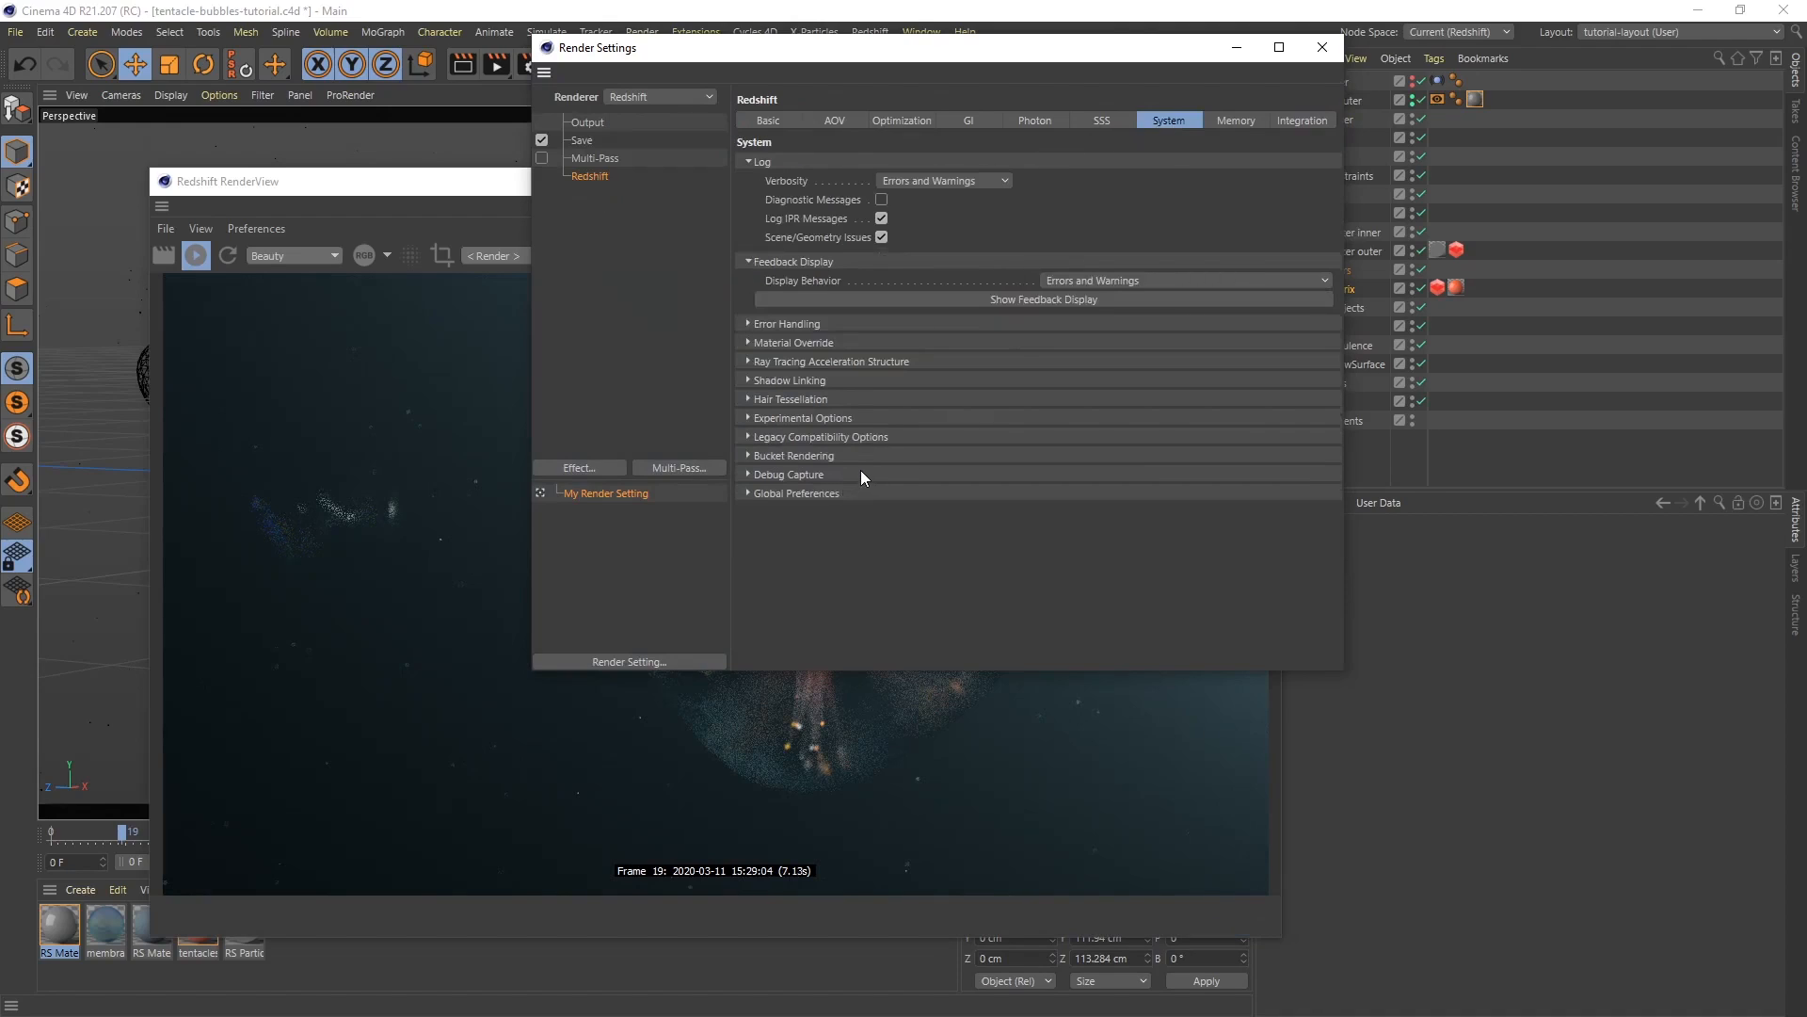
left_click(748, 417)
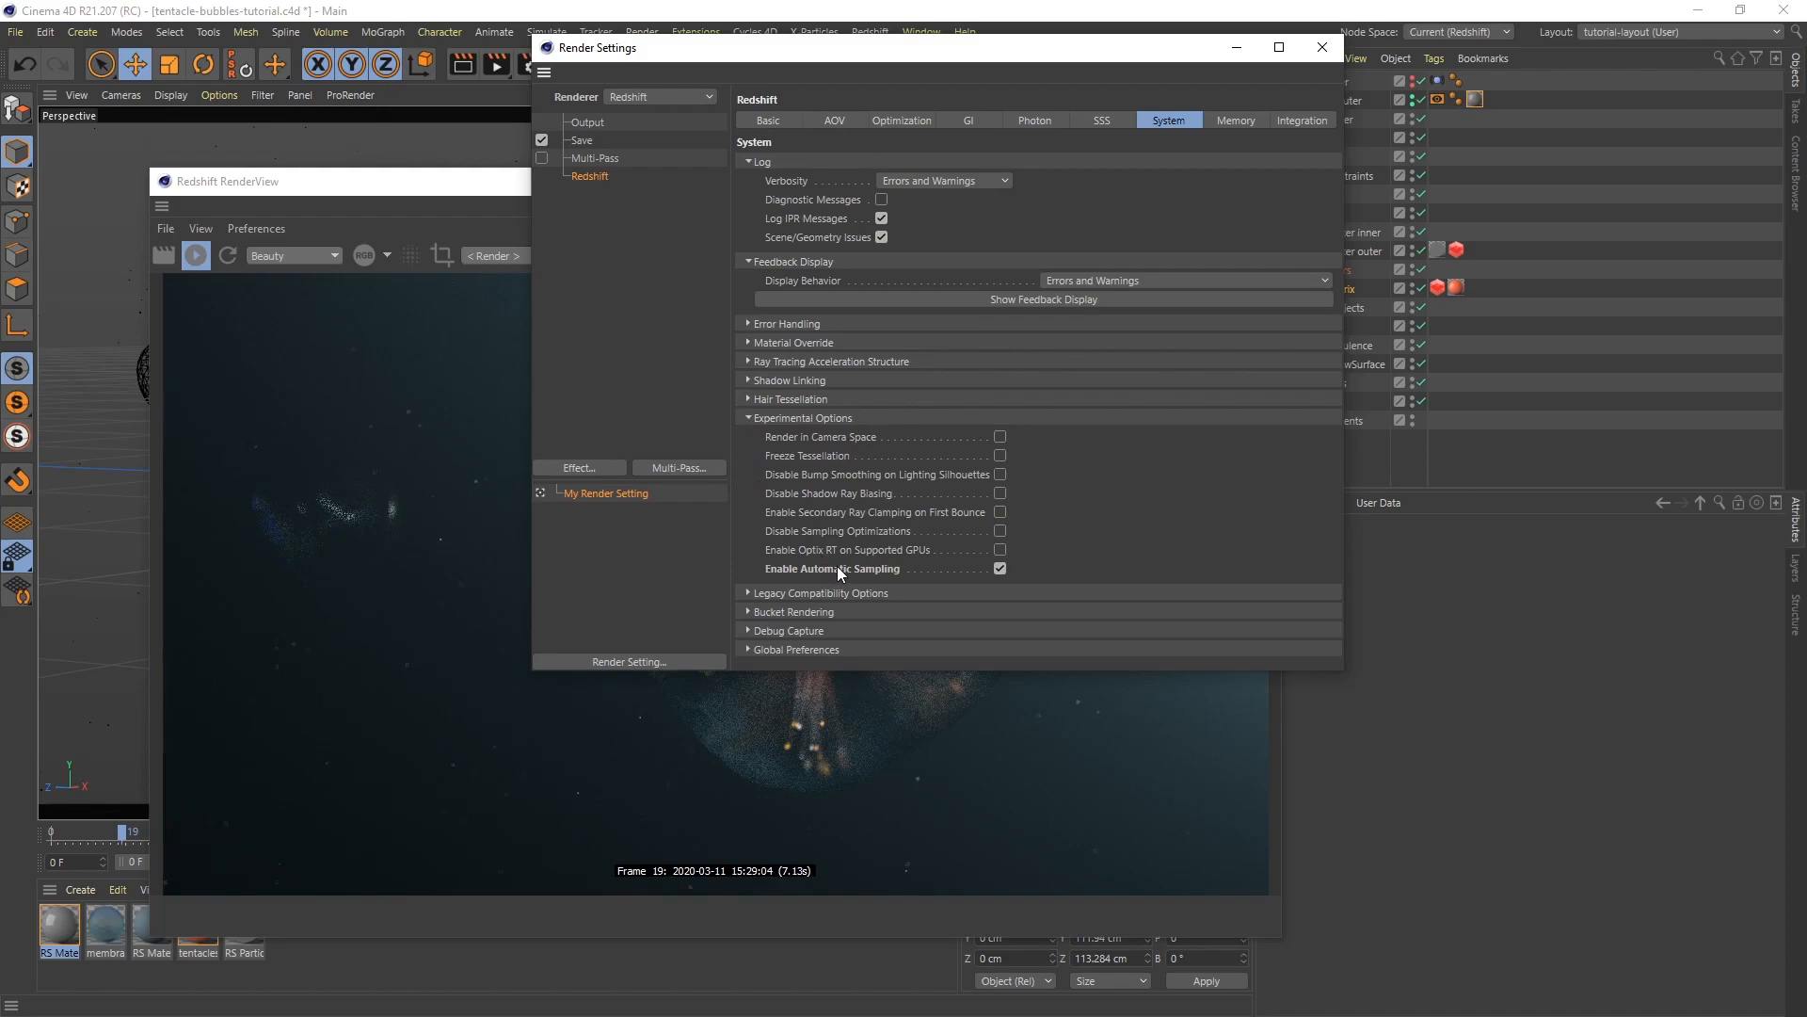
left_click(749, 419)
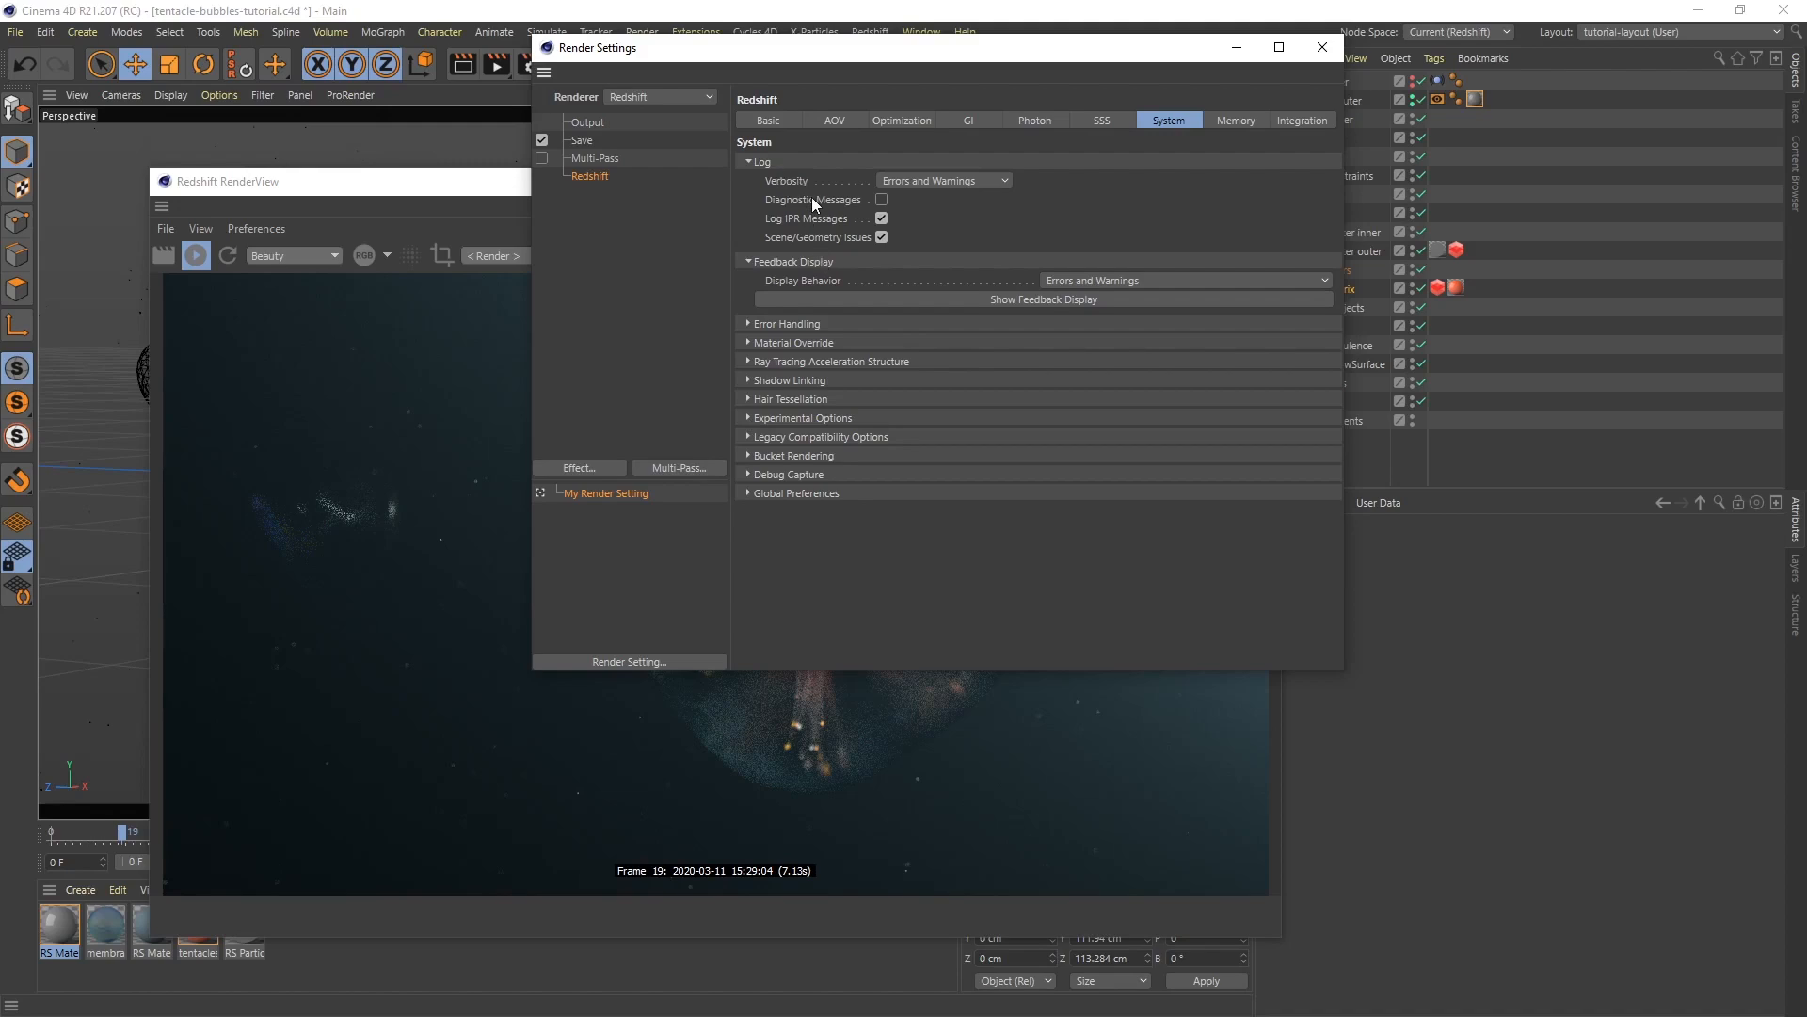
Examine the basic progressive rendering and unified sampling settings beside the render preview, and close the render settings
left_click(777, 121)
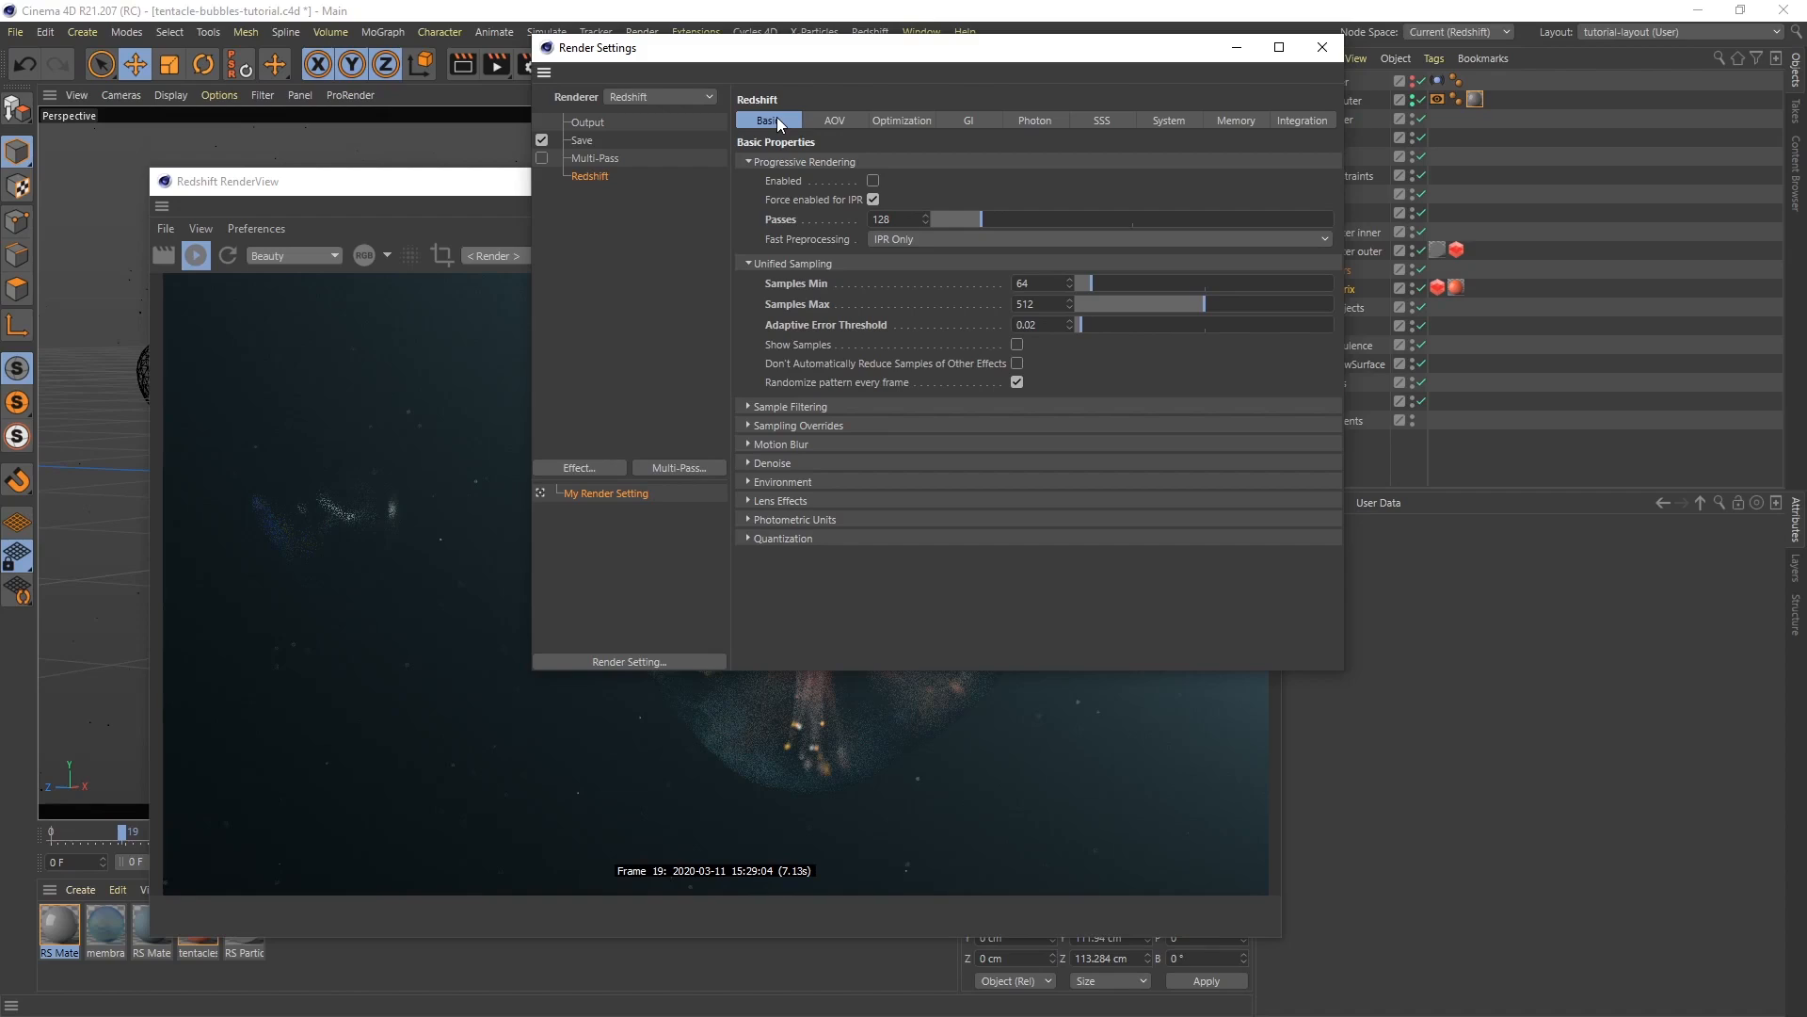
left_click_drag(776, 52, 1211, 78)
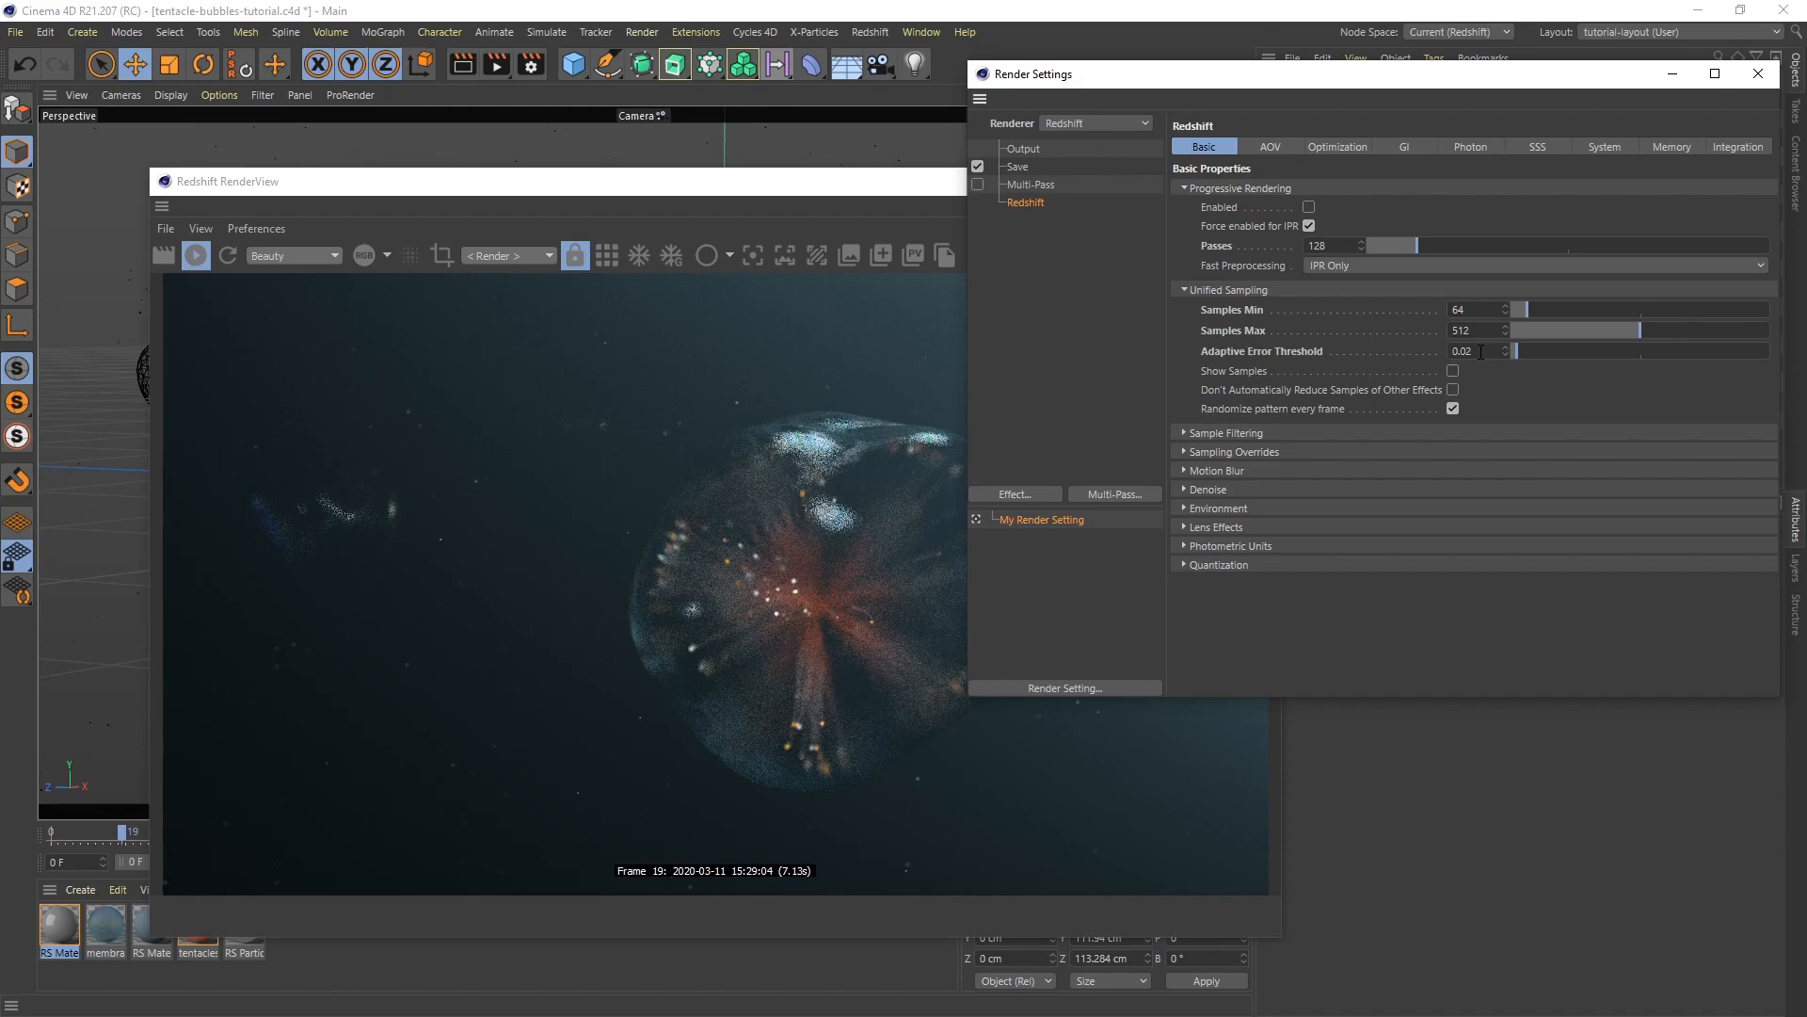
left_click_drag(1413, 83, 1336, 72)
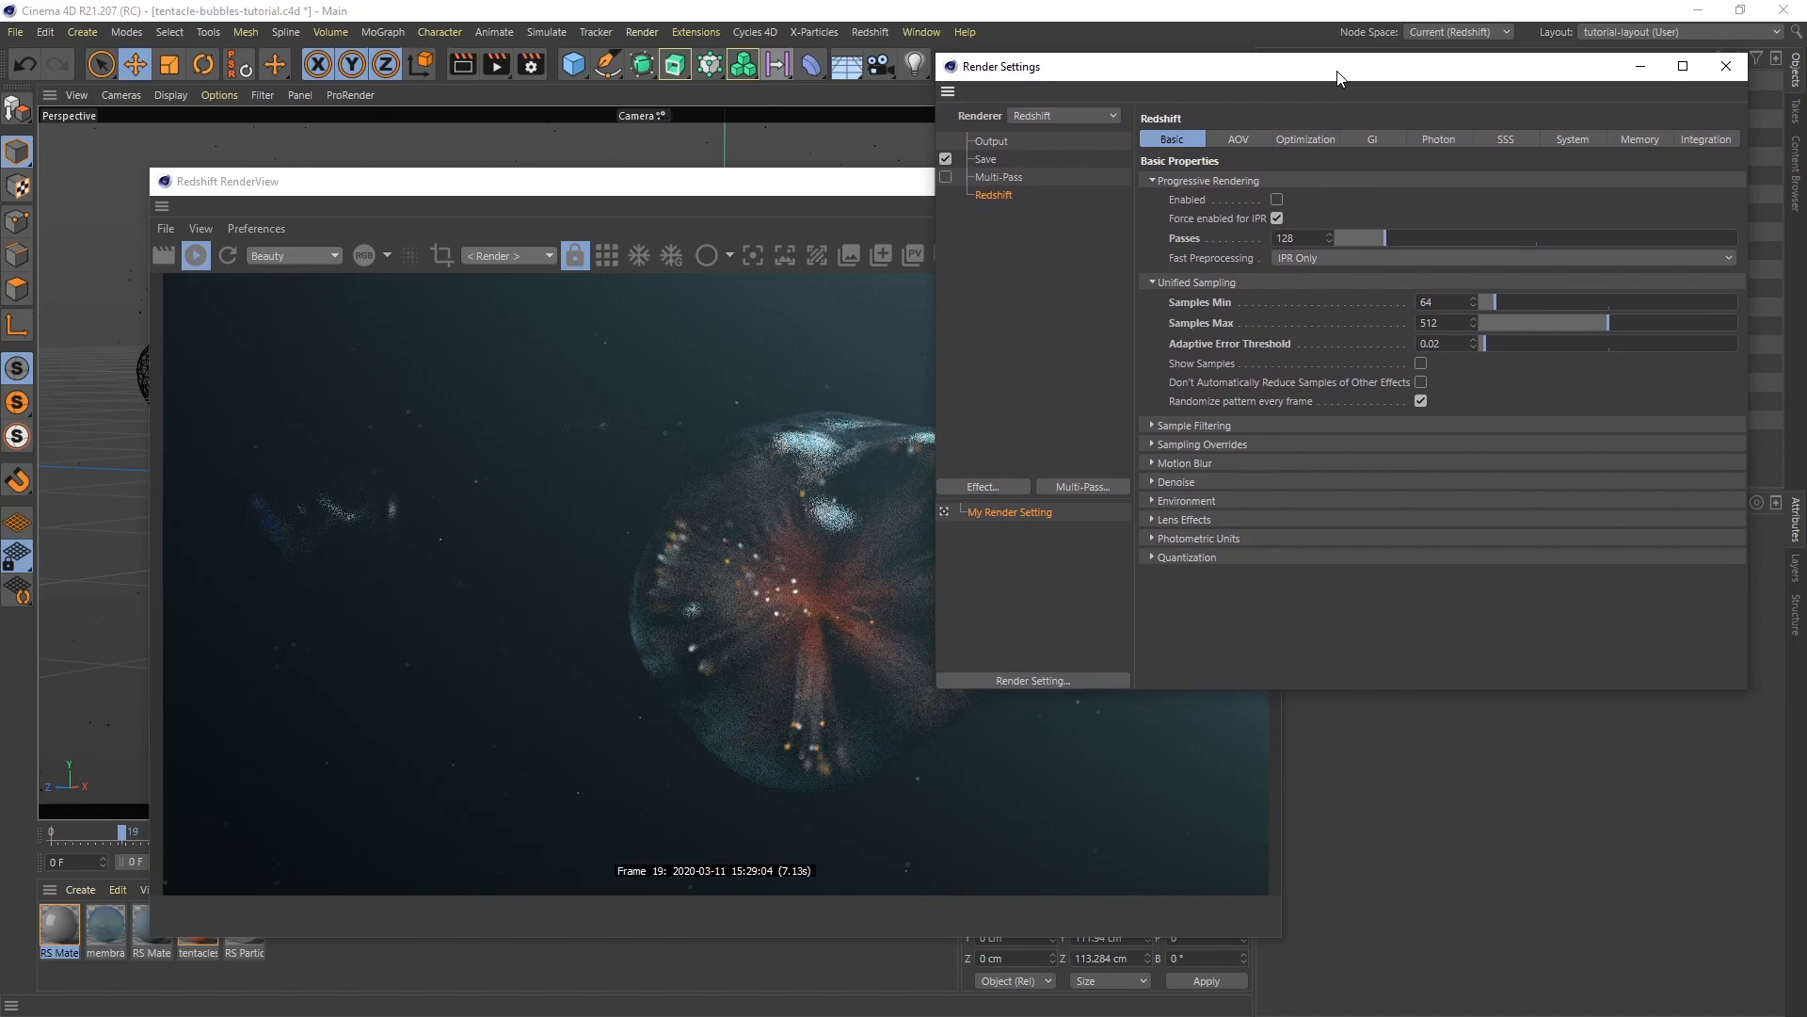
left_click(1727, 67)
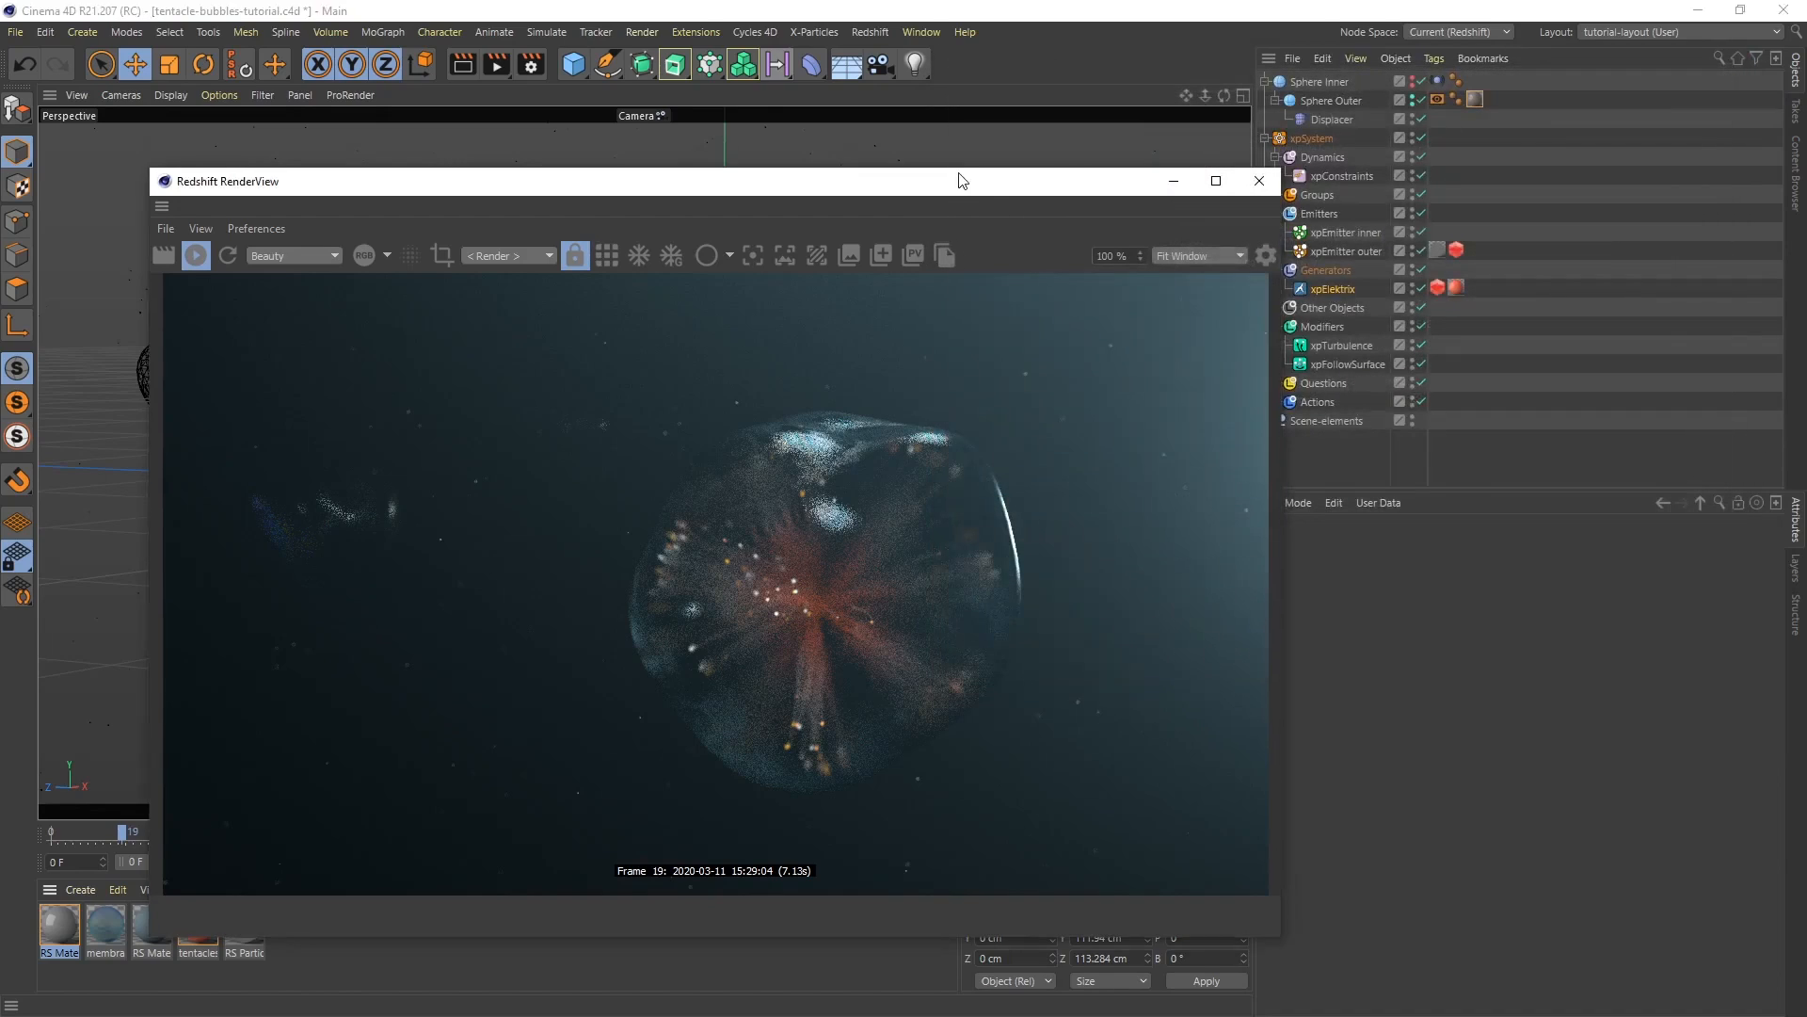
Reposition the RenderView window and switch it to bucket rendering
left_click_drag(950, 185, 972, 140)
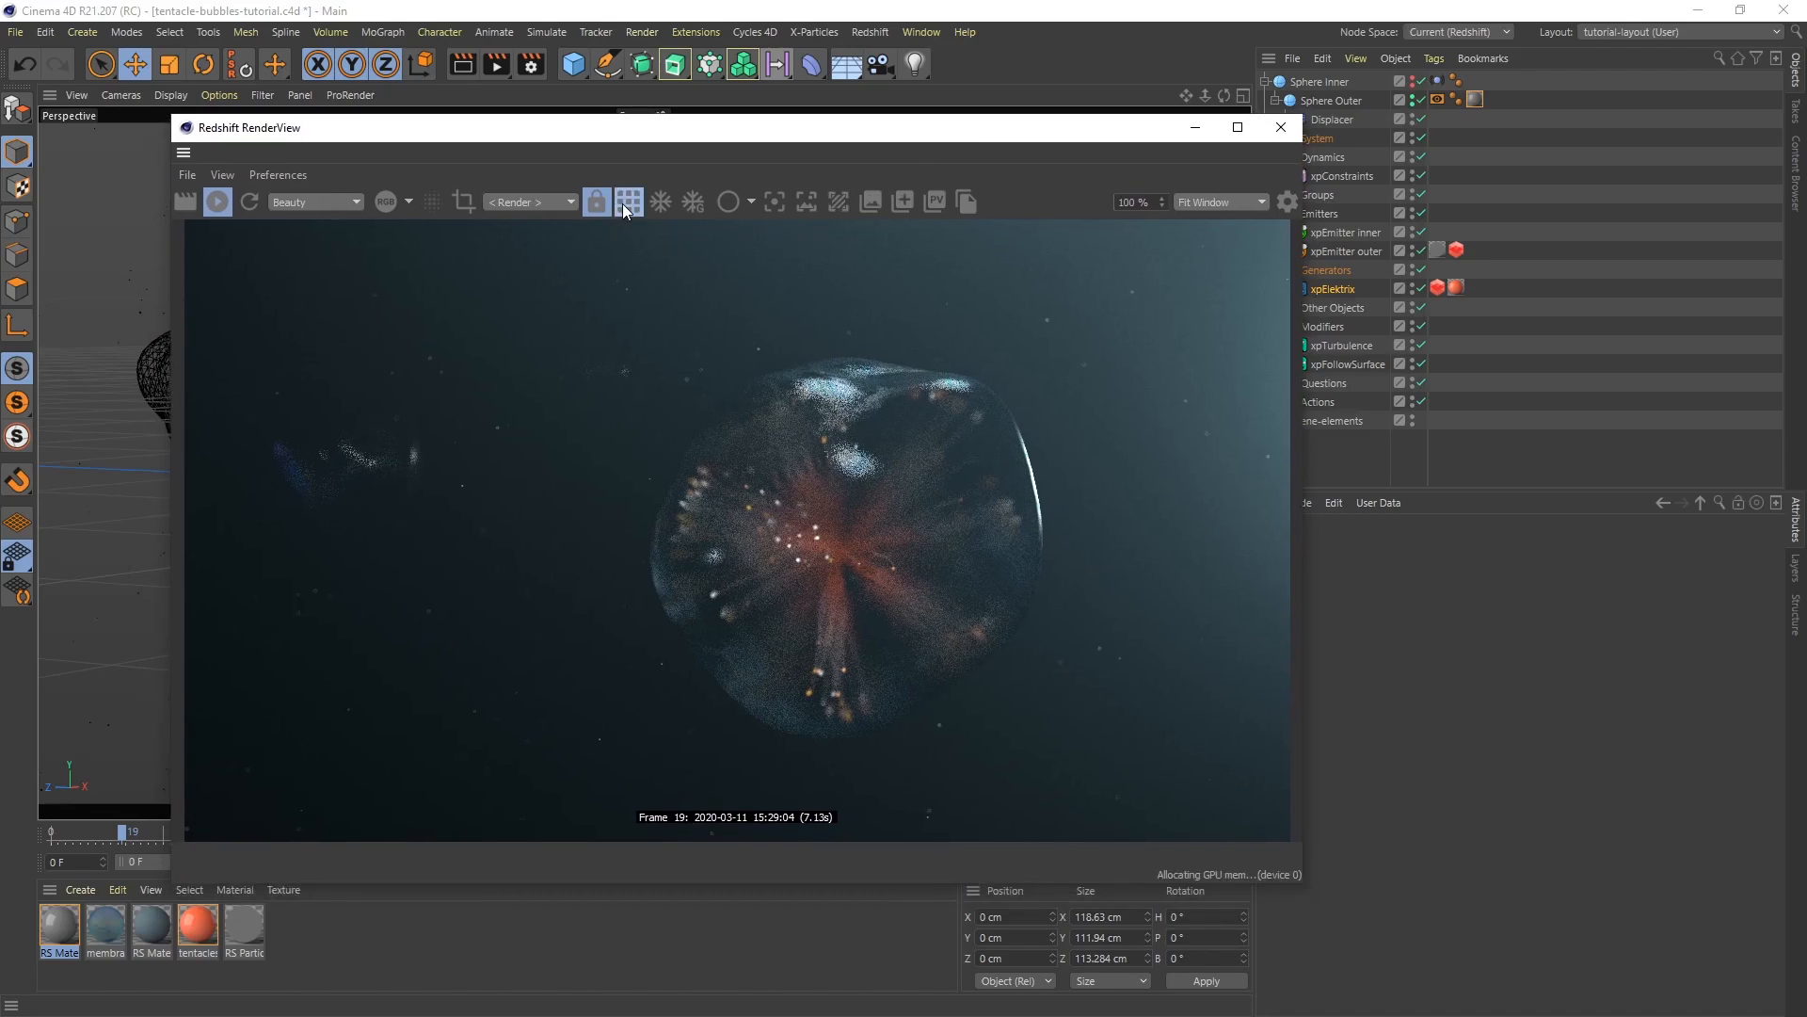